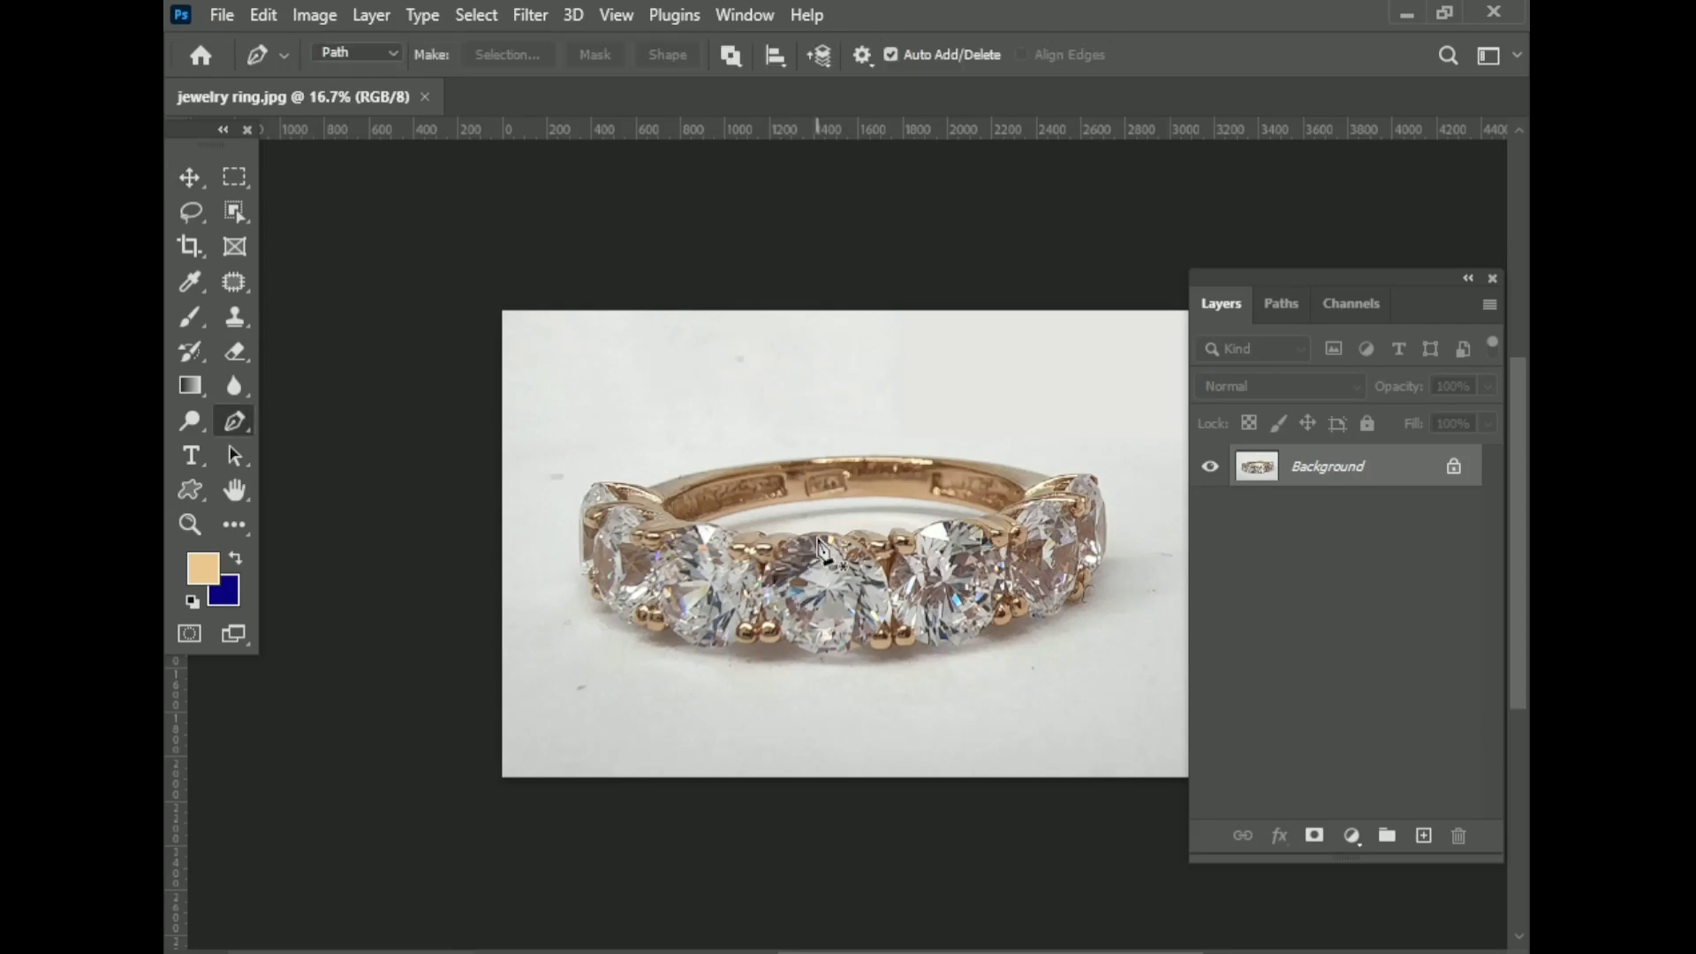
- Turn the ring outline path into a selection and copy the ring onto its own layer
{"action": "left_click", "coordinate": [1281, 303]}
{"action": "left_click", "coordinate": [1263, 348]}
{"action": "scroll", "coordinate": [877, 548], "scroll_direction": "up", "scroll_amount": 5}
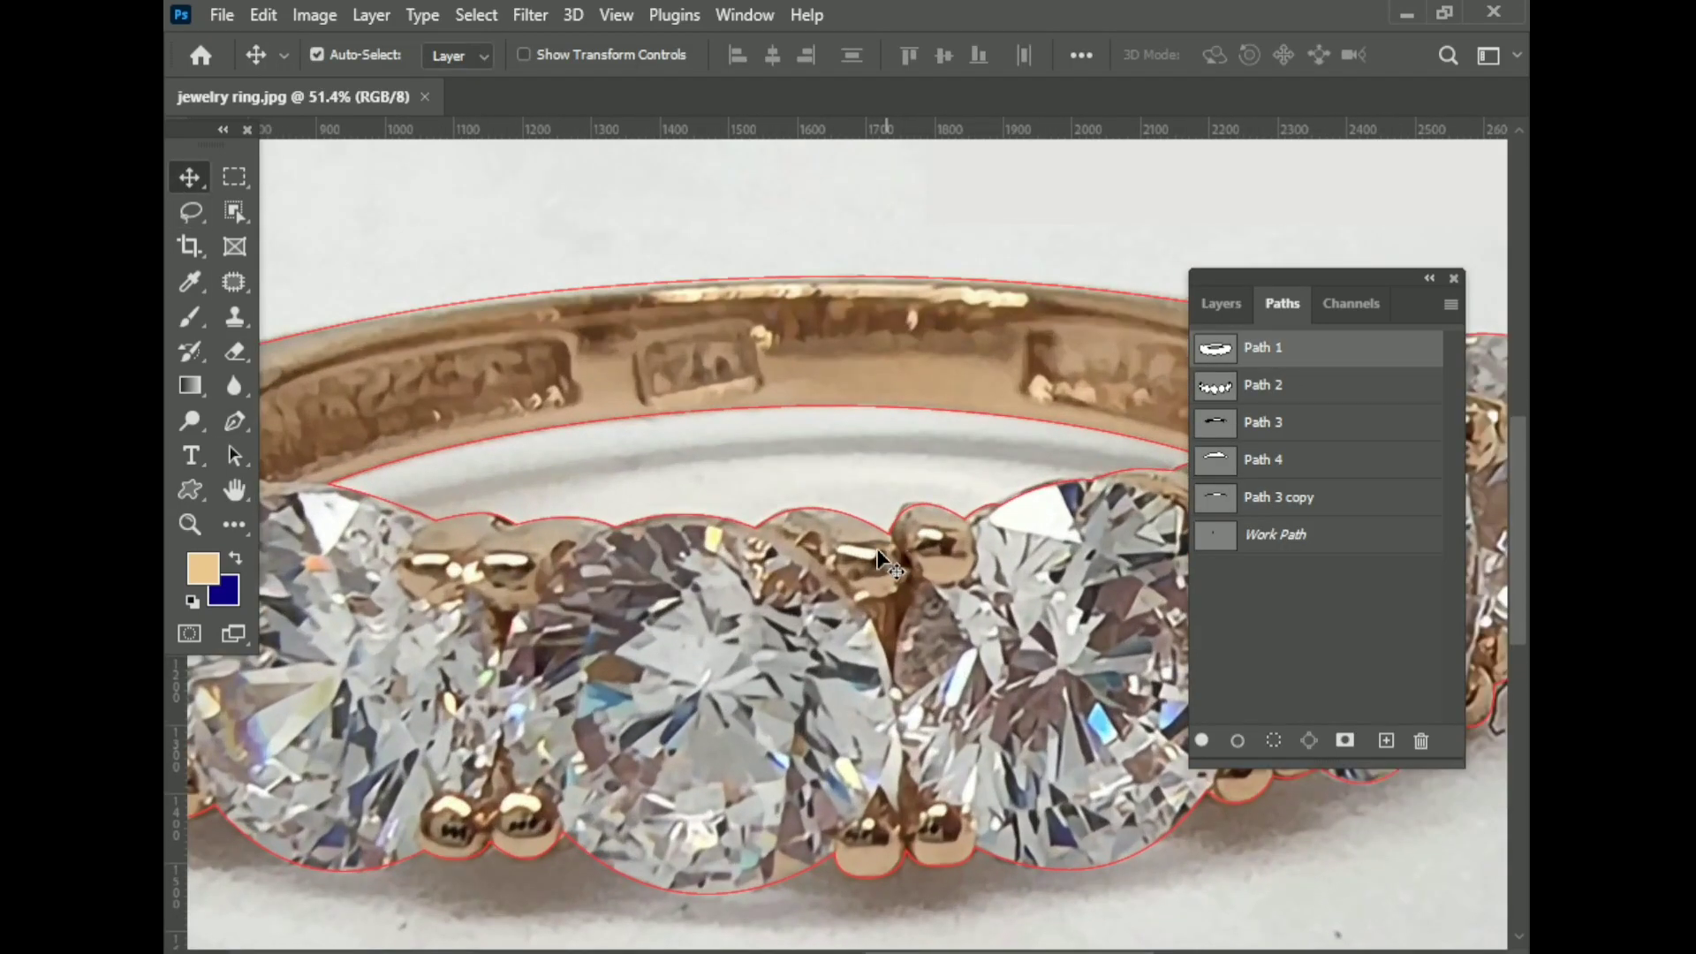
{"action": "right_click", "coordinate": [812, 389]}
{"action": "left_click", "coordinate": [914, 493]}
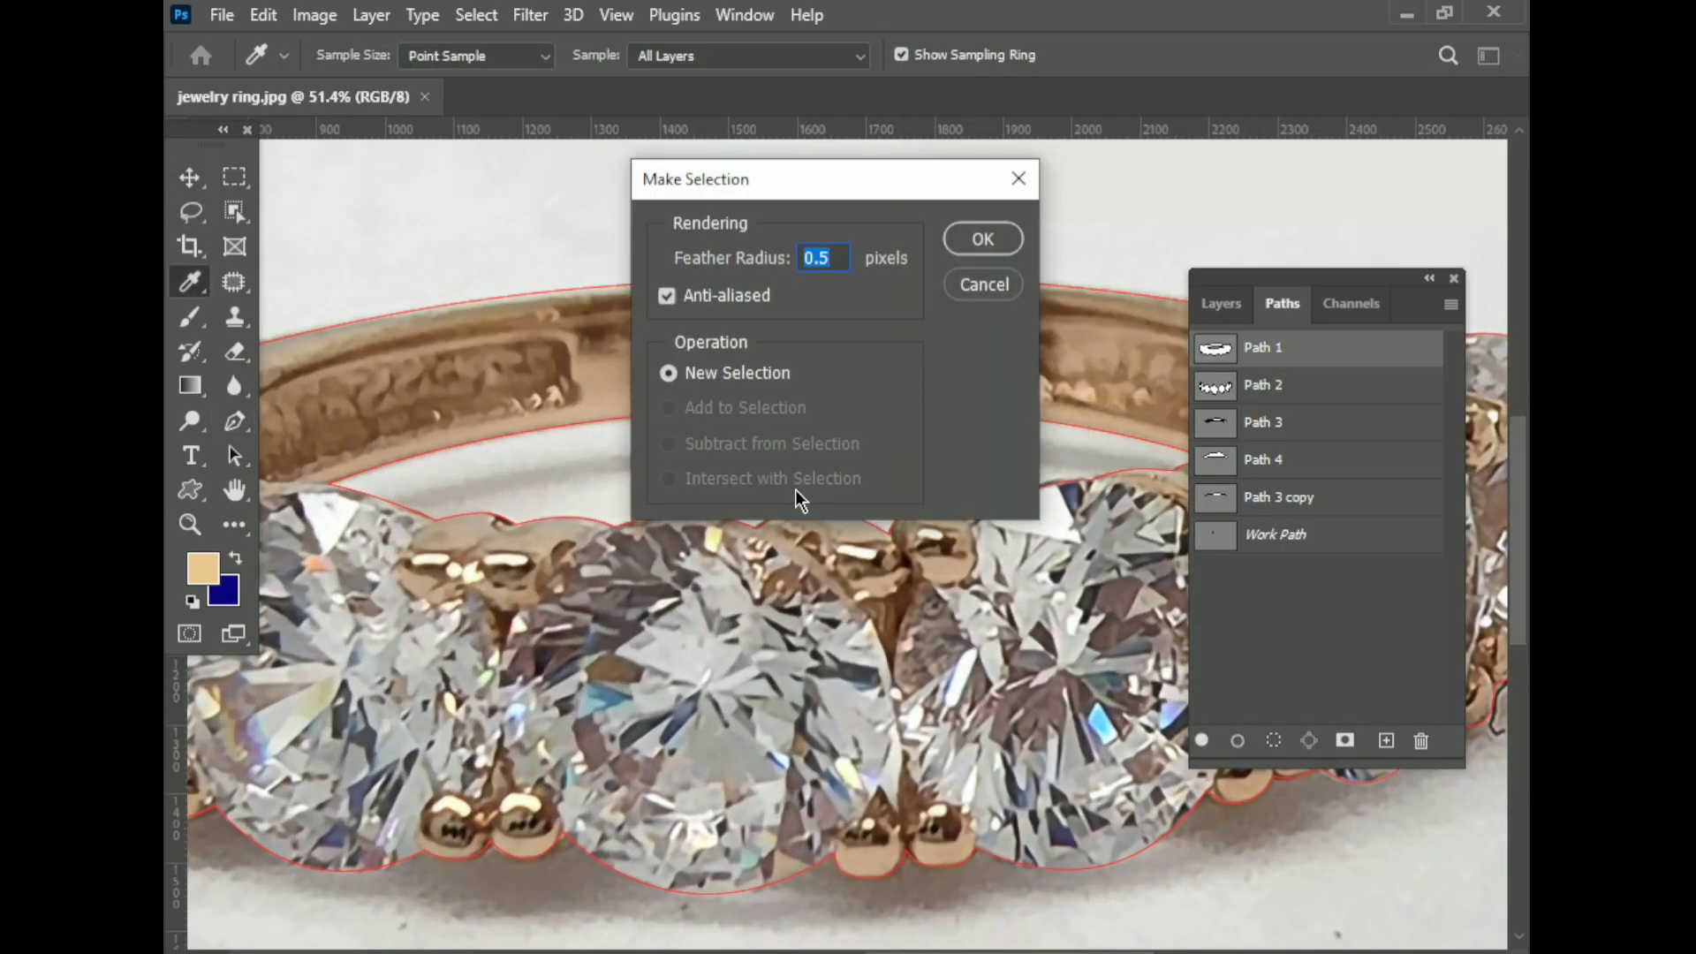
{"action": "key", "text": "Return"}
{"action": "key", "text": "ctrl+0"}
- Add a new layer filled with white (#ffffff) and hide the original photo layer
{"action": "left_click", "coordinate": [1221, 303]}
{"action": "left_click", "coordinate": [1423, 836]}
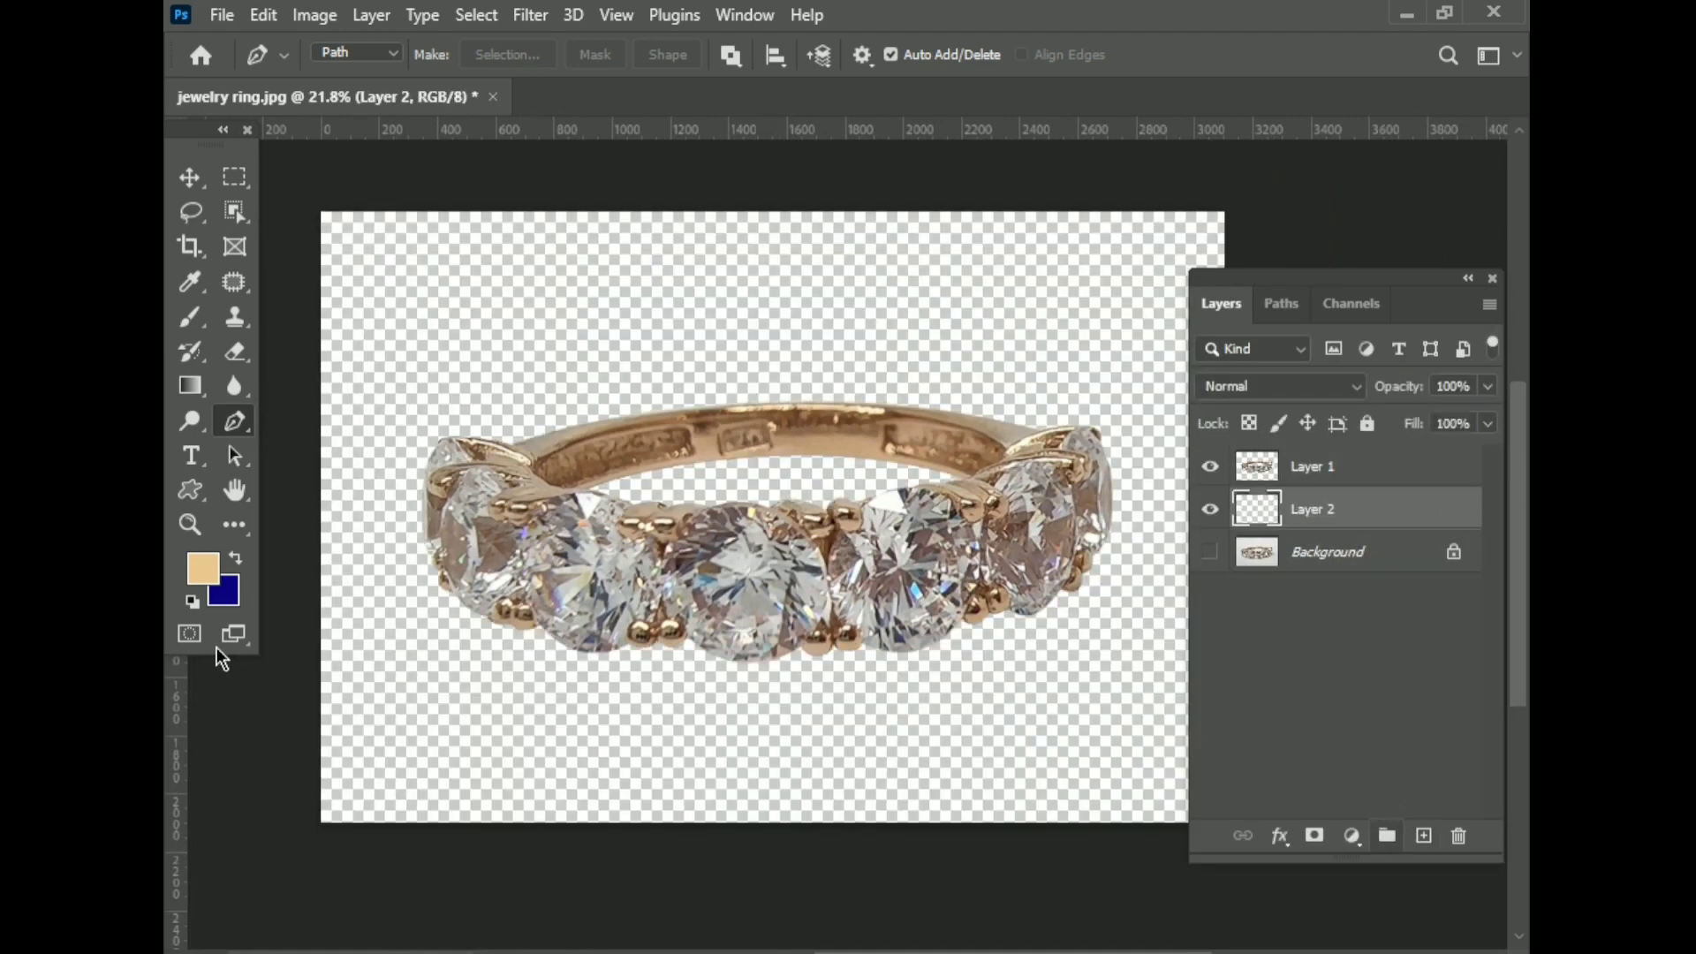
{"action": "left_click", "coordinate": [224, 590]}
{"action": "type", "text": "ffffff"}
{"action": "key", "text": "Return"}
{"action": "key", "text": "ctrl+BackSpace"}
- Save the document as the Photoshop file jewelry ring.psd
{"action": "key", "text": "ctrl+shift+s"}
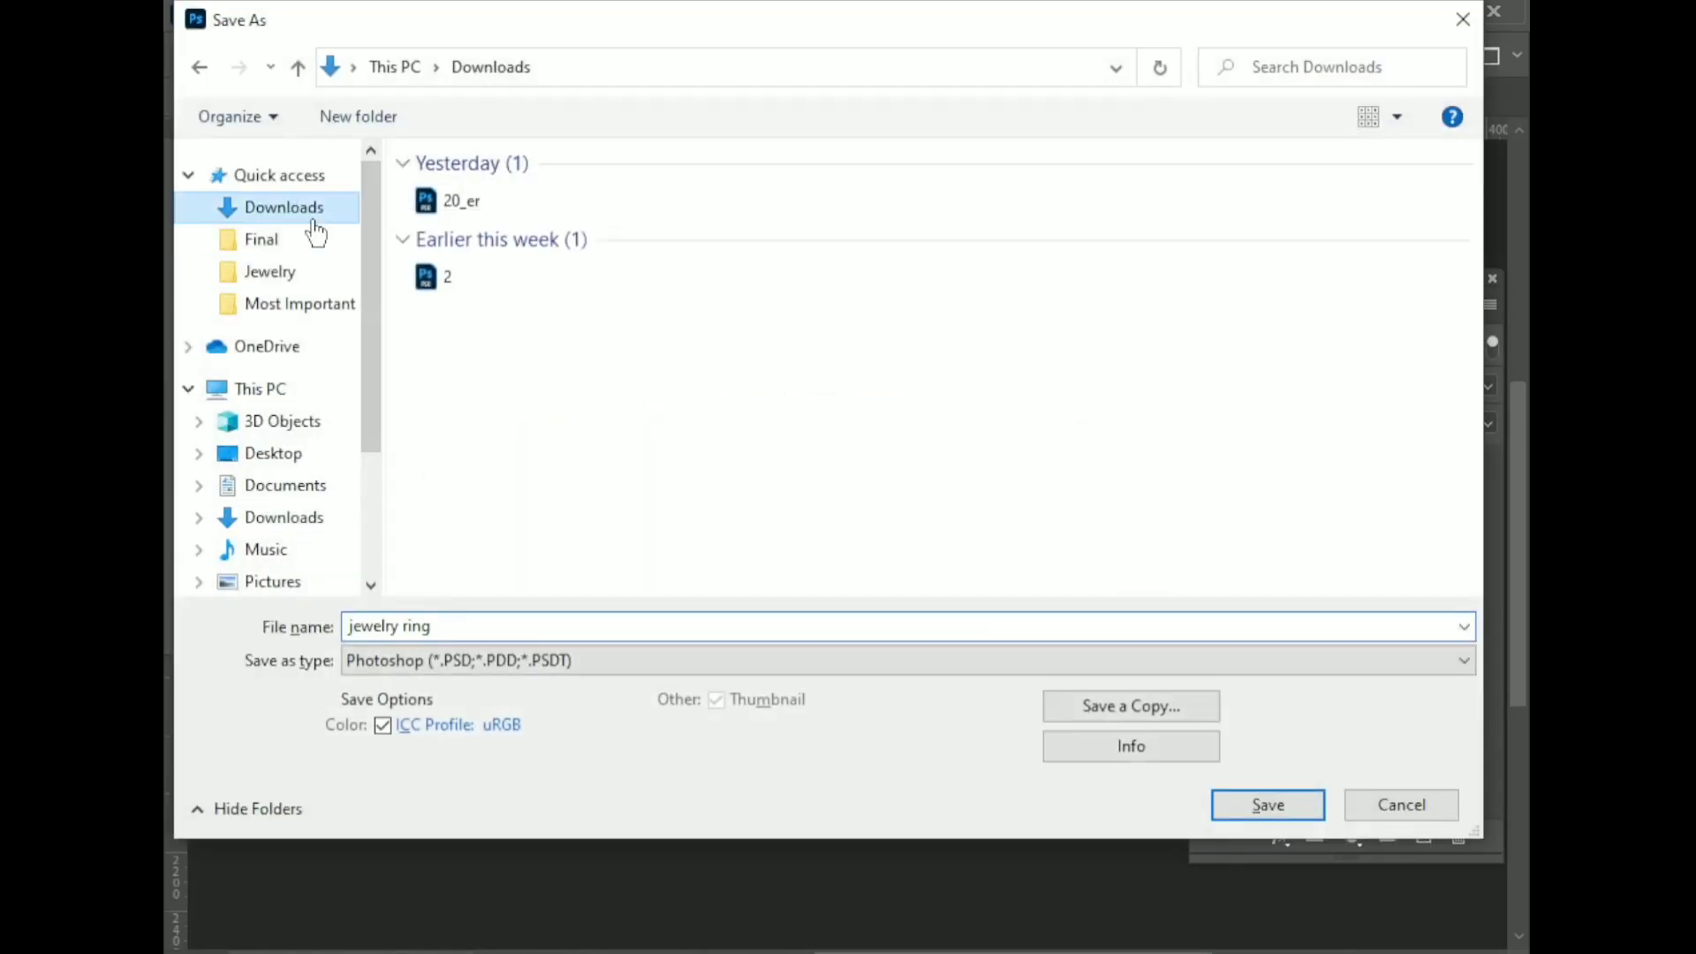
{"action": "key", "text": "Return"}
{"action": "left_click", "coordinate": [1157, 261]}
{"action": "left_click", "coordinate": [1282, 303]}
{"action": "left_click", "coordinate": [1264, 385]}
- Make a selection from the diamonds path and copy the stones onto a new 'stone' layer
{"action": "right_click", "coordinate": [767, 378]}
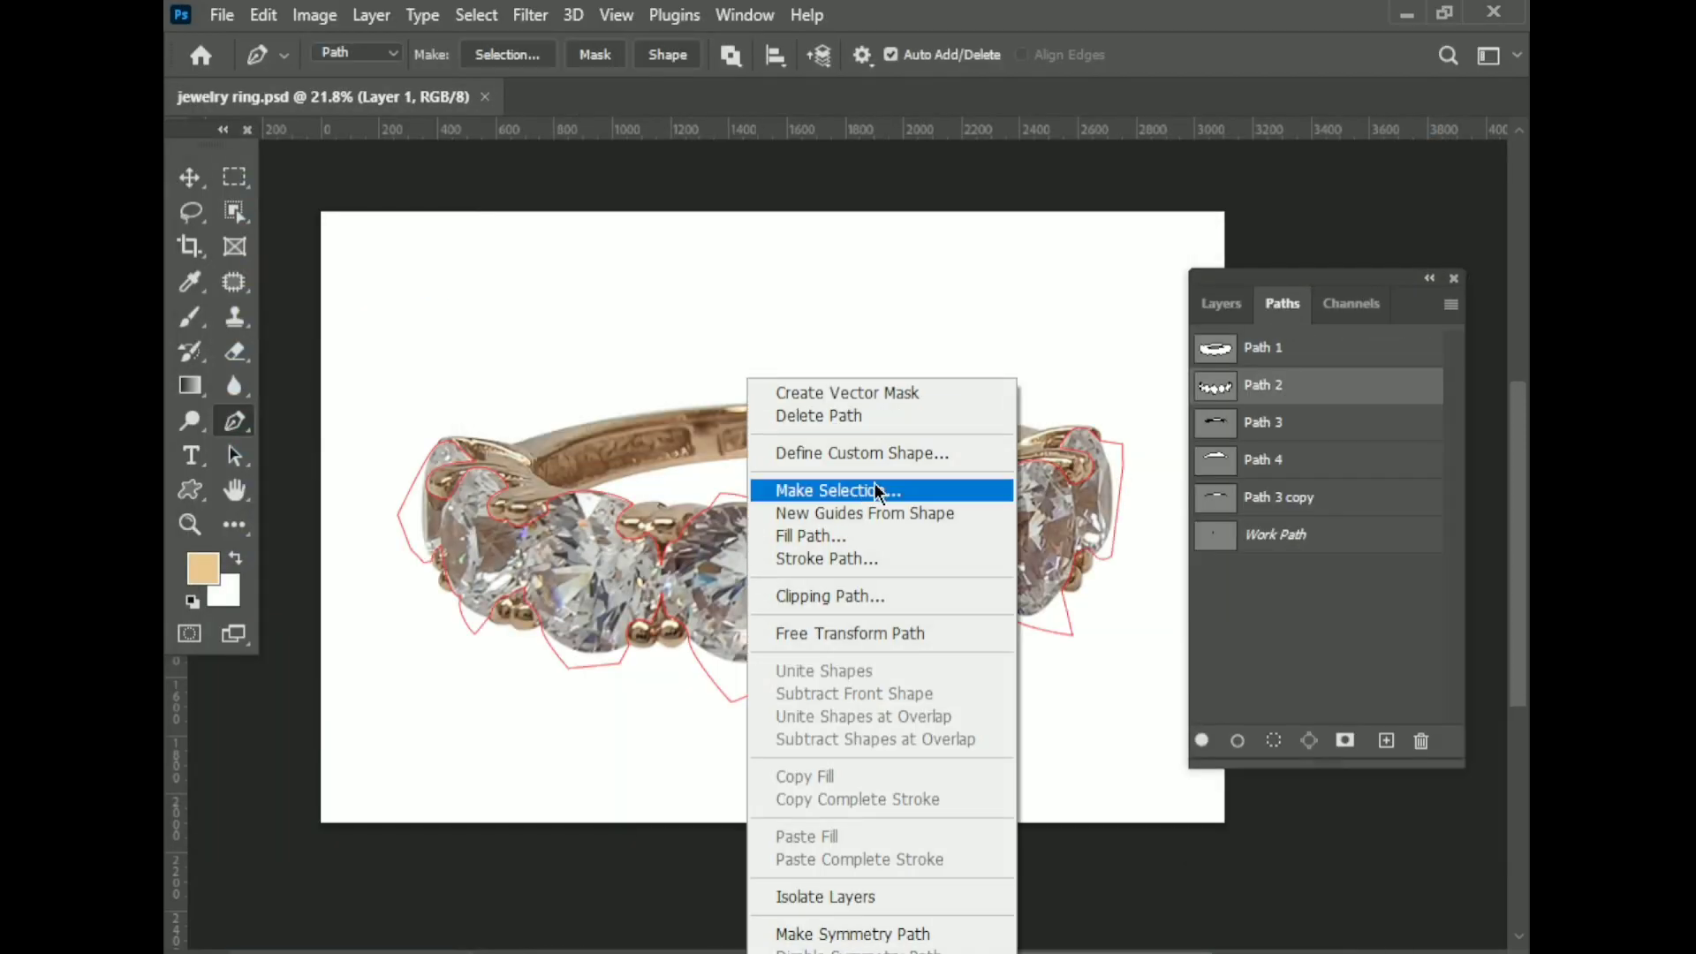
{"action": "left_click", "coordinate": [873, 482]}
{"action": "key", "text": "Return"}
{"action": "key", "text": "p"}
{"action": "left_click", "coordinate": [1221, 303]}
{"action": "key", "text": "ctrl+j"}
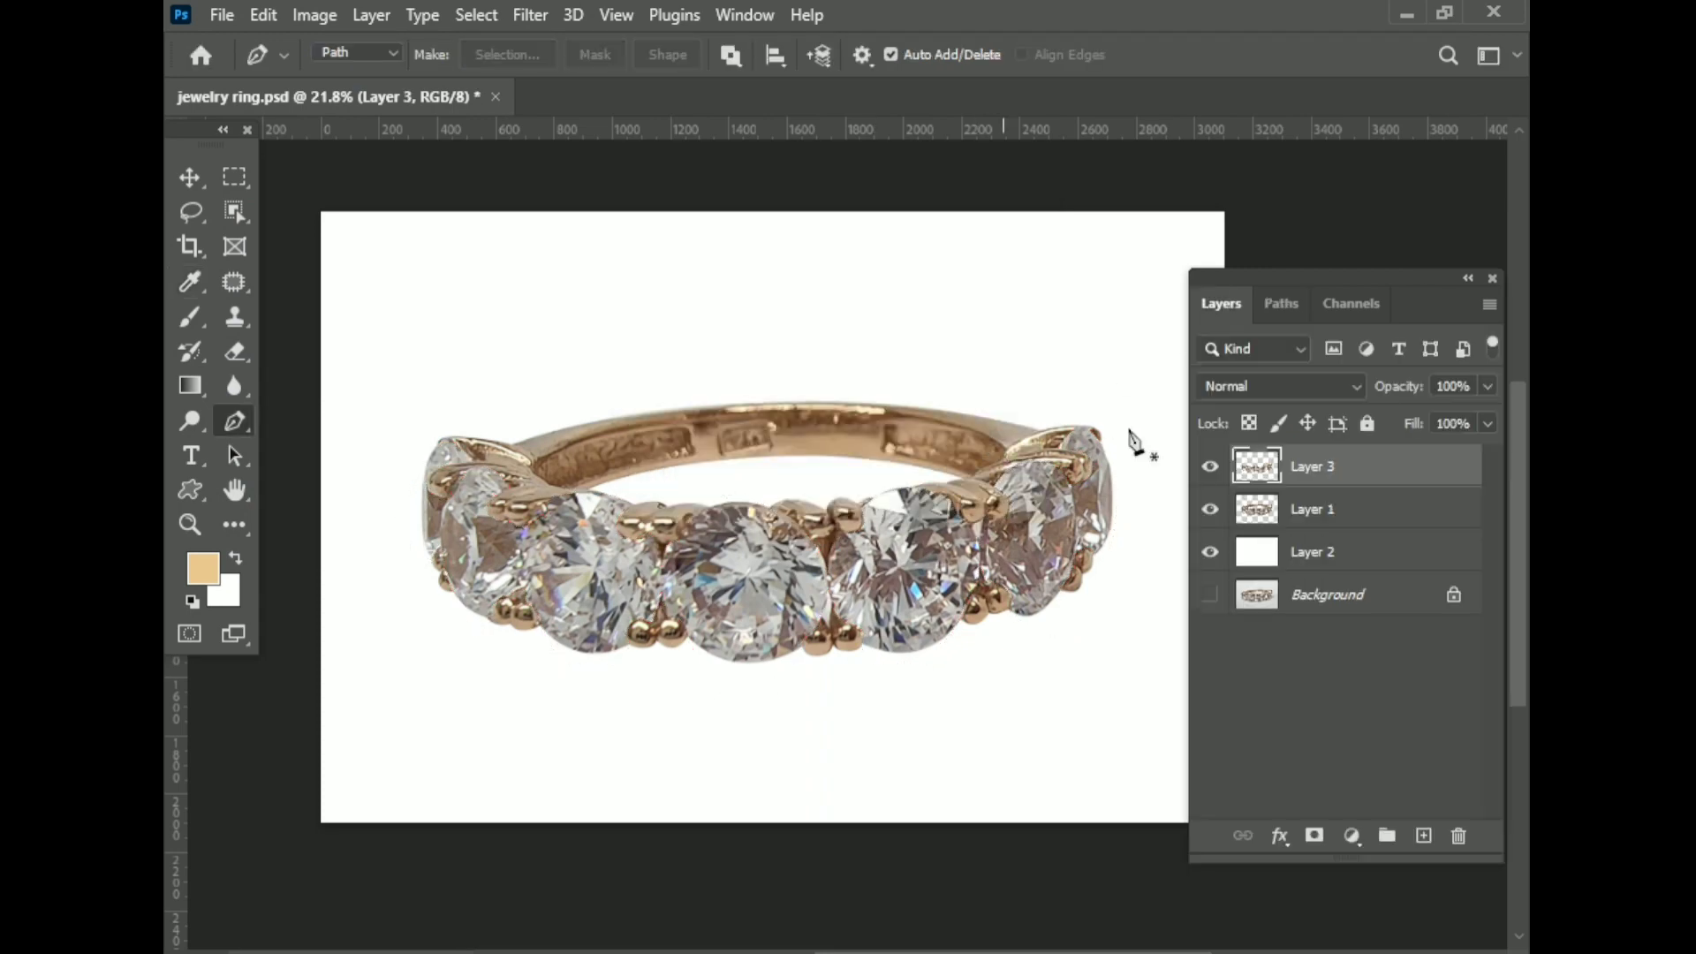
- From the ring layer, select the band's inner-face path and copy it onto a new 'shank' layer
{"action": "left_click", "coordinate": [1313, 509]}
{"action": "left_click", "coordinate": [1283, 303]}
{"action": "left_click", "coordinate": [1264, 422]}
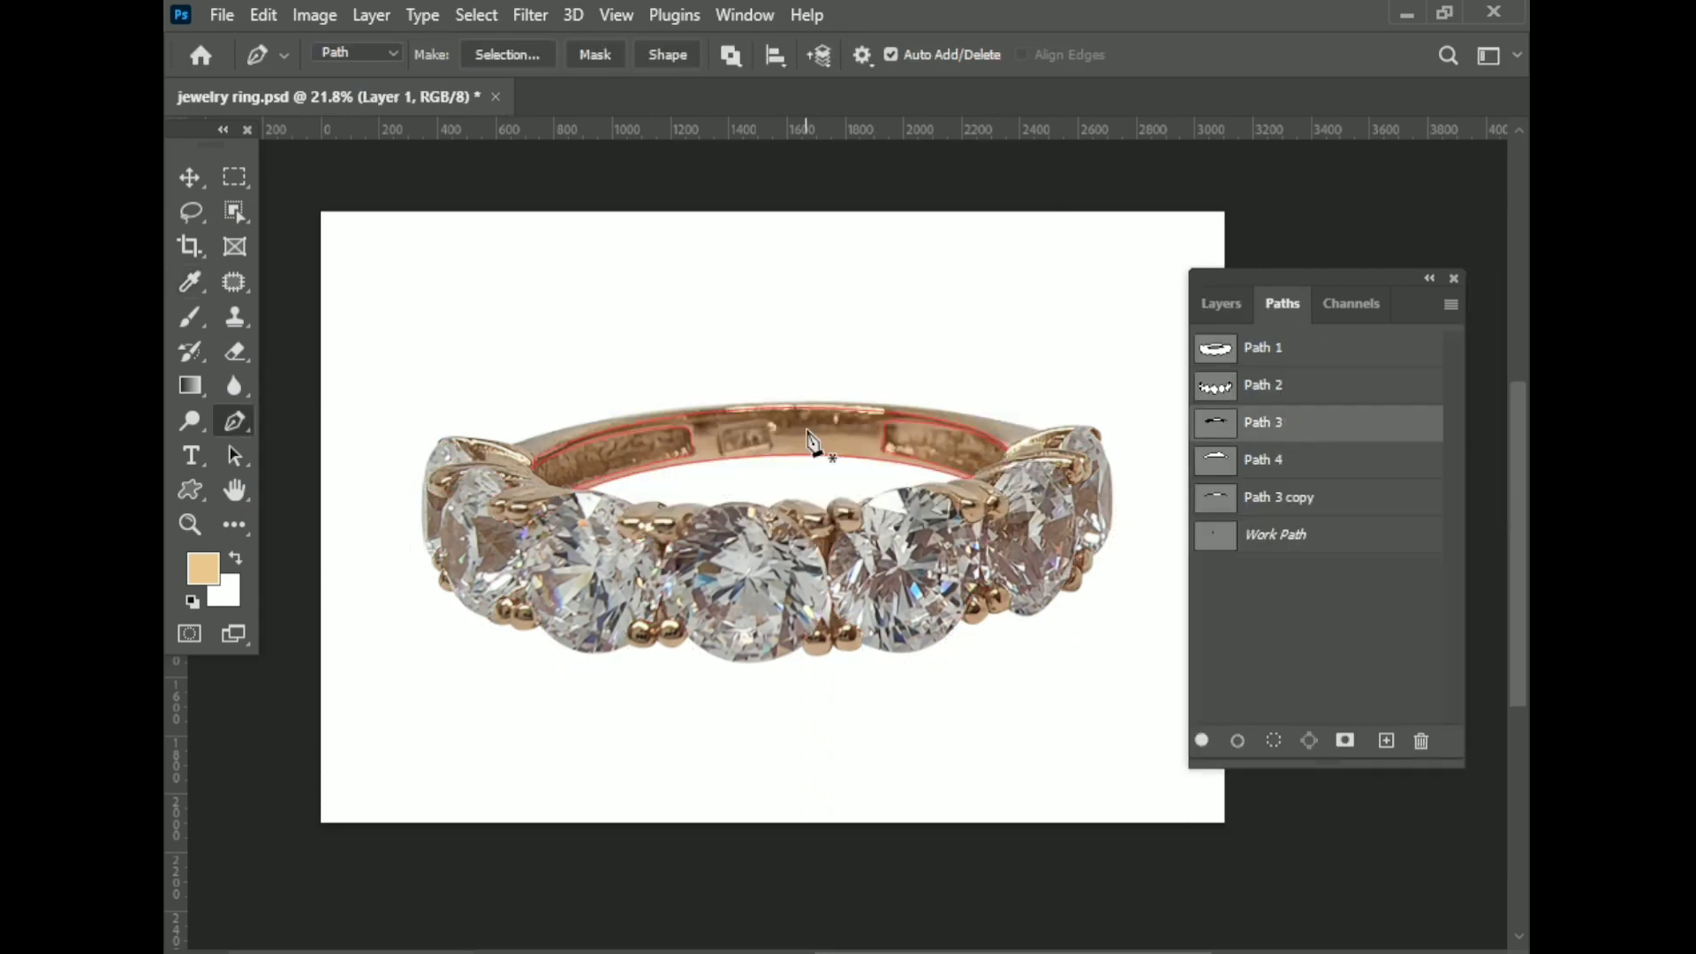
{"action": "scroll", "coordinate": [750, 485], "scroll_direction": "up", "scroll_amount": 5}
{"action": "scroll", "coordinate": [609, 459], "scroll_direction": "up", "scroll_amount": 3}
{"action": "right_click", "coordinate": [692, 377]}
{"action": "left_click", "coordinate": [792, 486]}
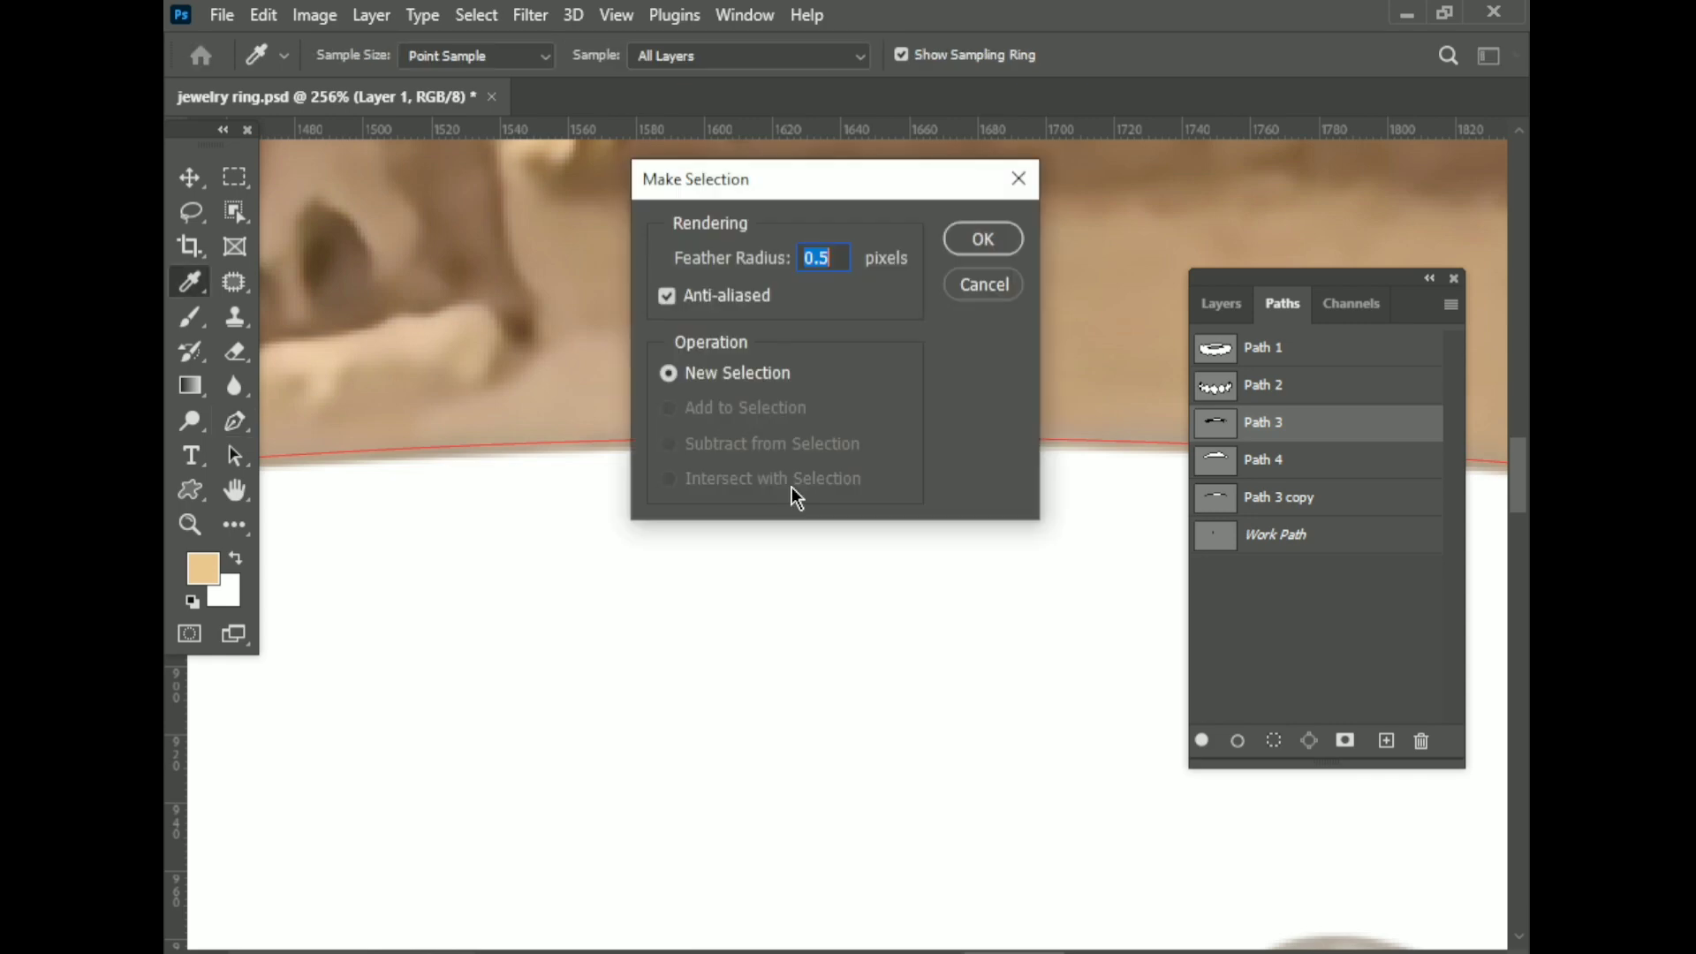
{"action": "key", "text": "Return"}
{"action": "scroll", "coordinate": [792, 526], "scroll_direction": "down", "scroll_amount": 4}
{"action": "scroll", "coordinate": [793, 521], "scroll_direction": "down", "scroll_amount": 3}
{"action": "key", "text": "ctrl+j"}
{"action": "left_click", "coordinate": [1221, 303]}
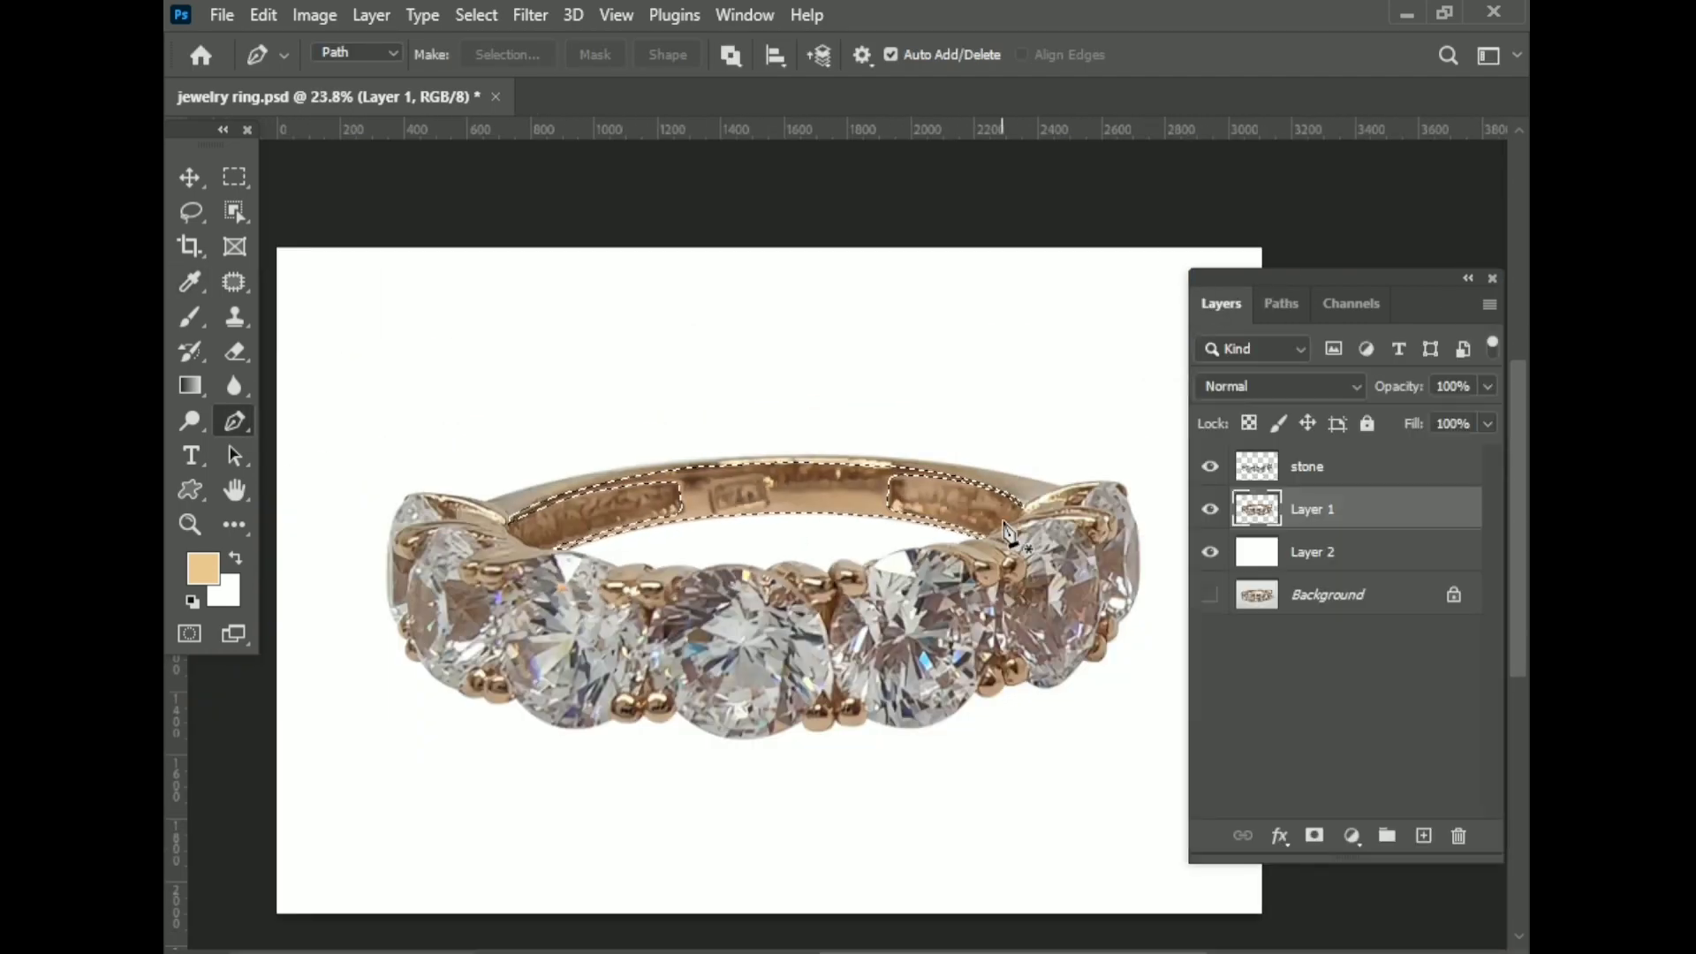
- Check the band top-edge path's options, then make the shank layer active
{"action": "left_click", "coordinate": [1296, 557]}
{"action": "left_click", "coordinate": [1281, 303]}
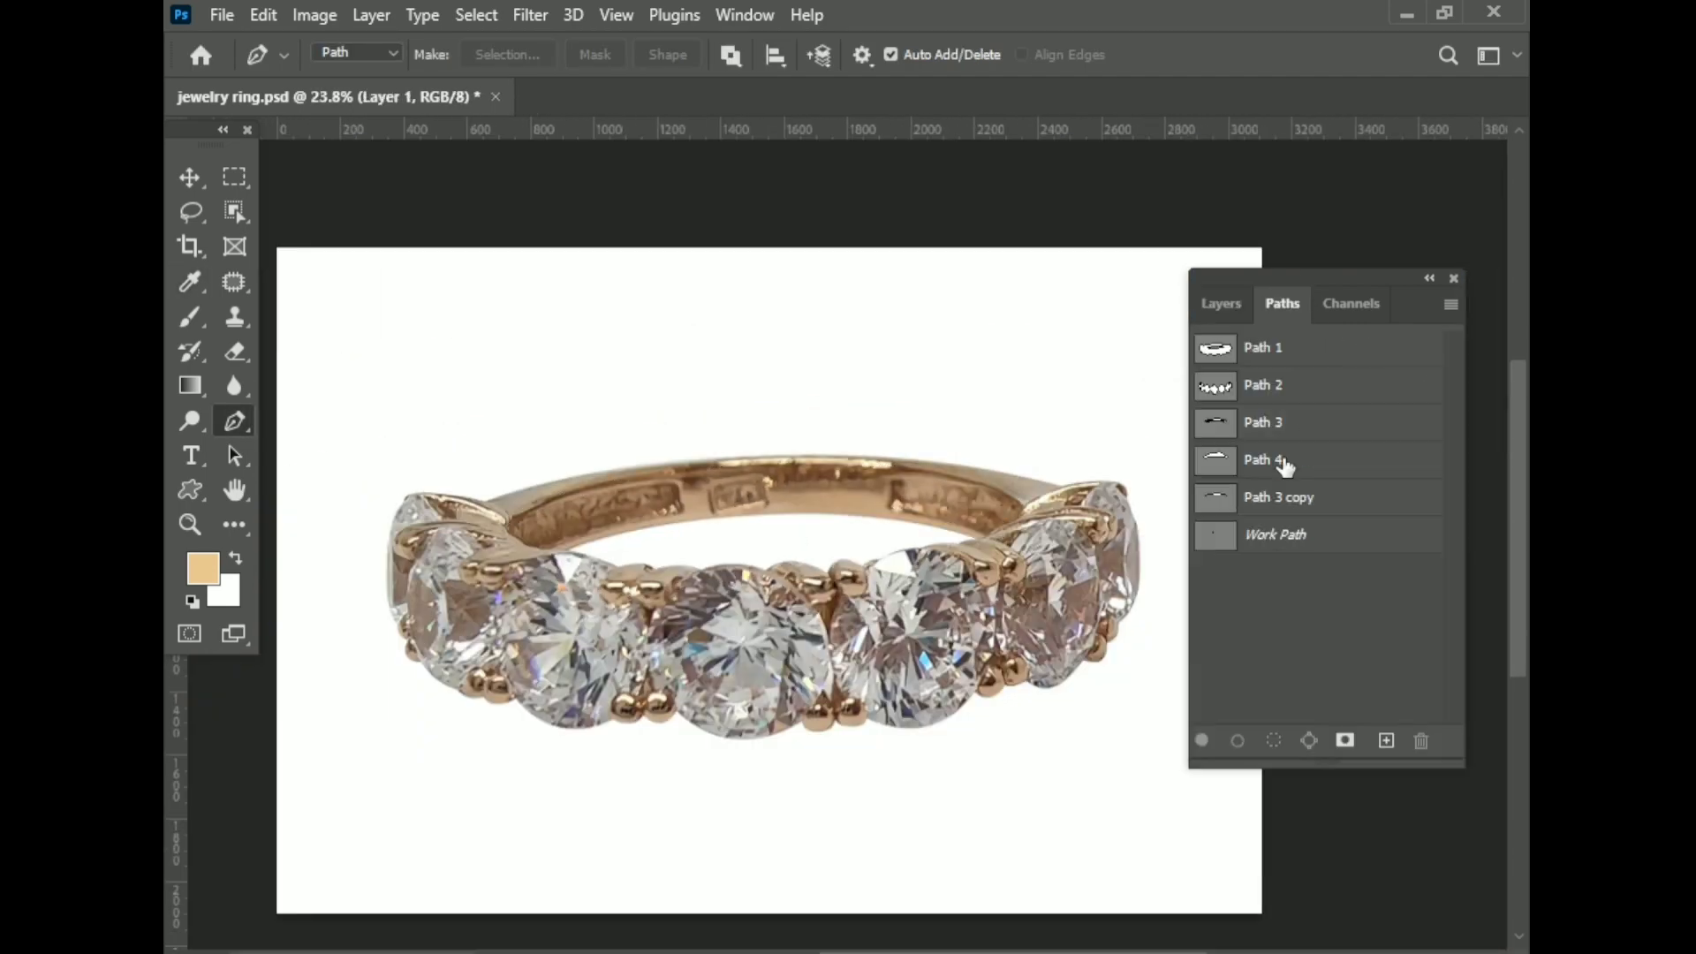
{"action": "left_click", "coordinate": [1280, 459]}
{"action": "right_click", "coordinate": [1011, 480]}
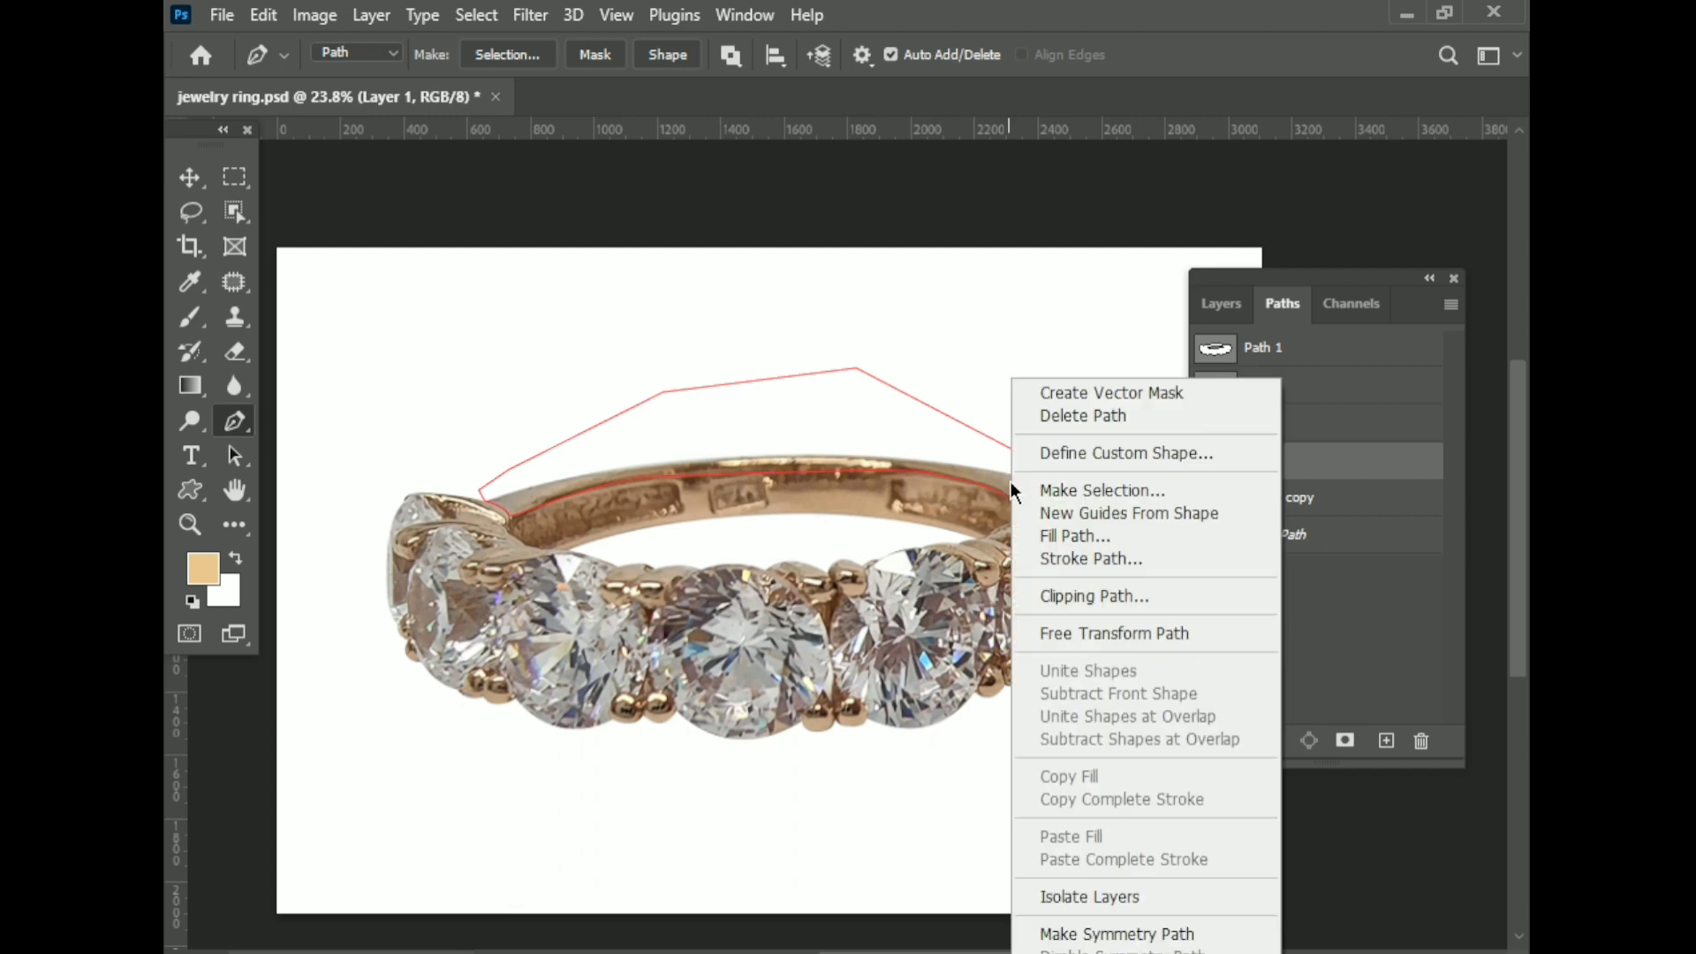
{"action": "left_click", "coordinate": [1333, 616]}
{"action": "left_click", "coordinate": [1220, 303]}
{"action": "left_click", "coordinate": [1281, 303]}
{"action": "left_click", "coordinate": [1221, 303]}
{"action": "left_click", "coordinate": [1316, 510]}
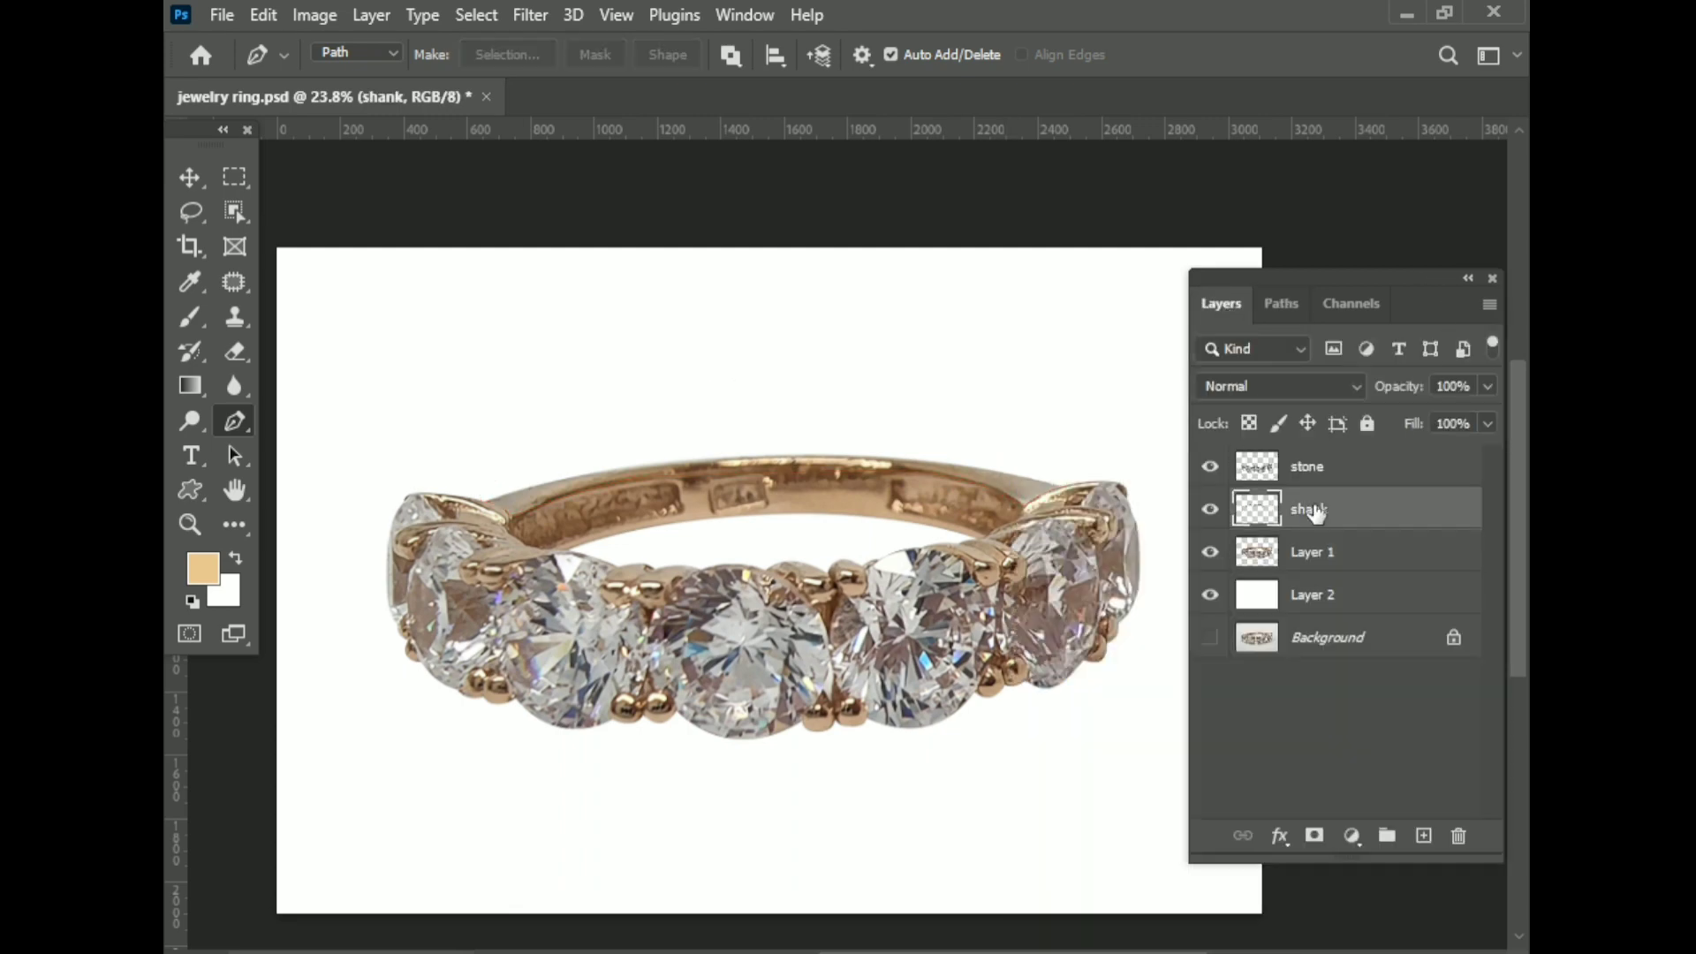
- Paint sampled tan and greyer tan tones over the inside of the band with a smaller brush
{"action": "left_click", "coordinate": [191, 318]}
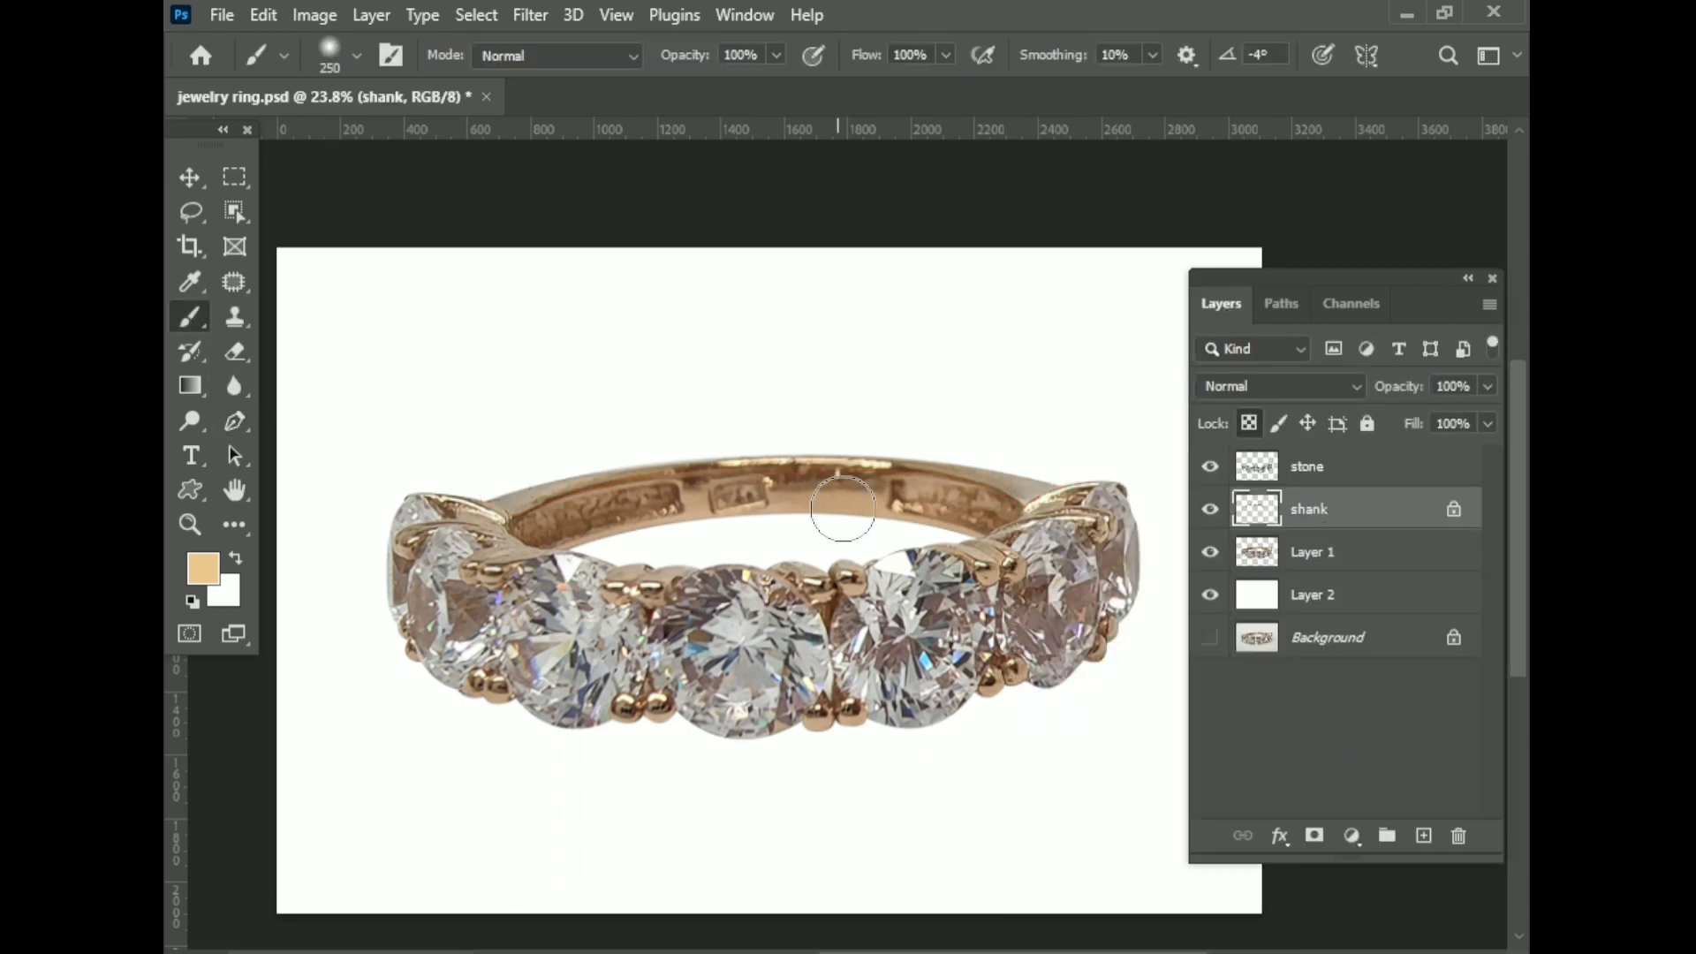
{"action": "scroll", "coordinate": [847, 542], "scroll_direction": "up", "scroll_amount": 1}
{"action": "left_click", "coordinate": [795, 508], "text": "alt"}
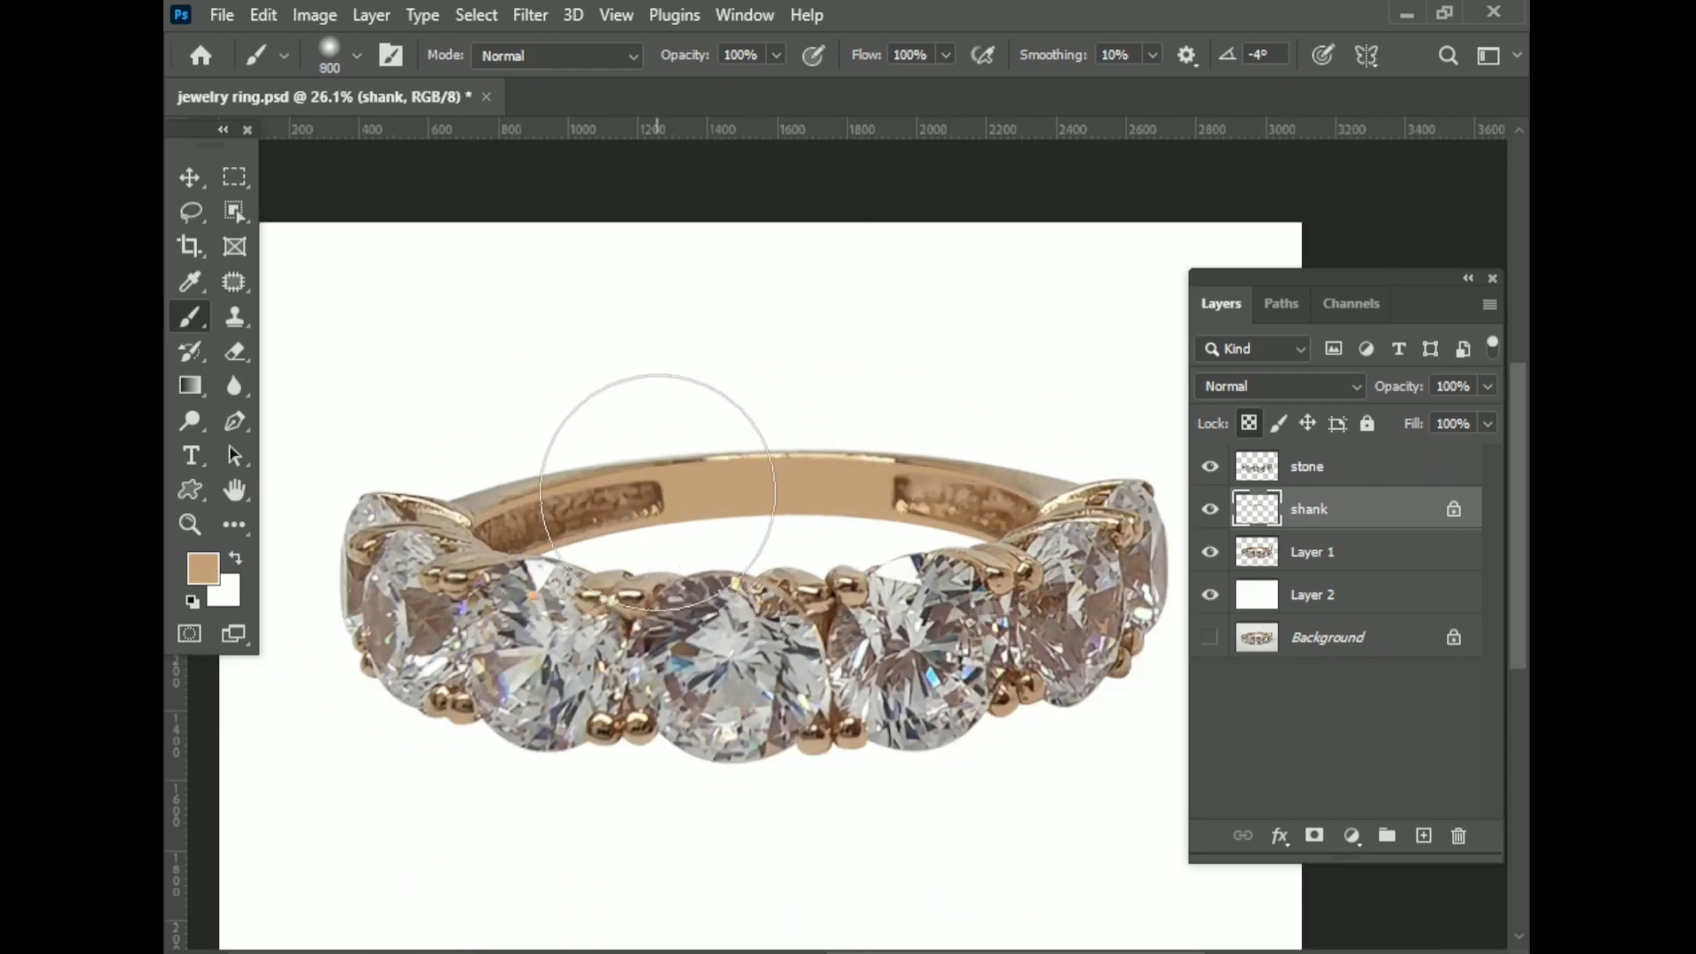
{"action": "key", "text": "bracketleft"}
{"action": "key", "text": "bracketleft"}
{"action": "key", "text": "bracketleft"}
{"action": "scroll", "coordinate": [619, 508], "scroll_direction": "up", "scroll_amount": 5}
{"action": "left_click", "coordinate": [652, 419], "text": "alt"}
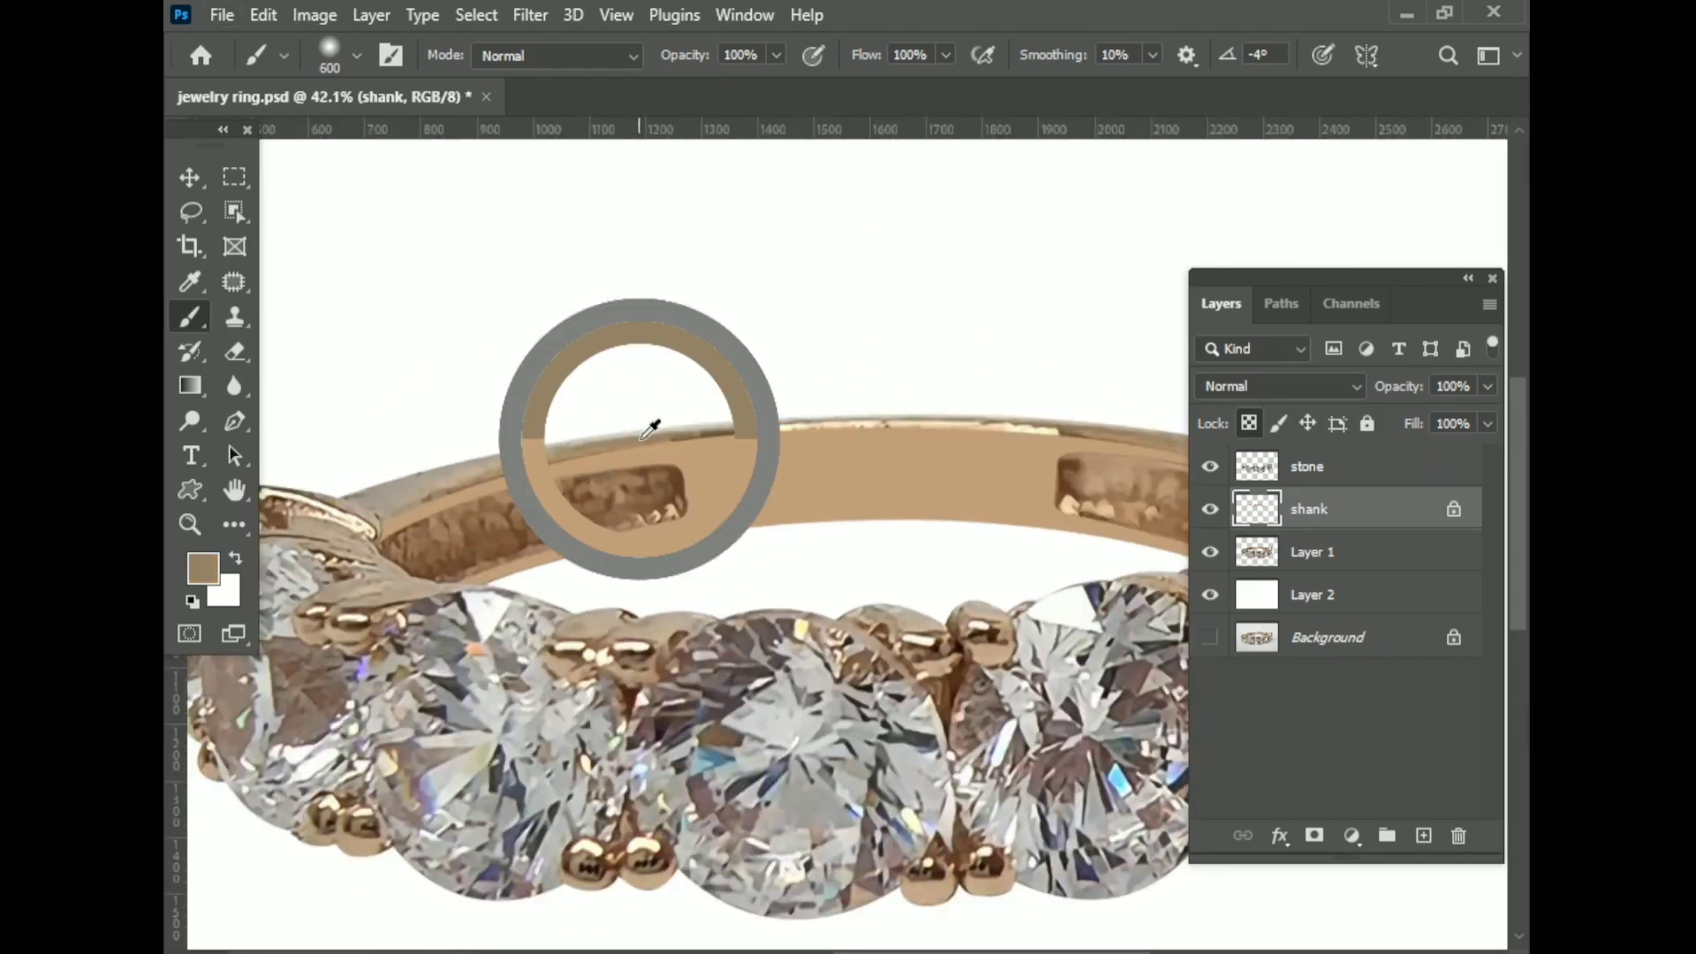
{"action": "key", "text": "bracketleft"}
{"action": "key", "text": "bracketleft"}
{"action": "scroll", "coordinate": [701, 473], "scroll_direction": "down", "scroll_amount": 2}
{"action": "scroll", "coordinate": [840, 542], "scroll_direction": "up", "scroll_amount": 1}
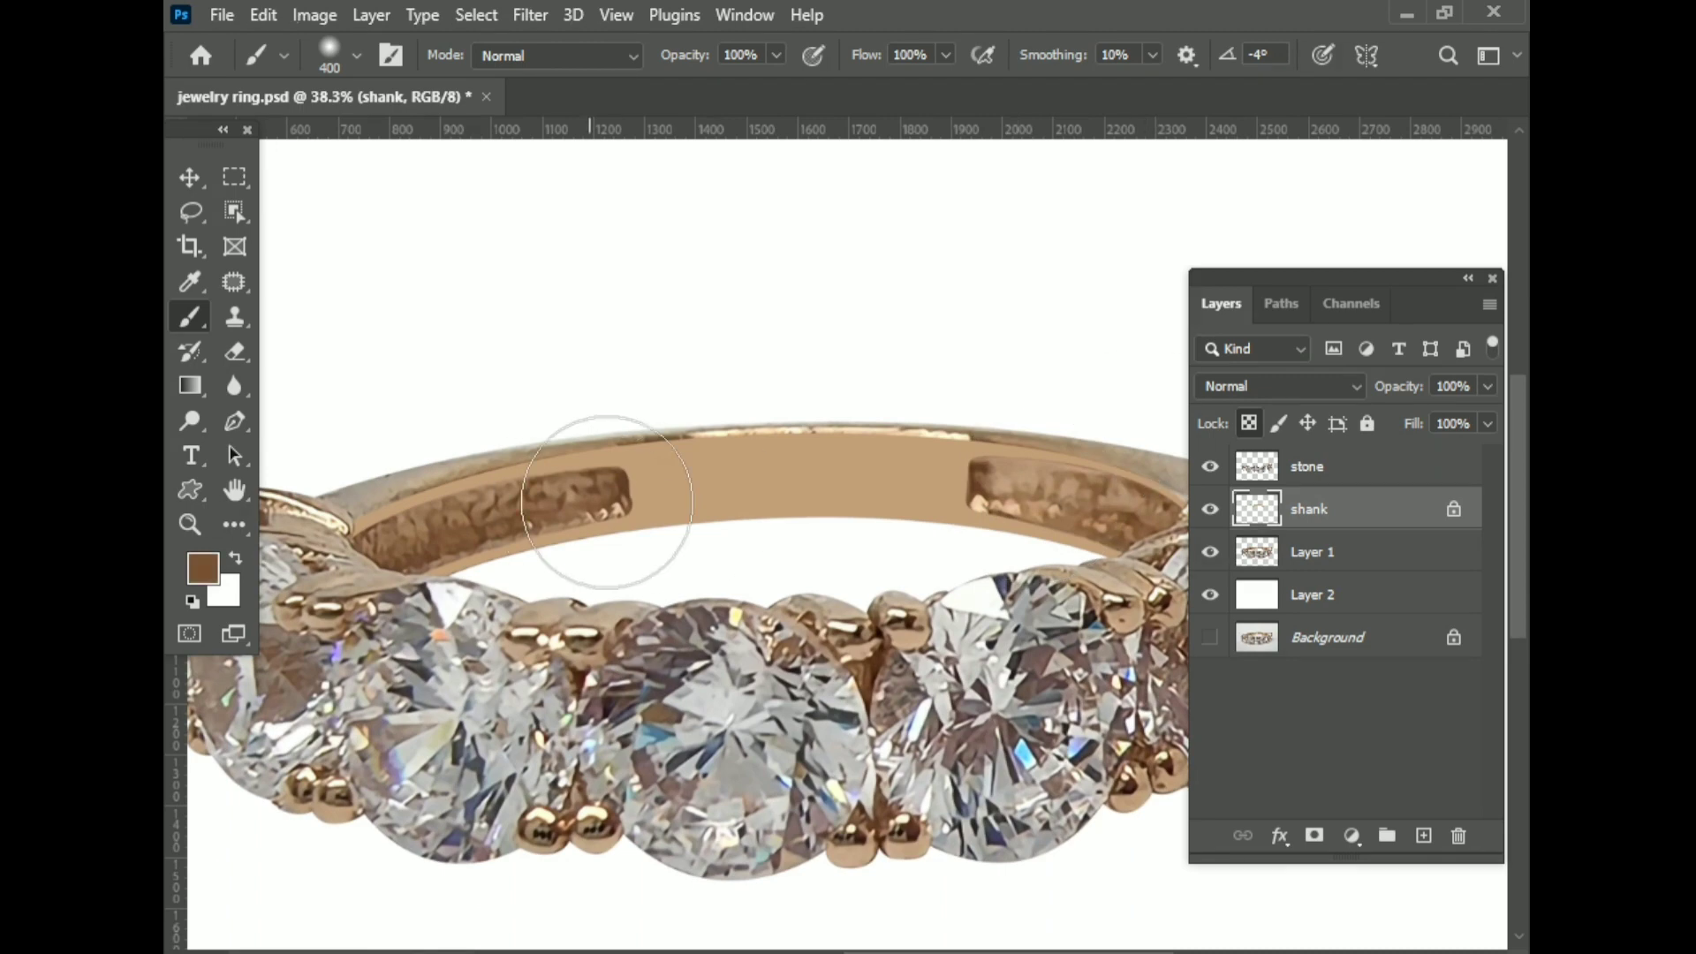
{"action": "scroll", "coordinate": [777, 521], "scroll_direction": "down", "scroll_amount": 3}
{"action": "scroll", "coordinate": [866, 565], "scroll_direction": "up", "scroll_amount": 3}
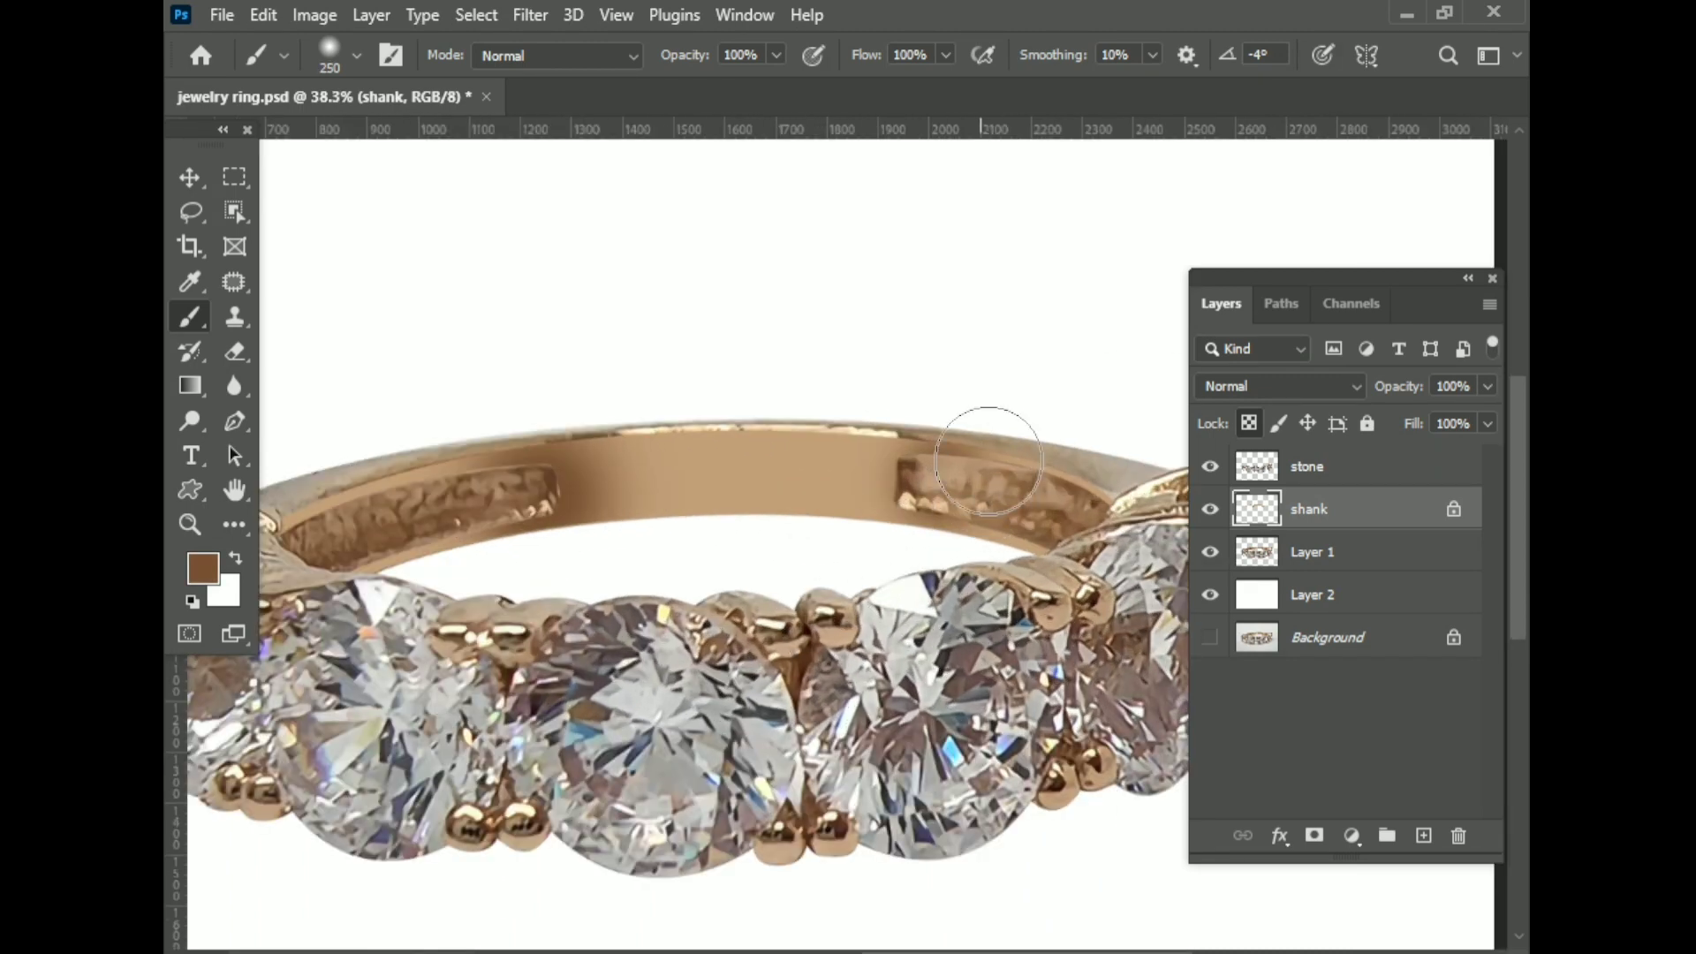
{"action": "scroll", "coordinate": [1105, 554], "scroll_direction": "up", "scroll_amount": 3}
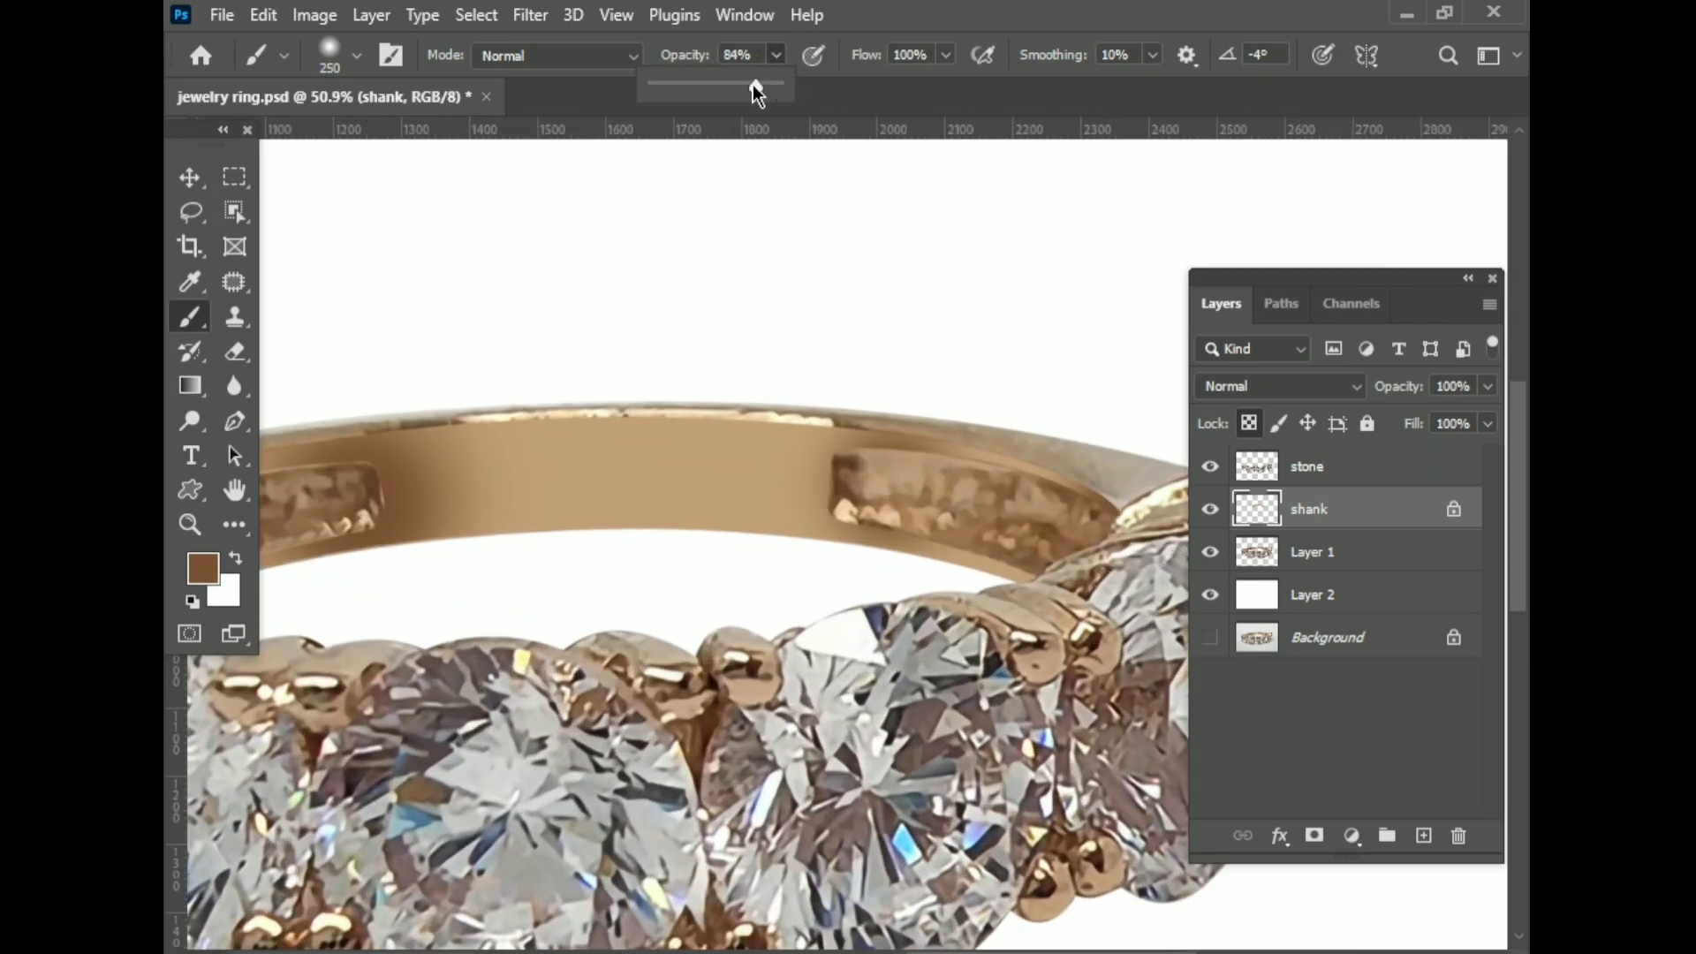
- At 23% brush opacity with a larger brush, blend sampled pale highlight tones across the band
{"action": "left_click", "coordinate": [418, 475], "text": "alt"}
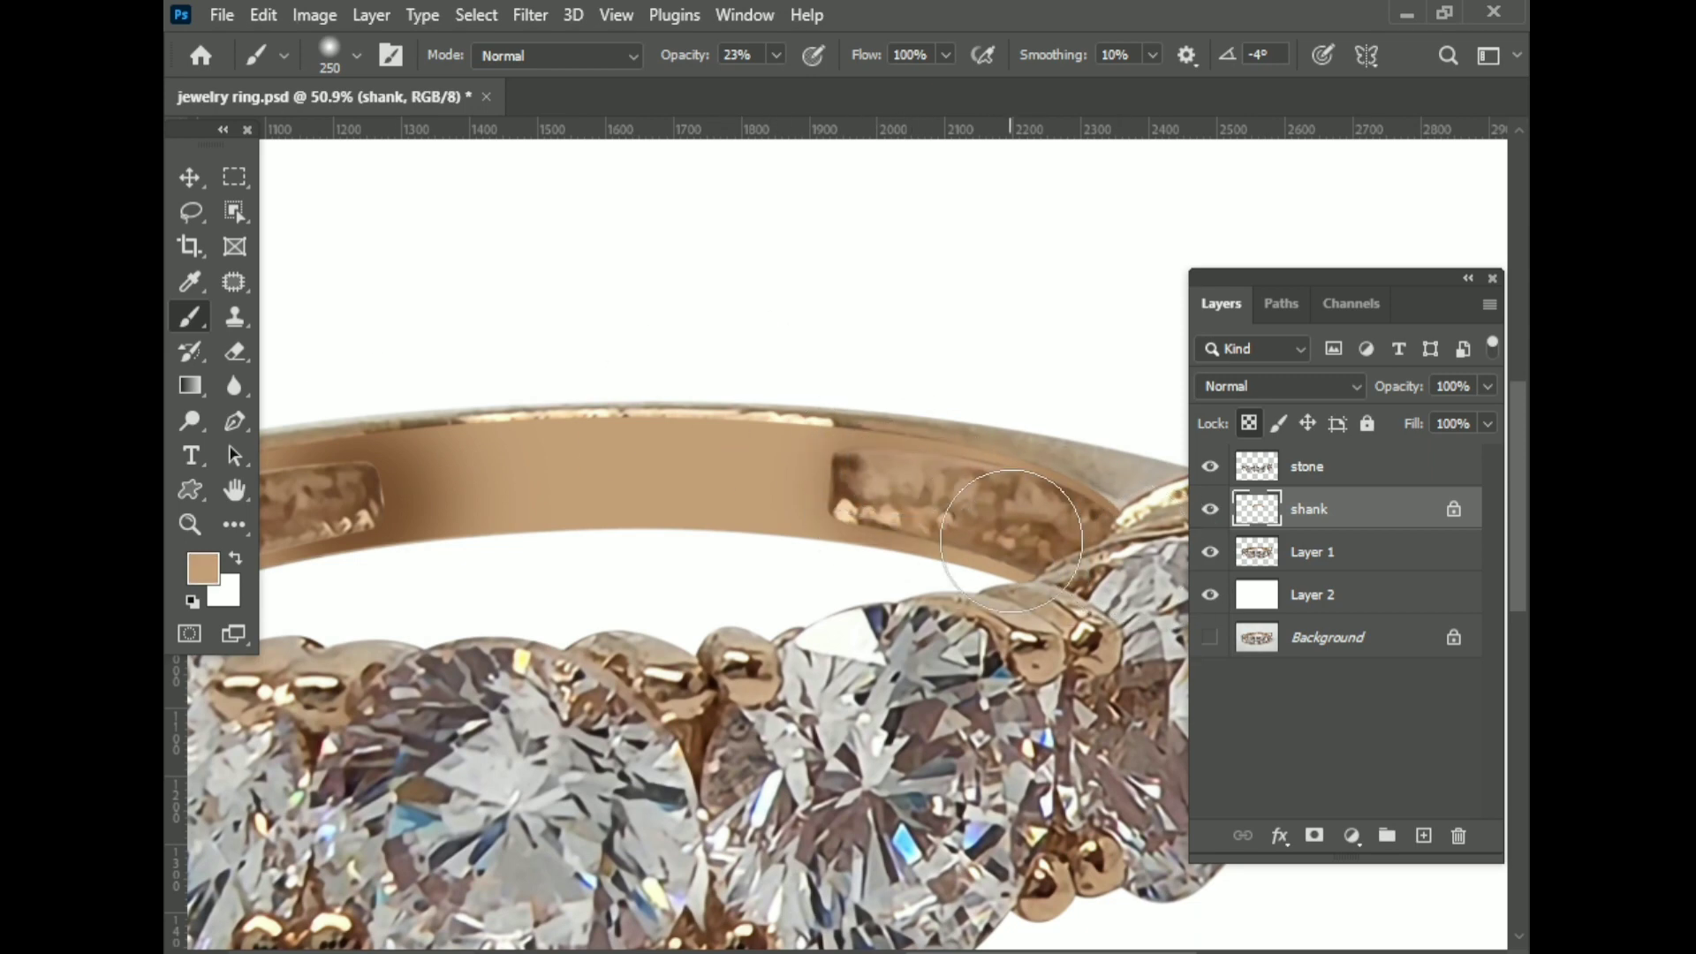
{"action": "scroll", "coordinate": [1012, 540], "scroll_direction": "up", "scroll_amount": 2}
{"action": "scroll", "coordinate": [908, 504], "scroll_direction": "down", "scroll_amount": 3}
{"action": "key", "text": "bracketright"}
{"action": "key", "text": "bracketright"}
{"action": "key", "text": "bracketright"}
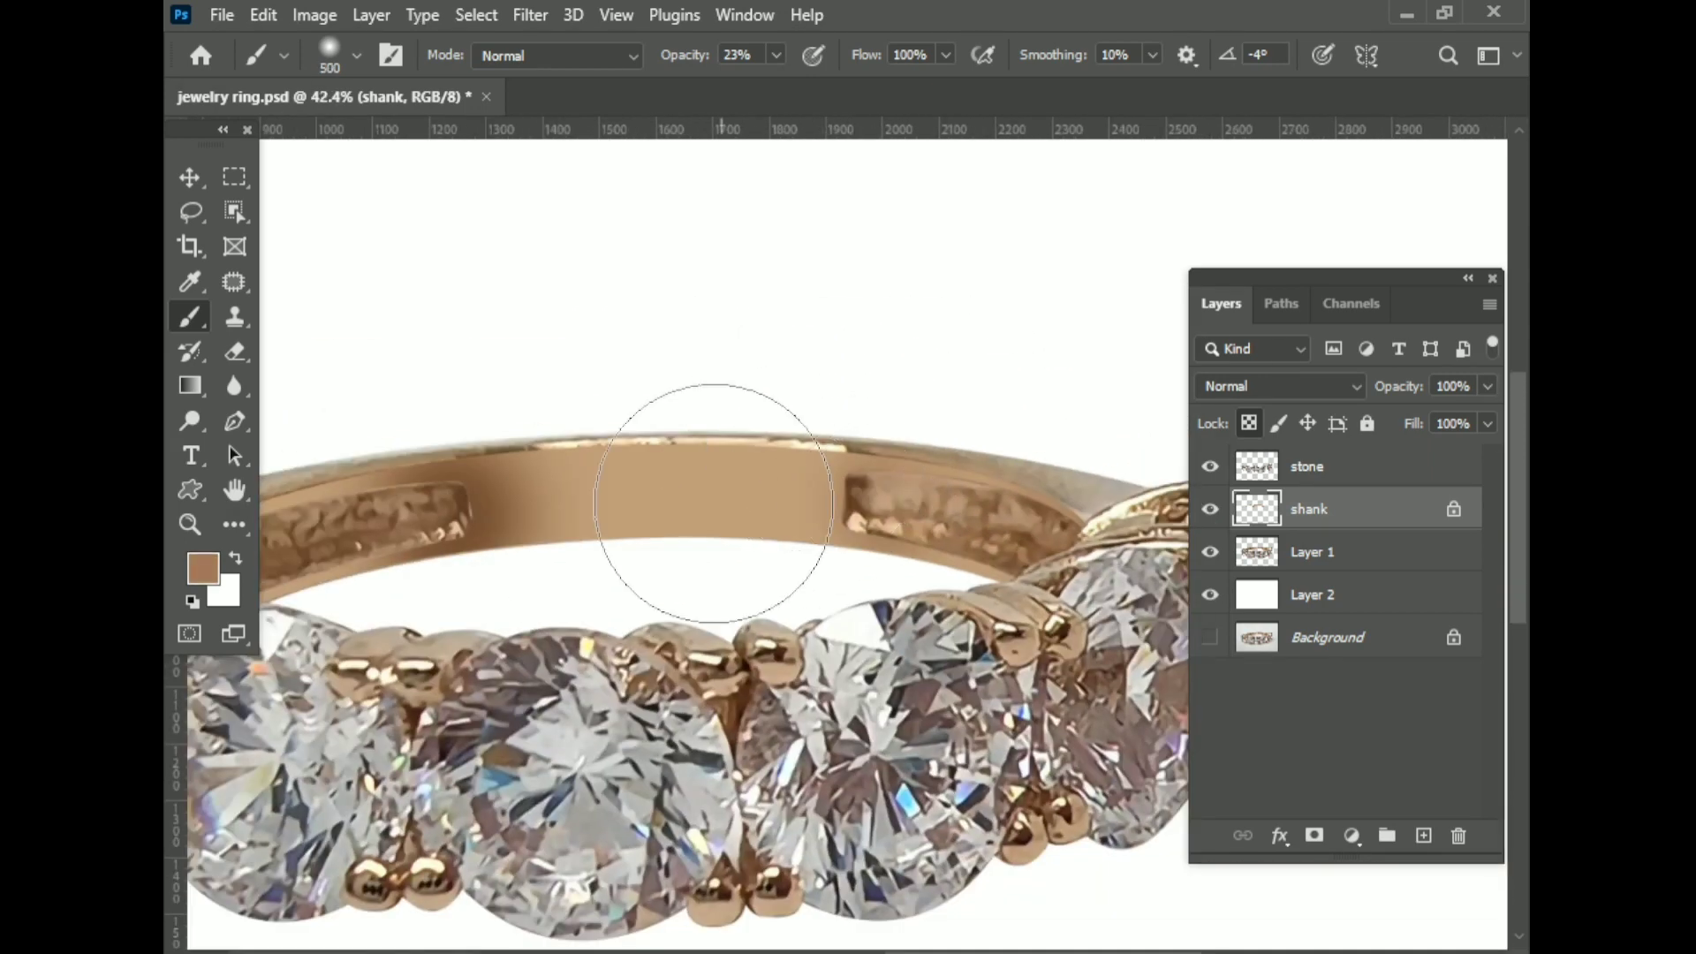
{"action": "left_click", "coordinate": [806, 453], "text": "alt"}
{"action": "scroll", "coordinate": [806, 452], "scroll_direction": "down", "scroll_amount": 2}
{"action": "scroll", "coordinate": [827, 466], "scroll_direction": "up", "scroll_amount": 1}
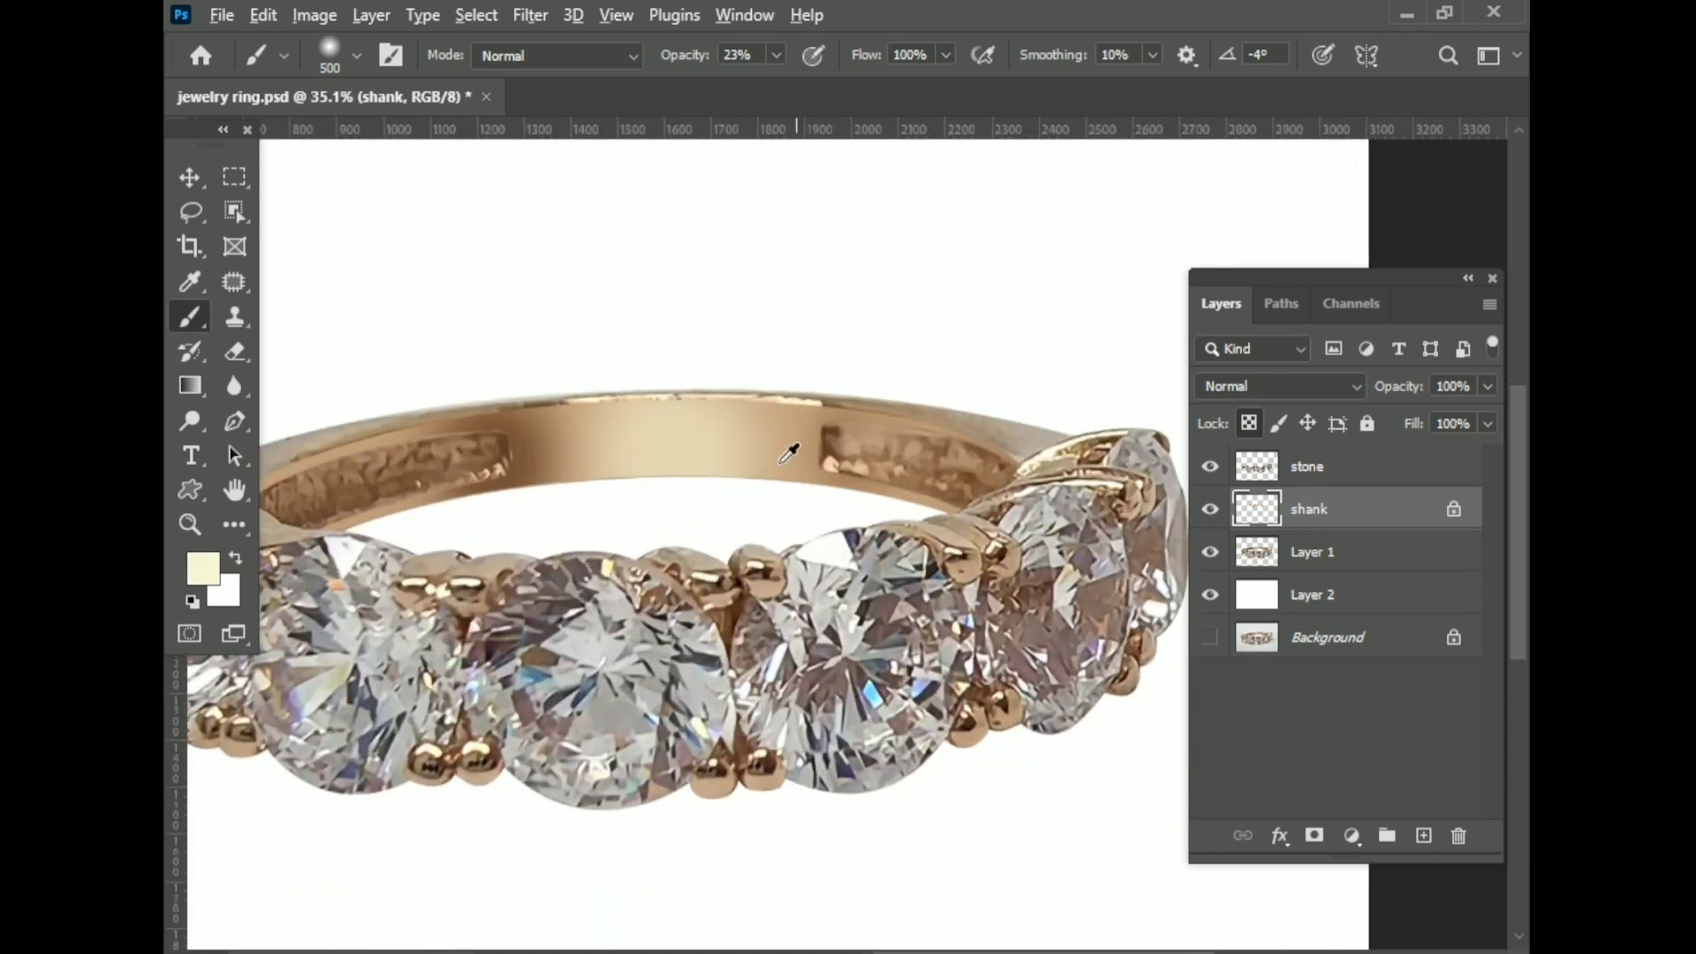
{"action": "left_click", "coordinate": [828, 465], "text": "alt"}
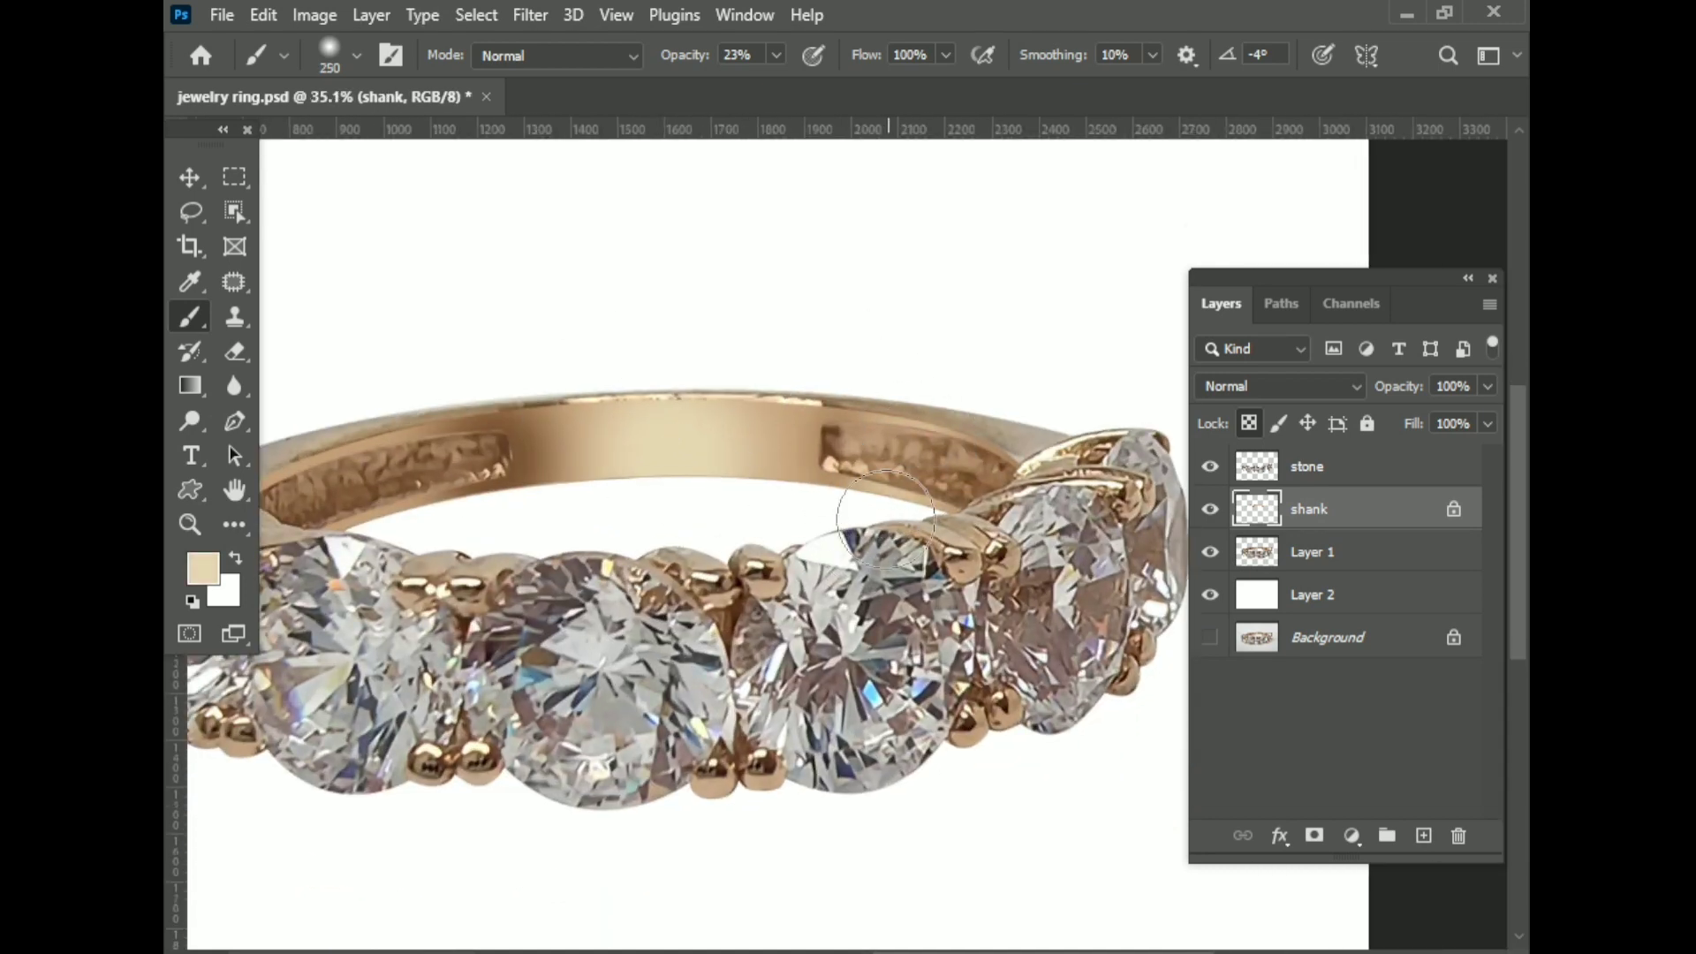
{"action": "scroll", "coordinate": [876, 480], "scroll_direction": "up", "scroll_amount": 2}
{"action": "scroll", "coordinate": [877, 606], "scroll_direction": "down", "scroll_amount": 3}
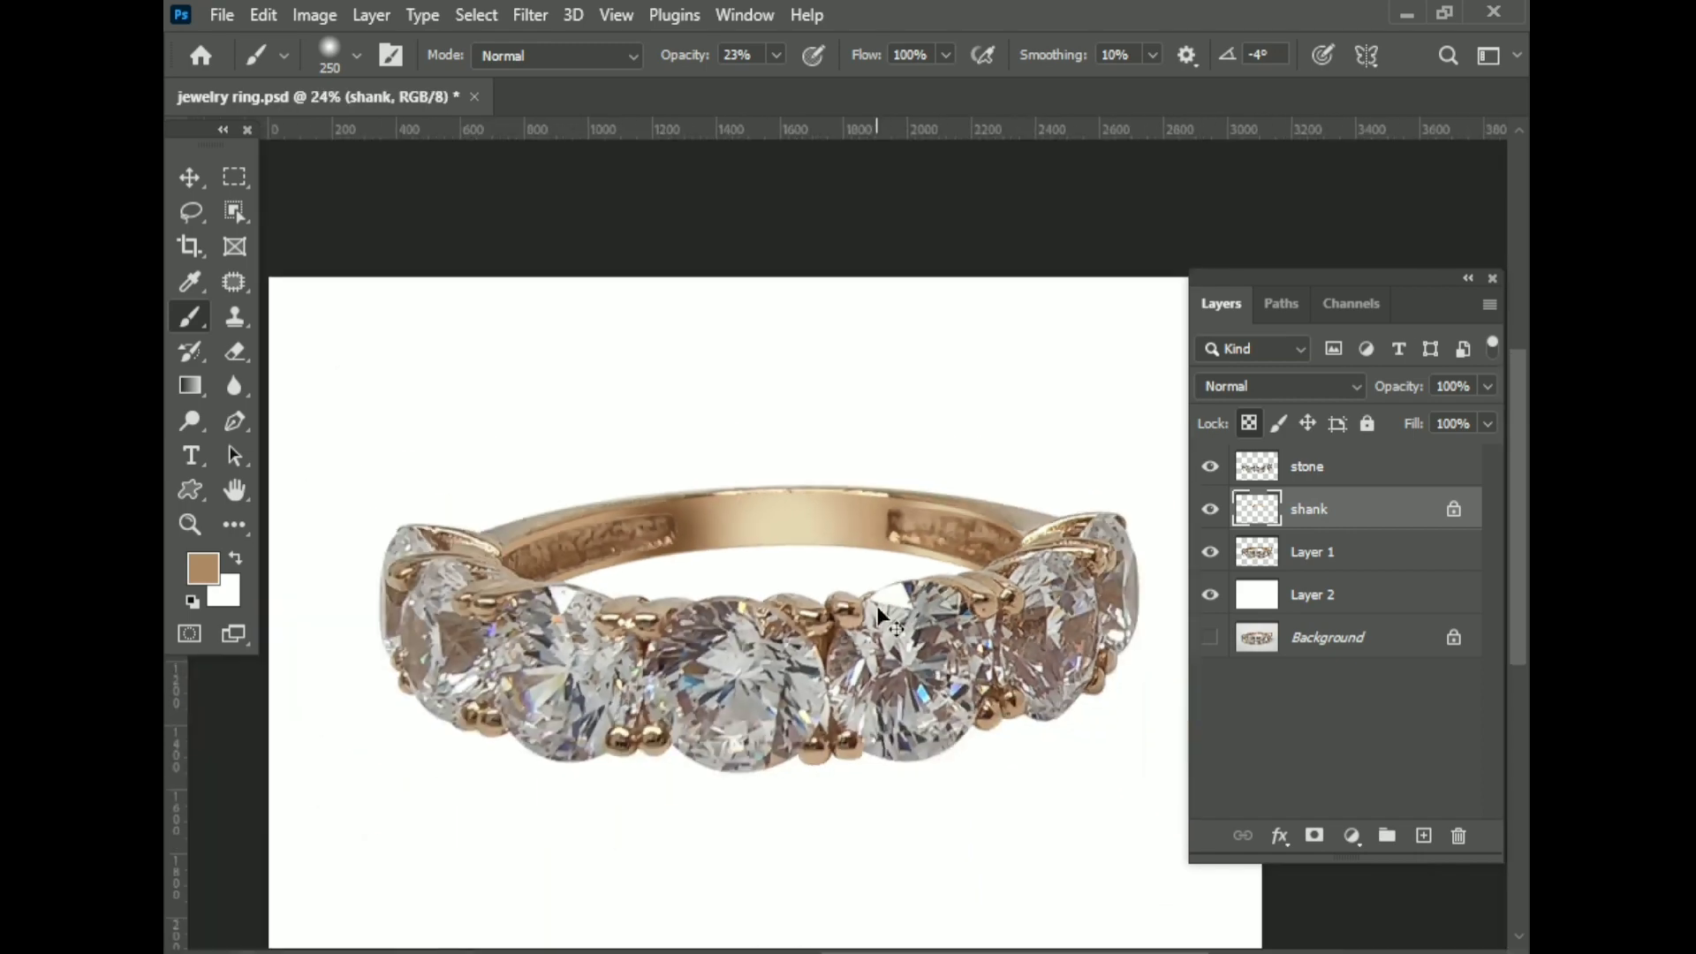
{"action": "scroll", "coordinate": [839, 496], "scroll_direction": "up", "scroll_amount": 1}
{"action": "scroll", "coordinate": [795, 493], "scroll_direction": "up", "scroll_amount": 3}
{"action": "scroll", "coordinate": [826, 461], "scroll_direction": "down", "scroll_amount": 2}
- Compare the ring and shank layers, then return to the cut-out ring layer
{"action": "key", "text": "alt+bracketleft"}
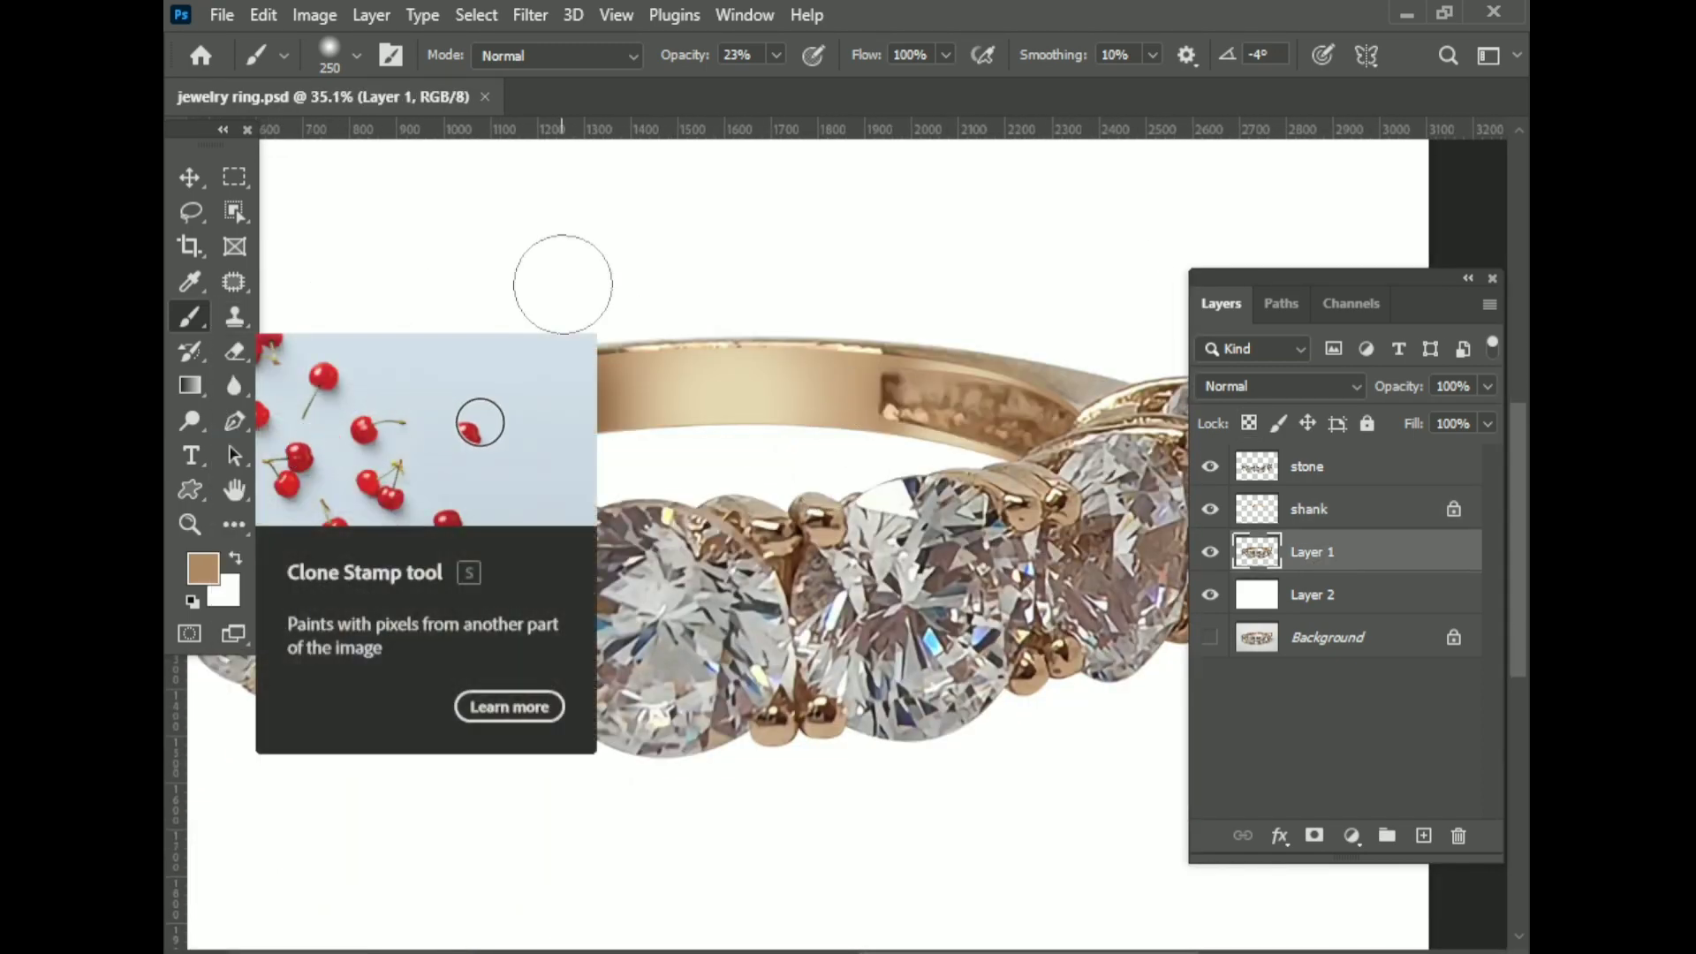
{"action": "key", "text": "alt+bracketright"}
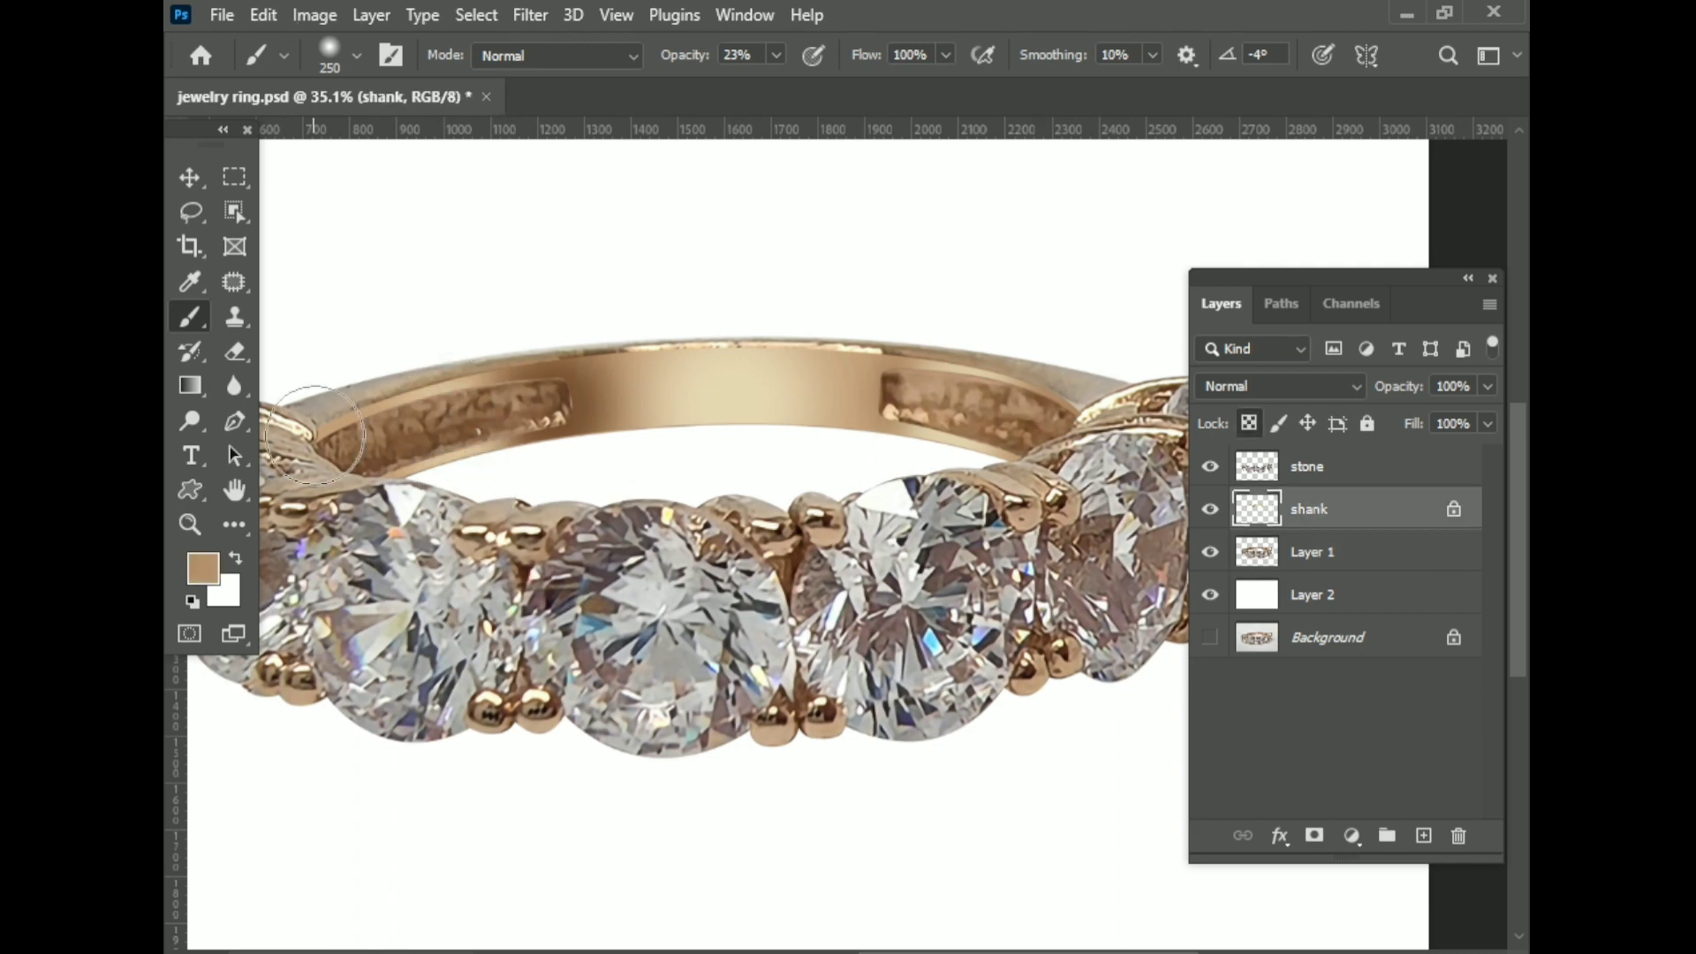
{"action": "scroll", "coordinate": [497, 535], "scroll_direction": "down", "scroll_amount": 3}
{"action": "scroll", "coordinate": [930, 451], "scroll_direction": "up", "scroll_amount": 2}
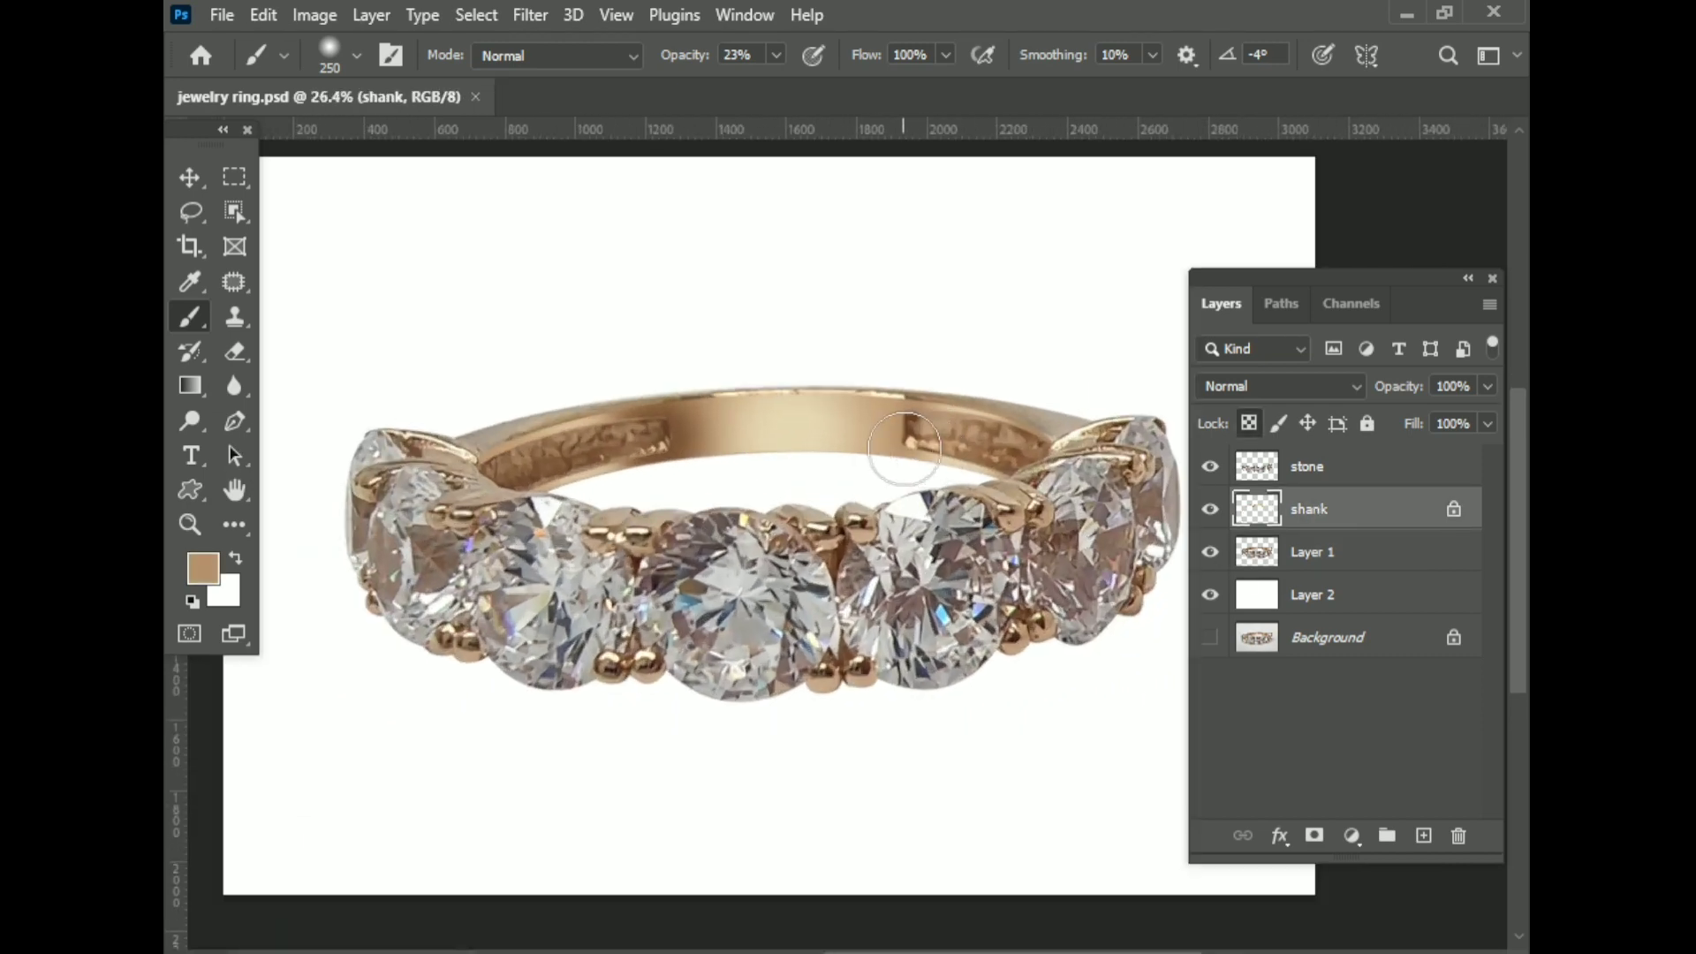
{"action": "left_click", "coordinate": [1313, 553]}
{"action": "scroll", "coordinate": [645, 439], "scroll_direction": "down", "scroll_amount": 2}
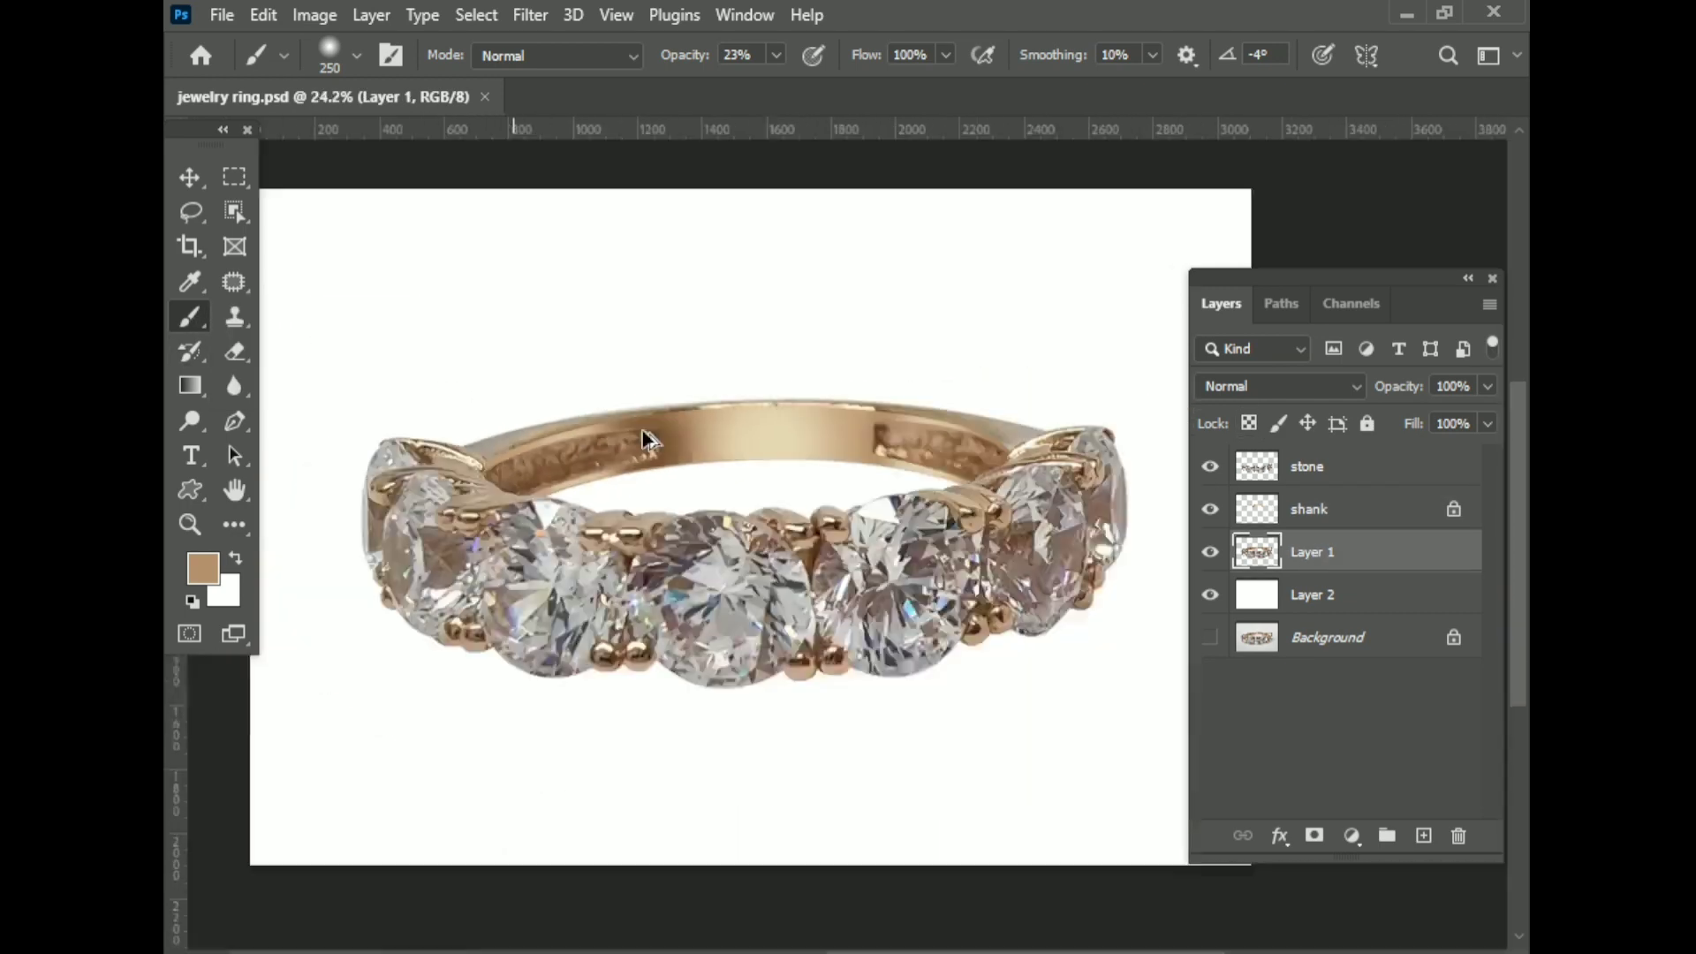
{"action": "left_click", "coordinate": [1281, 303]}
- Make a selection from the band's top-edge path and add a new Layer 3
{"action": "left_click", "coordinate": [1279, 451]}
{"action": "key", "text": "p"}
{"action": "right_click", "coordinate": [769, 379]}
{"action": "left_click", "coordinate": [871, 490]}
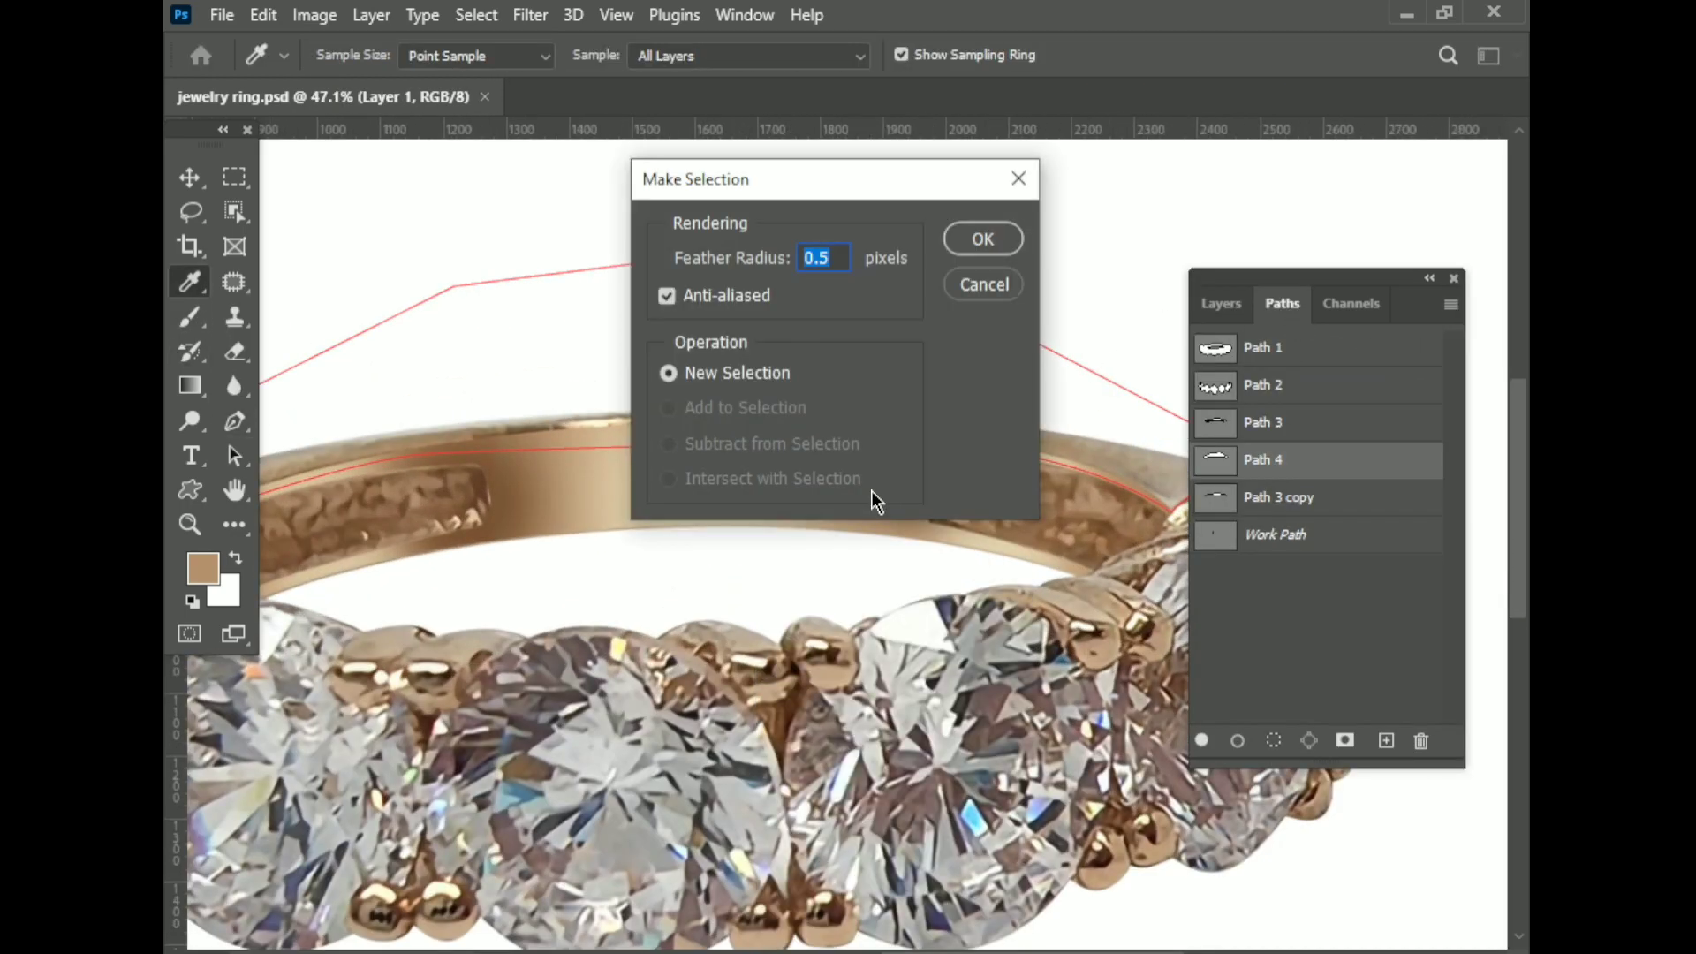
{"action": "key", "text": "Return"}
{"action": "left_click", "coordinate": [1221, 303]}
{"action": "key", "text": "ctrl+shift+alt+n"}
- Paint a sampled lighter tan over the band at 59% brush opacity
{"action": "key", "text": "b"}
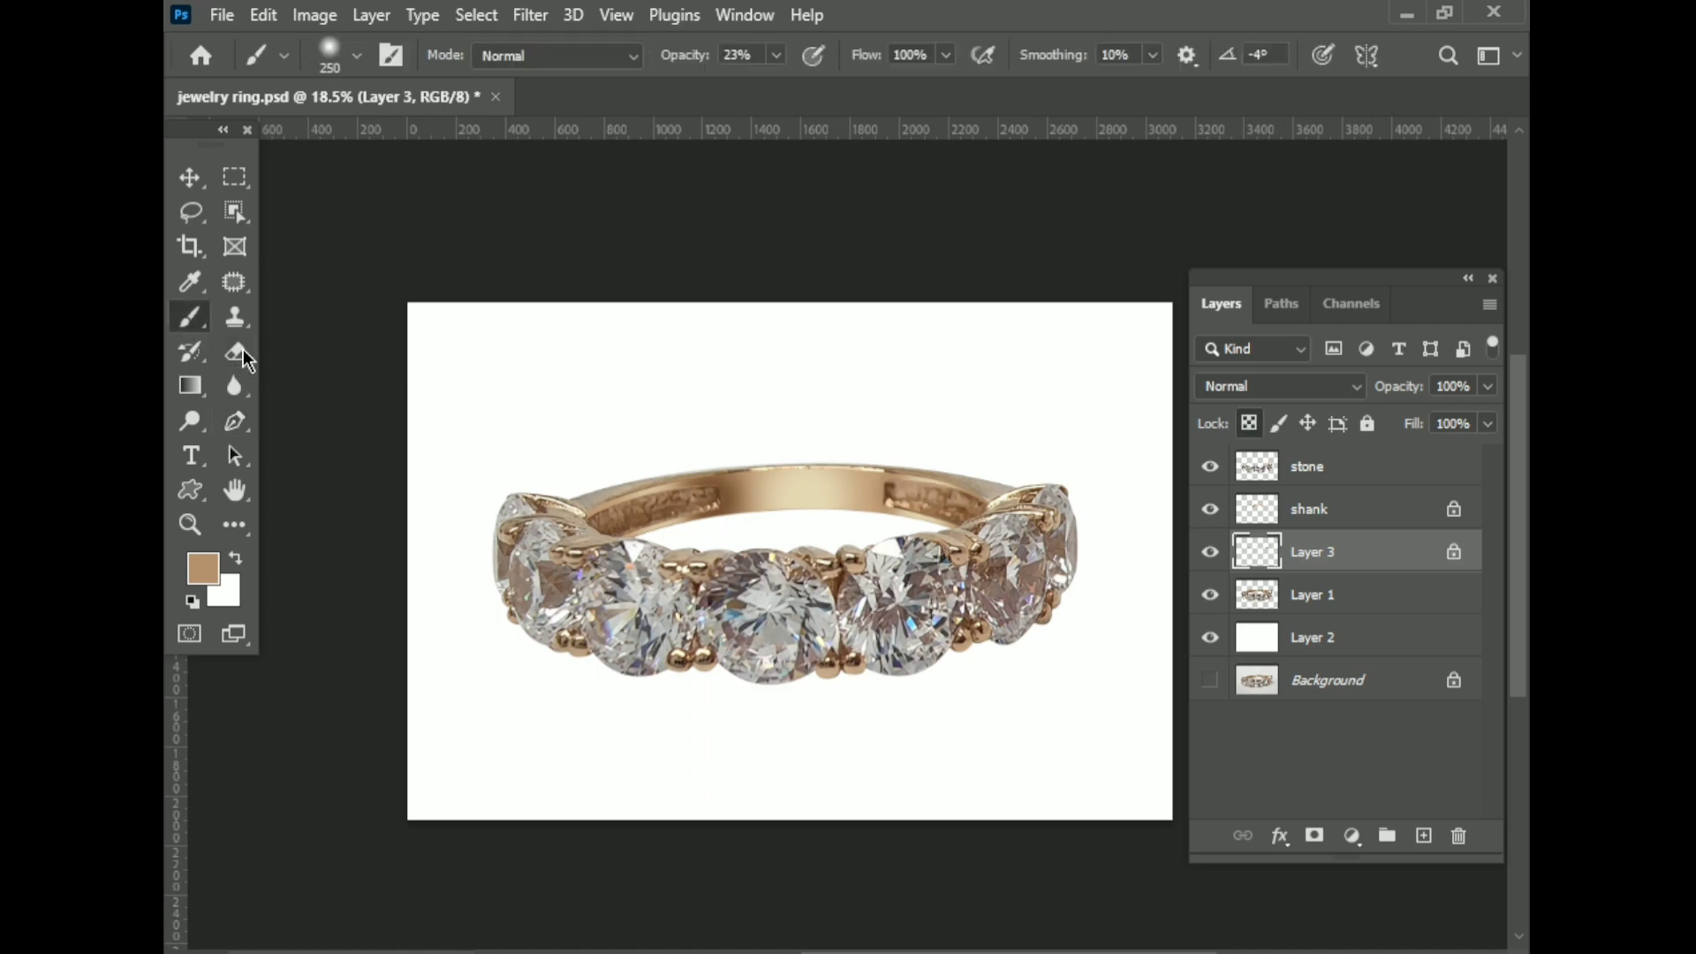
{"action": "scroll", "coordinate": [624, 475], "scroll_direction": "up", "scroll_amount": 5}
{"action": "left_click", "coordinate": [624, 476], "text": "alt"}
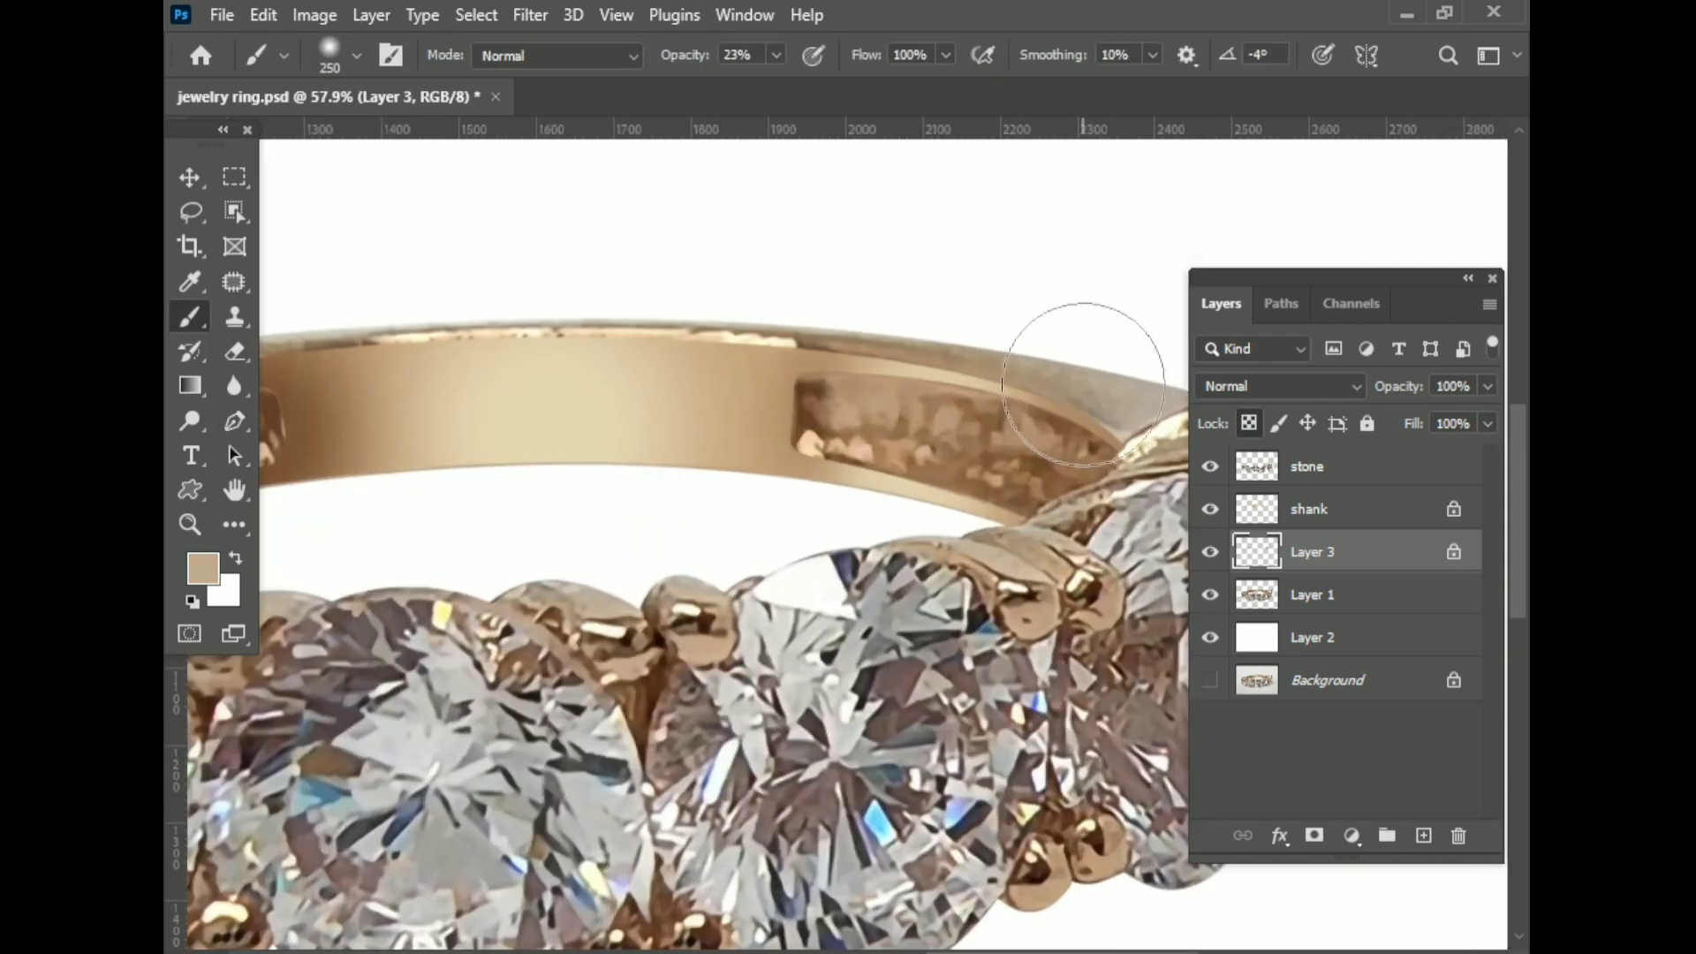
{"action": "left_click_drag", "start_coordinate": [795, 102], "coordinate": [829, 102]}
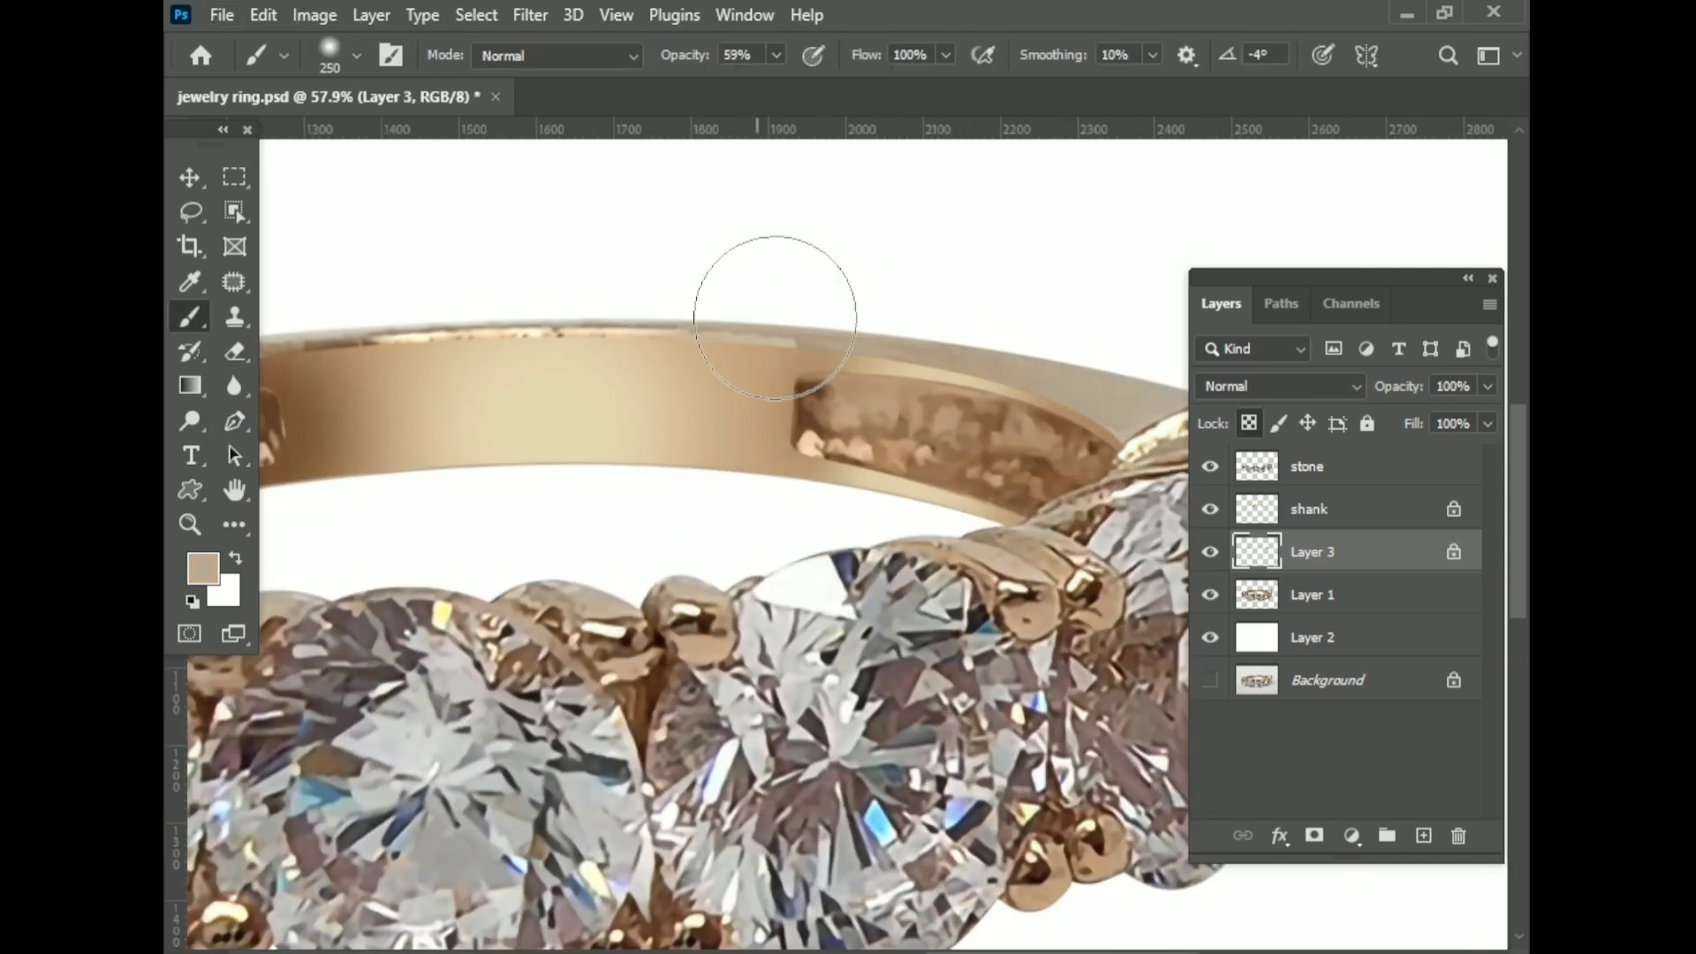
{"action": "scroll", "coordinate": [834, 341], "scroll_direction": "left", "scroll_amount": 3}
{"action": "scroll", "coordinate": [618, 354], "scroll_direction": "left", "scroll_amount": 3}
{"action": "scroll", "coordinate": [884, 273], "scroll_direction": "down", "scroll_amount": 2}
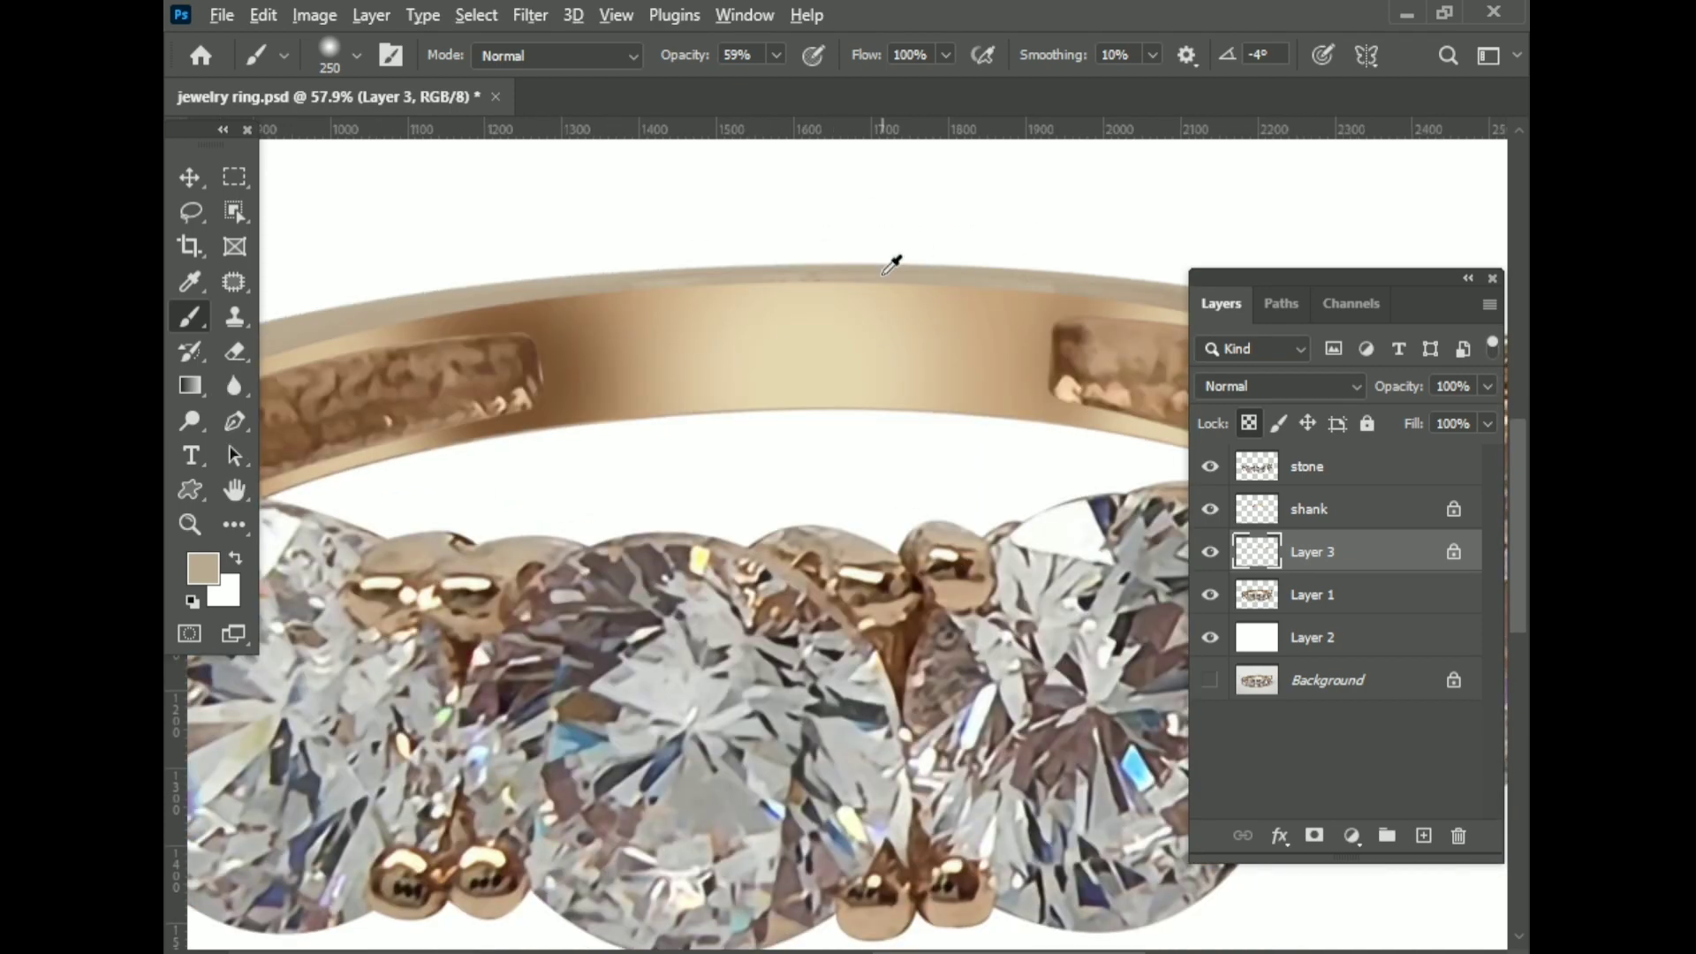
{"action": "scroll", "coordinate": [682, 296], "scroll_direction": "down", "scroll_amount": 2}
{"action": "scroll", "coordinate": [972, 318], "scroll_direction": "down", "scroll_amount": 2}
{"action": "scroll", "coordinate": [972, 371], "scroll_direction": "up", "scroll_amount": 2}
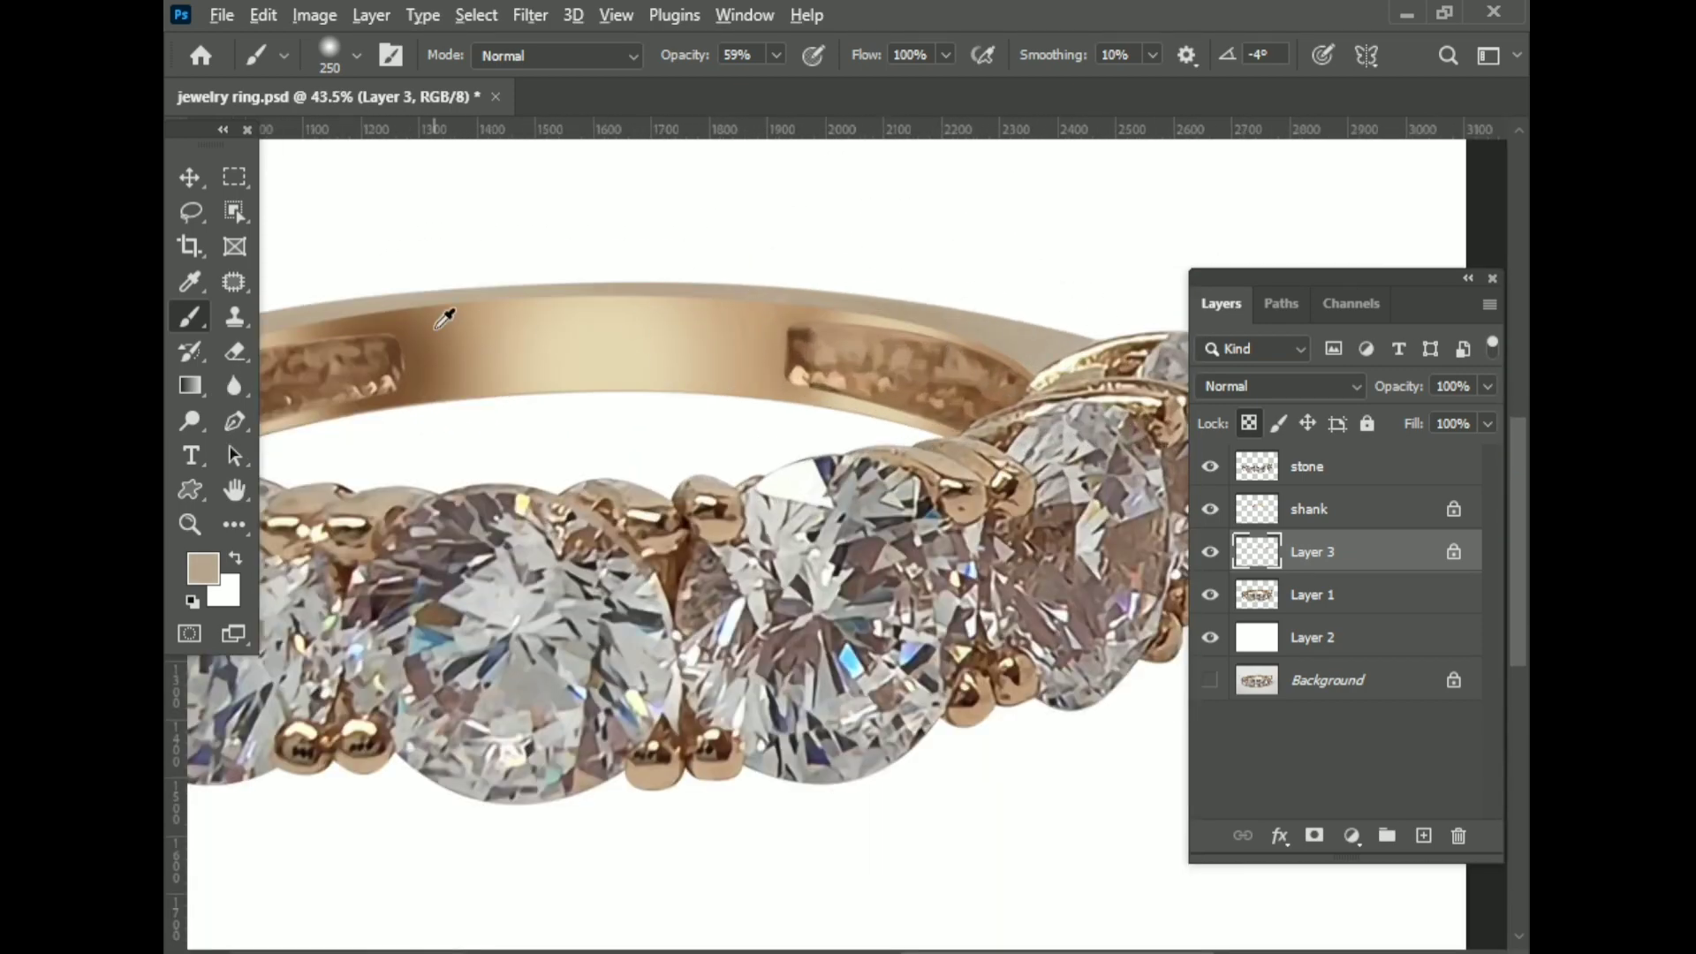
- Paint the band with sampled light, dark and greyer tans using a 400 px brush
{"action": "left_click", "coordinate": [542, 368], "text": "alt"}
{"action": "scroll", "coordinate": [547, 371], "scroll_direction": "down", "scroll_amount": 3}
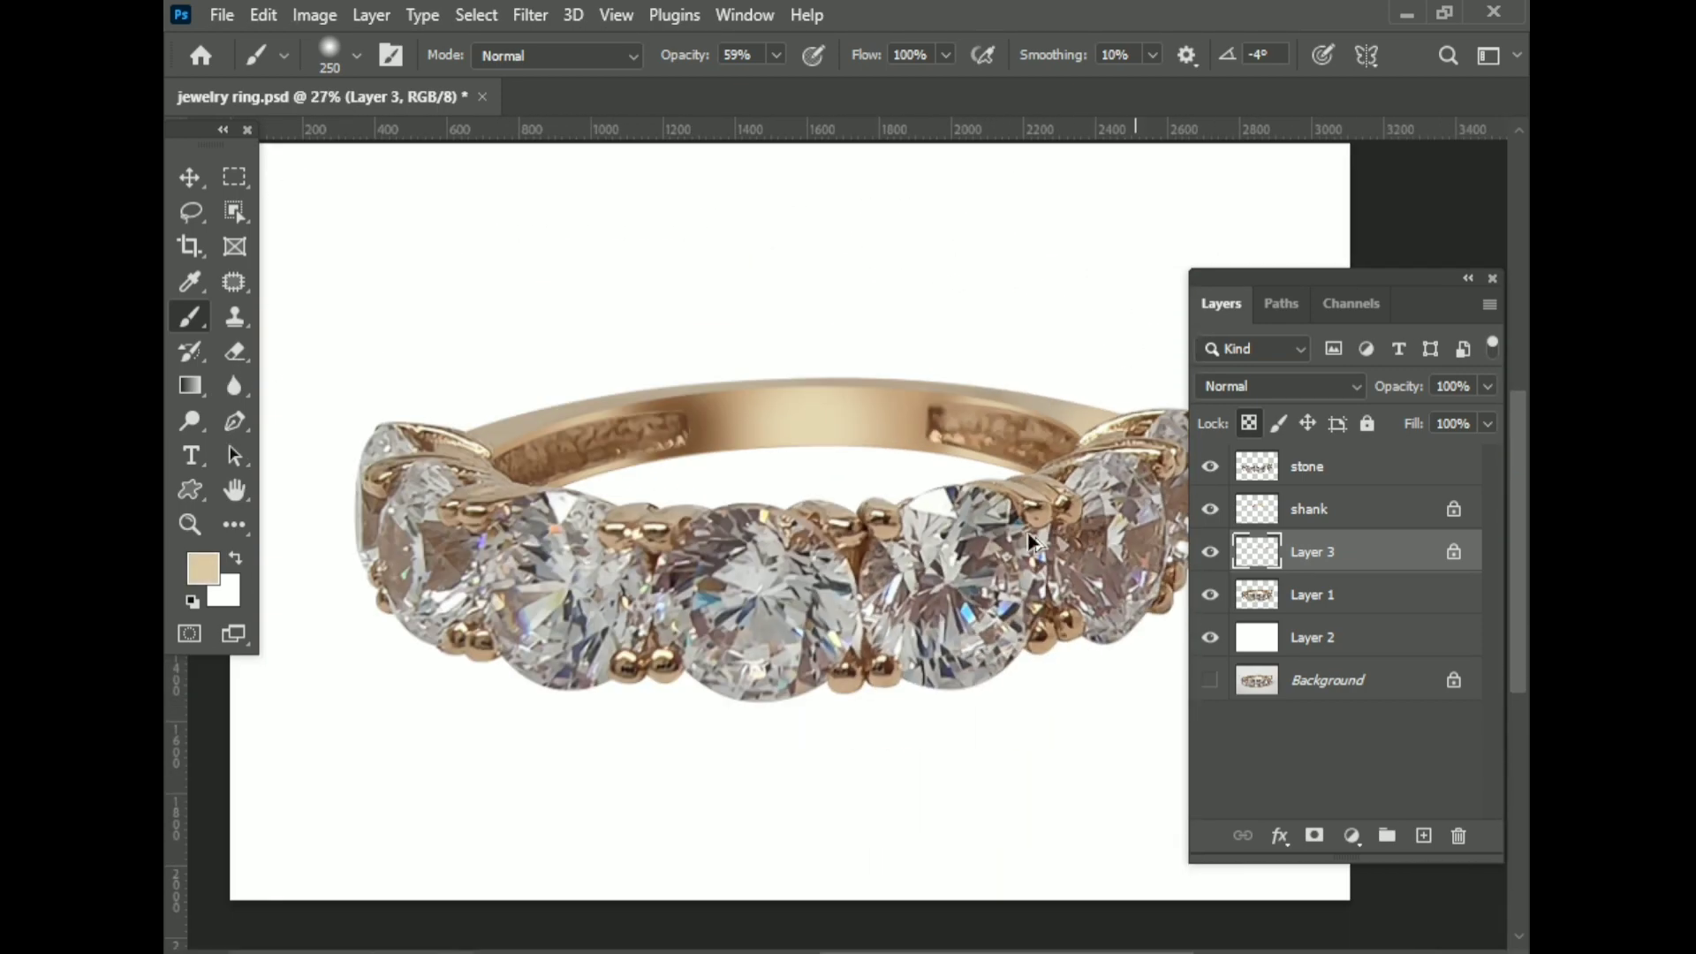
{"action": "scroll", "coordinate": [566, 380], "scroll_direction": "up", "scroll_amount": 1}
{"action": "scroll", "coordinate": [601, 384], "scroll_direction": "up", "scroll_amount": 1}
{"action": "left_click", "coordinate": [601, 380], "text": "alt"}
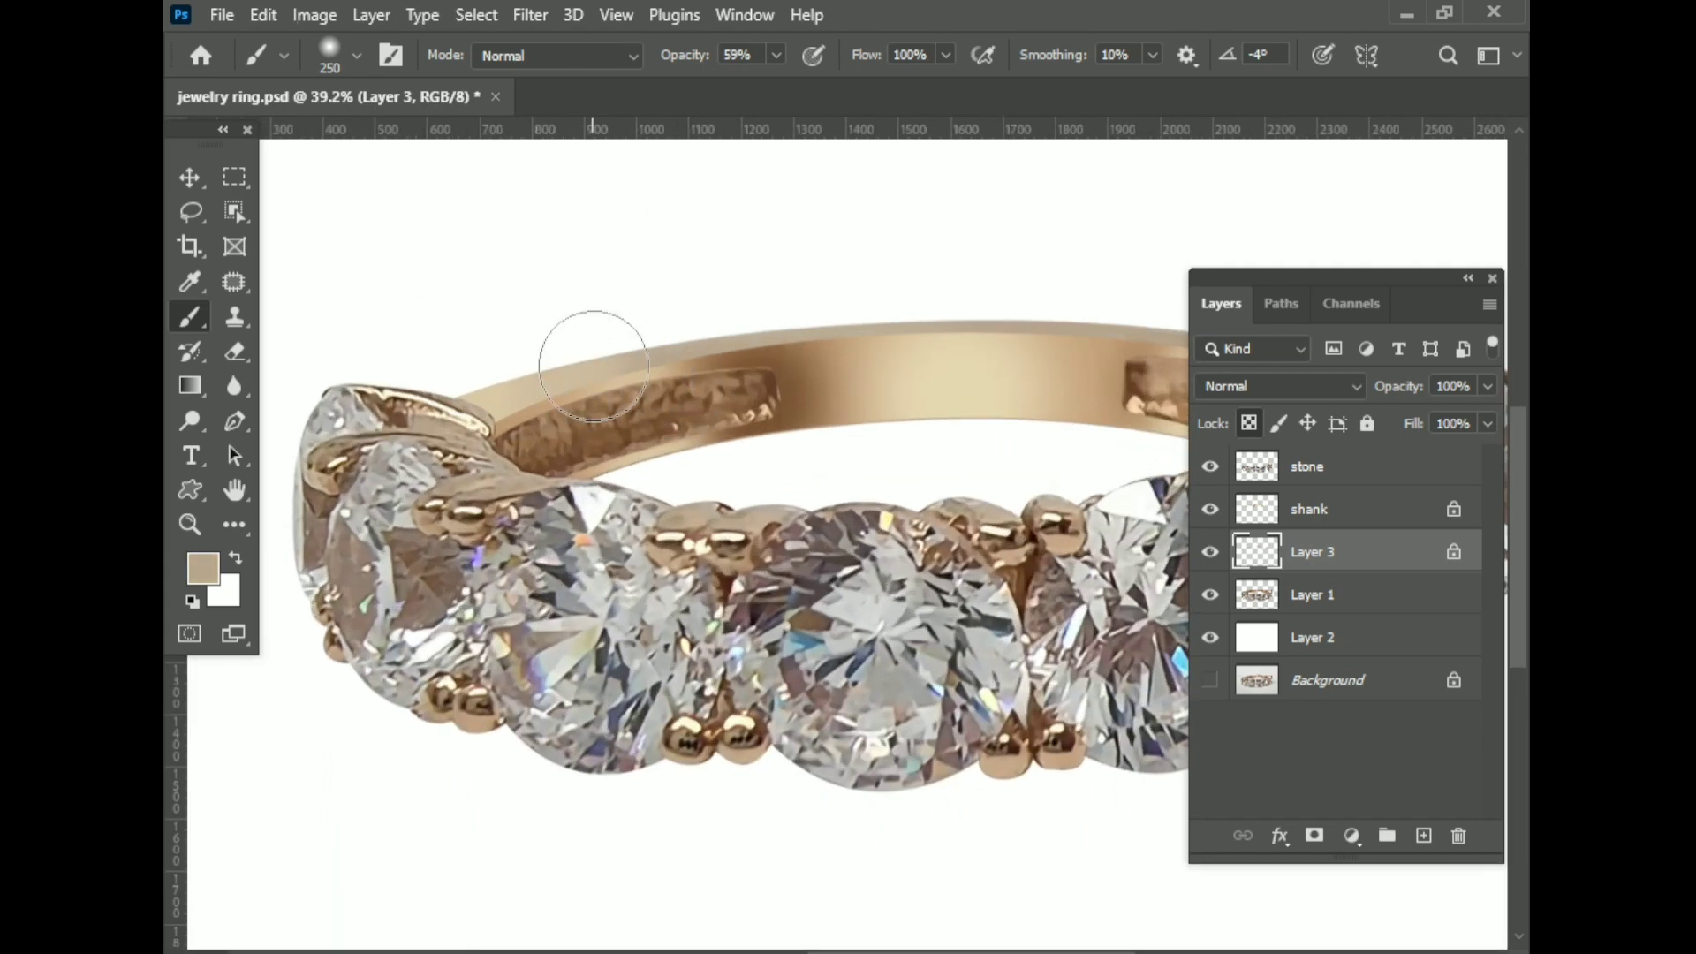
{"action": "scroll", "coordinate": [828, 442], "scroll_direction": "down", "scroll_amount": 1}
{"action": "scroll", "coordinate": [827, 442], "scroll_direction": "up", "scroll_amount": 1}
{"action": "key", "text": "bracketright"}
{"action": "key", "text": "bracketright"}
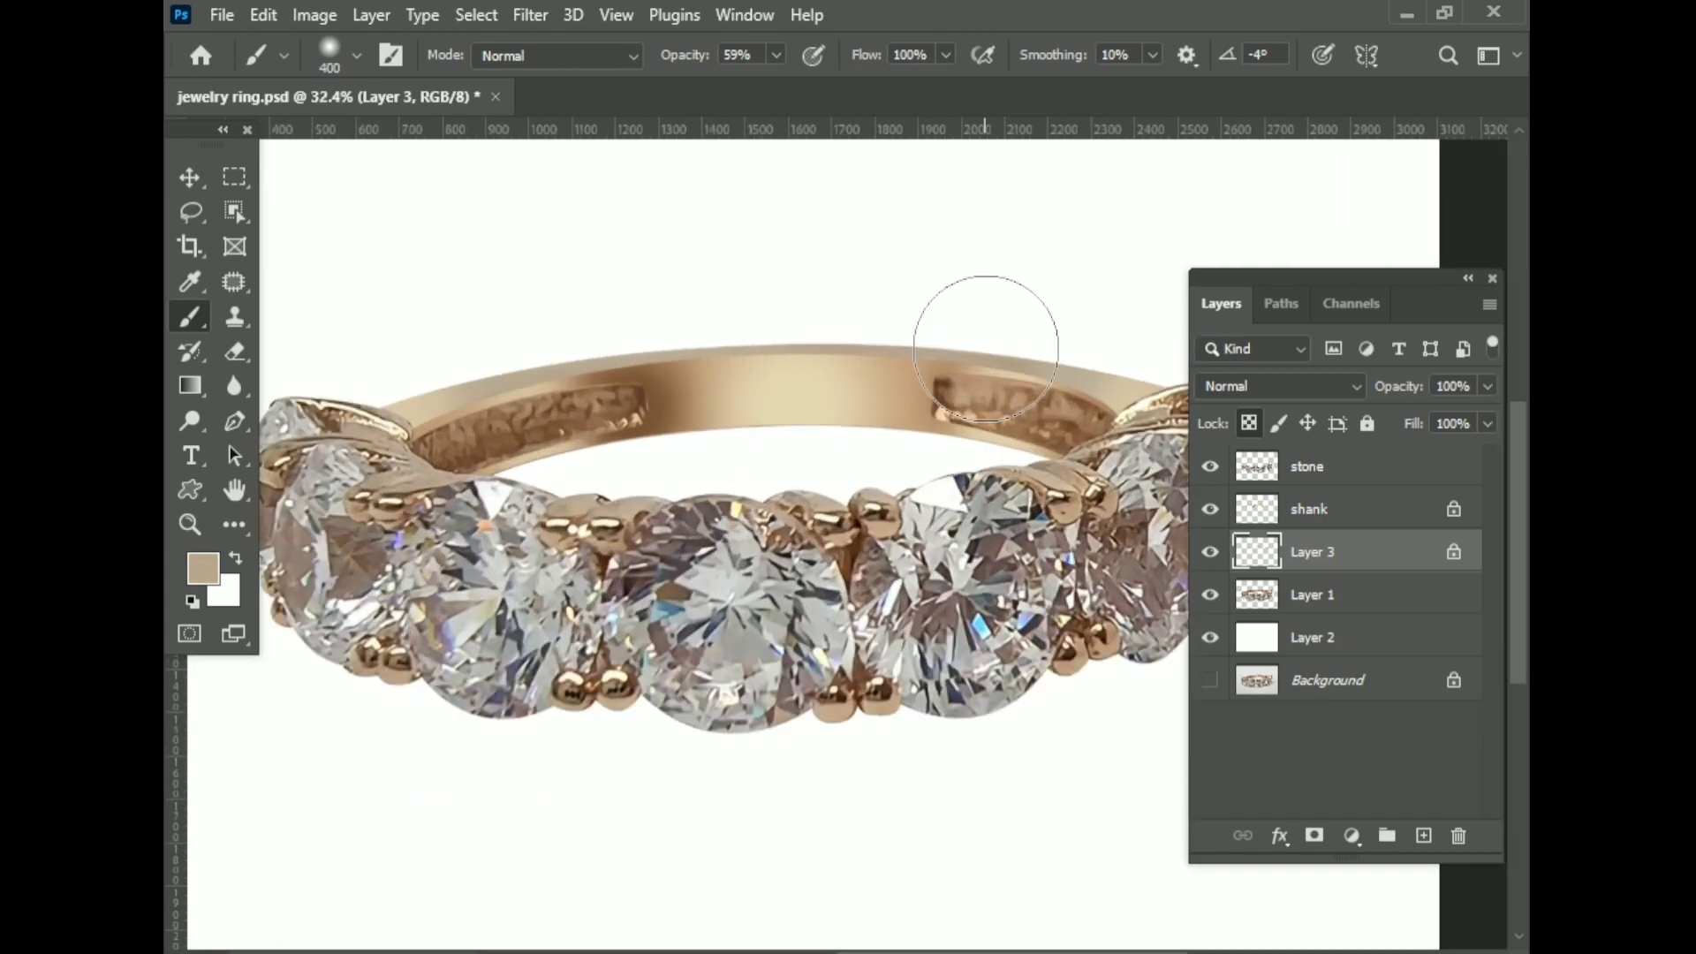
{"action": "left_click", "coordinate": [992, 358], "text": "alt"}
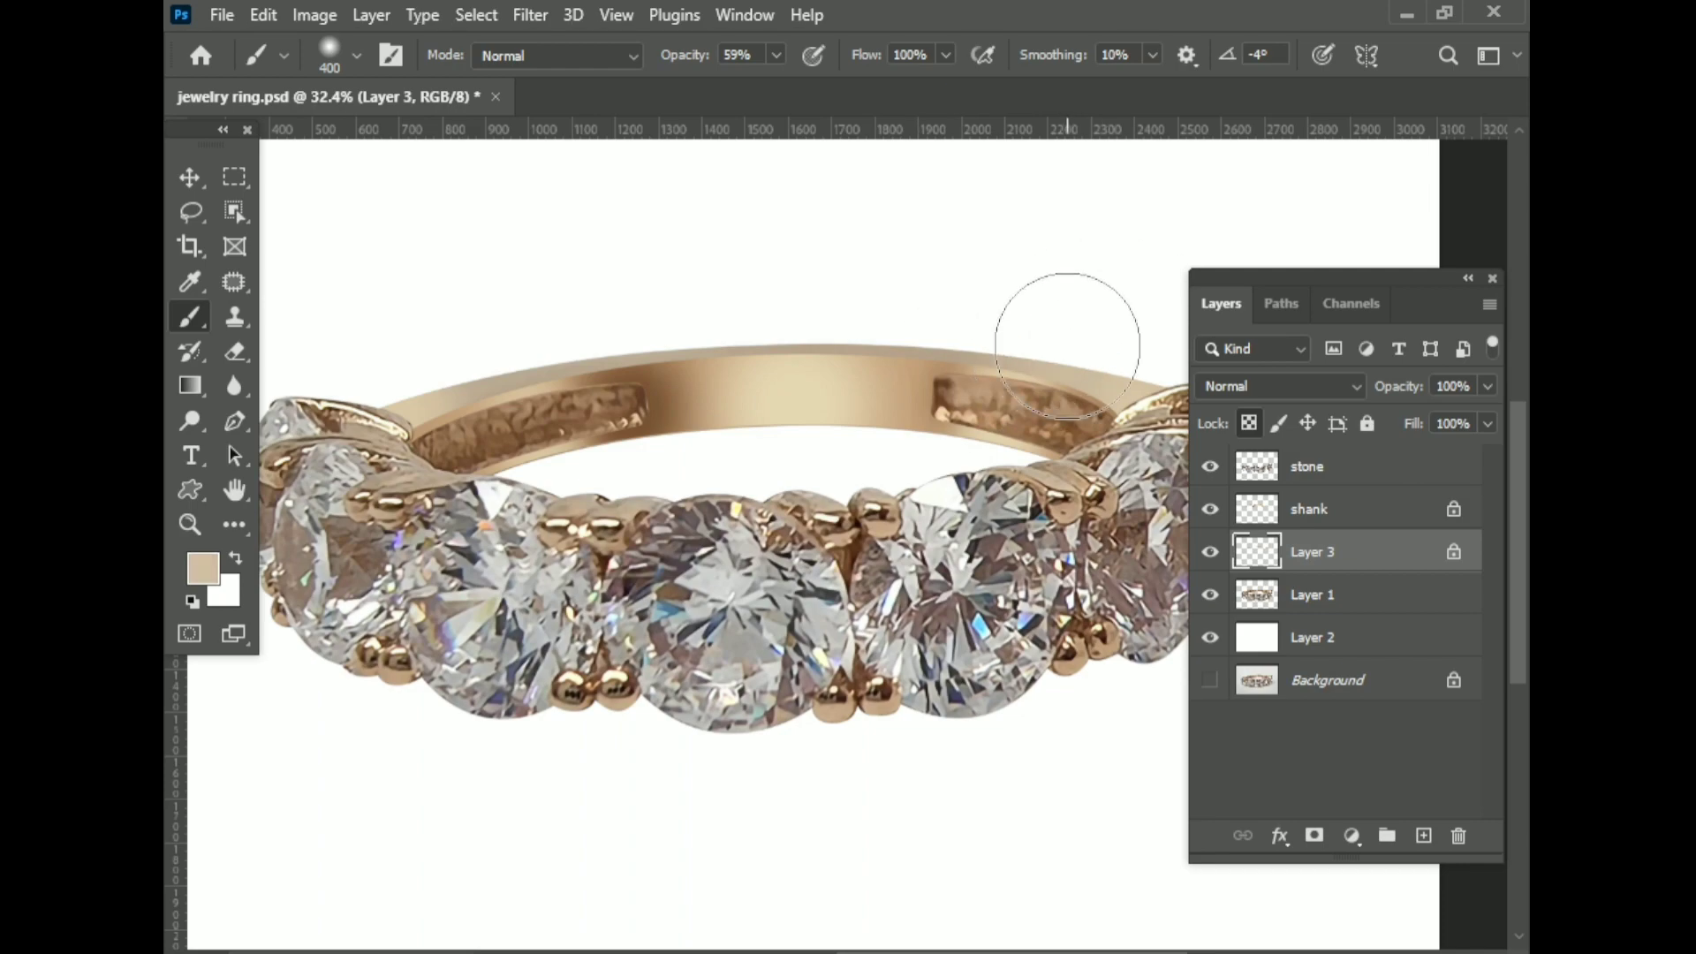
{"action": "scroll", "coordinate": [865, 422], "scroll_direction": "down", "scroll_amount": 1}
{"action": "scroll", "coordinate": [909, 379], "scroll_direction": "up", "scroll_amount": 3}
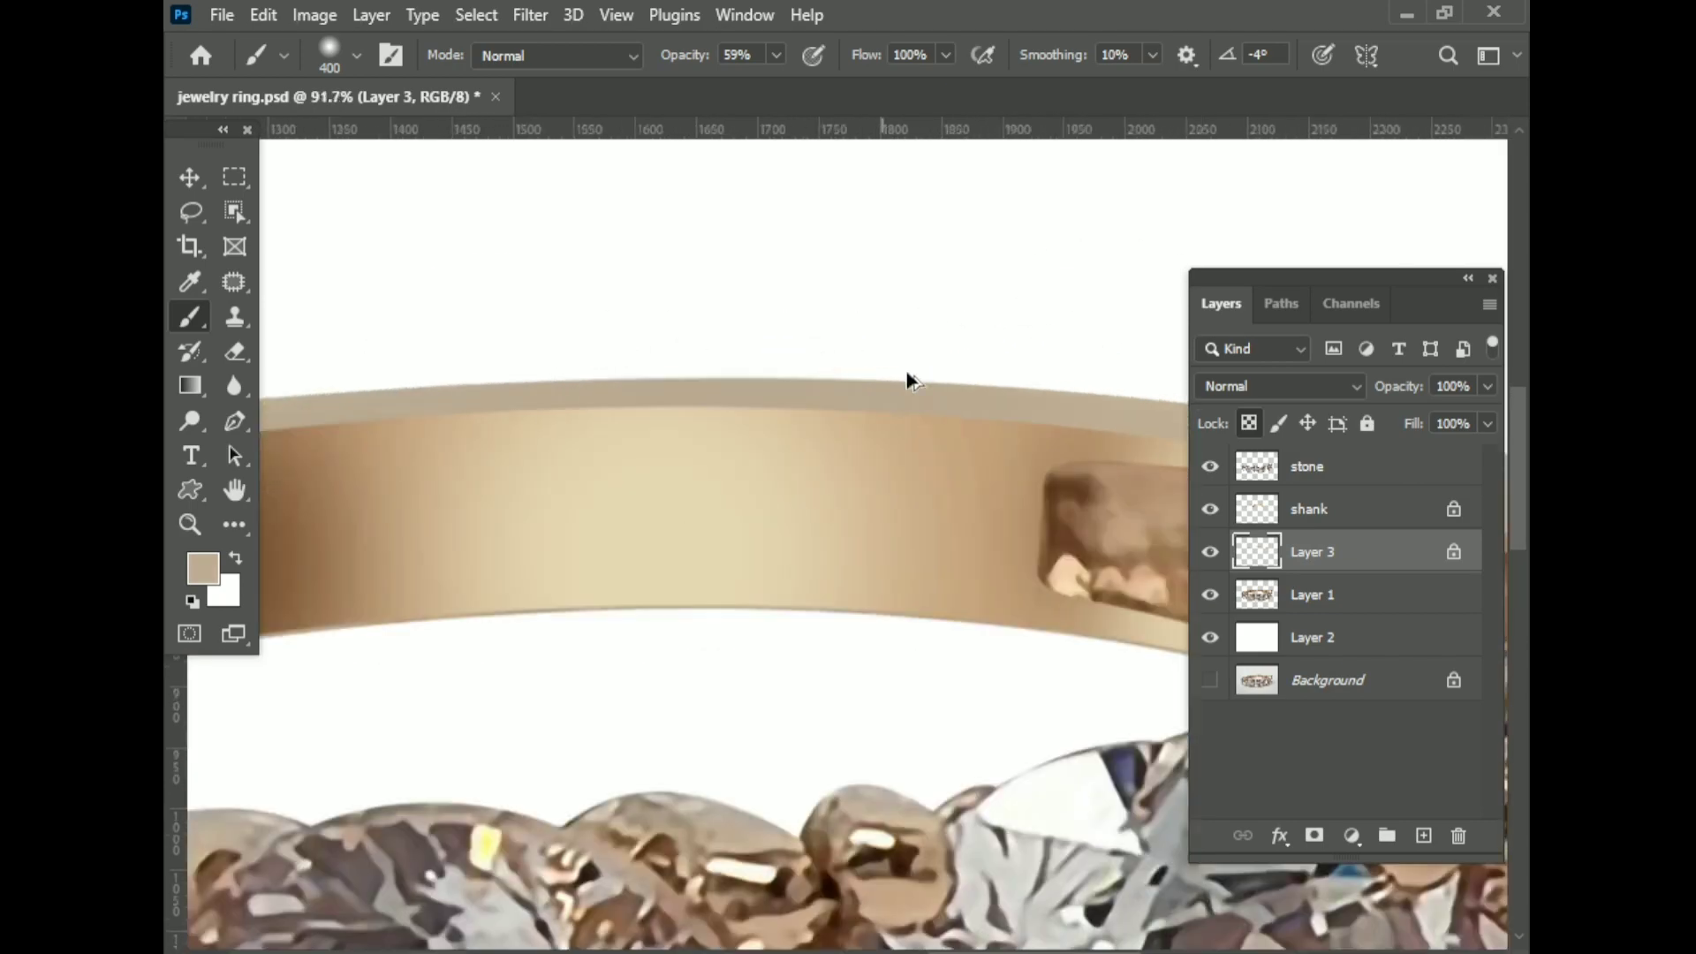
{"action": "scroll", "coordinate": [804, 443], "scroll_direction": "up", "scroll_amount": 2}
{"action": "scroll", "coordinate": [804, 371], "scroll_direction": "down", "scroll_amount": 4}
{"action": "scroll", "coordinate": [806, 346], "scroll_direction": "down", "scroll_amount": 1}
{"action": "scroll", "coordinate": [822, 340], "scroll_direction": "up", "scroll_amount": 2}
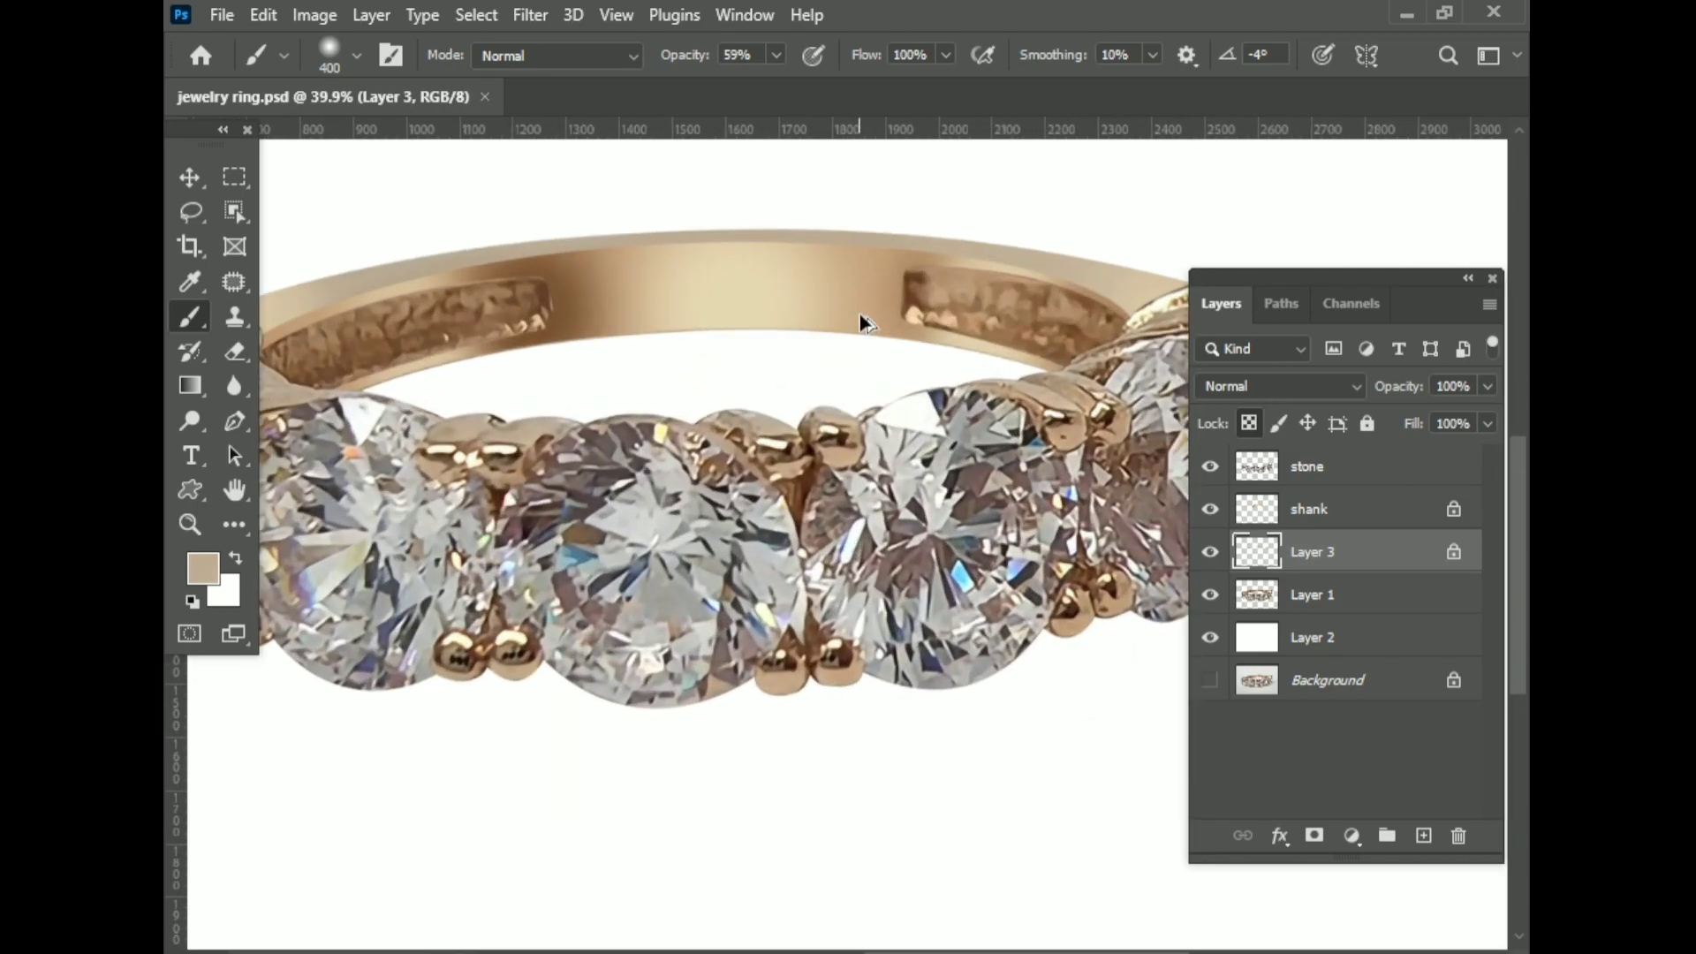
{"action": "scroll", "coordinate": [707, 343], "scroll_direction": "down", "scroll_amount": 2}
- Select Layer 1 and switch to the Smudge tool
{"action": "left_click", "coordinate": [1290, 594]}
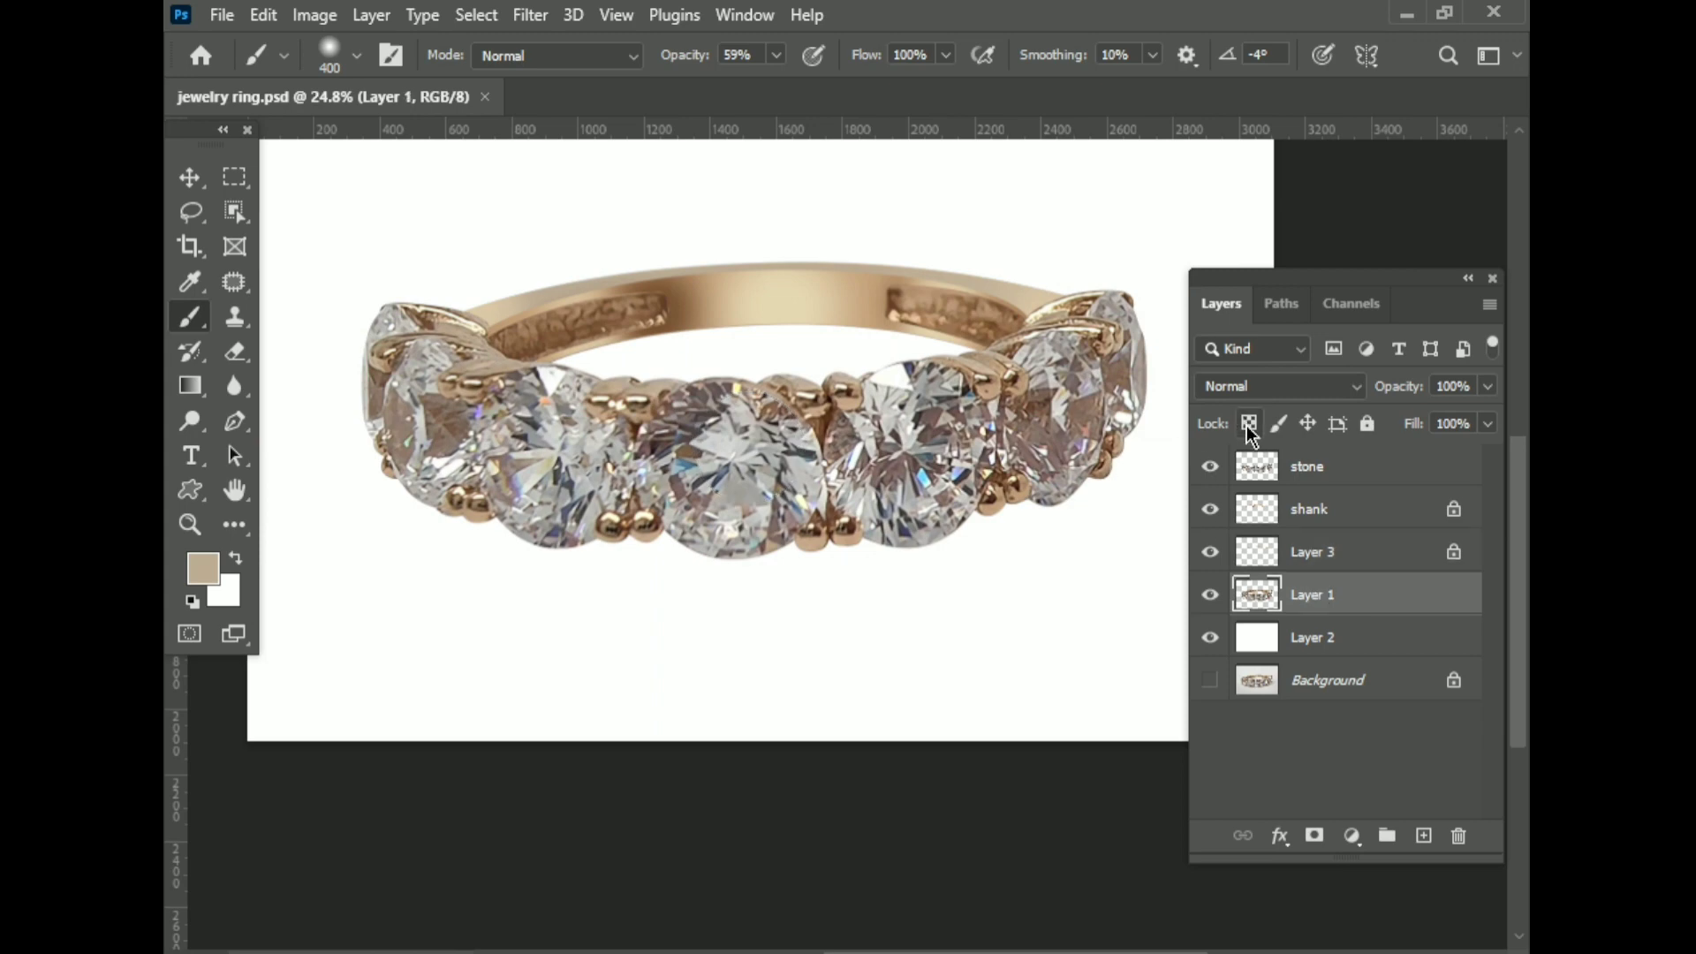
{"action": "right_click", "coordinate": [250, 404]}
{"action": "left_click", "coordinate": [300, 449]}
{"action": "scroll", "coordinate": [782, 352], "scroll_direction": "up", "scroll_amount": 1}
{"action": "scroll", "coordinate": [782, 351], "scroll_direction": "up", "scroll_amount": 3}
{"action": "scroll", "coordinate": [782, 352], "scroll_direction": "up", "scroll_amount": 2}
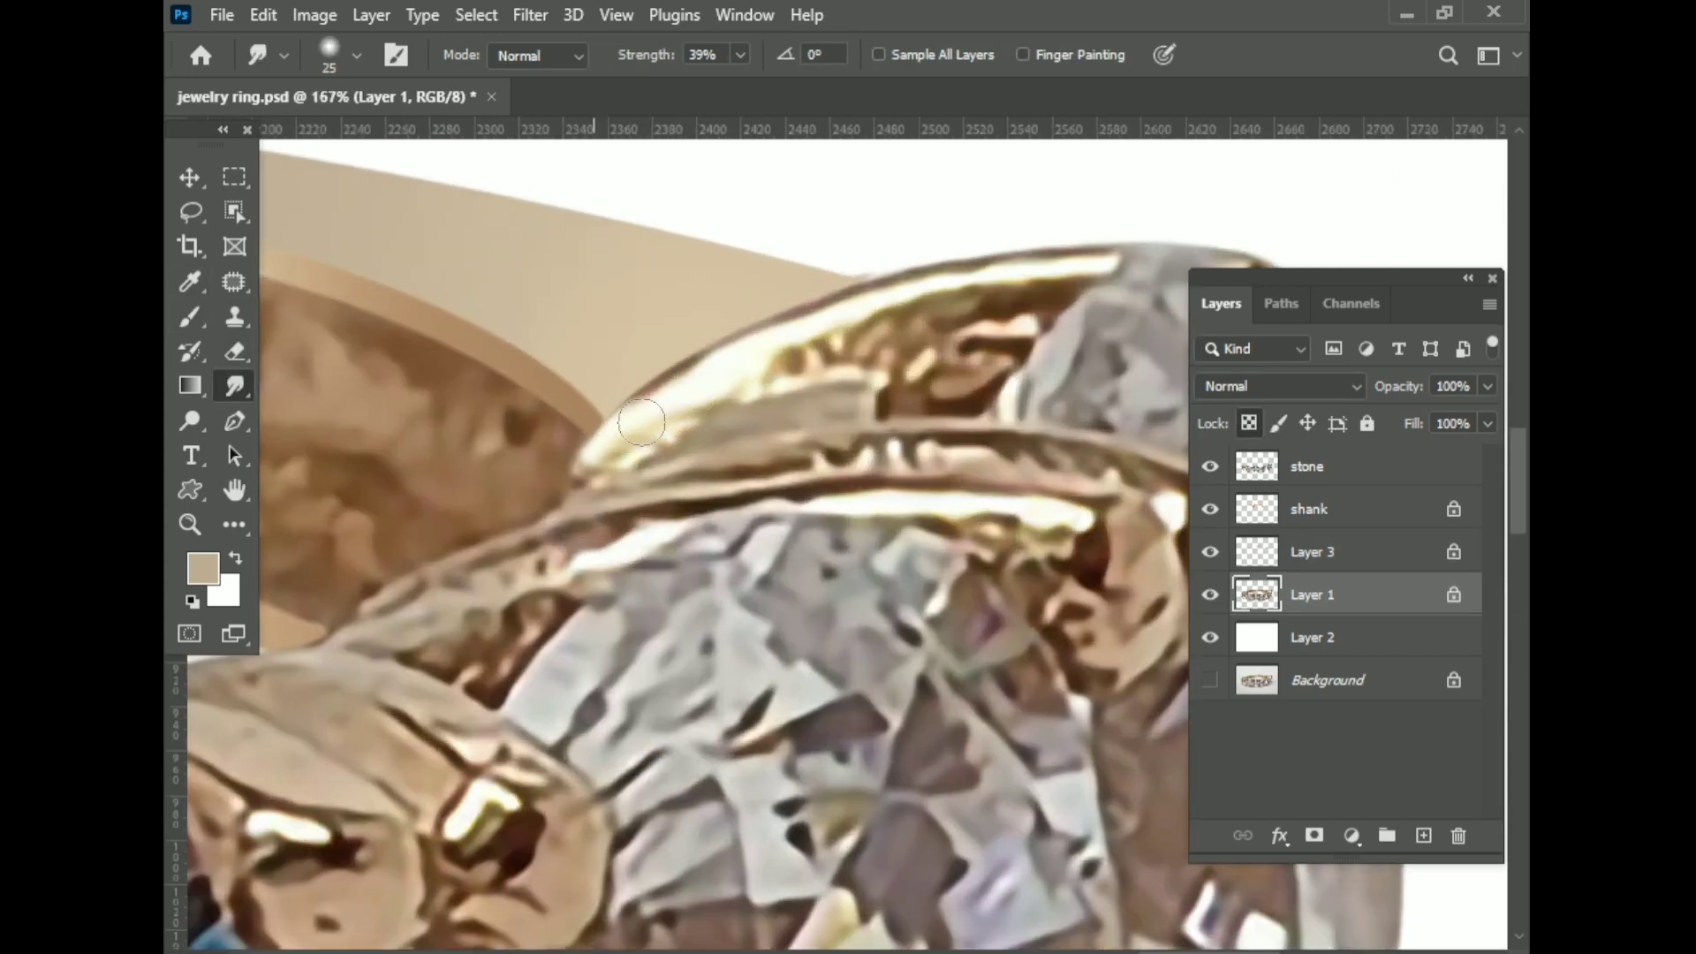
- Smudge the rough prongs around the right-hand stone with a slightly larger brush
{"action": "scroll", "coordinate": [621, 476], "scroll_direction": "up", "scroll_amount": 1}
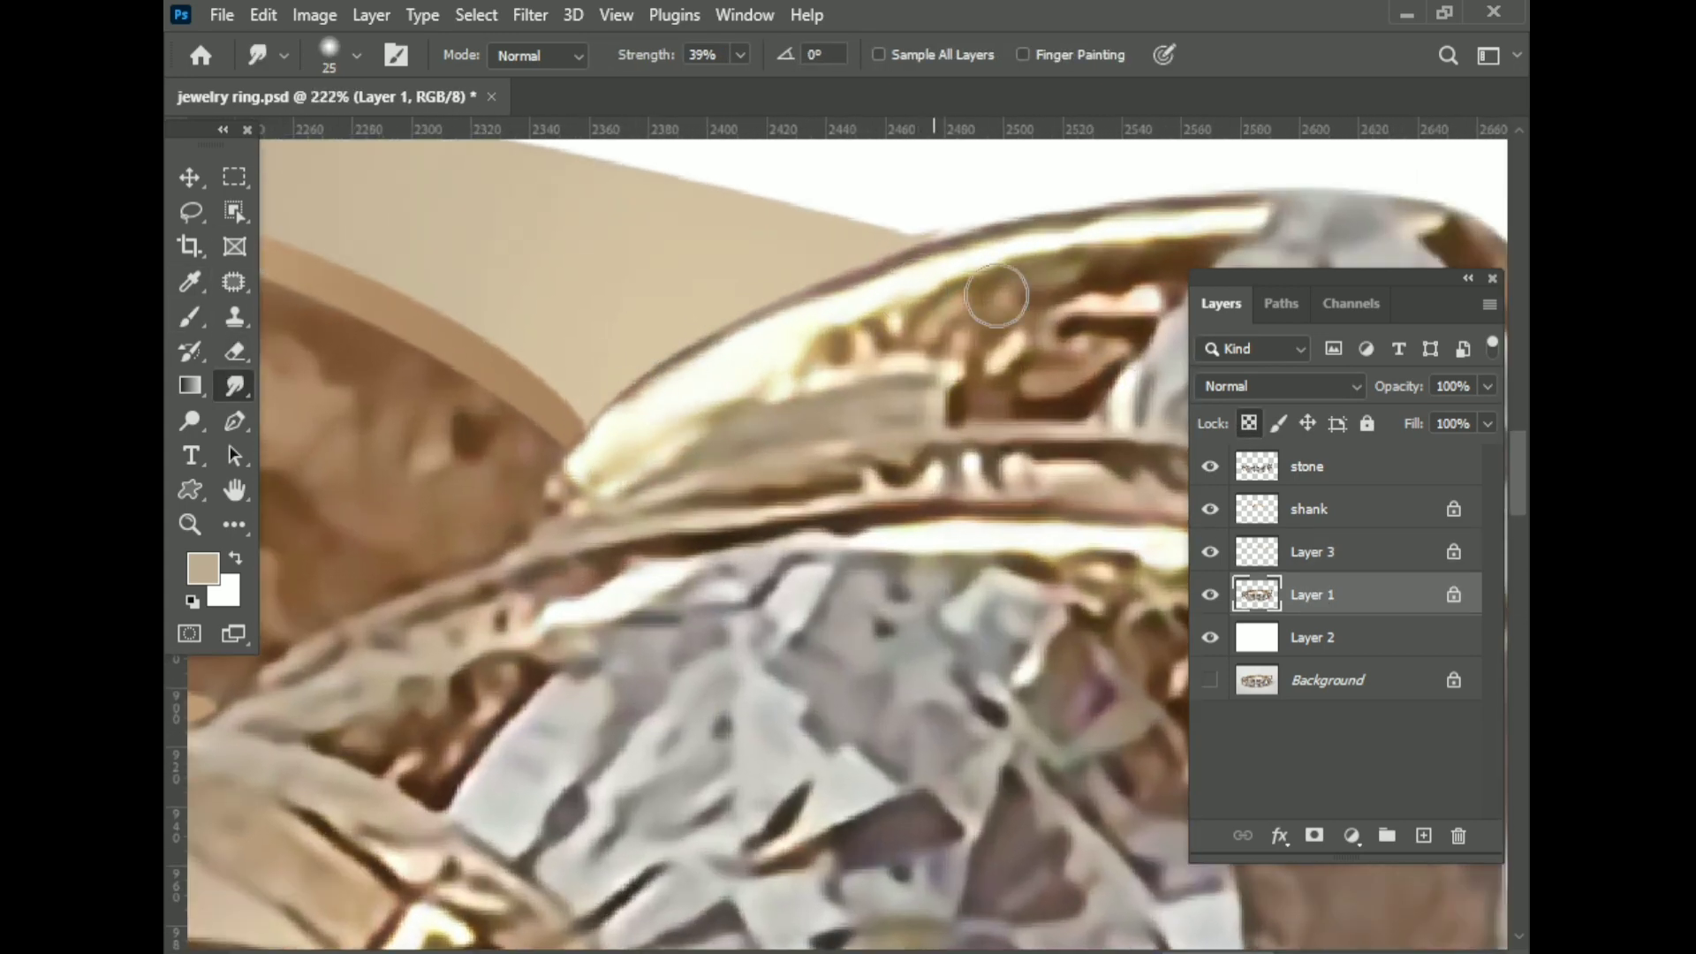
{"action": "scroll", "coordinate": [997, 296], "scroll_direction": "right", "scroll_amount": 3}
{"action": "scroll", "coordinate": [996, 296], "scroll_direction": "up", "scroll_amount": 1}
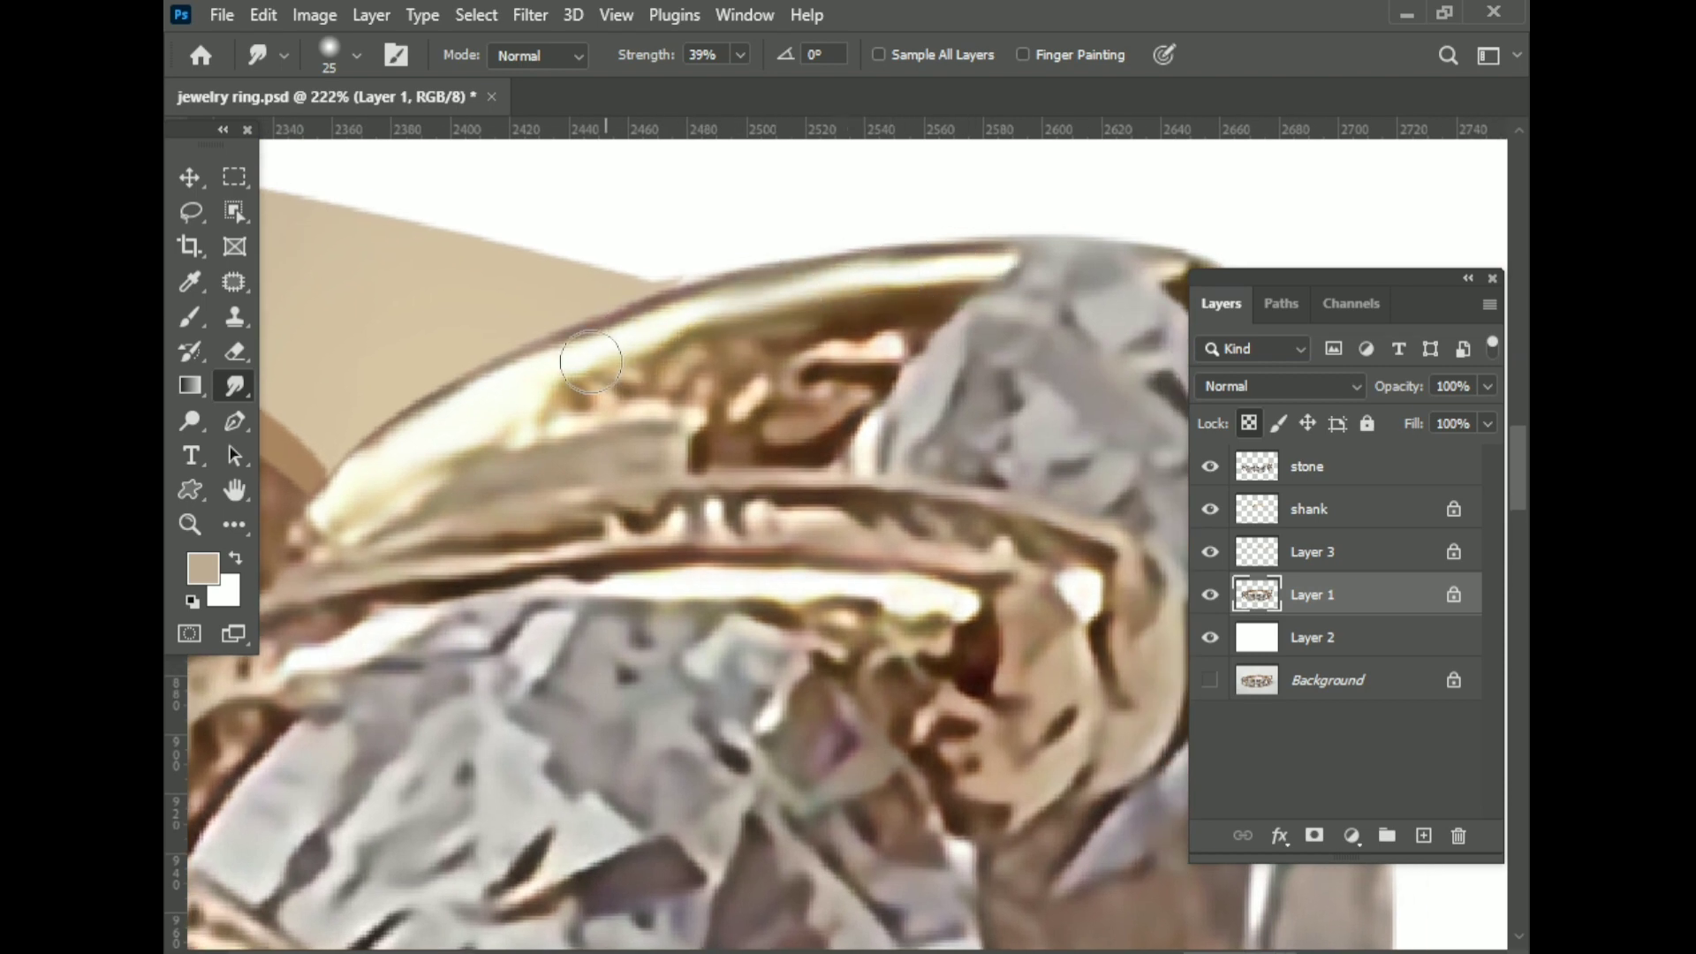
{"action": "key", "text": "bracketright"}
{"action": "scroll", "coordinate": [715, 353], "scroll_direction": "down", "scroll_amount": 1}
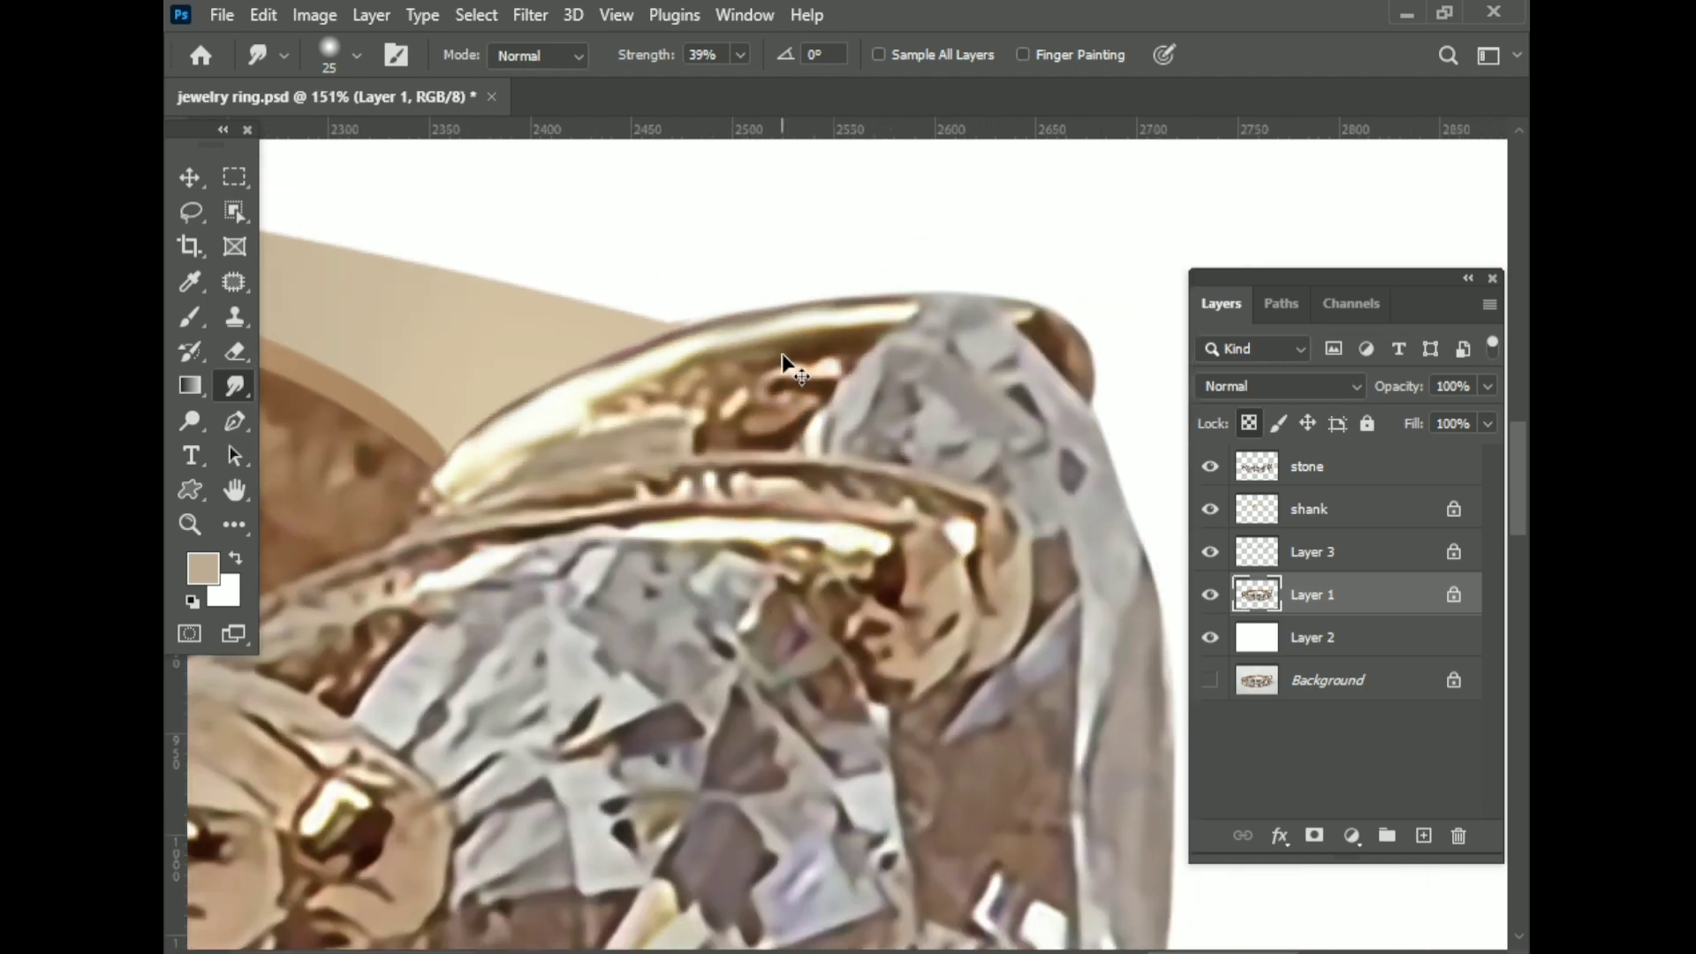
- Blend the blotchy prongs and rim around the stone smooth with the Mixer Brush
{"action": "key", "text": "b"}
{"action": "key", "text": "shift+b"}
{"action": "key", "text": "shift+b"}
{"action": "key", "text": "shift+b"}
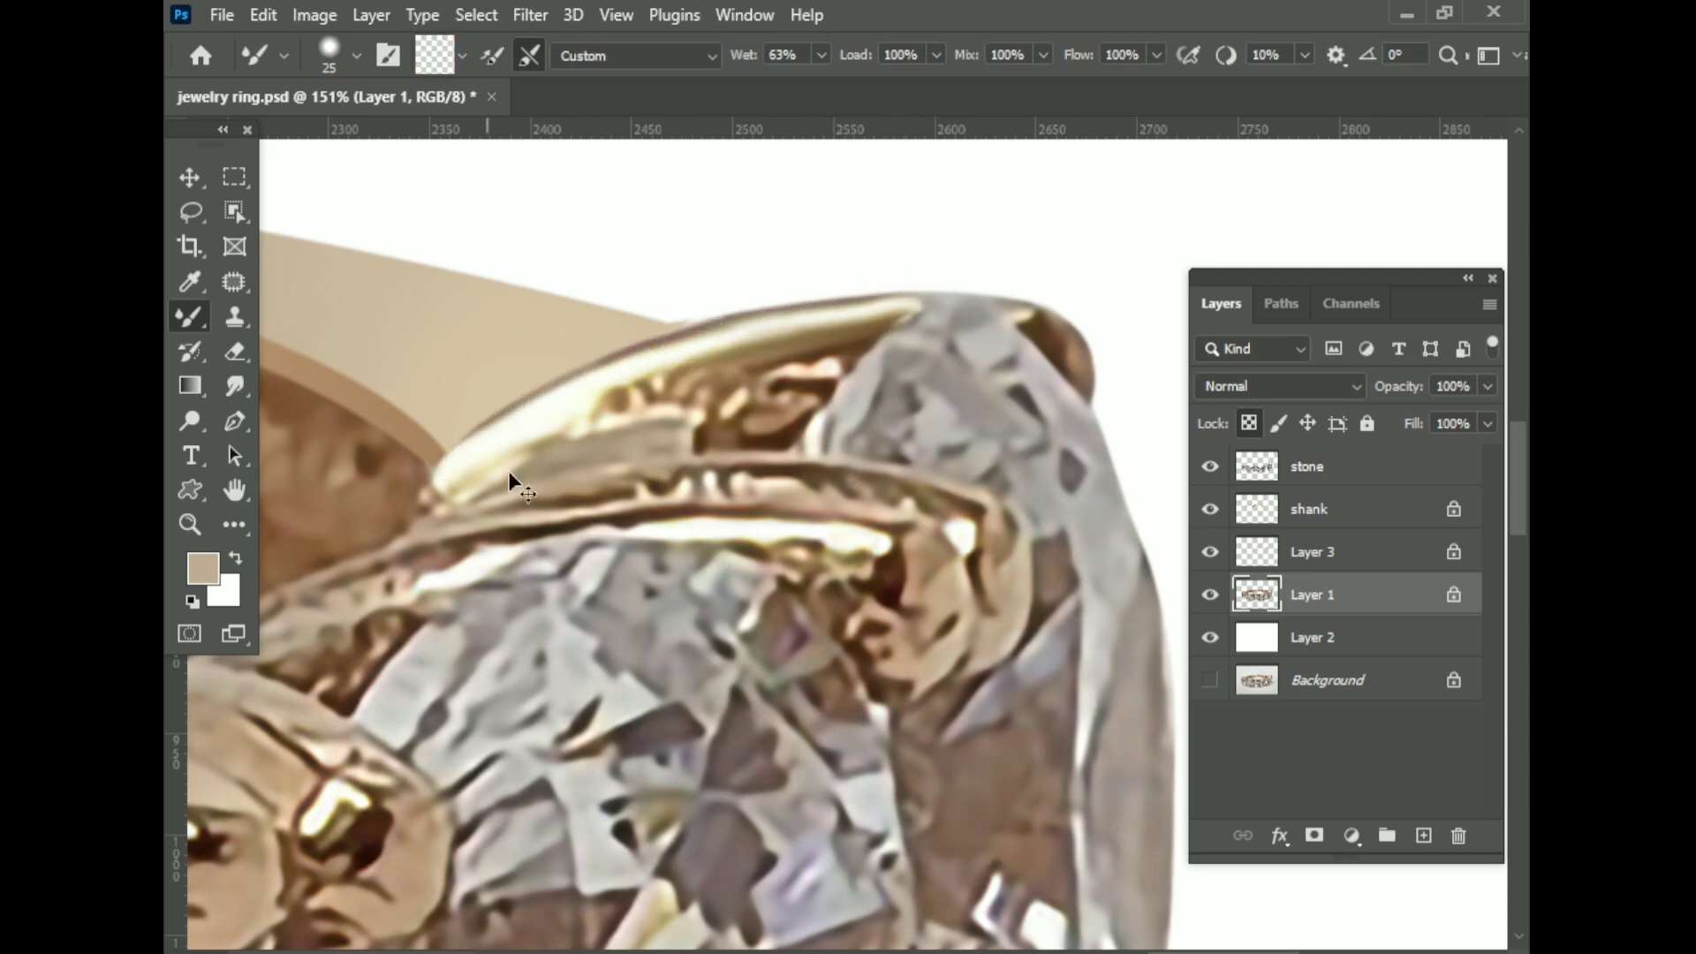
{"action": "scroll", "coordinate": [509, 475], "scroll_direction": "down", "scroll_amount": 1}
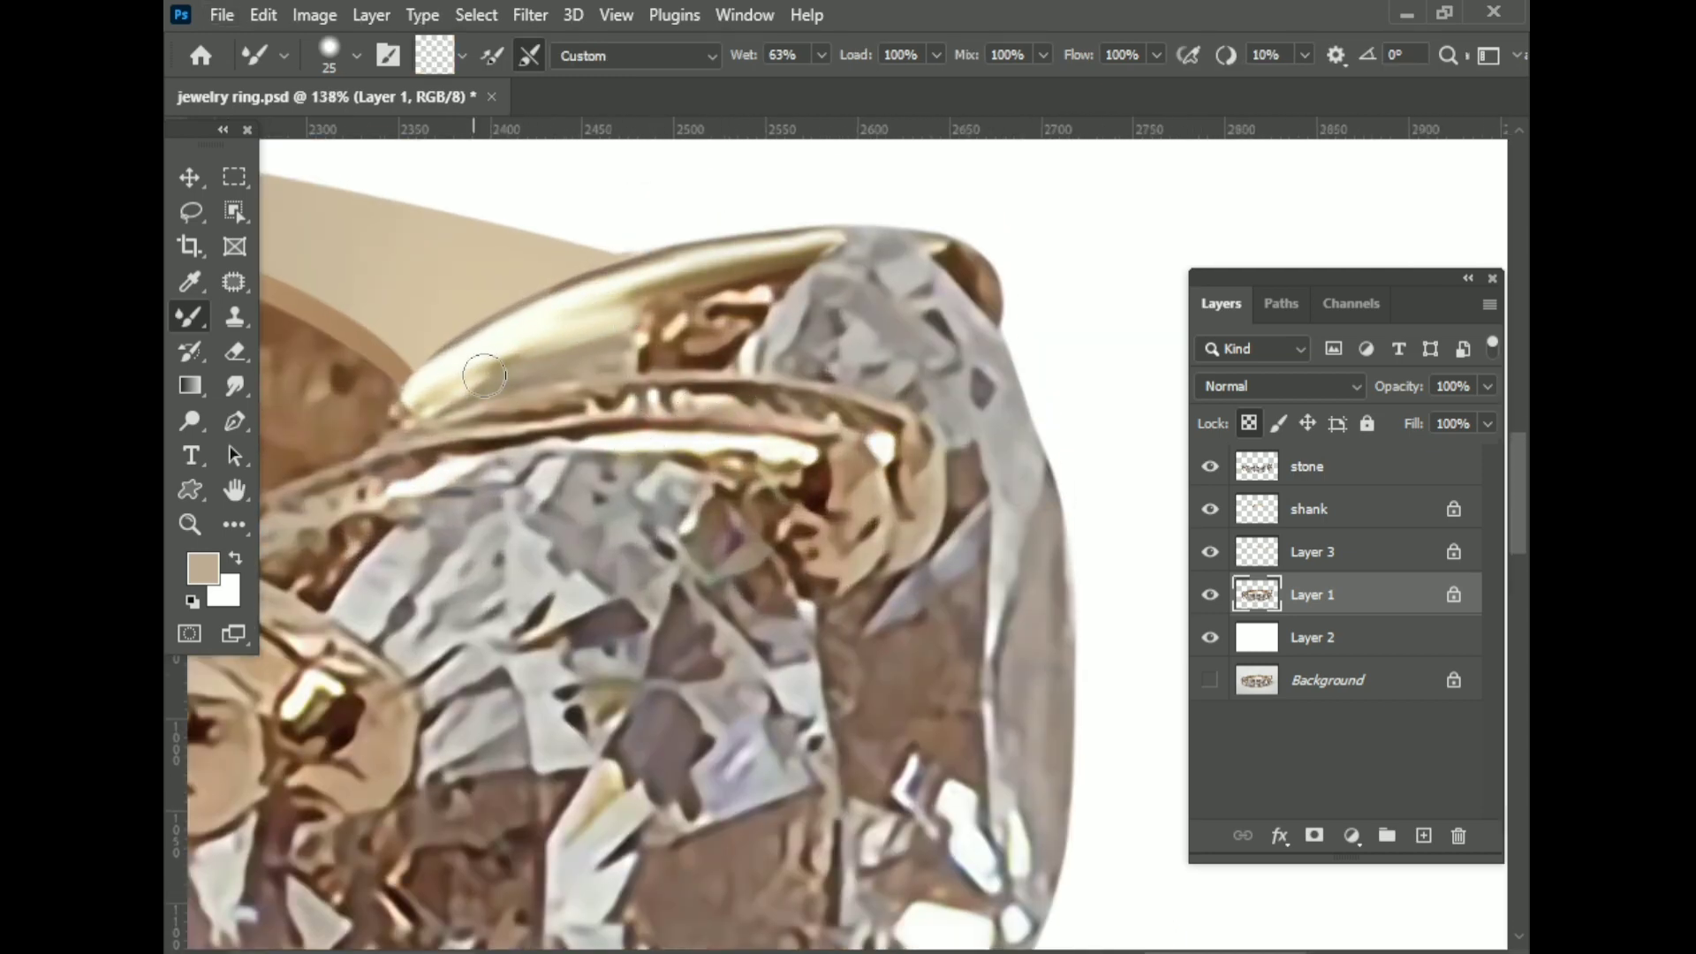
{"action": "scroll", "coordinate": [616, 419], "scroll_direction": "down", "scroll_amount": 1}
{"action": "scroll", "coordinate": [654, 425], "scroll_direction": "up", "scroll_amount": 1}
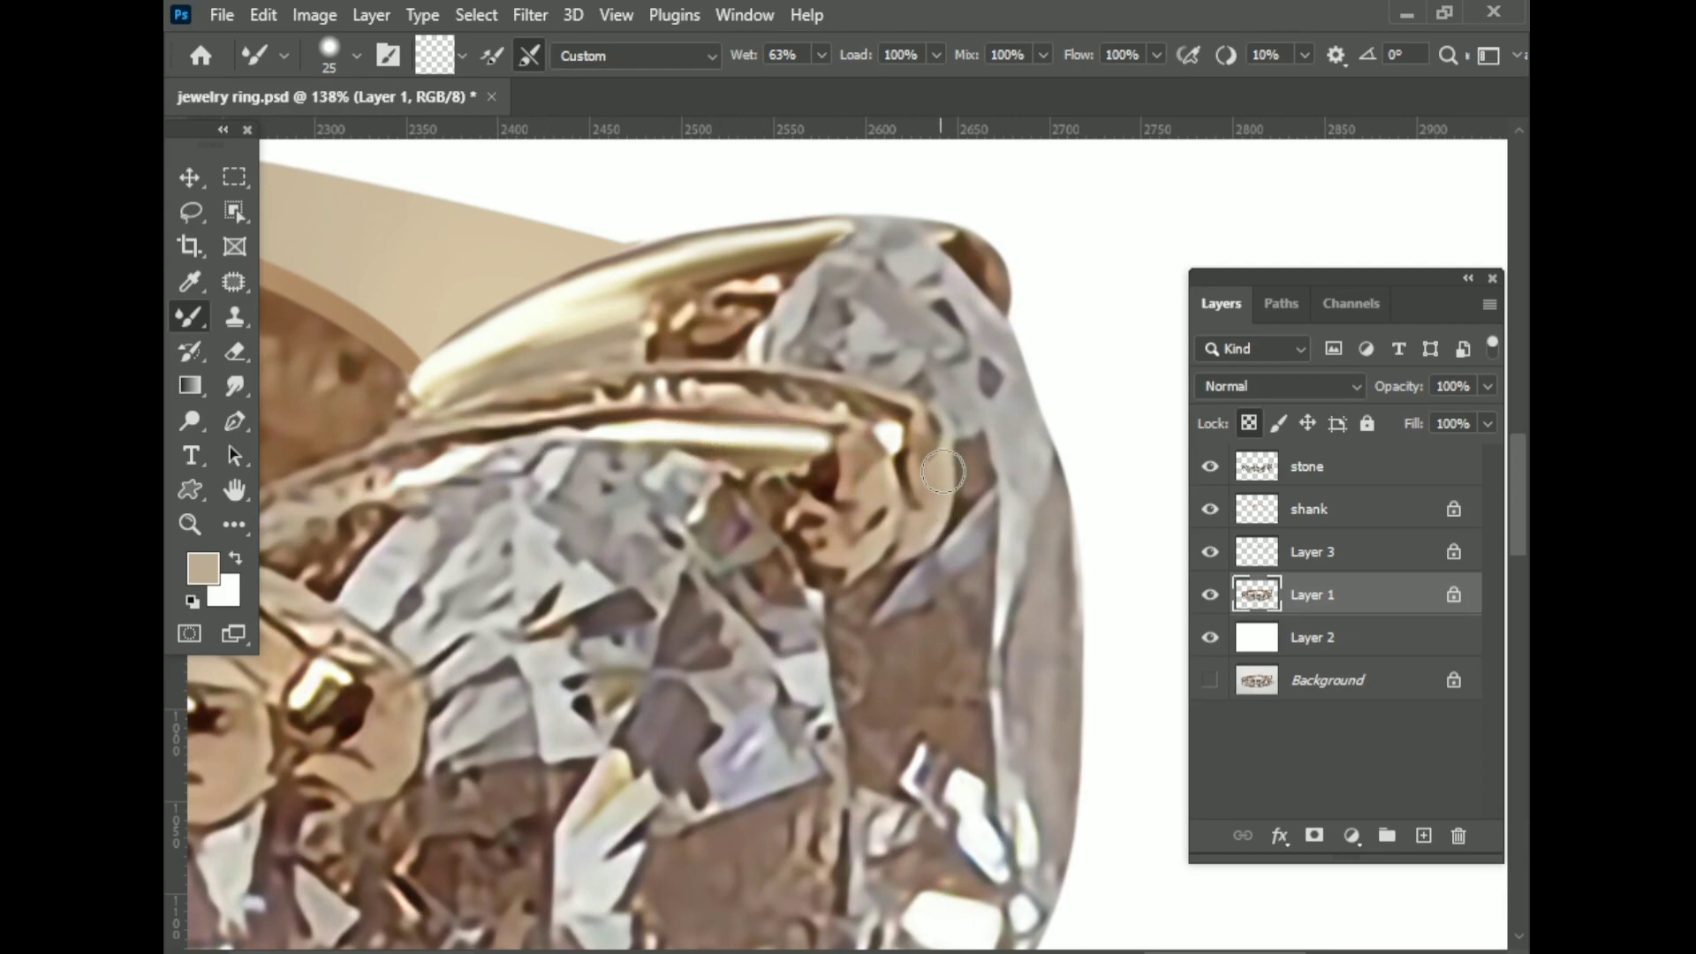
{"action": "scroll", "coordinate": [890, 463], "scroll_direction": "up", "scroll_amount": 2}
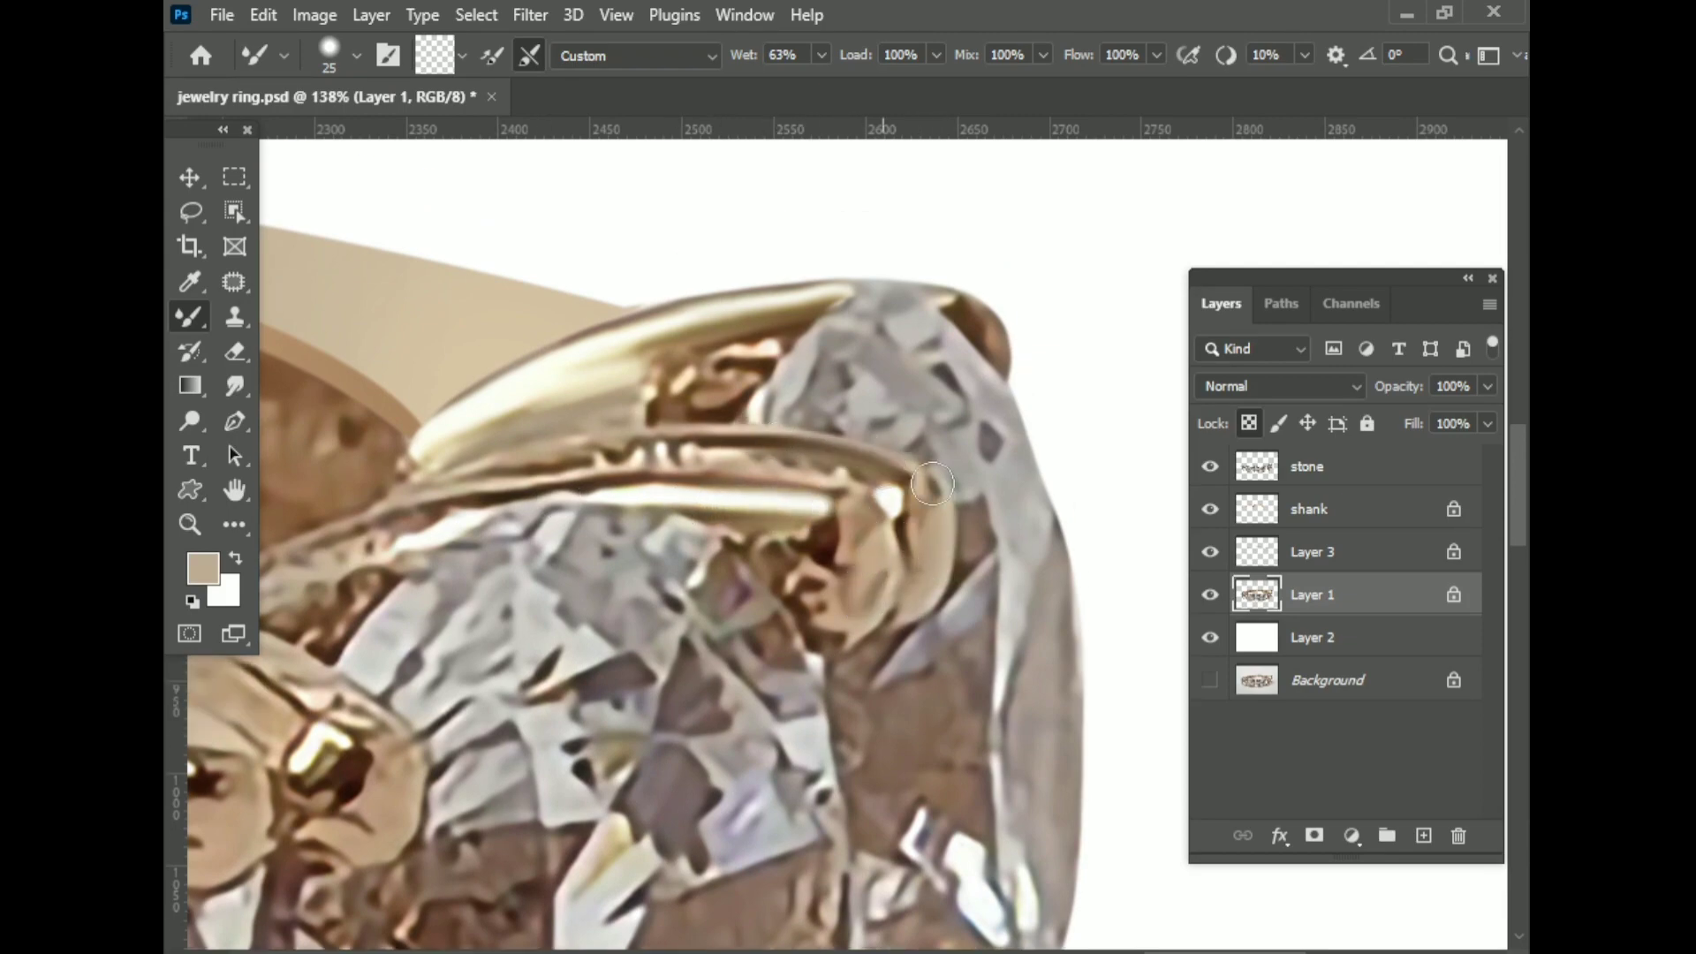
{"action": "scroll", "coordinate": [933, 484], "scroll_direction": "down", "scroll_amount": 3}
{"action": "scroll", "coordinate": [517, 400], "scroll_direction": "up", "scroll_amount": 4}
{"action": "scroll", "coordinate": [332, 489], "scroll_direction": "down", "scroll_amount": 5}
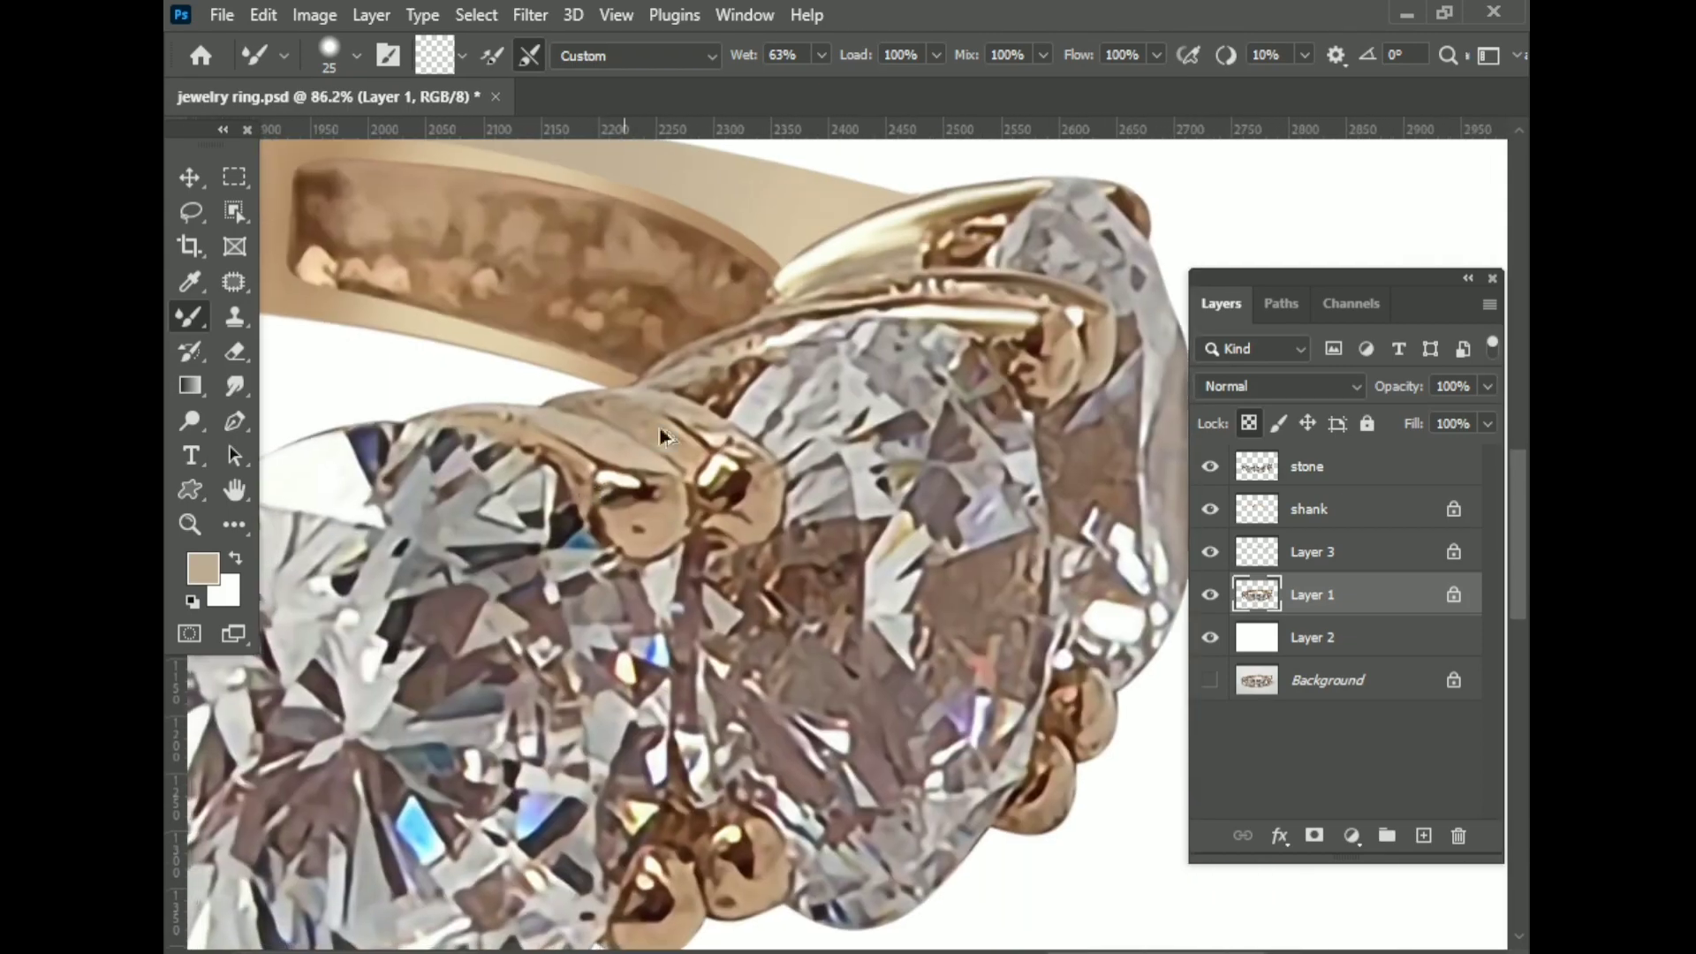
{"action": "scroll", "coordinate": [539, 406], "scroll_direction": "up", "scroll_amount": 4}
{"action": "scroll", "coordinate": [591, 451], "scroll_direction": "up", "scroll_amount": 1}
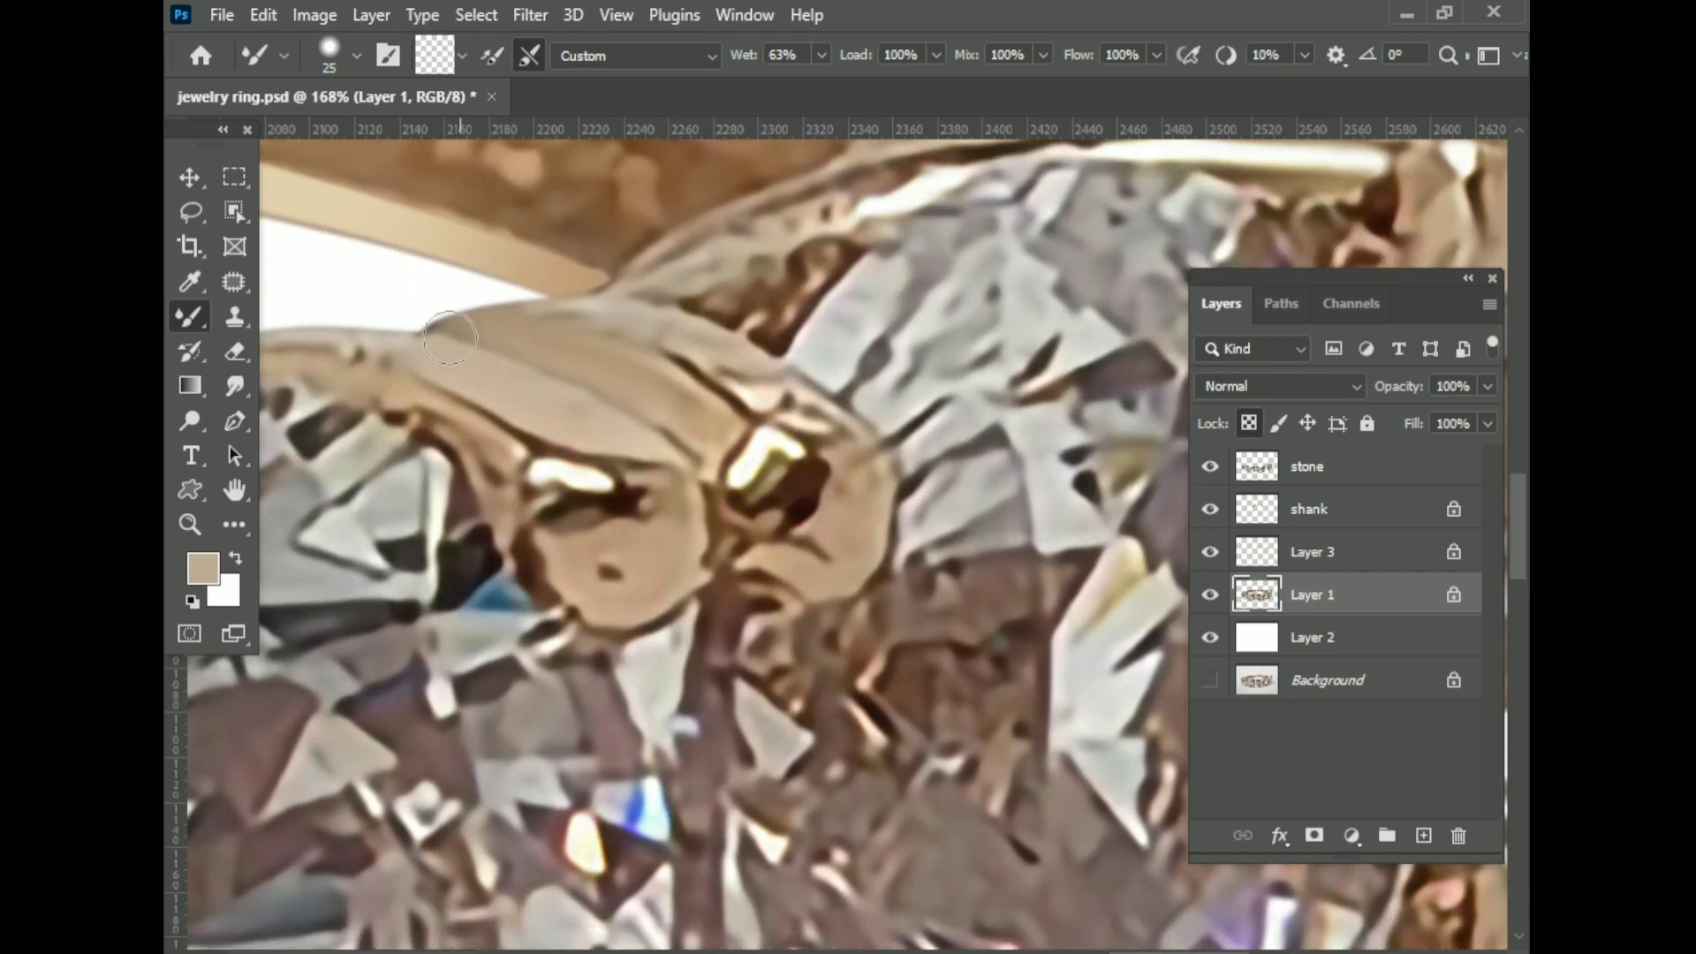
{"action": "scroll", "coordinate": [760, 389], "scroll_direction": "down", "scroll_amount": 2}
{"action": "scroll", "coordinate": [828, 390], "scroll_direction": "up", "scroll_amount": 2}
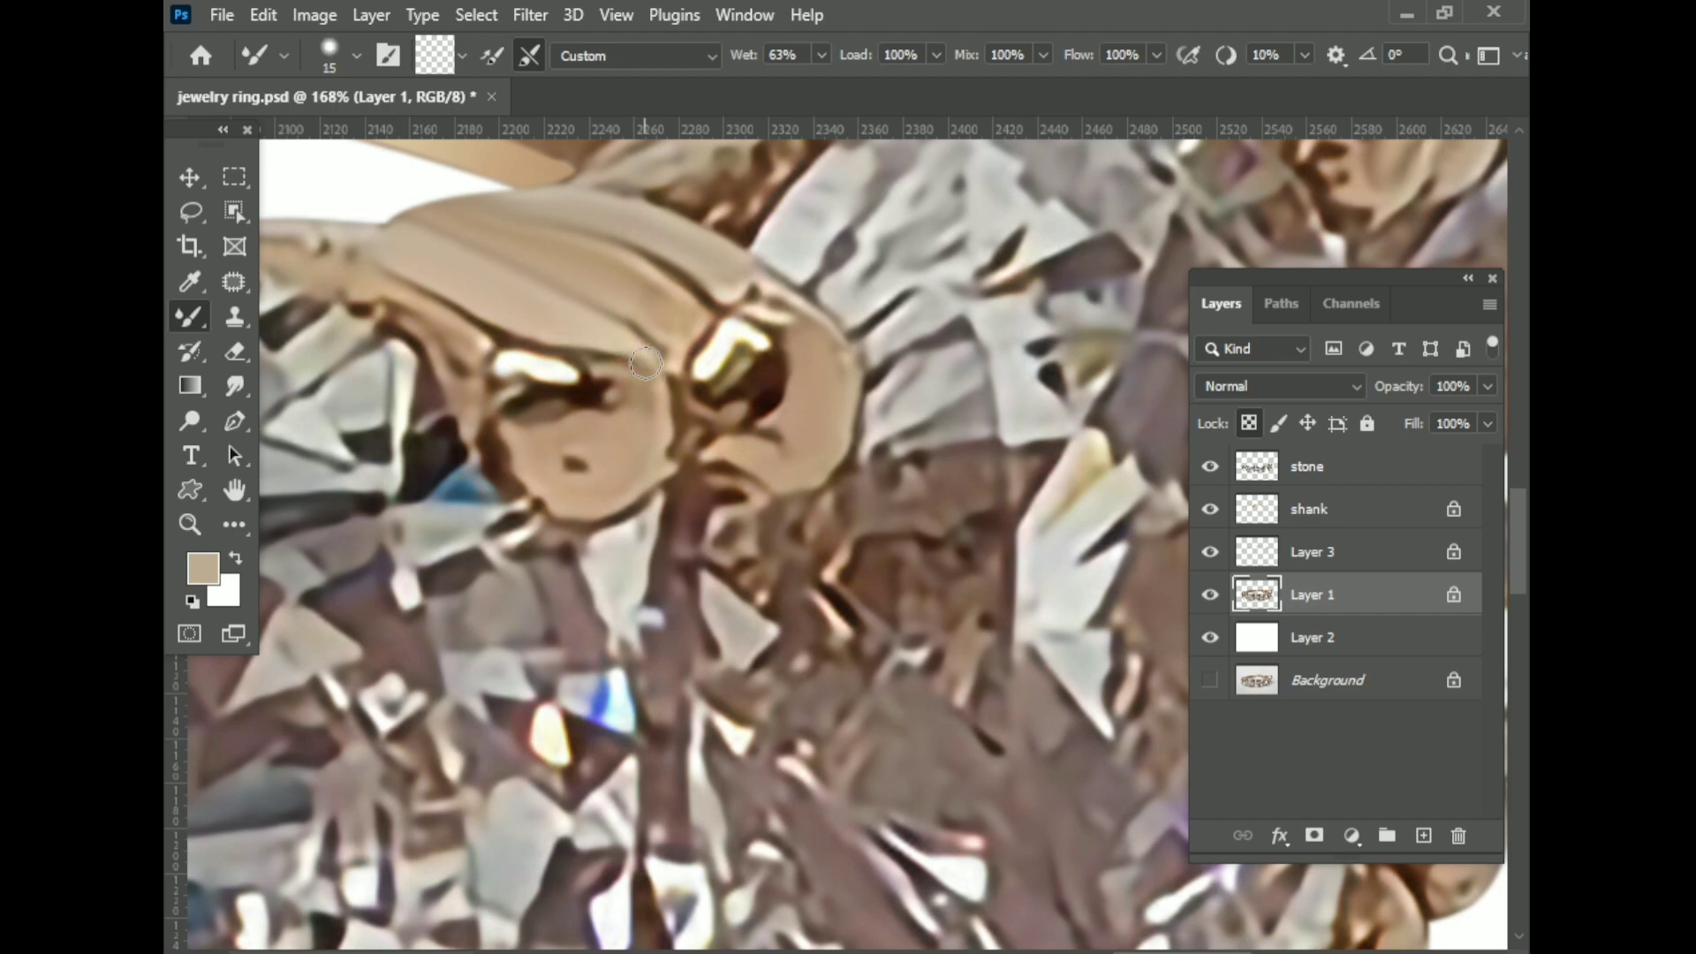
{"action": "scroll", "coordinate": [677, 471], "scroll_direction": "down", "scroll_amount": 3}
{"action": "scroll", "coordinate": [910, 473], "scroll_direction": "up", "scroll_amount": 1}
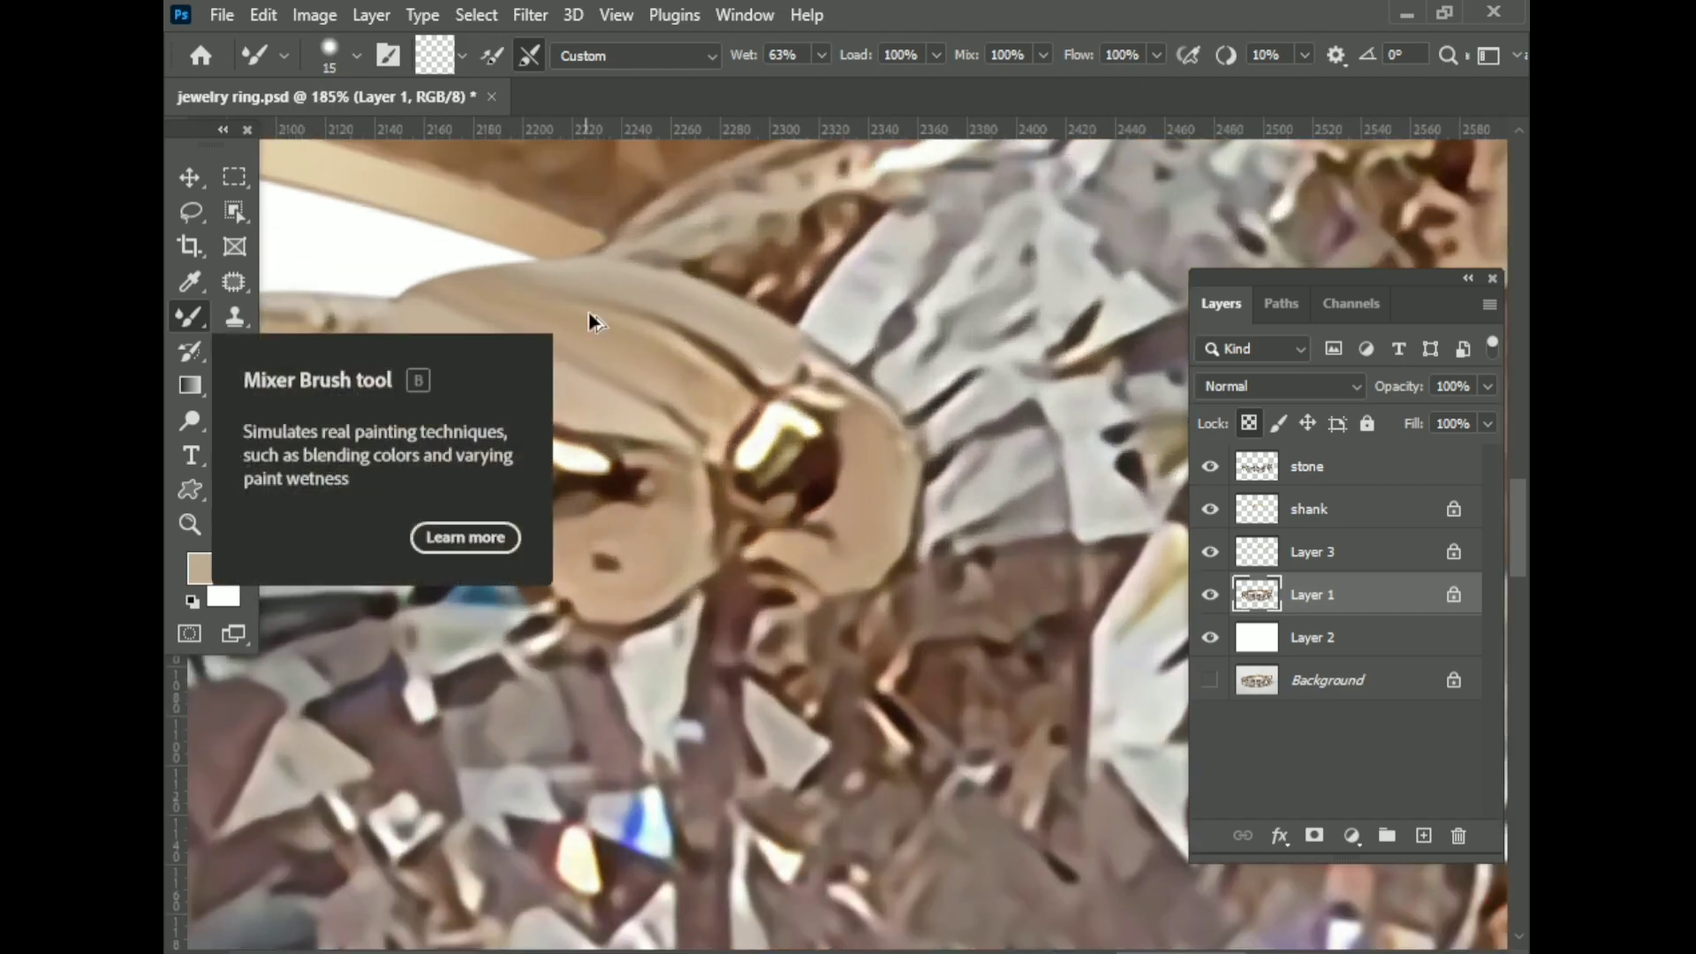
{"action": "scroll", "coordinate": [933, 432], "scroll_direction": "down", "scroll_amount": 4}
{"action": "scroll", "coordinate": [933, 431], "scroll_direction": "up", "scroll_amount": 4}
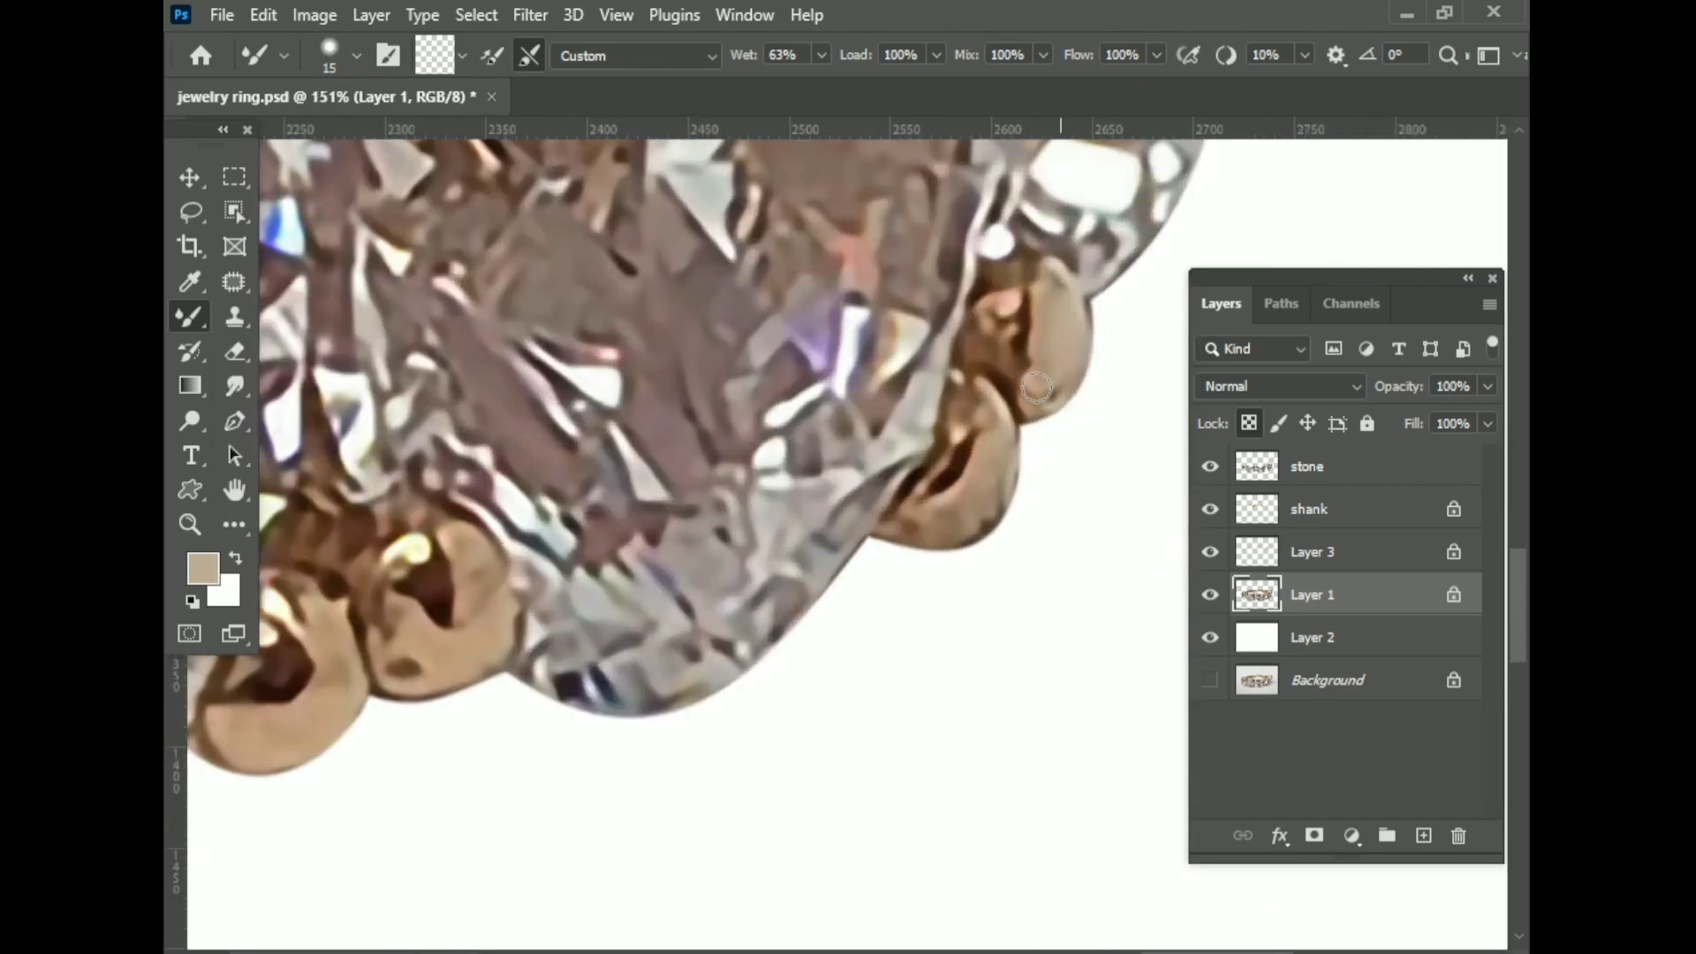
- Smudge the rough gold prong detail smooth on Layer 1 at 39% strength
{"action": "key", "text": "r"}
{"action": "scroll", "coordinate": [1092, 466], "scroll_direction": "up", "scroll_amount": 1}
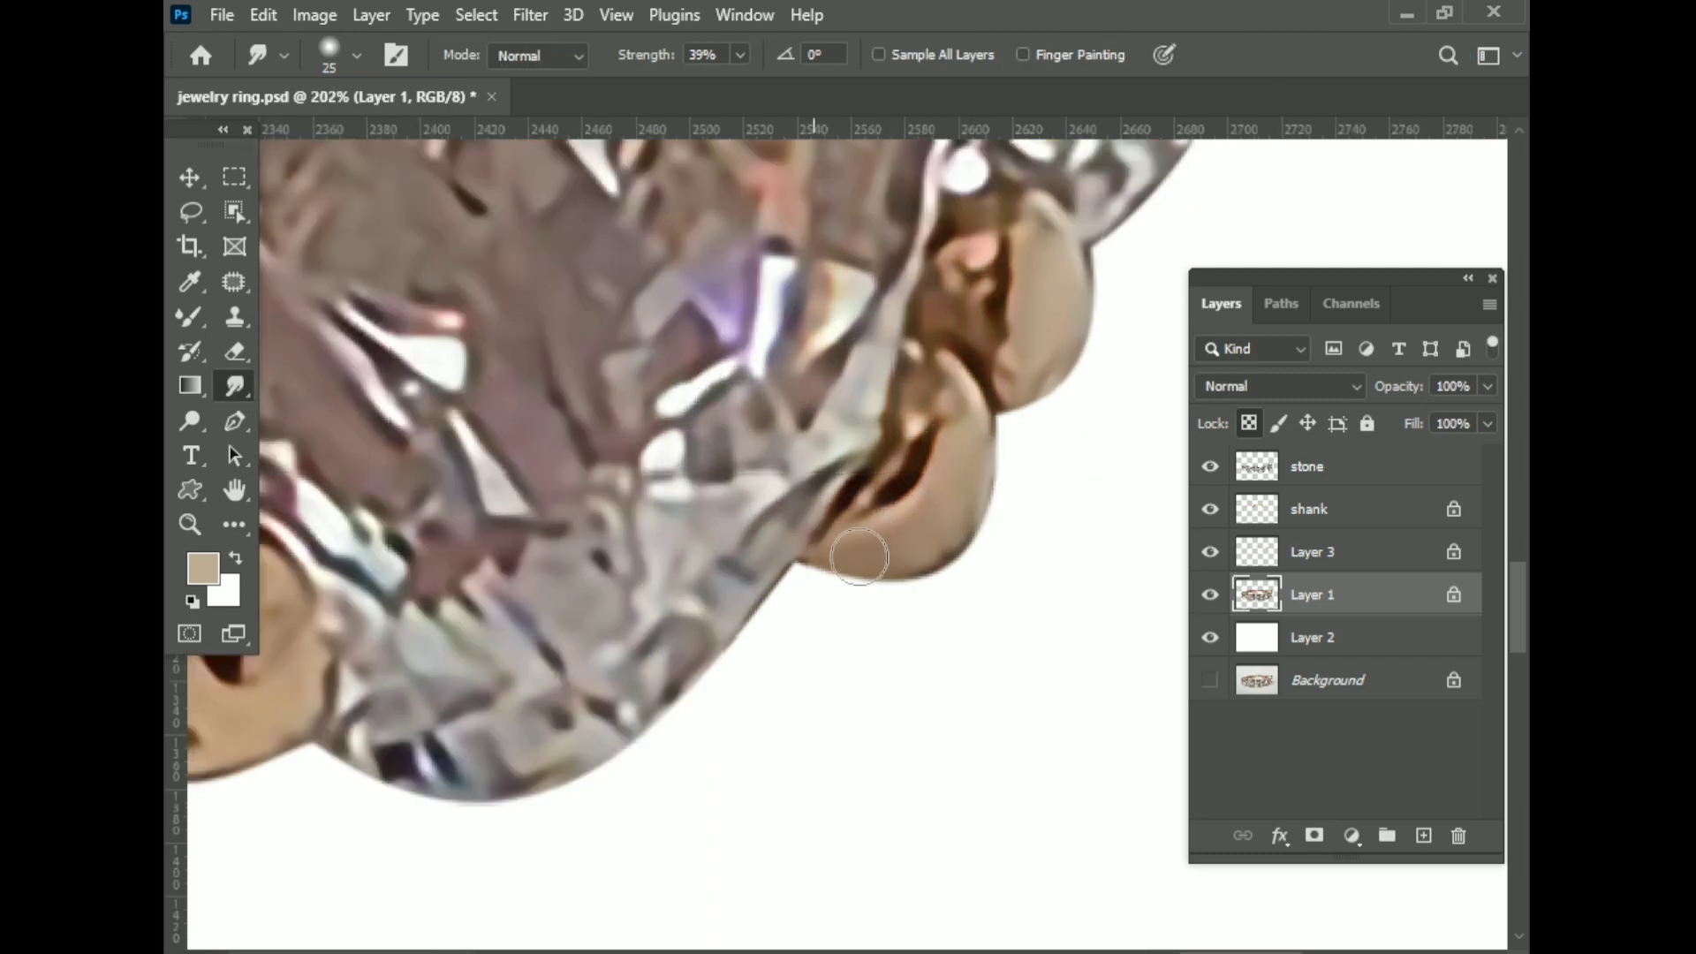
{"action": "scroll", "coordinate": [936, 541], "scroll_direction": "left", "scroll_amount": 5}
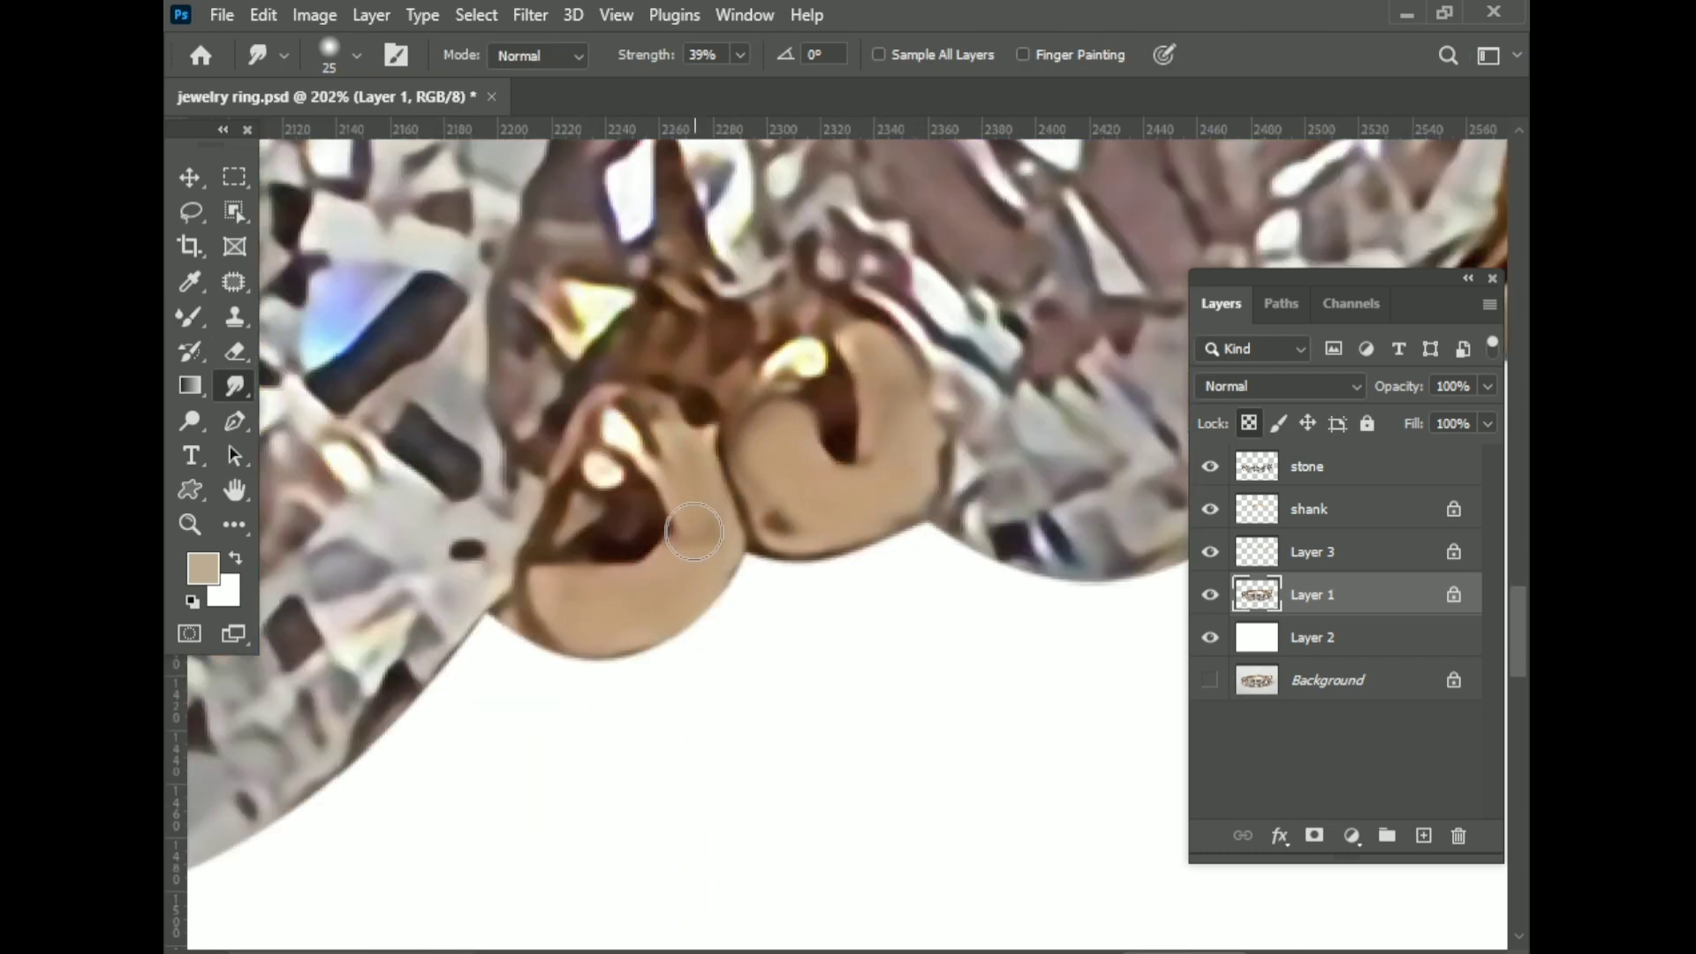
{"action": "scroll", "coordinate": [671, 556], "scroll_direction": "left", "scroll_amount": 10}
{"action": "scroll", "coordinate": [663, 531], "scroll_direction": "up", "scroll_amount": 1}
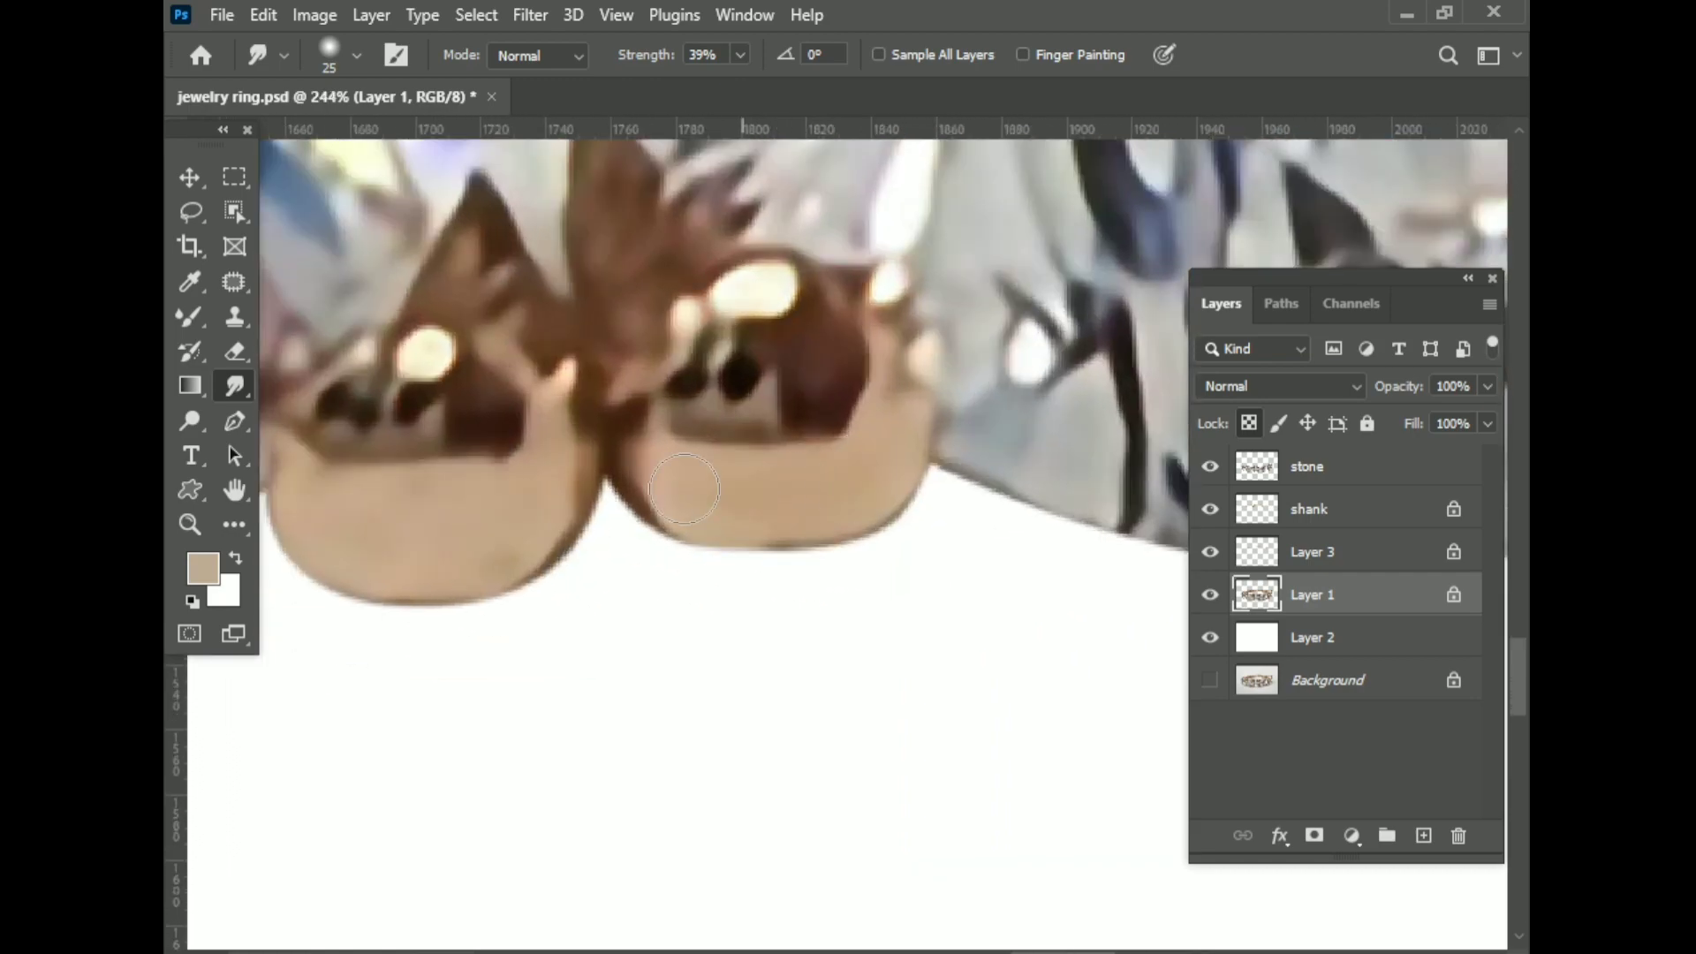
{"action": "scroll", "coordinate": [757, 494], "scroll_direction": "left", "scroll_amount": 8}
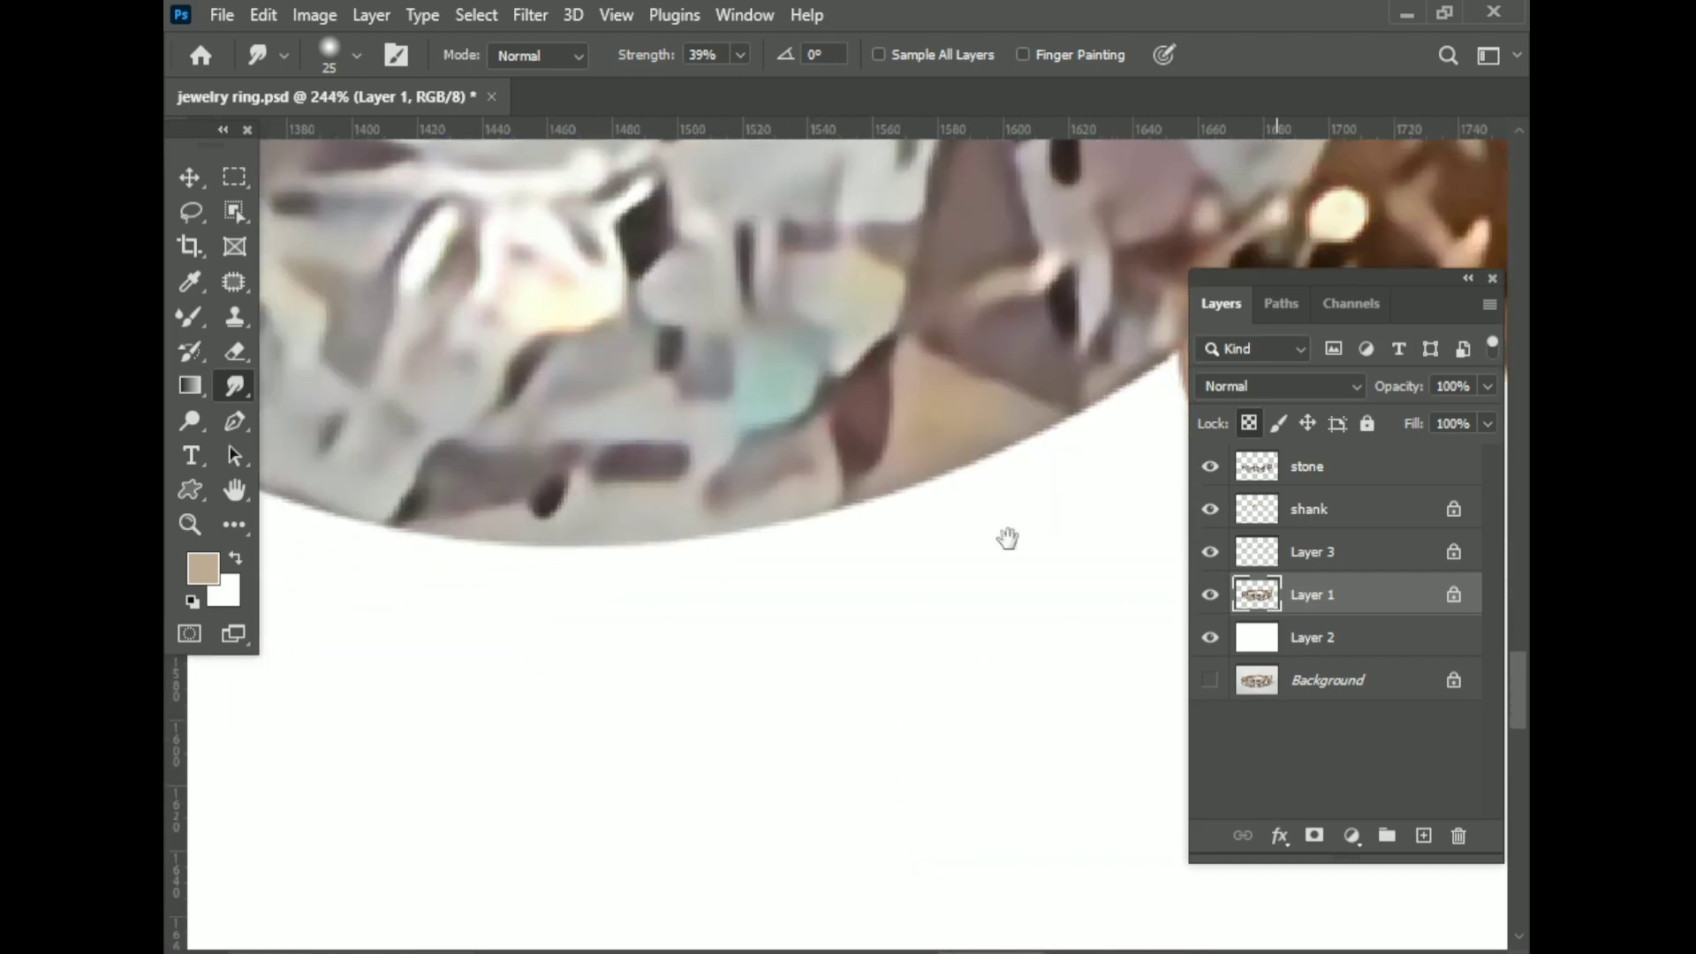
{"action": "scroll", "coordinate": [706, 577], "scroll_direction": "left", "scroll_amount": 5}
{"action": "scroll", "coordinate": [954, 516], "scroll_direction": "left", "scroll_amount": 2}
{"action": "scroll", "coordinate": [954, 515], "scroll_direction": "down", "scroll_amount": 1}
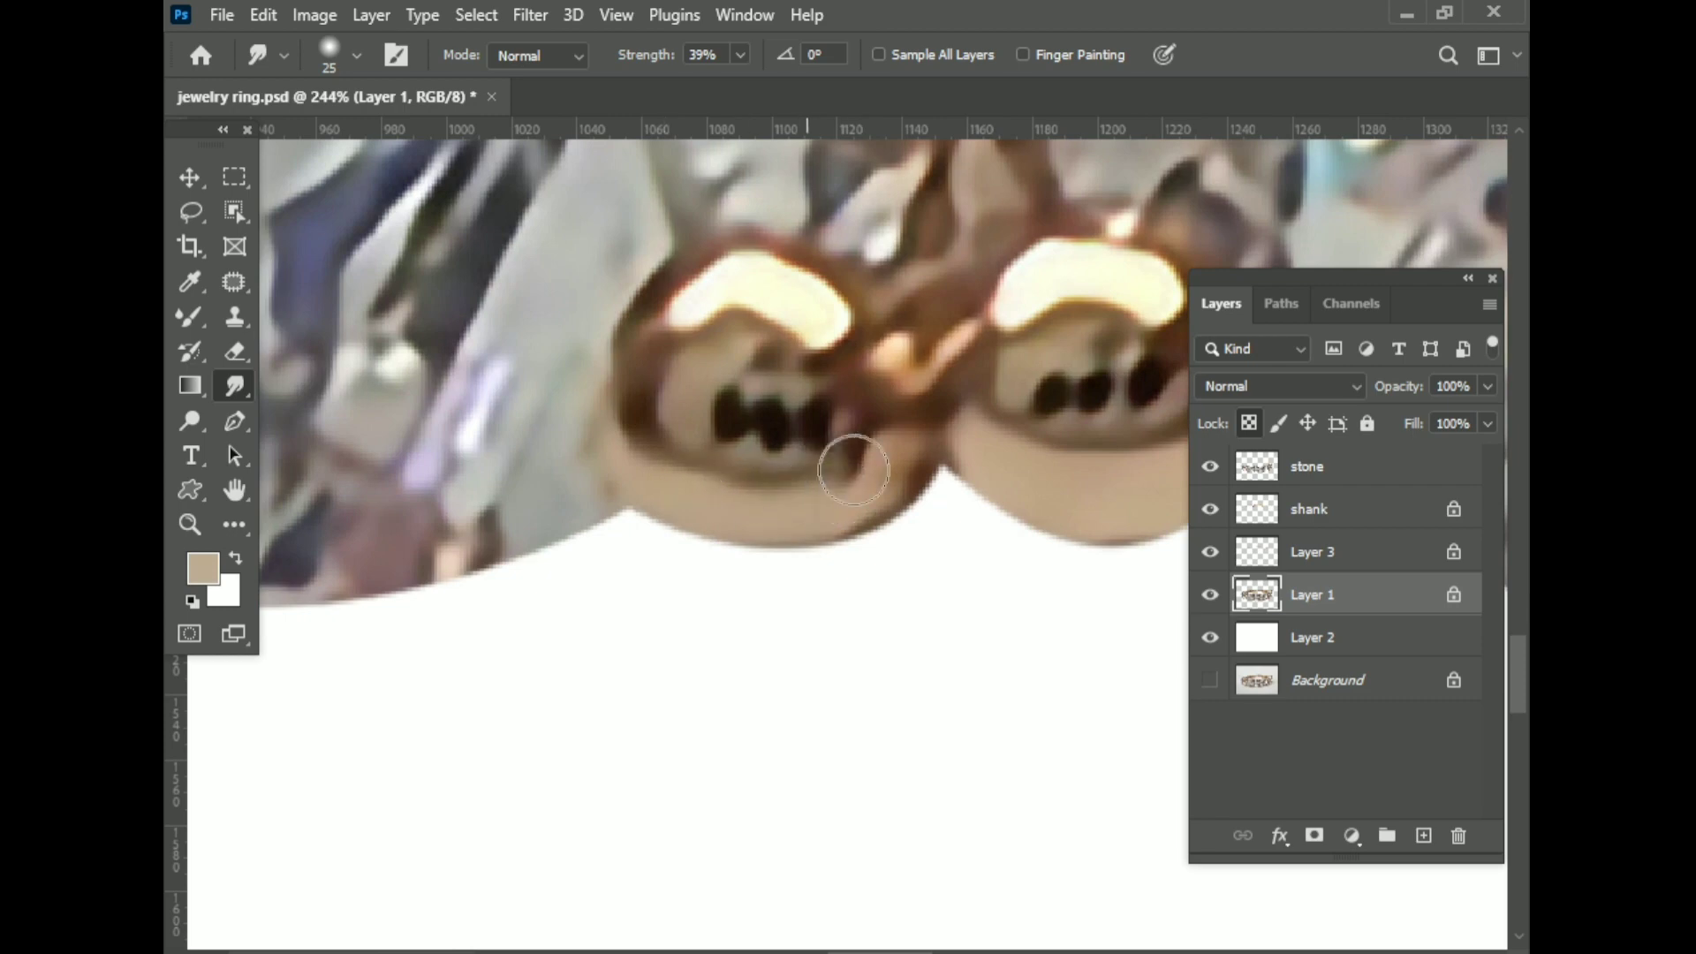
{"action": "scroll", "coordinate": [844, 490], "scroll_direction": "down", "scroll_amount": 4}
{"action": "scroll", "coordinate": [833, 530], "scroll_direction": "up", "scroll_amount": 4}
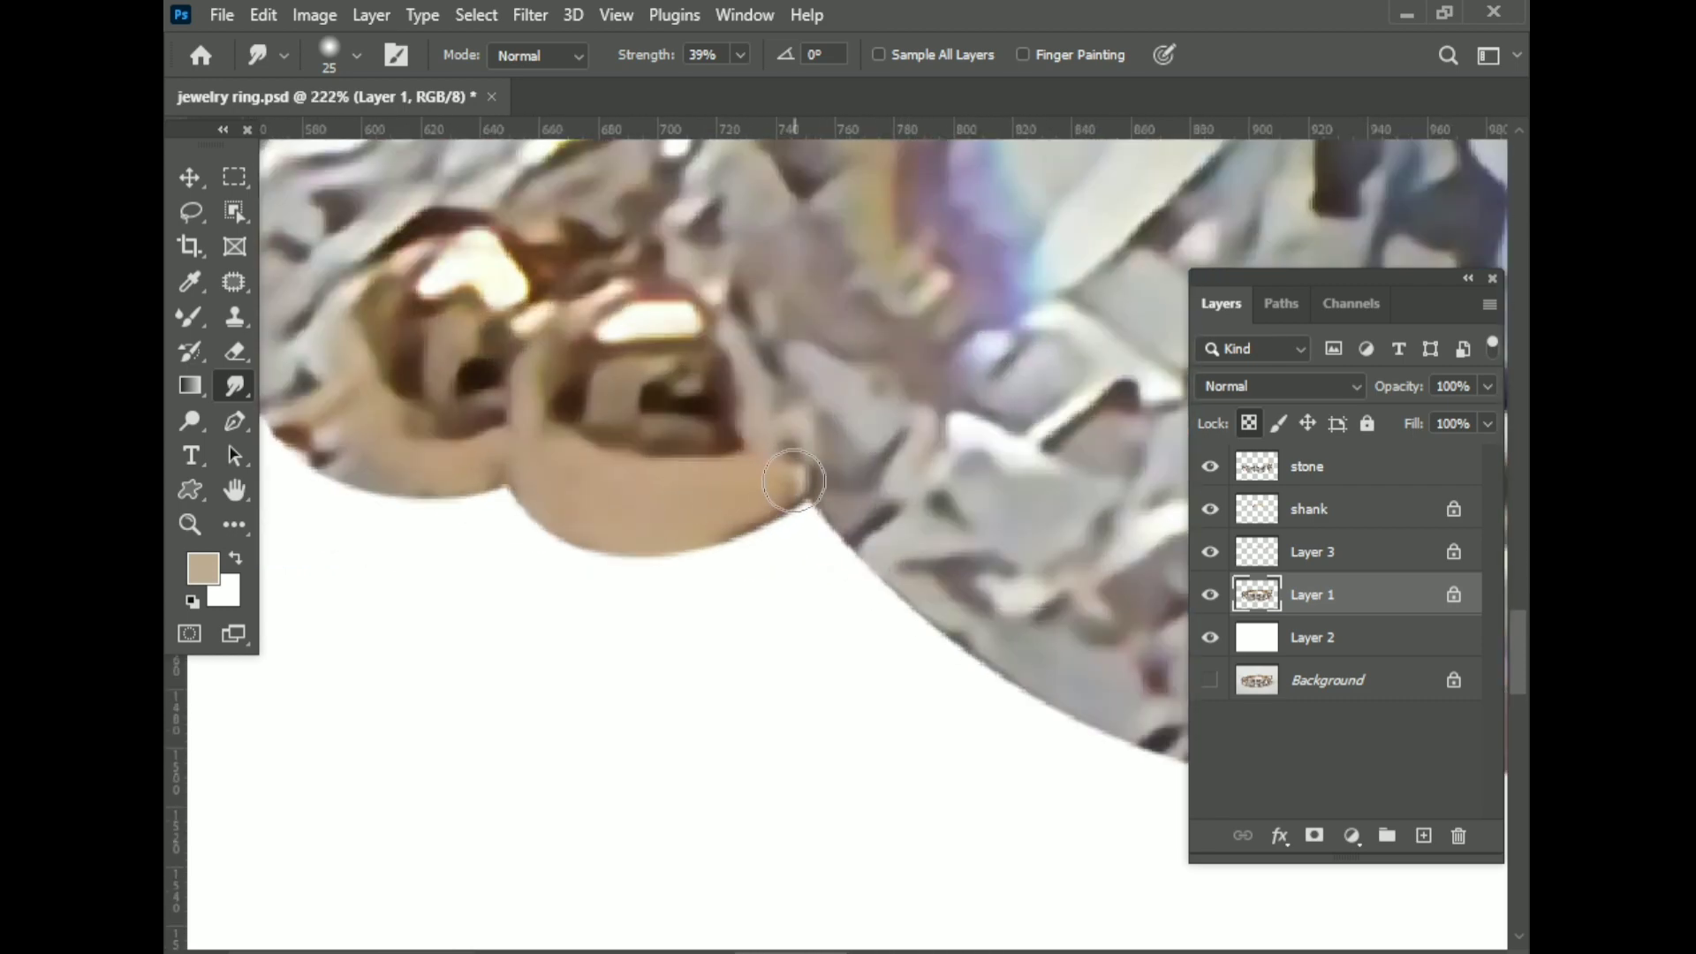
{"action": "scroll", "coordinate": [650, 523], "scroll_direction": "left", "scroll_amount": 3}
{"action": "scroll", "coordinate": [650, 523], "scroll_direction": "up", "scroll_amount": 1}
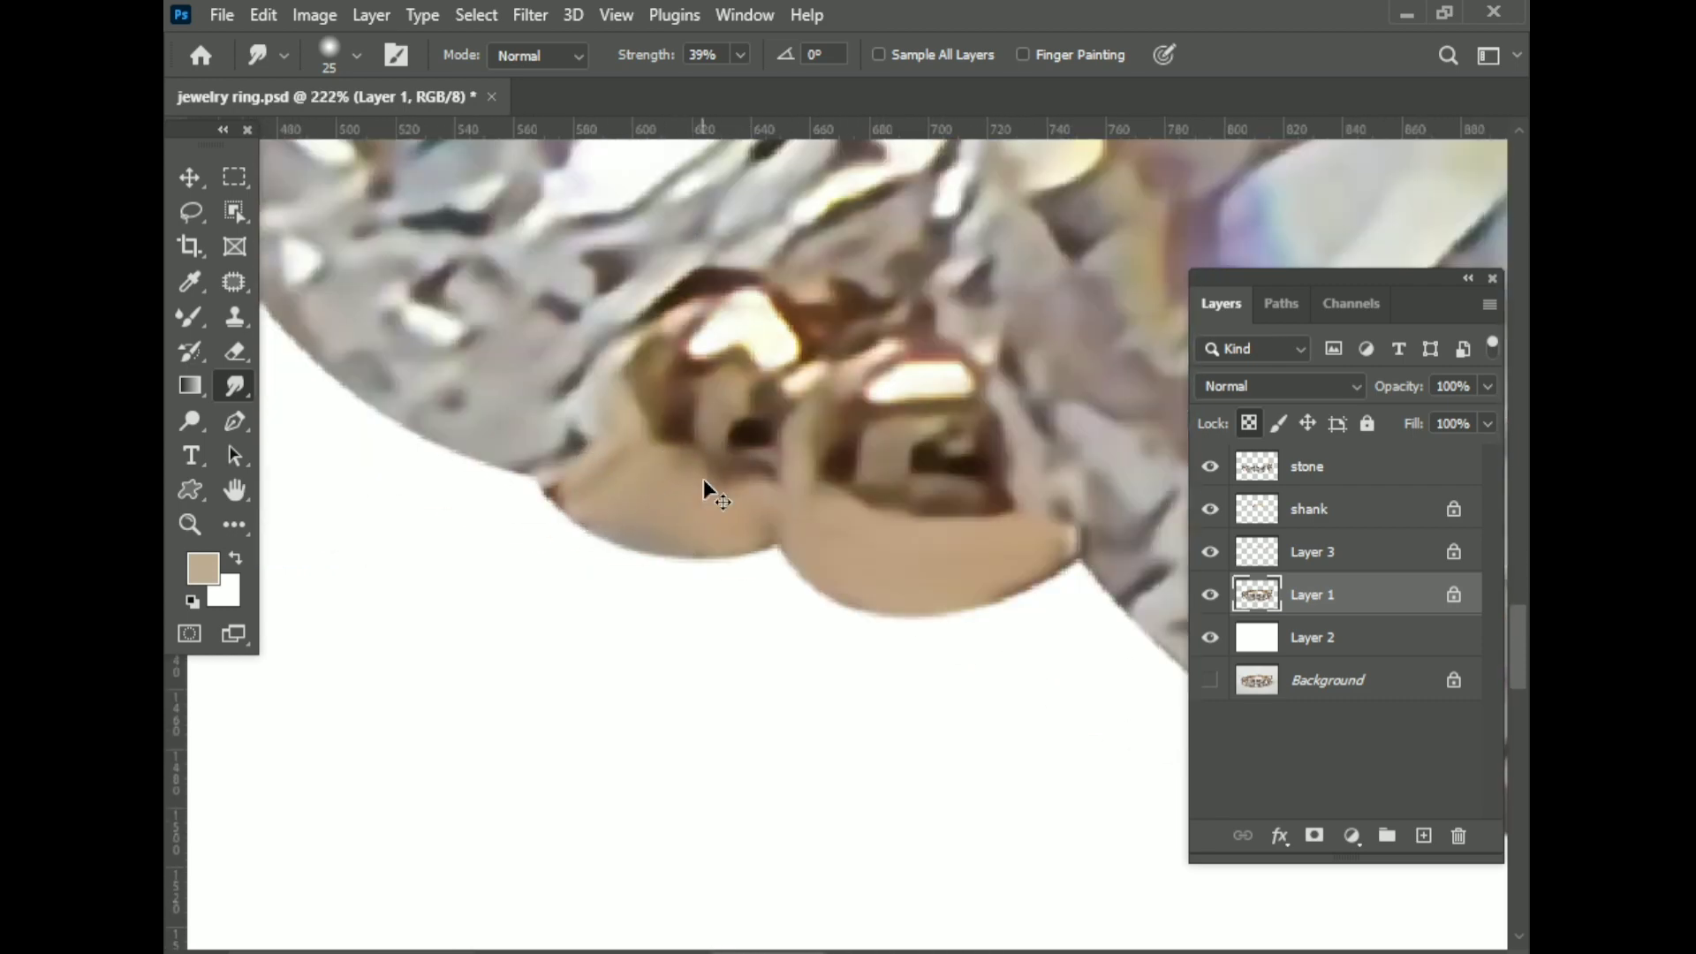
{"action": "scroll", "coordinate": [703, 479], "scroll_direction": "down", "scroll_amount": 3}
{"action": "scroll", "coordinate": [910, 505], "scroll_direction": "up", "scroll_amount": 4}
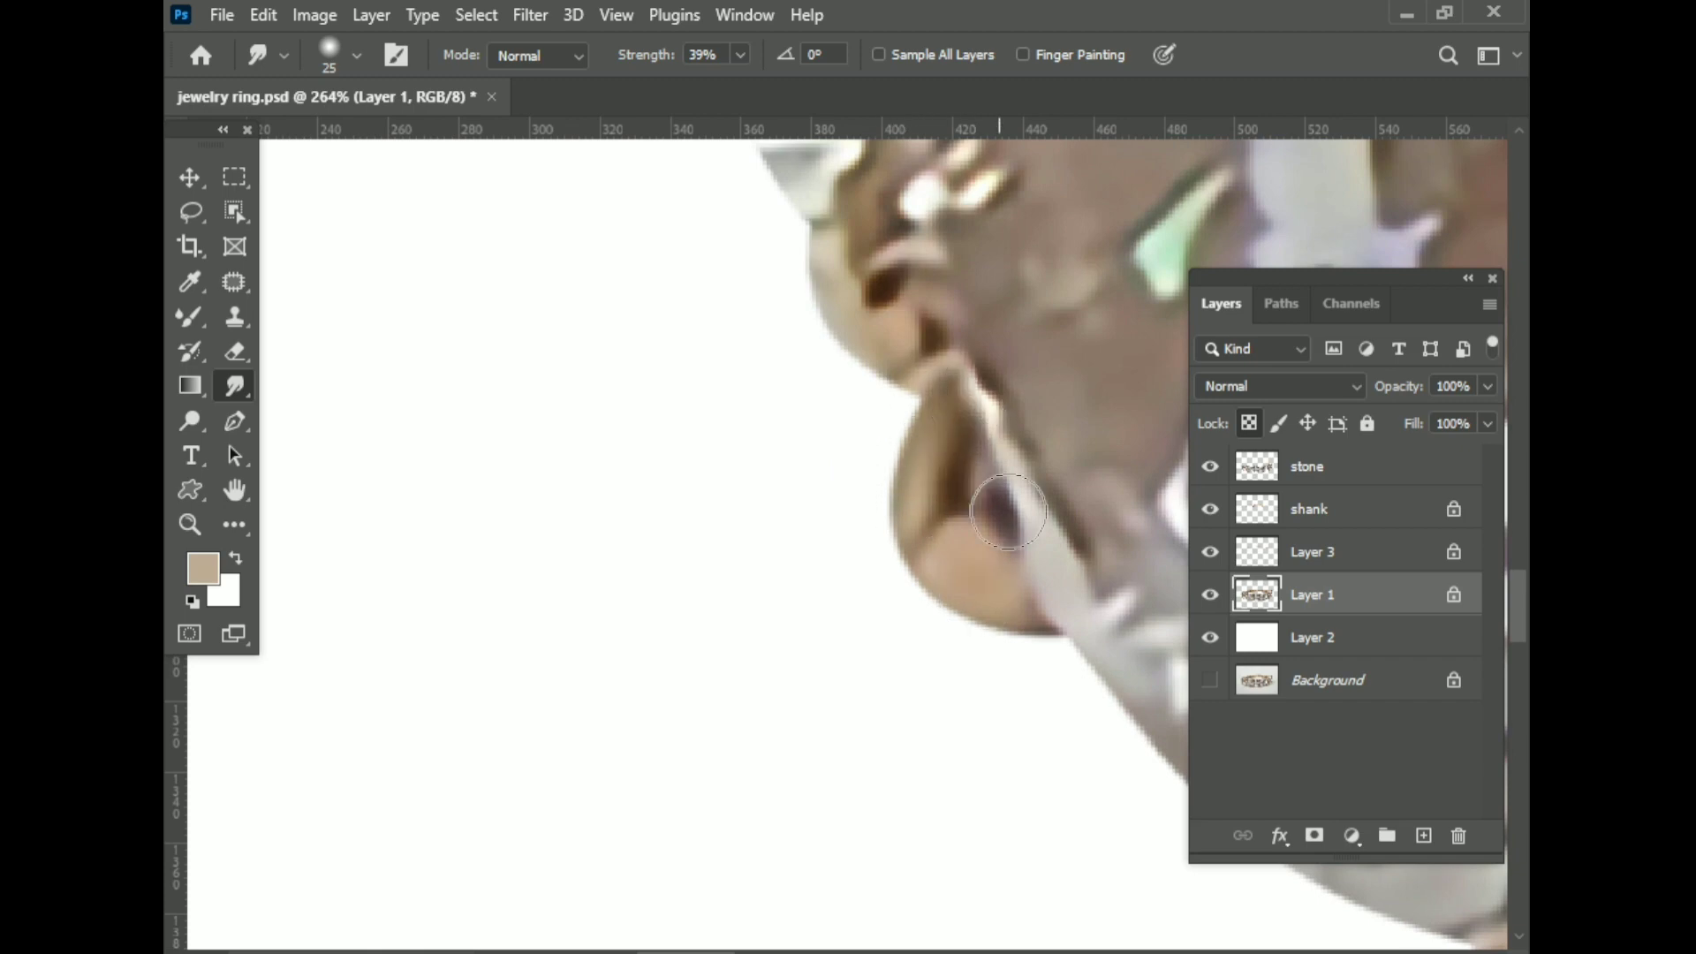
{"action": "scroll", "coordinate": [1009, 512], "scroll_direction": "down", "scroll_amount": 4}
{"action": "scroll", "coordinate": [840, 492], "scroll_direction": "up", "scroll_amount": 2}
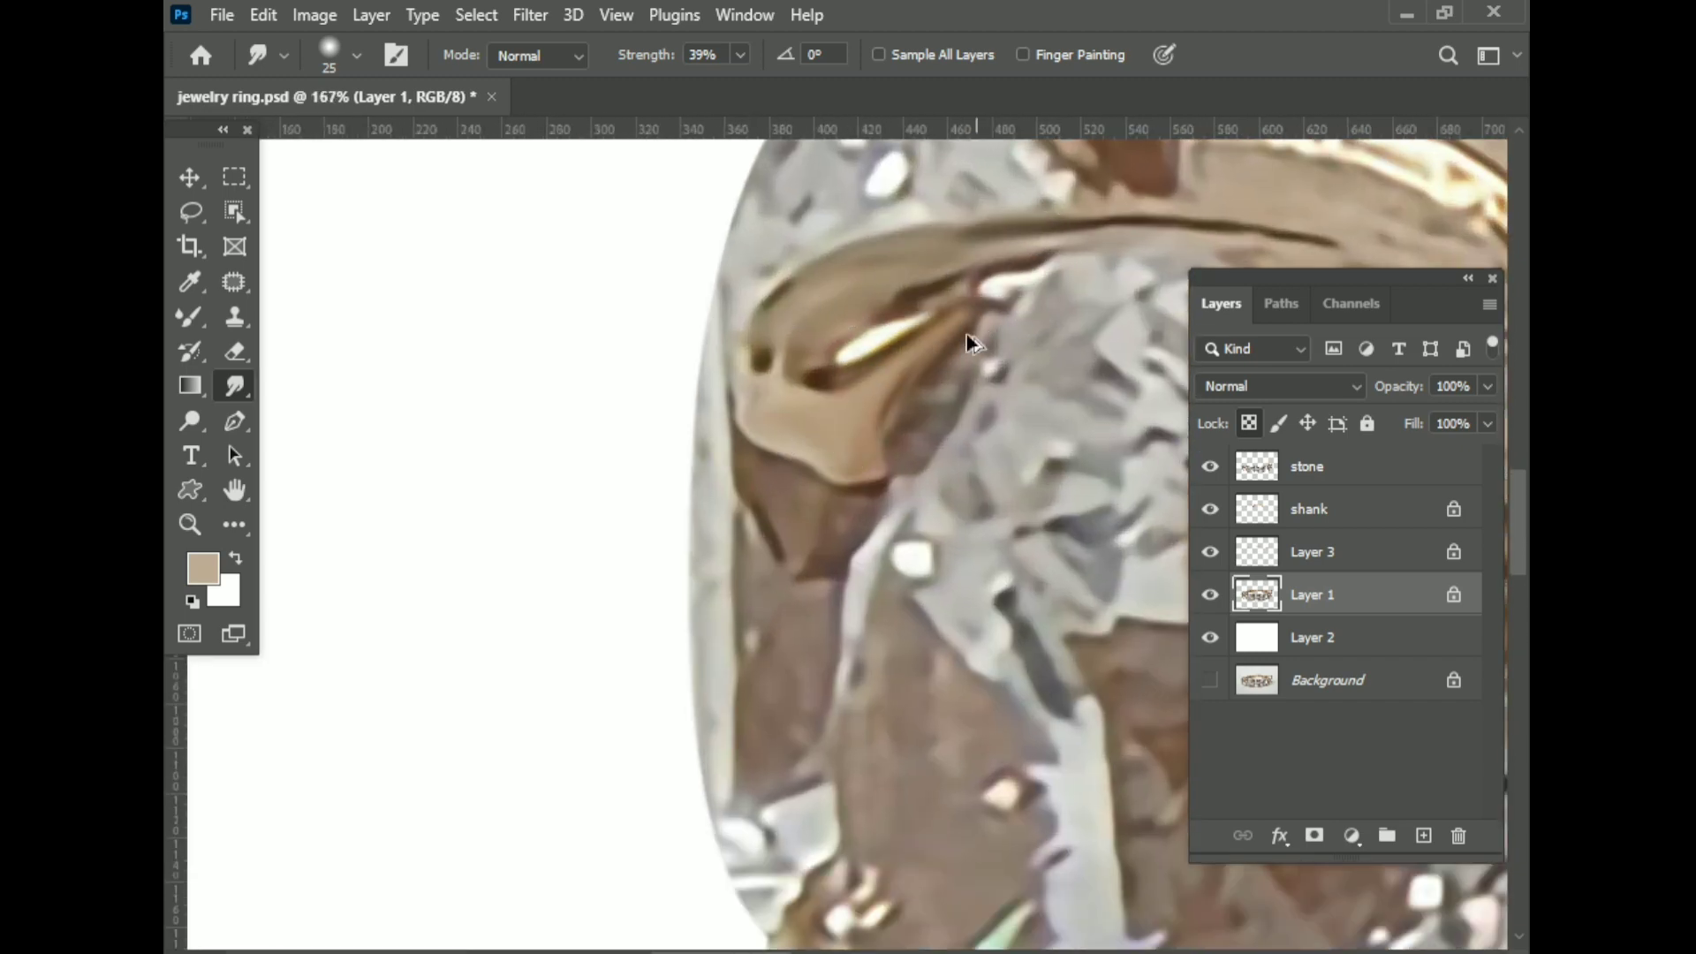
{"action": "scroll", "coordinate": [972, 342], "scroll_direction": "down", "scroll_amount": 1}
{"action": "scroll", "coordinate": [688, 230], "scroll_direction": "right", "scroll_amount": 3}
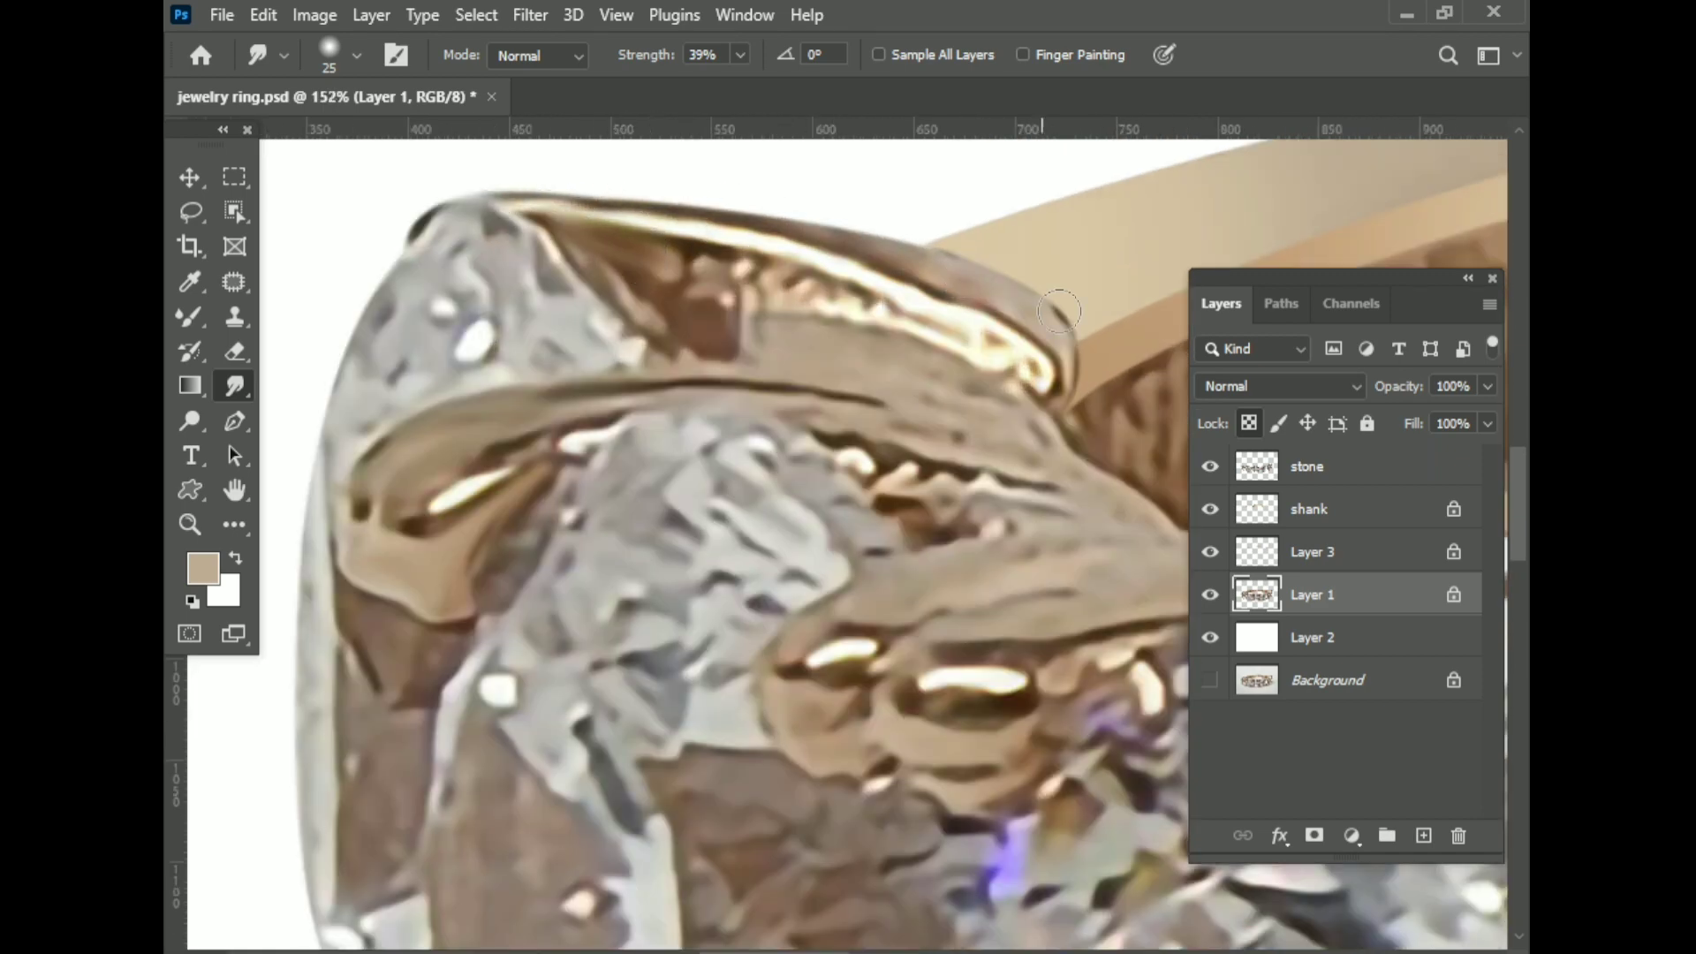
{"action": "left_click_drag", "start_coordinate": [850, 305], "coordinate": [1041, 433]}
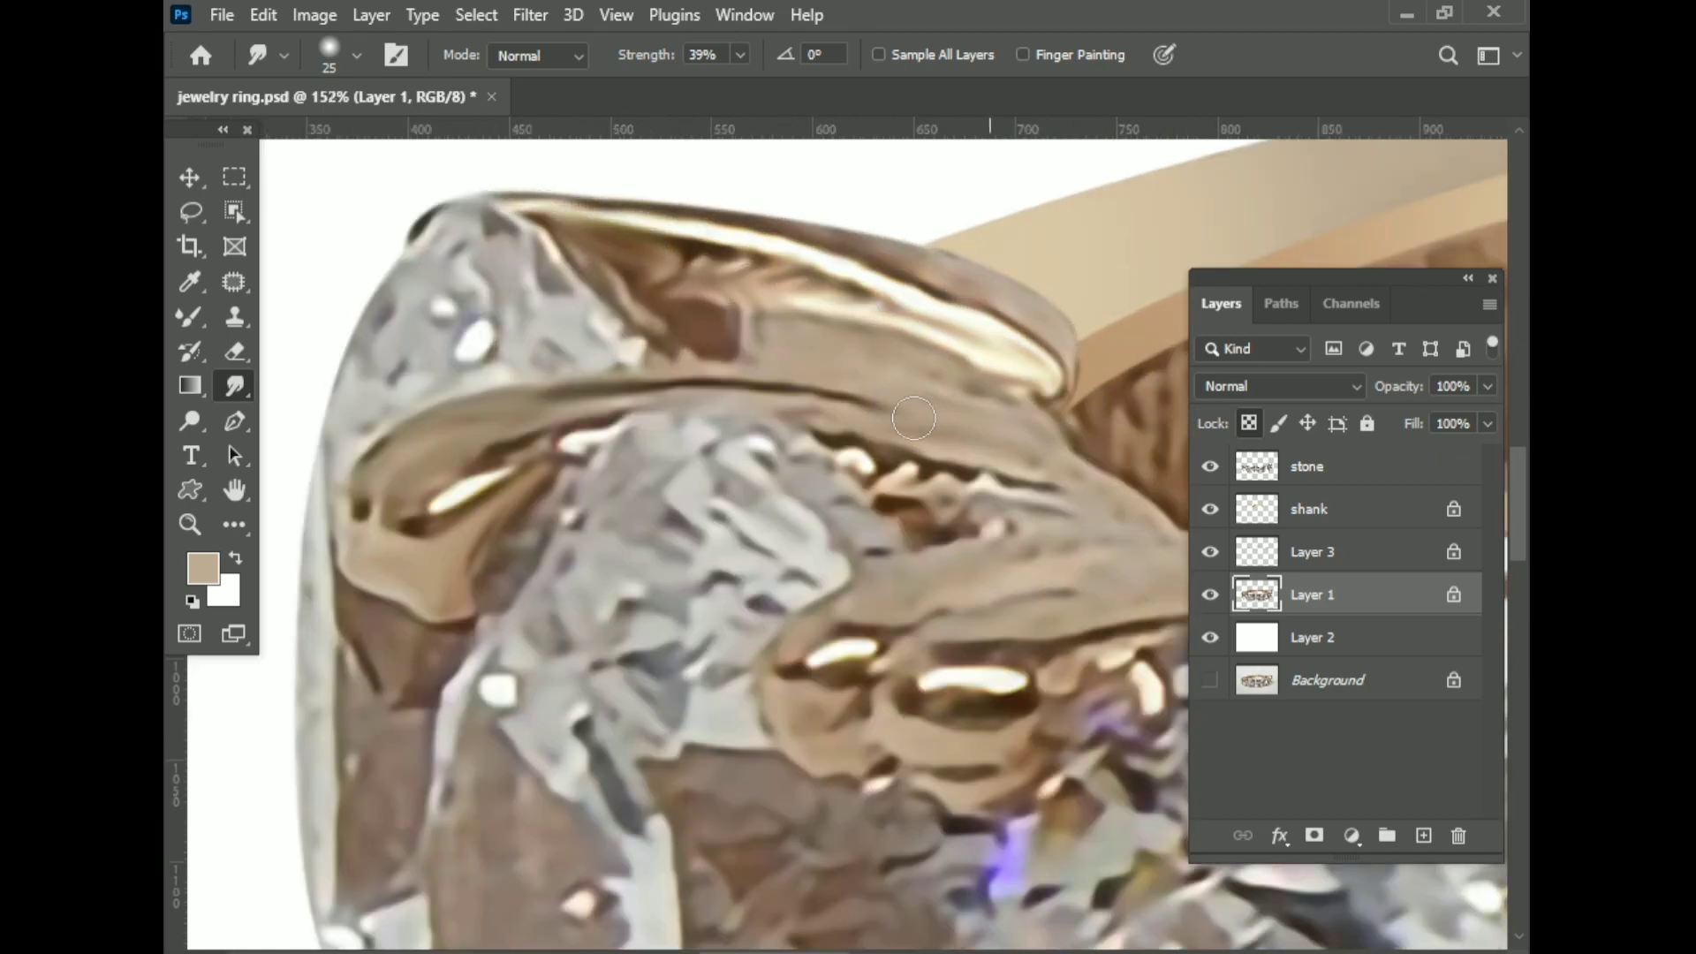
- Move around the setting and enlarge the Smudge brush with ] for the top prongs
{"action": "scroll", "coordinate": [914, 418], "scroll_direction": "down", "scroll_amount": 2}
{"action": "scroll", "coordinate": [905, 413], "scroll_direction": "right", "scroll_amount": 3}
{"action": "scroll", "coordinate": [819, 412], "scroll_direction": "down", "scroll_amount": 2}
{"action": "scroll", "coordinate": [816, 410], "scroll_direction": "up", "scroll_amount": 1}
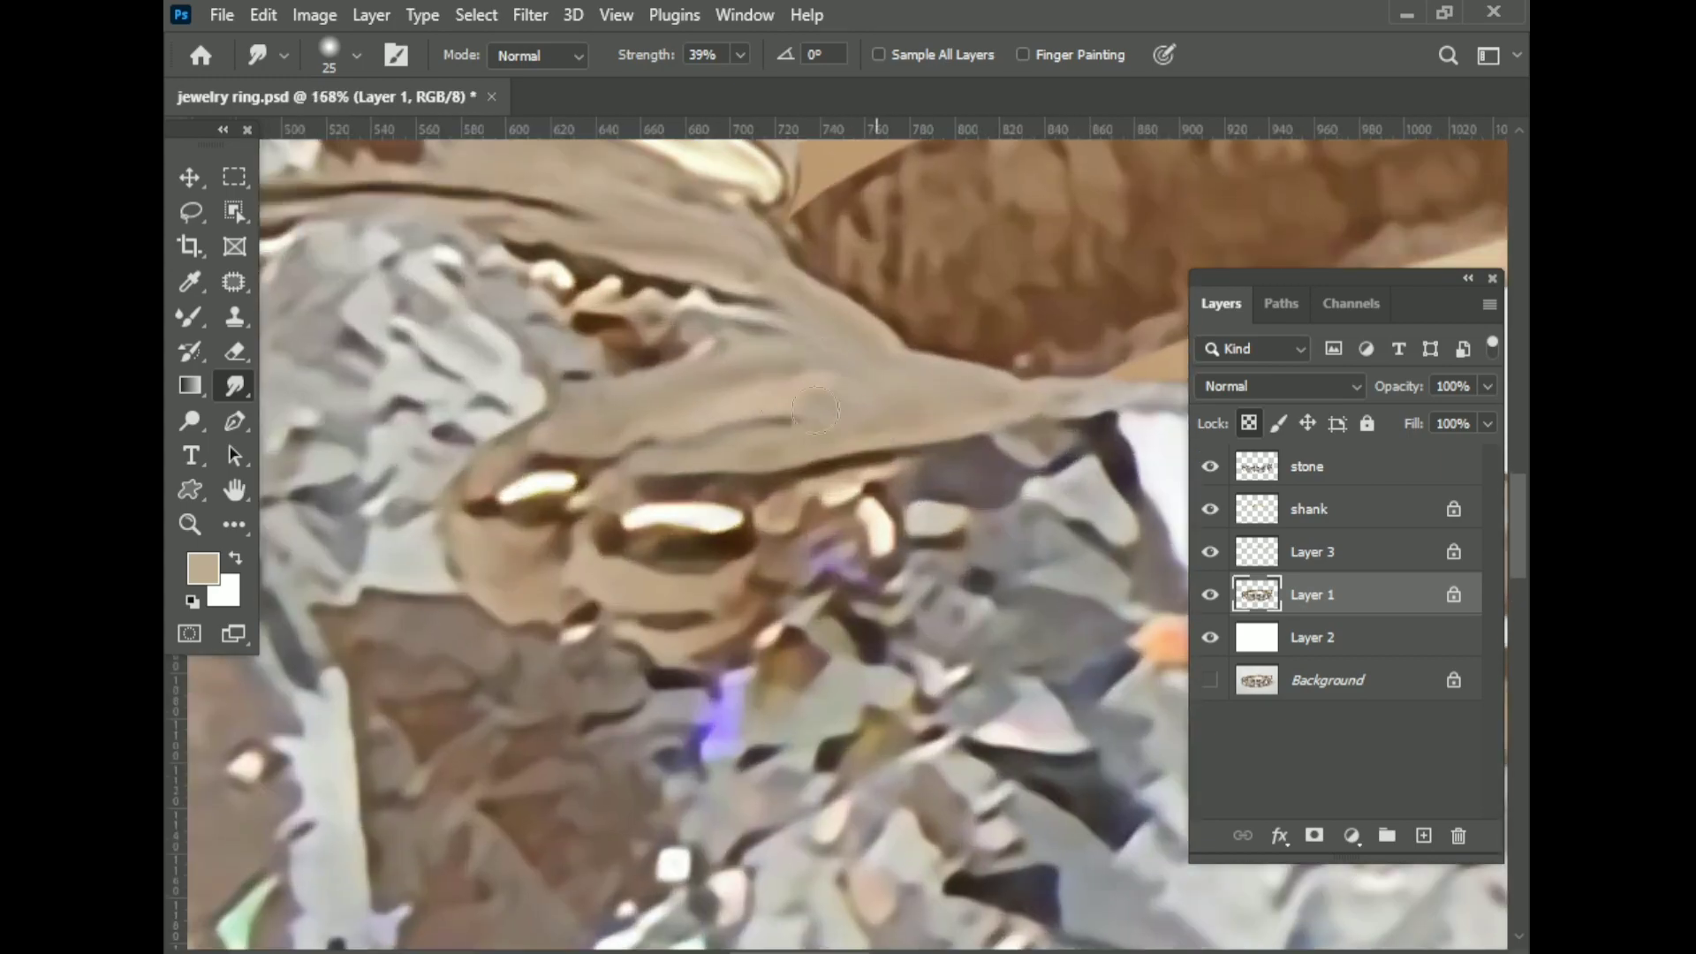
{"action": "scroll", "coordinate": [652, 441], "scroll_direction": "down", "scroll_amount": 5}
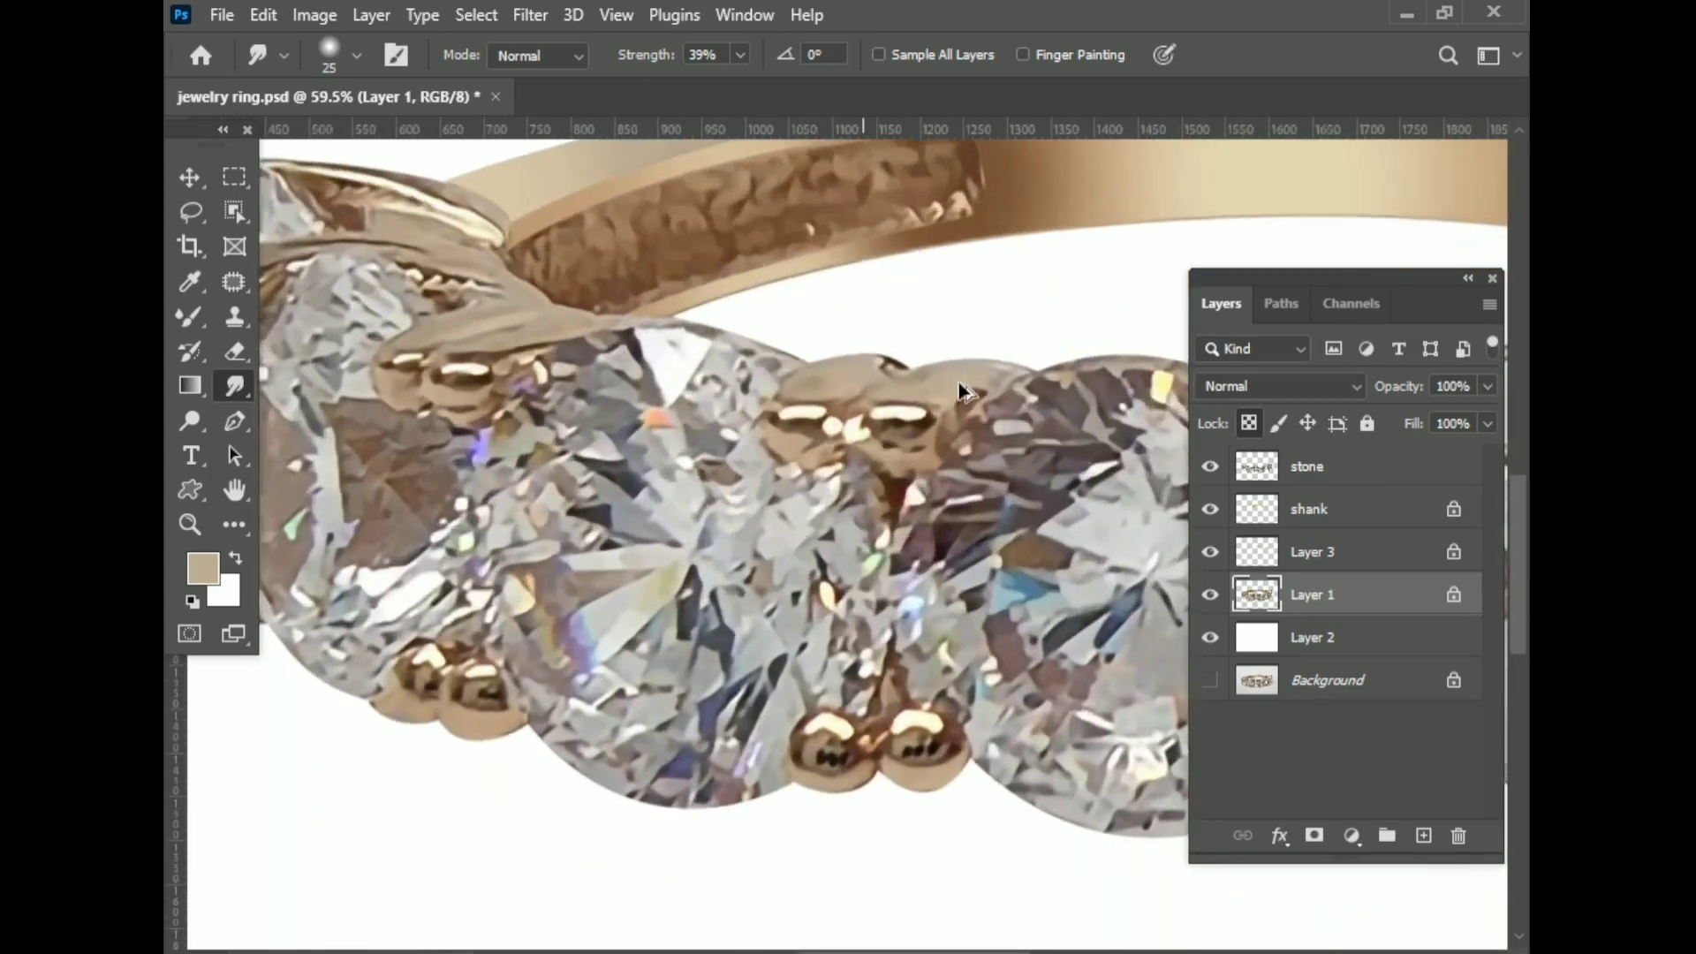
{"action": "scroll", "coordinate": [917, 404], "scroll_direction": "up", "scroll_amount": 3}
{"action": "scroll", "coordinate": [888, 395], "scroll_direction": "down", "scroll_amount": 2}
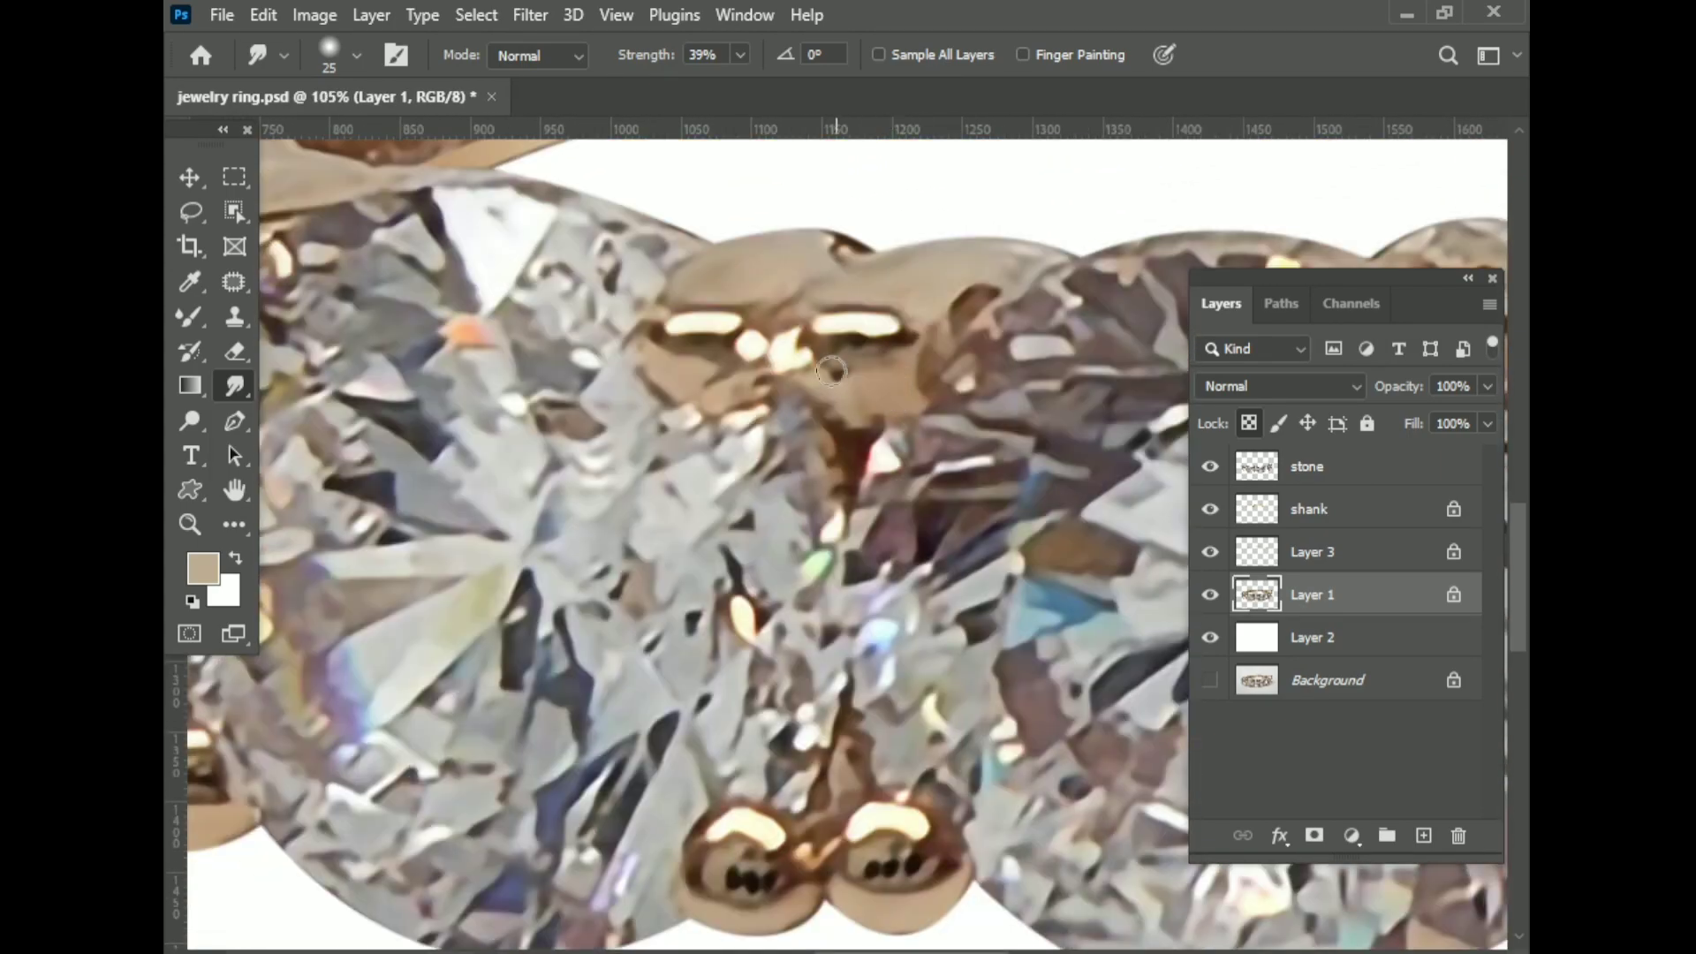
{"action": "scroll", "coordinate": [831, 371], "scroll_direction": "down", "scroll_amount": 5}
{"action": "scroll", "coordinate": [1090, 389], "scroll_direction": "up", "scroll_amount": 4}
{"action": "key", "text": "bracketright"}
{"action": "key", "text": "bracketright"}
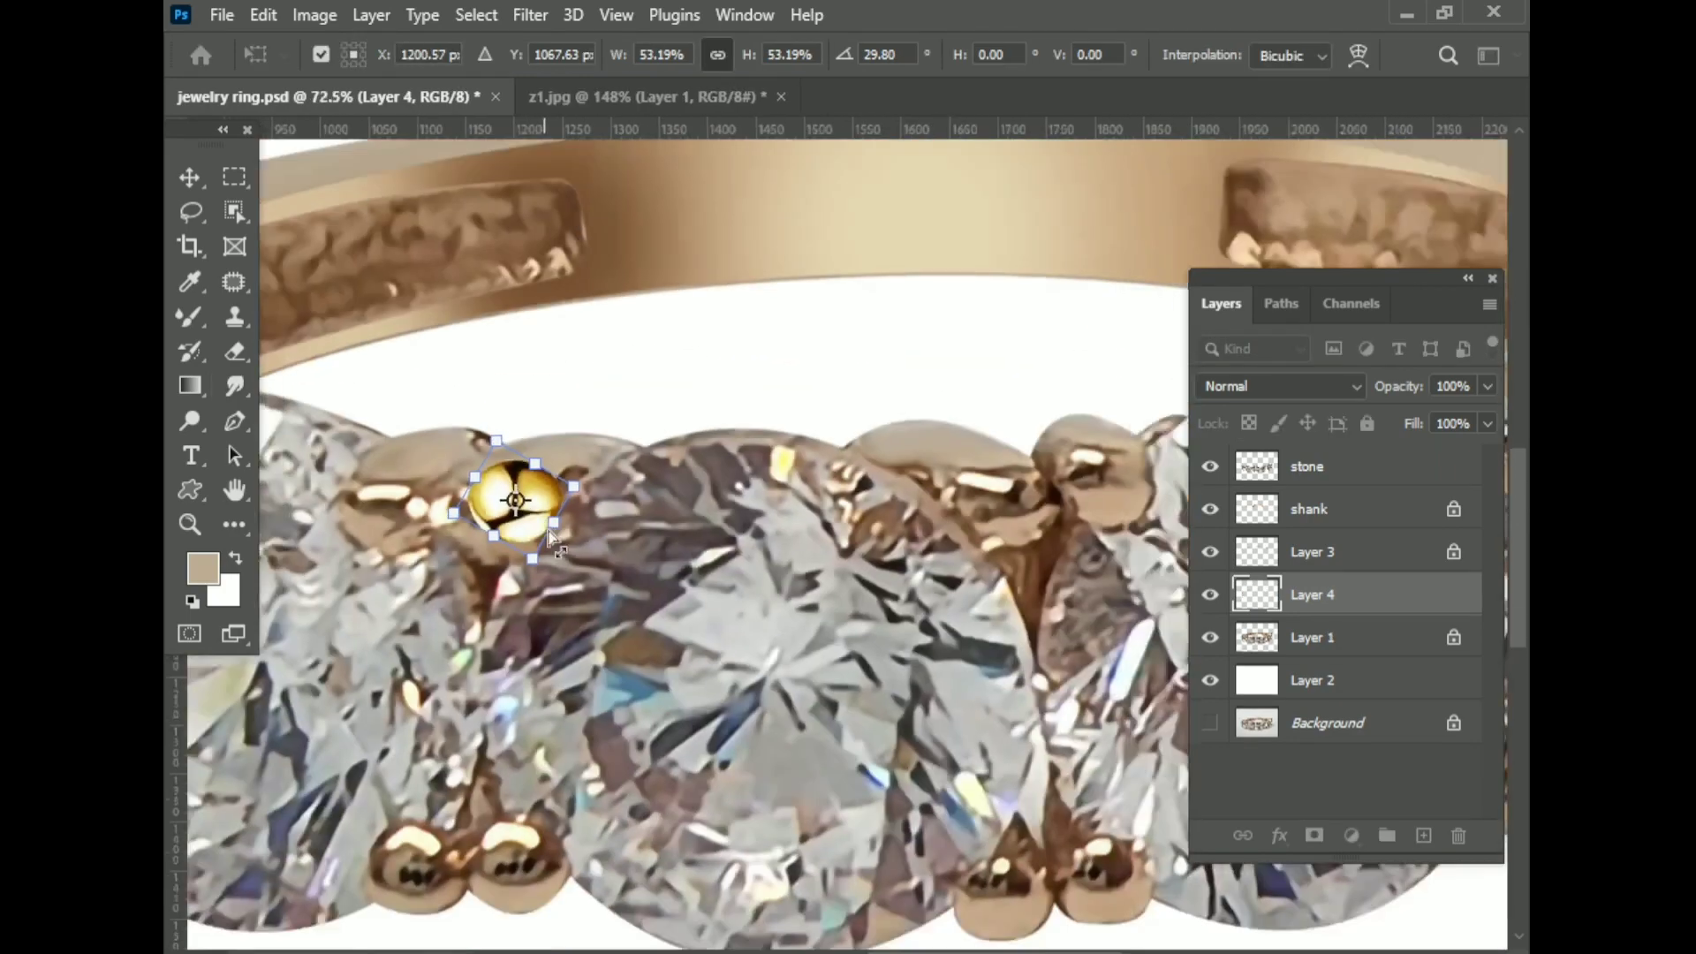
- Place the gold bead from z1.jpg on the upper prong and warp it to fit
{"action": "left_click_drag", "start_coordinate": [492, 492], "coordinate": [776, 352]}
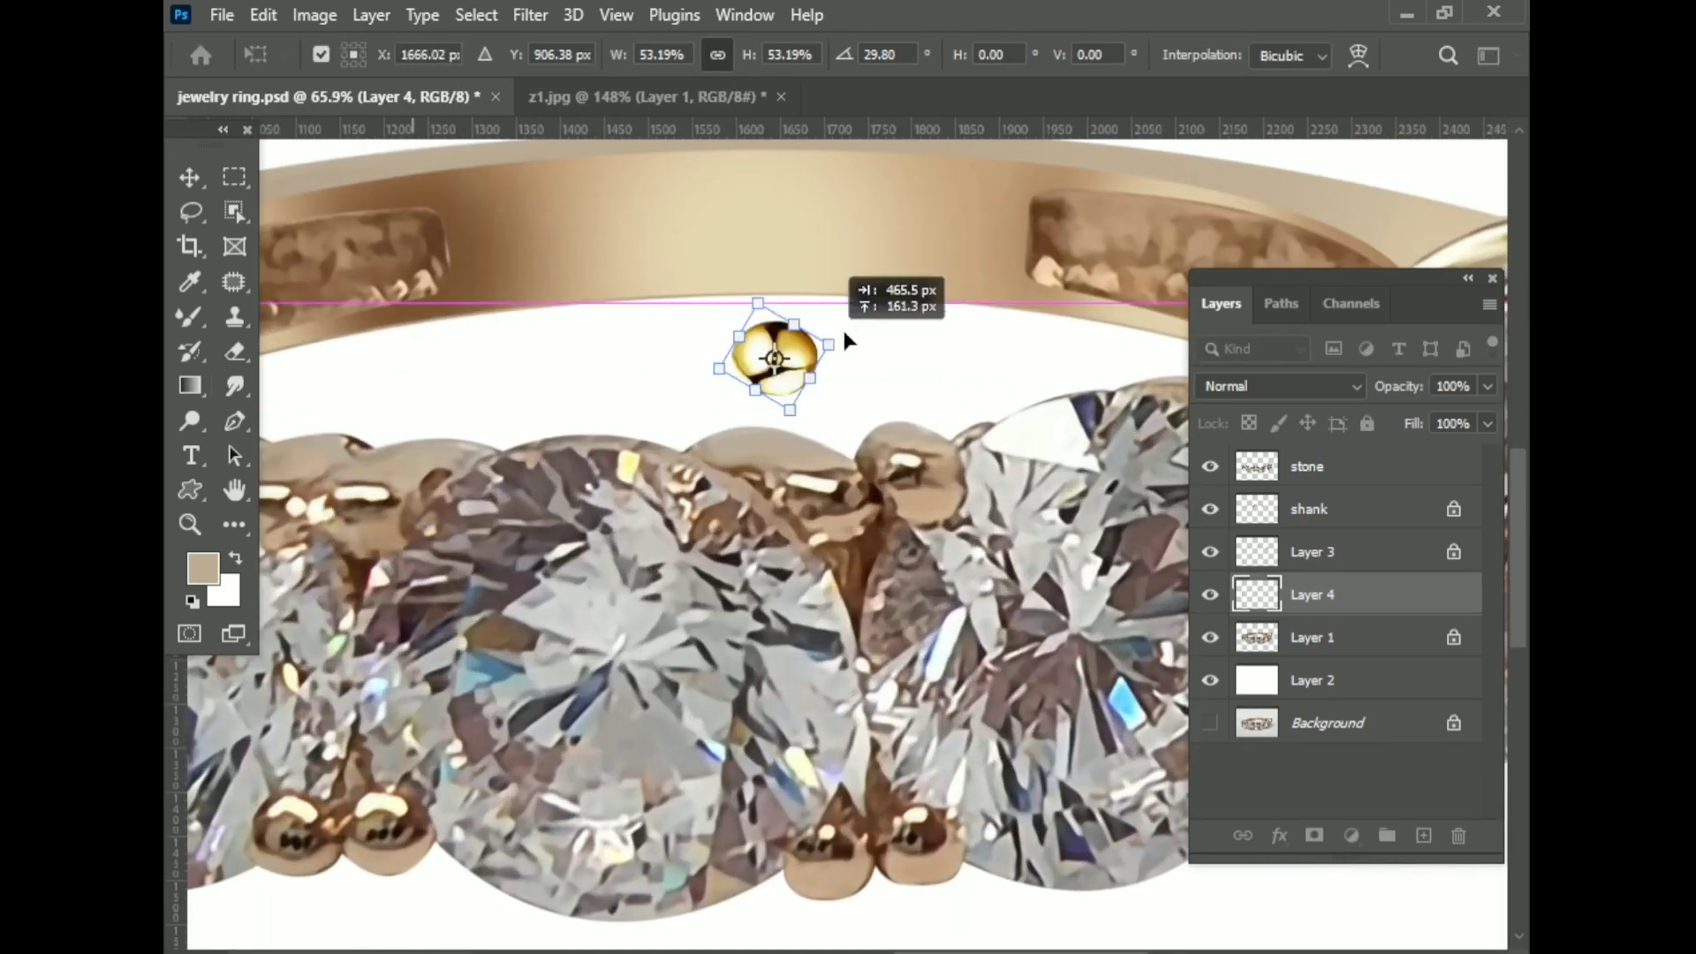
{"action": "mouse_move", "coordinate": [870, 470]}
{"action": "left_mouse_down"}
{"action": "mouse_move", "coordinate": [882, 482]}
{"action": "mouse_move", "coordinate": [963, 406]}
{"action": "left_mouse_up"}
{"action": "right_click", "coordinate": [892, 408]}
{"action": "left_click", "coordinate": [958, 531]}
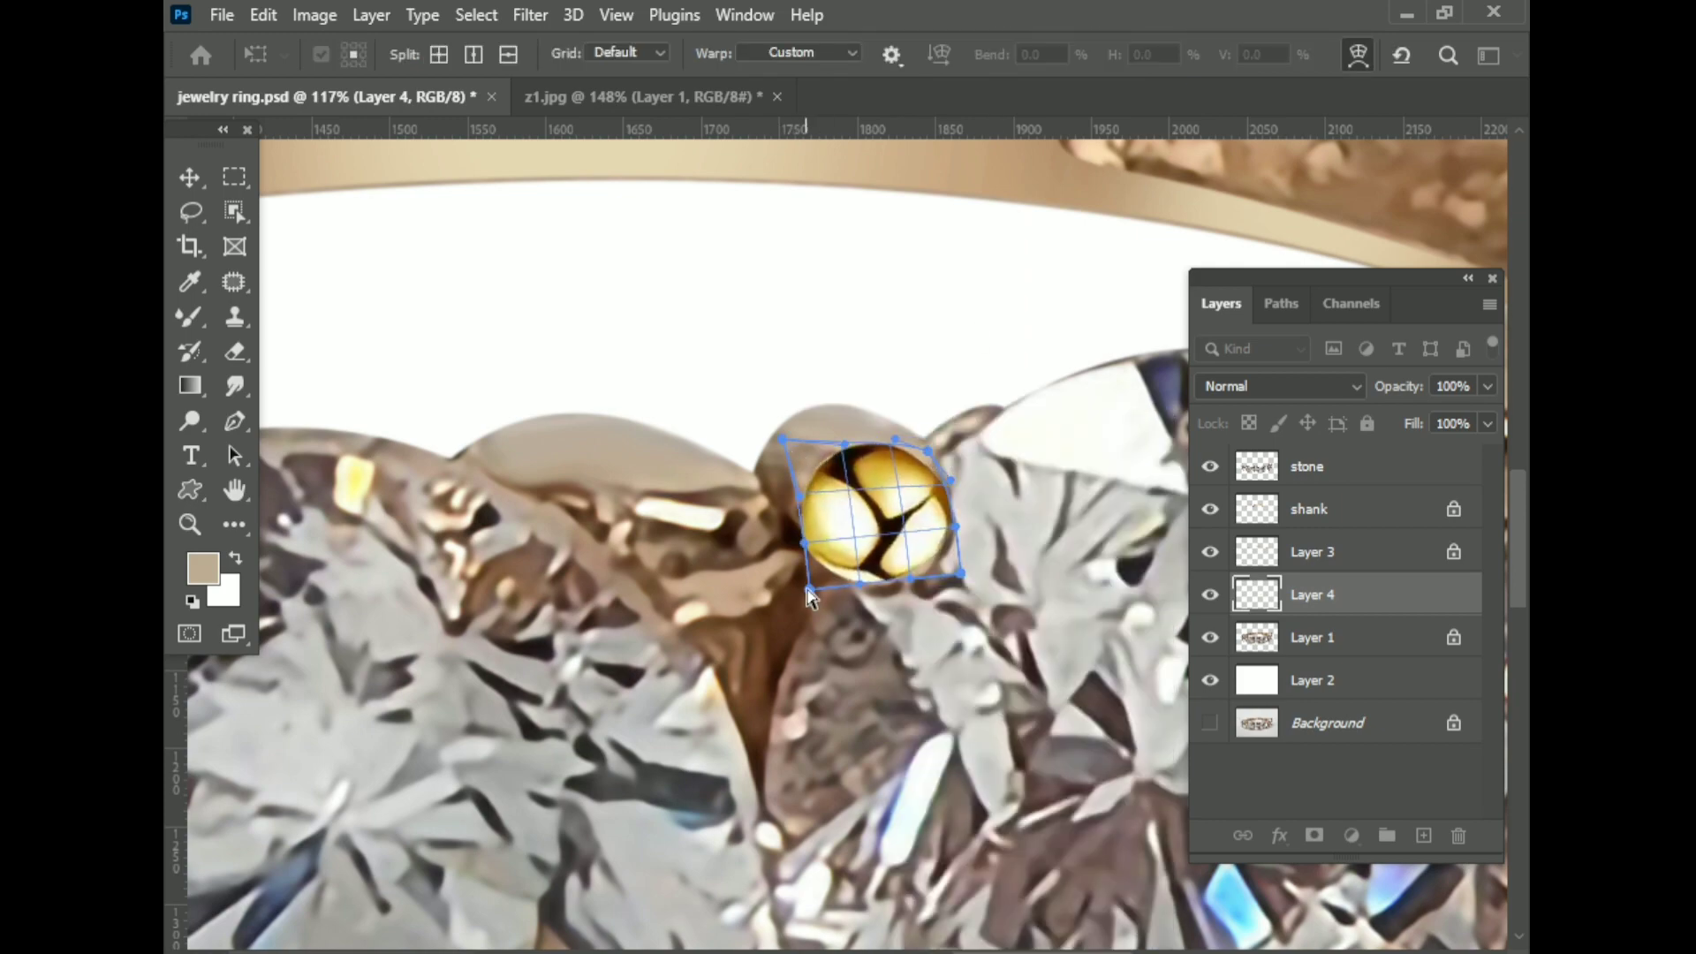
{"action": "key", "text": "Return"}
- Duplicate the bead onto lower prongs, resizing one copy and moving another right
{"action": "scroll", "coordinate": [828, 317], "scroll_direction": "down", "scroll_amount": 3}
{"action": "mouse_move", "coordinate": [828, 316]}
{"action": "left_mouse_down"}
{"action": "mouse_move", "coordinate": [830, 601]}
{"action": "mouse_move", "coordinate": [788, 619]}
{"action": "mouse_move", "coordinate": [826, 649]}
{"action": "mouse_move", "coordinate": [681, 606]}
{"action": "left_mouse_up"}
{"action": "scroll", "coordinate": [830, 601], "scroll_direction": "up", "scroll_amount": 3}
{"action": "scroll", "coordinate": [820, 629], "scroll_direction": "down", "scroll_amount": 2}
{"action": "key", "text": "ctrl+t"}
{"action": "scroll", "coordinate": [781, 596], "scroll_direction": "up", "scroll_amount": 3}
{"action": "key", "text": "Return"}
{"action": "scroll", "coordinate": [855, 659], "scroll_direction": "down", "scroll_amount": 3}
{"action": "scroll", "coordinate": [804, 614], "scroll_direction": "up", "scroll_amount": 3}
{"action": "scroll", "coordinate": [883, 627], "scroll_direction": "down", "scroll_amount": 3}
{"action": "left_click_drag", "start_coordinate": [883, 627], "coordinate": [1065, 523]}
- Stretch the newest bead copy and place another copy on the top prong
{"action": "scroll", "coordinate": [788, 527], "scroll_direction": "up", "scroll_amount": 3}
{"action": "key", "text": "ctrl+t"}
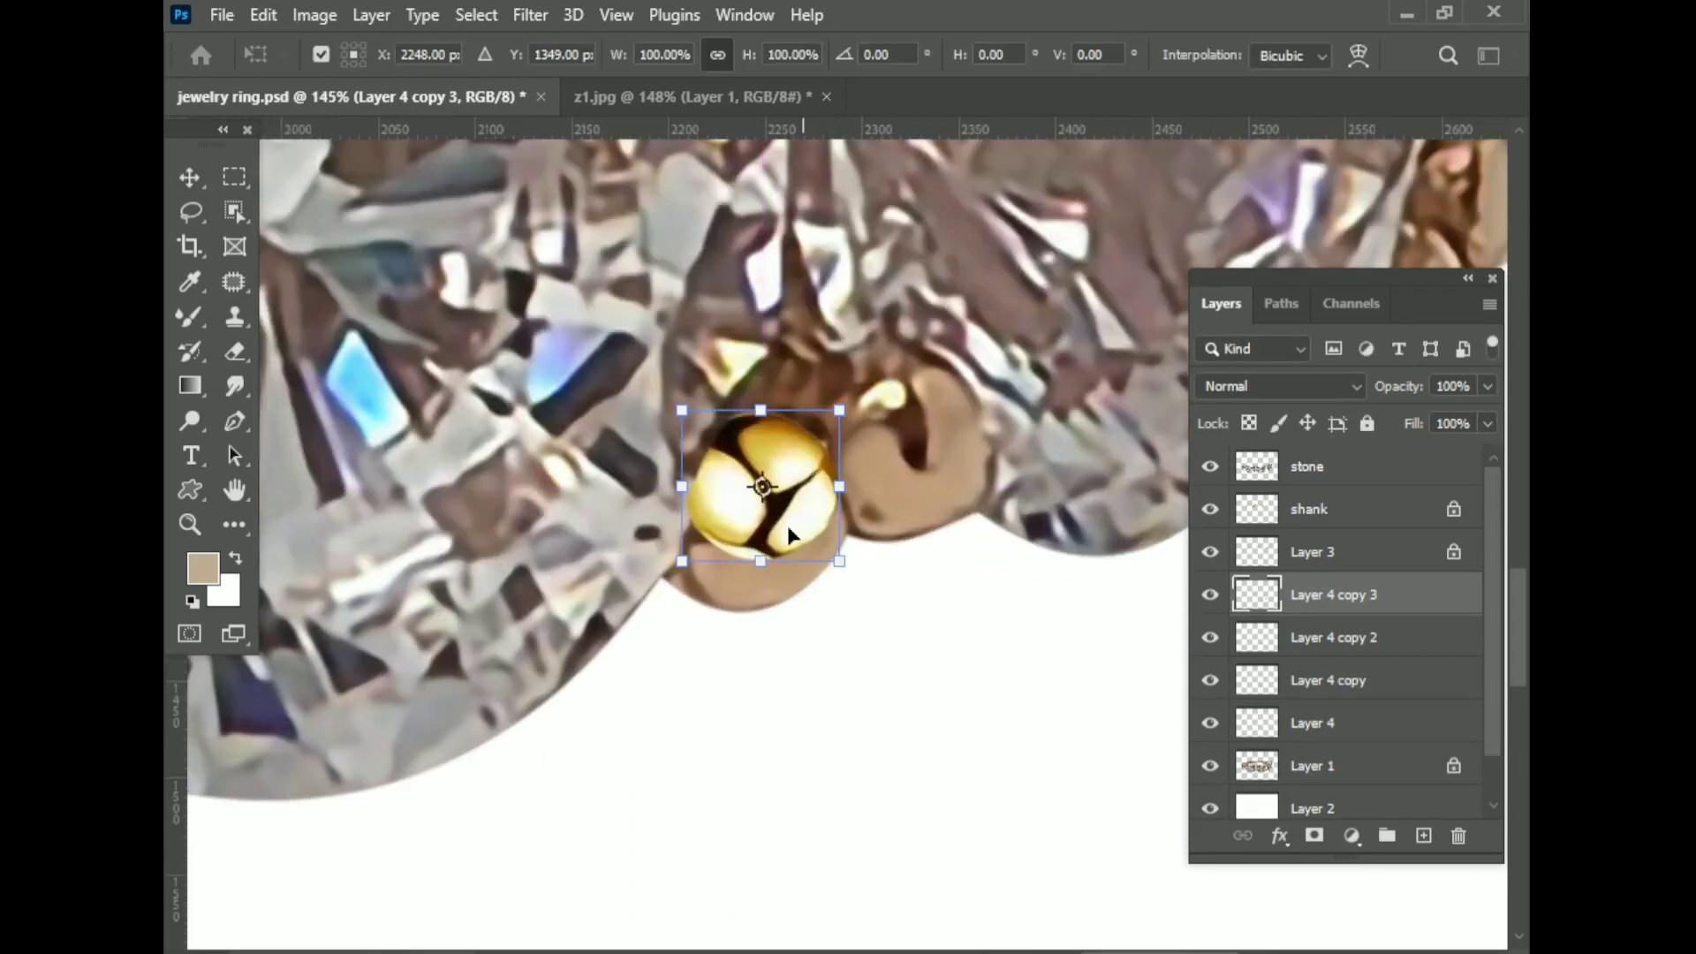
{"action": "left_click_drag", "start_coordinate": [685, 565], "coordinate": [652, 584]}
{"action": "key", "text": "Return"}
{"action": "left_click_drag", "start_coordinate": [764, 508], "coordinate": [928, 441]}
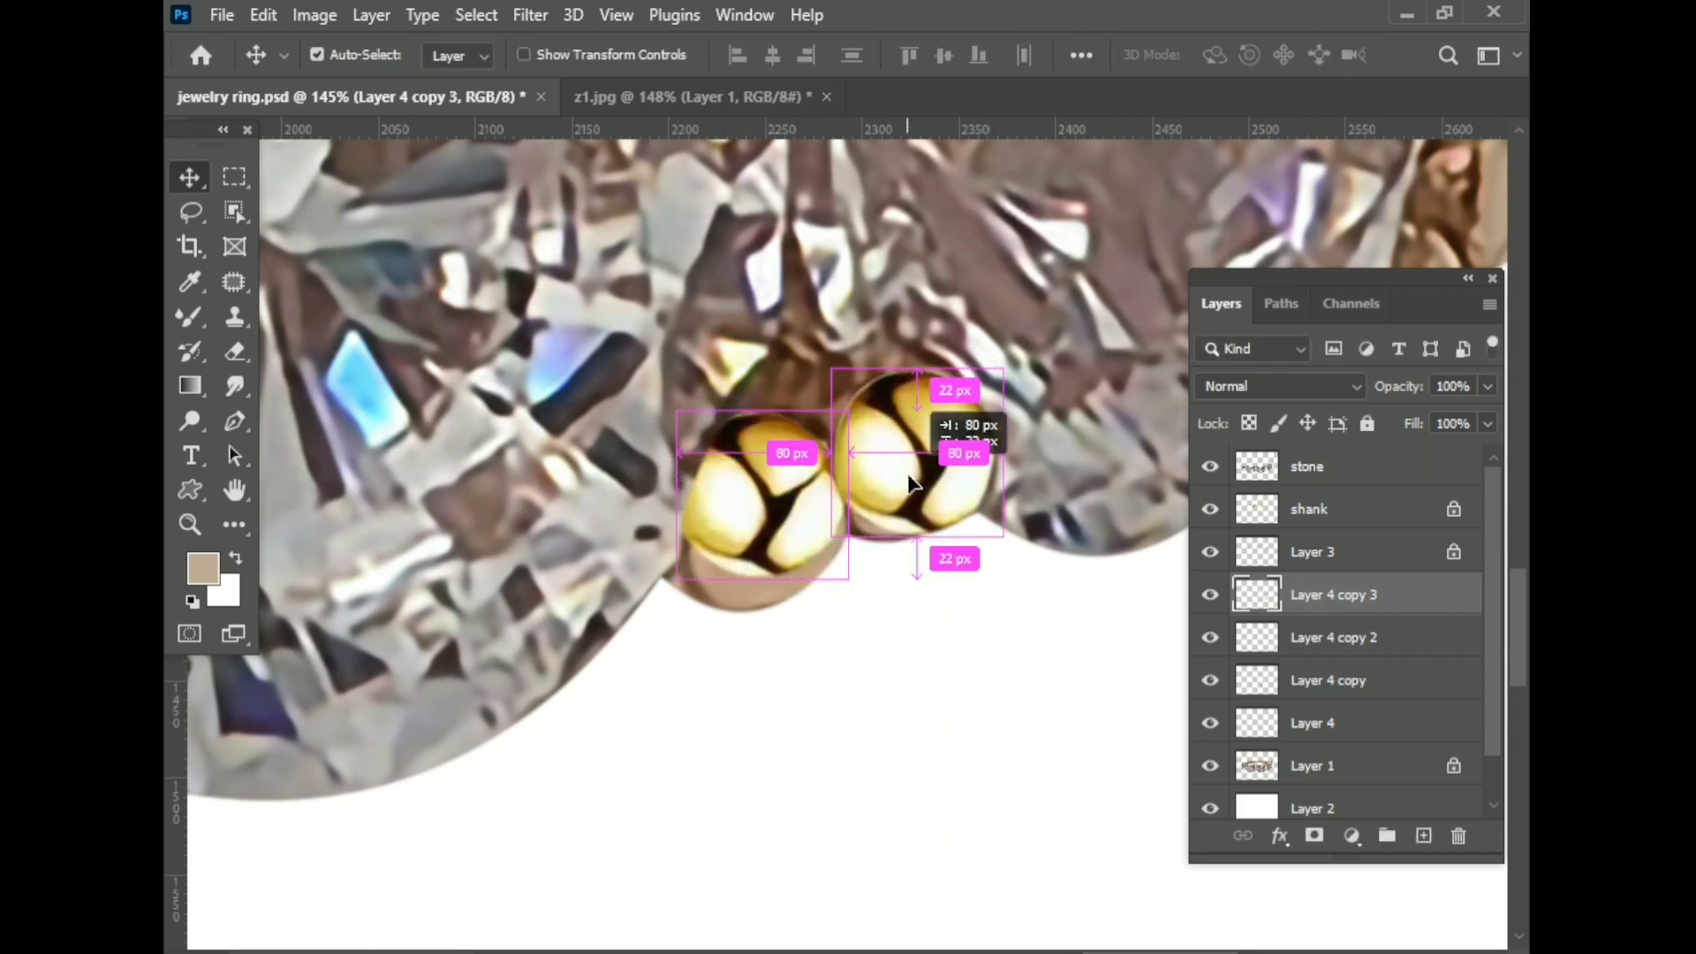
{"action": "scroll", "coordinate": [795, 442], "scroll_direction": "down", "scroll_amount": 3}
{"action": "scroll", "coordinate": [707, 397], "scroll_direction": "up", "scroll_amount": 2}
{"action": "left_click_drag", "start_coordinate": [760, 610], "coordinate": [654, 242]}
- Add bead copies beside the first top bead and on the upper-right and top prongs
{"action": "scroll", "coordinate": [654, 243], "scroll_direction": "up", "scroll_amount": 3}
{"action": "left_click_drag", "start_coordinate": [650, 389], "coordinate": [746, 376]}
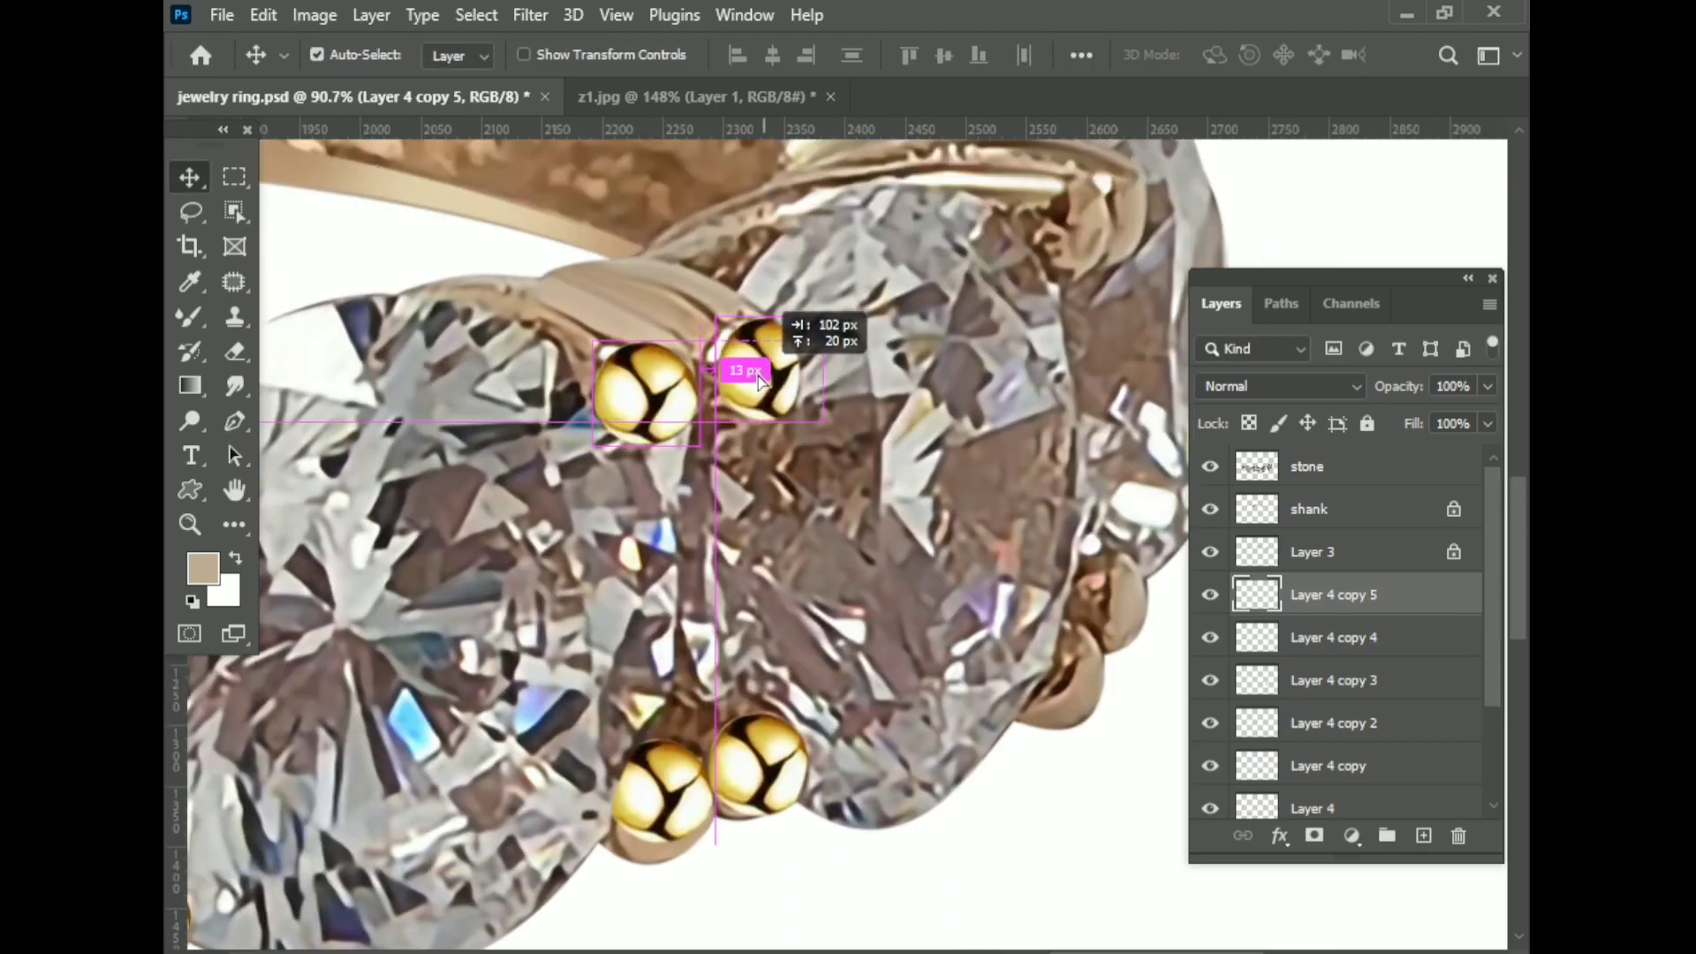
{"action": "scroll", "coordinate": [820, 446], "scroll_direction": "up", "scroll_amount": 2}
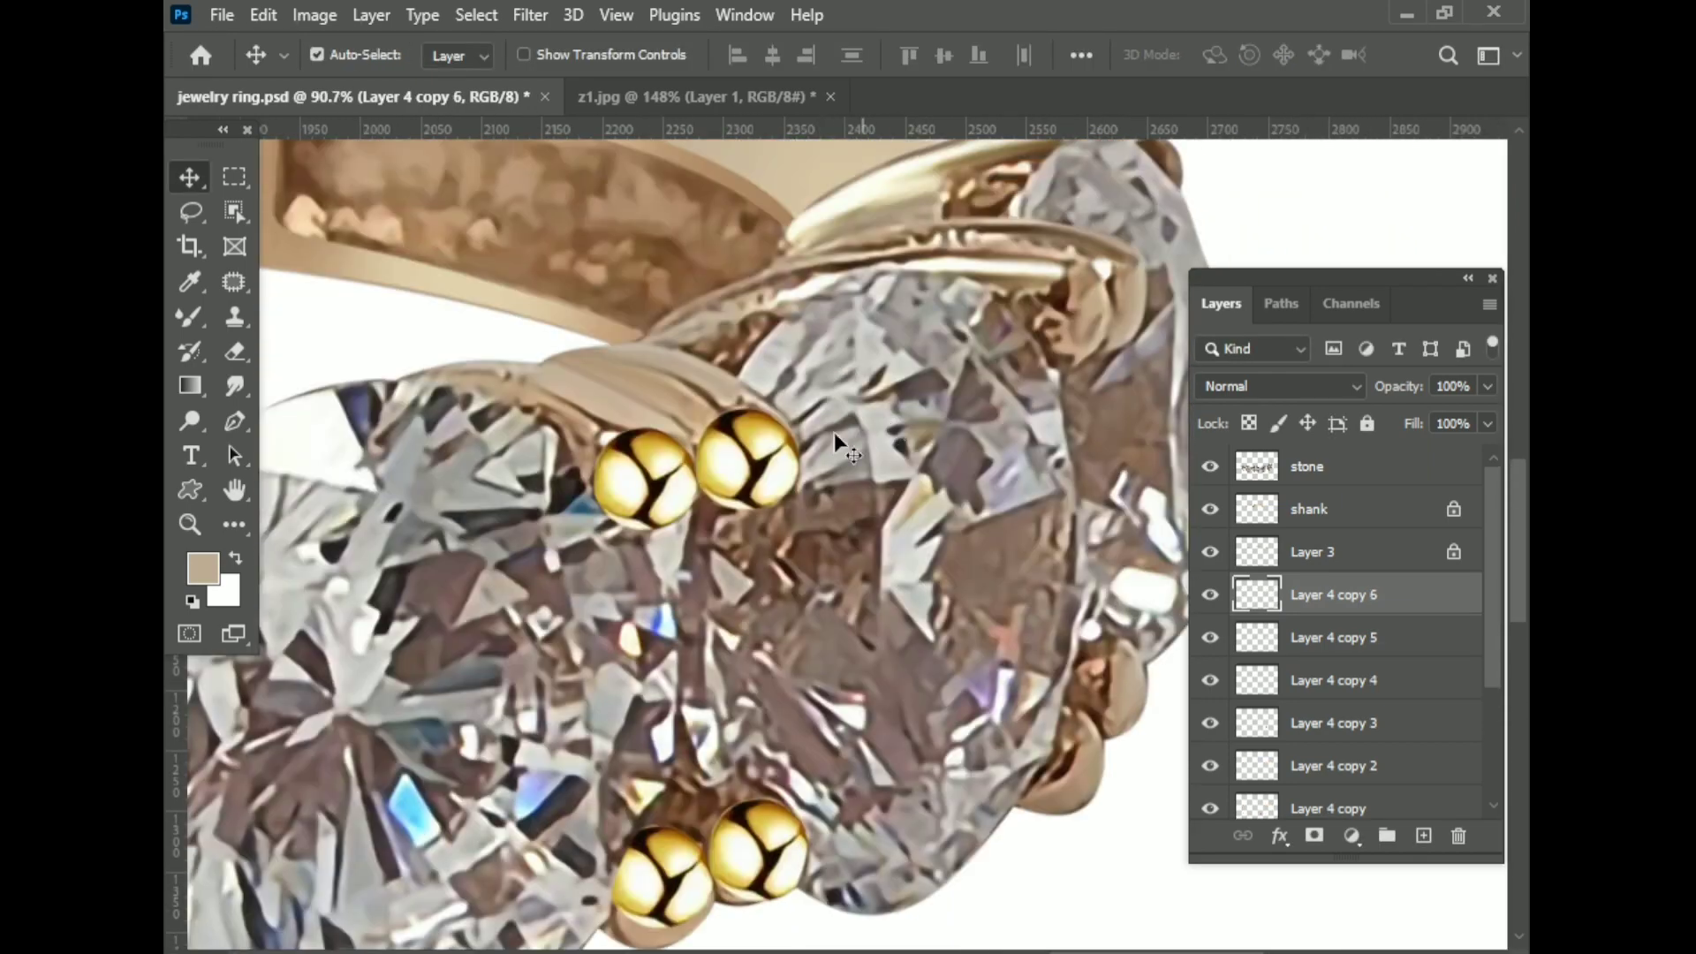
{"action": "left_click_drag", "start_coordinate": [747, 446], "coordinate": [1096, 305]}
{"action": "scroll", "coordinate": [1095, 304], "scroll_direction": "up", "scroll_amount": 2}
{"action": "scroll", "coordinate": [1160, 386], "scroll_direction": "down", "scroll_amount": 2}
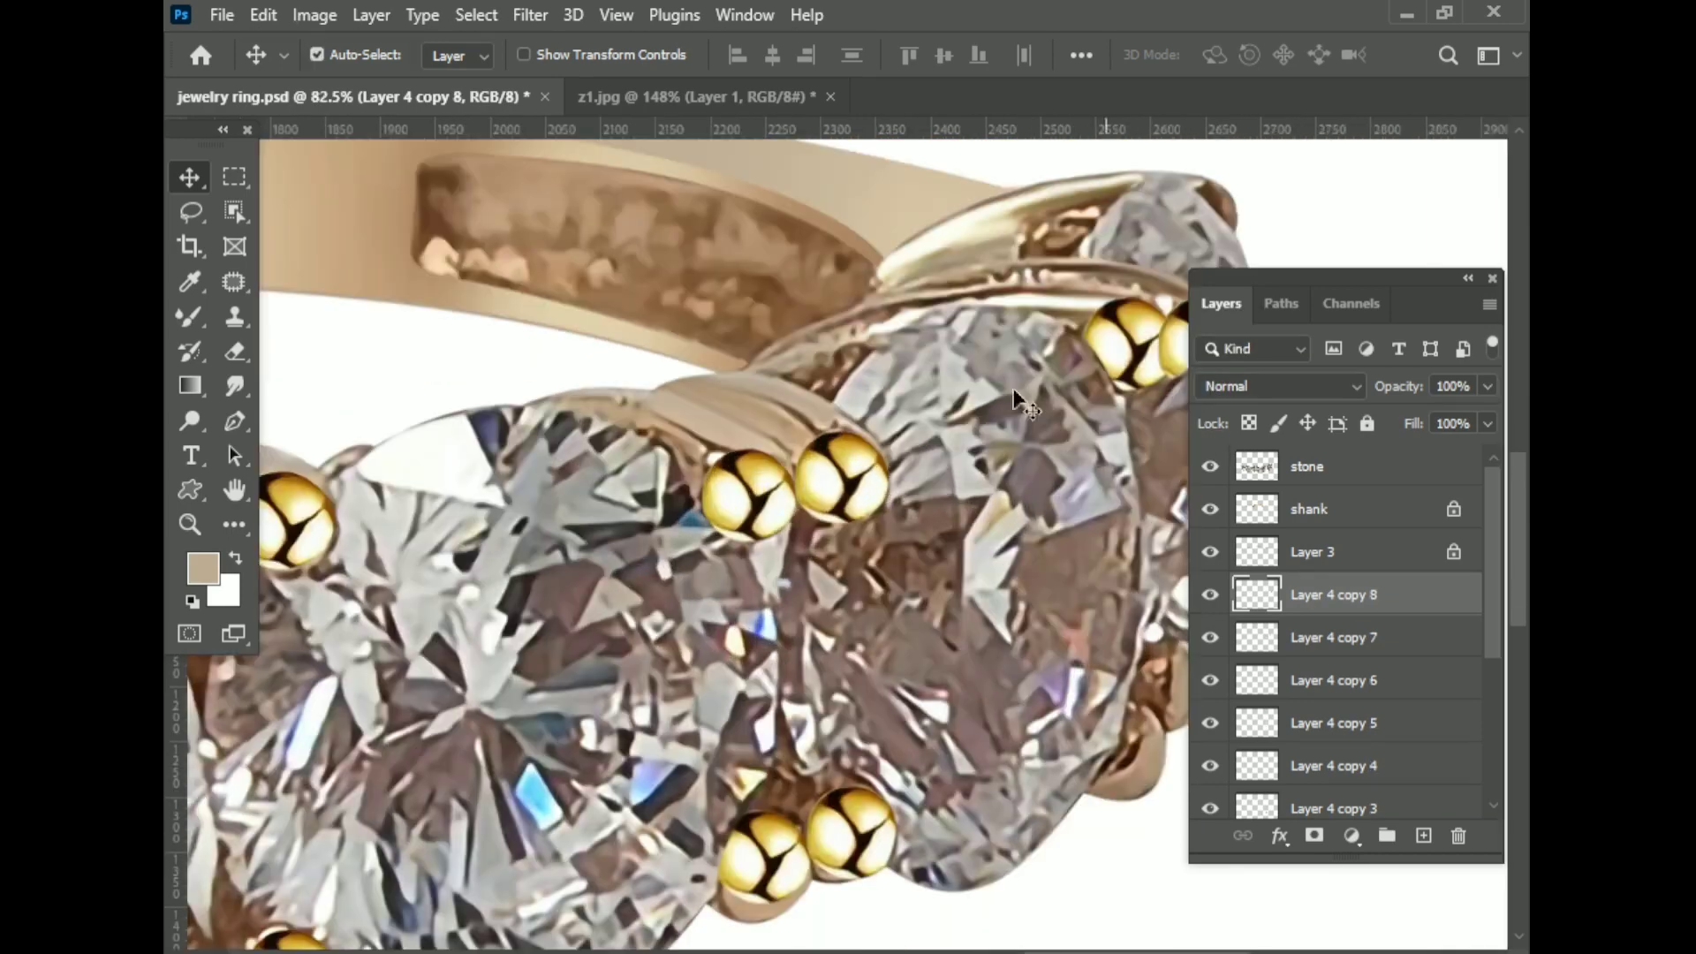
{"action": "scroll", "coordinate": [1060, 397], "scroll_direction": "up", "scroll_amount": 2}
{"action": "left_click_drag", "start_coordinate": [972, 442], "coordinate": [968, 331]}
- Duplicate a bead onto a lower prong, rotating it to match the prong angle
{"action": "scroll", "coordinate": [969, 330], "scroll_direction": "down", "scroll_amount": 3}
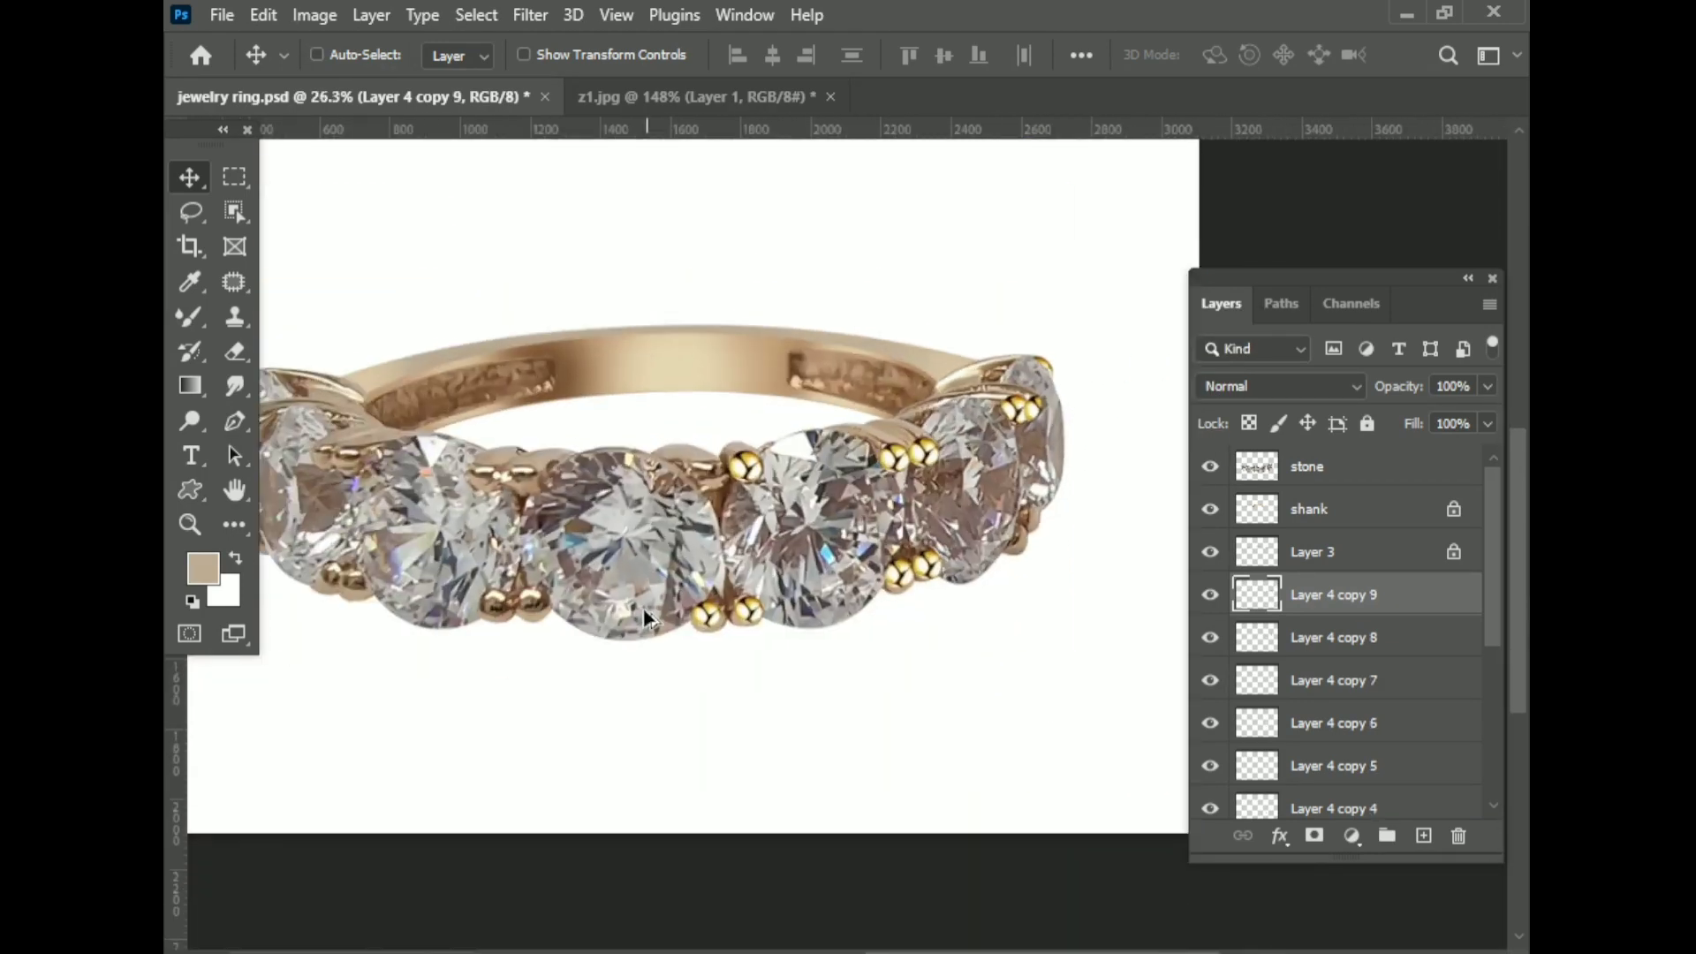
{"action": "scroll", "coordinate": [530, 530], "scroll_direction": "up", "scroll_amount": 2}
{"action": "left_click_drag", "start_coordinate": [415, 566], "coordinate": [441, 608]}
{"action": "scroll", "coordinate": [442, 608], "scroll_direction": "up", "scroll_amount": 2}
{"action": "key", "text": "ctrl+t"}
{"action": "left_click_drag", "start_coordinate": [682, 638], "coordinate": [707, 632]}
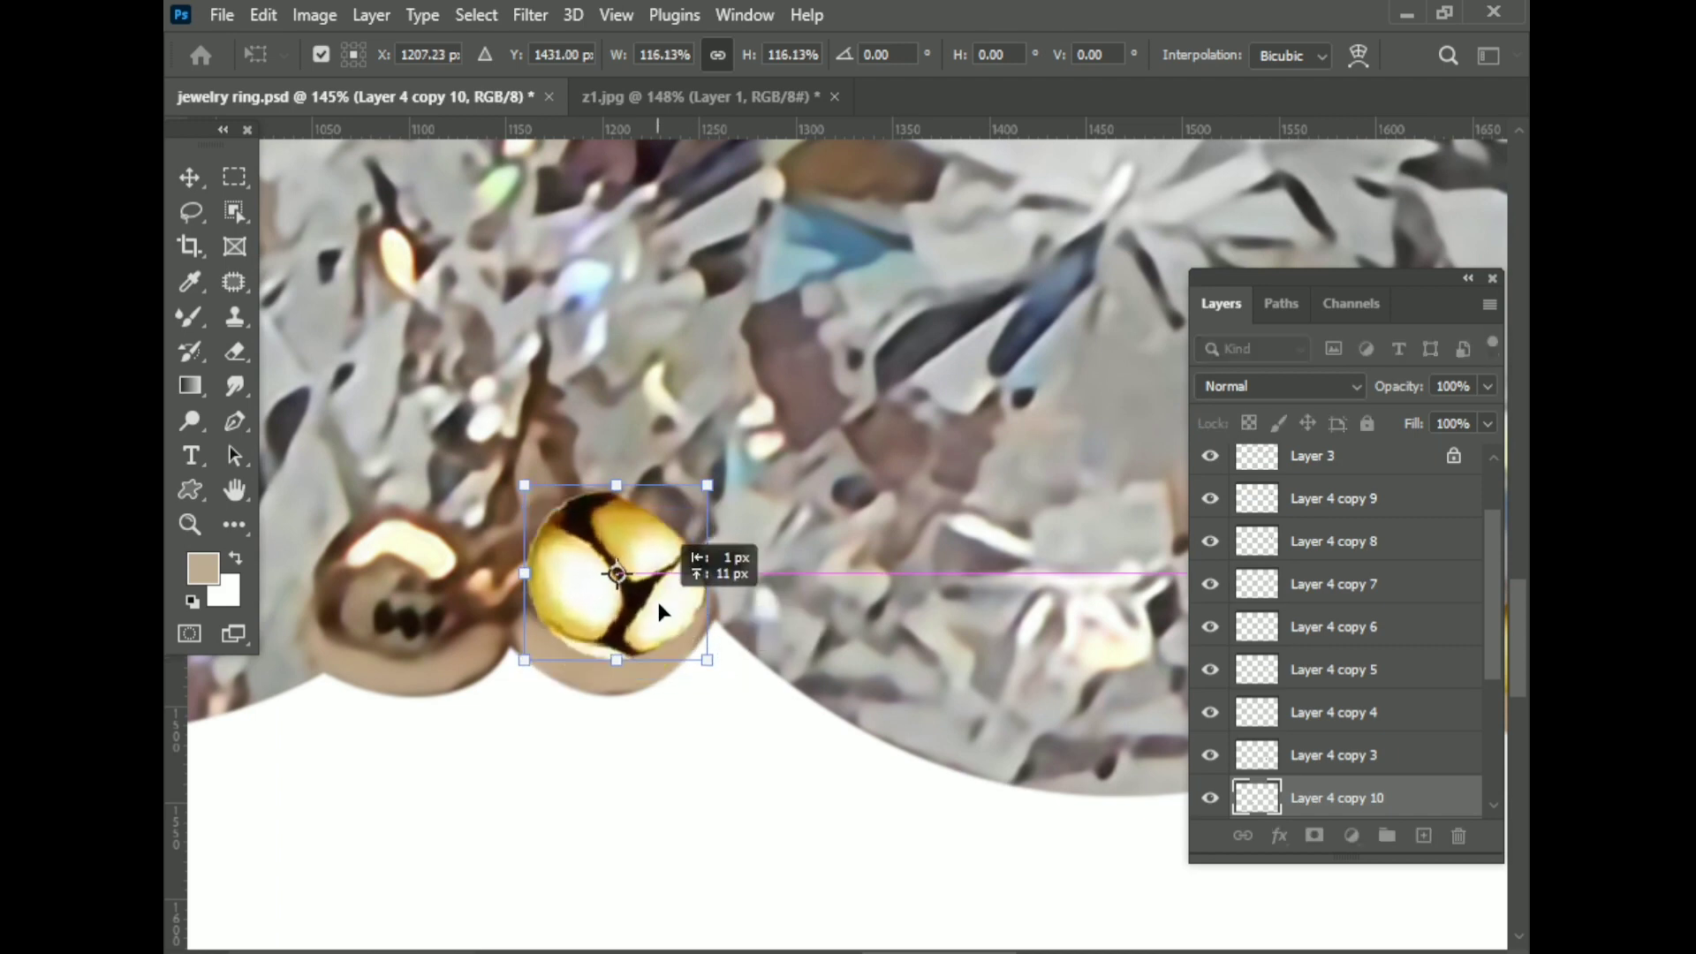
{"action": "key", "text": "Return"}
{"action": "scroll", "coordinate": [838, 594], "scroll_direction": "left", "scroll_amount": 3}
{"action": "mouse_move", "coordinate": [976, 539]}
{"action": "left_mouse_down"}
{"action": "mouse_move", "coordinate": [959, 556]}
{"action": "mouse_move", "coordinate": [751, 557]}
{"action": "left_mouse_up"}
- Warp a bead to fit its prong and copy it onto the neighbouring prong
{"action": "key", "text": "ctrl+t"}
{"action": "right_click", "coordinate": [981, 561]}
{"action": "left_click", "coordinate": [1043, 563]}
{"action": "key", "text": "Return"}
{"action": "scroll", "coordinate": [877, 590], "scroll_direction": "down", "scroll_amount": 3}
{"action": "scroll", "coordinate": [877, 590], "scroll_direction": "up", "scroll_amount": 2}
{"action": "mouse_move", "coordinate": [883, 583]}
{"action": "left_mouse_down"}
{"action": "mouse_move", "coordinate": [512, 579]}
{"action": "mouse_move", "coordinate": [742, 636]}
{"action": "left_mouse_up"}
{"action": "scroll", "coordinate": [513, 579], "scroll_direction": "up", "scroll_amount": 3}
- Shrink the left and right lower beads to fit their prongs
{"action": "key", "text": "ctrl+t"}
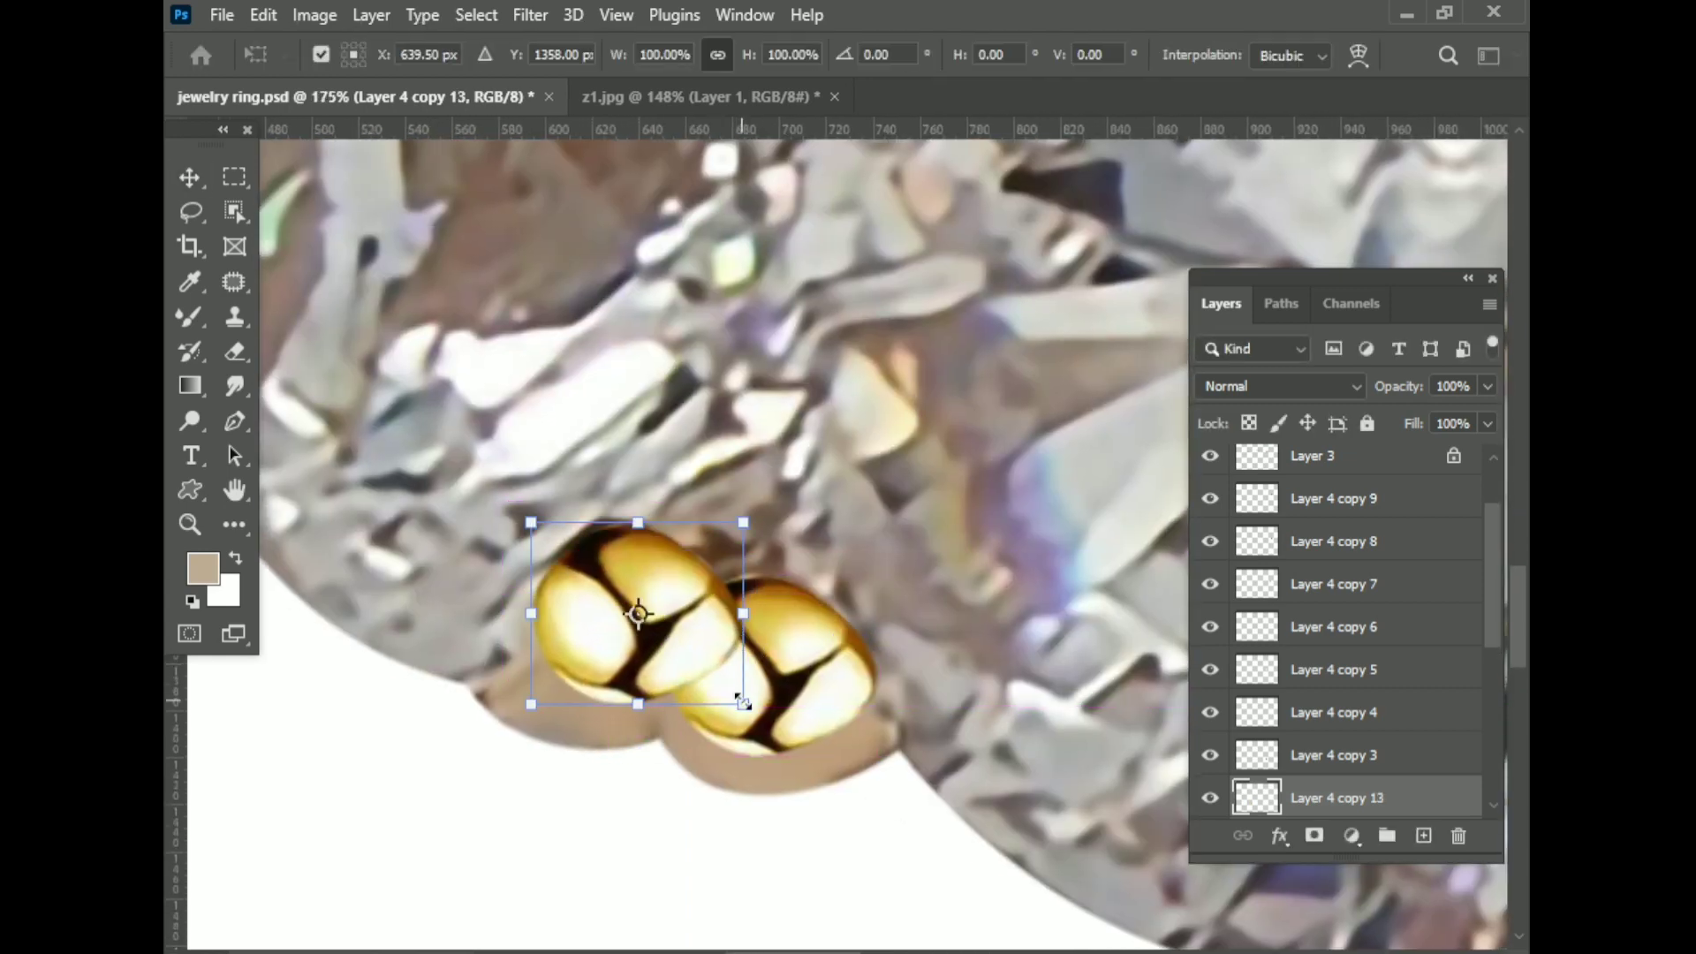
{"action": "left_click_drag", "start_coordinate": [745, 704], "coordinate": [676, 663]}
{"action": "key", "text": "Return"}
{"action": "key", "text": "alt+bracketleft"}
{"action": "key", "text": "ctrl+t"}
{"action": "left_click_drag", "start_coordinate": [666, 751], "coordinate": [702, 712]}
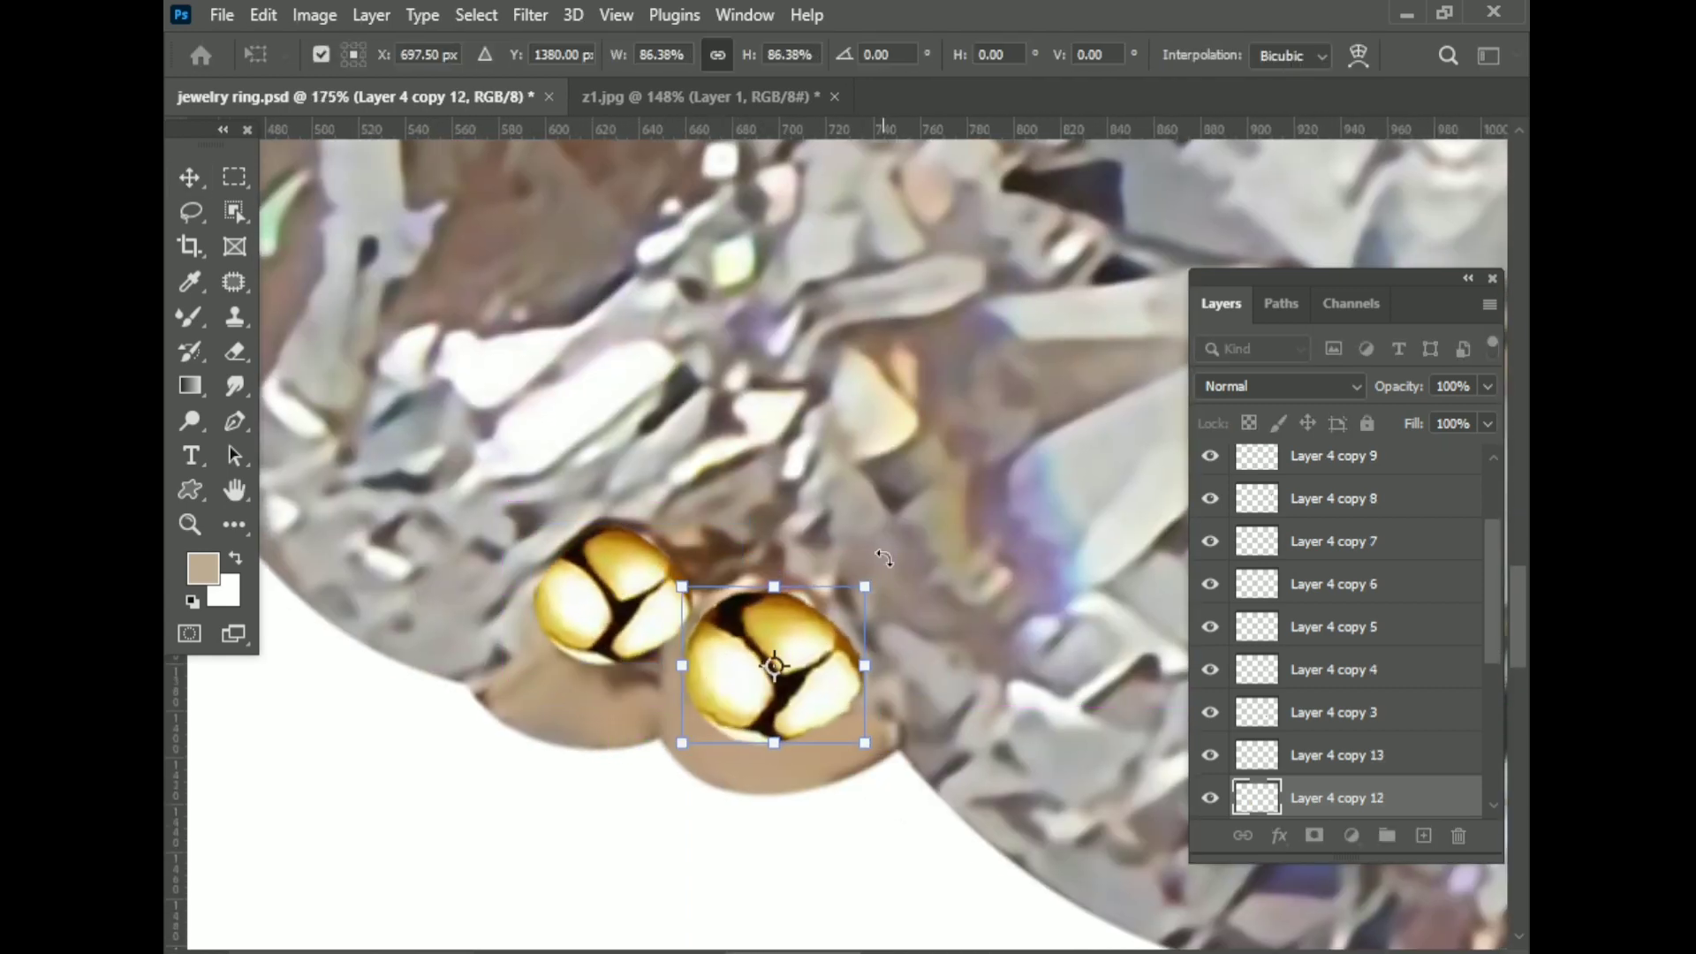
{"action": "key", "text": "Return"}
{"action": "scroll", "coordinate": [893, 613], "scroll_direction": "down", "scroll_amount": 4}
- Add more resized and rotated bead copies onto the prongs to the right
{"action": "left_click_drag", "start_coordinate": [893, 663], "coordinate": [570, 565]}
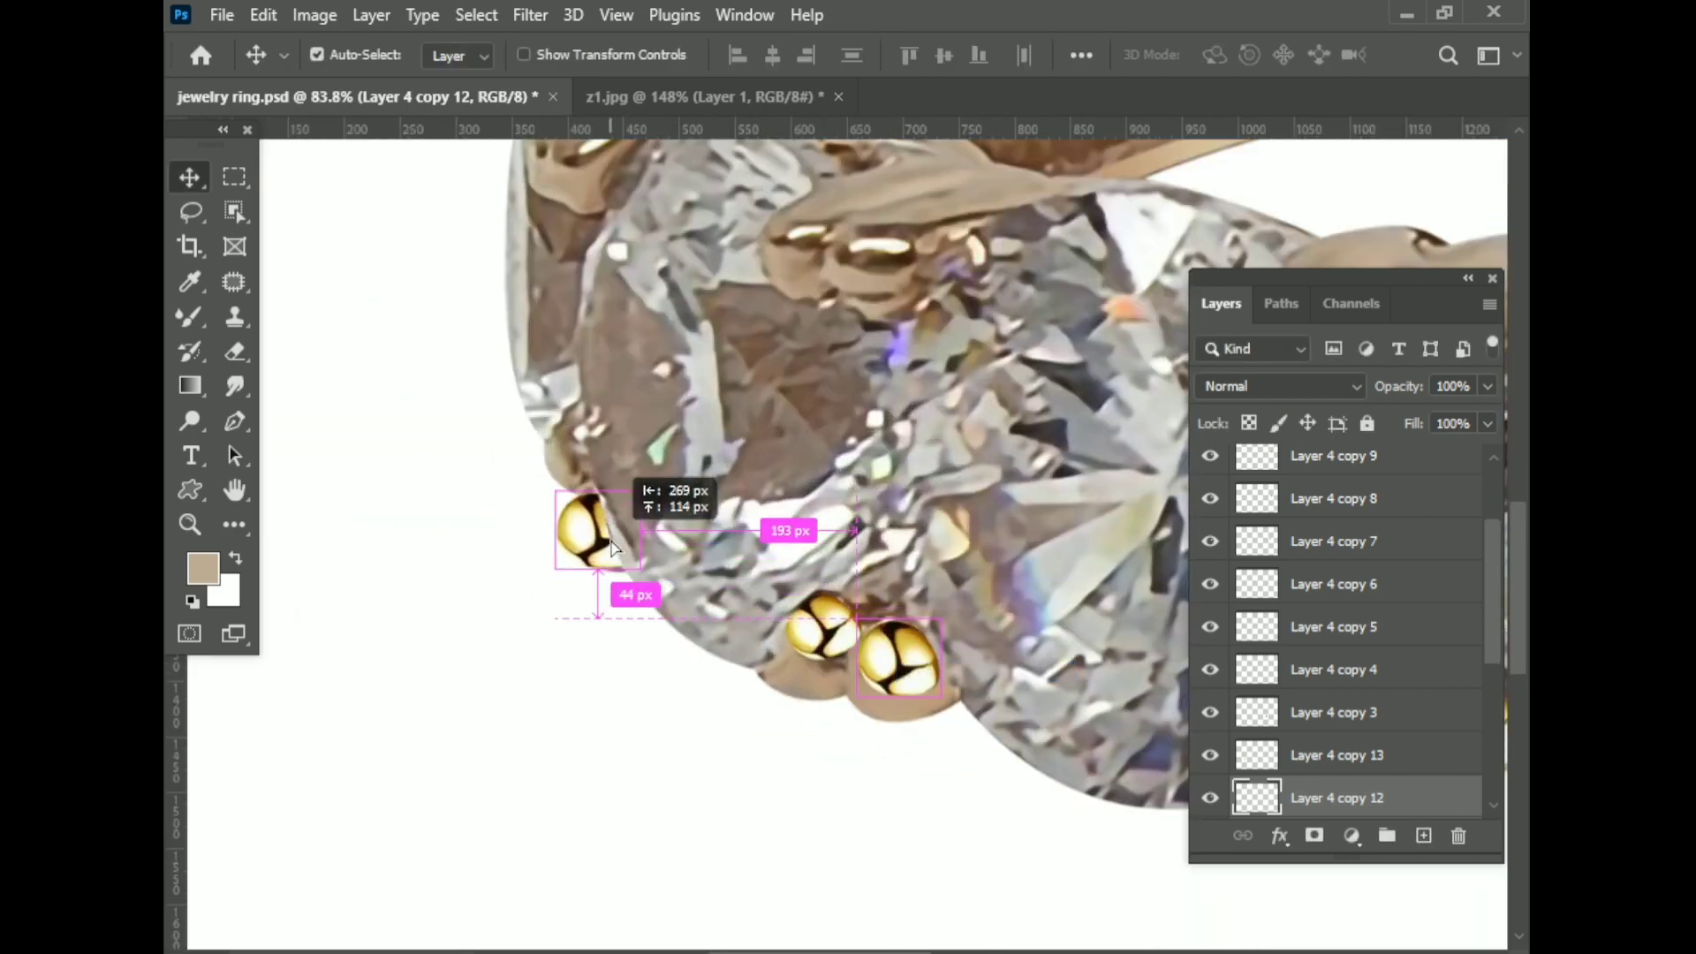
{"action": "scroll", "coordinate": [574, 566], "scroll_direction": "up", "scroll_amount": 2}
{"action": "scroll", "coordinate": [570, 565], "scroll_direction": "up", "scroll_amount": 2}
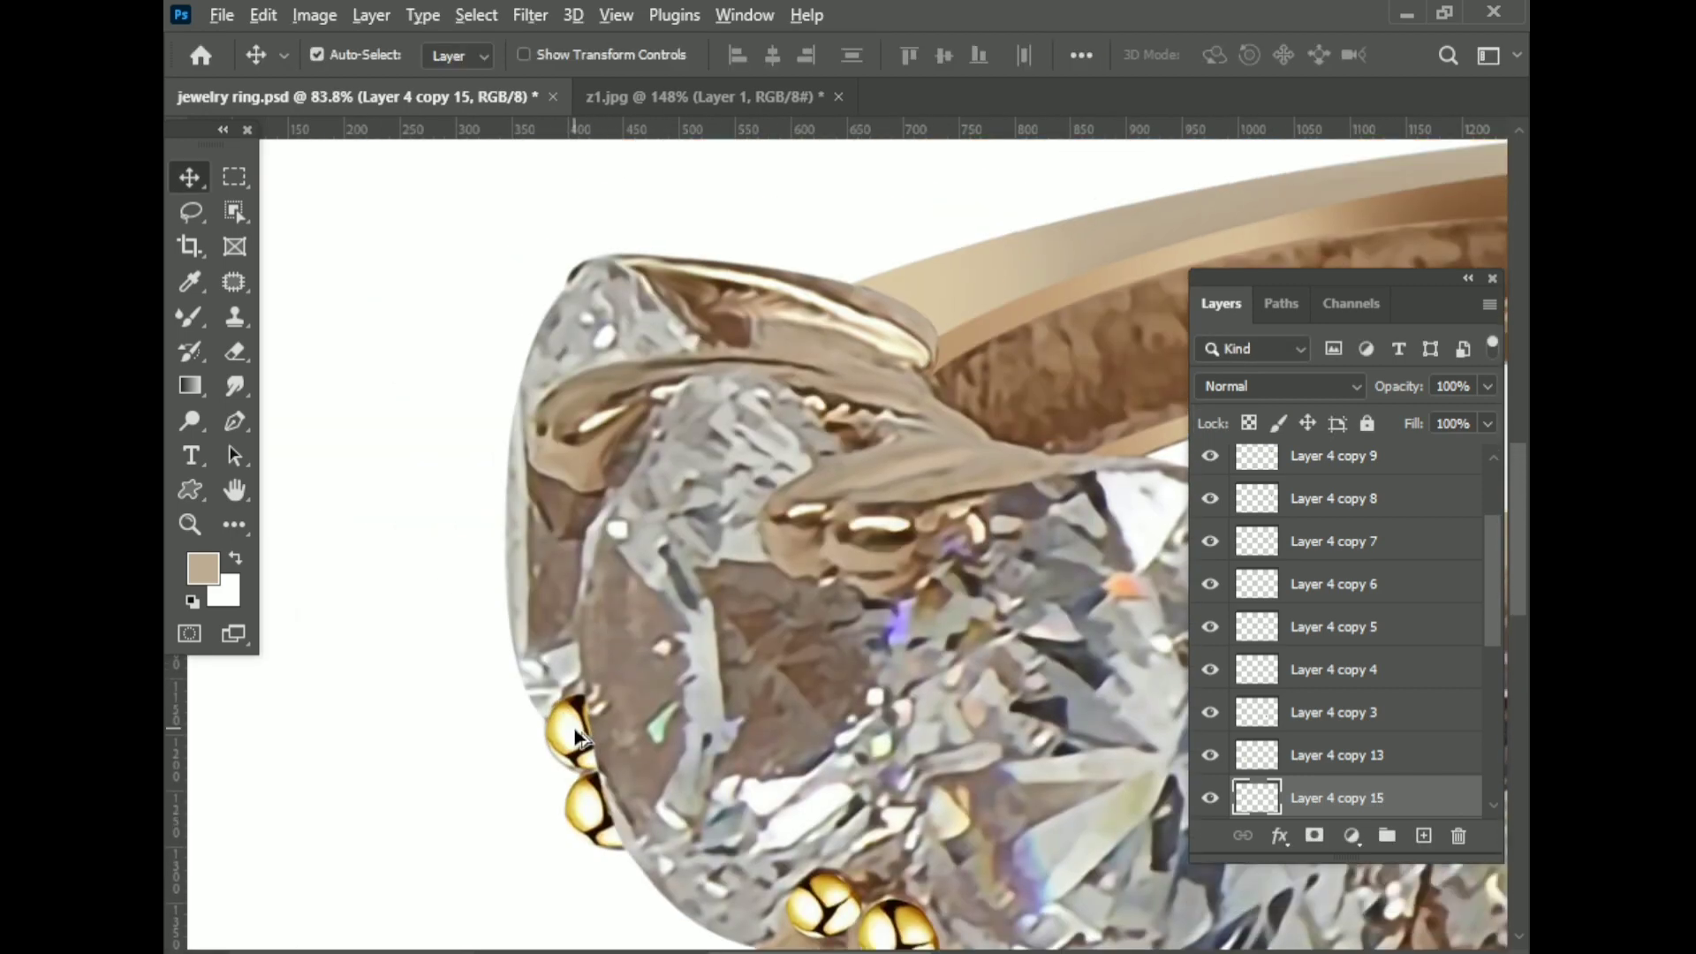
{"action": "mouse_move", "coordinate": [583, 742]}
{"action": "left_mouse_down", "text": "alt"}
{"action": "mouse_move", "coordinate": [556, 407]}
{"action": "mouse_move", "coordinate": [549, 471]}
{"action": "mouse_move", "coordinate": [551, 455]}
{"action": "mouse_move", "coordinate": [786, 549]}
{"action": "mouse_move", "coordinate": [837, 538]}
{"action": "left_mouse_up", "text": "alt"}
{"action": "key", "text": "ctrl+t"}
{"action": "key", "text": "Return"}
{"action": "scroll", "coordinate": [565, 459], "scroll_direction": "down", "scroll_amount": 3}
{"action": "scroll", "coordinate": [565, 459], "scroll_direction": "up", "scroll_amount": 1}
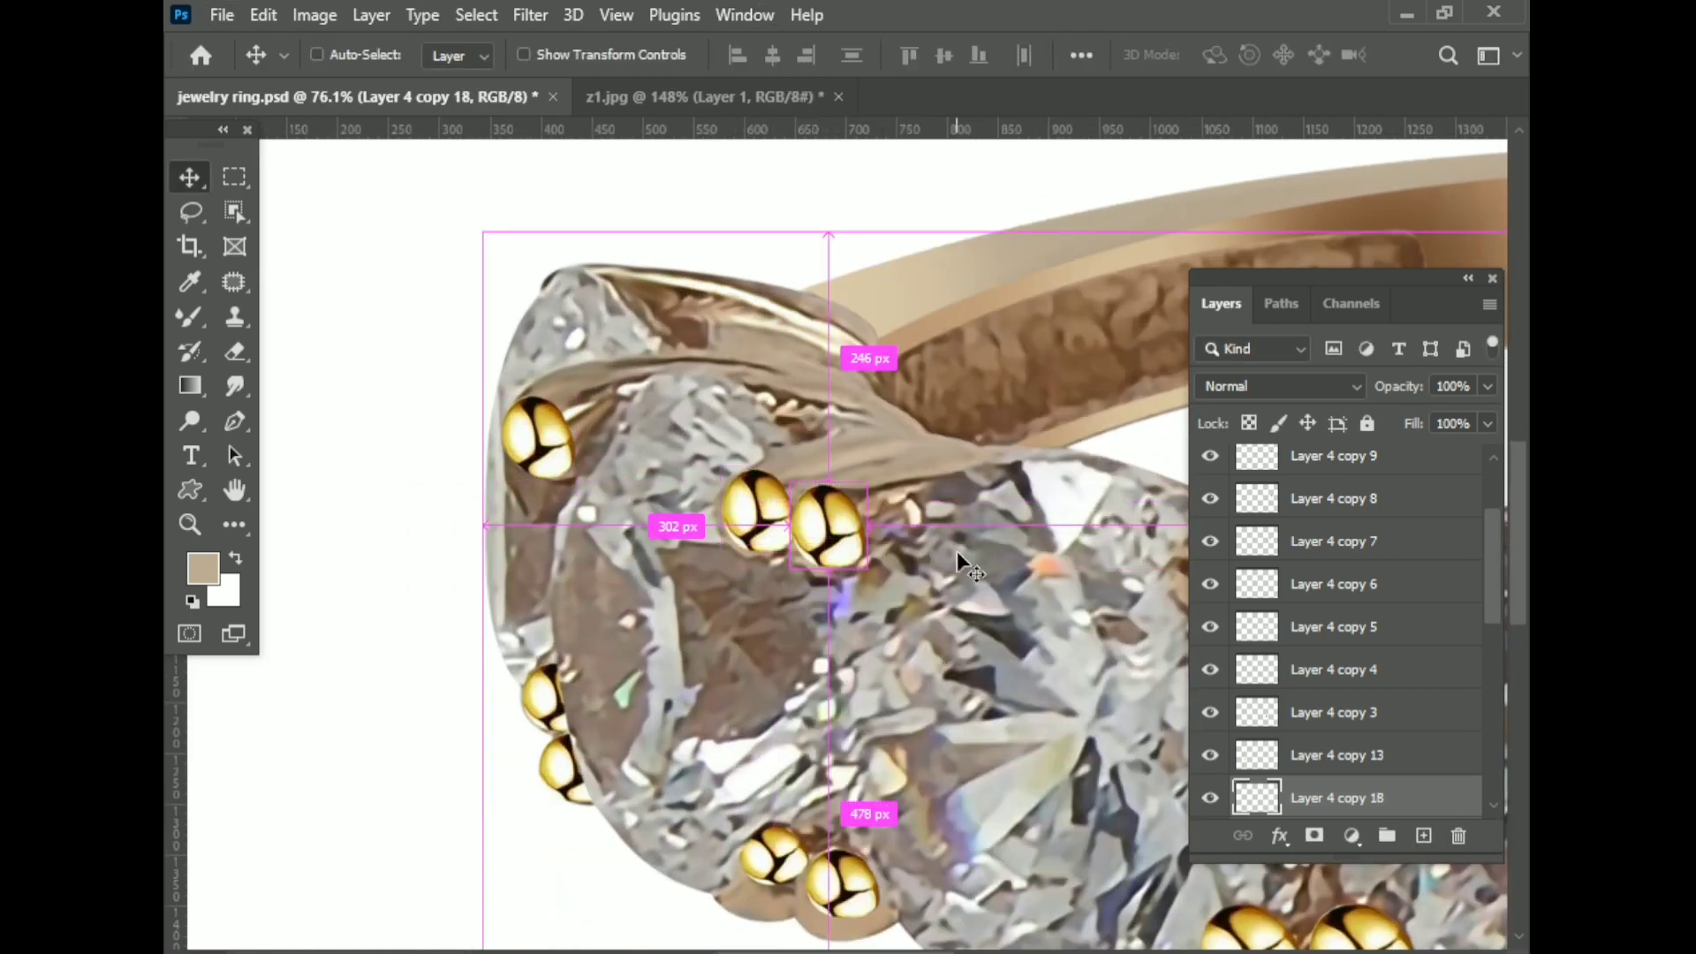
{"action": "key", "text": "ctrl+t"}
{"action": "left_click_drag", "start_coordinate": [880, 445], "coordinate": [906, 470]}
{"action": "key", "text": "Return"}
{"action": "scroll", "coordinate": [907, 472], "scroll_direction": "down", "scroll_amount": 5}
{"action": "scroll", "coordinate": [795, 712], "scroll_direction": "up", "scroll_amount": 3}
- Select the Layer 4 copy 10 bead and place copies on the remaining prongs
{"action": "right_click", "coordinate": [795, 713]}
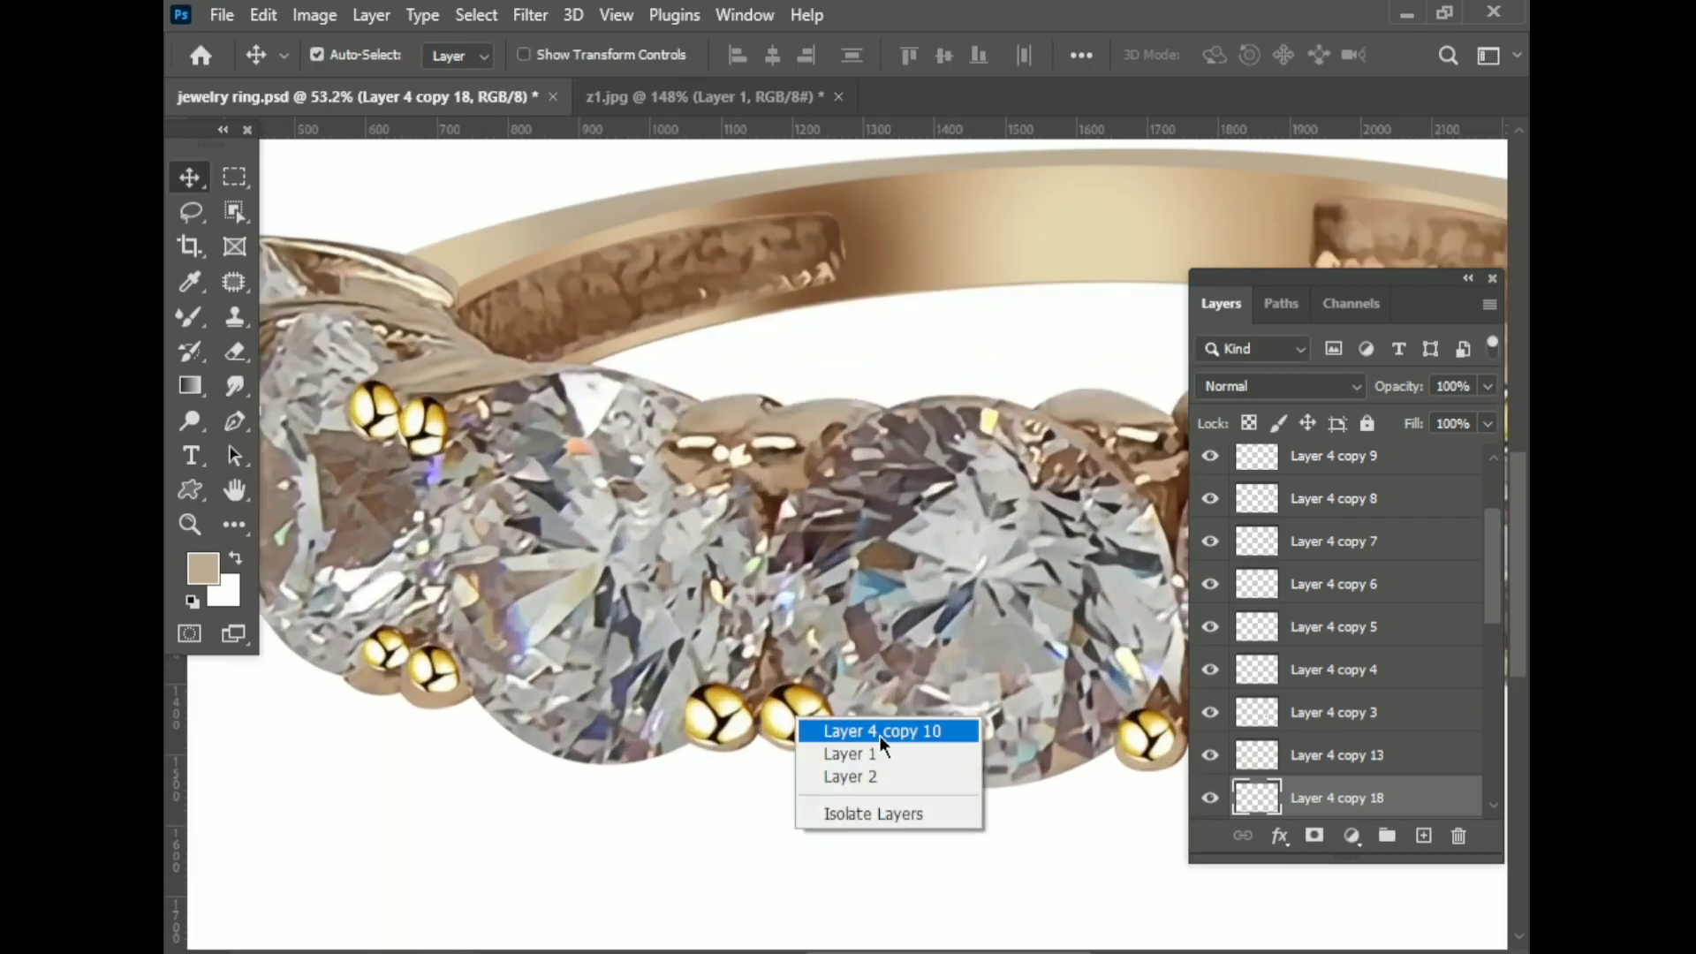
{"action": "left_click", "coordinate": [878, 735]}
{"action": "left_click_drag", "start_coordinate": [759, 468], "coordinate": [704, 468], "text": "alt"}
{"action": "scroll", "coordinate": [789, 512], "scroll_direction": "up", "scroll_amount": 5}
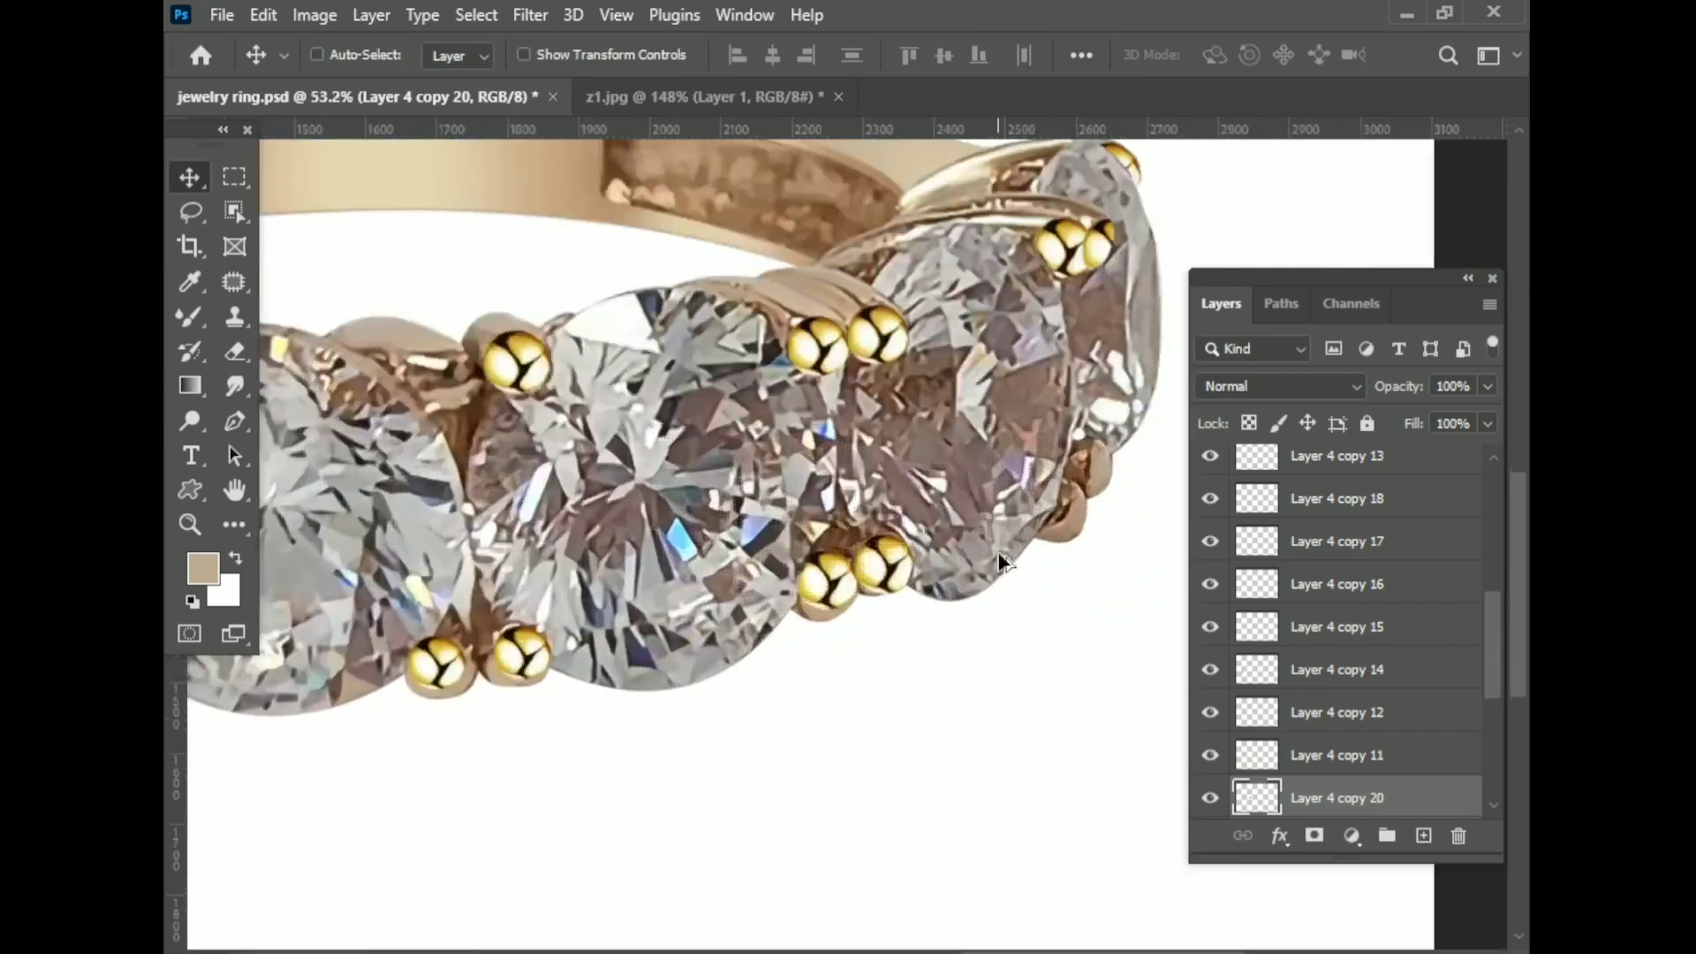
{"action": "mouse_move", "coordinate": [1027, 496]}
{"action": "left_mouse_down"}
{"action": "mouse_move", "coordinate": [1144, 521]}
{"action": "mouse_move", "coordinate": [1152, 463]}
{"action": "left_mouse_up"}
{"action": "scroll", "coordinate": [1148, 526], "scroll_direction": "up", "scroll_amount": 1}
{"action": "scroll", "coordinate": [943, 447], "scroll_direction": "down", "scroll_amount": 3}
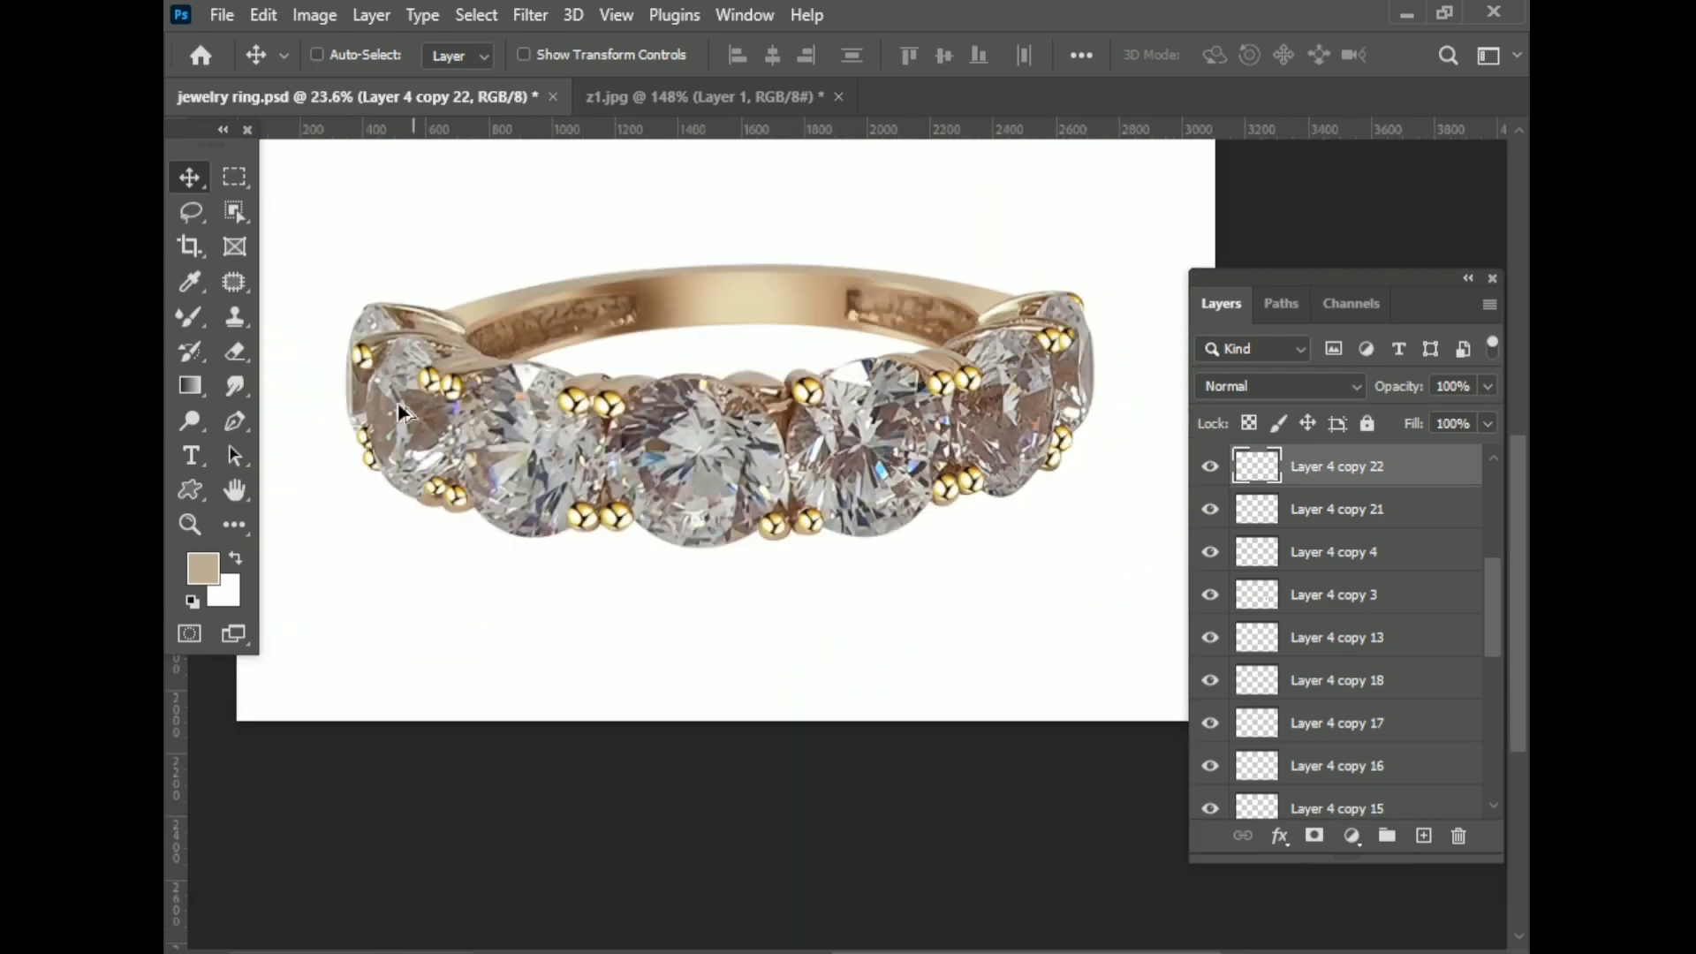
{"action": "scroll", "coordinate": [944, 447], "scroll_direction": "down", "scroll_amount": 1}
{"action": "scroll", "coordinate": [944, 447], "scroll_direction": "down", "scroll_amount": 1}
{"action": "scroll", "coordinate": [1328, 621], "scroll_direction": "up", "scroll_amount": 4}
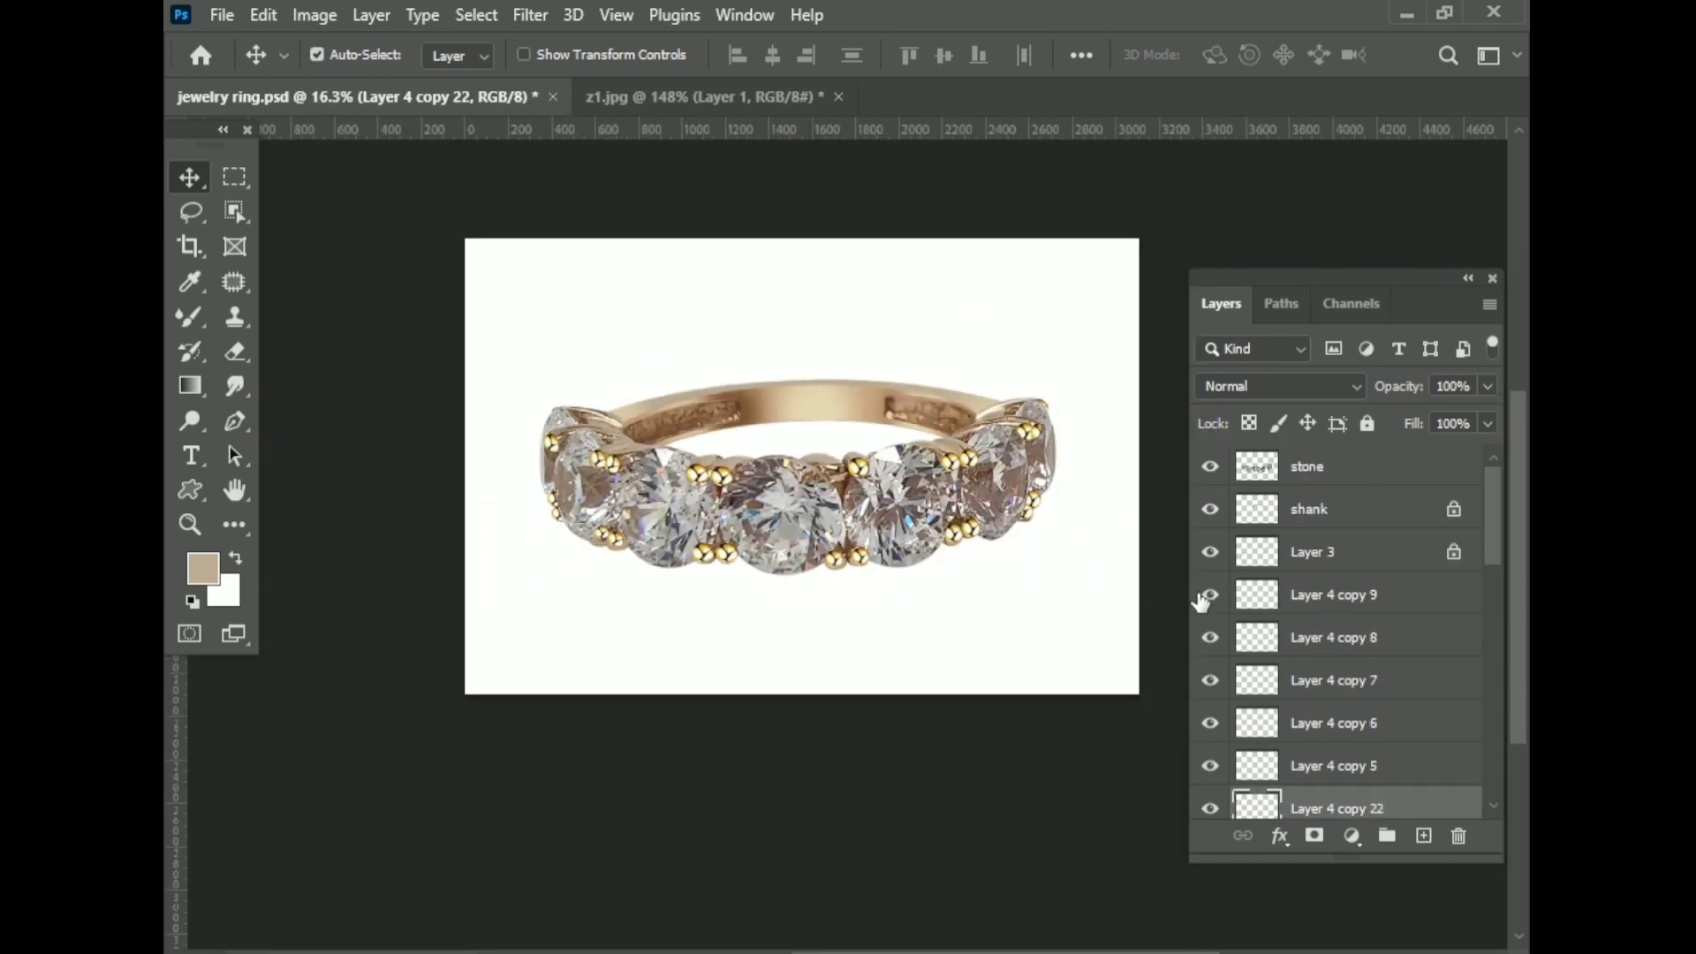
- Merge all bead layers, duplicate the result, hide the original, and give the copy a hide-all mask
{"action": "left_click", "coordinate": [1325, 594]}
{"action": "scroll", "coordinate": [1355, 643], "scroll_direction": "down", "scroll_amount": 3}
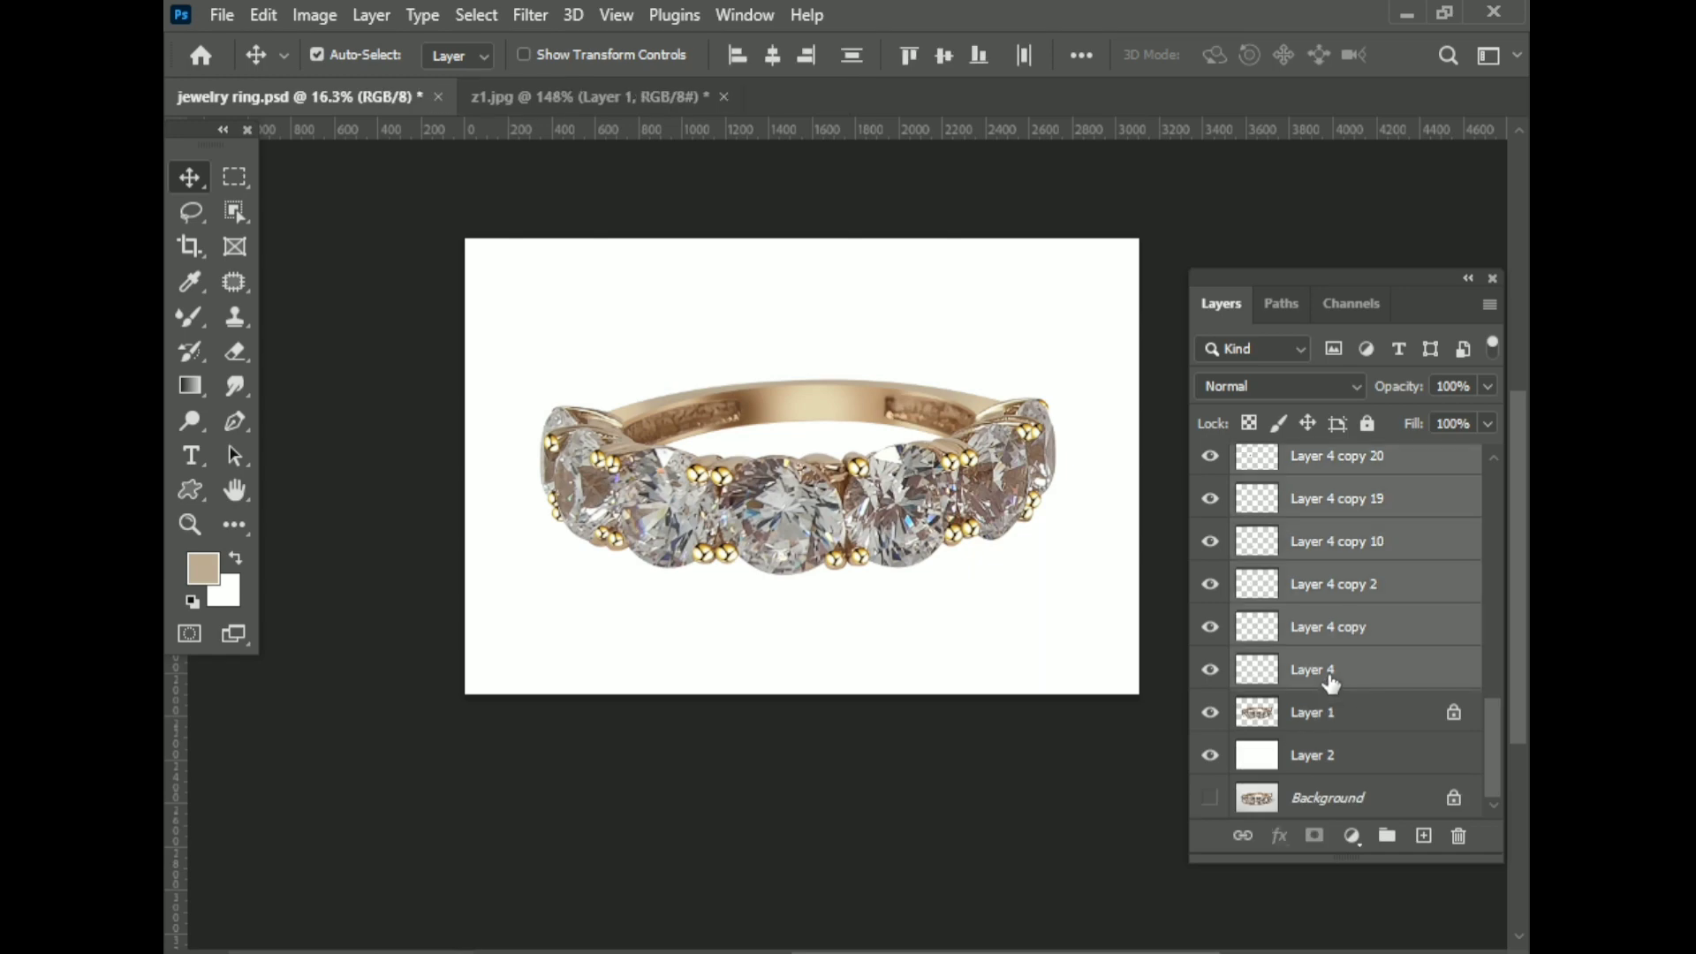
{"action": "left_click", "coordinate": [1325, 671], "text": "shift"}
{"action": "key", "text": "ctrl+e"}
{"action": "scroll", "coordinate": [966, 625], "scroll_direction": "up", "scroll_amount": 1}
{"action": "key", "text": "ctrl+j"}
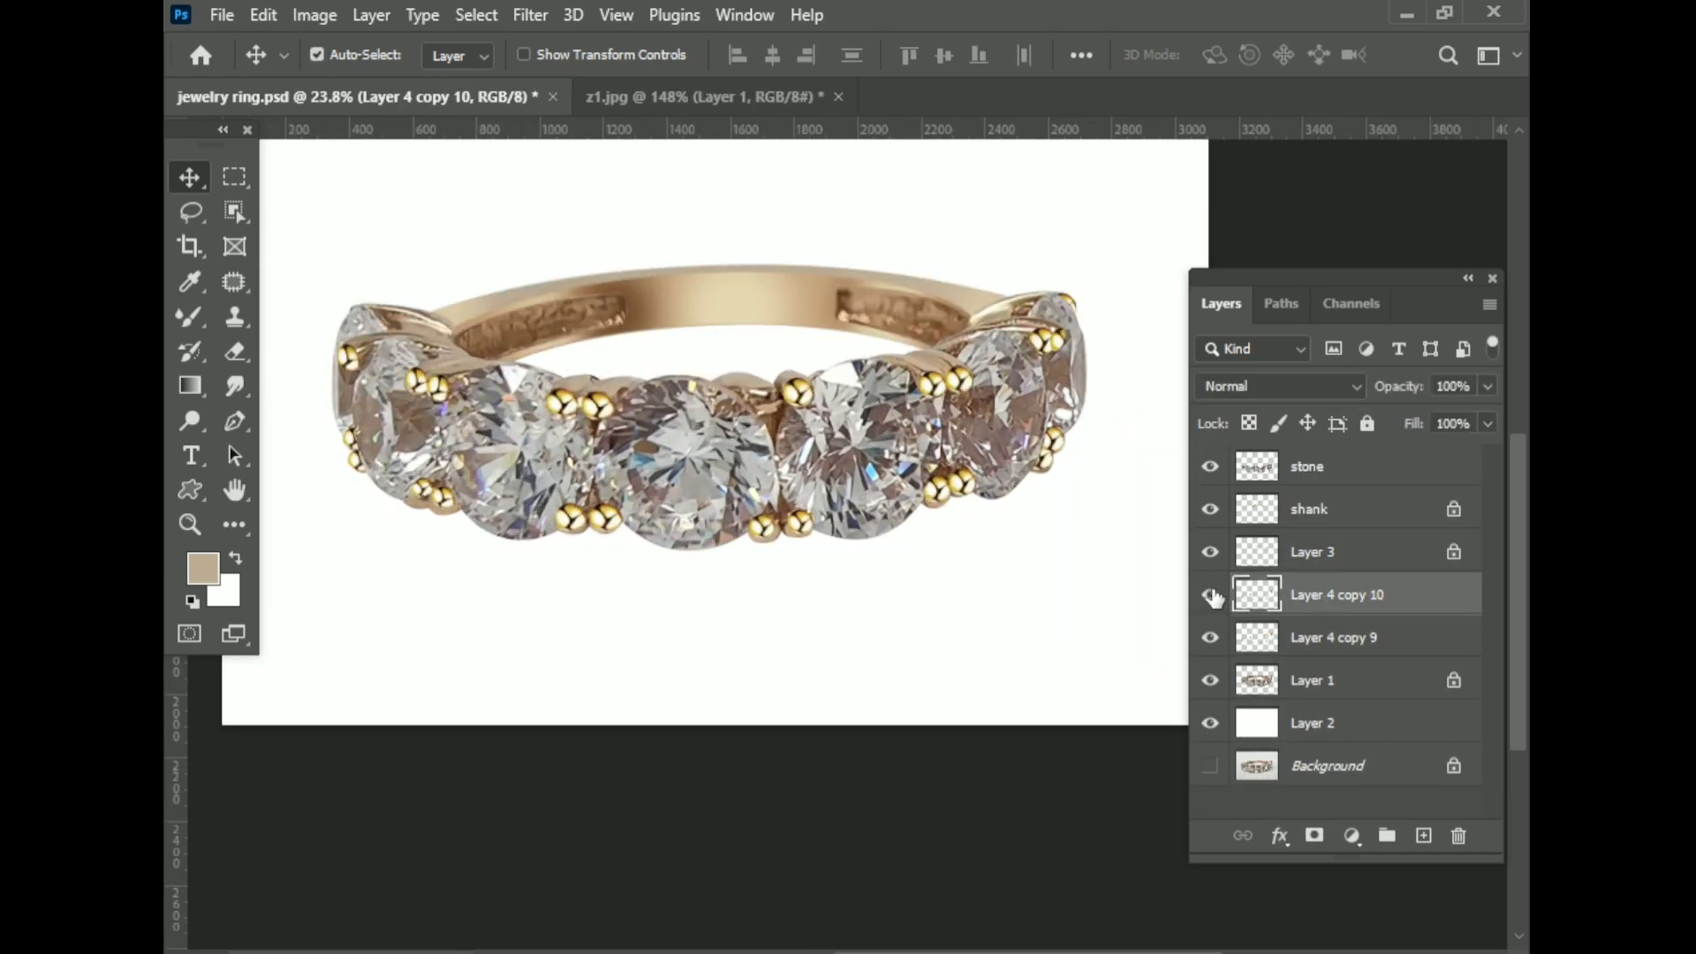
{"action": "left_click", "coordinate": [1210, 637]}
{"action": "scroll", "coordinate": [933, 546], "scroll_direction": "up", "scroll_amount": 3}
{"action": "left_click", "coordinate": [1315, 836], "text": "alt"}
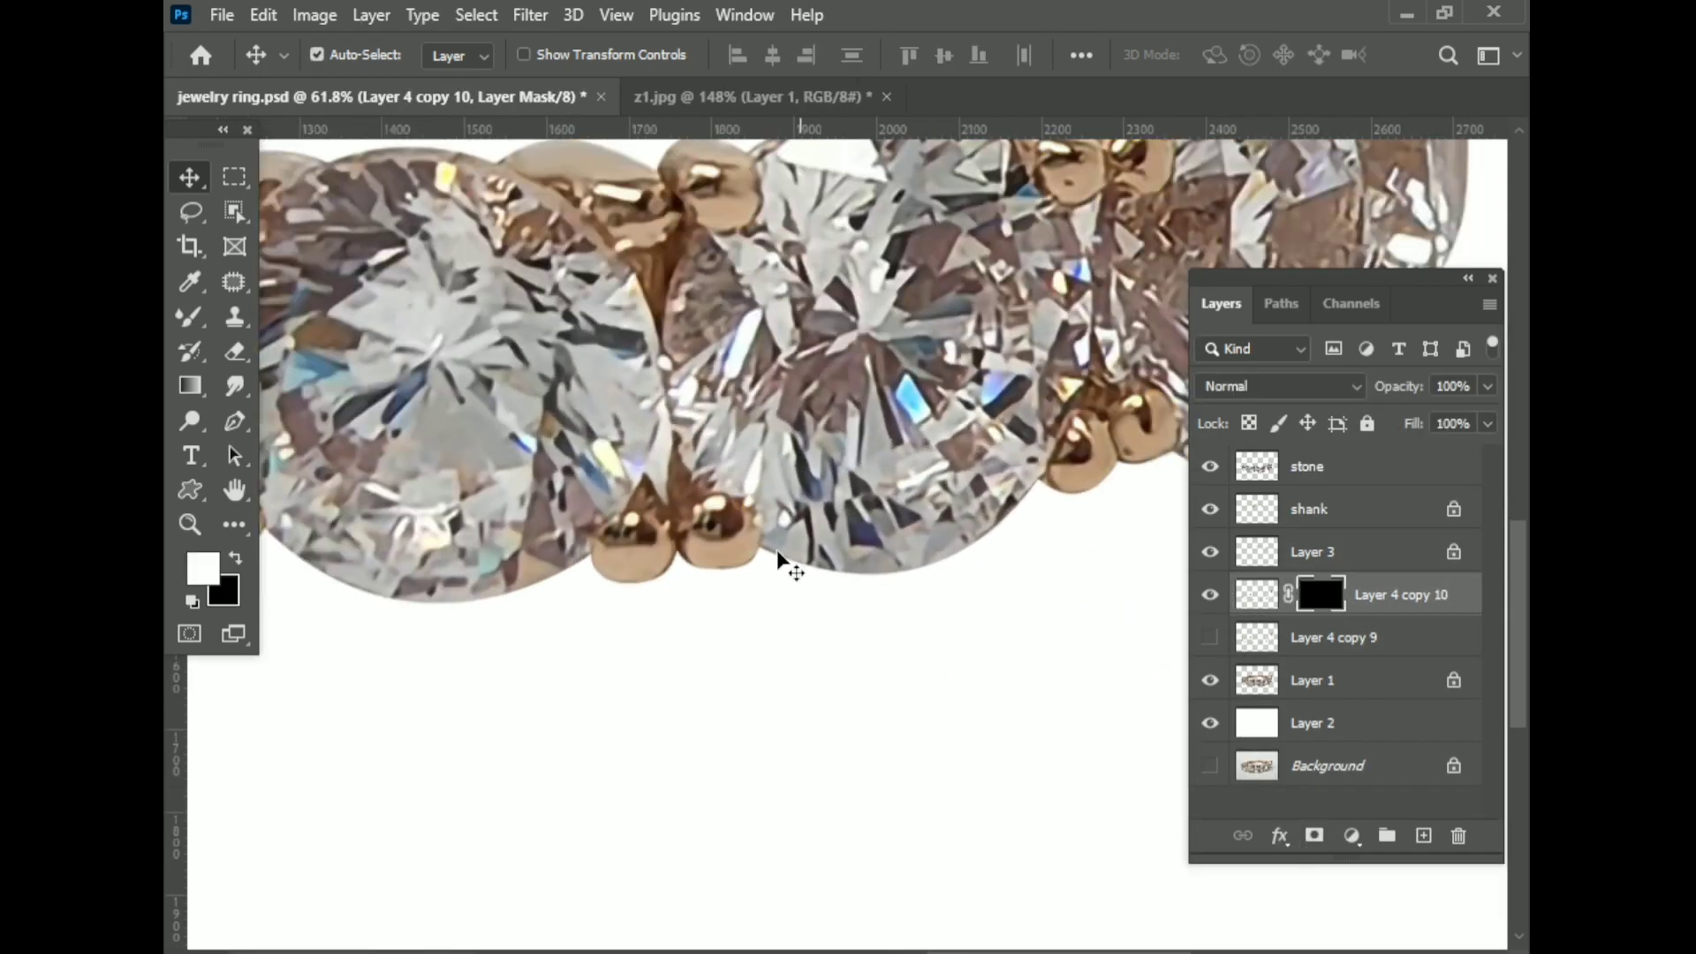
- Paint Layer 4 copy 10's mask with the soft brush to reveal gold beads on the lower prongs
{"action": "left_click", "coordinate": [190, 316]}
{"action": "scroll", "coordinate": [745, 403], "scroll_direction": "up", "scroll_amount": 2}
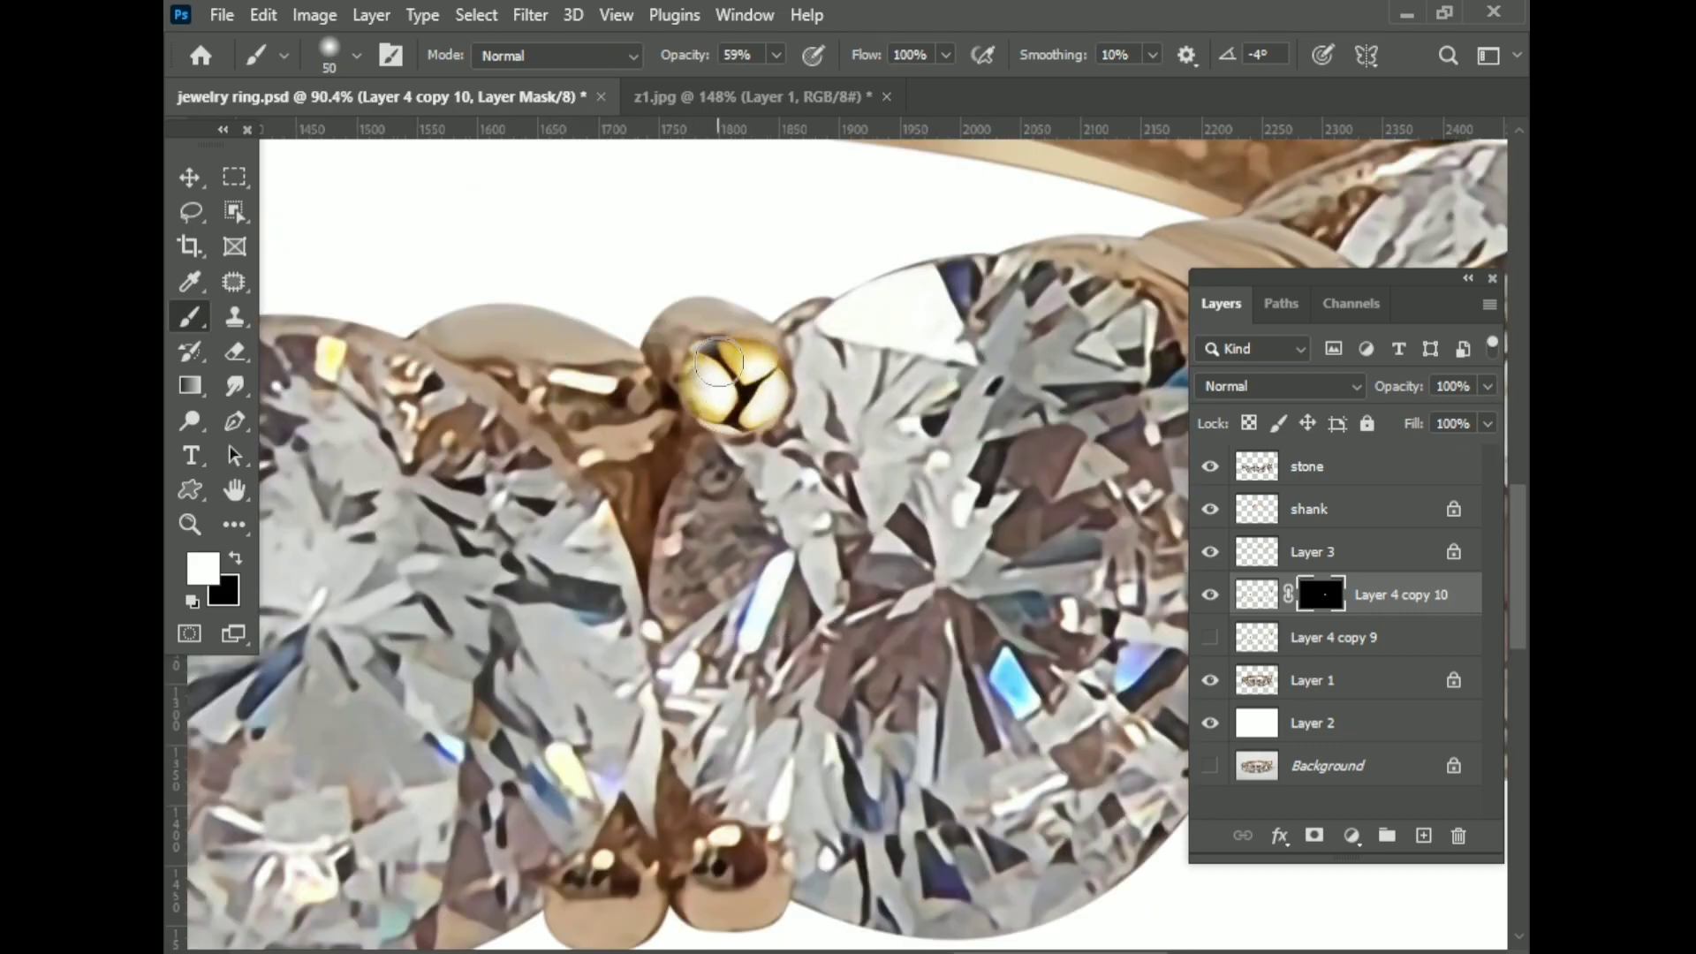
{"action": "scroll", "coordinate": [690, 403], "scroll_direction": "down", "scroll_amount": 2}
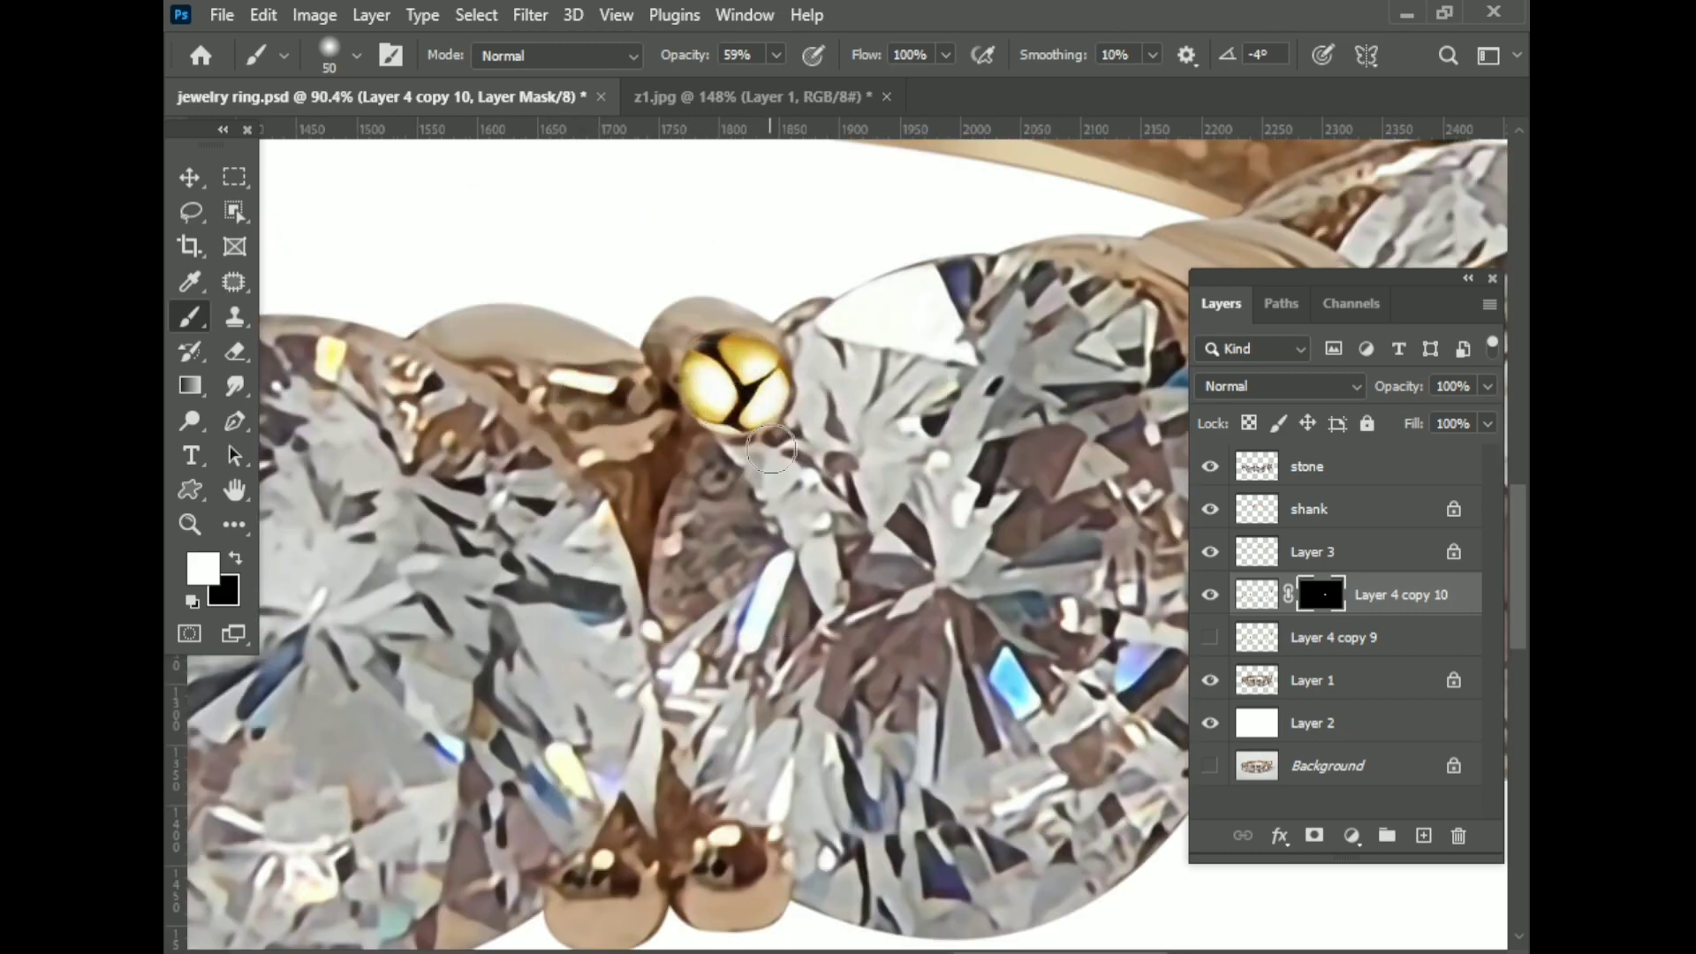
{"action": "scroll", "coordinate": [697, 415], "scroll_direction": "down", "scroll_amount": 2}
{"action": "scroll", "coordinate": [741, 535], "scroll_direction": "up", "scroll_amount": 5}
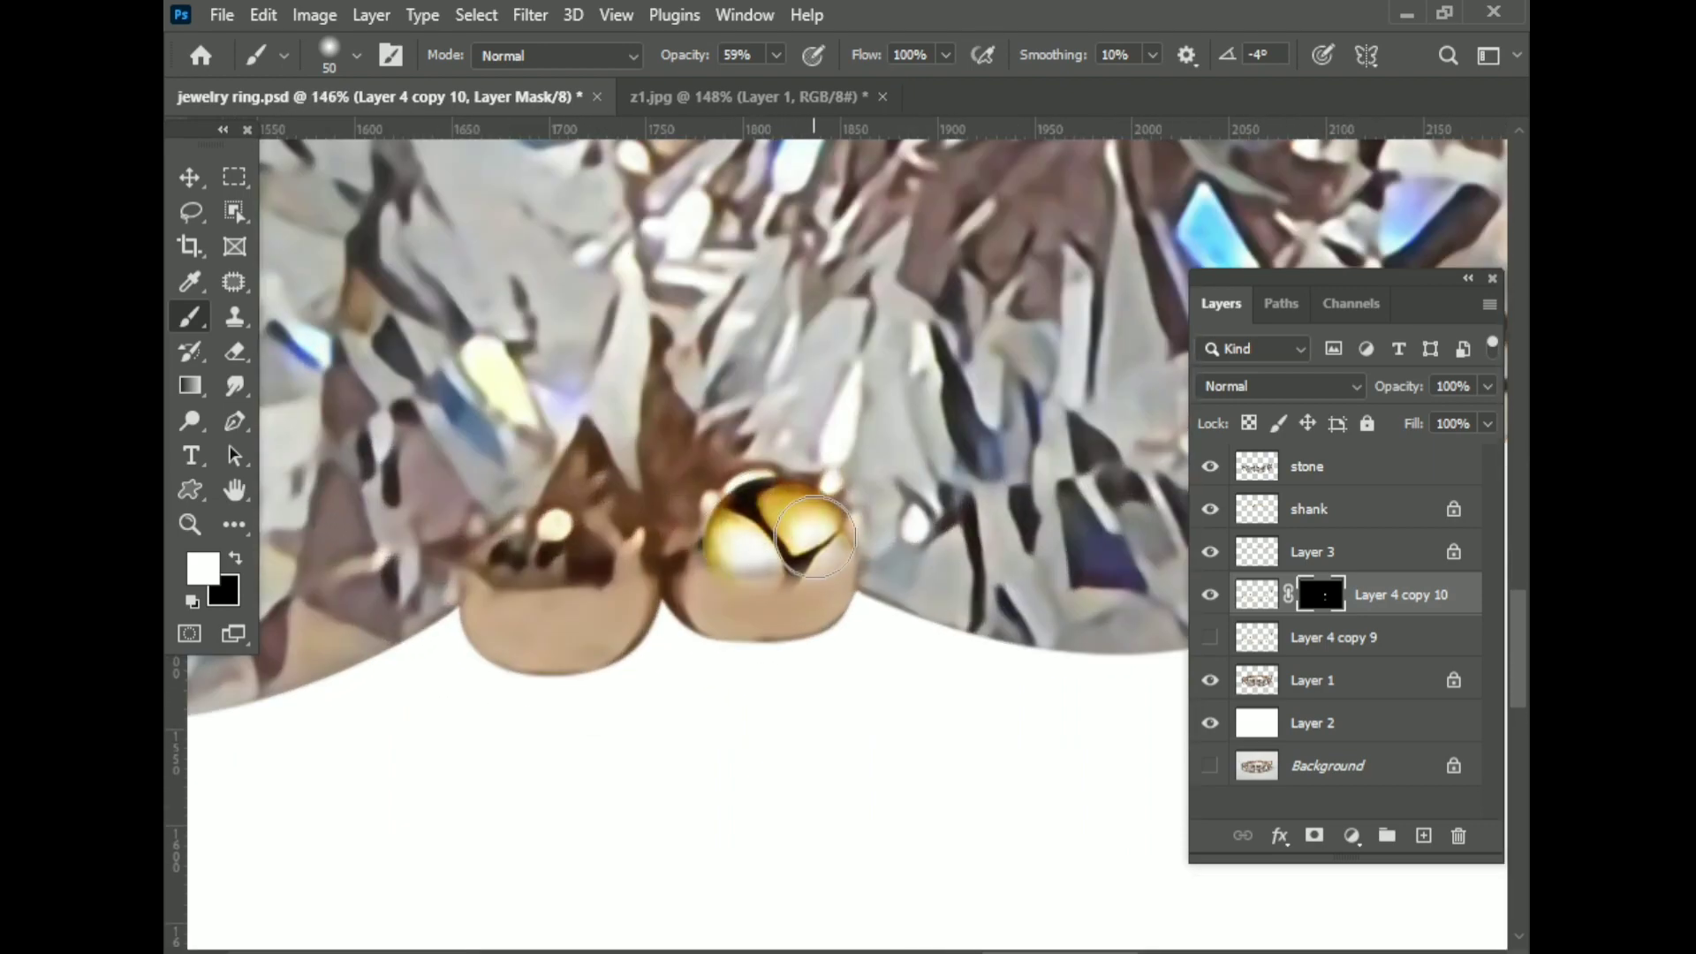
{"action": "left_click_drag", "start_coordinate": [815, 539], "coordinate": [734, 543]}
{"action": "left_click_drag", "start_coordinate": [610, 562], "coordinate": [501, 606]}
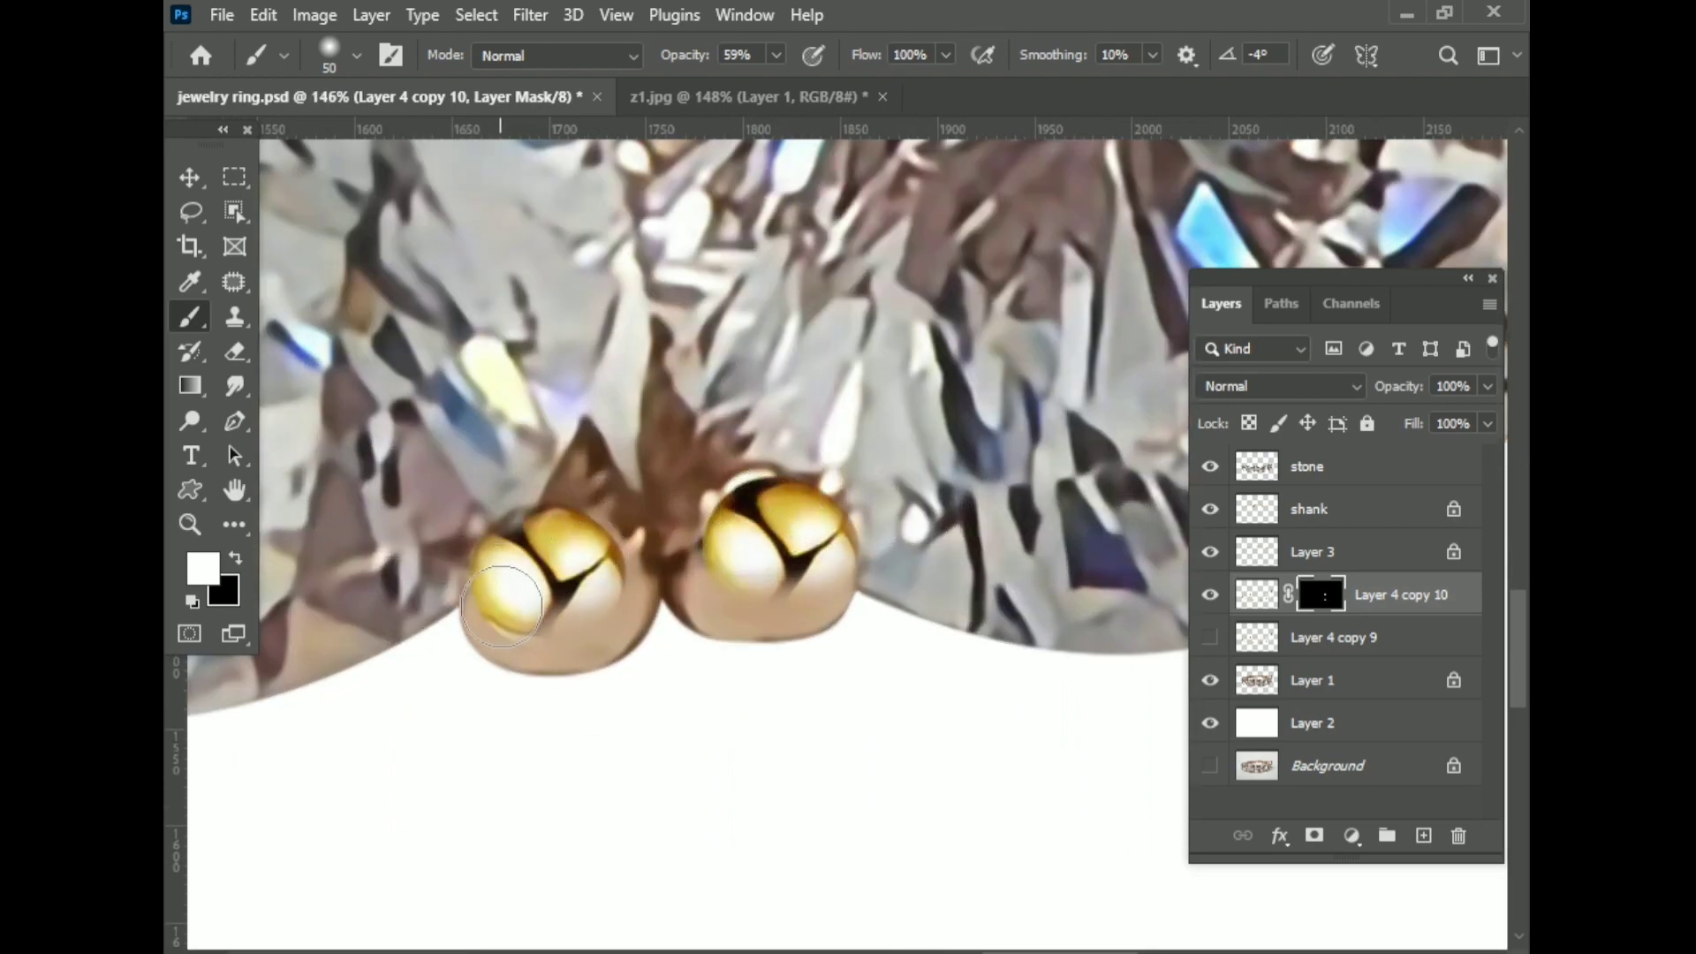
{"action": "scroll", "coordinate": [501, 606], "scroll_direction": "down", "scroll_amount": 3}
{"action": "scroll", "coordinate": [756, 553], "scroll_direction": "up", "scroll_amount": 3}
{"action": "mouse_move", "coordinate": [777, 531]}
{"action": "left_mouse_down"}
{"action": "mouse_move", "coordinate": [724, 601]}
{"action": "mouse_move", "coordinate": [756, 553]}
{"action": "left_mouse_up"}
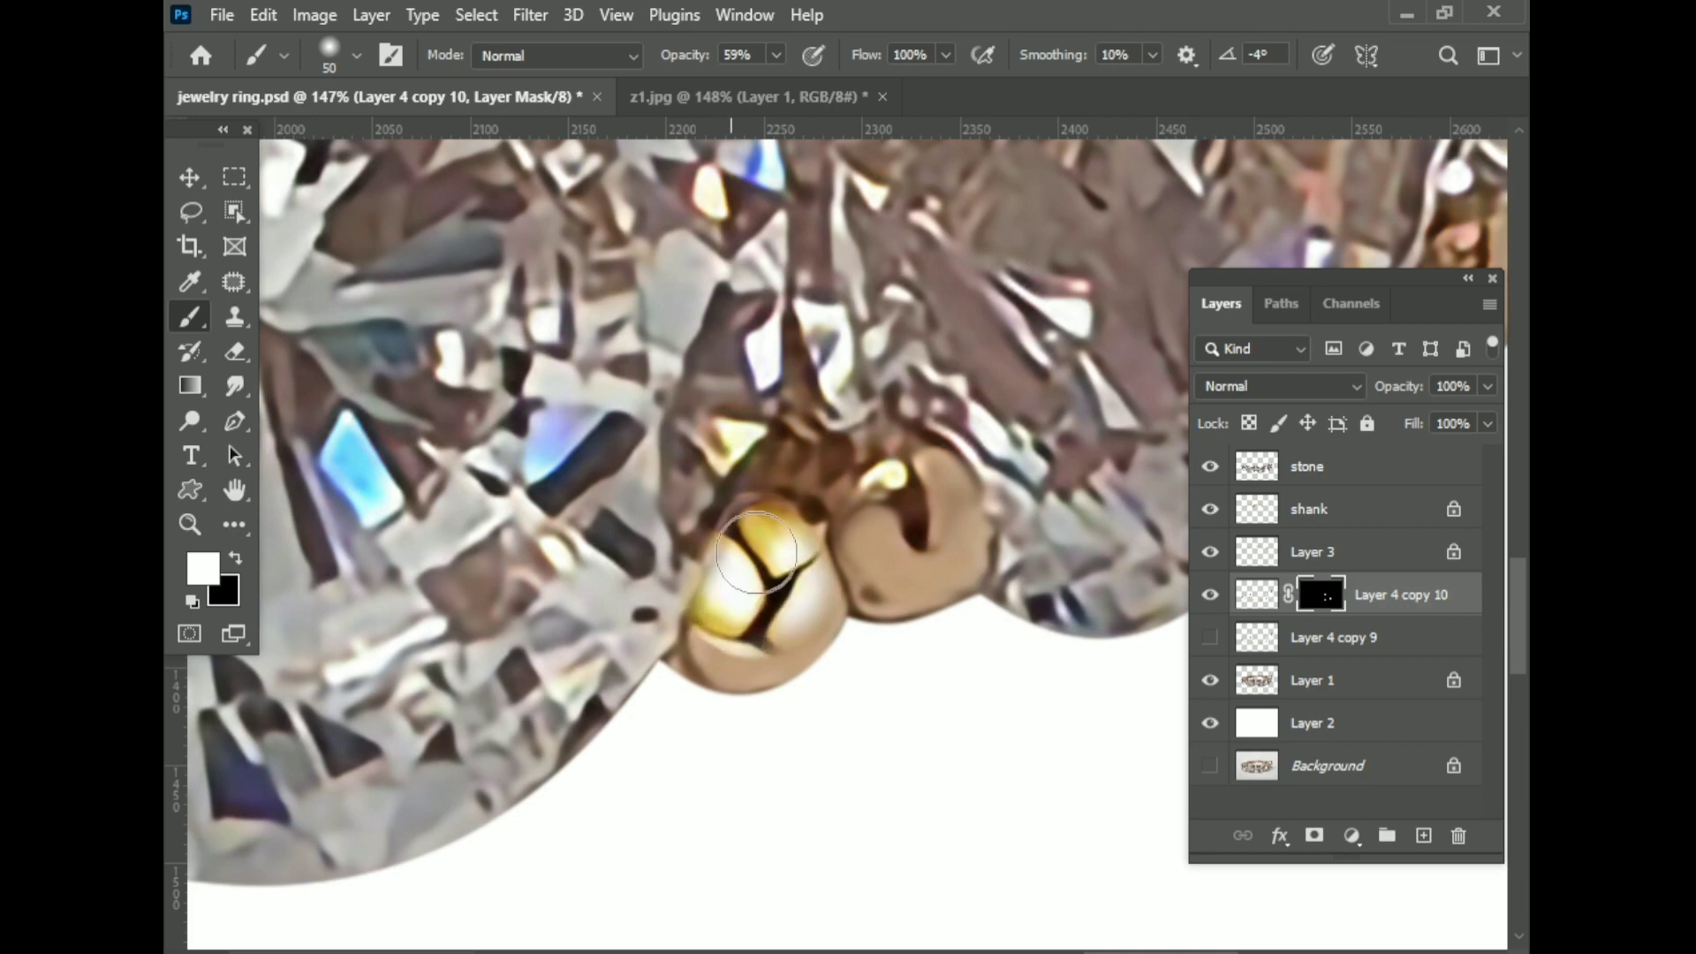
{"action": "mouse_move", "coordinate": [875, 477]}
{"action": "left_mouse_down"}
{"action": "mouse_move", "coordinate": [946, 539]}
{"action": "mouse_move", "coordinate": [901, 494]}
{"action": "left_mouse_up"}
- With a smaller brush, reveal gold on the right-edge and upper prongs
{"action": "scroll", "coordinate": [795, 425], "scroll_direction": "up", "scroll_amount": 2}
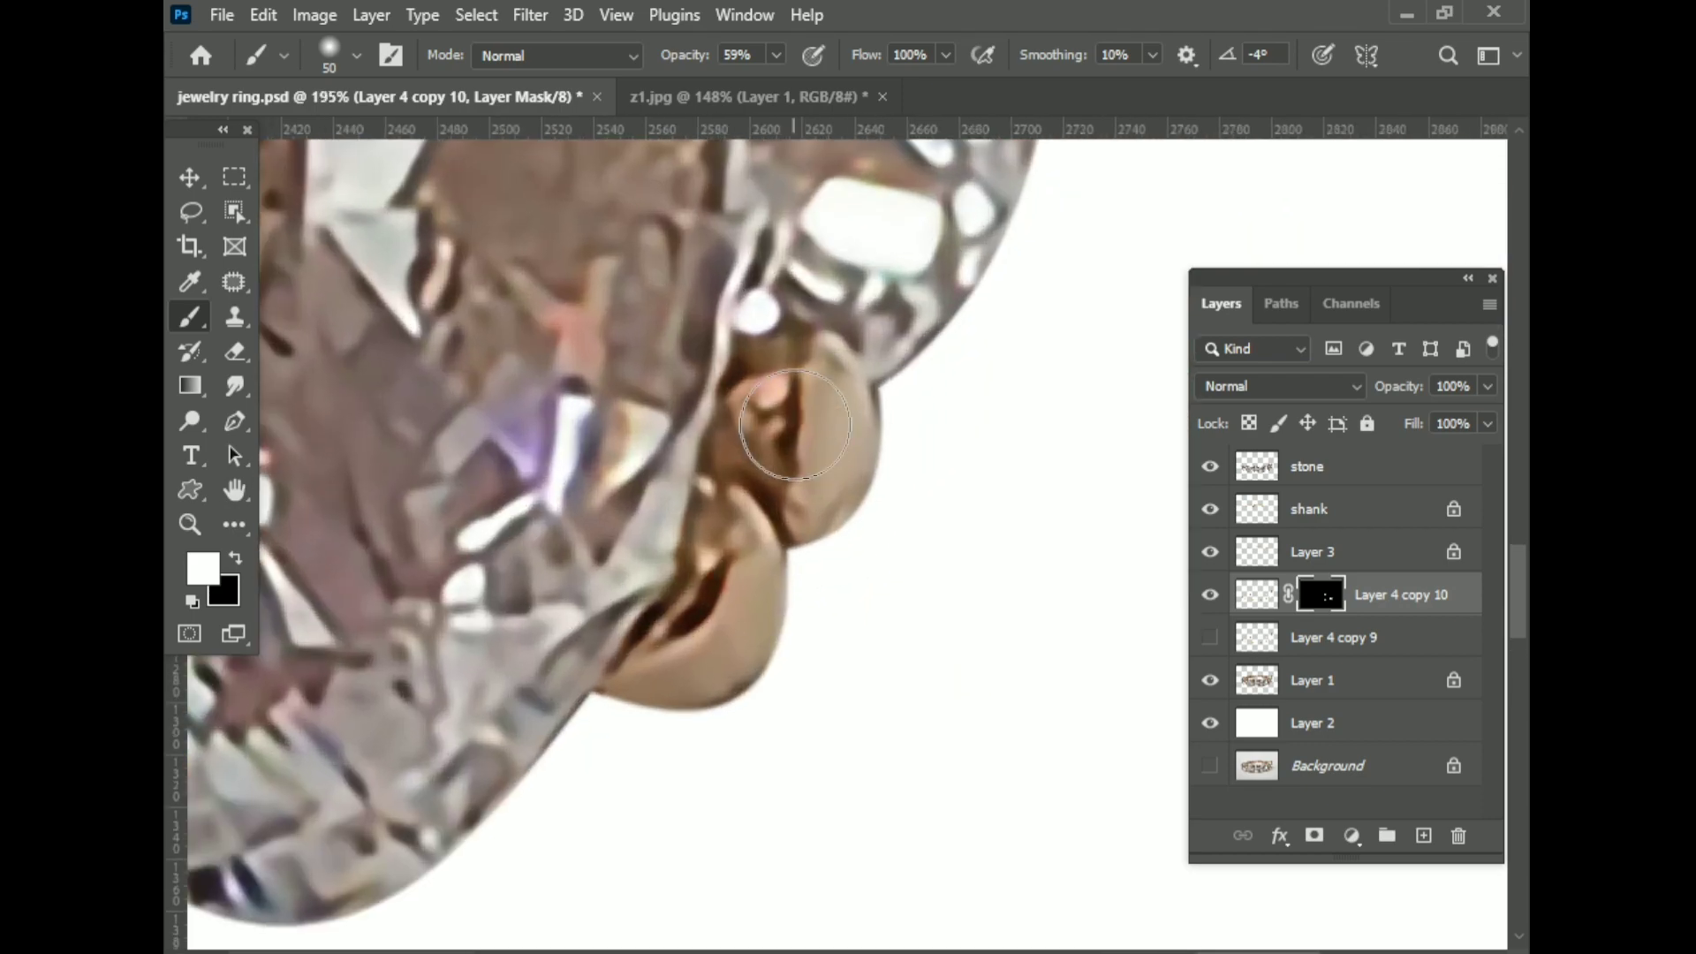
{"action": "left_click_drag", "start_coordinate": [795, 425], "coordinate": [689, 618]}
{"action": "scroll", "coordinate": [886, 531], "scroll_direction": "down", "scroll_amount": 6}
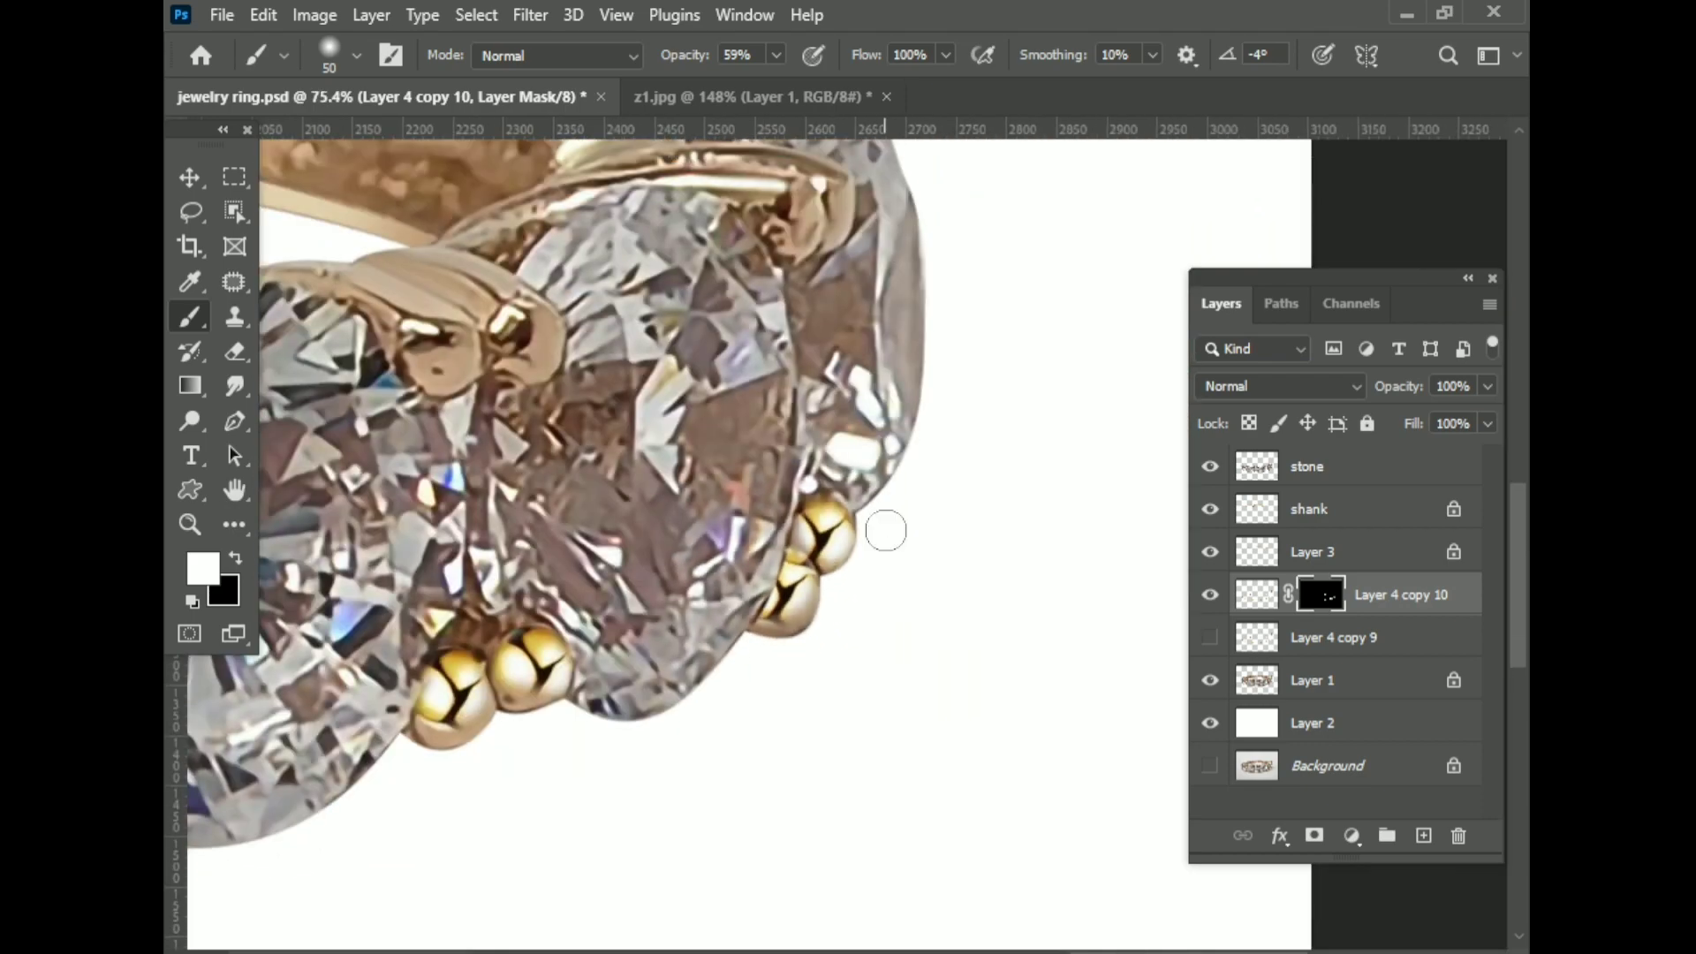
{"action": "scroll", "coordinate": [886, 531], "scroll_direction": "up", "scroll_amount": 3}
{"action": "key", "text": "bracketleft"}
{"action": "mouse_move", "coordinate": [778, 380]}
{"action": "left_mouse_down"}
{"action": "mouse_move", "coordinate": [795, 451]}
{"action": "mouse_move", "coordinate": [871, 395]}
{"action": "left_mouse_up"}
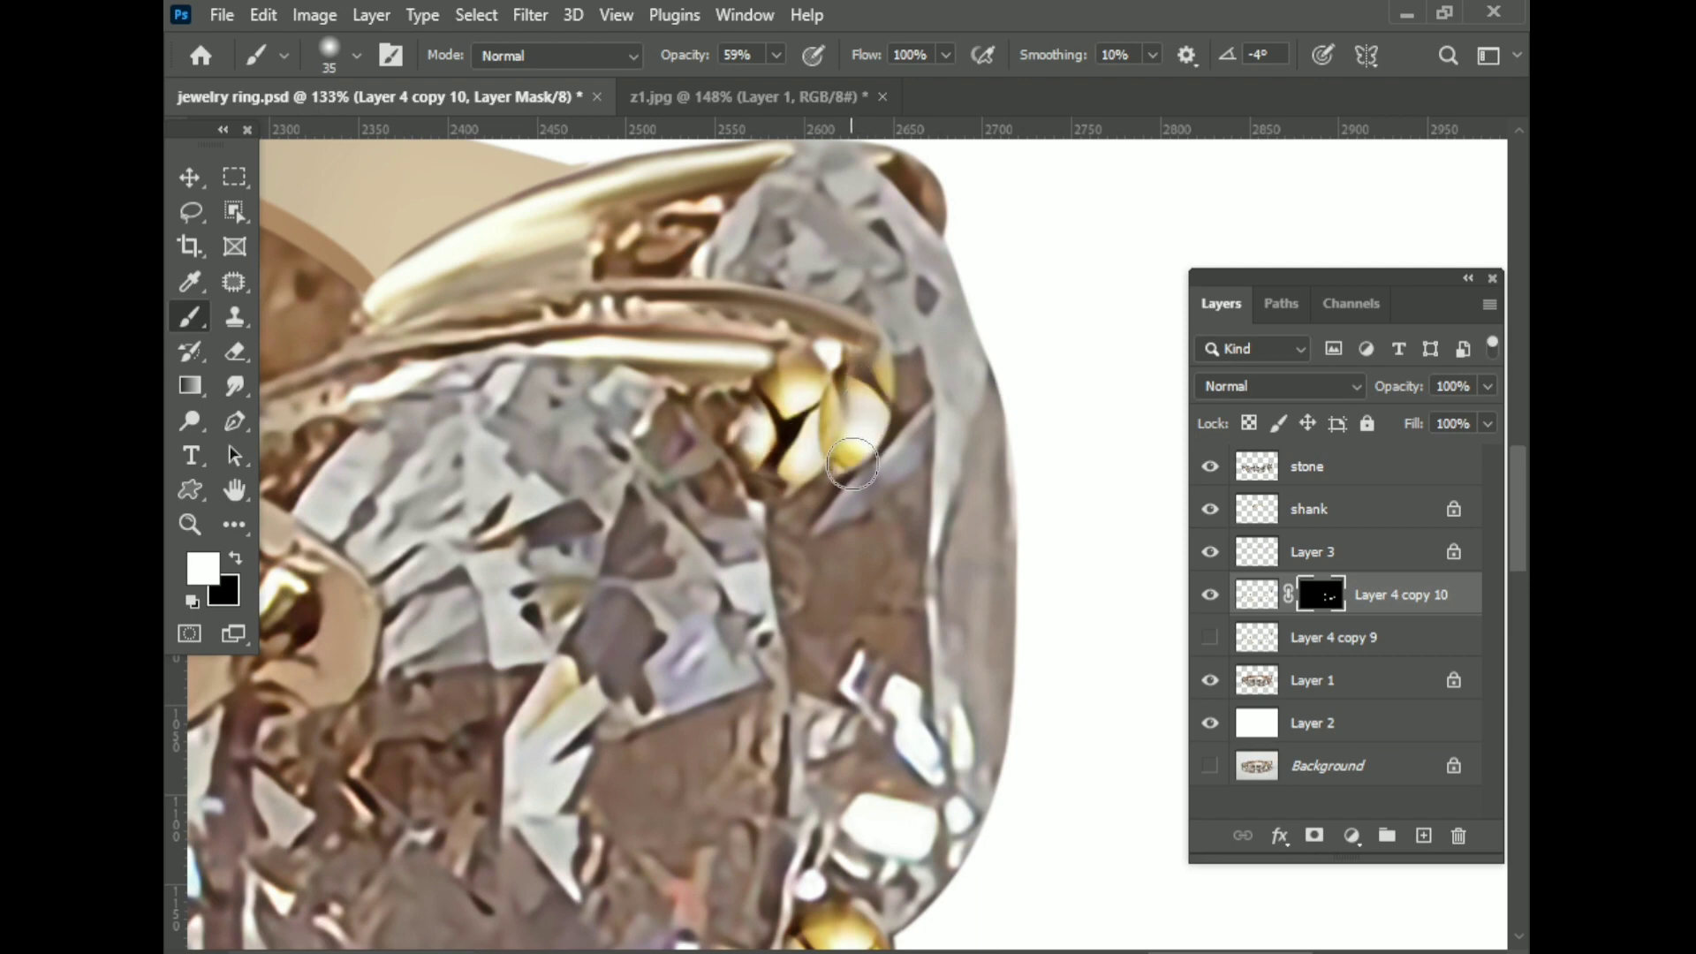
{"action": "scroll", "coordinate": [880, 402], "scroll_direction": "up", "scroll_amount": 2}
{"action": "key", "text": "bracketleft"}
{"action": "left_click_drag", "start_coordinate": [910, 257], "coordinate": [926, 265]}
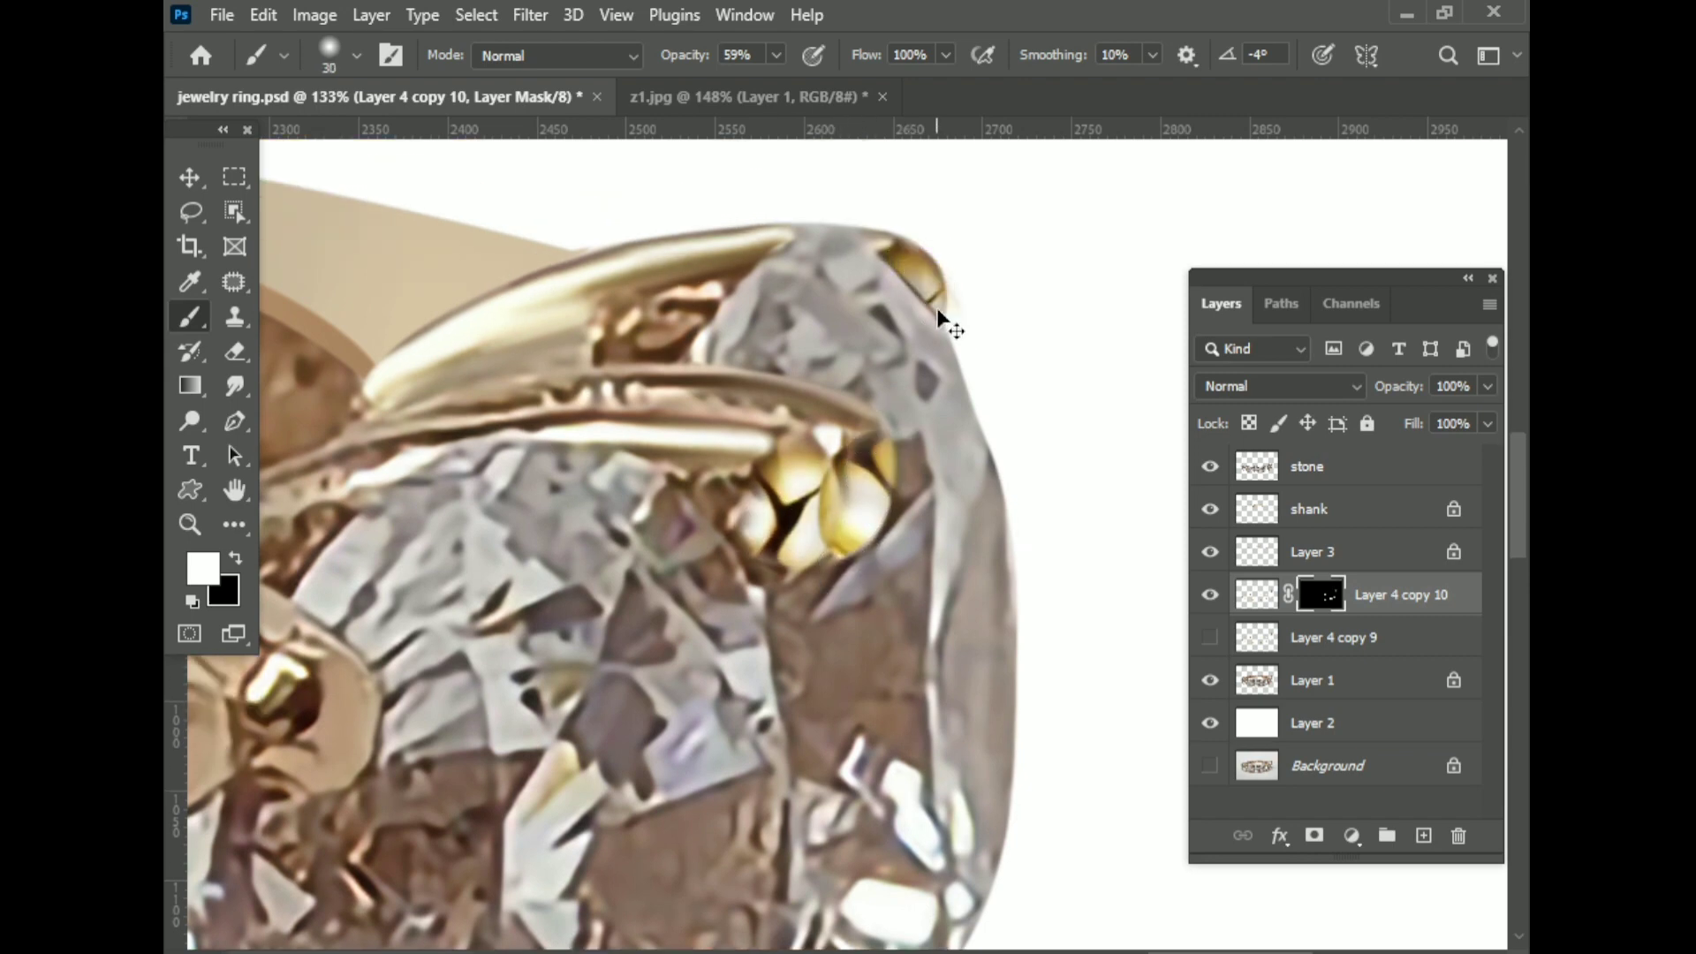
{"action": "scroll", "coordinate": [938, 314], "scroll_direction": "up", "scroll_amount": 2}
{"action": "scroll", "coordinate": [945, 336], "scroll_direction": "down", "scroll_amount": 2}
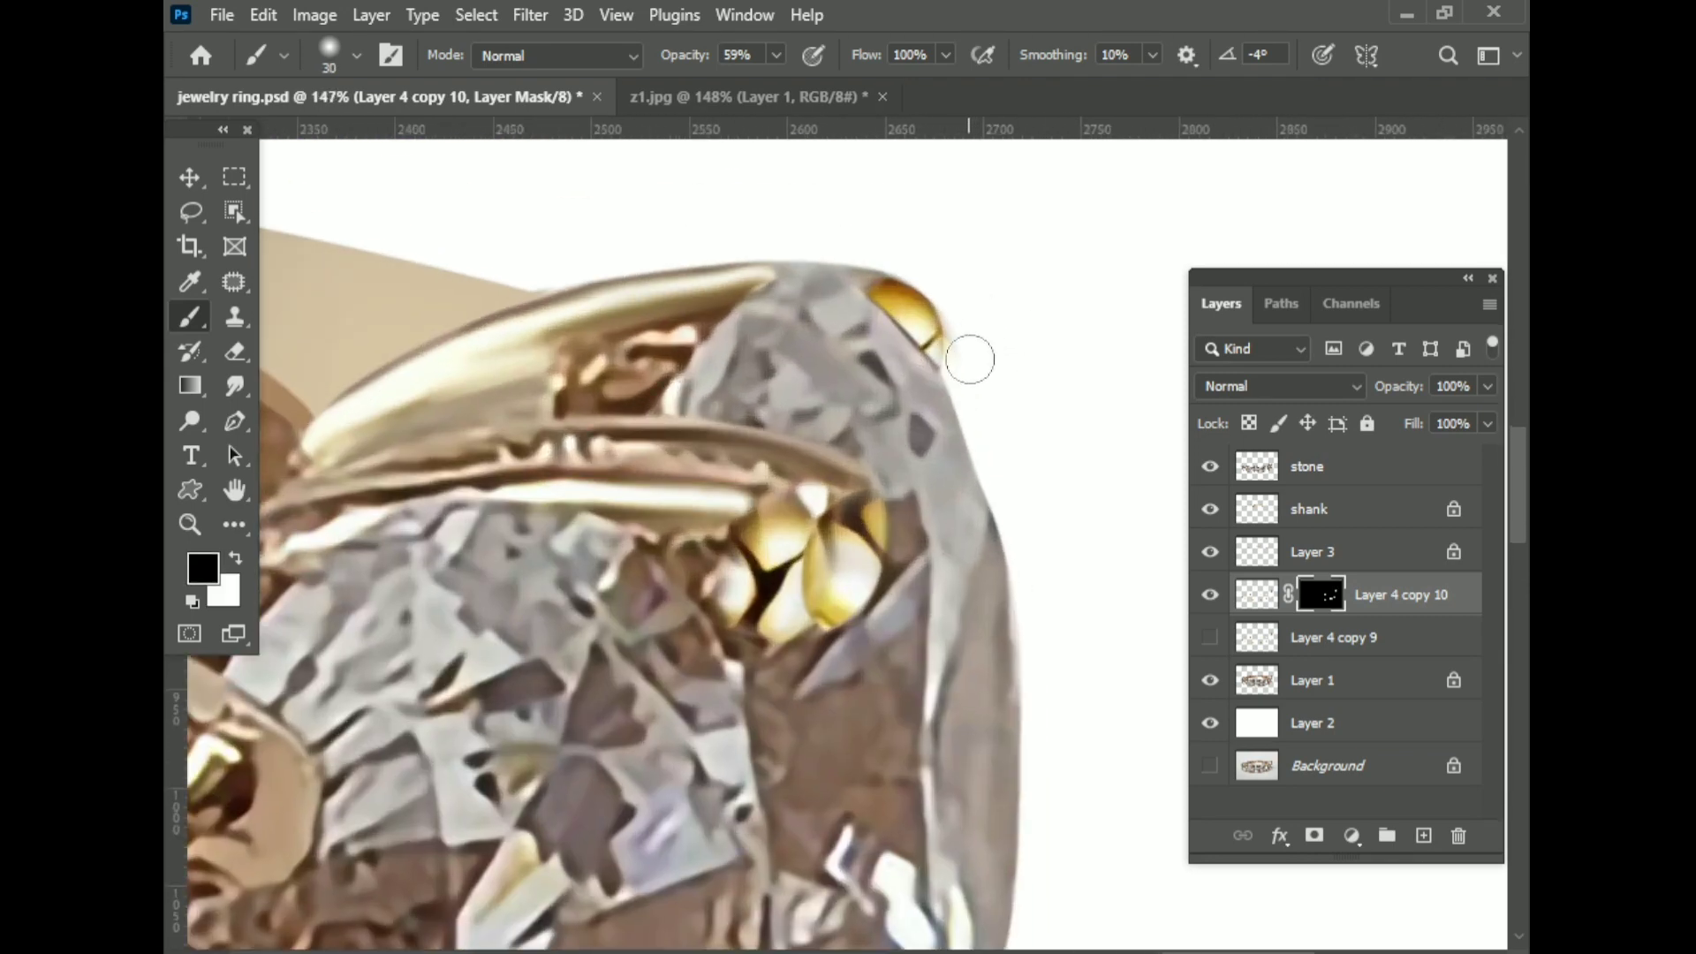
{"action": "scroll", "coordinate": [970, 337], "scroll_direction": "down", "scroll_amount": 2}
- Switch to white and brush the lower-left, left and top prong pairs bright gold
{"action": "key", "text": "x"}
{"action": "scroll", "coordinate": [416, 618], "scroll_direction": "up", "scroll_amount": 2}
{"action": "mouse_move", "coordinate": [530, 636]}
{"action": "left_mouse_down"}
{"action": "mouse_move", "coordinate": [557, 698]}
{"action": "mouse_move", "coordinate": [495, 619]}
{"action": "mouse_move", "coordinate": [501, 701]}
{"action": "left_mouse_up"}
{"action": "left_click_drag", "start_coordinate": [557, 610], "coordinate": [870, 380]}
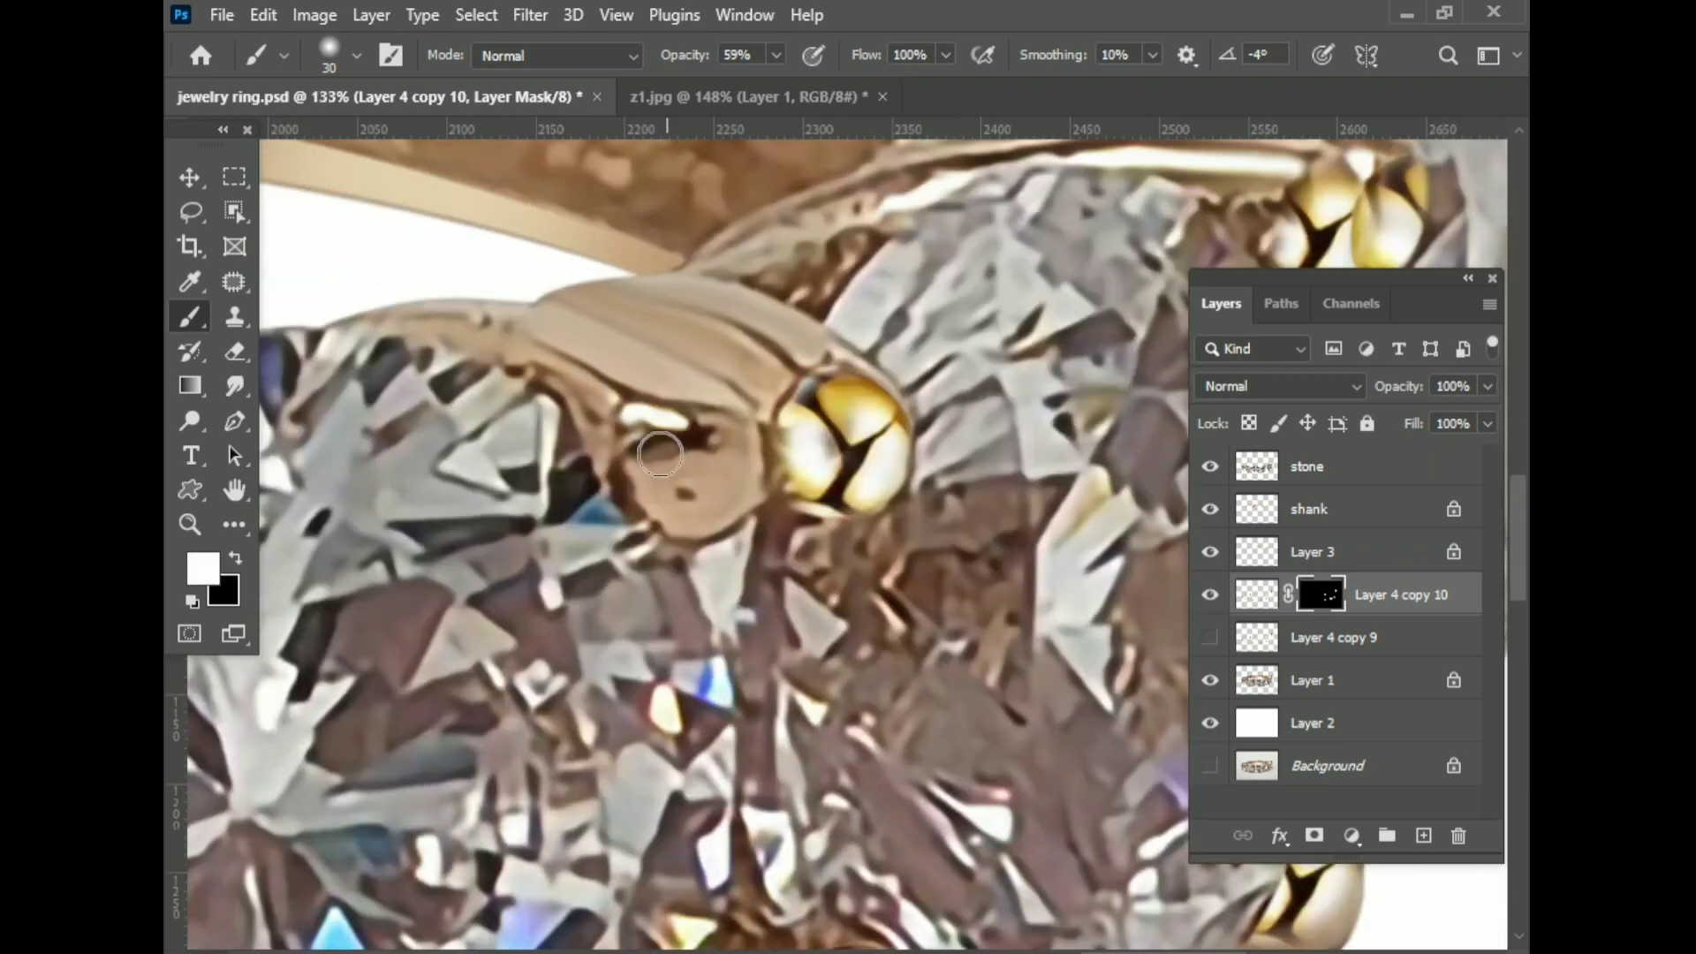
{"action": "mouse_move", "coordinate": [636, 446]}
{"action": "left_mouse_down"}
{"action": "mouse_move", "coordinate": [698, 513]}
{"action": "mouse_move", "coordinate": [636, 433]}
{"action": "mouse_move", "coordinate": [645, 464]}
{"action": "left_mouse_up"}
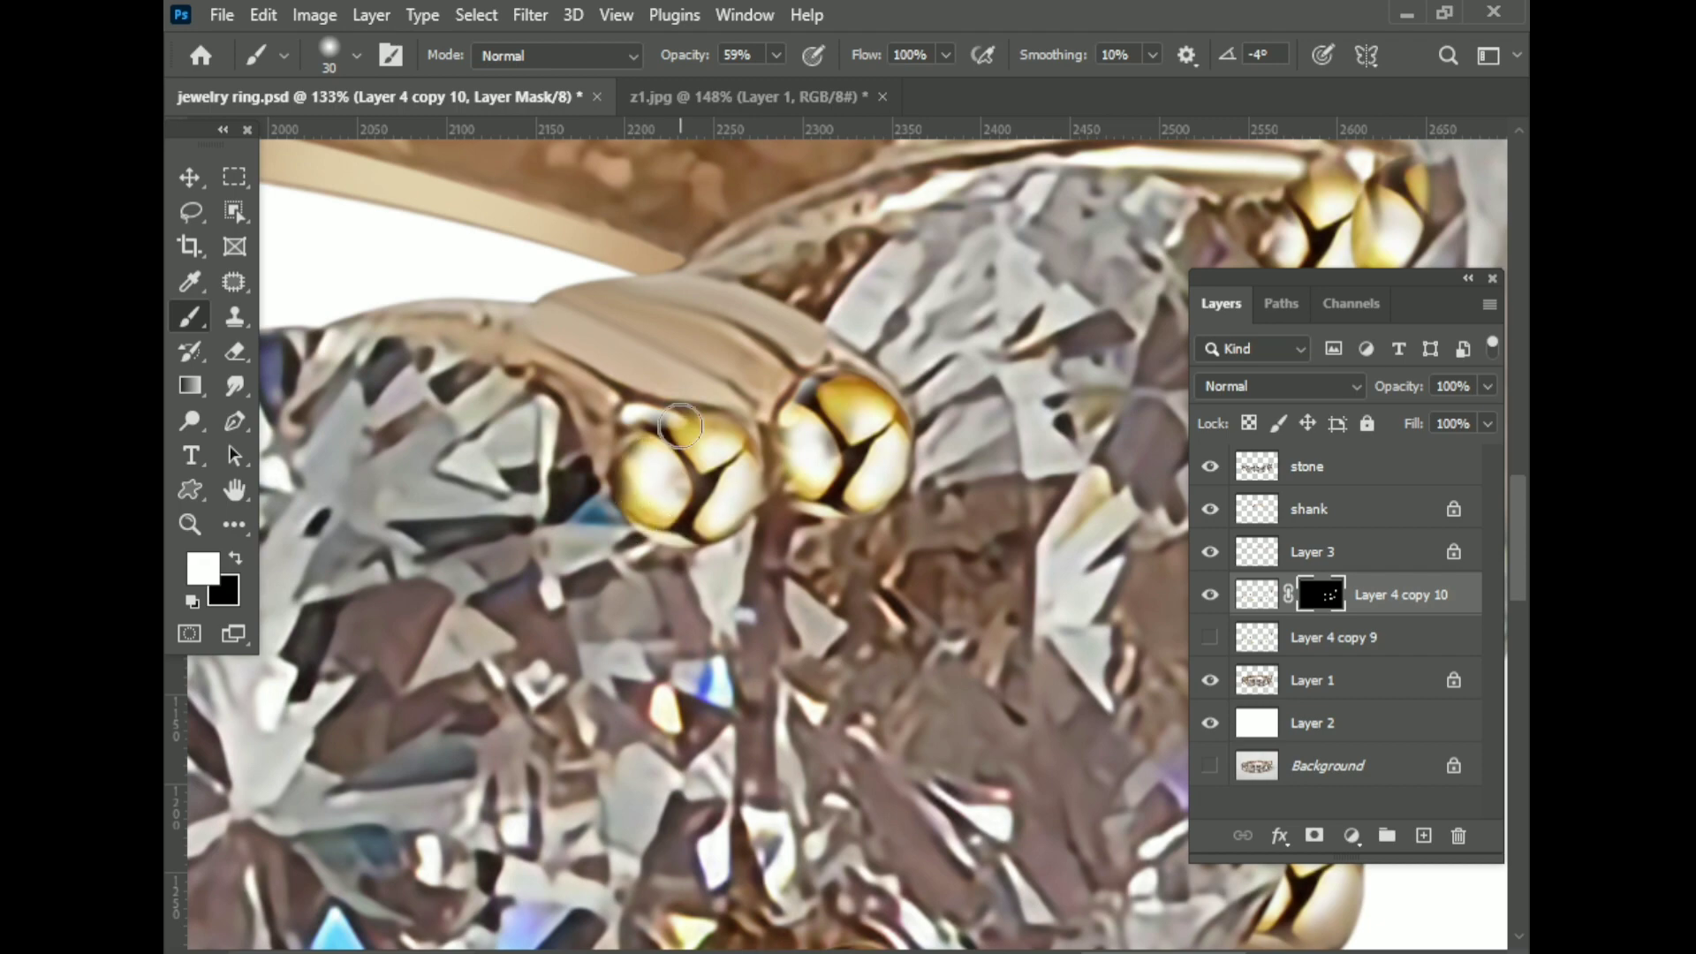
{"action": "left_click_drag", "start_coordinate": [391, 536], "coordinate": [592, 404]}
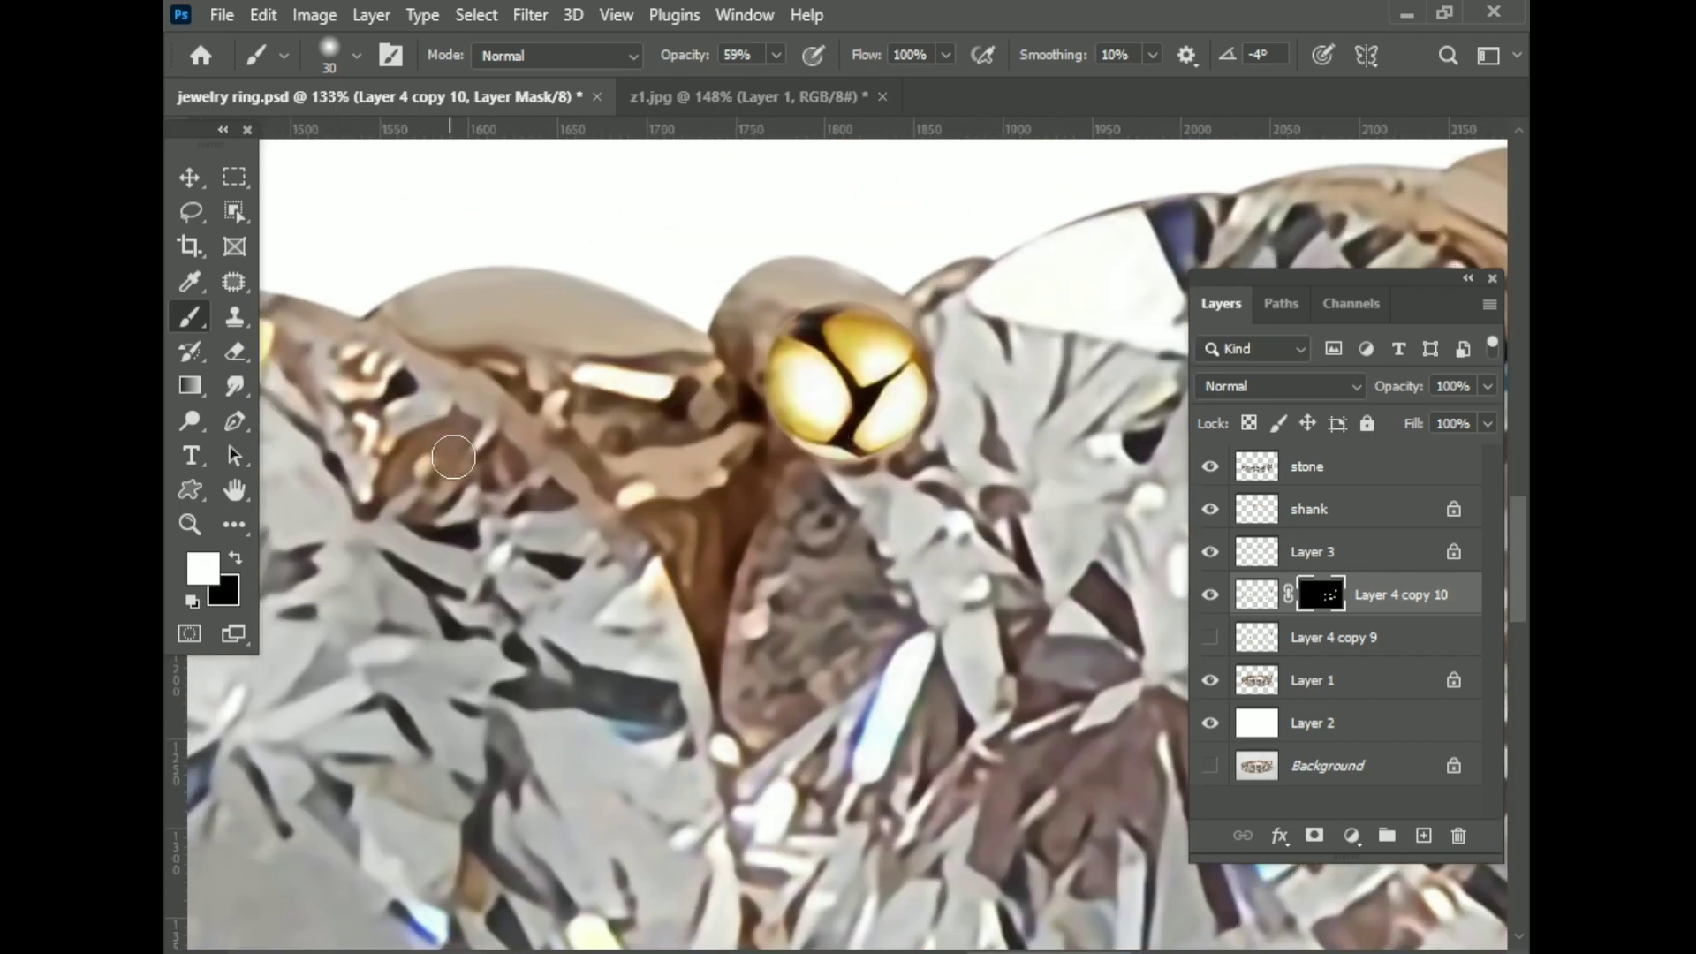
{"action": "mouse_move", "coordinate": [453, 457]}
{"action": "left_mouse_down"}
{"action": "mouse_move", "coordinate": [1254, 492]}
{"action": "mouse_move", "coordinate": [610, 530]}
{"action": "mouse_move", "coordinate": [468, 478]}
{"action": "left_mouse_up"}
{"action": "mouse_move", "coordinate": [618, 504]}
{"action": "left_mouse_down"}
{"action": "mouse_move", "coordinate": [473, 464]}
{"action": "mouse_move", "coordinate": [575, 530]}
{"action": "mouse_move", "coordinate": [937, 477]}
{"action": "left_mouse_up"}
{"action": "left_click_drag", "start_coordinate": [654, 442], "coordinate": [760, 512]}
{"action": "left_click_drag", "start_coordinate": [760, 451], "coordinate": [674, 433]}
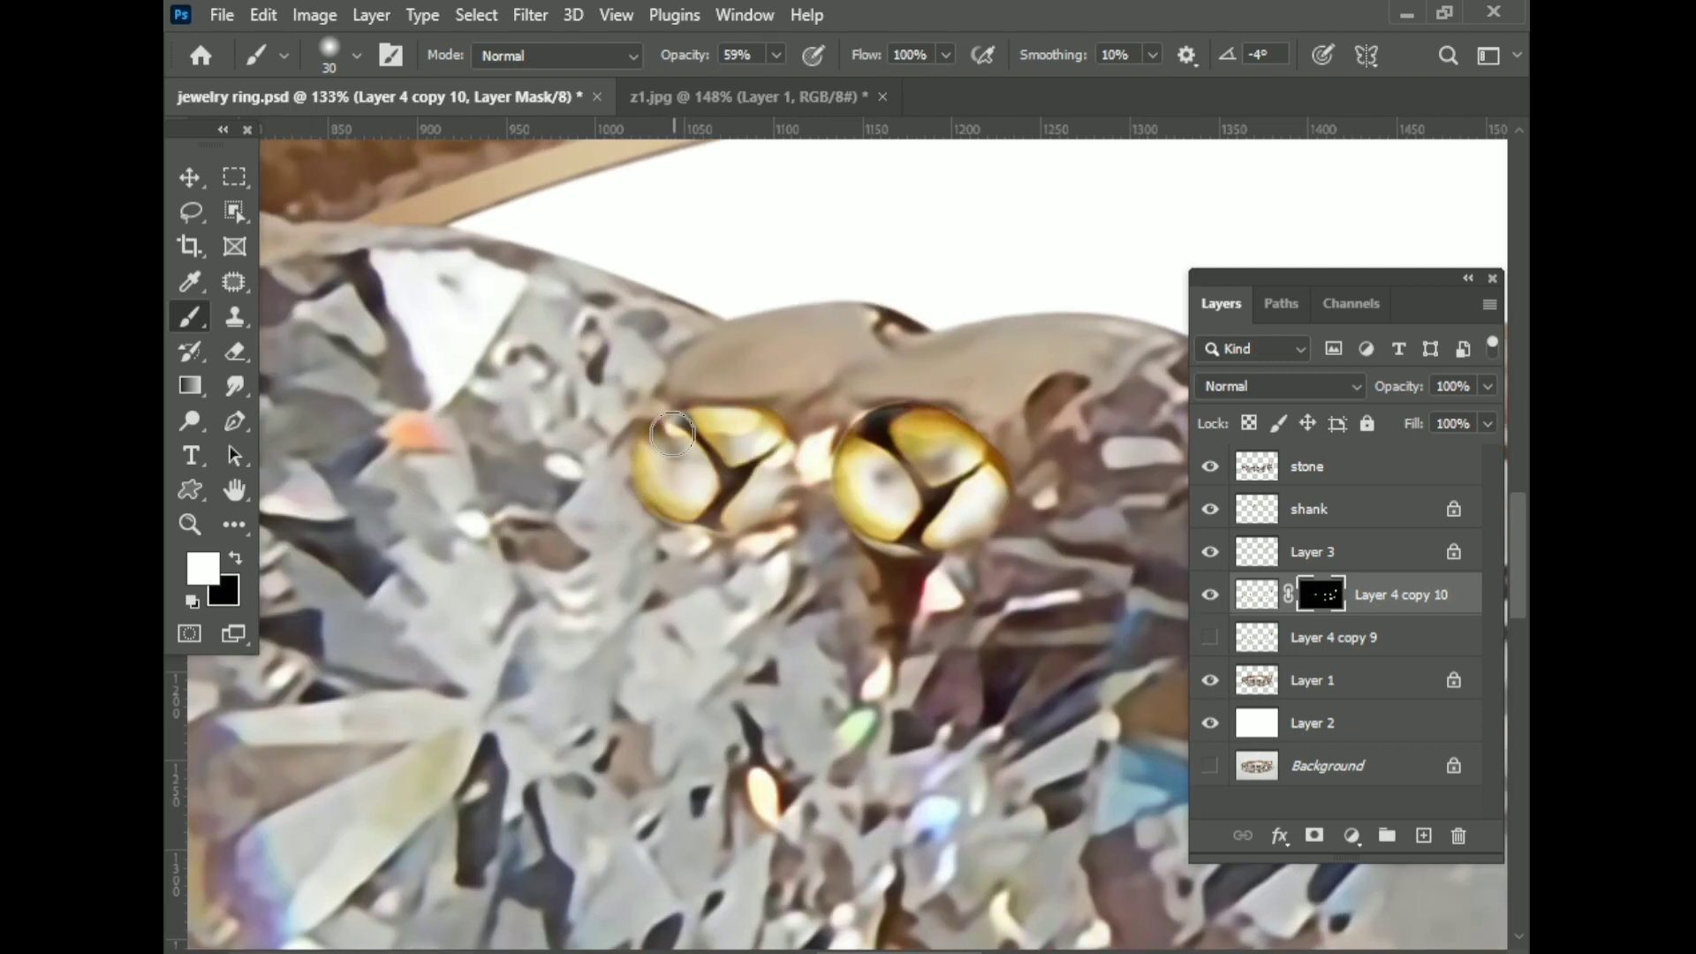
- Brighten the lower part of another prong and its neighbouring left prong
{"action": "left_click_drag", "start_coordinate": [782, 444], "coordinate": [1502, 654]}
{"action": "left_click_drag", "start_coordinate": [883, 619], "coordinate": [876, 580]}
{"action": "left_click_drag", "start_coordinate": [928, 530], "coordinate": [881, 598]}
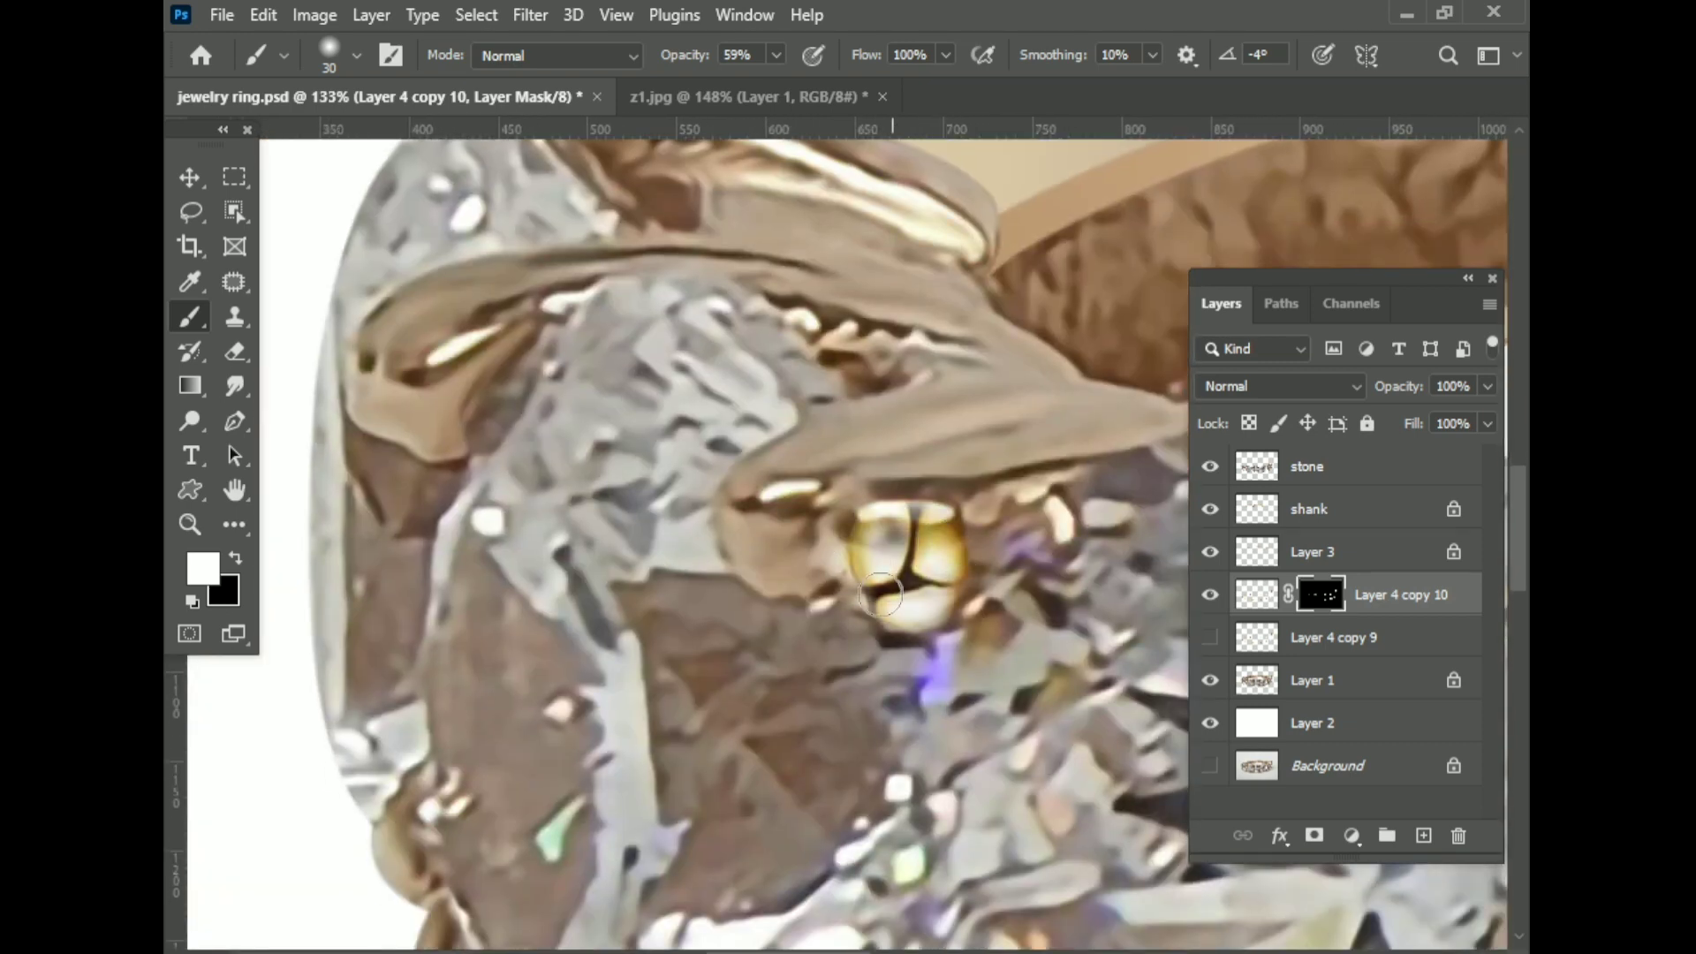
{"action": "mouse_move", "coordinate": [801, 525]}
{"action": "left_mouse_down"}
{"action": "mouse_move", "coordinate": [751, 530]}
{"action": "mouse_move", "coordinate": [775, 492]}
{"action": "left_mouse_up"}
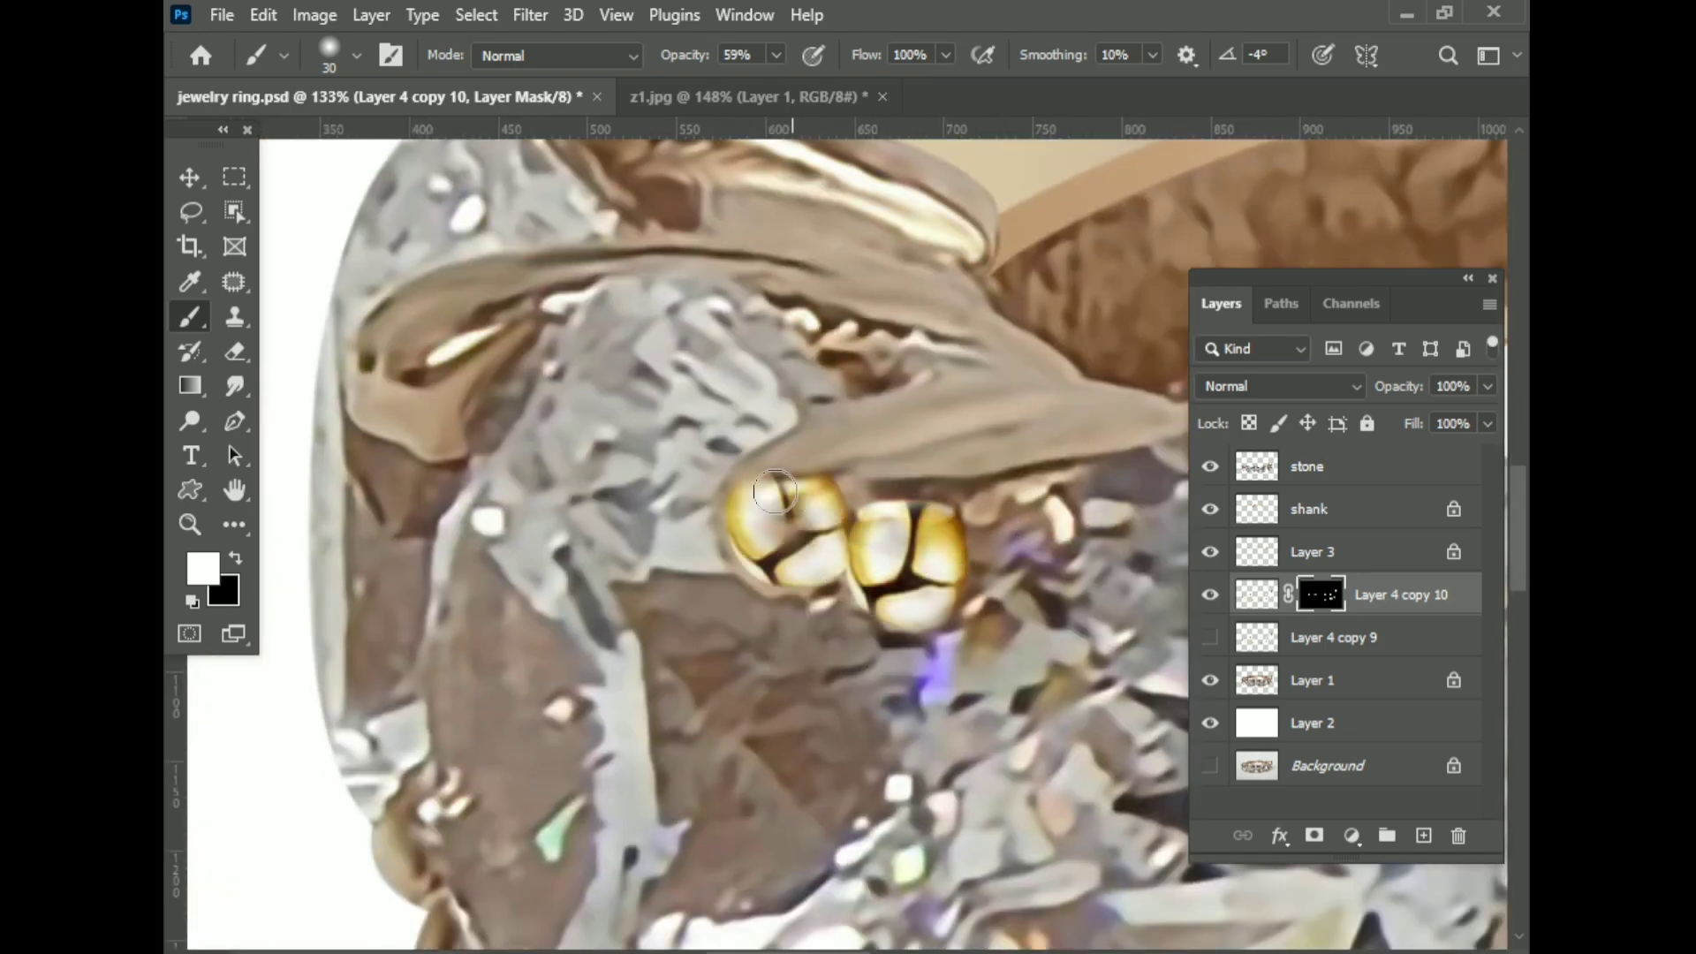
{"action": "scroll", "coordinate": [806, 484], "scroll_direction": "up", "scroll_amount": 2}
{"action": "mouse_move", "coordinate": [380, 494]}
{"action": "left_mouse_down"}
{"action": "mouse_move", "coordinate": [433, 530]}
{"action": "mouse_move", "coordinate": [380, 424]}
{"action": "left_mouse_up"}
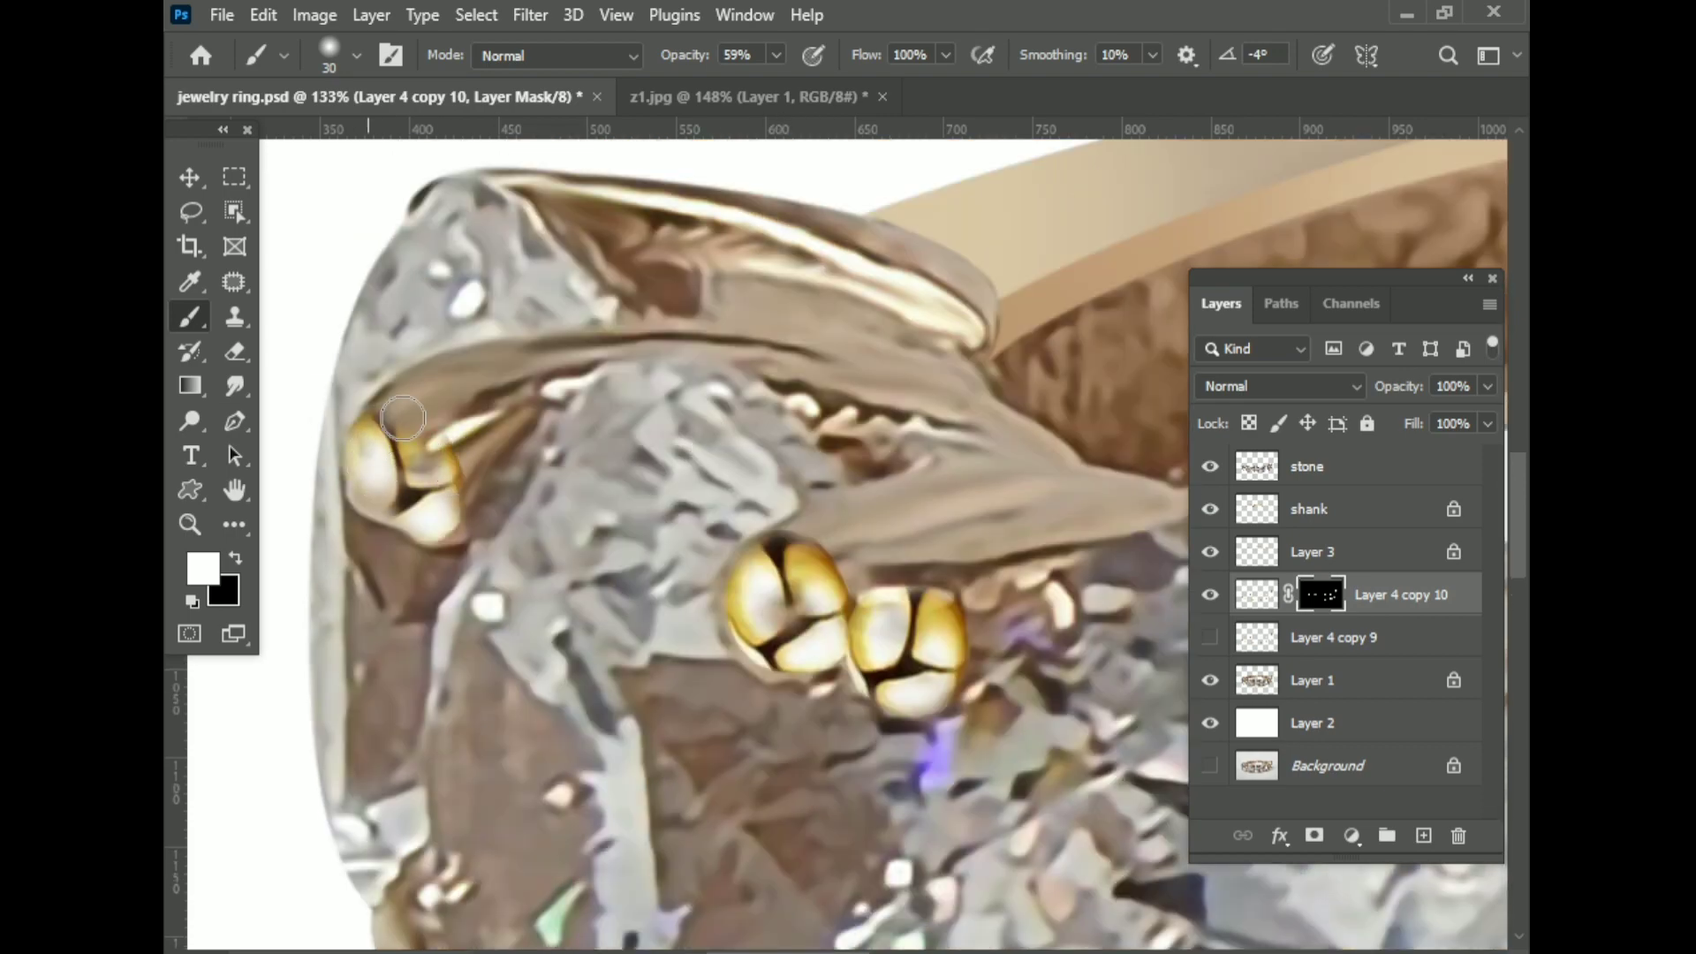
{"action": "scroll", "coordinate": [545, 360], "scroll_direction": "up", "scroll_amount": 2}
- Check the whole ring, then brighten the remaining right and left prong beads to match
{"action": "key", "text": "h"}
{"action": "mouse_move", "coordinate": [545, 359]}
{"action": "left_mouse_down"}
{"action": "mouse_move", "coordinate": [521, 435]}
{"action": "mouse_move", "coordinate": [584, 509]}
{"action": "left_mouse_up"}
{"action": "scroll", "coordinate": [539, 504], "scroll_direction": "down", "scroll_amount": 3}
{"action": "scroll", "coordinate": [562, 431], "scroll_direction": "down", "scroll_amount": 3}
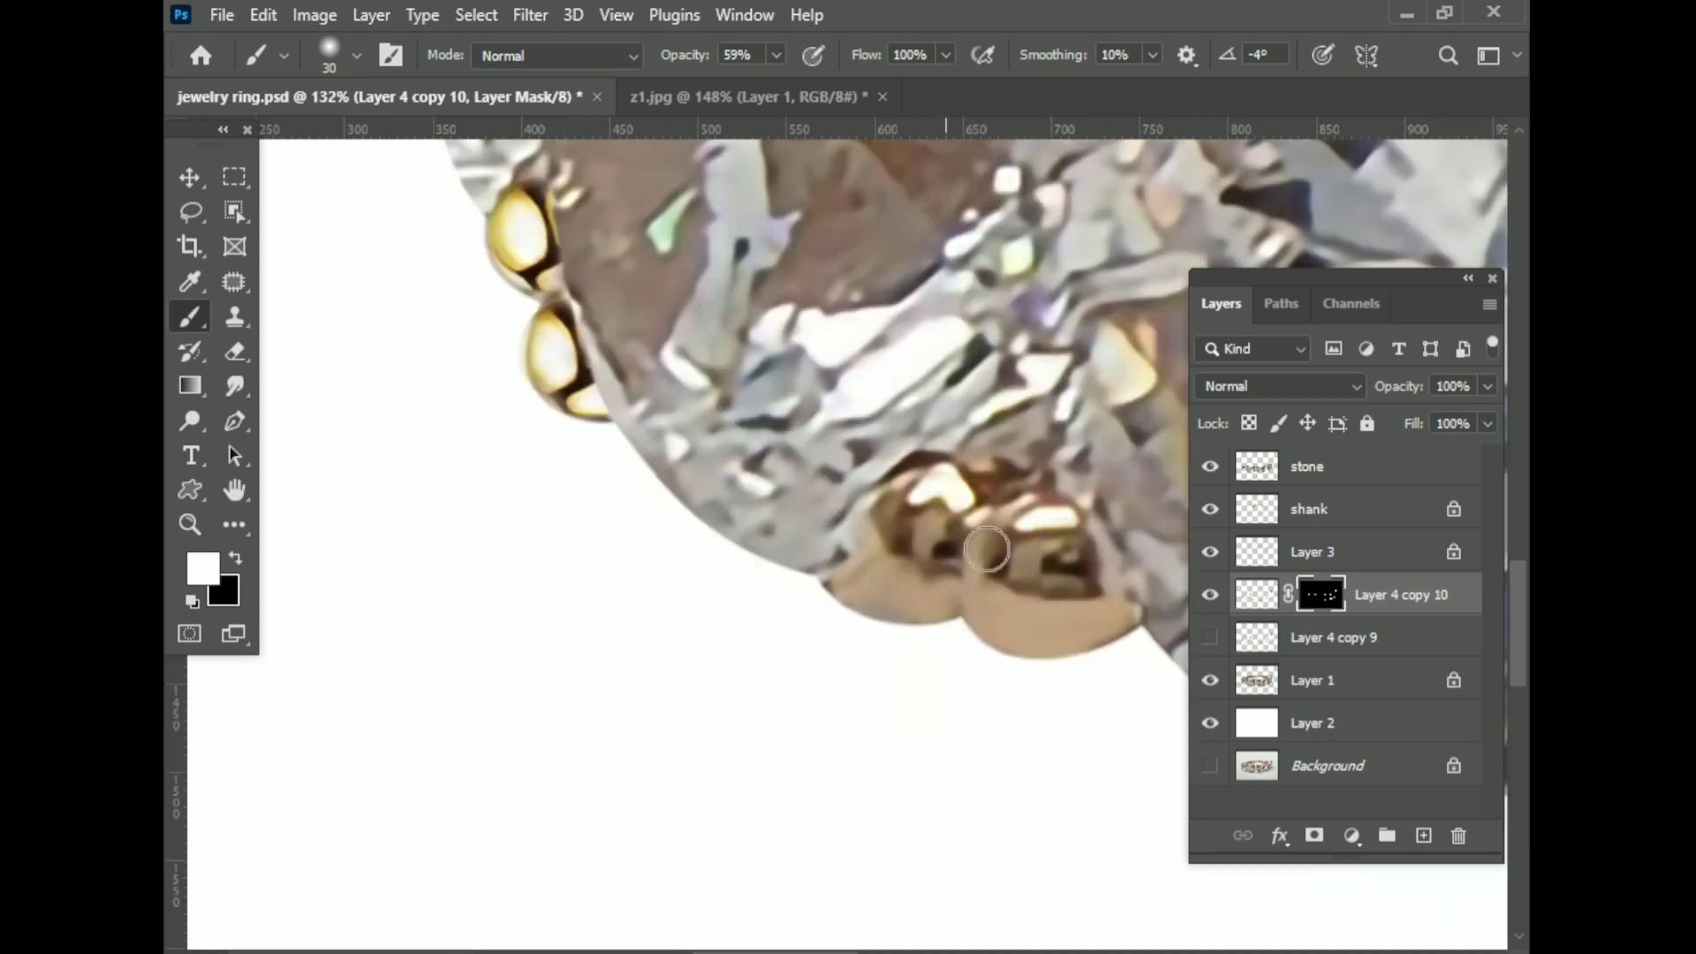
{"action": "scroll", "coordinate": [689, 424], "scroll_direction": "up", "scroll_amount": 2}
{"action": "left_click_drag", "start_coordinate": [698, 406], "coordinate": [672, 477]}
{"action": "mouse_move", "coordinate": [848, 460]}
{"action": "left_mouse_down"}
{"action": "mouse_move", "coordinate": [798, 482]}
{"action": "mouse_move", "coordinate": [839, 521]}
{"action": "mouse_move", "coordinate": [795, 531]}
{"action": "left_mouse_up"}
{"action": "scroll", "coordinate": [849, 512], "scroll_direction": "down", "scroll_amount": 5}
{"action": "scroll", "coordinate": [901, 550], "scroll_direction": "up", "scroll_amount": 4}
{"action": "mouse_move", "coordinate": [901, 549]}
{"action": "left_mouse_down"}
{"action": "mouse_move", "coordinate": [972, 521]}
{"action": "mouse_move", "coordinate": [937, 544]}
{"action": "left_mouse_up"}
{"action": "mouse_move", "coordinate": [734, 512]}
{"action": "left_mouse_down"}
{"action": "mouse_move", "coordinate": [795, 539]}
{"action": "mouse_move", "coordinate": [764, 499]}
{"action": "left_mouse_up"}
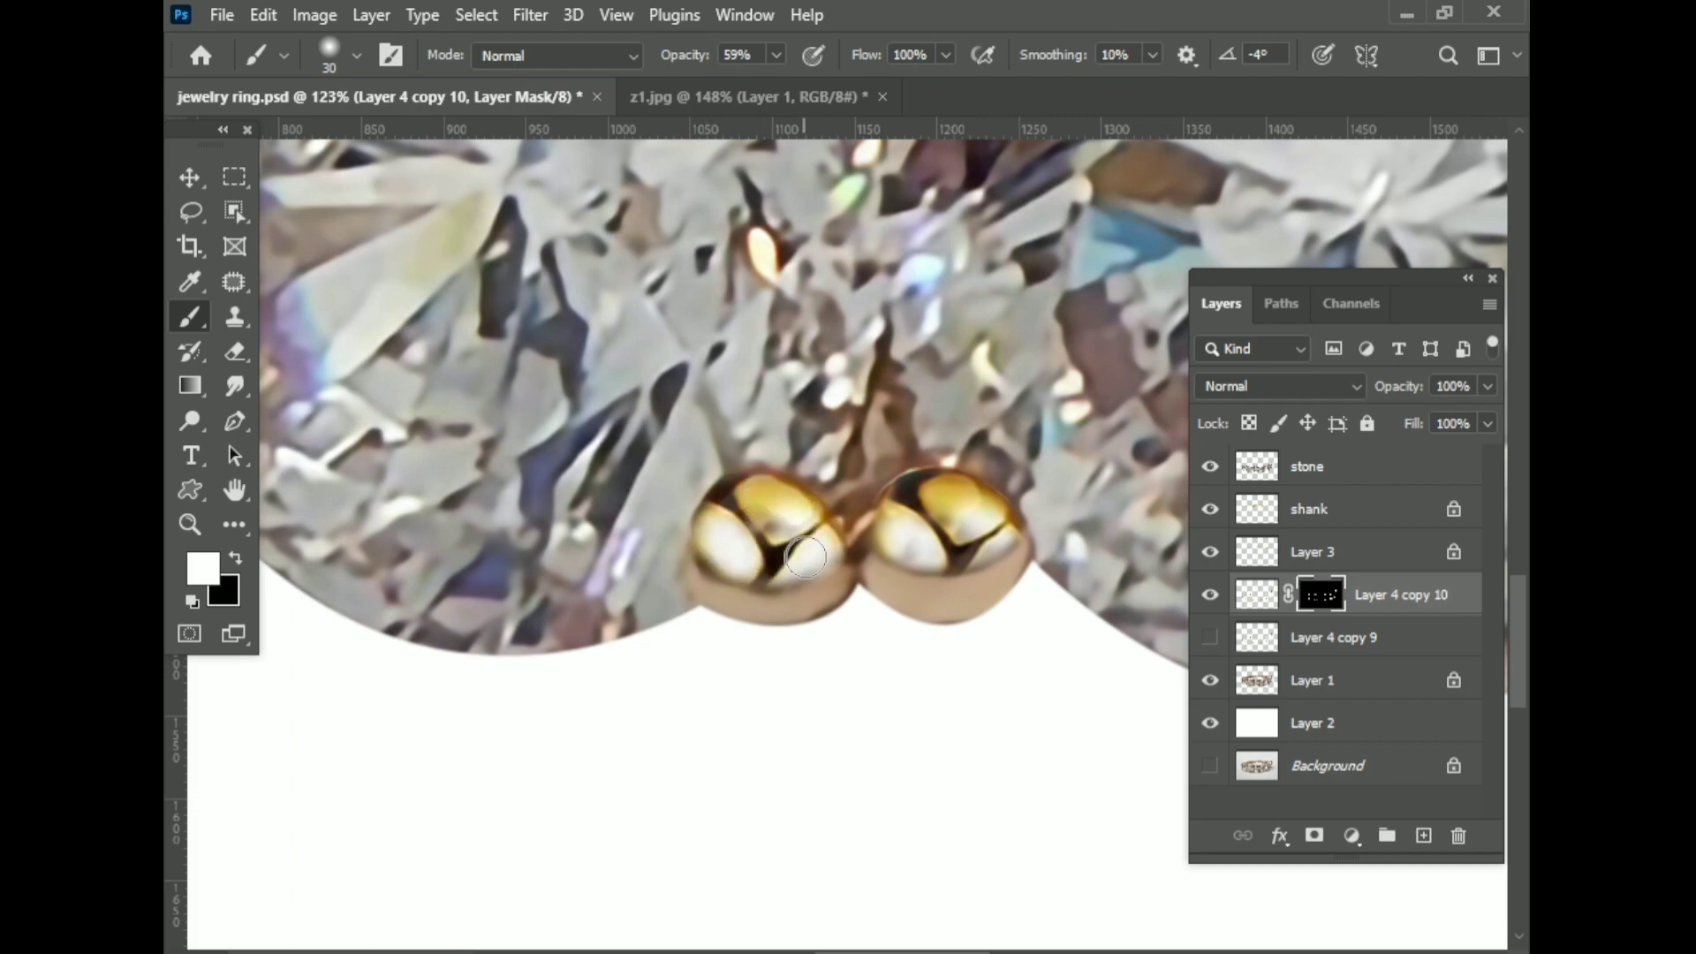
{"action": "scroll", "coordinate": [806, 557], "scroll_direction": "down", "scroll_amount": 5}
{"action": "scroll", "coordinate": [806, 556], "scroll_direction": "up", "scroll_amount": 2}
- Duplicate Layer 4 copy 9 as Layer 4 copy 11 without a mask, hiding the original
{"action": "left_click", "coordinate": [1211, 637]}
{"action": "left_click", "coordinate": [1319, 641]}
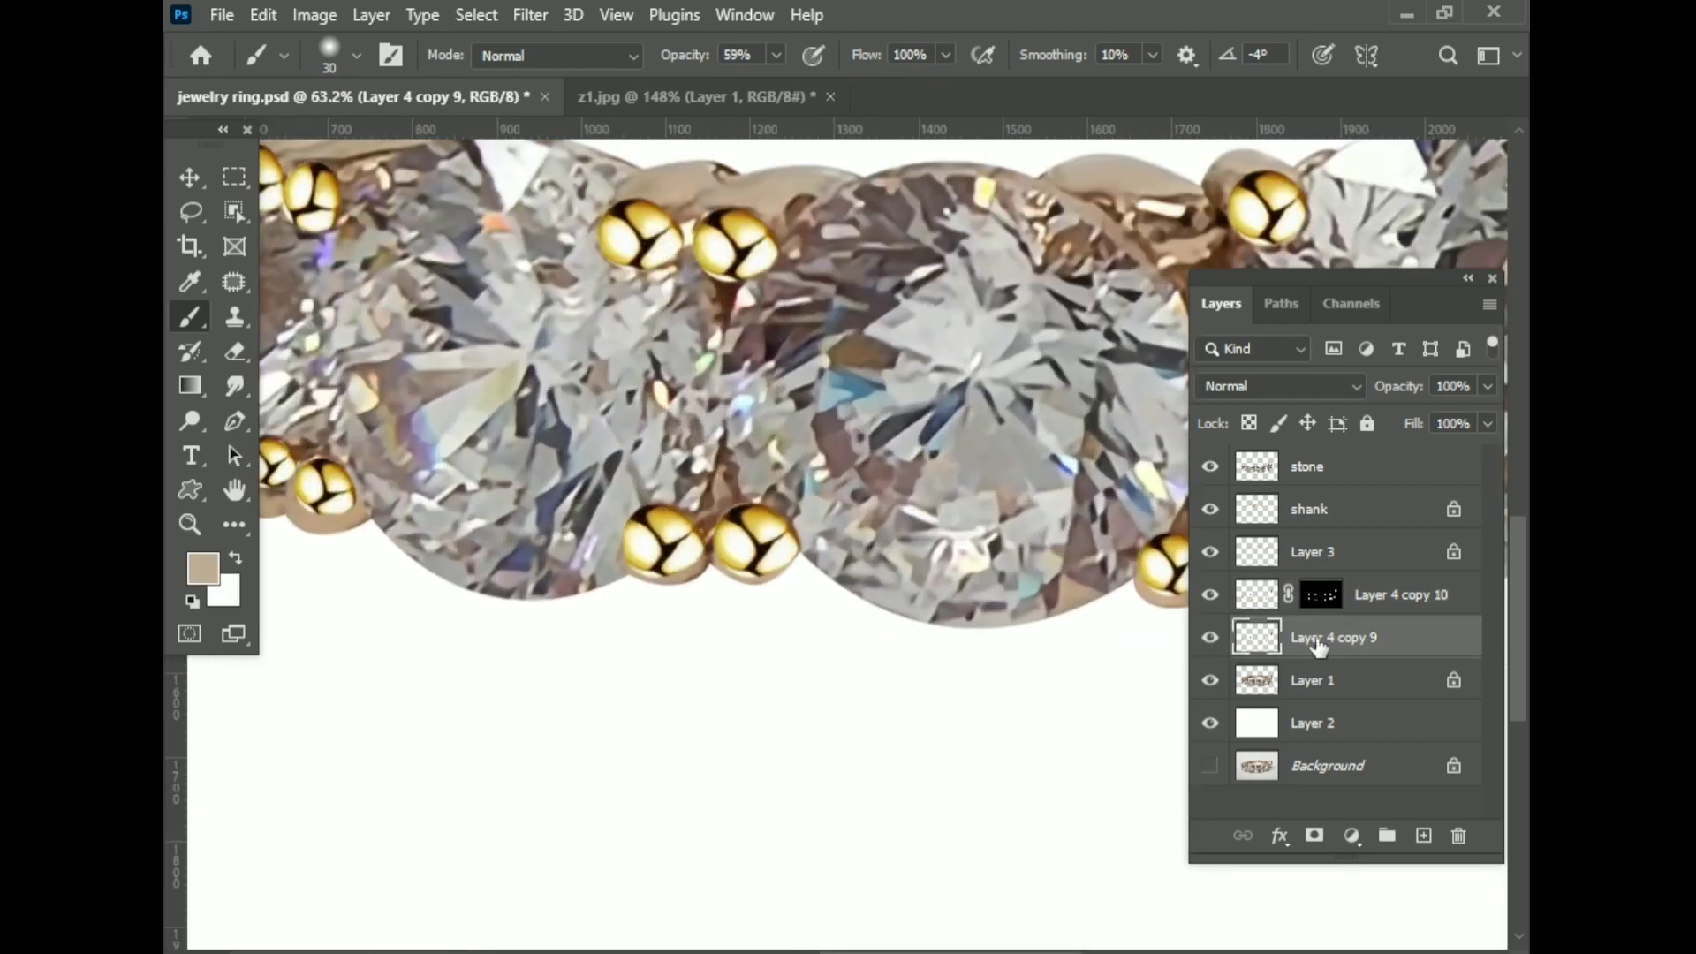
{"action": "key", "text": "ctrl+j"}
{"action": "left_click", "coordinate": [1210, 681]}
{"action": "left_click", "coordinate": [1315, 836], "text": "alt"}
{"action": "scroll", "coordinate": [870, 475], "scroll_direction": "down", "scroll_amount": 2}
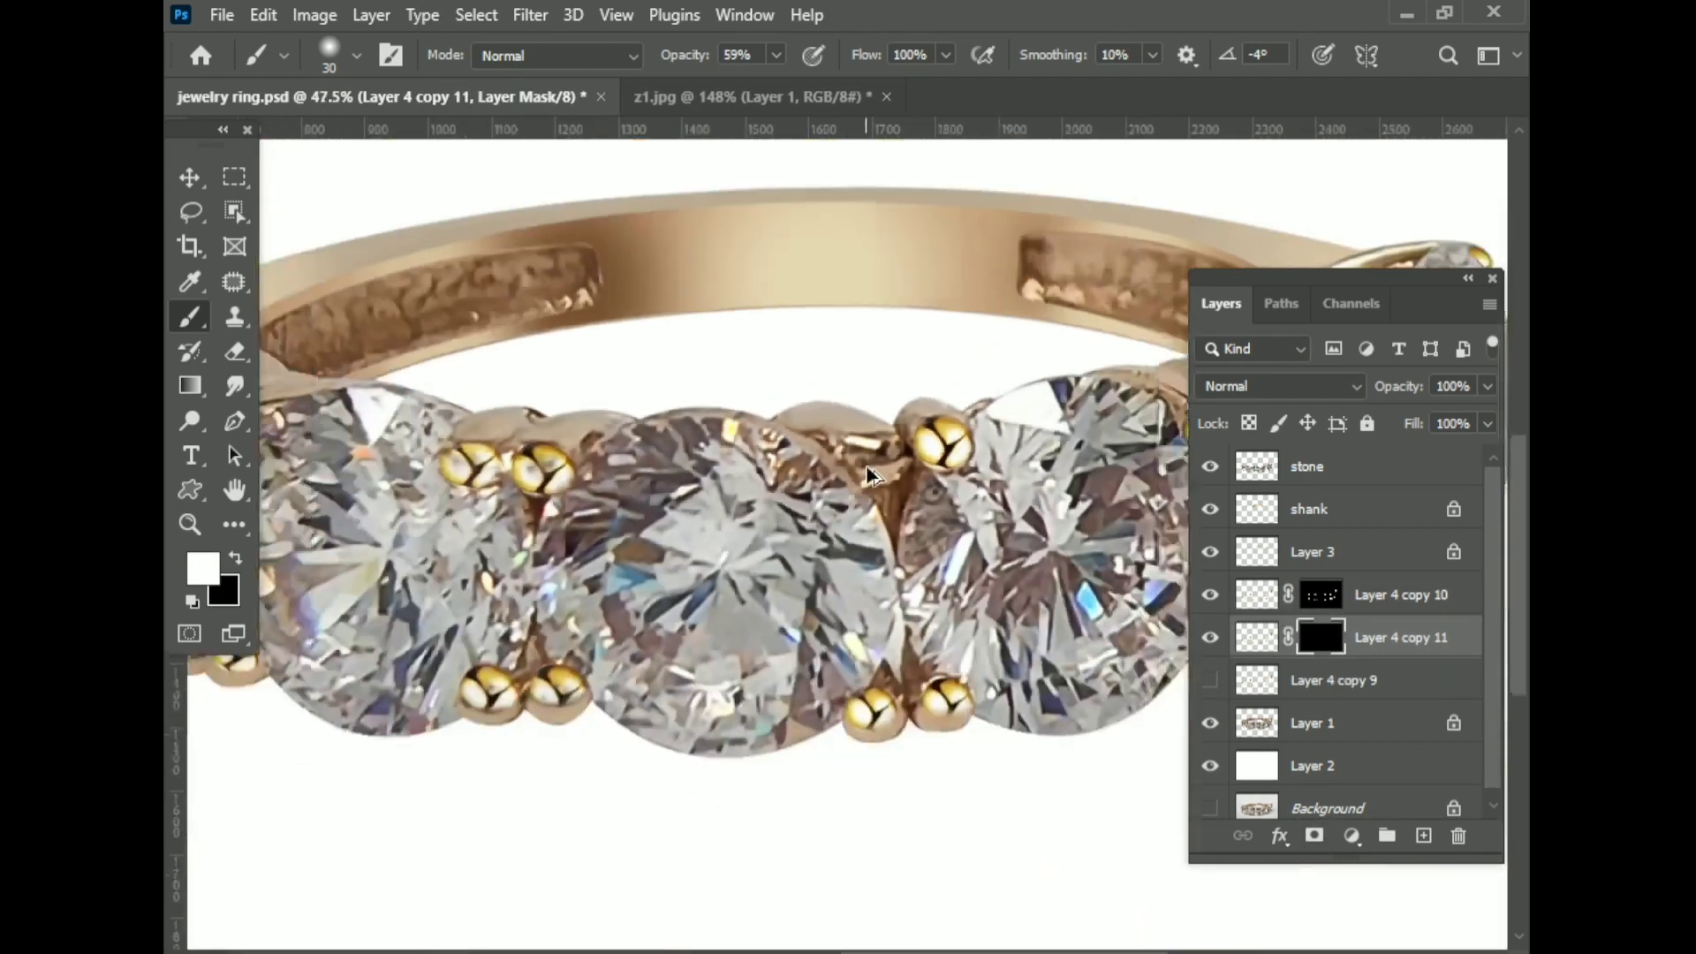
{"action": "scroll", "coordinate": [879, 482], "scroll_direction": "down", "scroll_amount": 1}
{"action": "key", "text": "ctrl+z"}
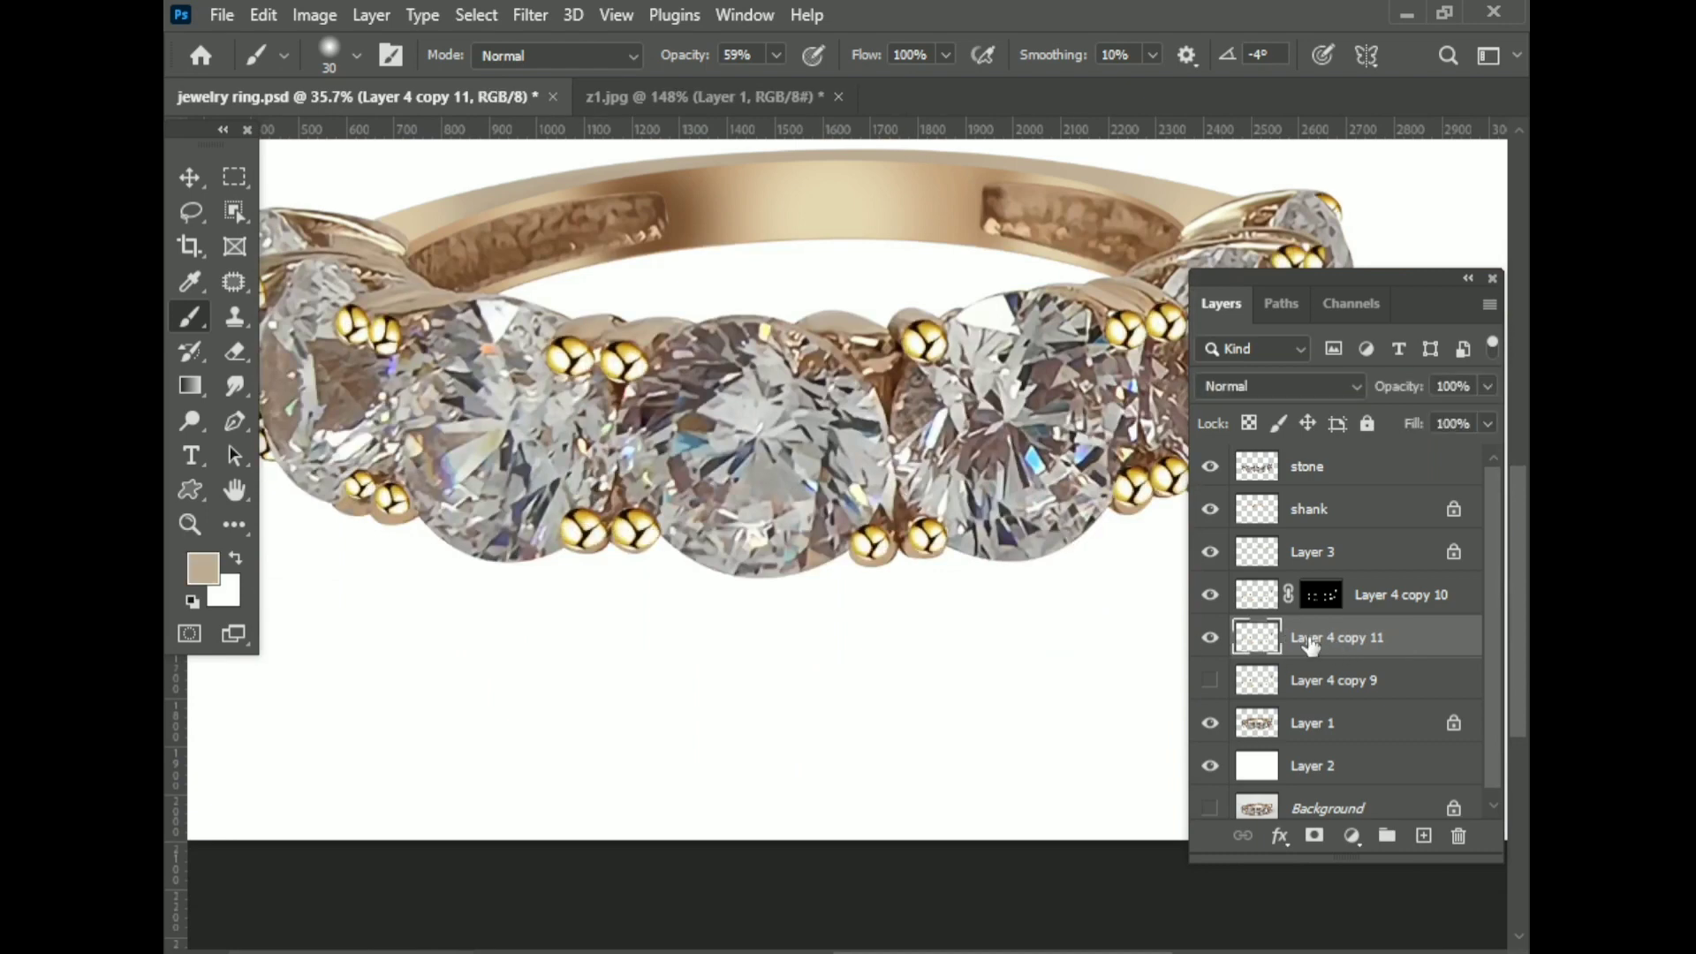
- Nudge Layer 4 copy 10's gold prongs, then hide Layer 4 copy 10 and copy 11
{"action": "key", "text": "v"}
{"action": "scroll", "coordinate": [1037, 346], "scroll_direction": "up", "scroll_amount": 1}
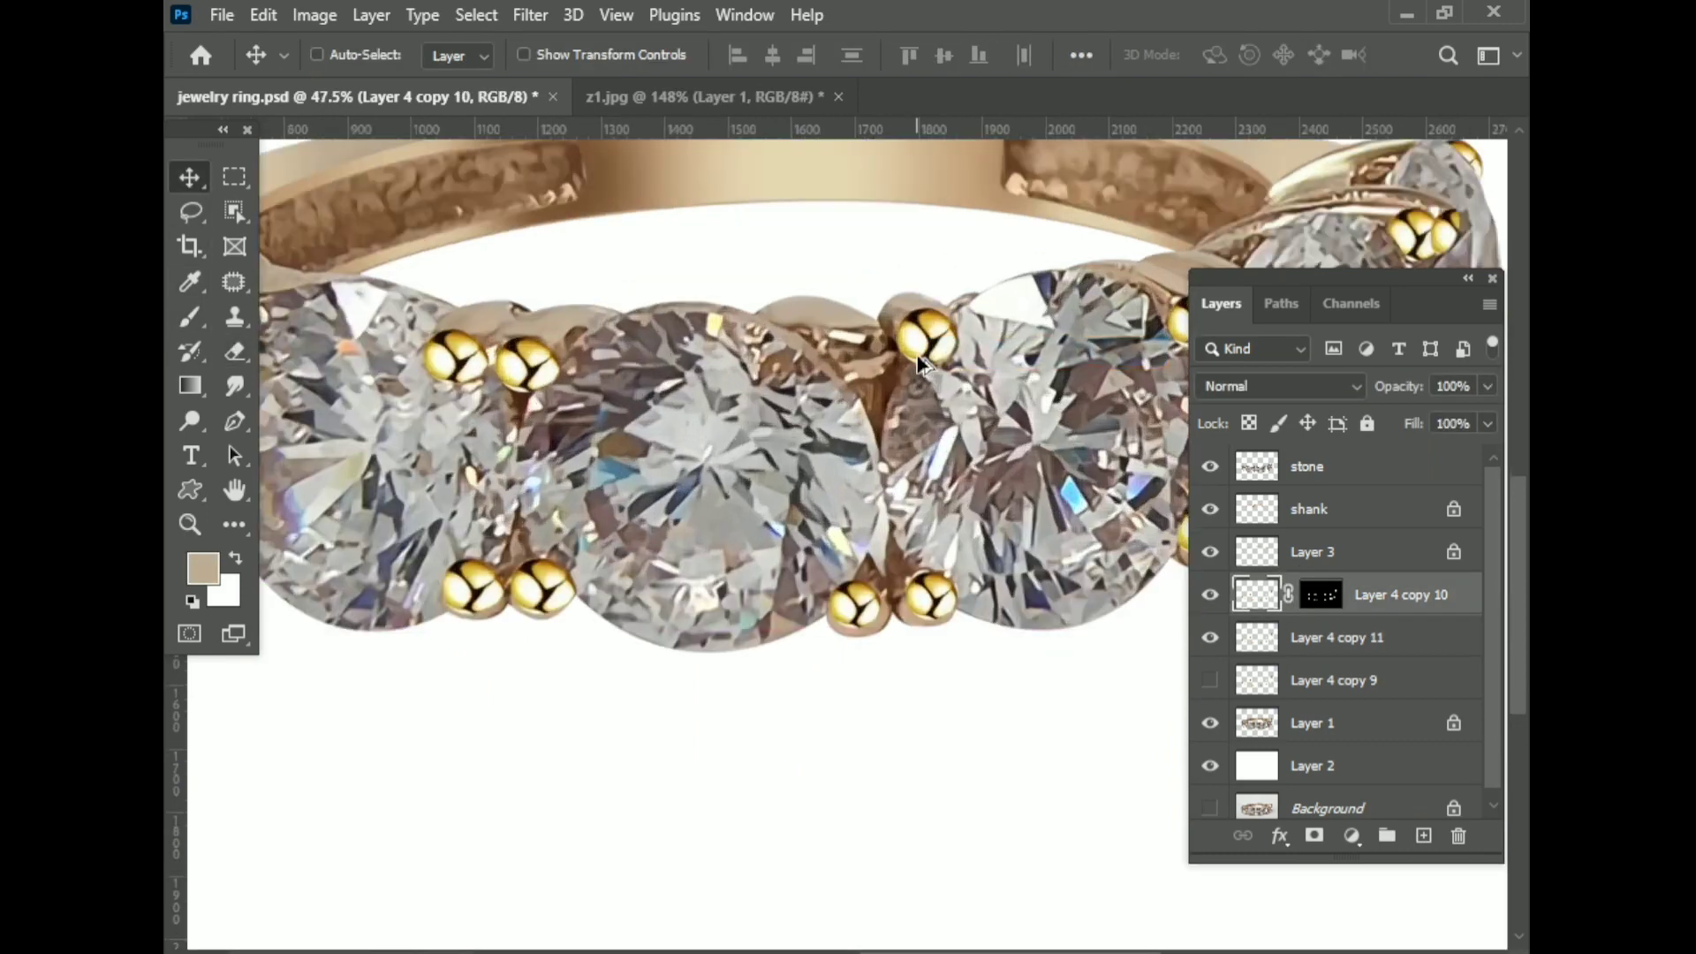
{"action": "scroll", "coordinate": [1037, 346], "scroll_direction": "up", "scroll_amount": 1}
{"action": "left_click_drag", "start_coordinate": [813, 358], "coordinate": [831, 367]}
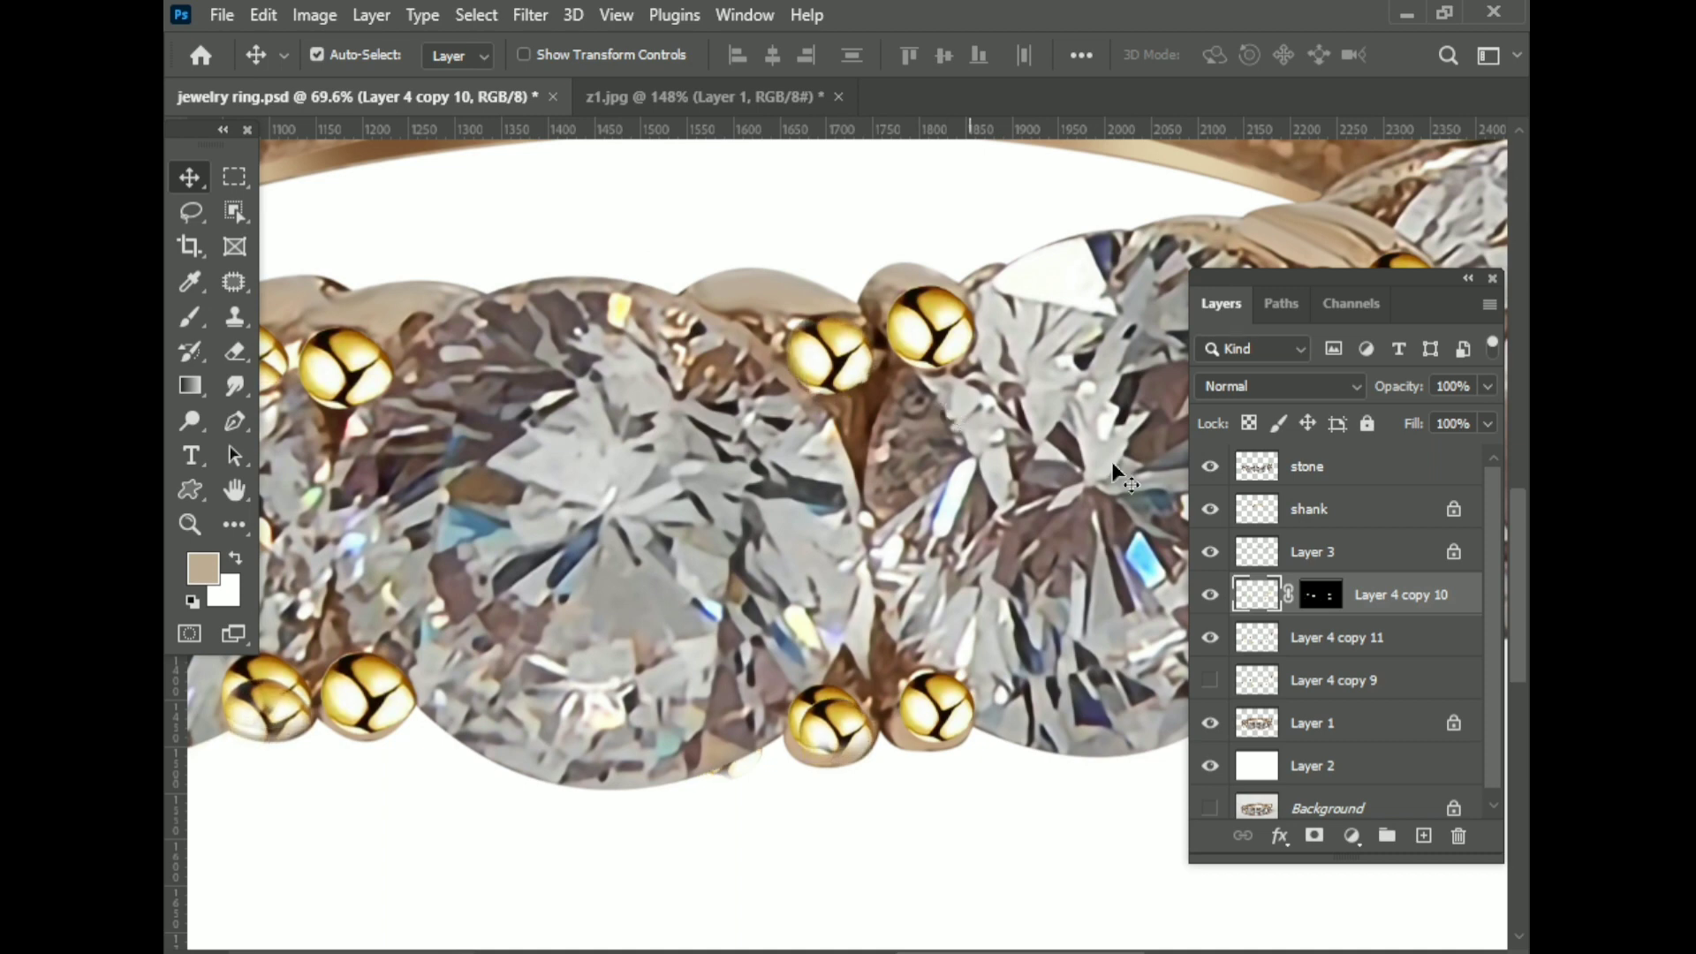
{"action": "left_click", "coordinate": [1210, 594]}
{"action": "left_click", "coordinate": [1211, 637]}
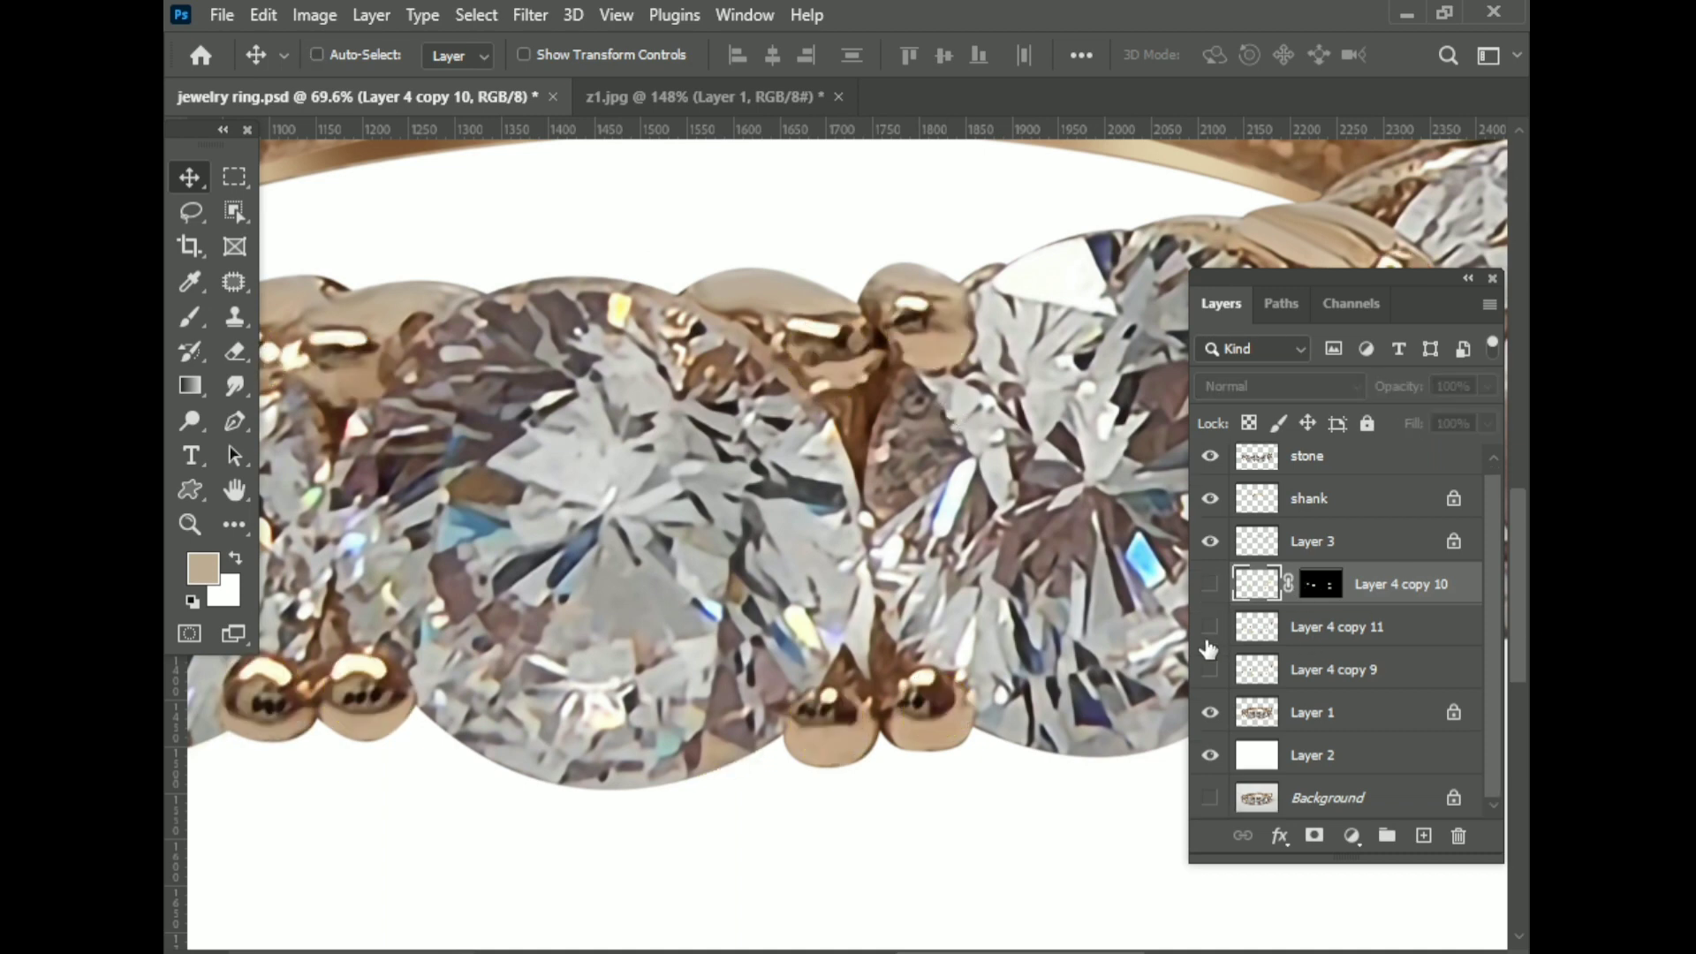
{"action": "scroll", "coordinate": [1041, 633], "scroll_direction": "down", "scroll_amount": 2}
- With a smaller Mixer Brush, smear the gem edge beside the lower prong
{"action": "scroll", "coordinate": [1040, 632], "scroll_direction": "down", "scroll_amount": 1}
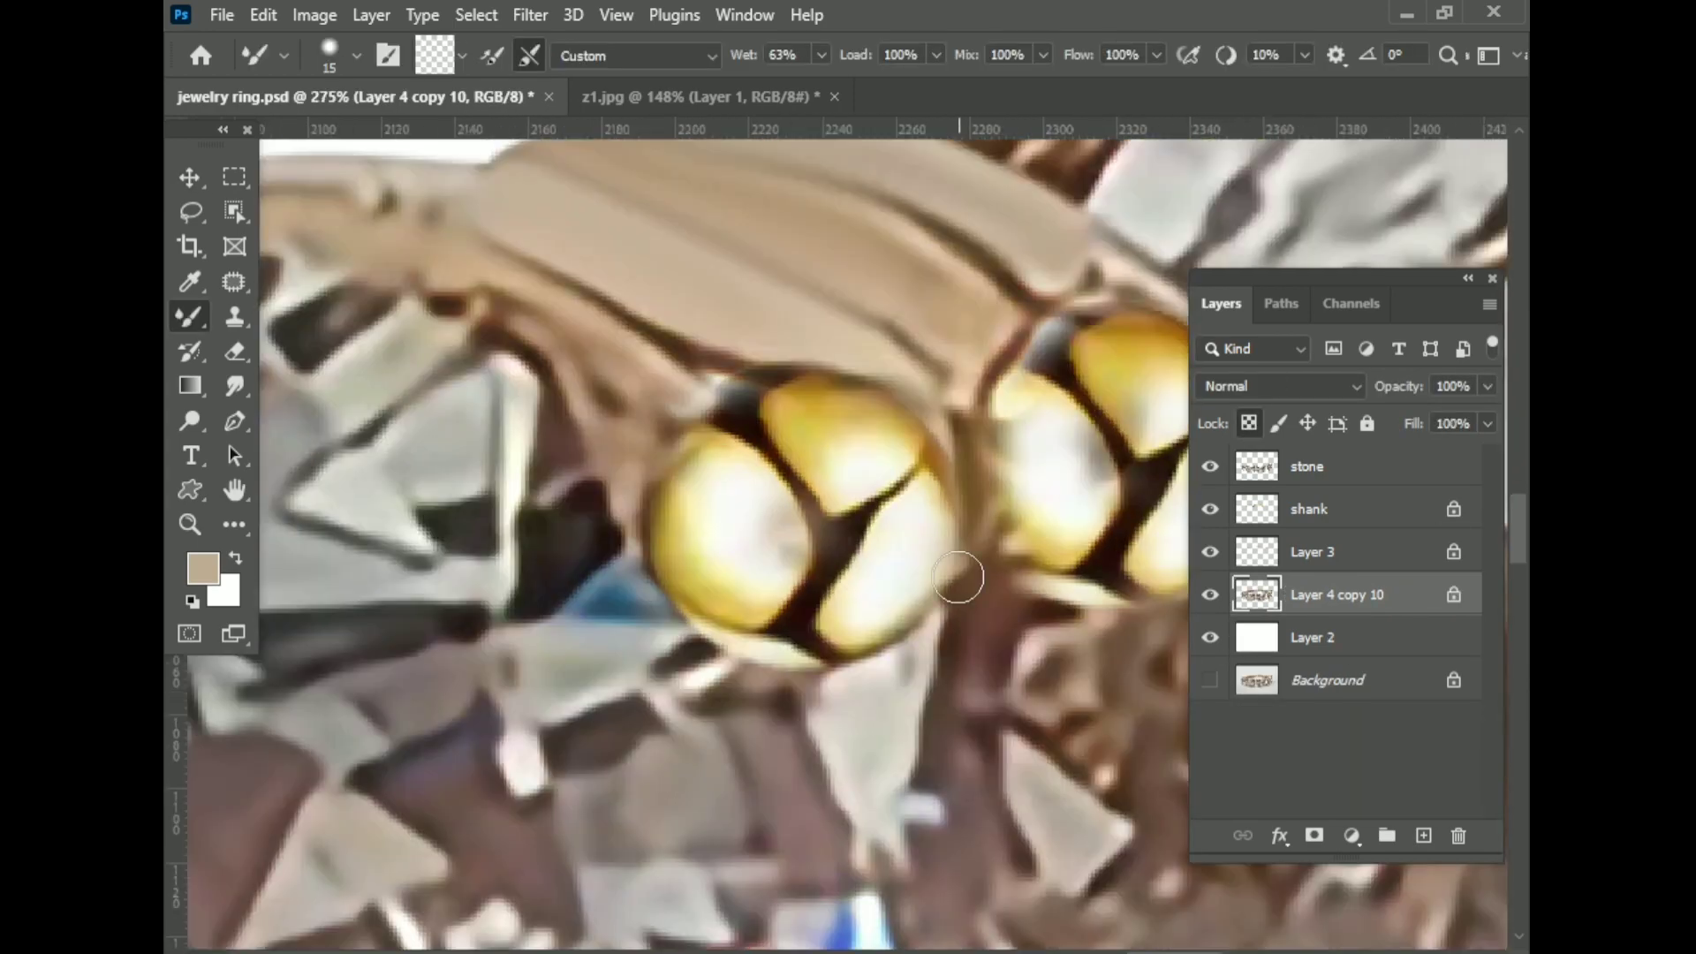
{"action": "scroll", "coordinate": [714, 573], "scroll_direction": "up", "scroll_amount": 1}
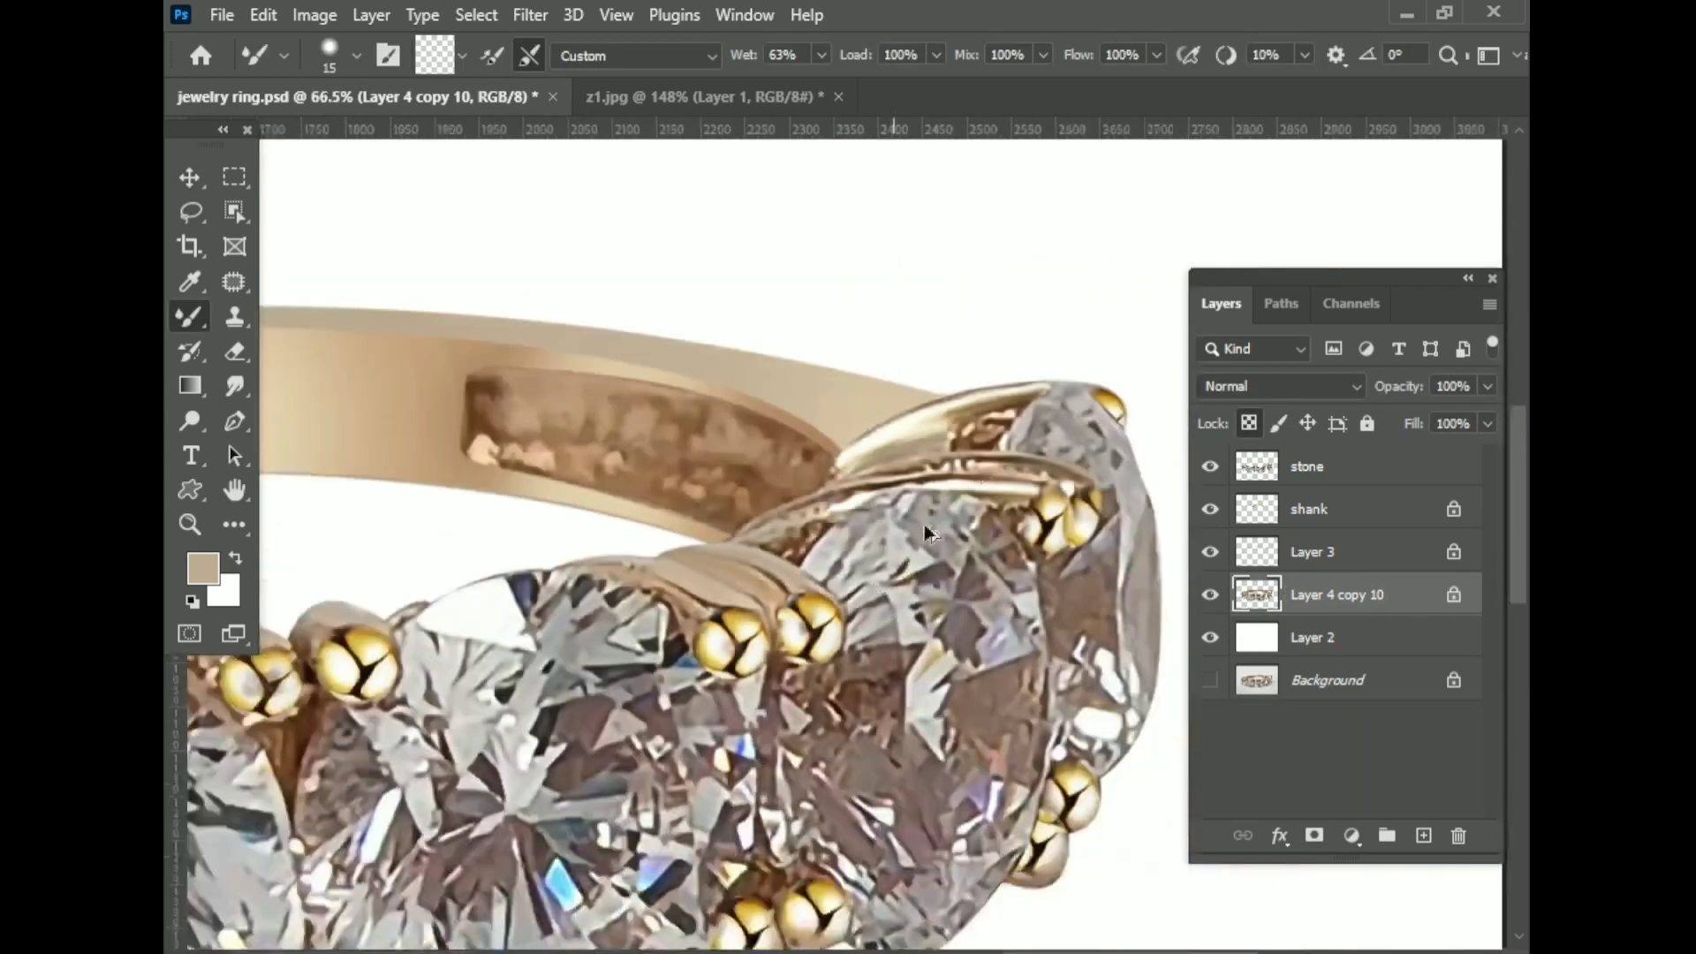
{"action": "scroll", "coordinate": [774, 386], "scroll_direction": "down", "scroll_amount": 5}
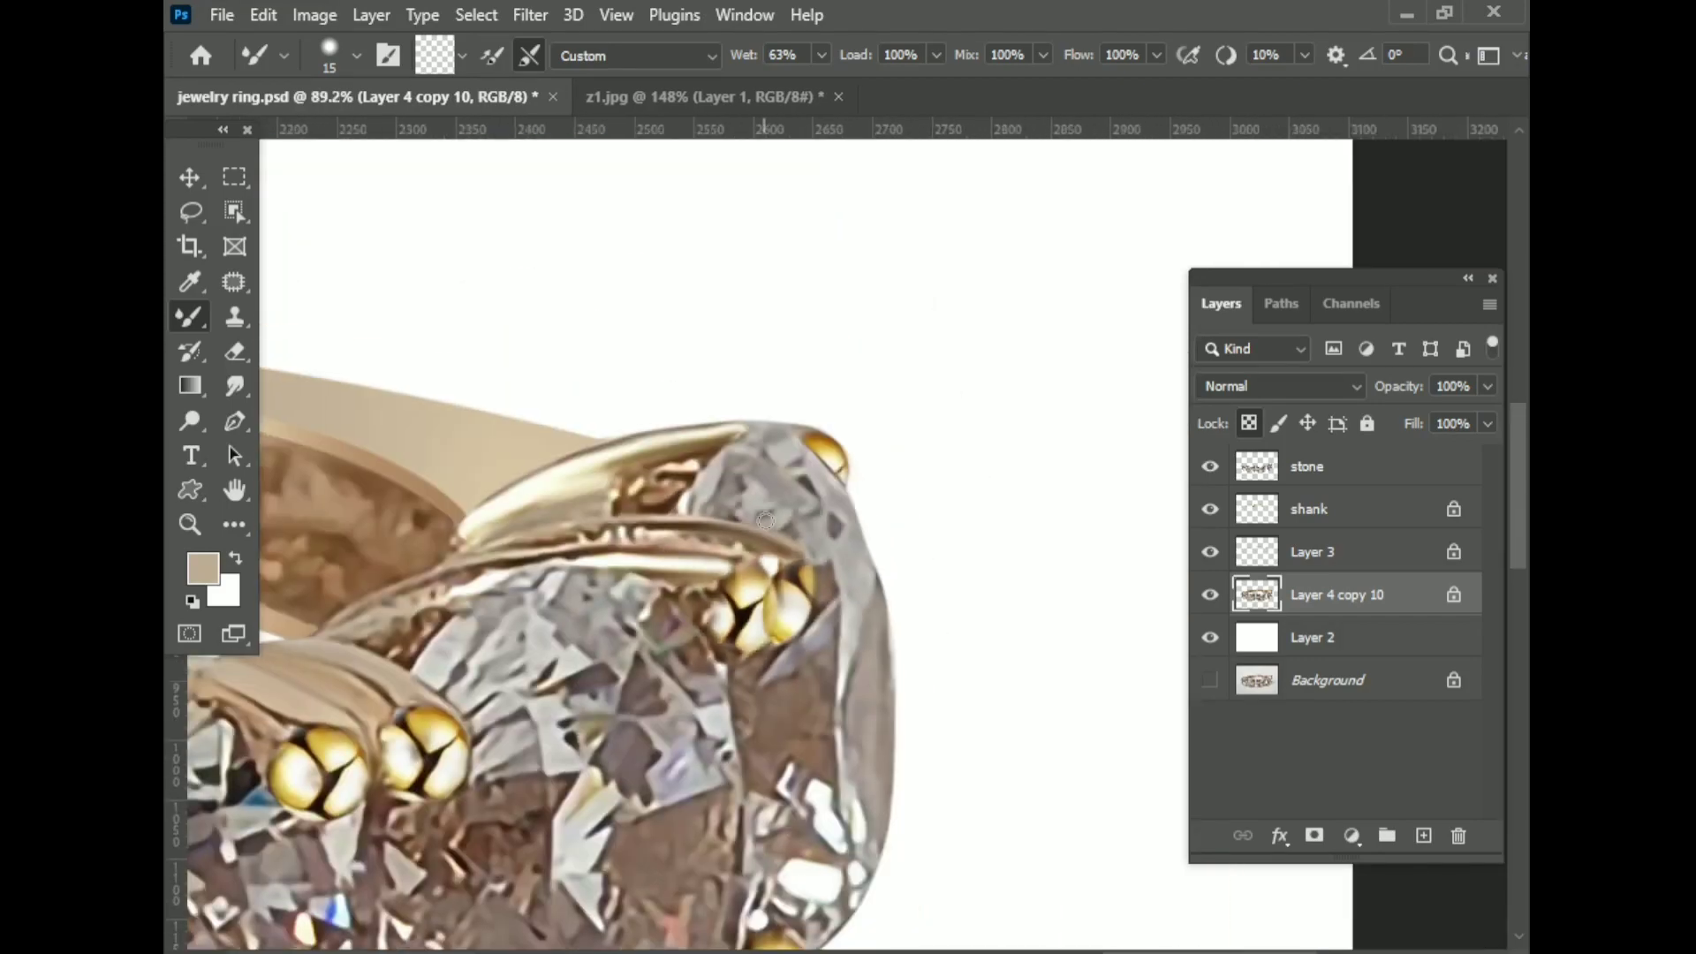
{"action": "scroll", "coordinate": [673, 541], "scroll_direction": "up", "scroll_amount": 2}
{"action": "scroll", "coordinate": [886, 544], "scroll_direction": "up", "scroll_amount": 1}
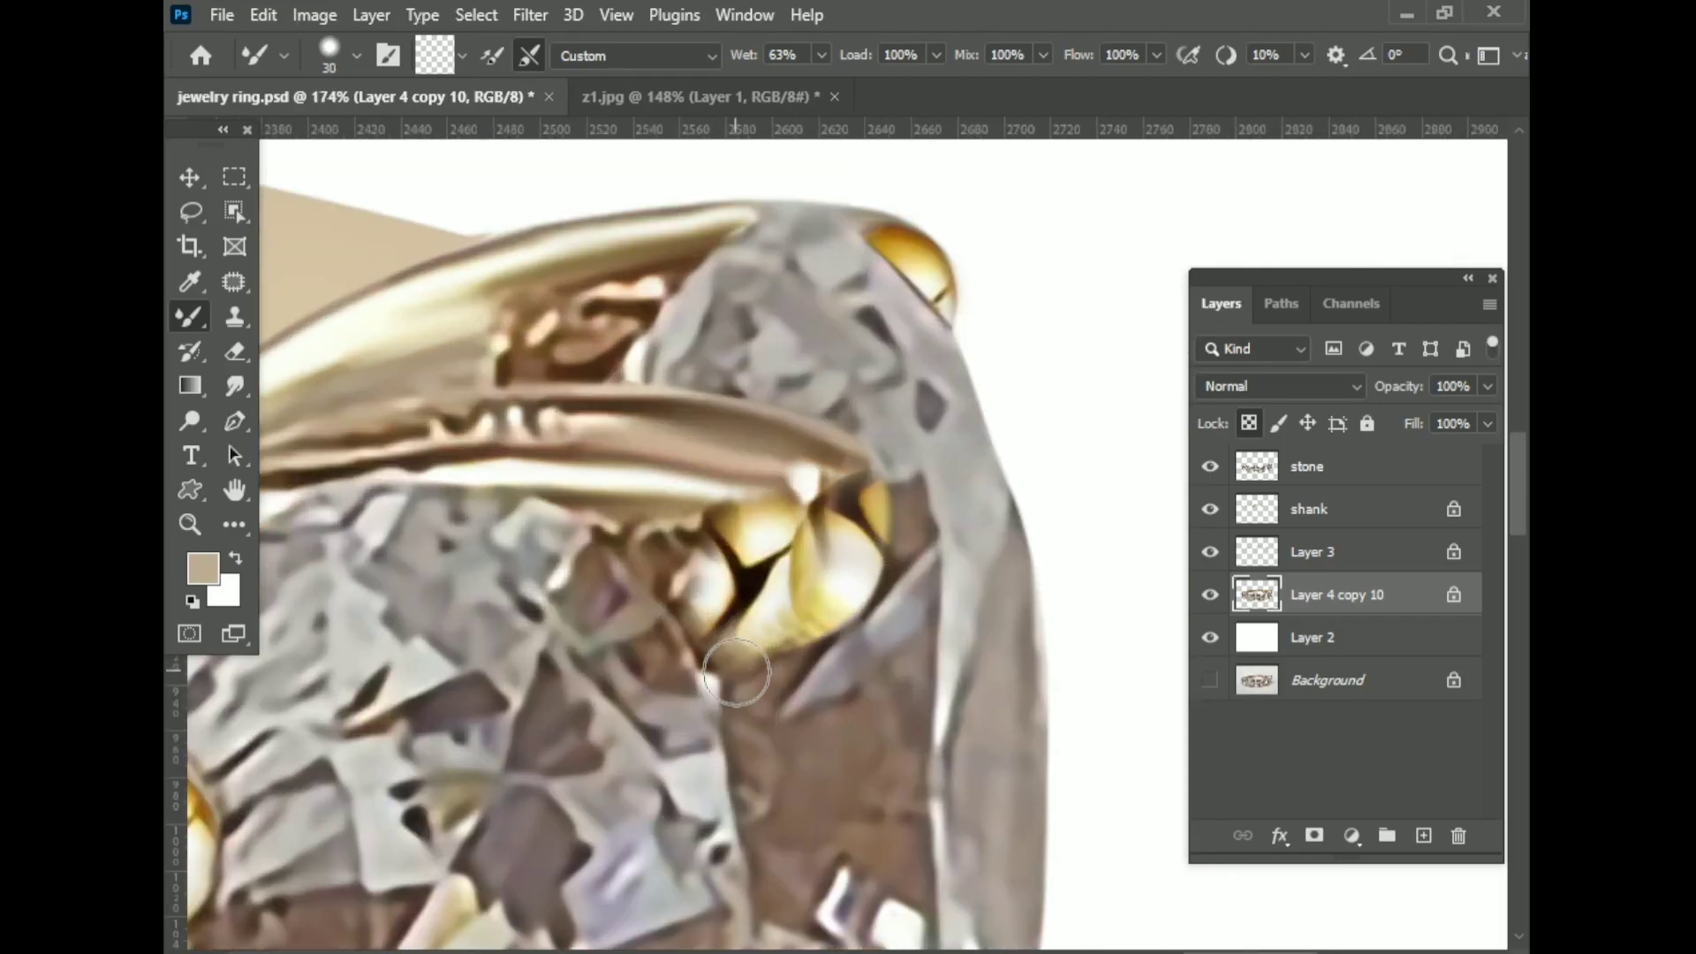
{"action": "scroll", "coordinate": [736, 674], "scroll_direction": "down", "scroll_amount": 5}
{"action": "scroll", "coordinate": [771, 792], "scroll_direction": "down", "scroll_amount": 3}
{"action": "scroll", "coordinate": [578, 618], "scroll_direction": "up", "scroll_amount": 4}
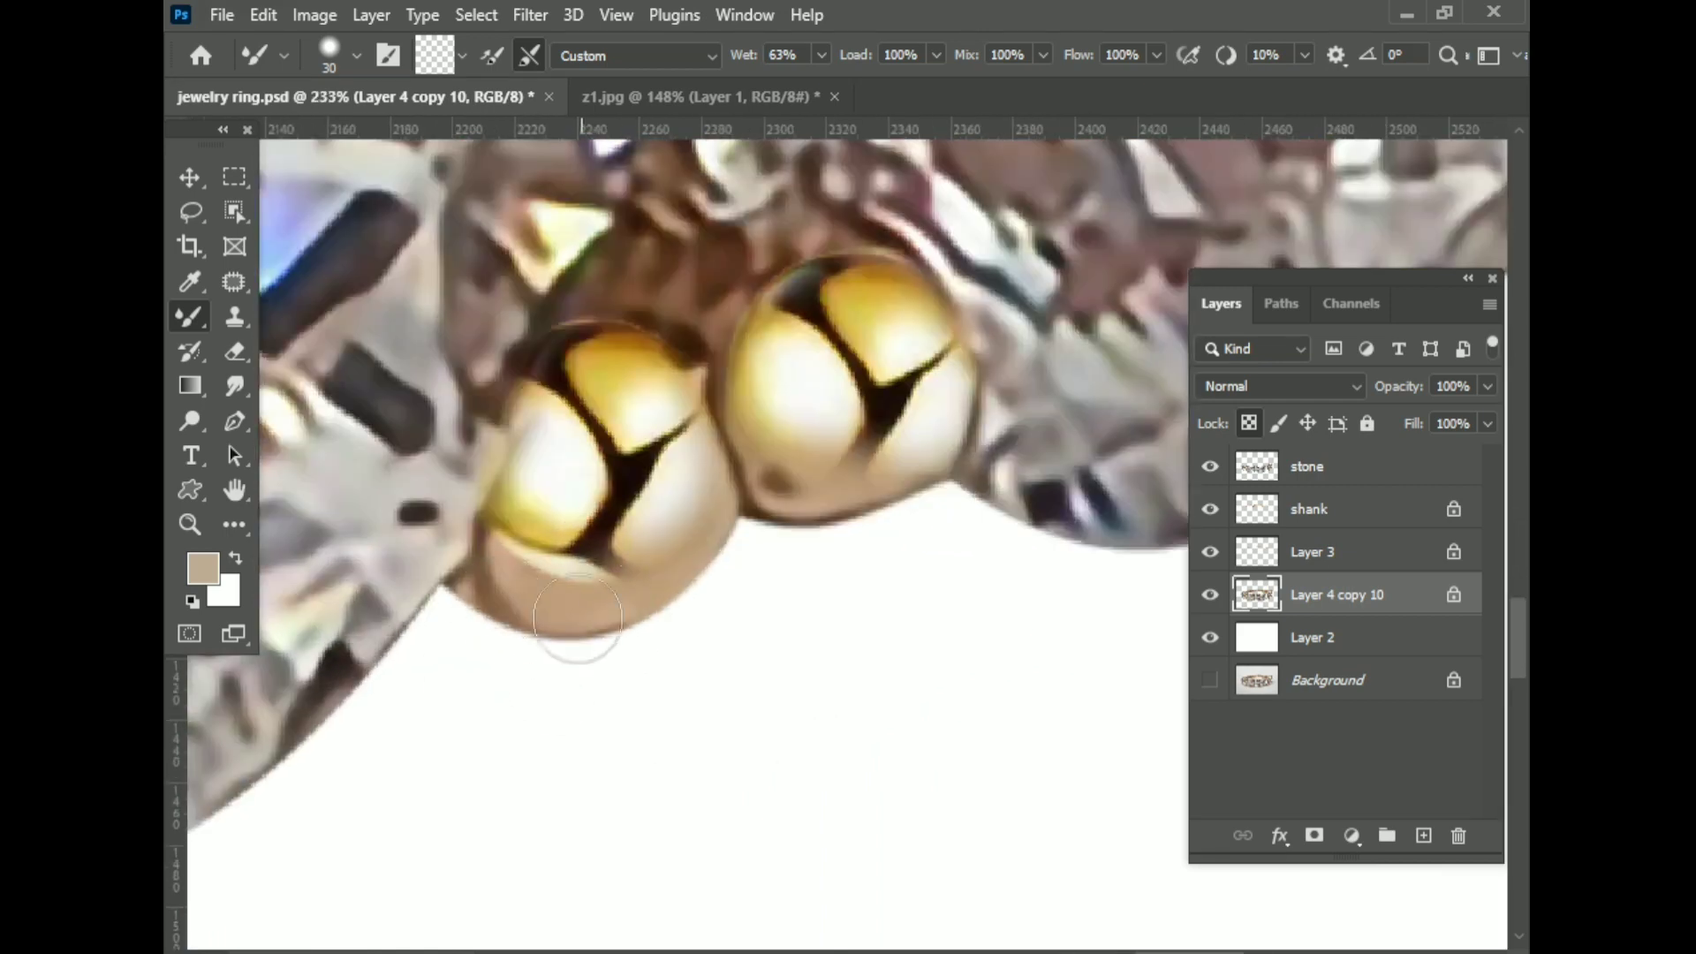
{"action": "key", "text": "bracketleft"}
{"action": "left_click_drag", "start_coordinate": [513, 553], "coordinate": [597, 566]}
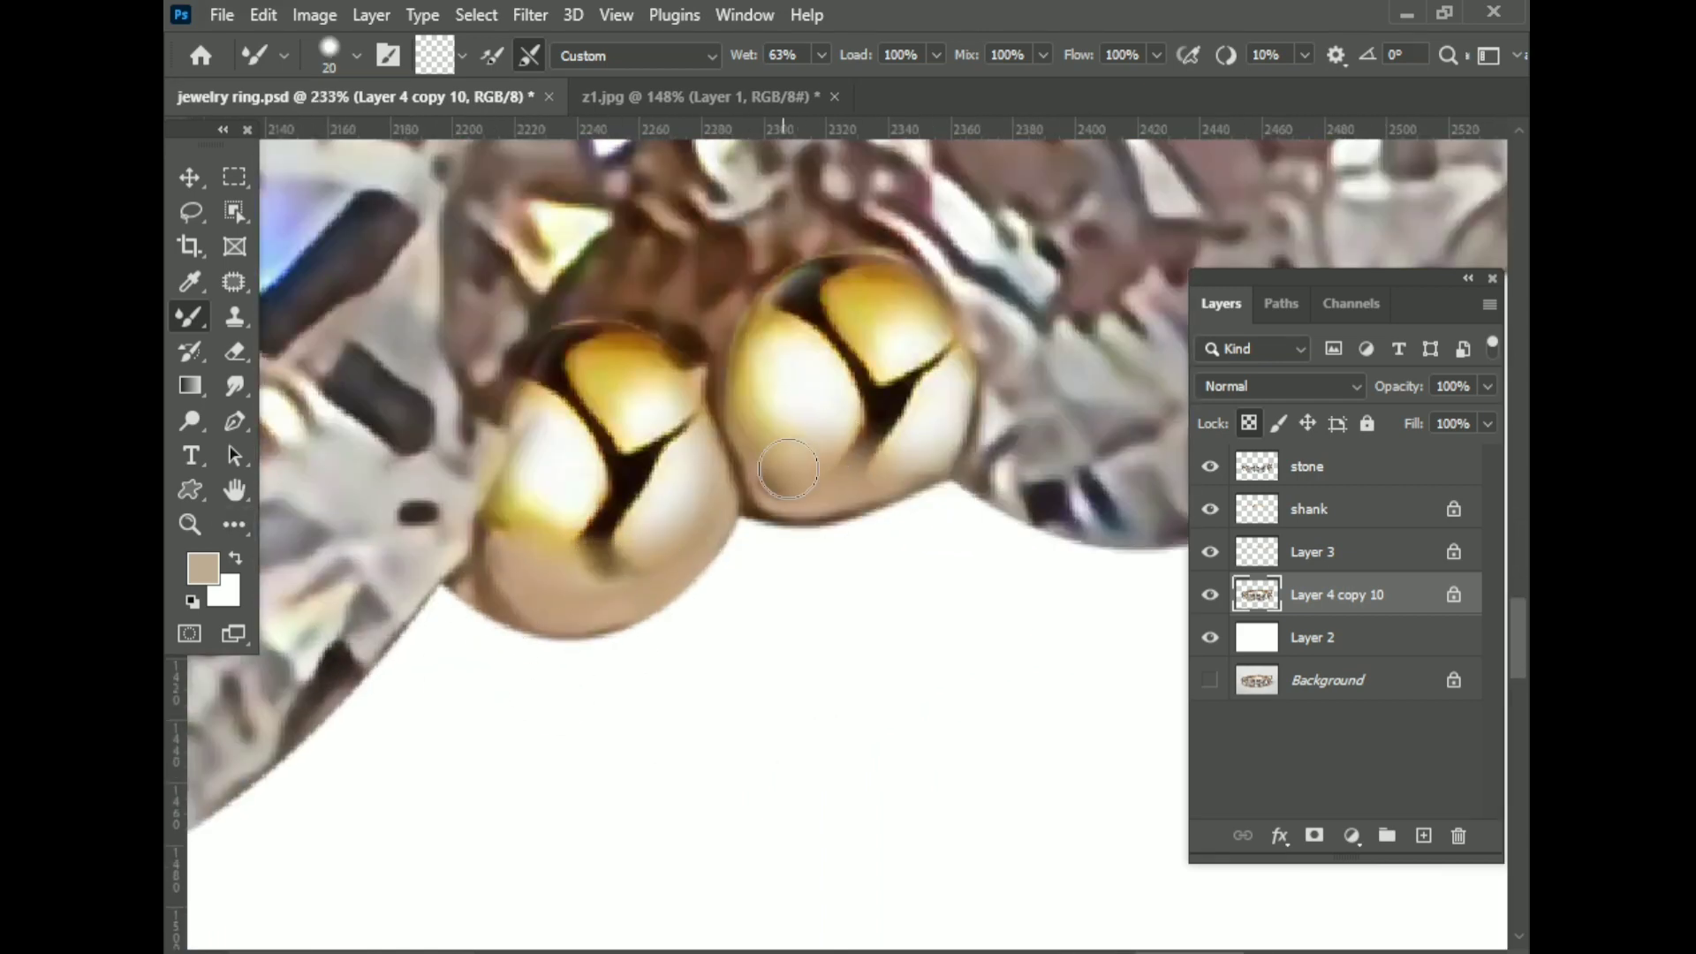
- At brush size 10, smooth the upper gem's top edge and the gold below the stone
{"action": "scroll", "coordinate": [707, 336], "scroll_direction": "up", "scroll_amount": 2}
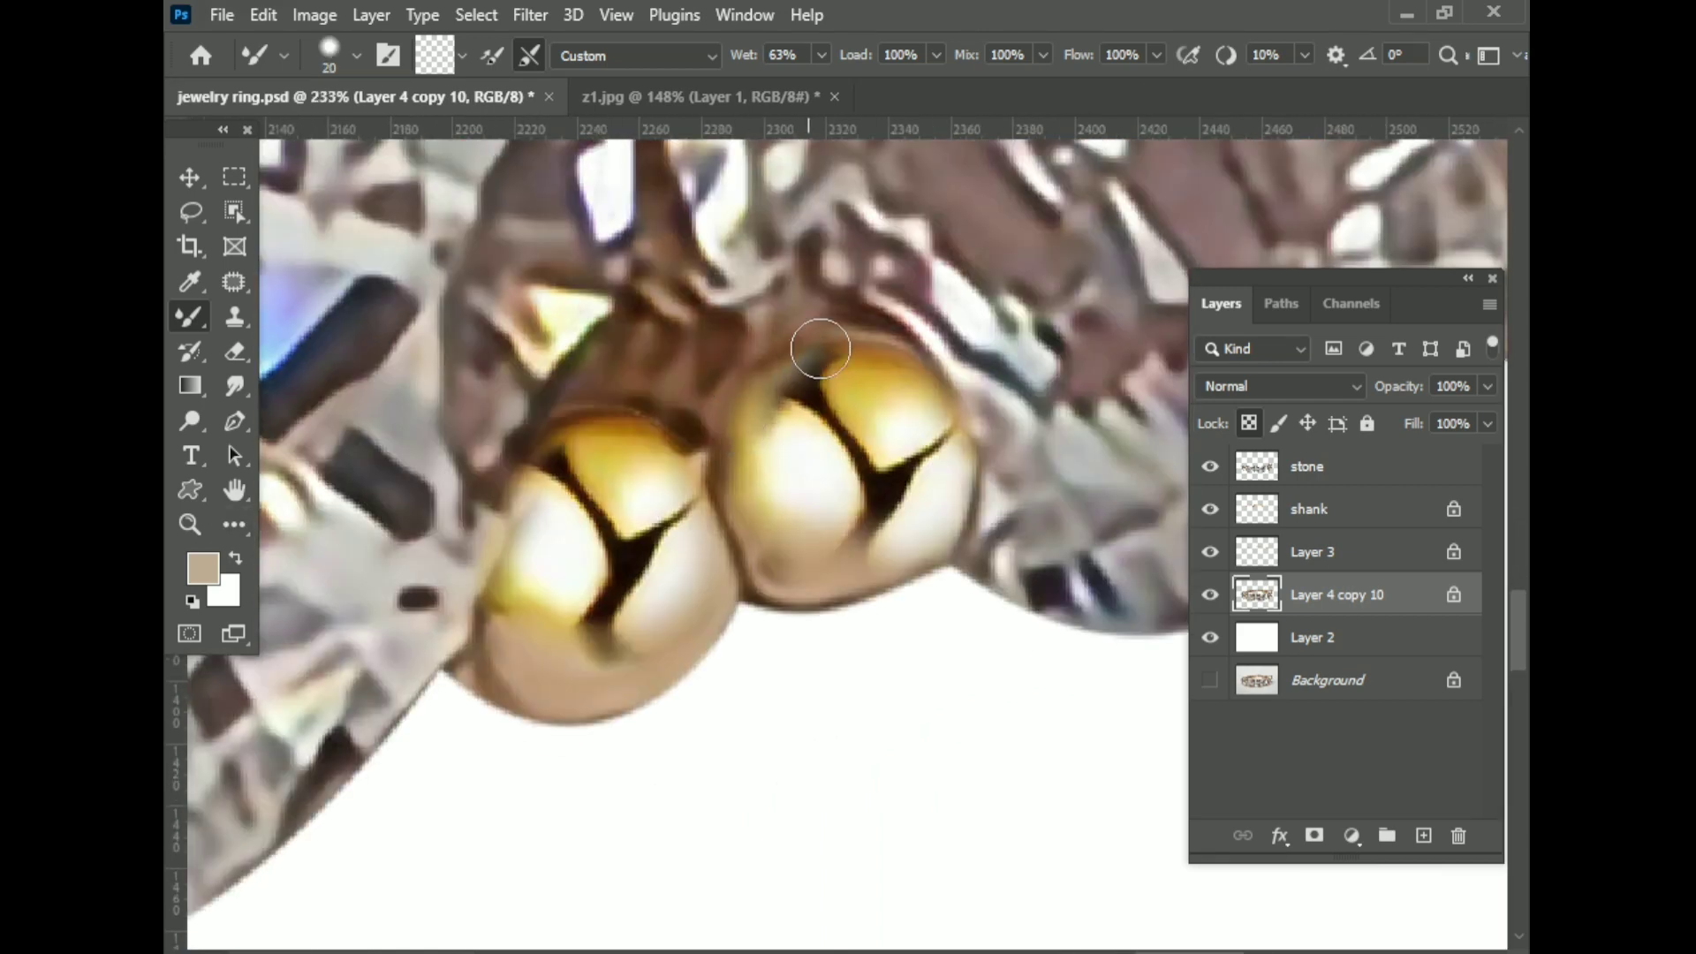
{"action": "scroll", "coordinate": [795, 415], "scroll_direction": "down", "scroll_amount": 3}
{"action": "scroll", "coordinate": [695, 365], "scroll_direction": "up", "scroll_amount": 4}
{"action": "key", "text": "bracketleft"}
{"action": "left_click_drag", "start_coordinate": [642, 382], "coordinate": [869, 351]}
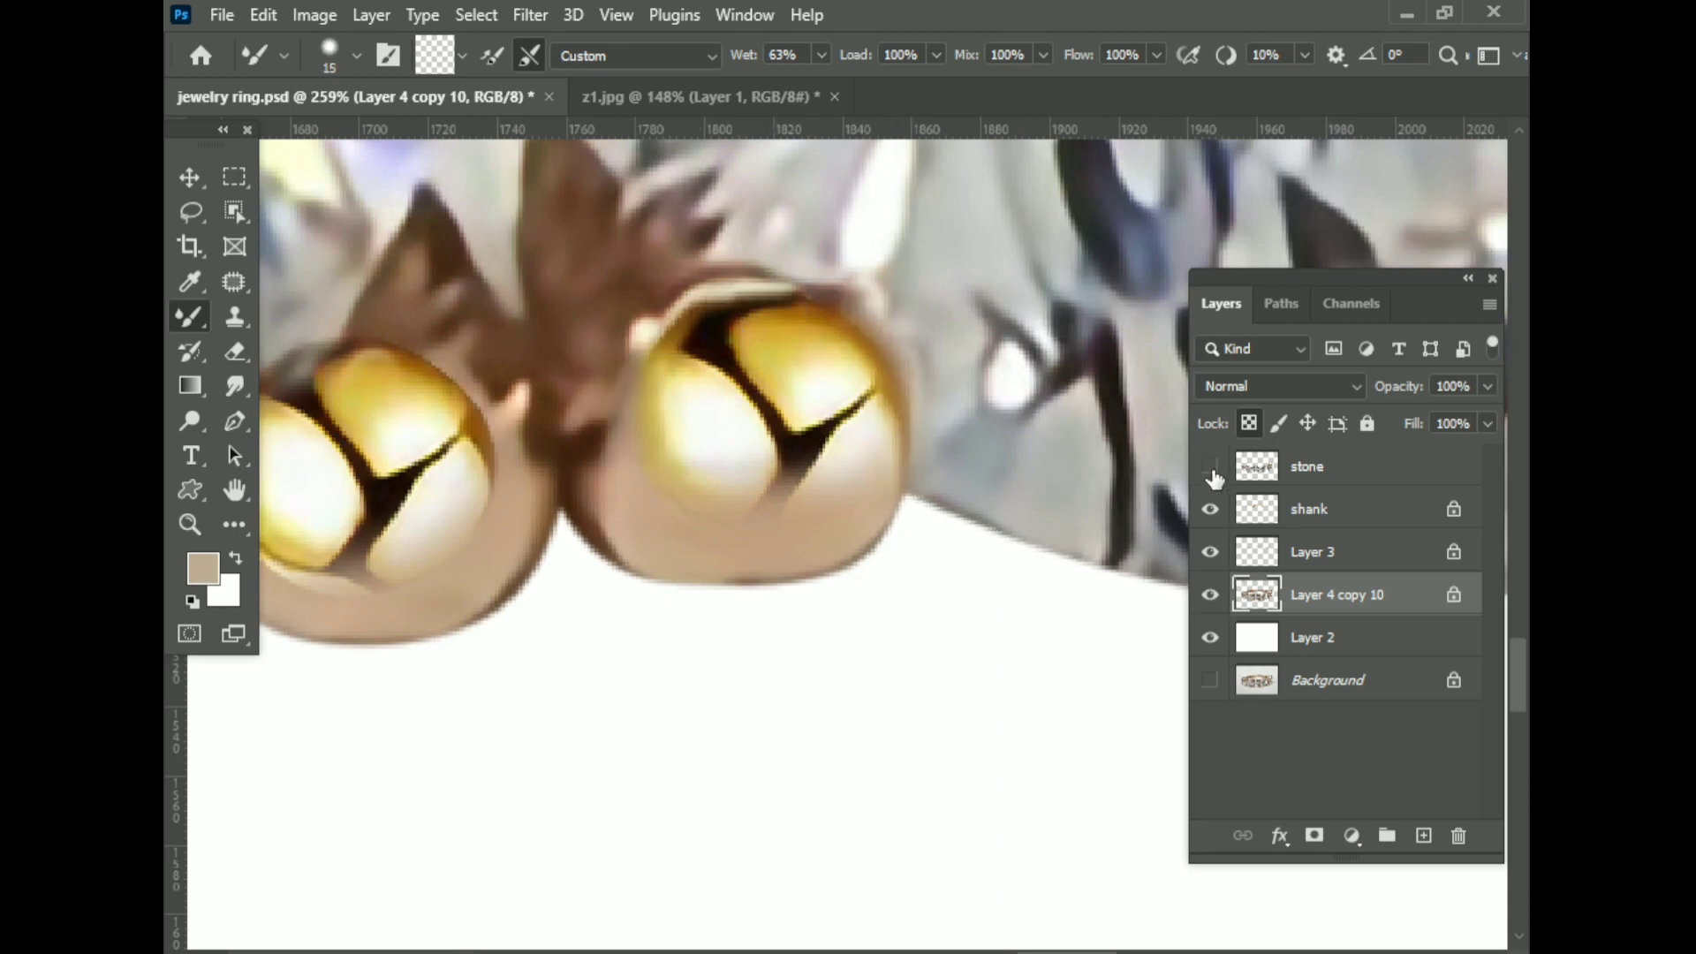
{"action": "scroll", "coordinate": [471, 491], "scroll_direction": "up", "scroll_amount": 1}
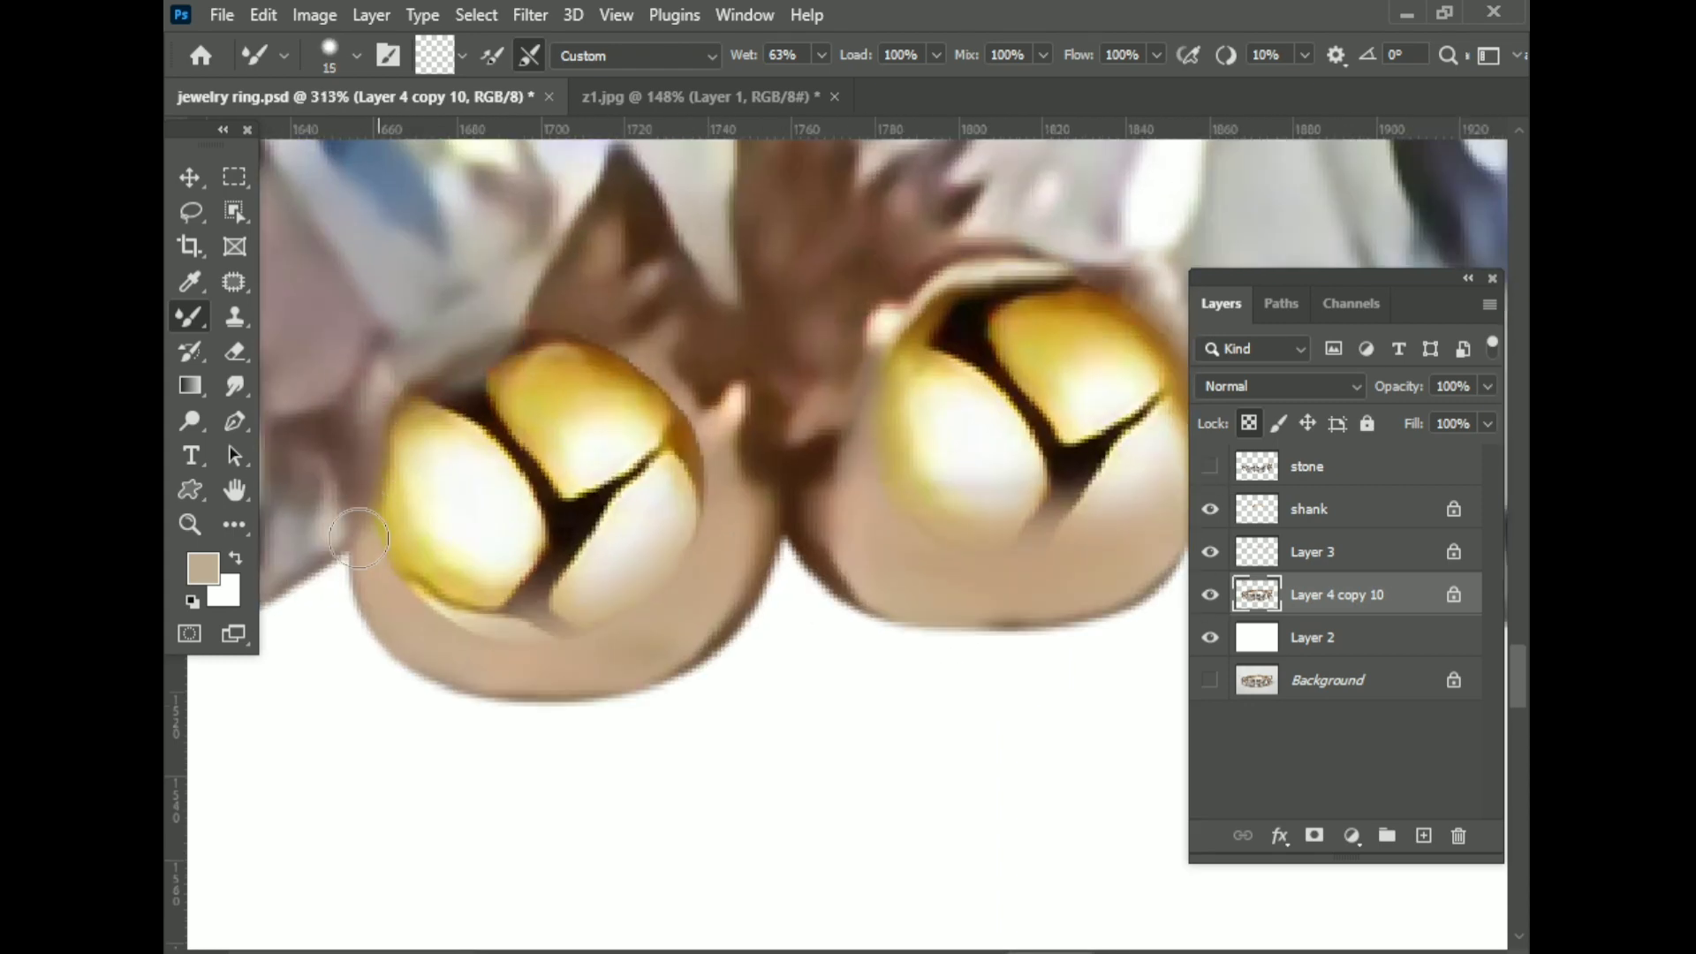
{"action": "scroll", "coordinate": [626, 341], "scroll_direction": "down", "scroll_amount": 2}
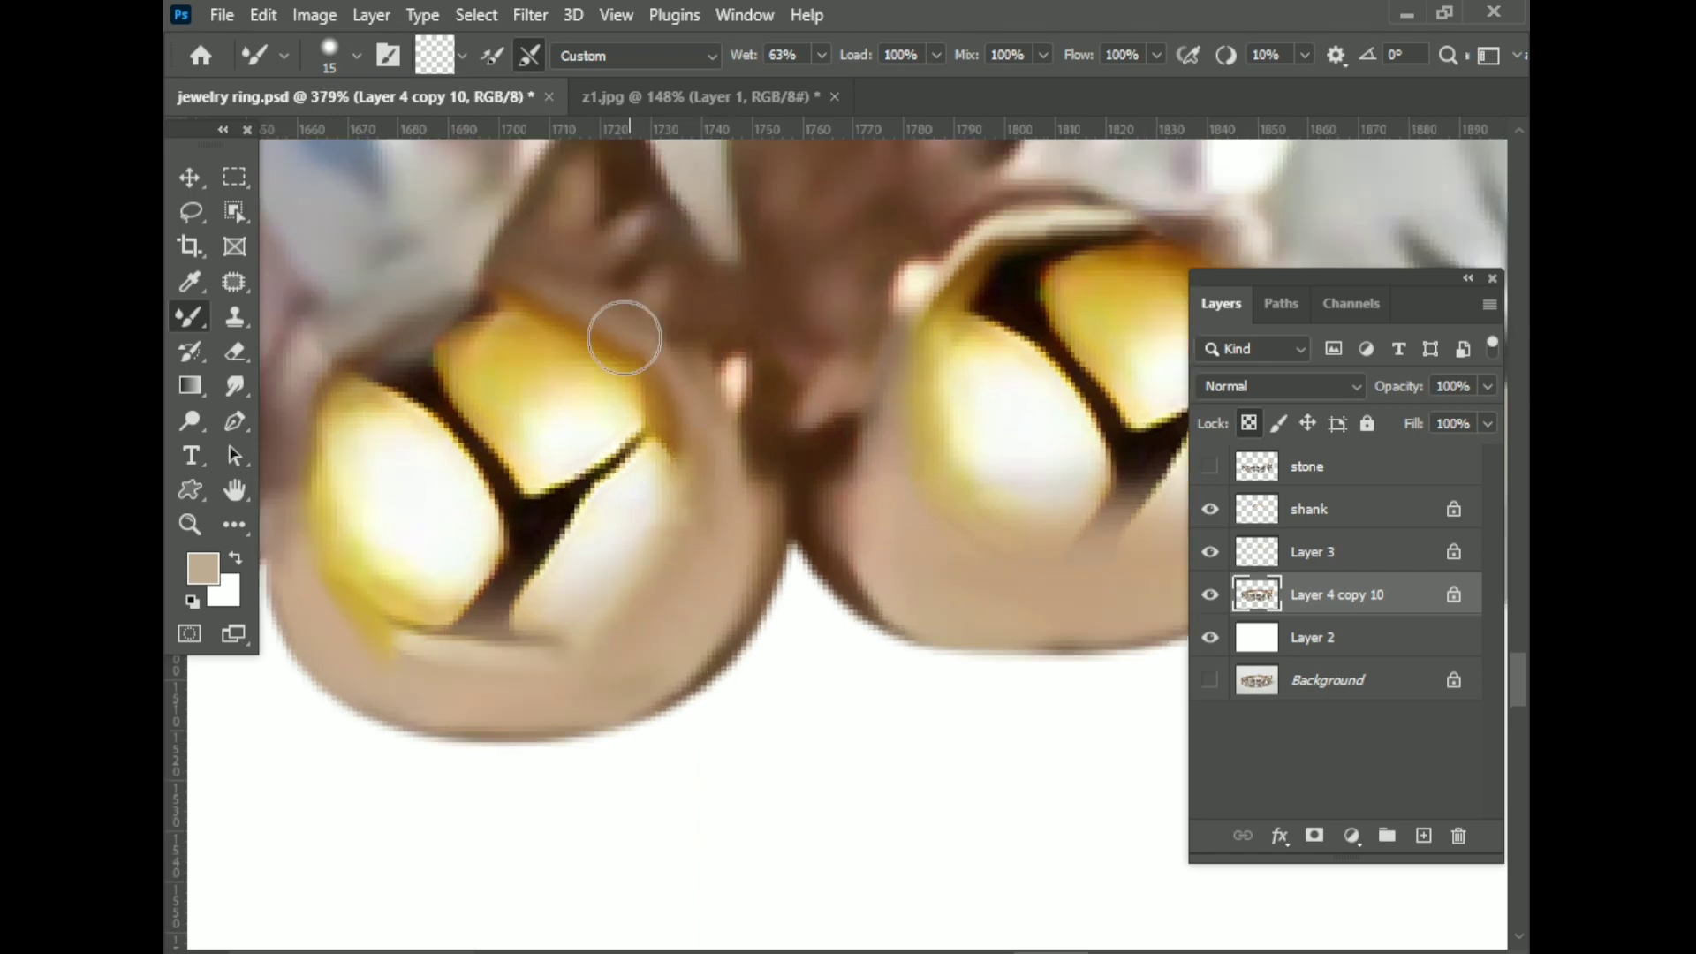
{"action": "scroll", "coordinate": [626, 493], "scroll_direction": "down", "scroll_amount": 1}
{"action": "scroll", "coordinate": [591, 508], "scroll_direction": "down", "scroll_amount": 7}
{"action": "scroll", "coordinate": [804, 479], "scroll_direction": "up", "scroll_amount": 6}
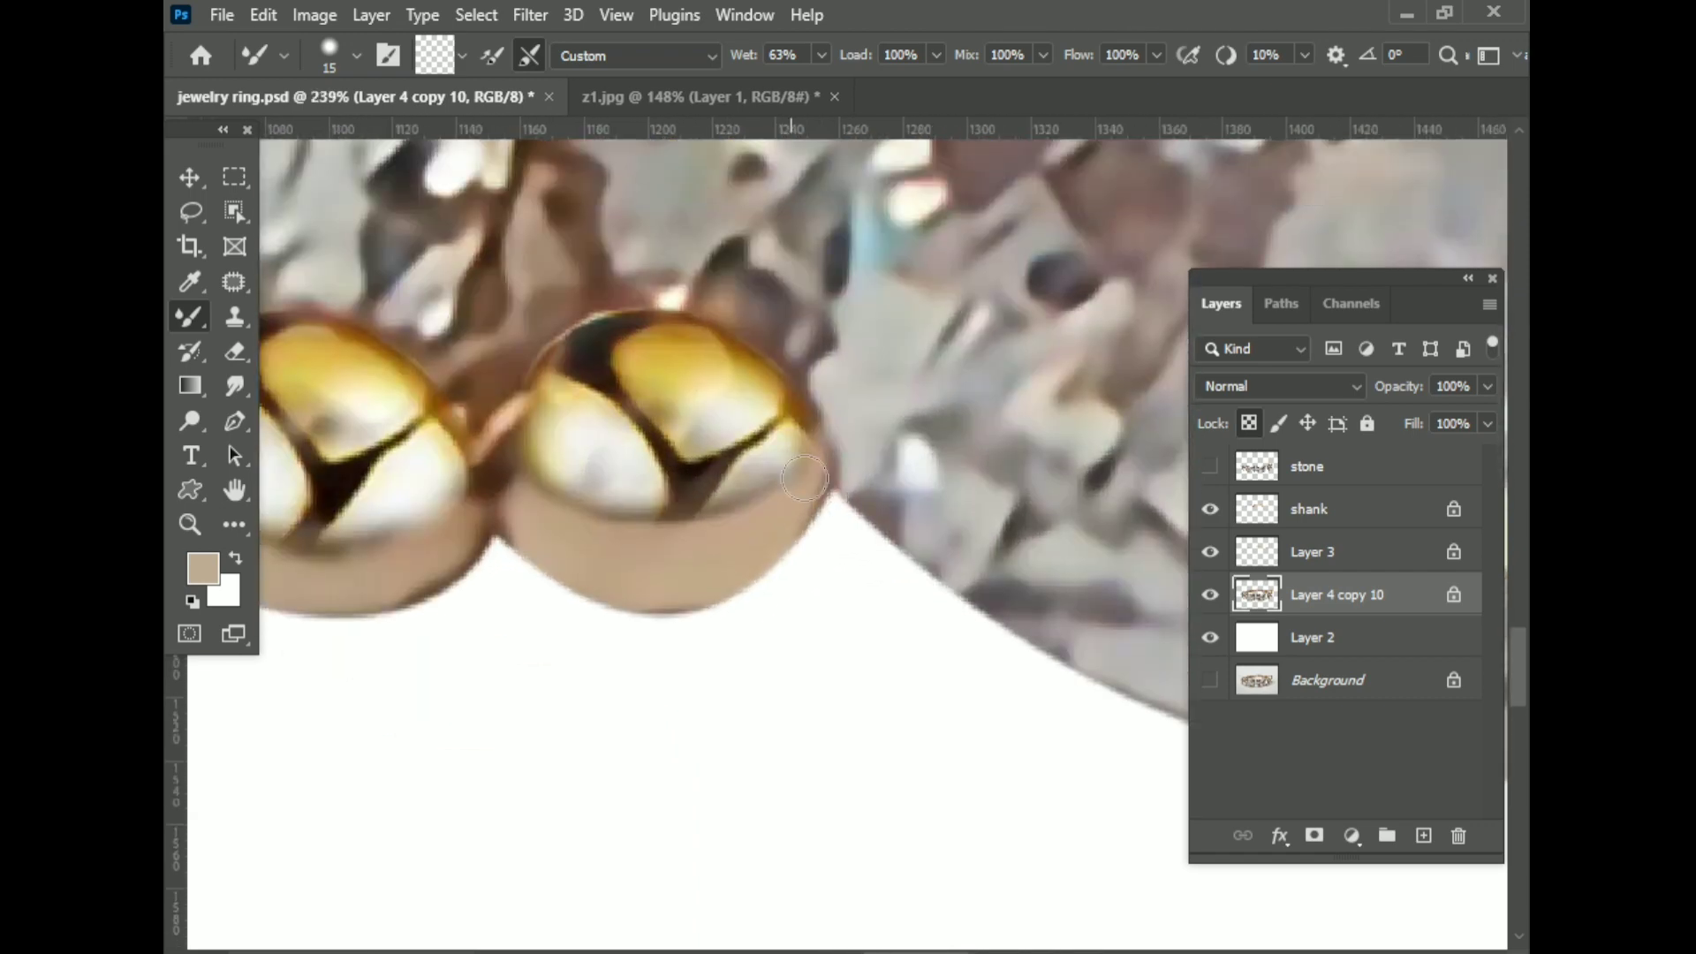
{"action": "scroll", "coordinate": [564, 509], "scroll_direction": "up", "scroll_amount": 2}
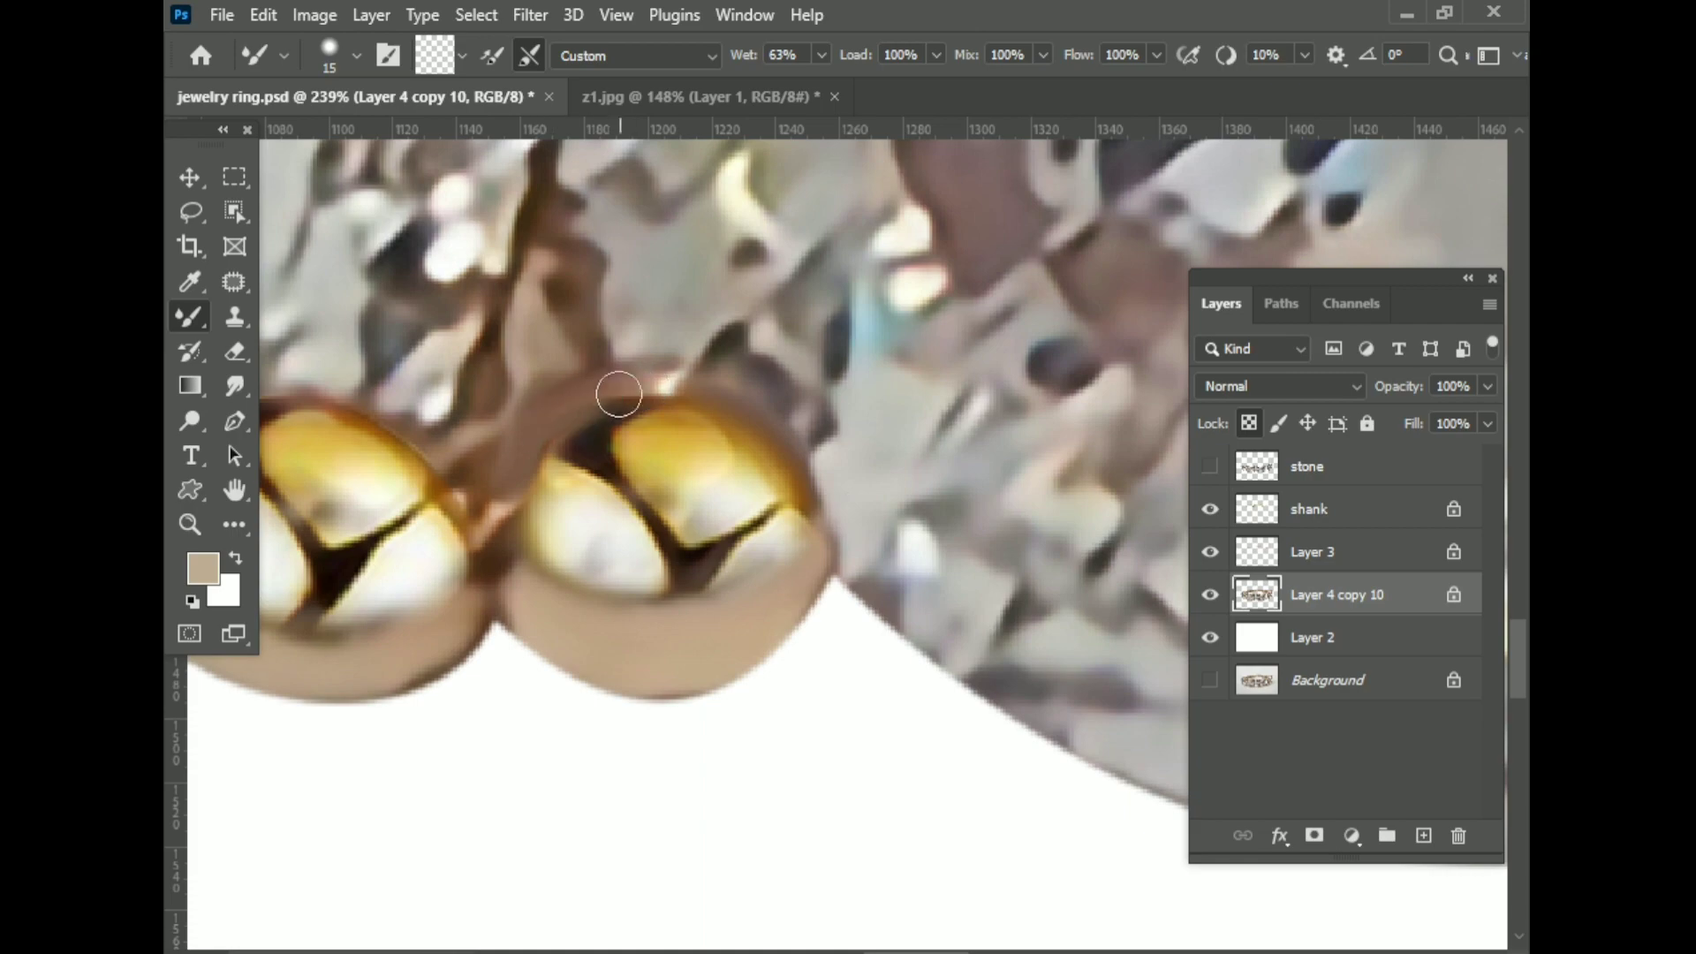
{"action": "scroll", "coordinate": [642, 489], "scroll_direction": "up", "scroll_amount": 1}
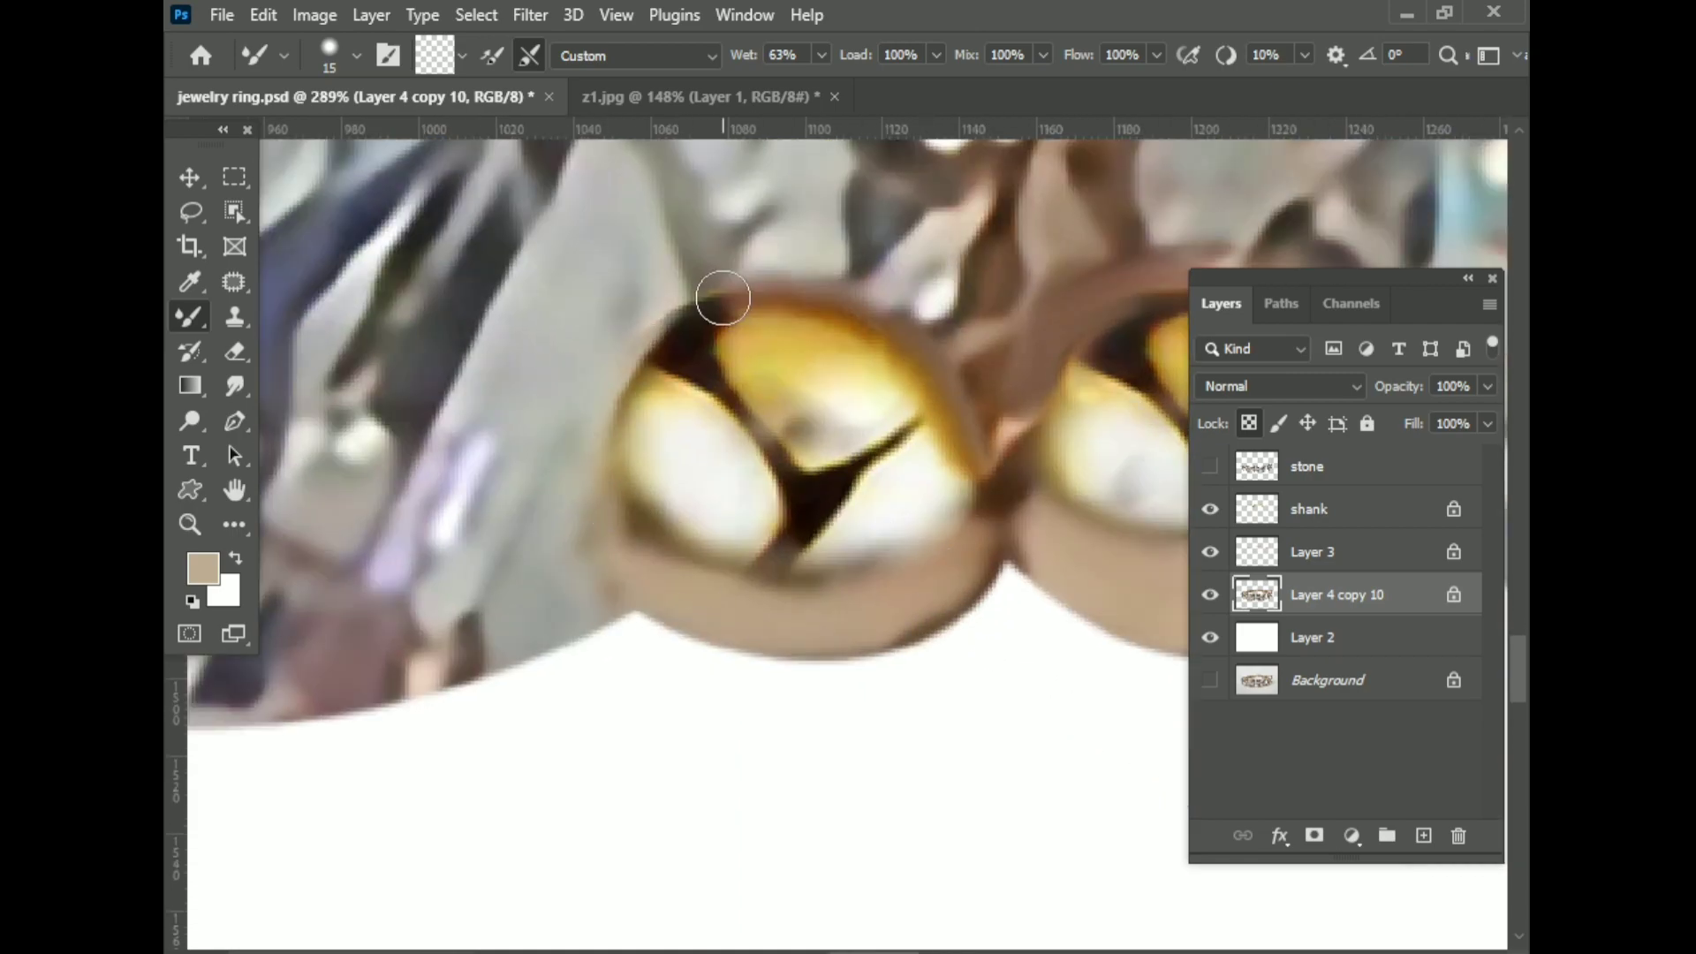
{"action": "scroll", "coordinate": [778, 371], "scroll_direction": "down", "scroll_amount": 5}
{"action": "scroll", "coordinate": [850, 441], "scroll_direction": "up", "scroll_amount": 4}
{"action": "left_click_drag", "start_coordinate": [850, 442], "coordinate": [649, 492]}
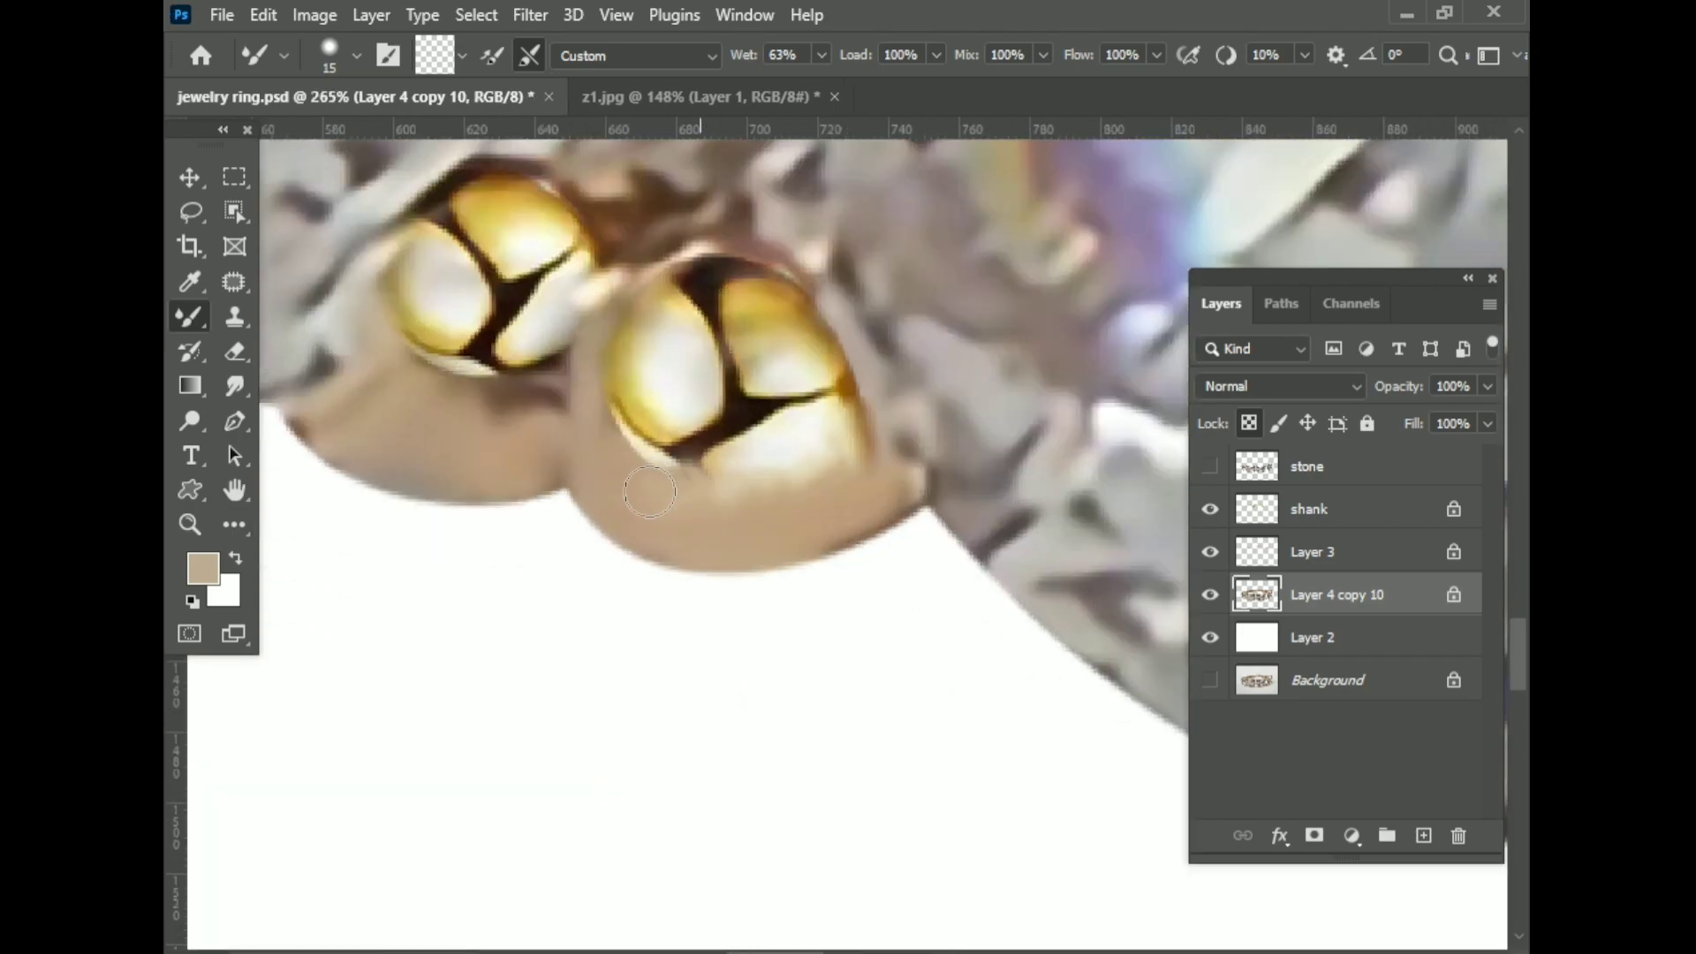
- Adjust the blending brush size while zooming around the remaining prongs
{"action": "scroll", "coordinate": [748, 499], "scroll_direction": "up", "scroll_amount": 2}
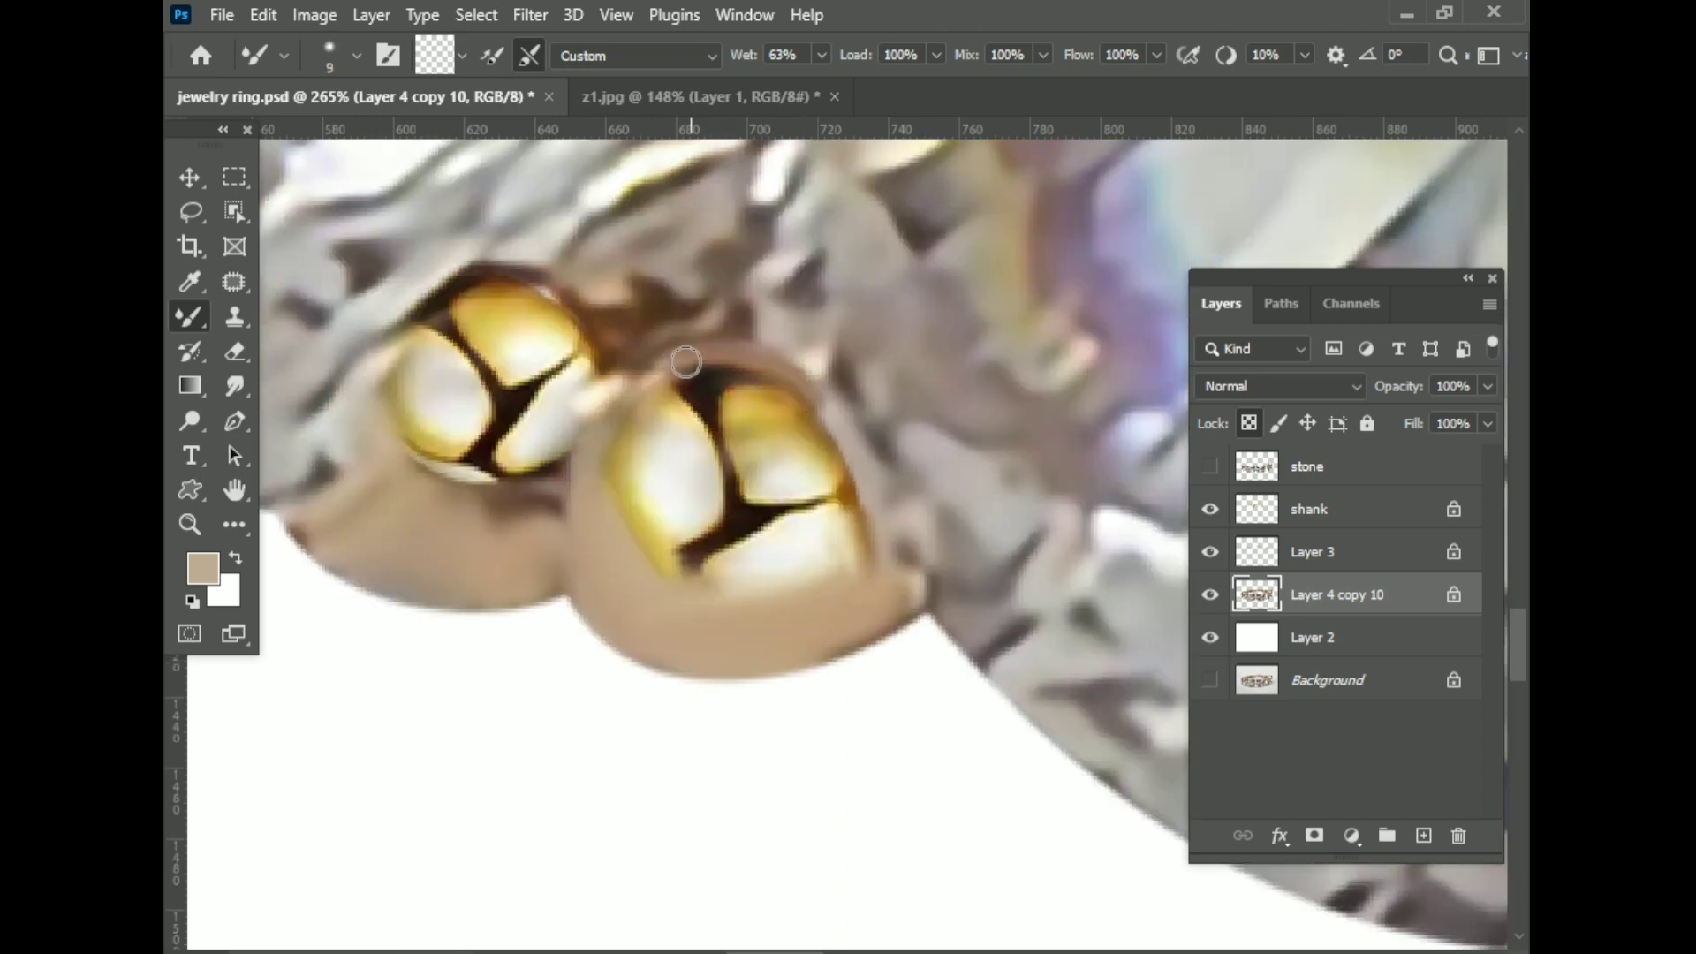
{"action": "scroll", "coordinate": [686, 362], "scroll_direction": "up", "scroll_amount": 2}
{"action": "key", "text": "bracketright"}
{"action": "key", "text": "bracketright"}
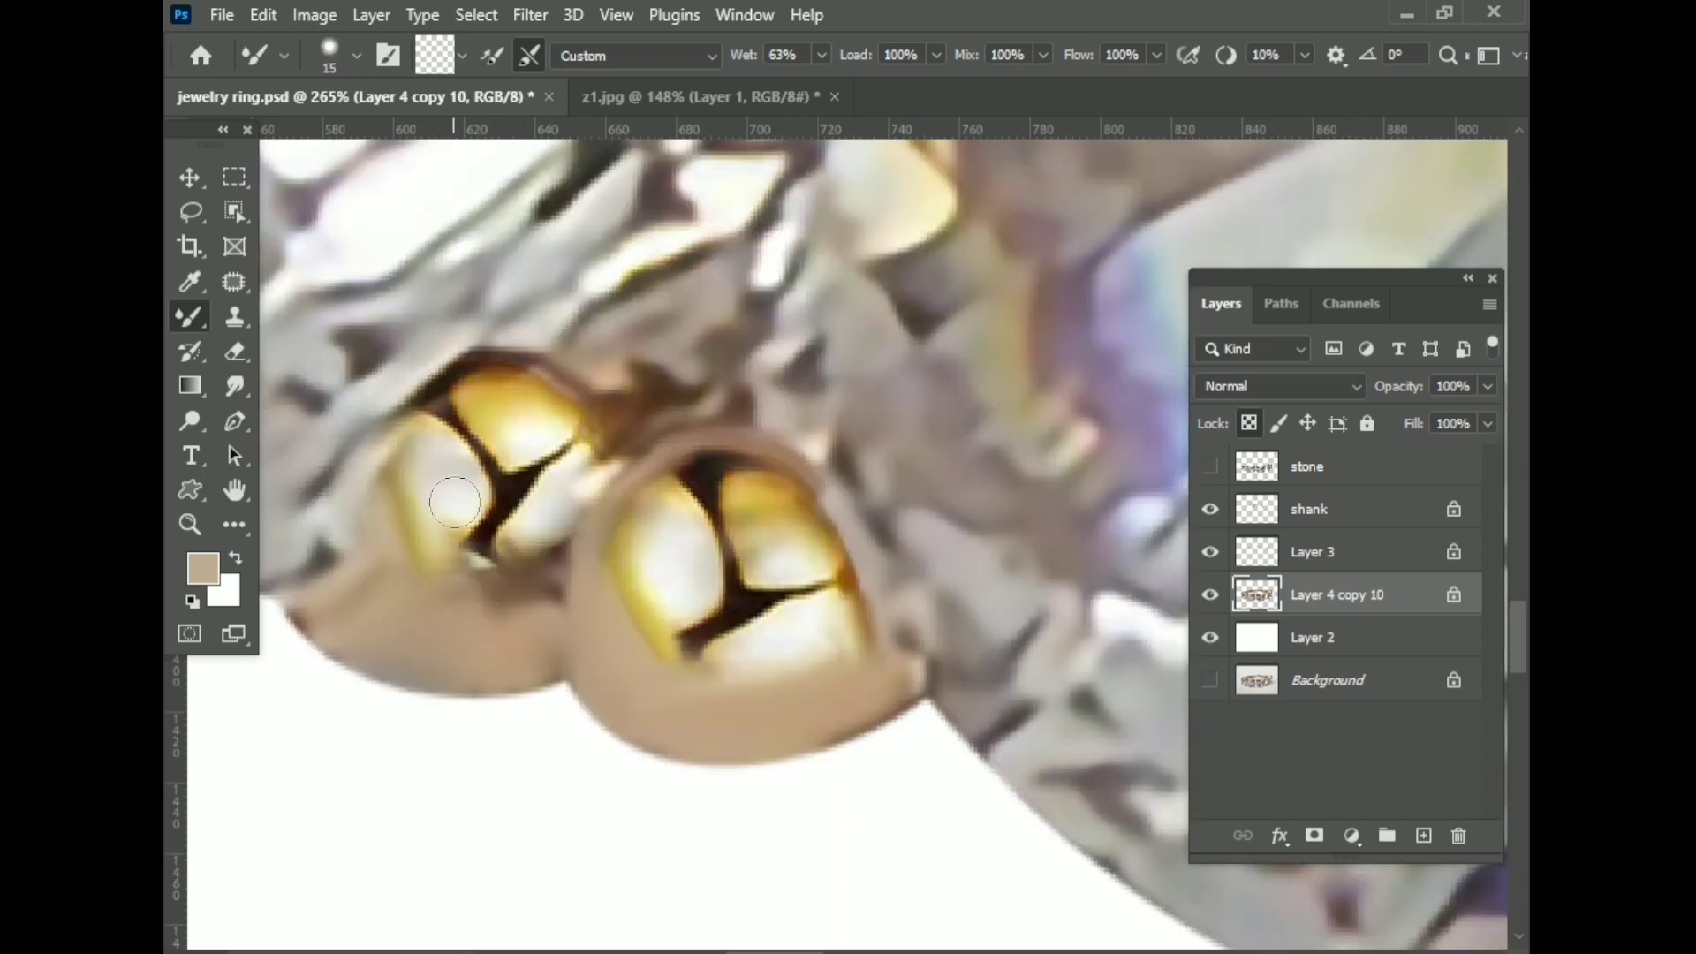
{"action": "key", "text": "bracketright"}
{"action": "scroll", "coordinate": [724, 528], "scroll_direction": "left", "scroll_amount": 5}
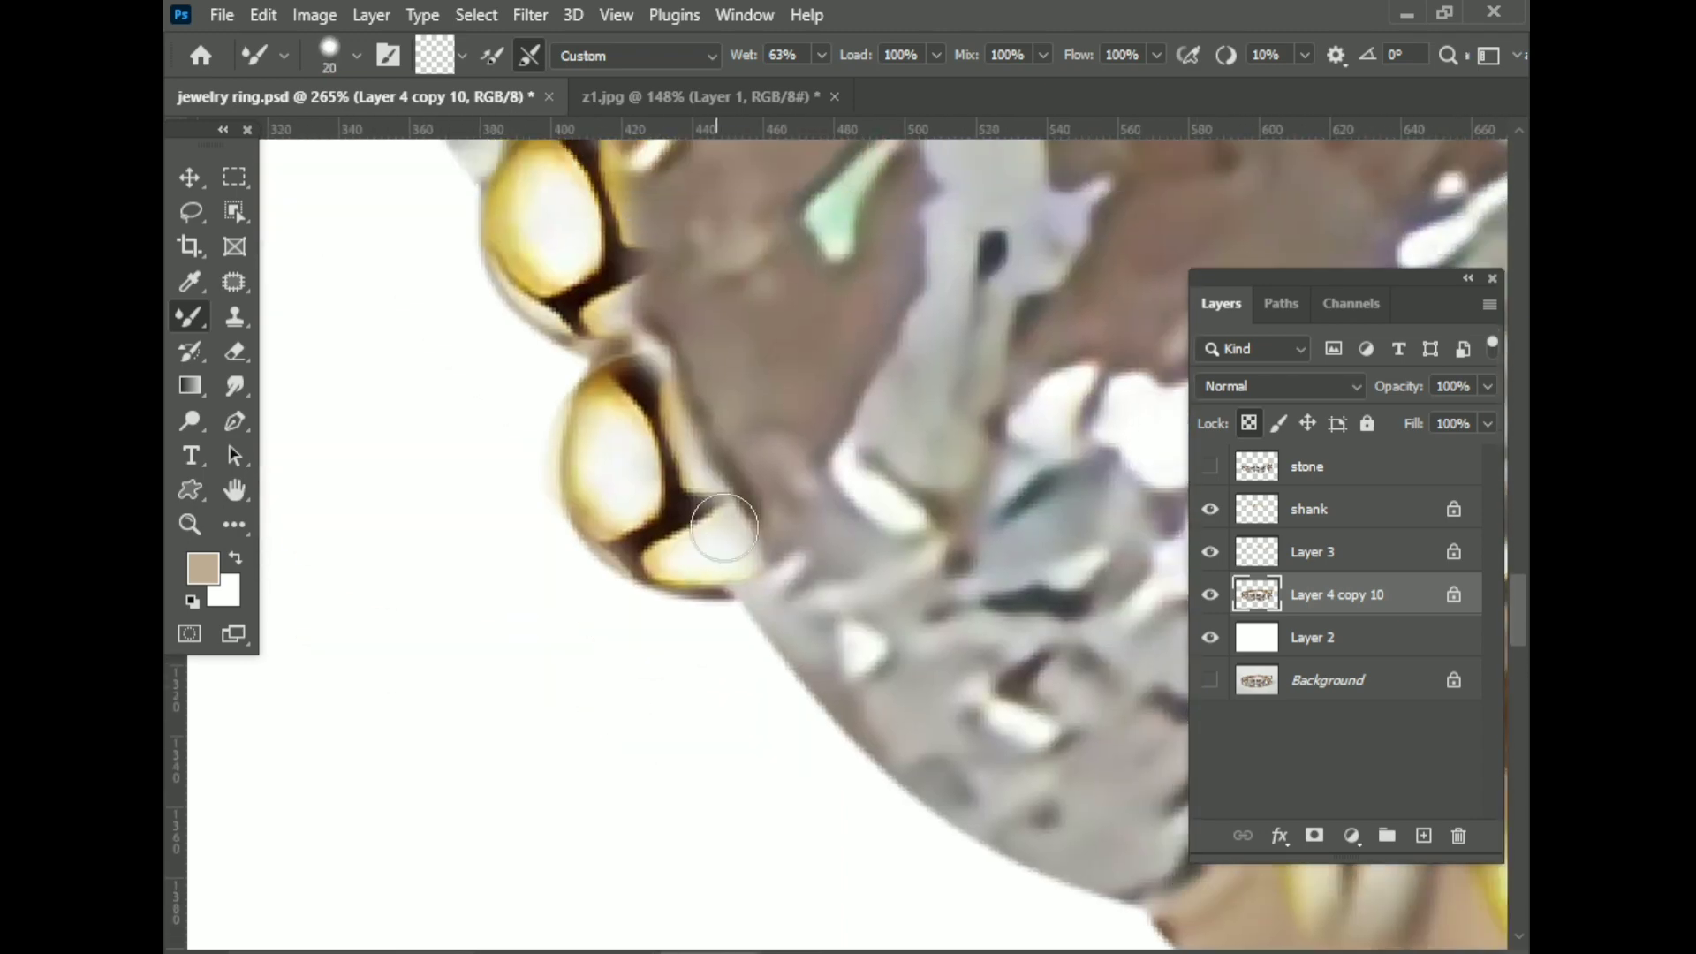
{"action": "scroll", "coordinate": [724, 529], "scroll_direction": "down", "scroll_amount": 4}
{"action": "scroll", "coordinate": [570, 349], "scroll_direction": "up", "scroll_amount": 3}
{"action": "key", "text": "bracketleft"}
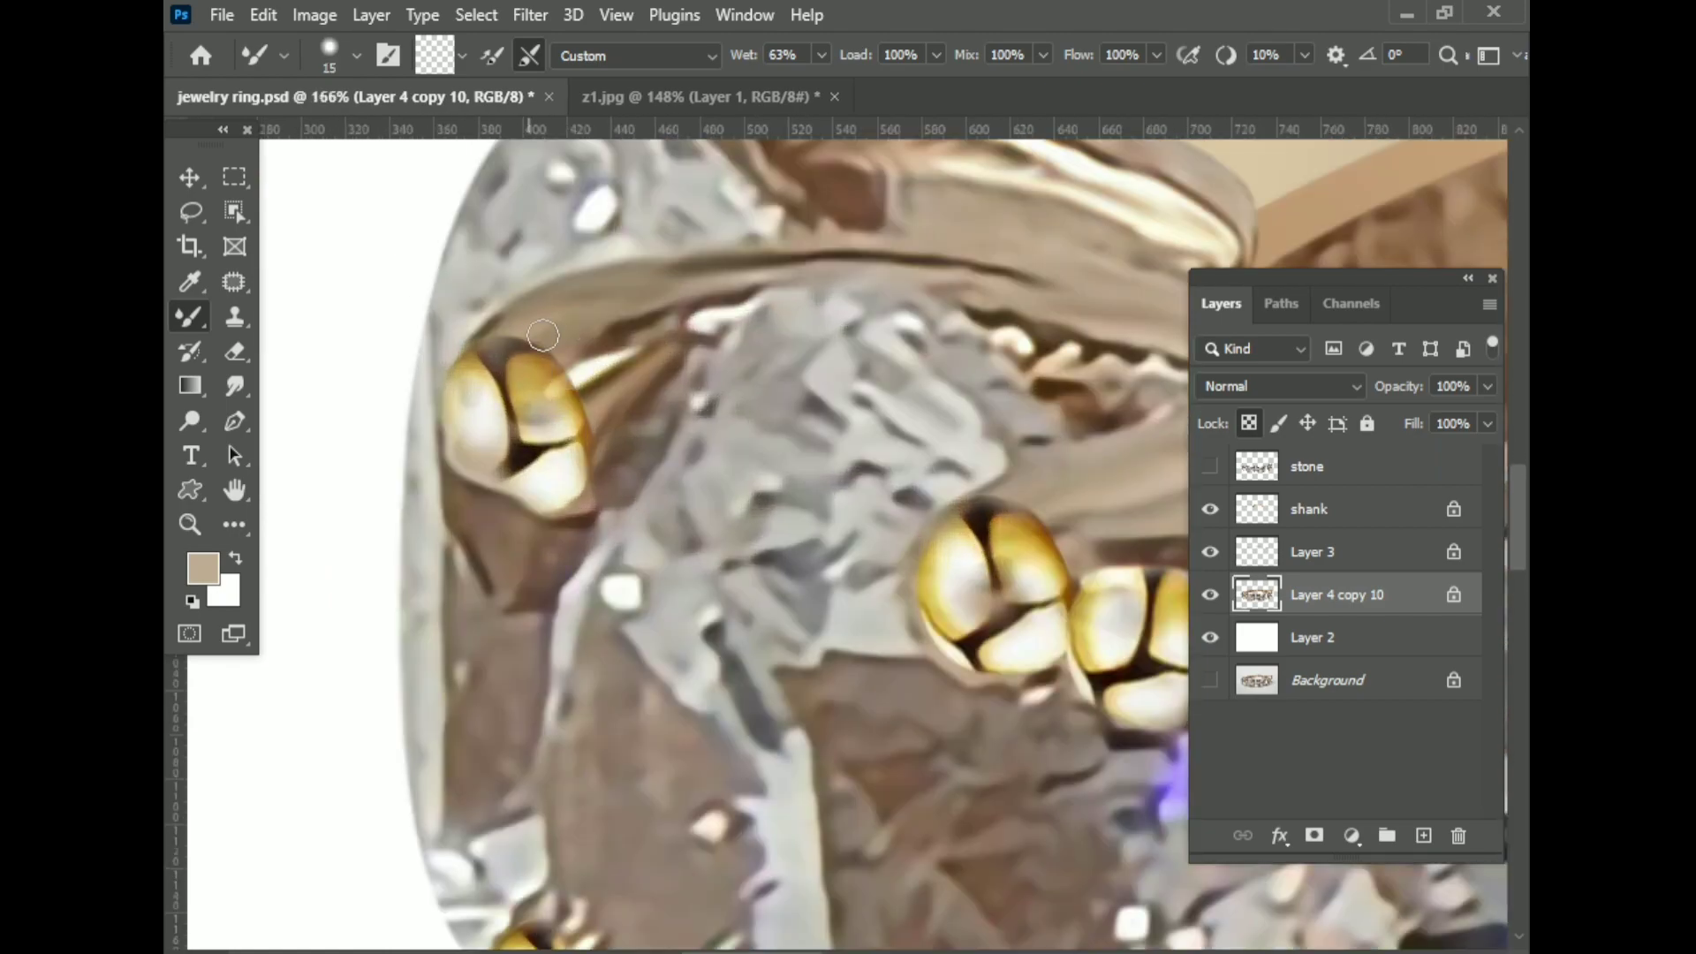
{"action": "scroll", "coordinate": [616, 392], "scroll_direction": "down", "scroll_amount": 1}
{"action": "scroll", "coordinate": [663, 389], "scroll_direction": "down", "scroll_amount": 2}
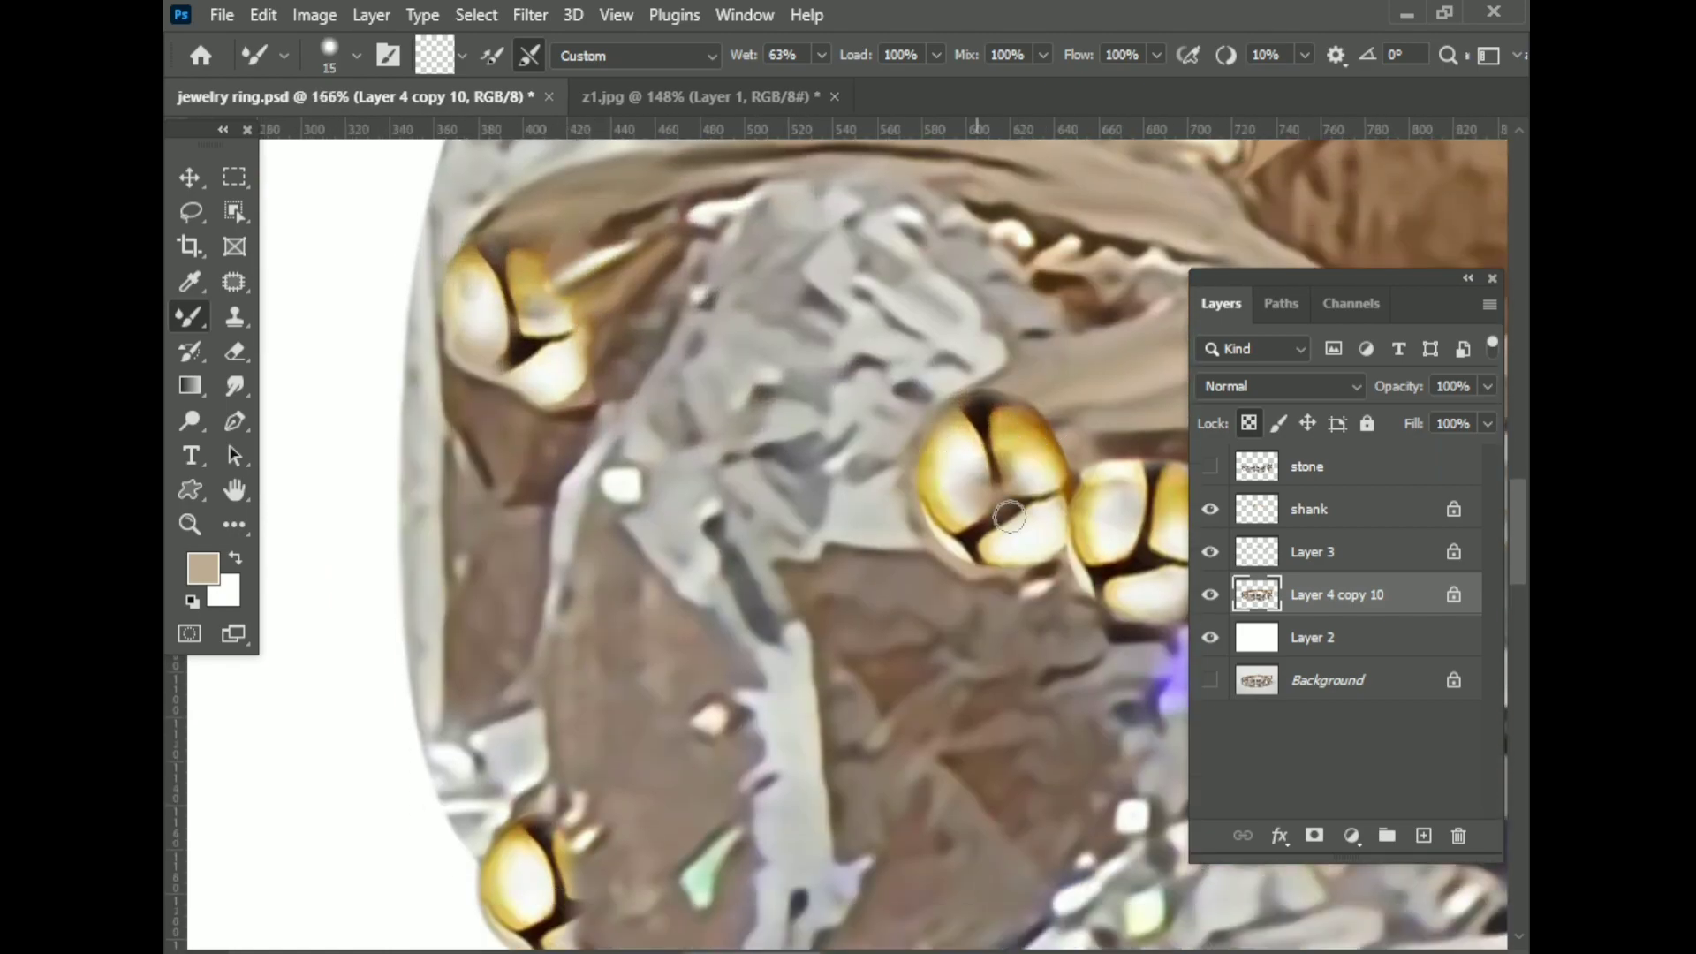
{"action": "scroll", "coordinate": [775, 385], "scroll_direction": "up", "scroll_amount": 2}
{"action": "scroll", "coordinate": [892, 337], "scroll_direction": "down", "scroll_amount": 1}
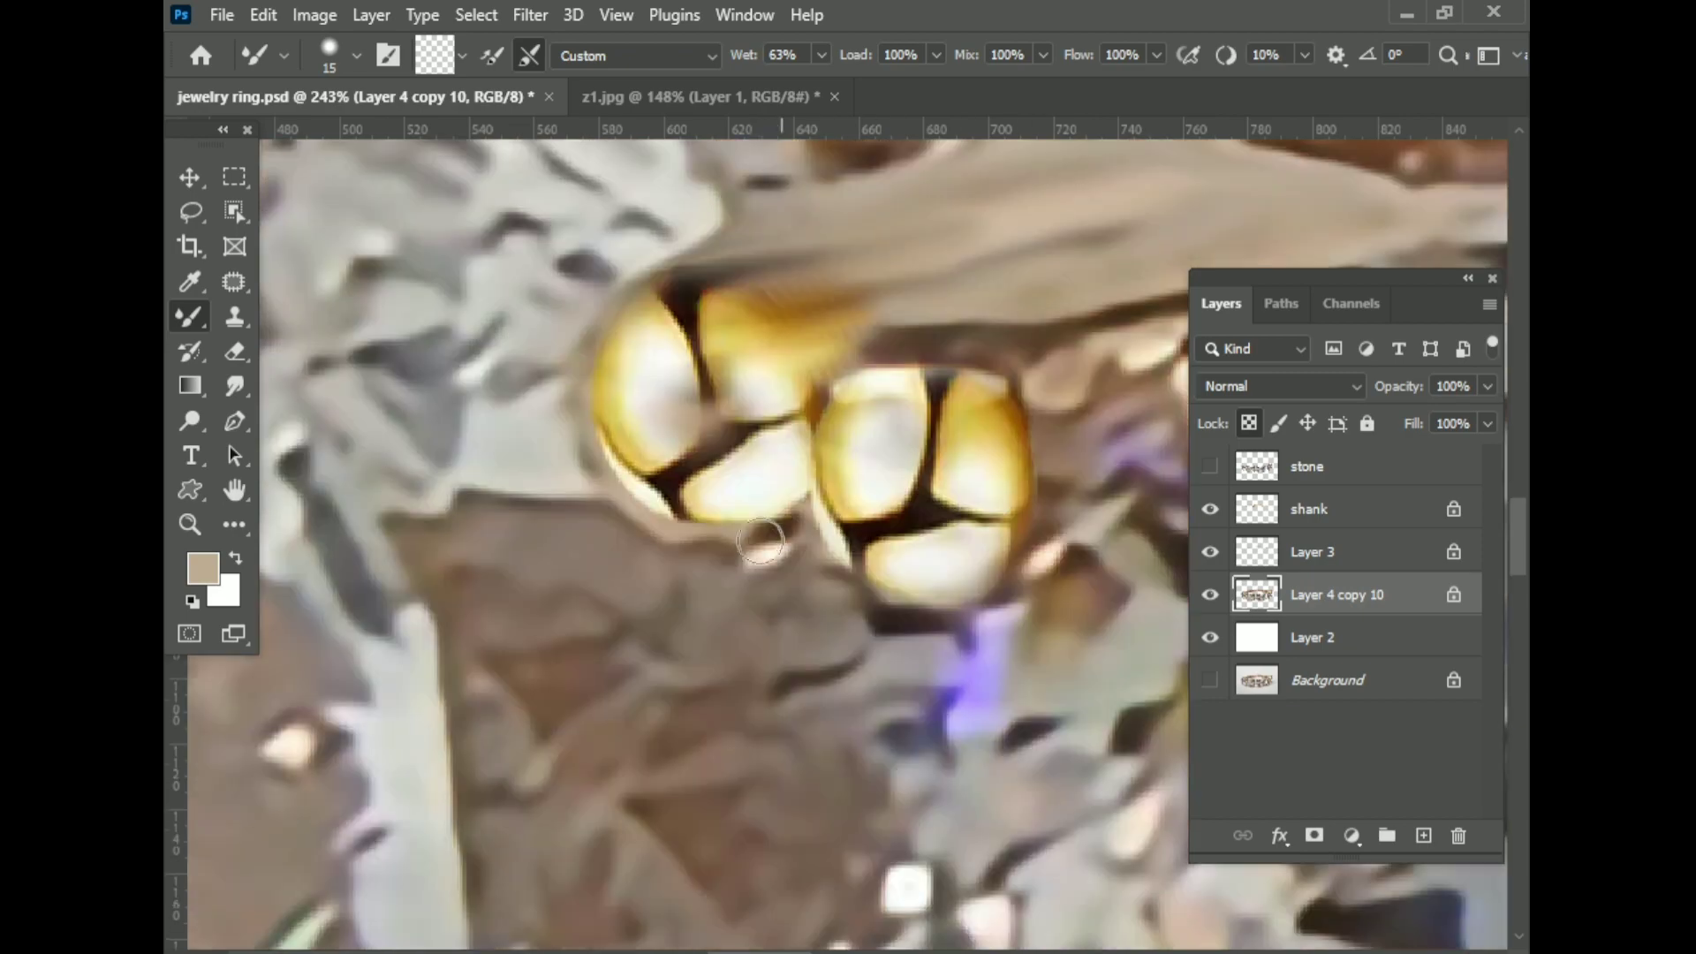
{"action": "scroll", "coordinate": [821, 561], "scroll_direction": "down", "scroll_amount": 2}
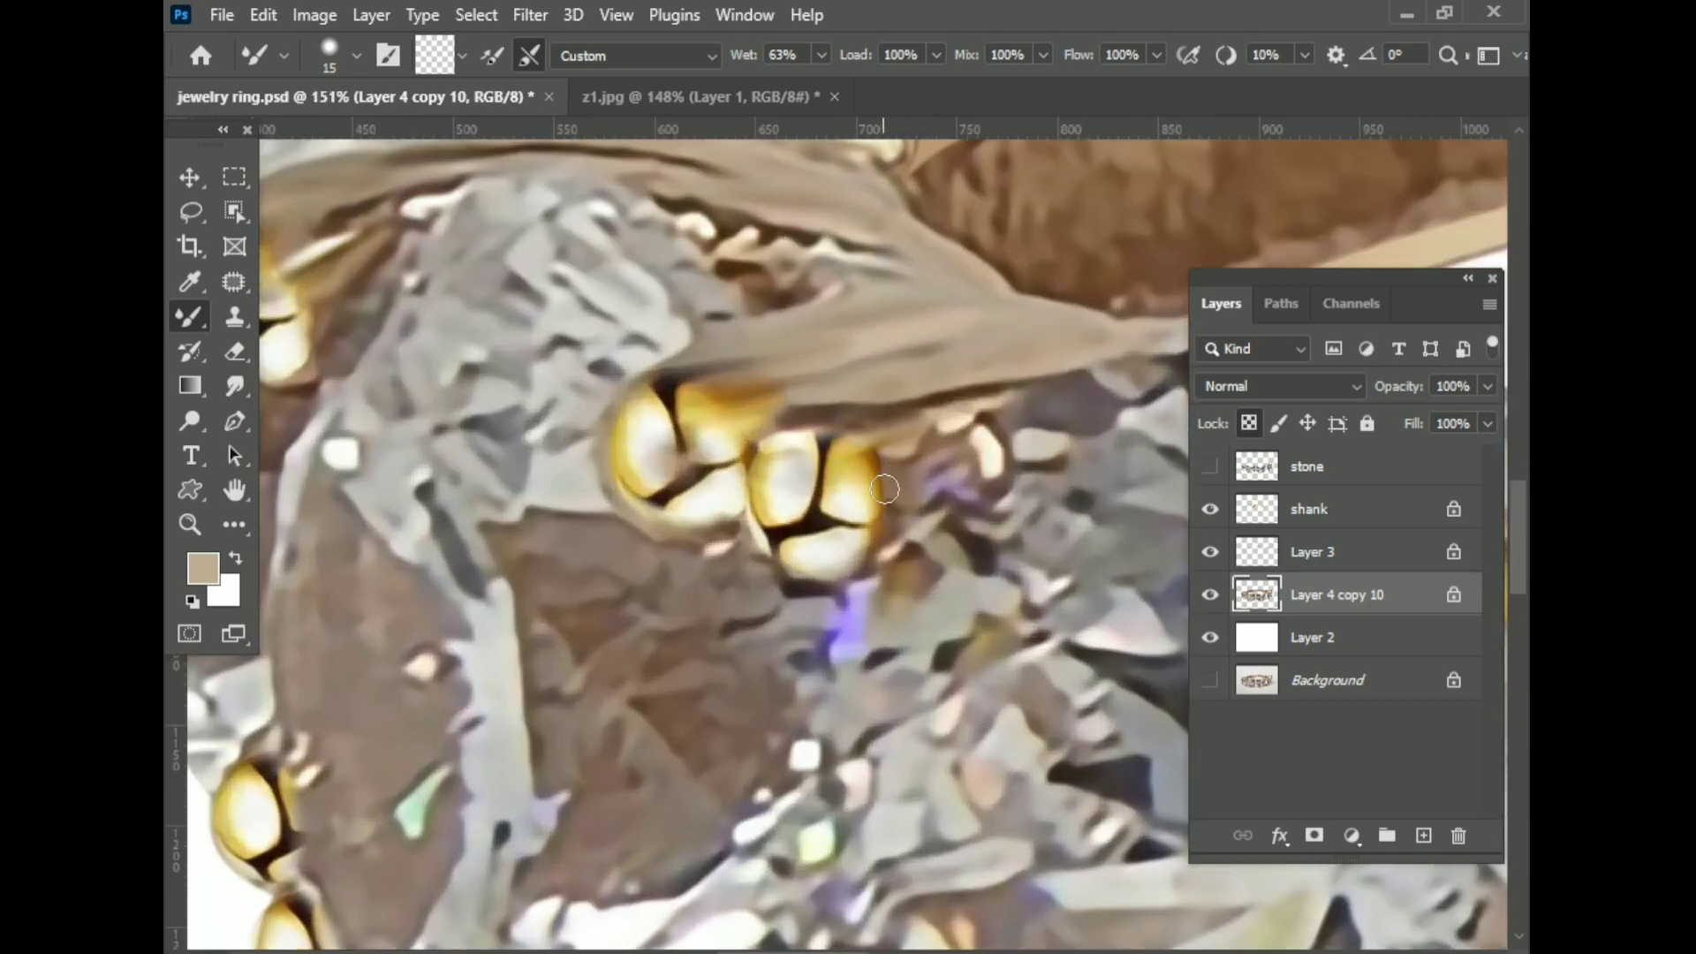
{"action": "scroll", "coordinate": [885, 489], "scroll_direction": "up", "scroll_amount": 1}
{"action": "scroll", "coordinate": [839, 500], "scroll_direction": "down", "scroll_amount": 3}
{"action": "scroll", "coordinate": [785, 510], "scroll_direction": "up", "scroll_amount": 3}
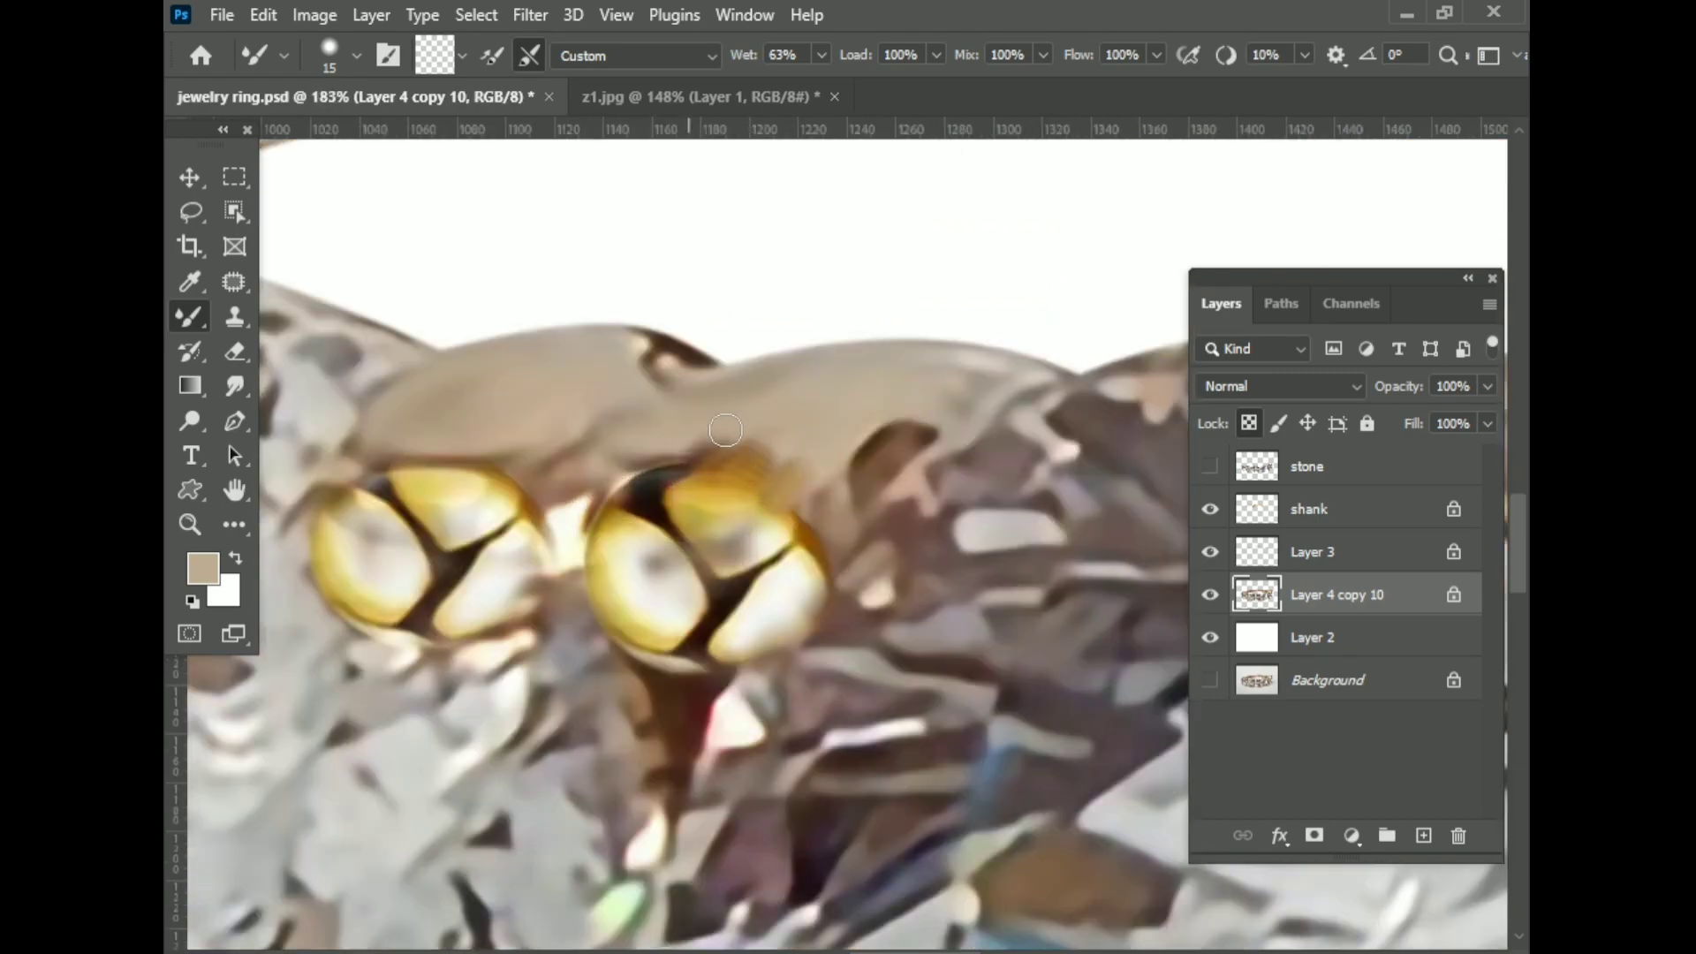
{"action": "scroll", "coordinate": [703, 568], "scroll_direction": "down", "scroll_amount": 1}
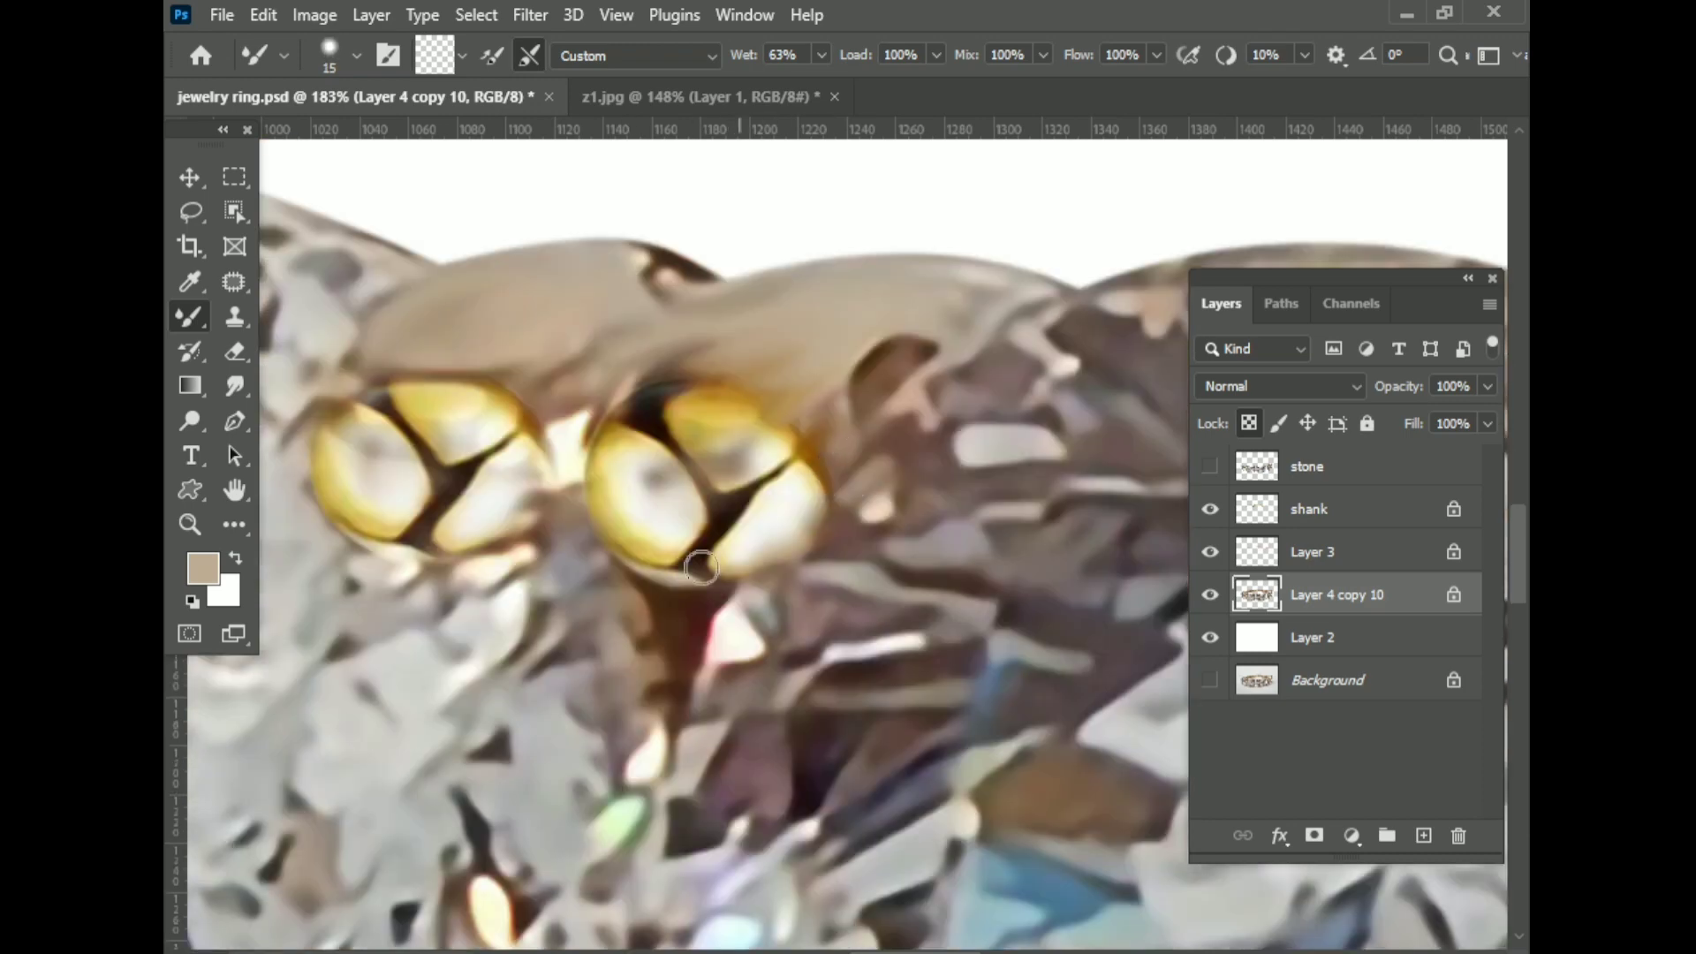
{"action": "key", "text": "bracketright"}
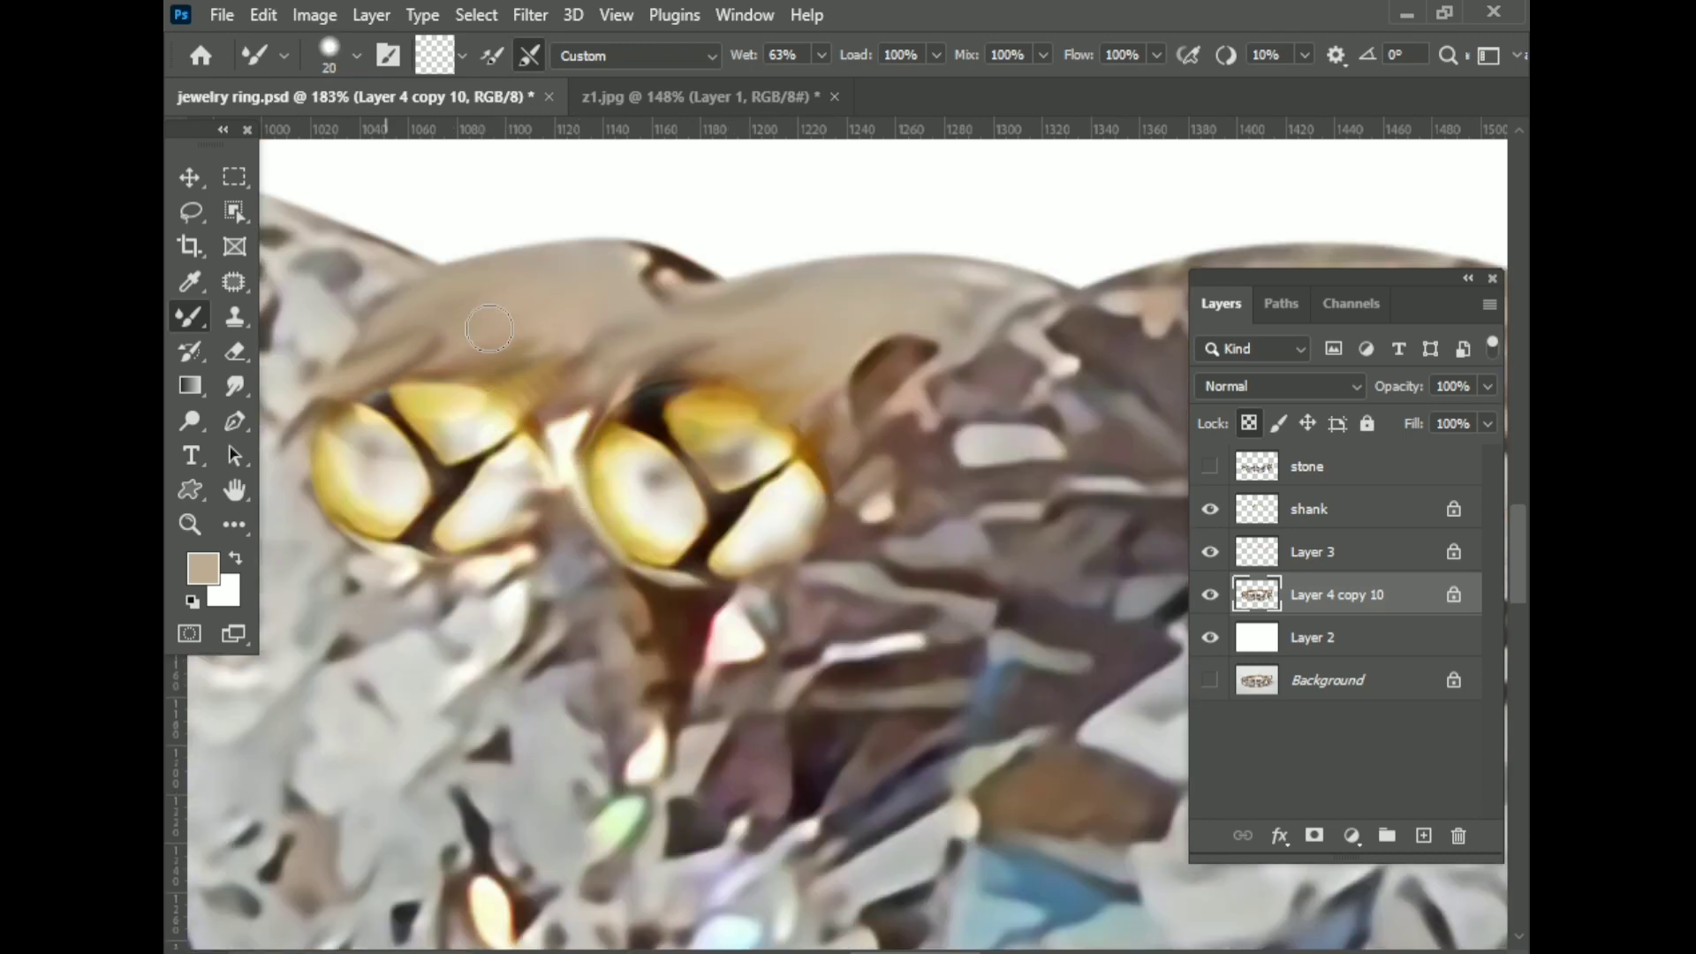
{"action": "scroll", "coordinate": [320, 413], "scroll_direction": "down", "scroll_amount": 1}
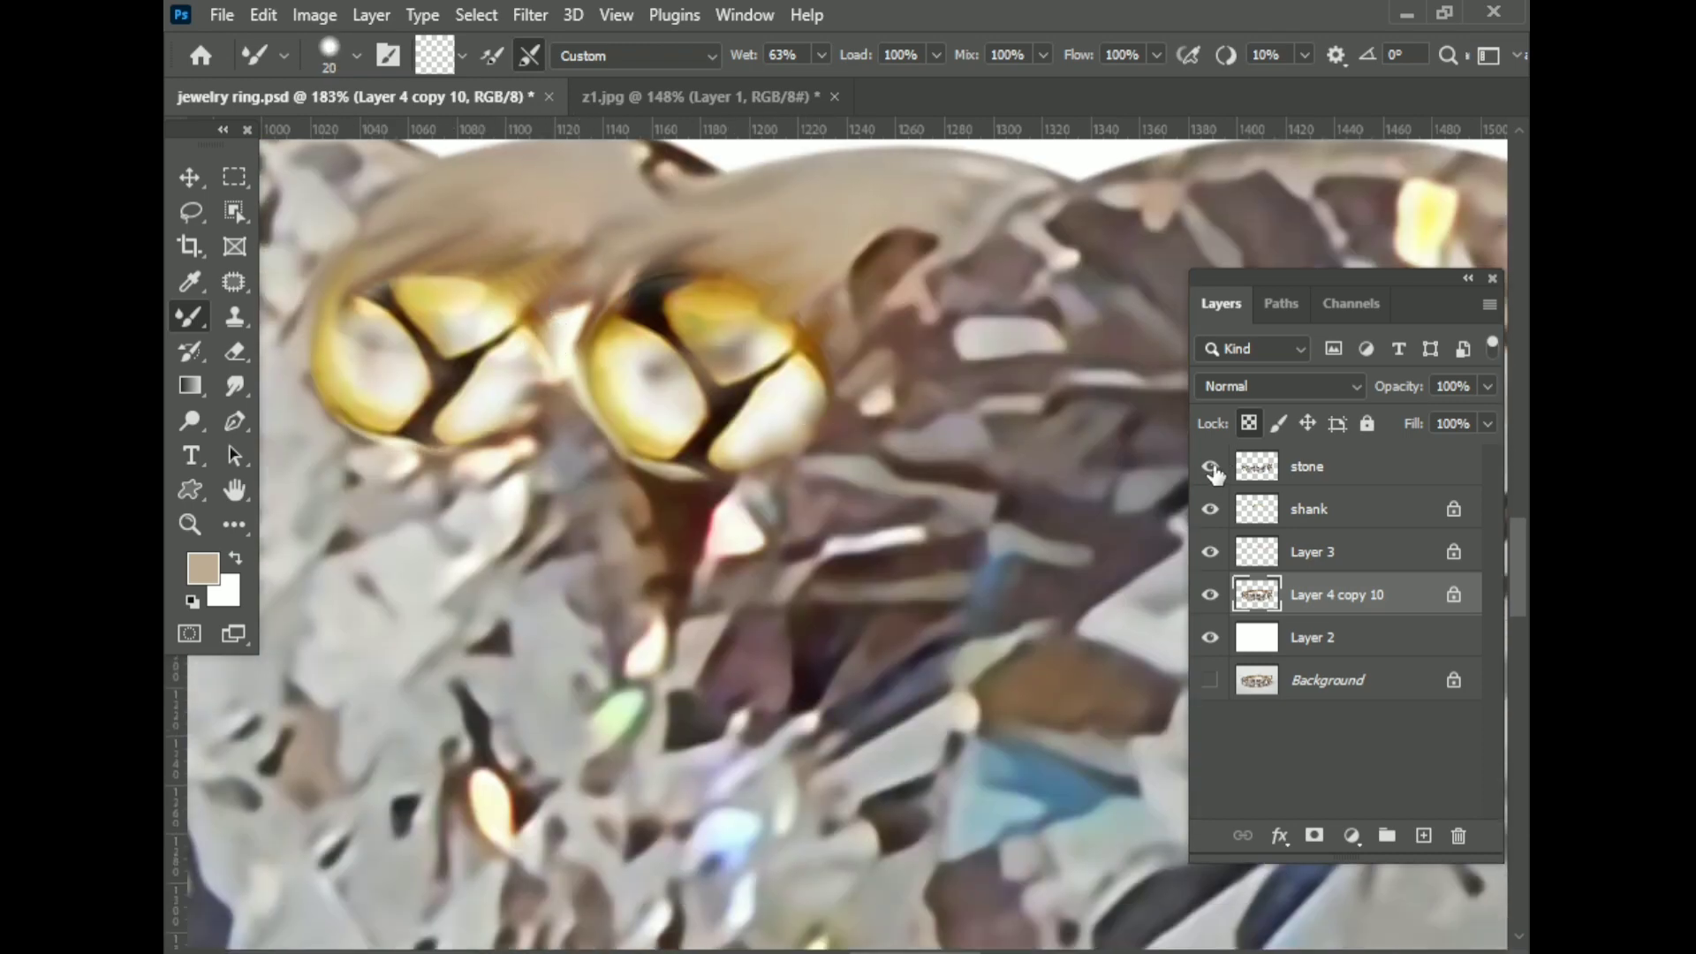
- Shrink the blending brush and smooth the gold prong beside the stone
{"action": "scroll", "coordinate": [840, 579], "scroll_direction": "down", "scroll_amount": 1}
{"action": "scroll", "coordinate": [841, 580], "scroll_direction": "down", "scroll_amount": 3}
{"action": "scroll", "coordinate": [822, 547], "scroll_direction": "up", "scroll_amount": 3}
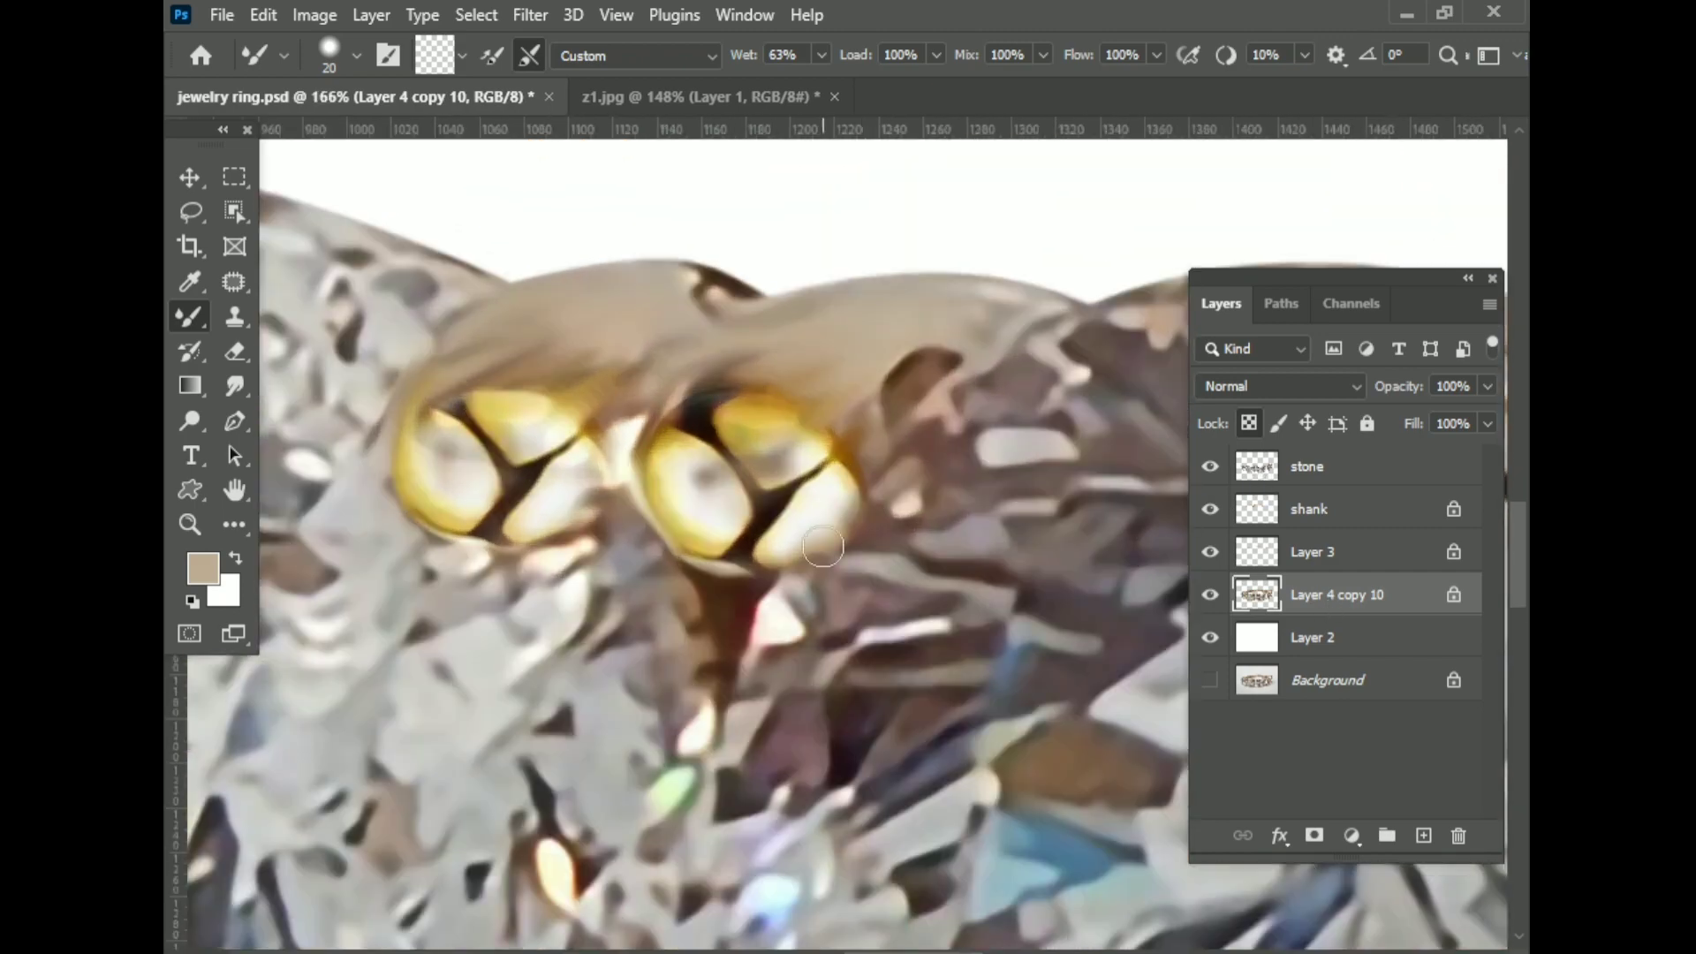
{"action": "scroll", "coordinate": [686, 587], "scroll_direction": "down", "scroll_amount": 3}
{"action": "scroll", "coordinate": [728, 509], "scroll_direction": "up", "scroll_amount": 3}
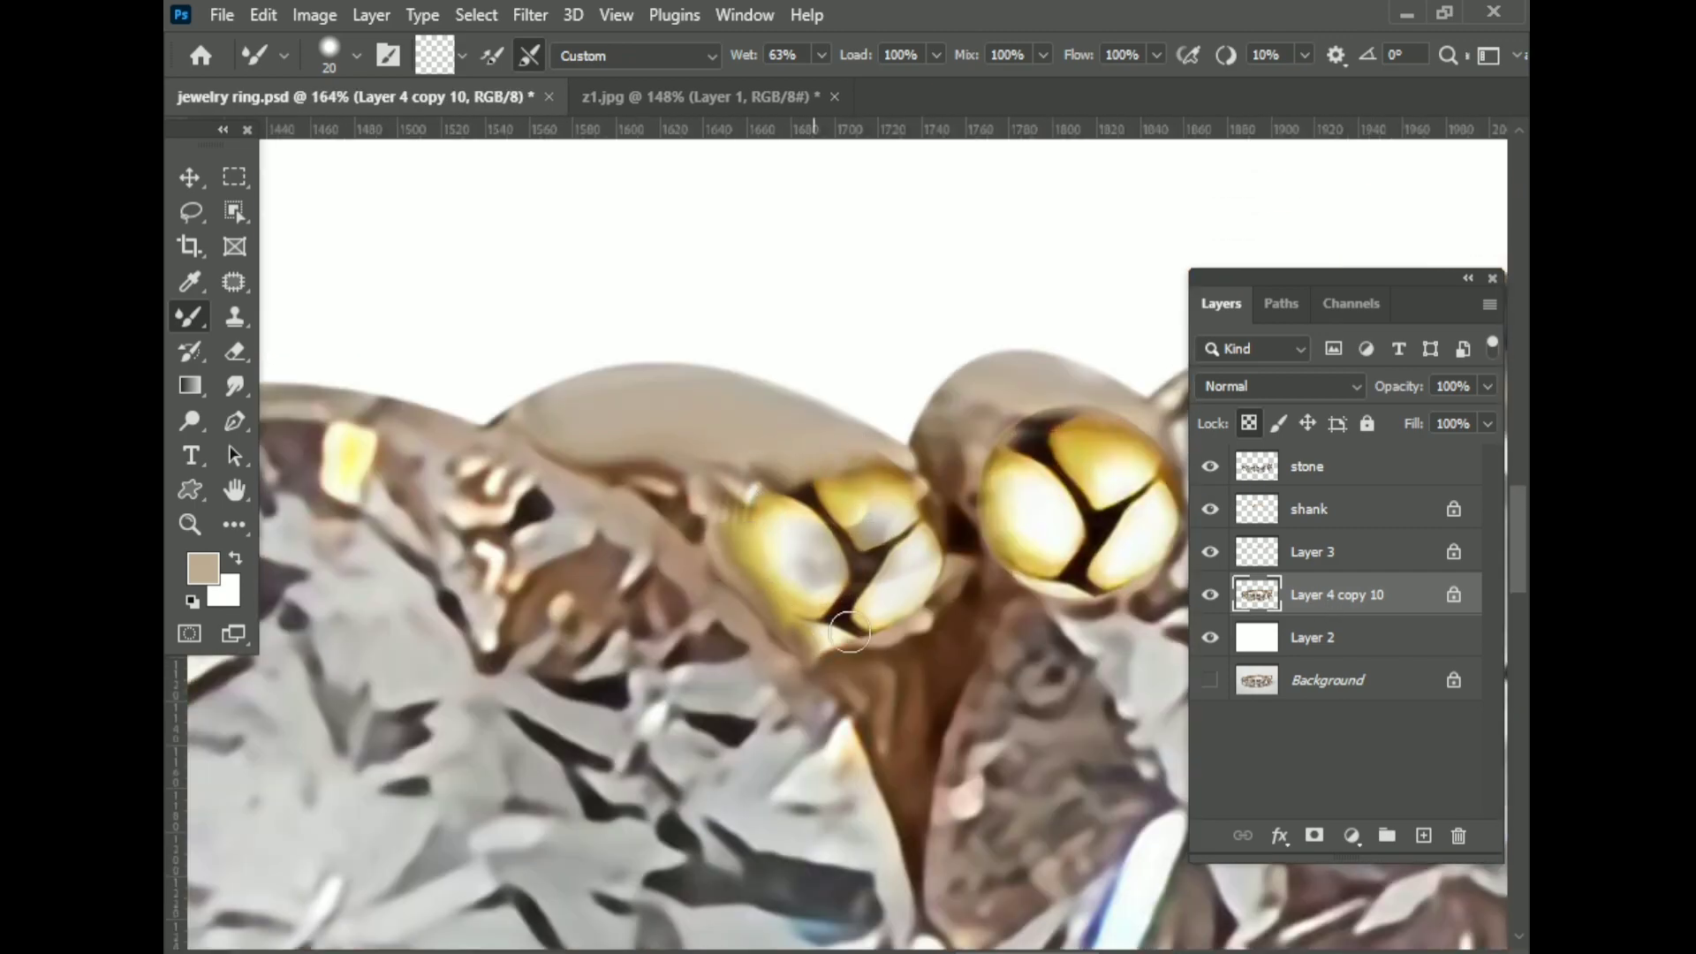
{"action": "scroll", "coordinate": [848, 665], "scroll_direction": "down", "scroll_amount": 3}
{"action": "scroll", "coordinate": [742, 550], "scroll_direction": "up", "scroll_amount": 3}
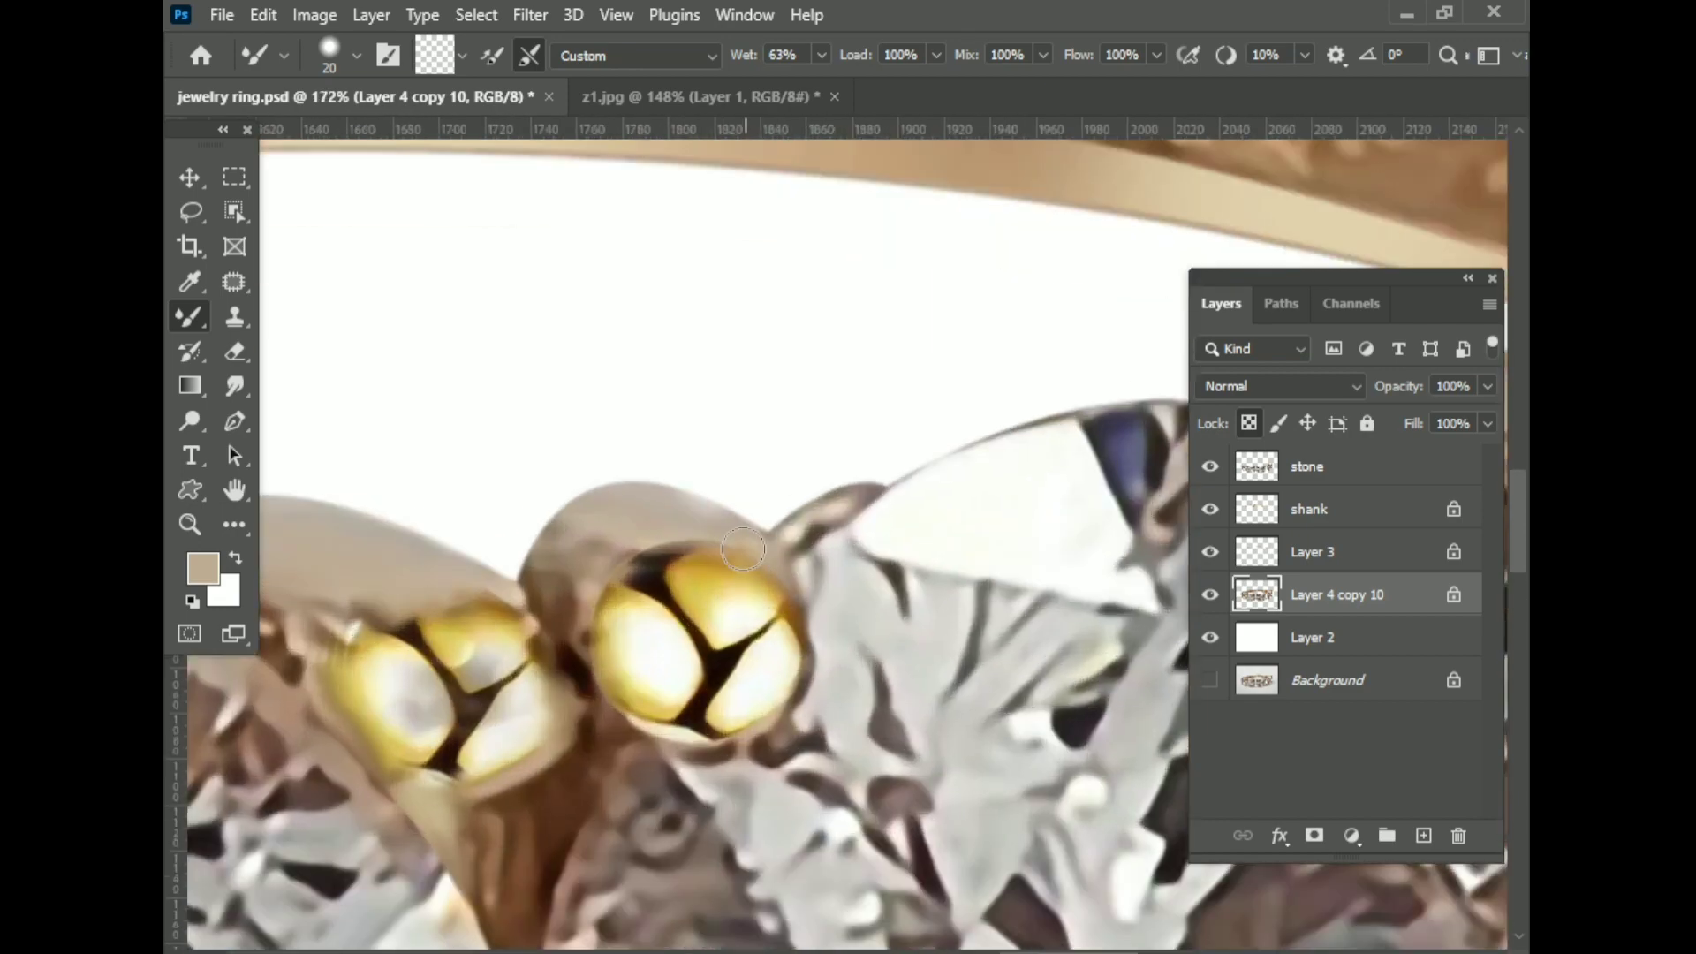
{"action": "scroll", "coordinate": [616, 628], "scroll_direction": "up", "scroll_amount": 2}
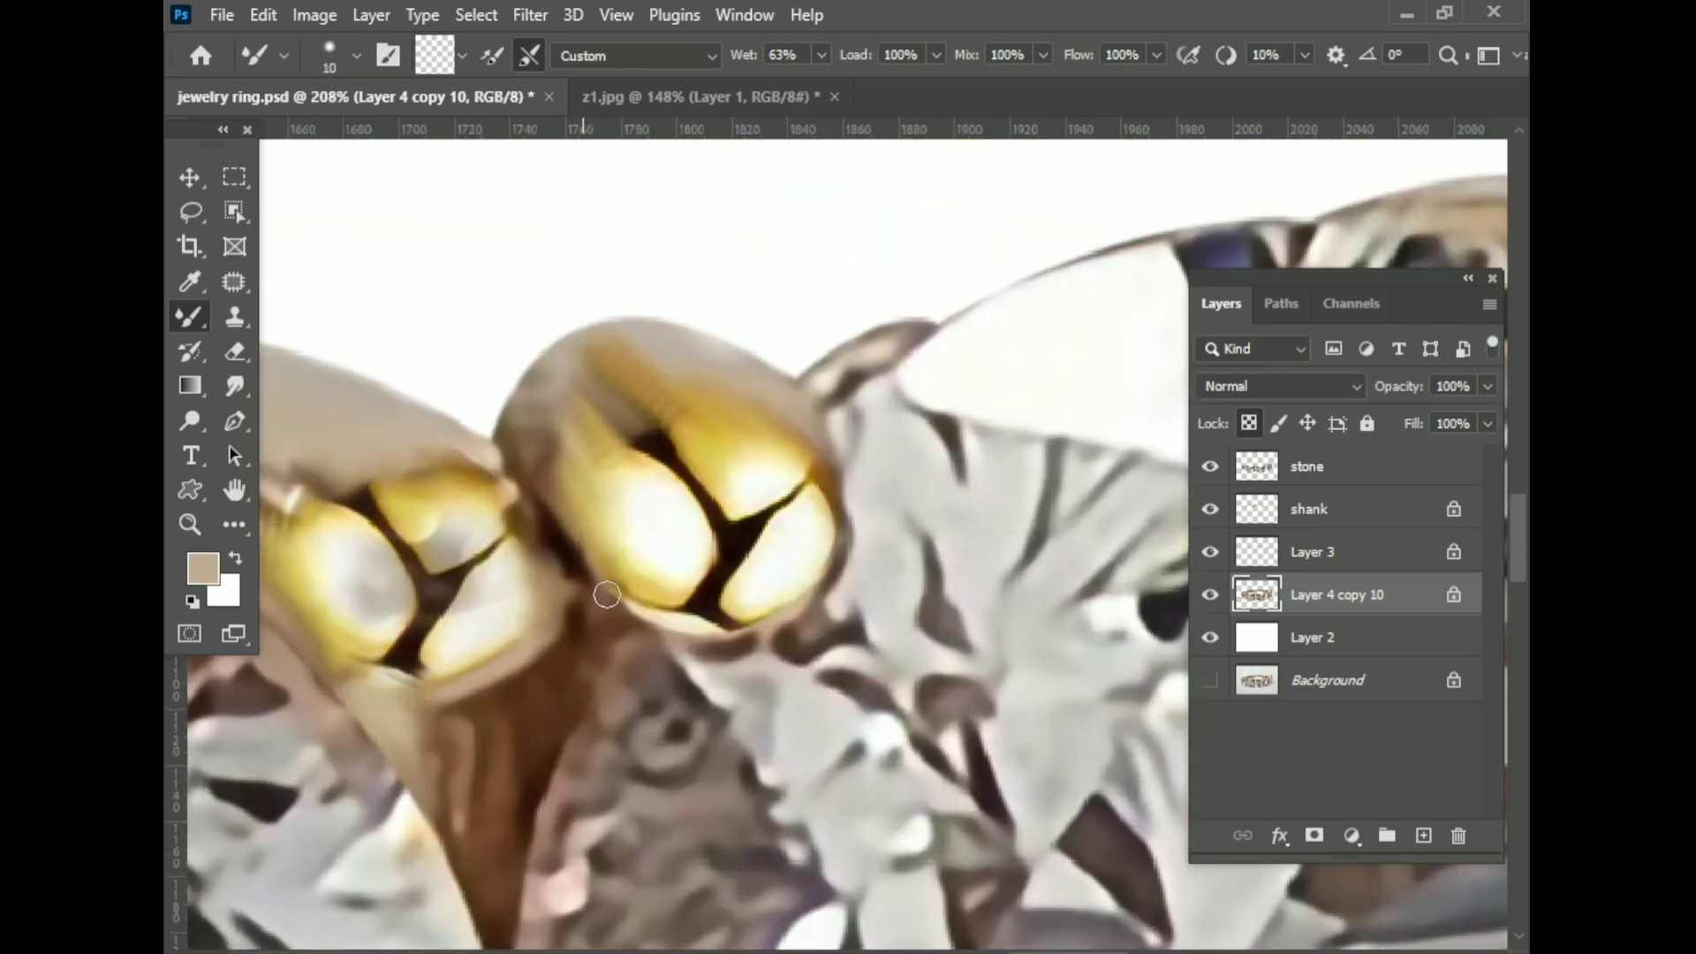
{"action": "scroll", "coordinate": [737, 626], "scroll_direction": "right", "scroll_amount": 10}
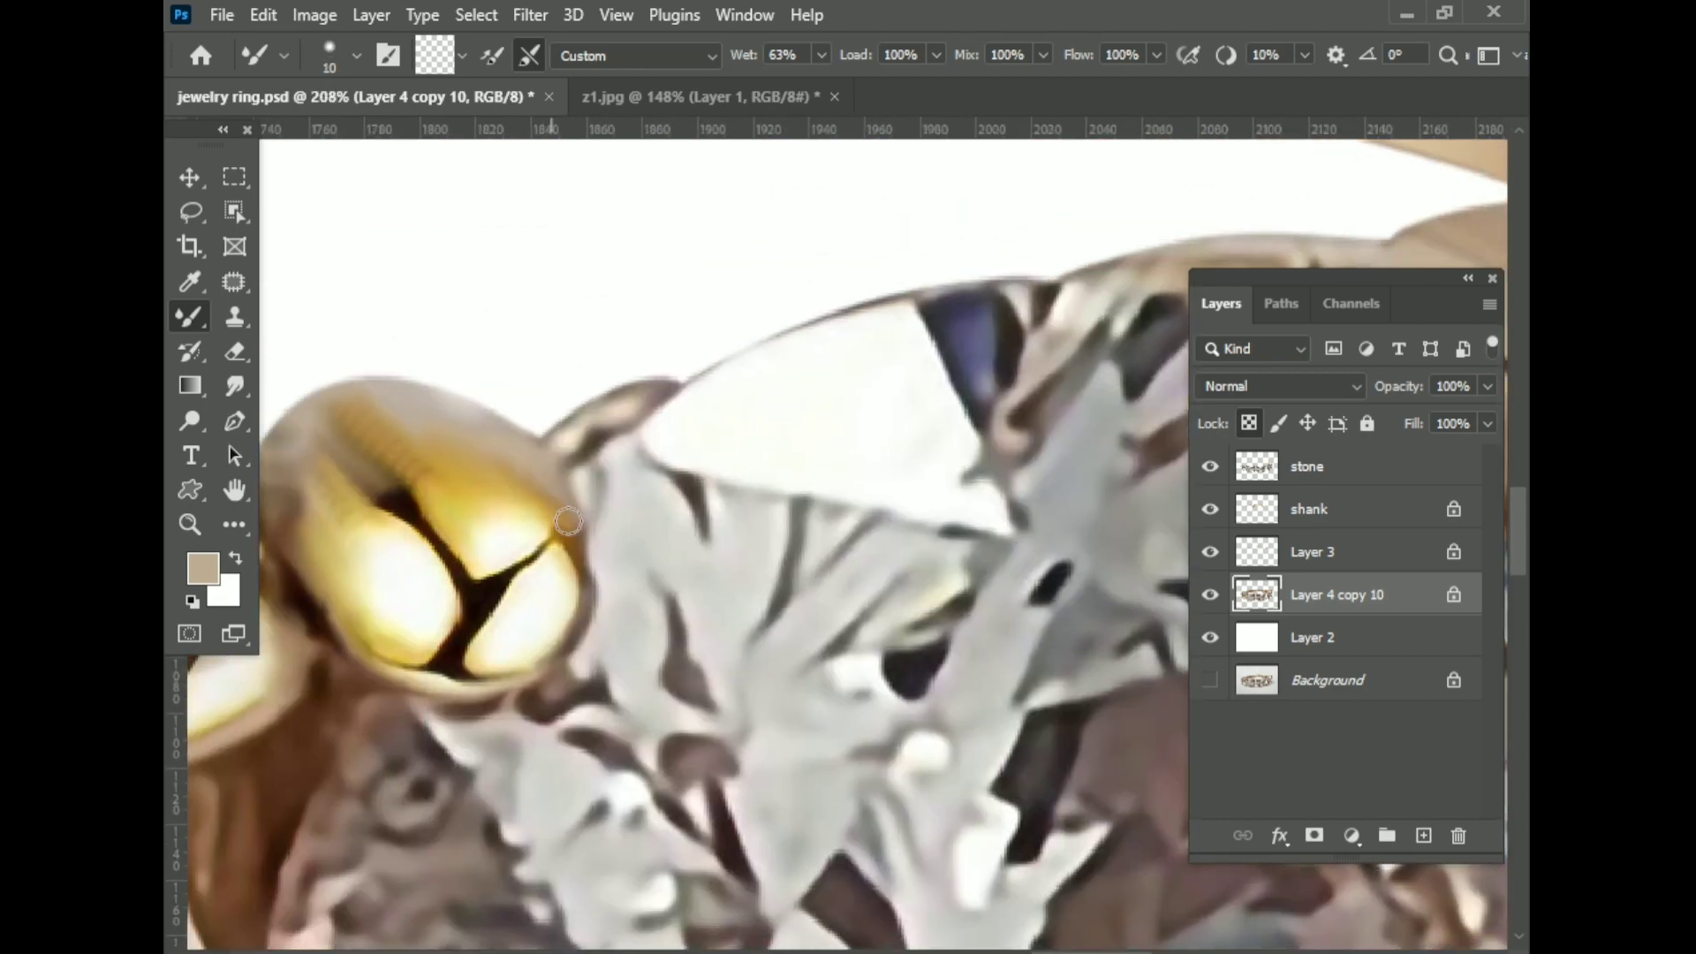
{"action": "scroll", "coordinate": [713, 527], "scroll_direction": "left", "scroll_amount": 3}
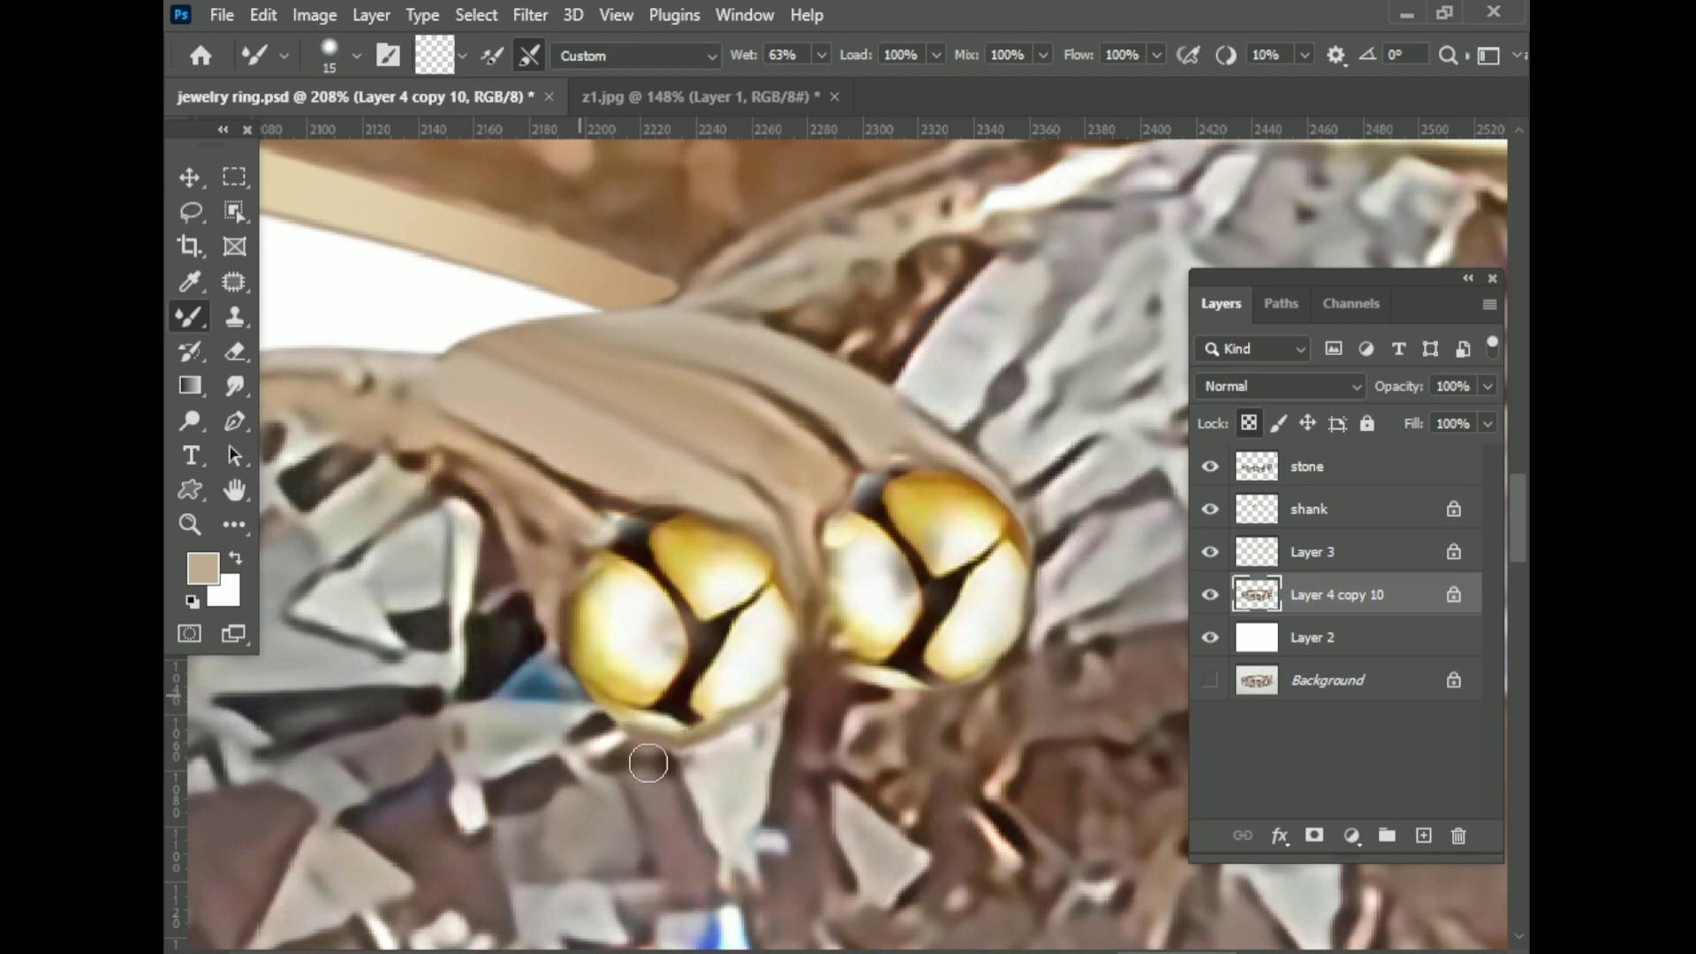
{"action": "key", "text": "bracketleft"}
{"action": "scroll", "coordinate": [1017, 631], "scroll_direction": "down", "scroll_amount": 2}
{"action": "scroll", "coordinate": [836, 554], "scroll_direction": "up", "scroll_amount": 3}
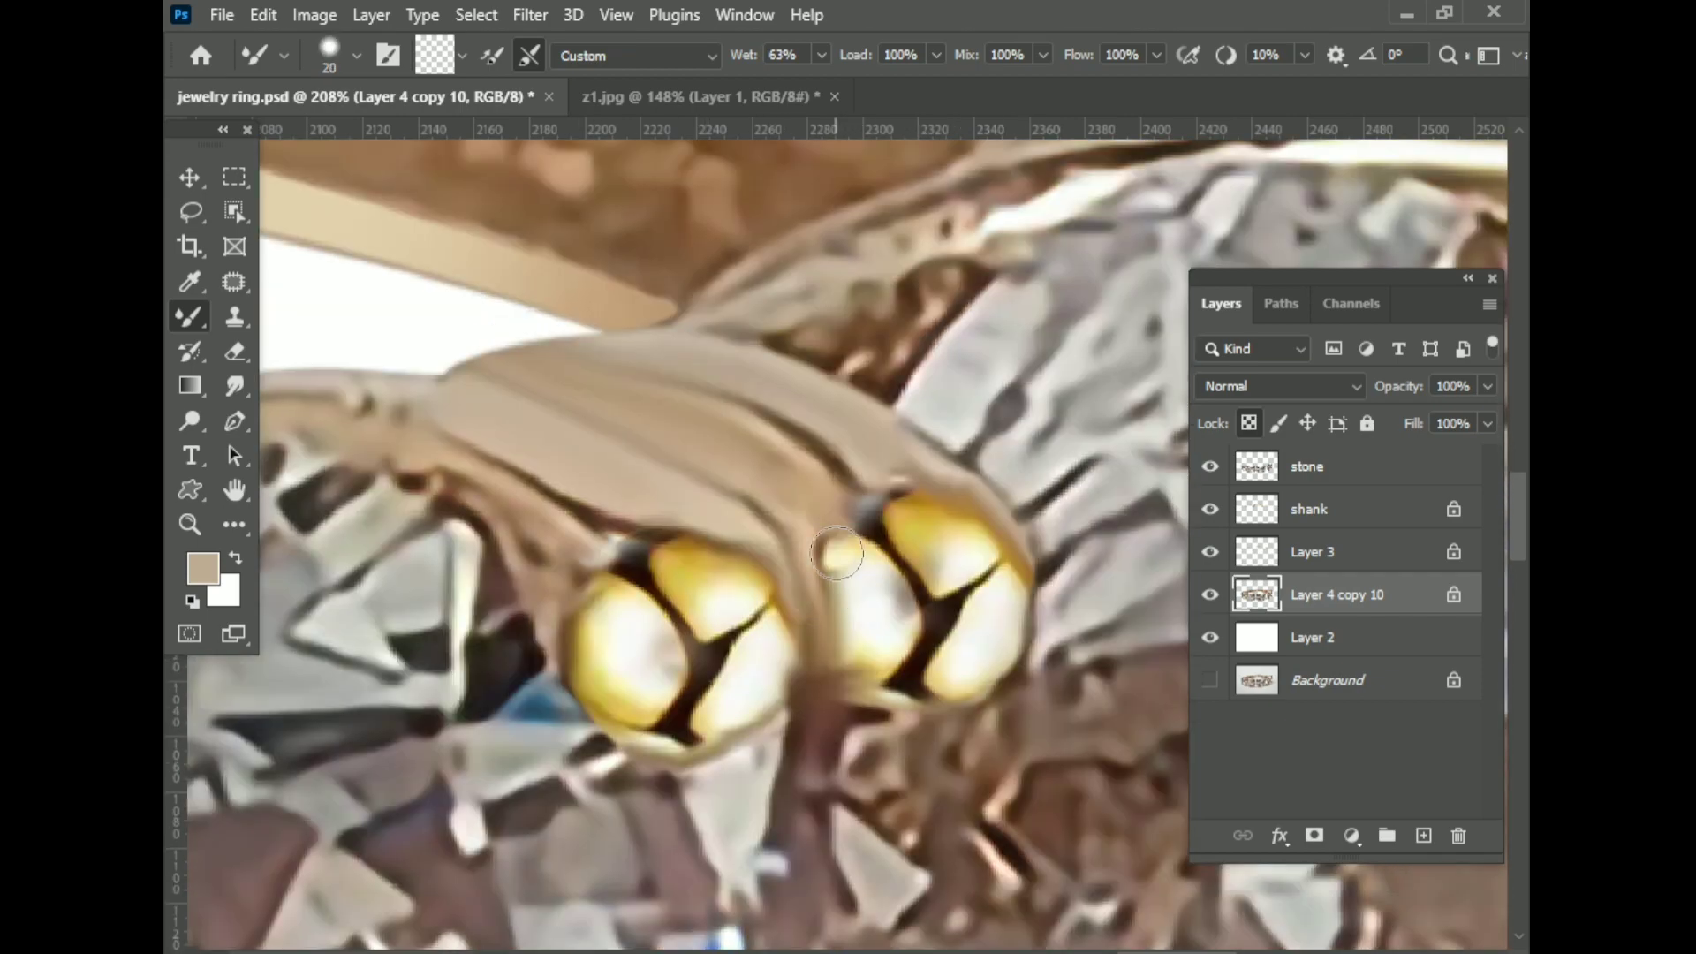
{"action": "scroll", "coordinate": [851, 527], "scroll_direction": "down", "scroll_amount": 5}
{"action": "scroll", "coordinate": [1013, 592], "scroll_direction": "up", "scroll_amount": 5}
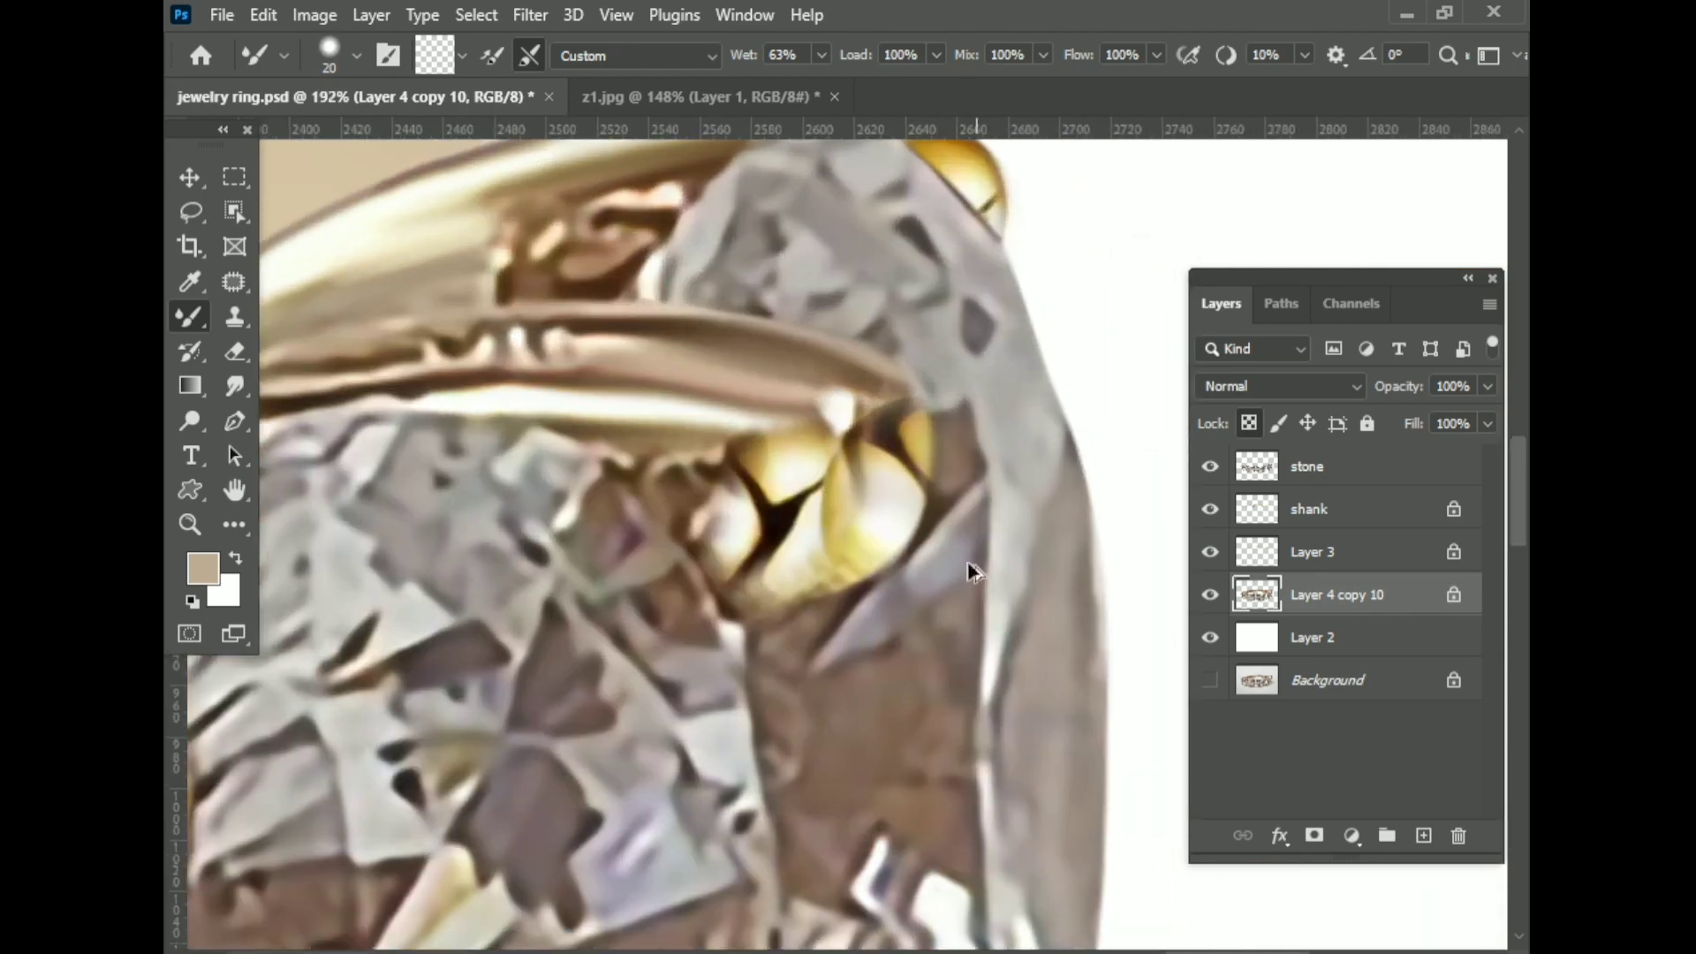
{"action": "scroll", "coordinate": [1013, 592], "scroll_direction": "down", "scroll_amount": 8}
{"action": "scroll", "coordinate": [886, 510], "scroll_direction": "up", "scroll_amount": 5}
{"action": "scroll", "coordinate": [886, 509], "scroll_direction": "up", "scroll_amount": 5}
{"action": "left_click_drag", "start_coordinate": [795, 610], "coordinate": [910, 566]}
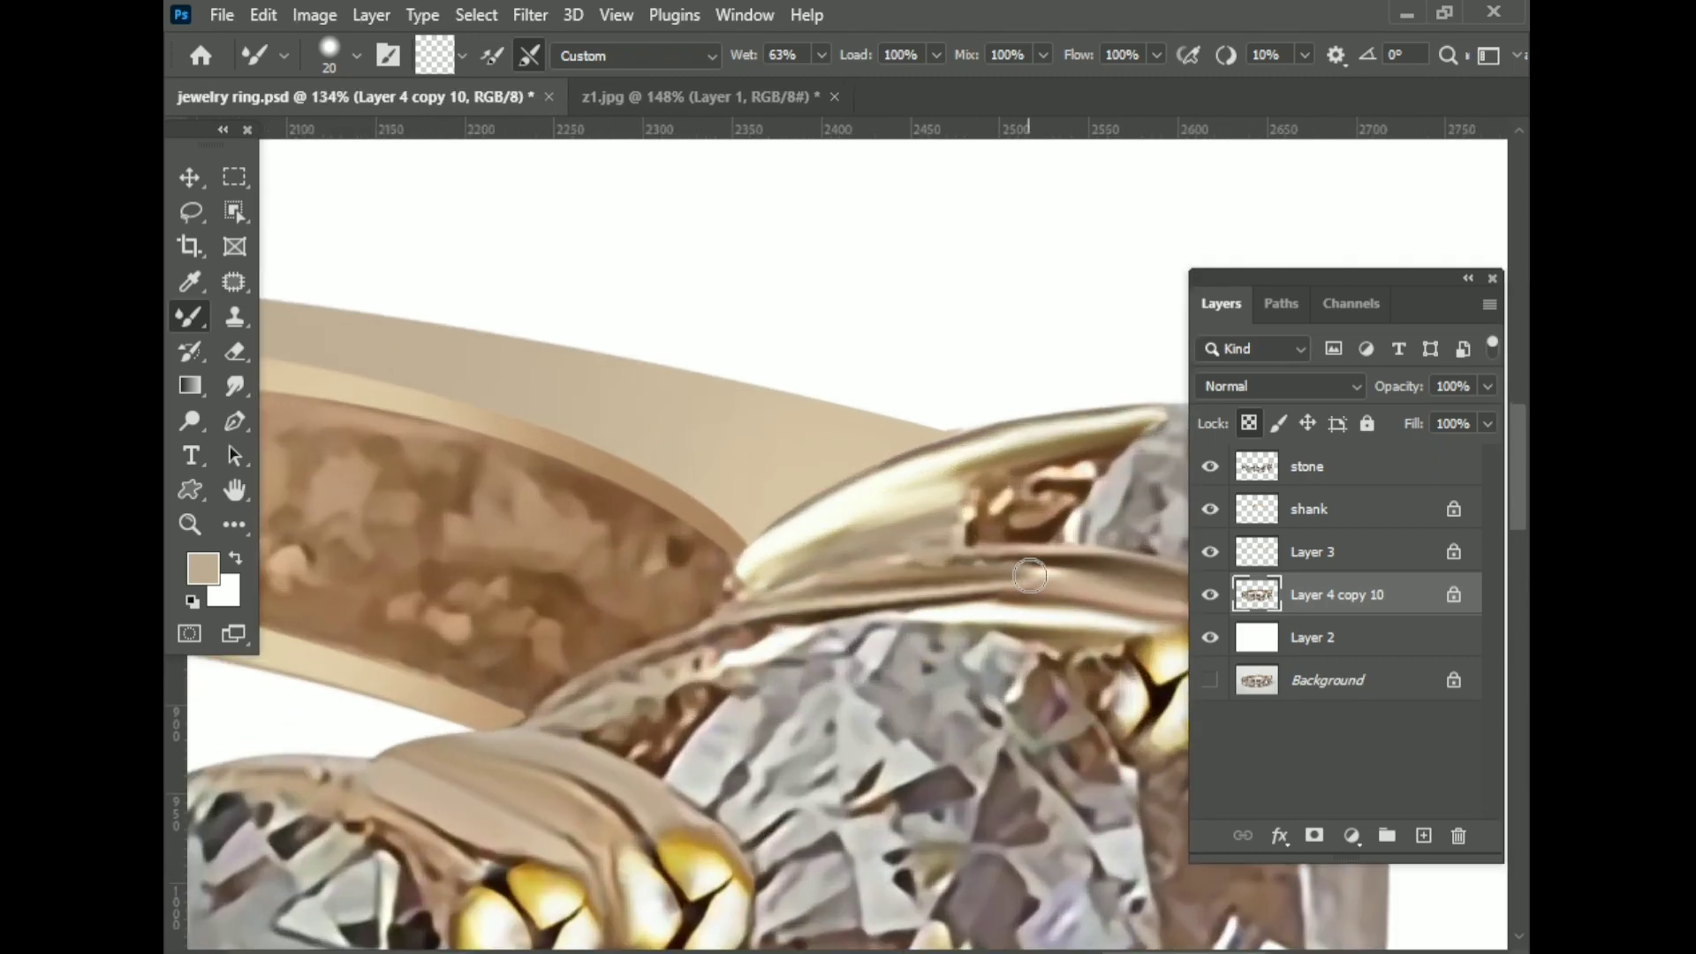
- Zoom out to review the whole ring and make Layer 3 active
{"action": "scroll", "coordinate": [902, 559], "scroll_direction": "down", "scroll_amount": 1}
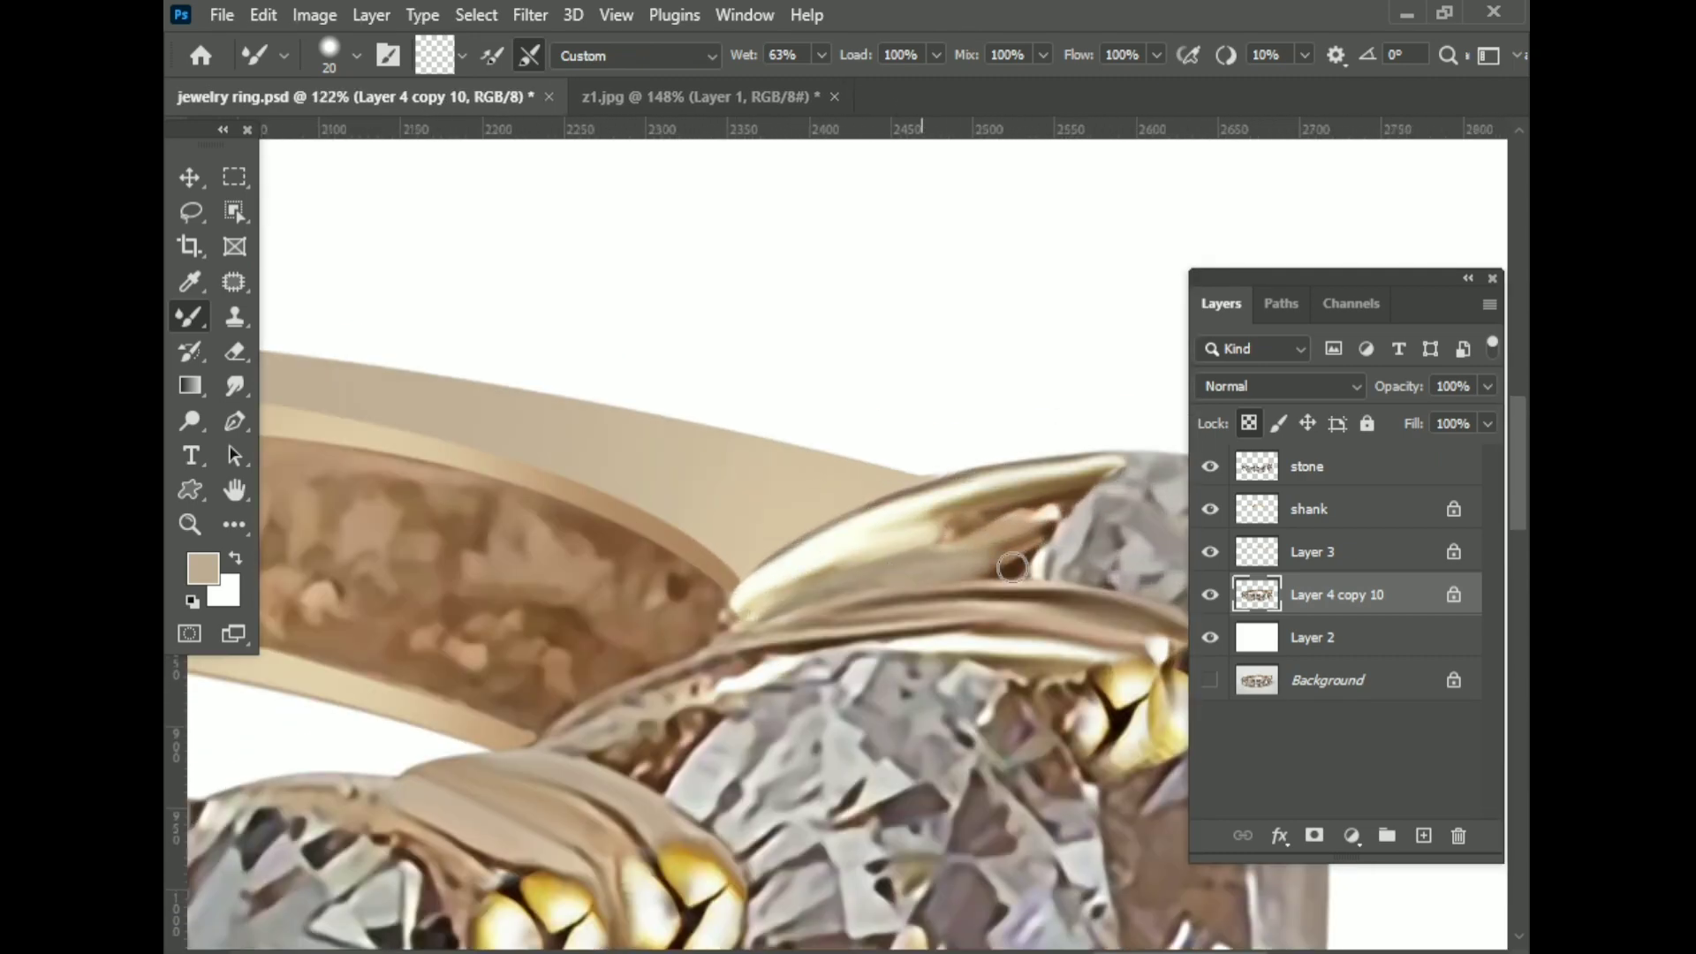
{"action": "scroll", "coordinate": [625, 666], "scroll_direction": "down", "scroll_amount": 5}
{"action": "scroll", "coordinate": [790, 422], "scroll_direction": "up", "scroll_amount": 5}
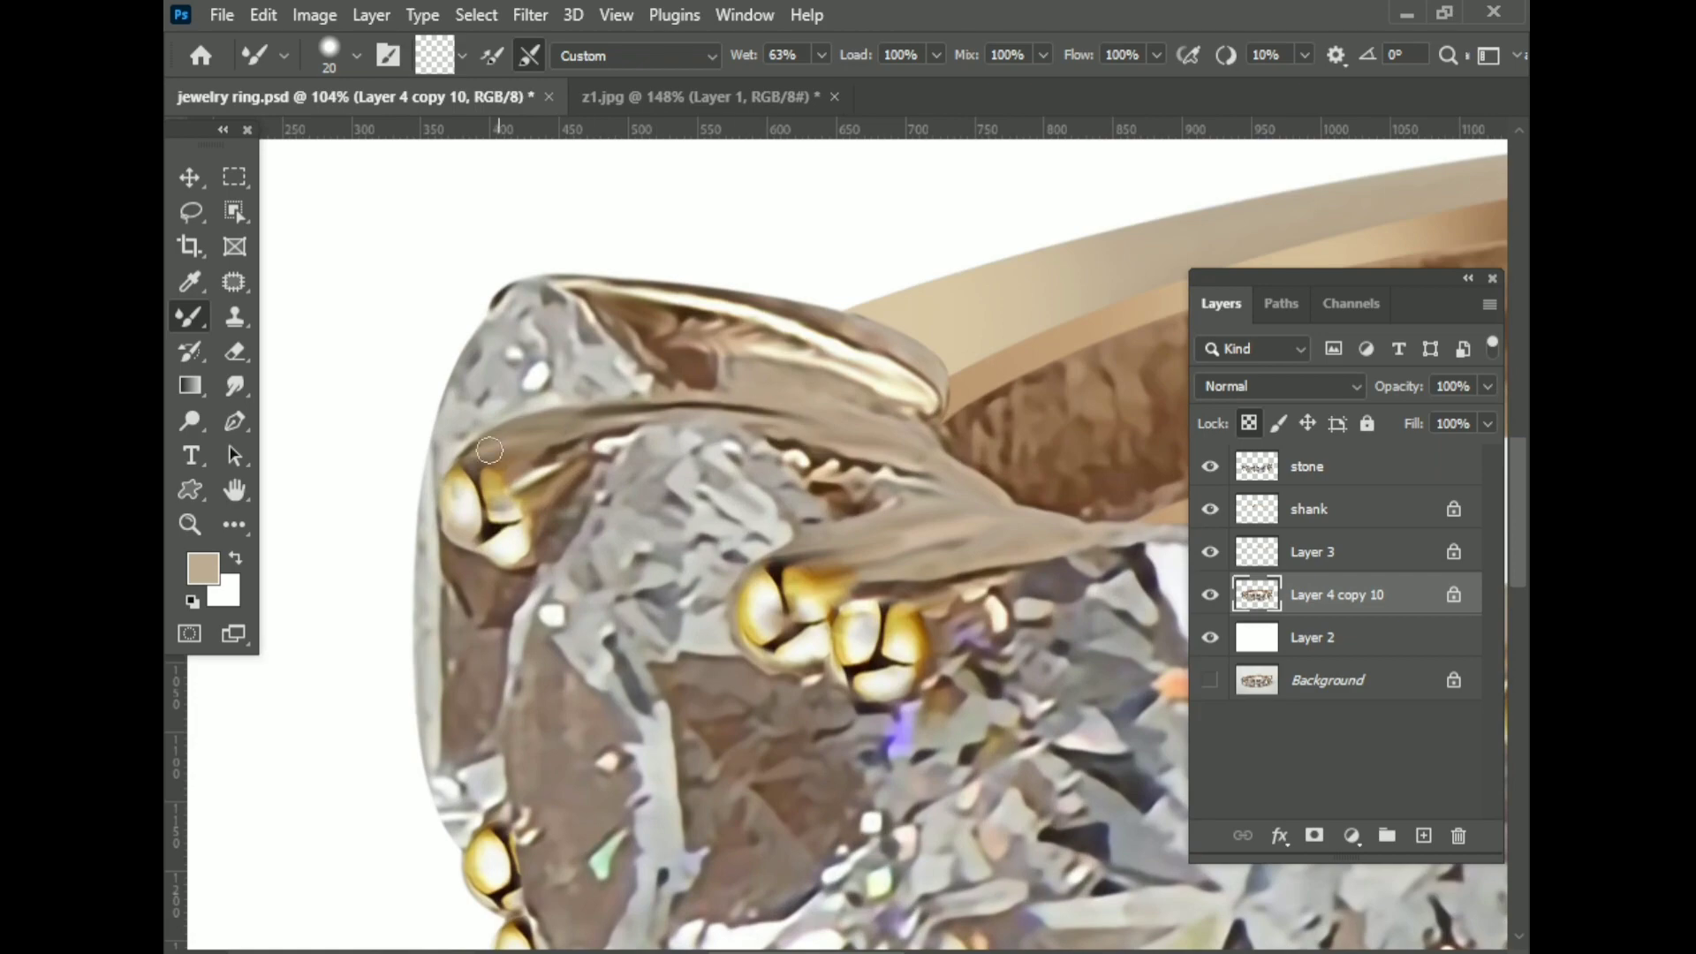
{"action": "scroll", "coordinate": [793, 418], "scroll_direction": "up", "scroll_amount": 2}
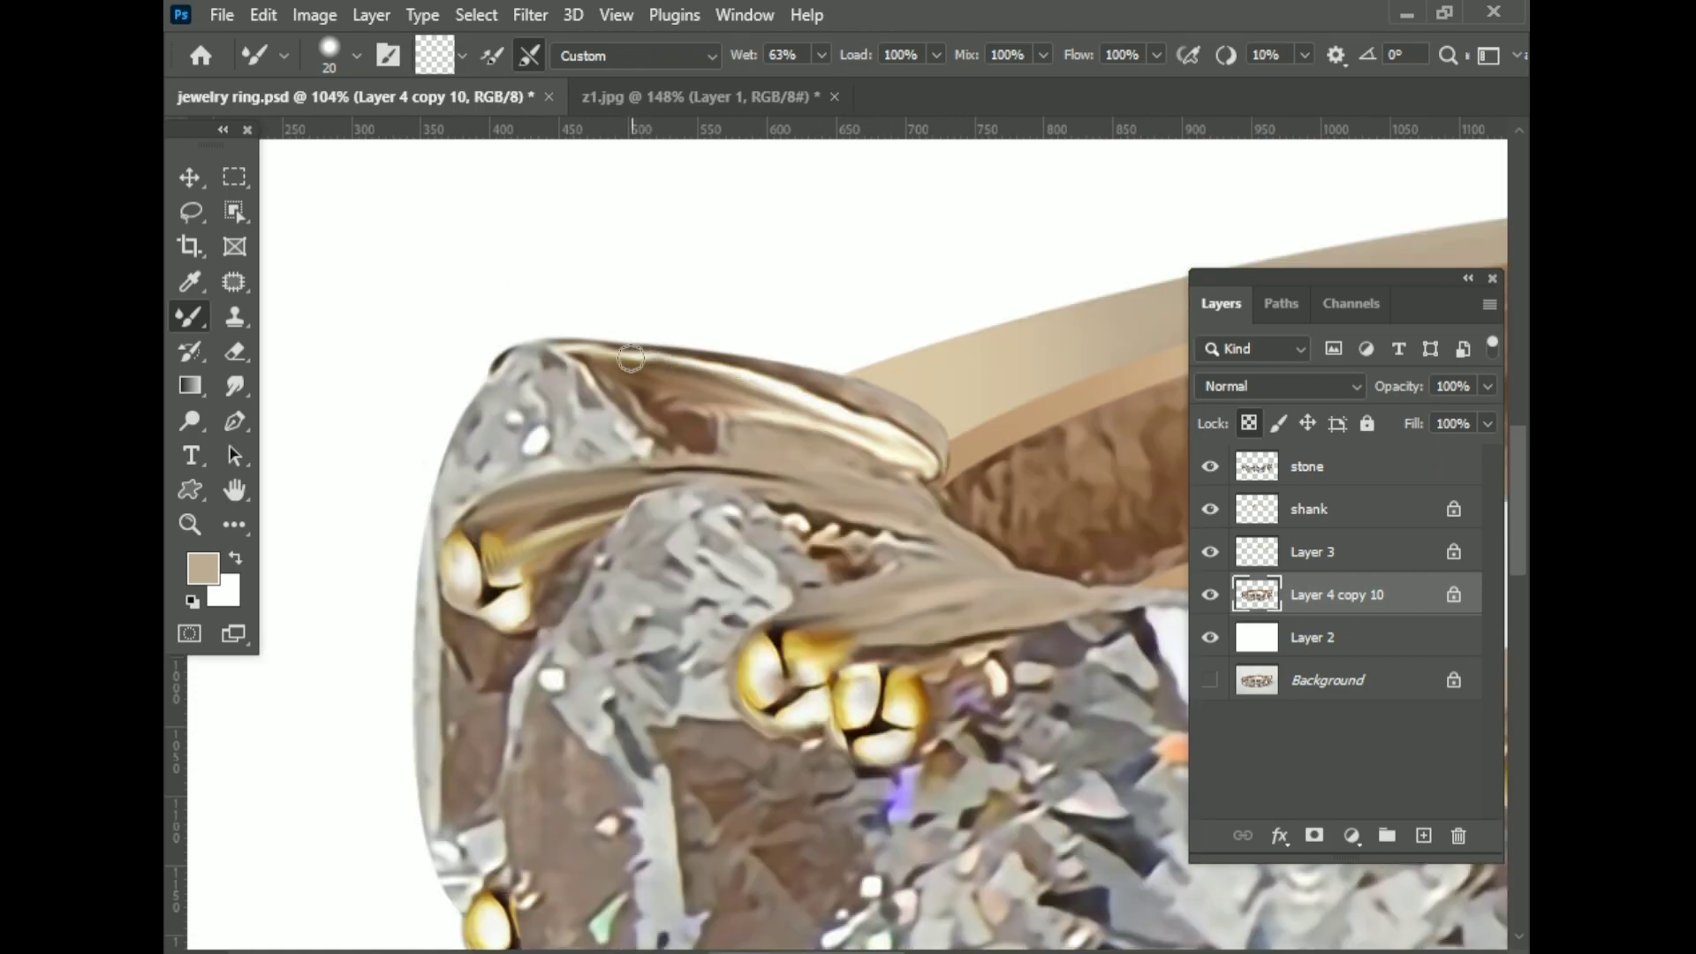
{"action": "scroll", "coordinate": [631, 358], "scroll_direction": "down", "scroll_amount": 5}
{"action": "scroll", "coordinate": [1105, 469], "scroll_direction": "down", "scroll_amount": 3}
{"action": "left_click", "coordinate": [1205, 553]}
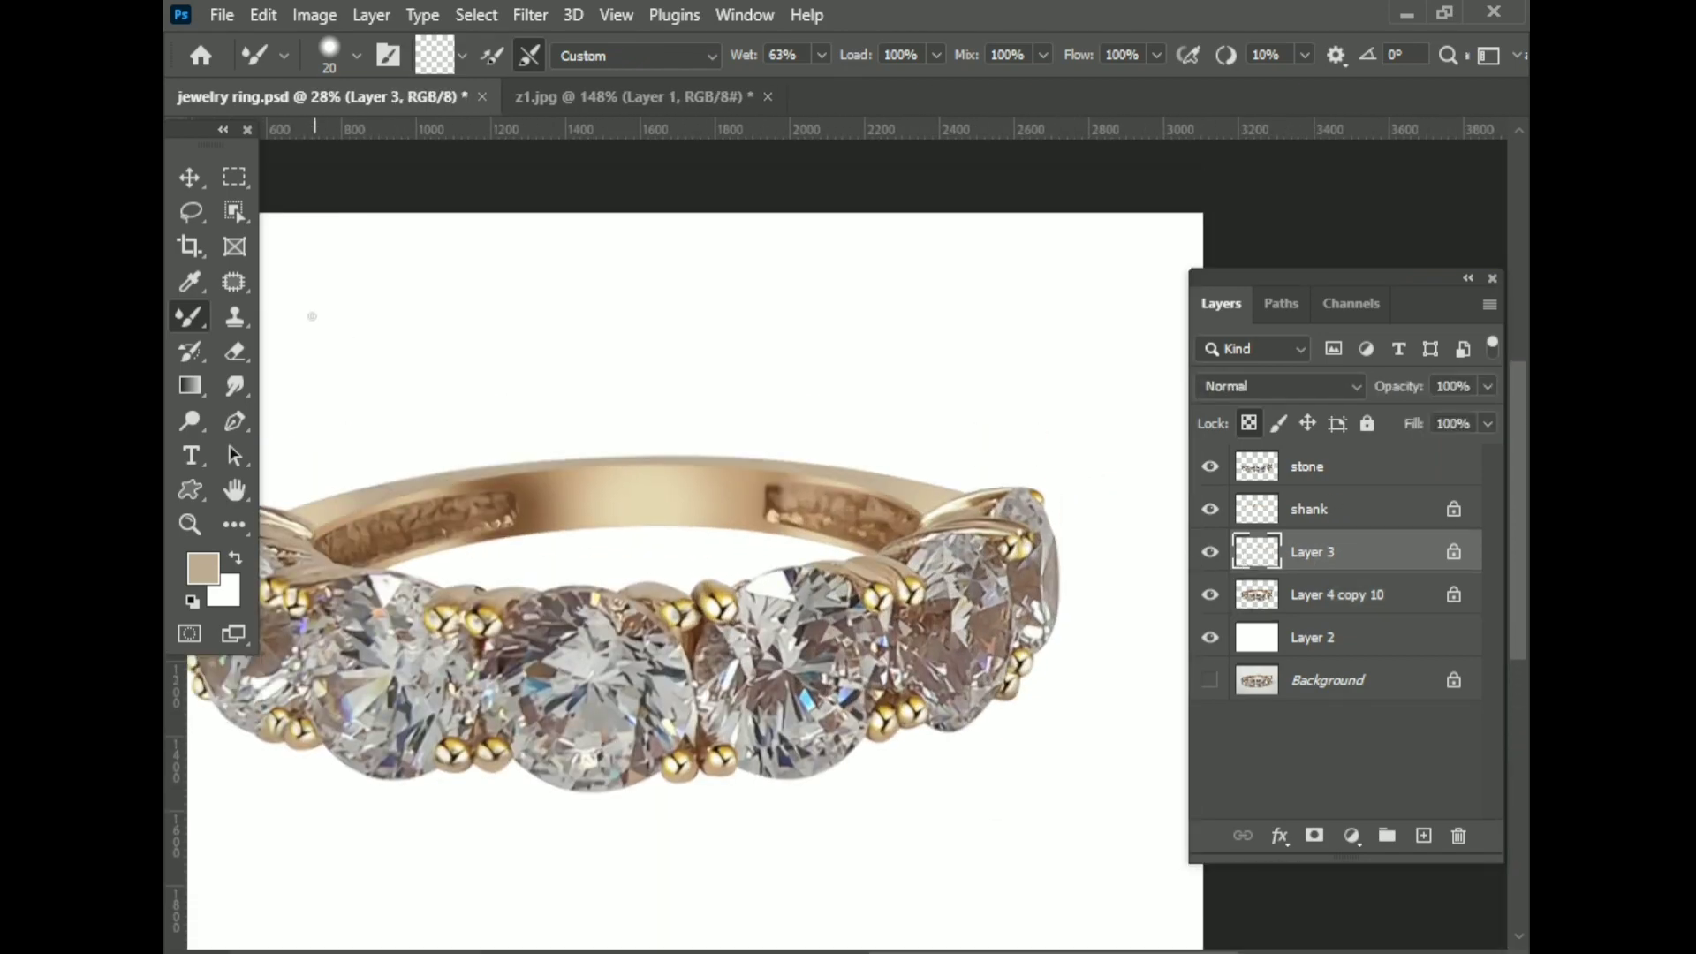
- Switch to the regular brush and sample the gold colour from the band
{"action": "key", "text": "shift+b"}
{"action": "scroll", "coordinate": [312, 315], "scroll_direction": "up", "scroll_amount": 2}
{"action": "scroll", "coordinate": [492, 341], "scroll_direction": "down", "scroll_amount": 1}
{"action": "left_click", "coordinate": [1045, 371], "text": "alt"}
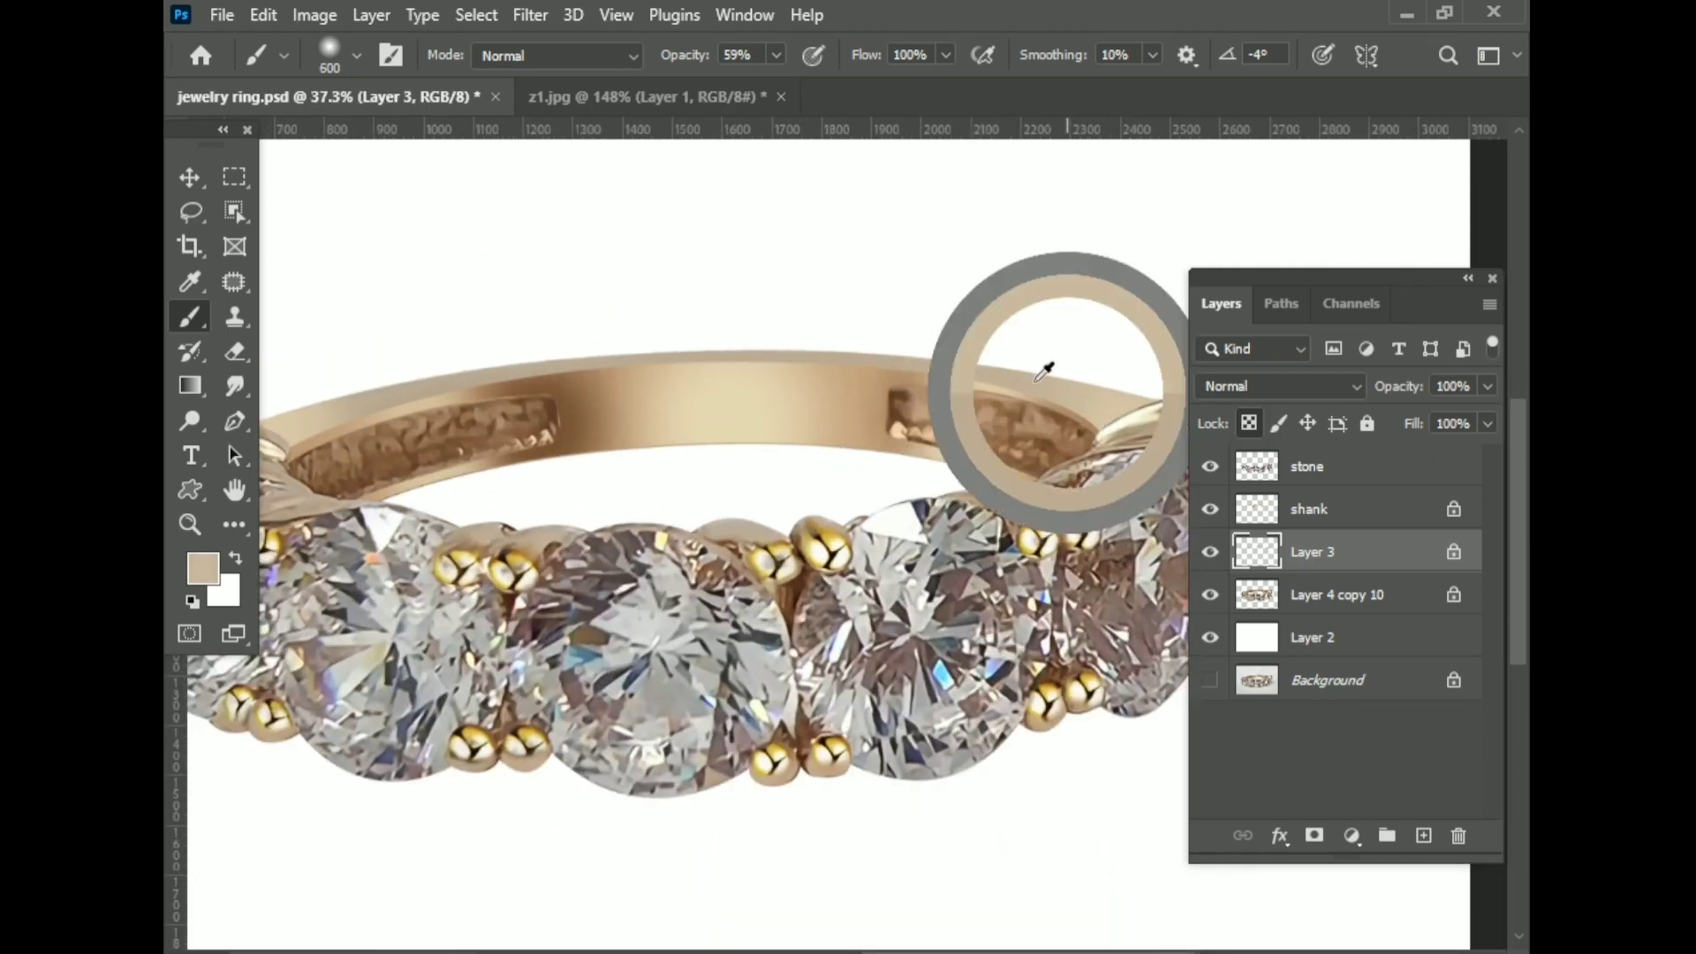
{"action": "scroll", "coordinate": [465, 341], "scroll_direction": "up", "scroll_amount": 1}
{"action": "scroll", "coordinate": [519, 406], "scroll_direction": "down", "scroll_amount": 2}
{"action": "scroll", "coordinate": [685, 455], "scroll_direction": "down", "scroll_amount": 1}
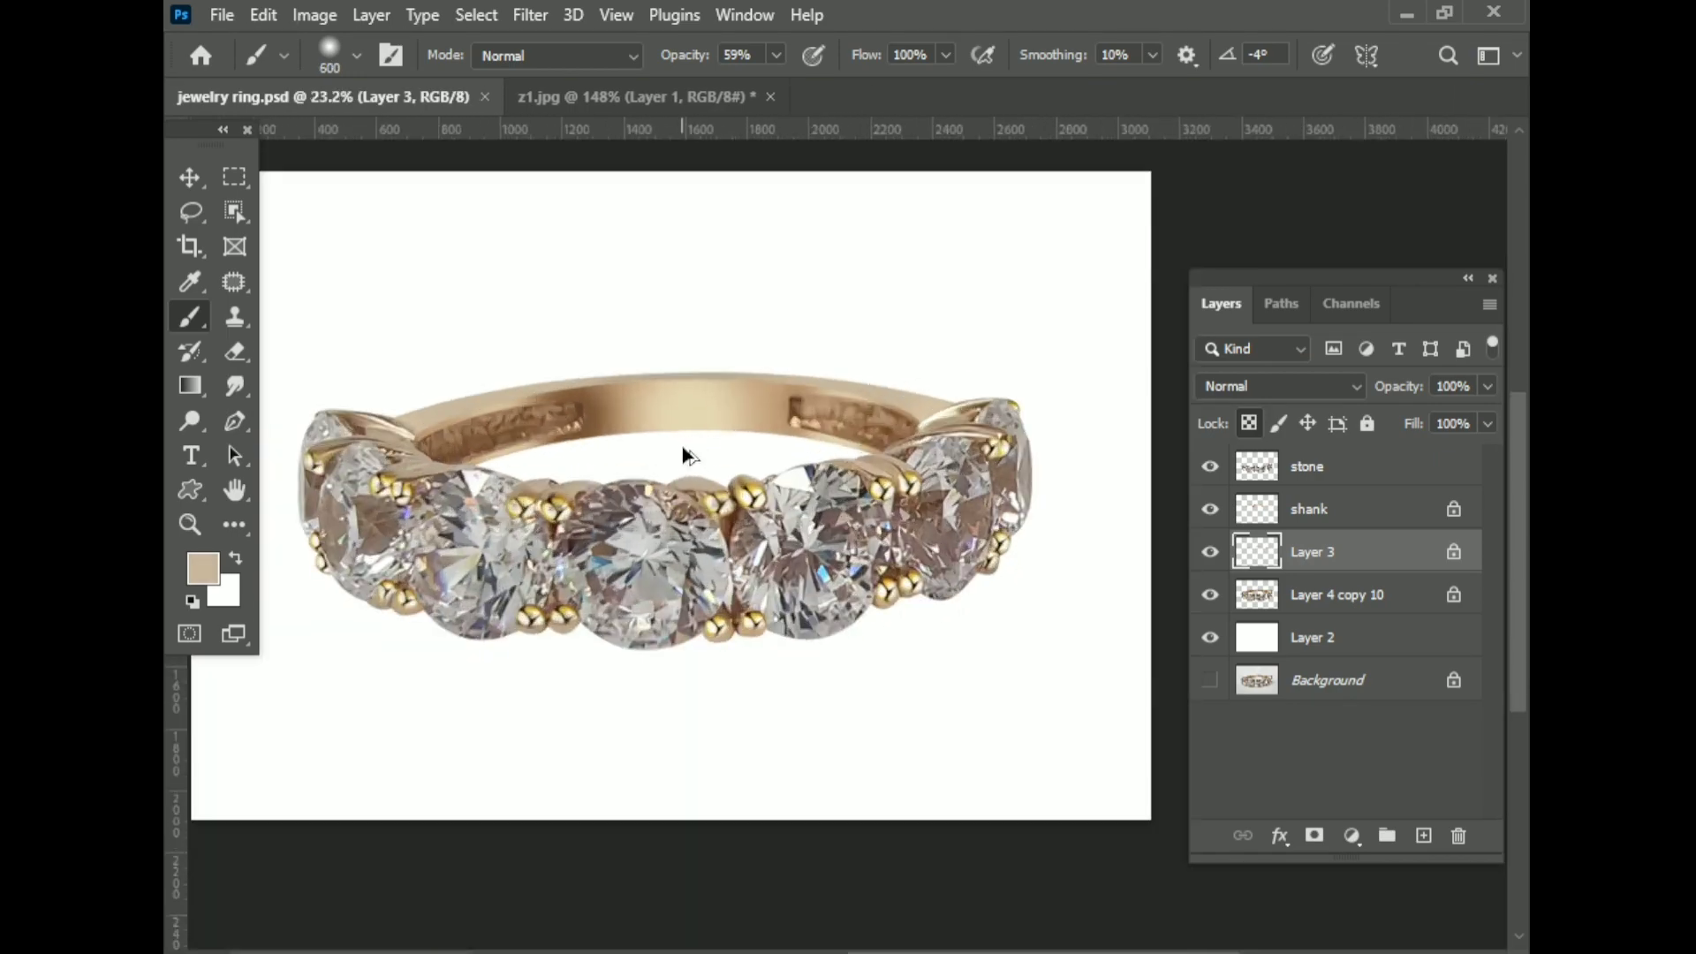
- Raise contrast and clarity on the stone layer with Camera Raw adjustments
{"action": "left_click", "coordinate": [1259, 467]}
{"action": "key", "text": "ctrl+shift+a"}
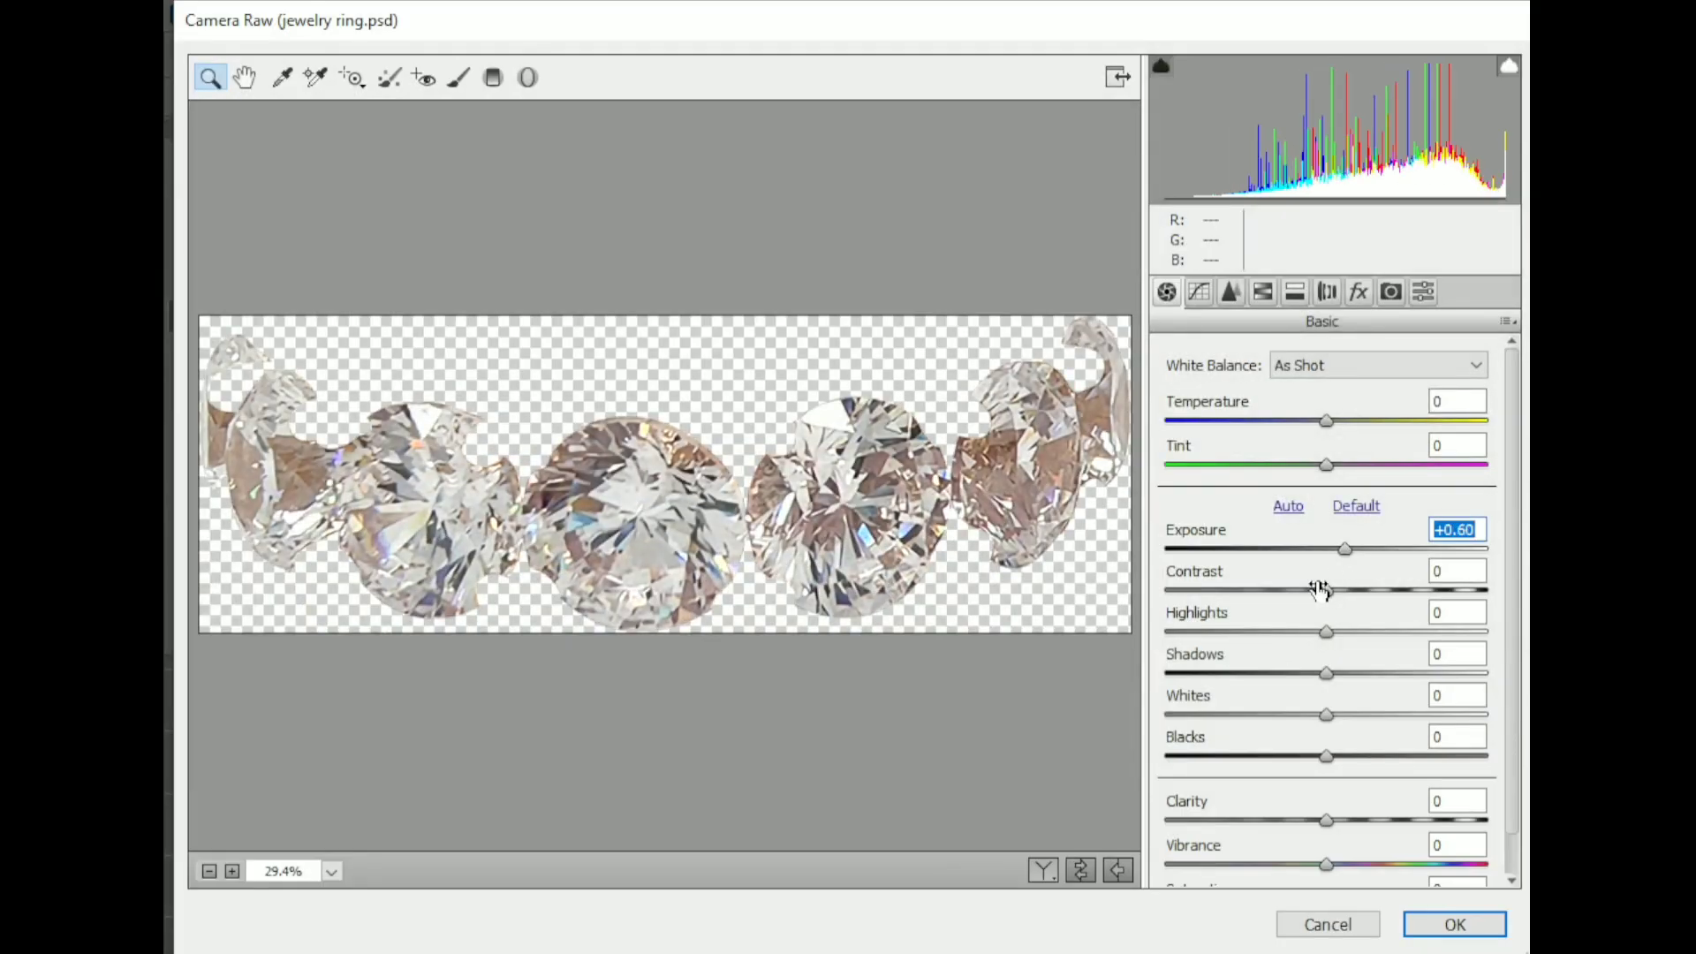
{"action": "left_click_drag", "start_coordinate": [1320, 590], "coordinate": [1366, 590]}
{"action": "left_click_drag", "start_coordinate": [1326, 820], "coordinate": [1386, 822]}
{"action": "key", "text": "Return"}
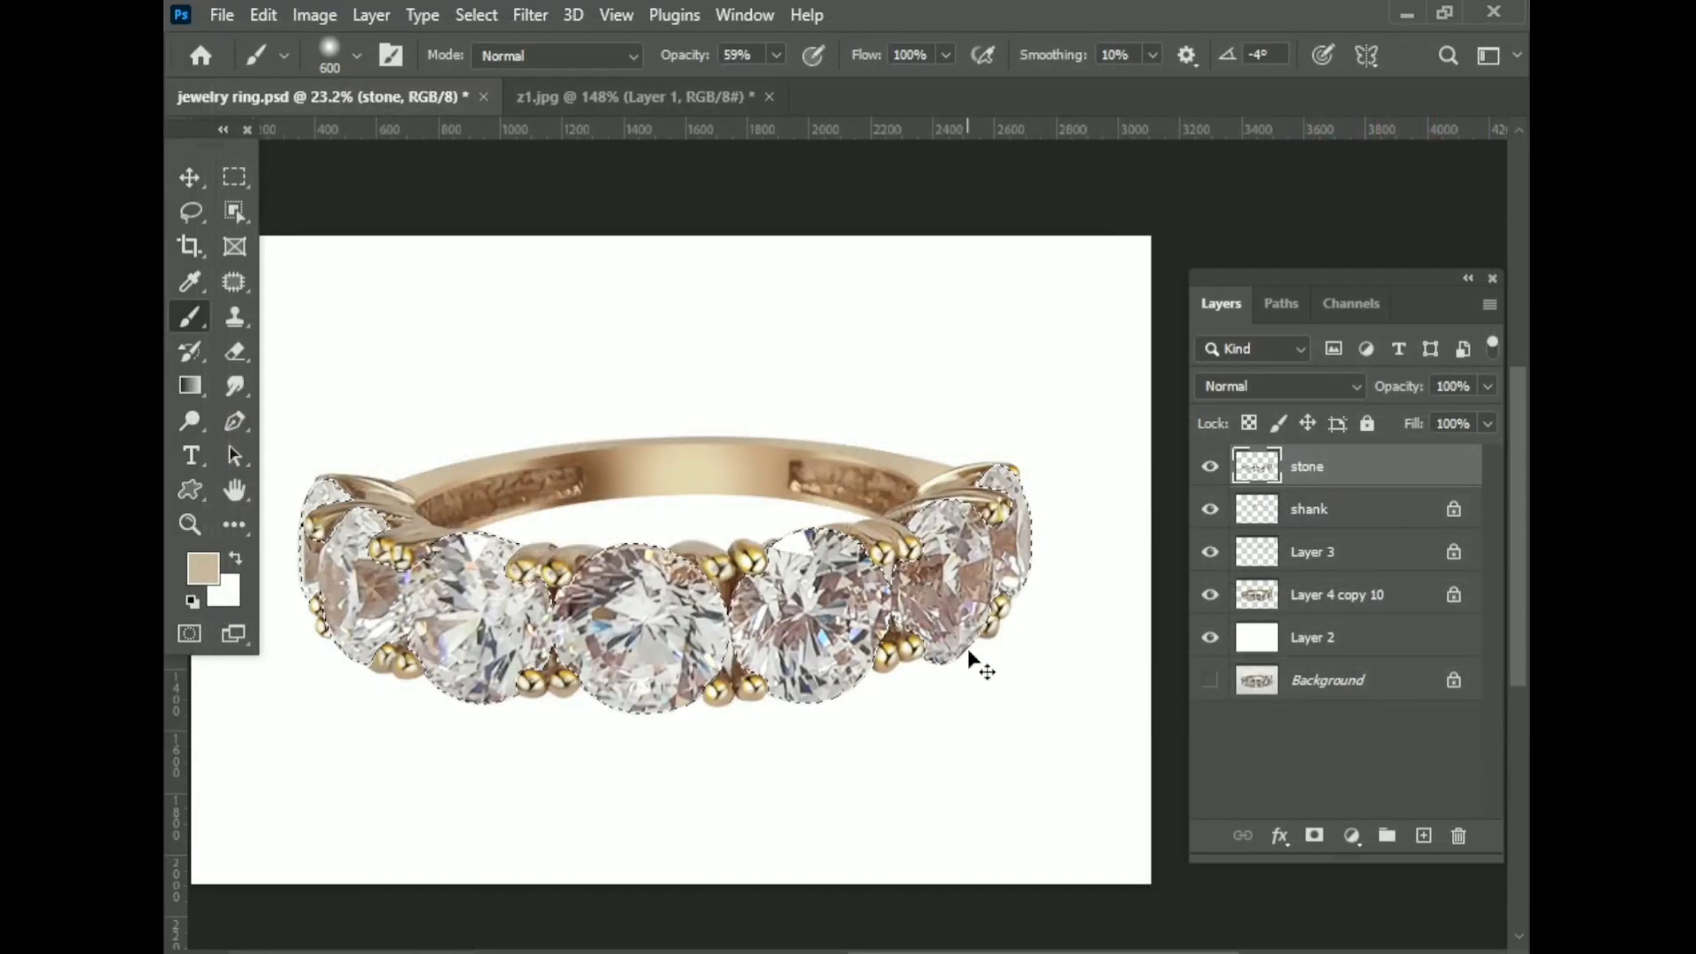
{"action": "scroll", "coordinate": [970, 658], "scroll_direction": "up", "scroll_amount": 2}
{"action": "scroll", "coordinate": [1060, 707], "scroll_direction": "down", "scroll_amount": 3}
- Add a Curves adjustment above the stones, pulling in the white and black points
{"action": "left_click", "coordinate": [1352, 836]}
{"action": "left_click", "coordinate": [1356, 504]}
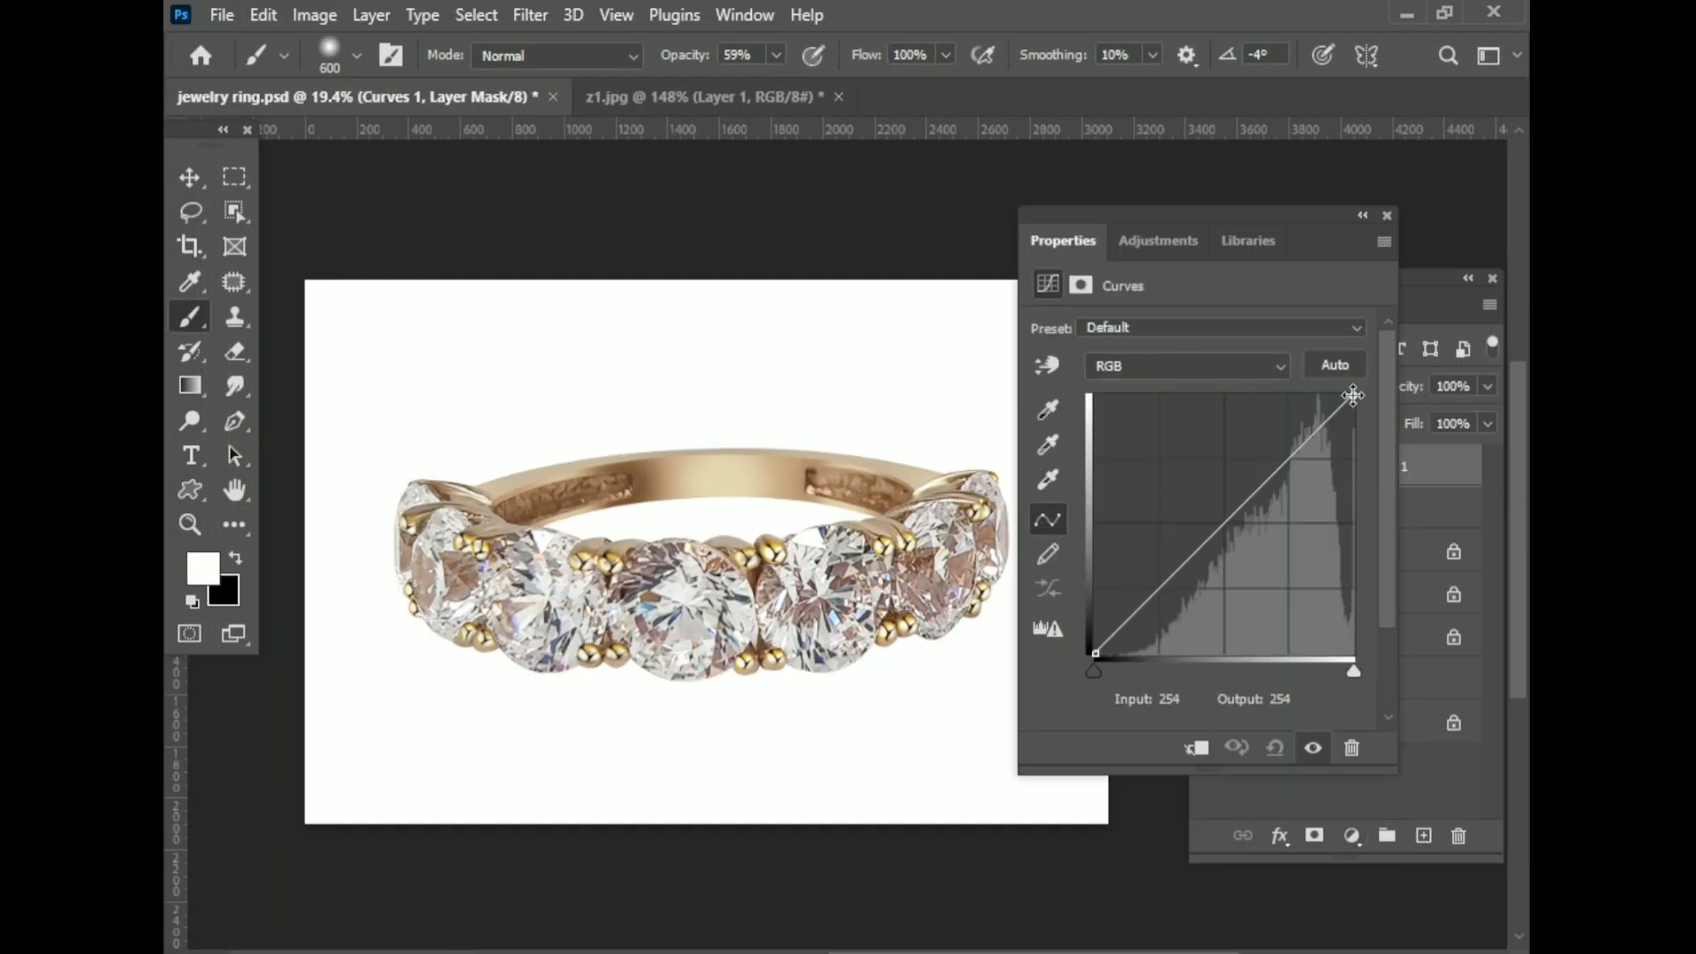
{"action": "left_click_drag", "start_coordinate": [1353, 395], "coordinate": [1328, 395]}
{"action": "left_click_drag", "start_coordinate": [1095, 654], "coordinate": [1124, 654]}
{"action": "left_click", "coordinate": [1387, 216]}
{"action": "scroll", "coordinate": [841, 536], "scroll_direction": "down", "scroll_amount": 2}
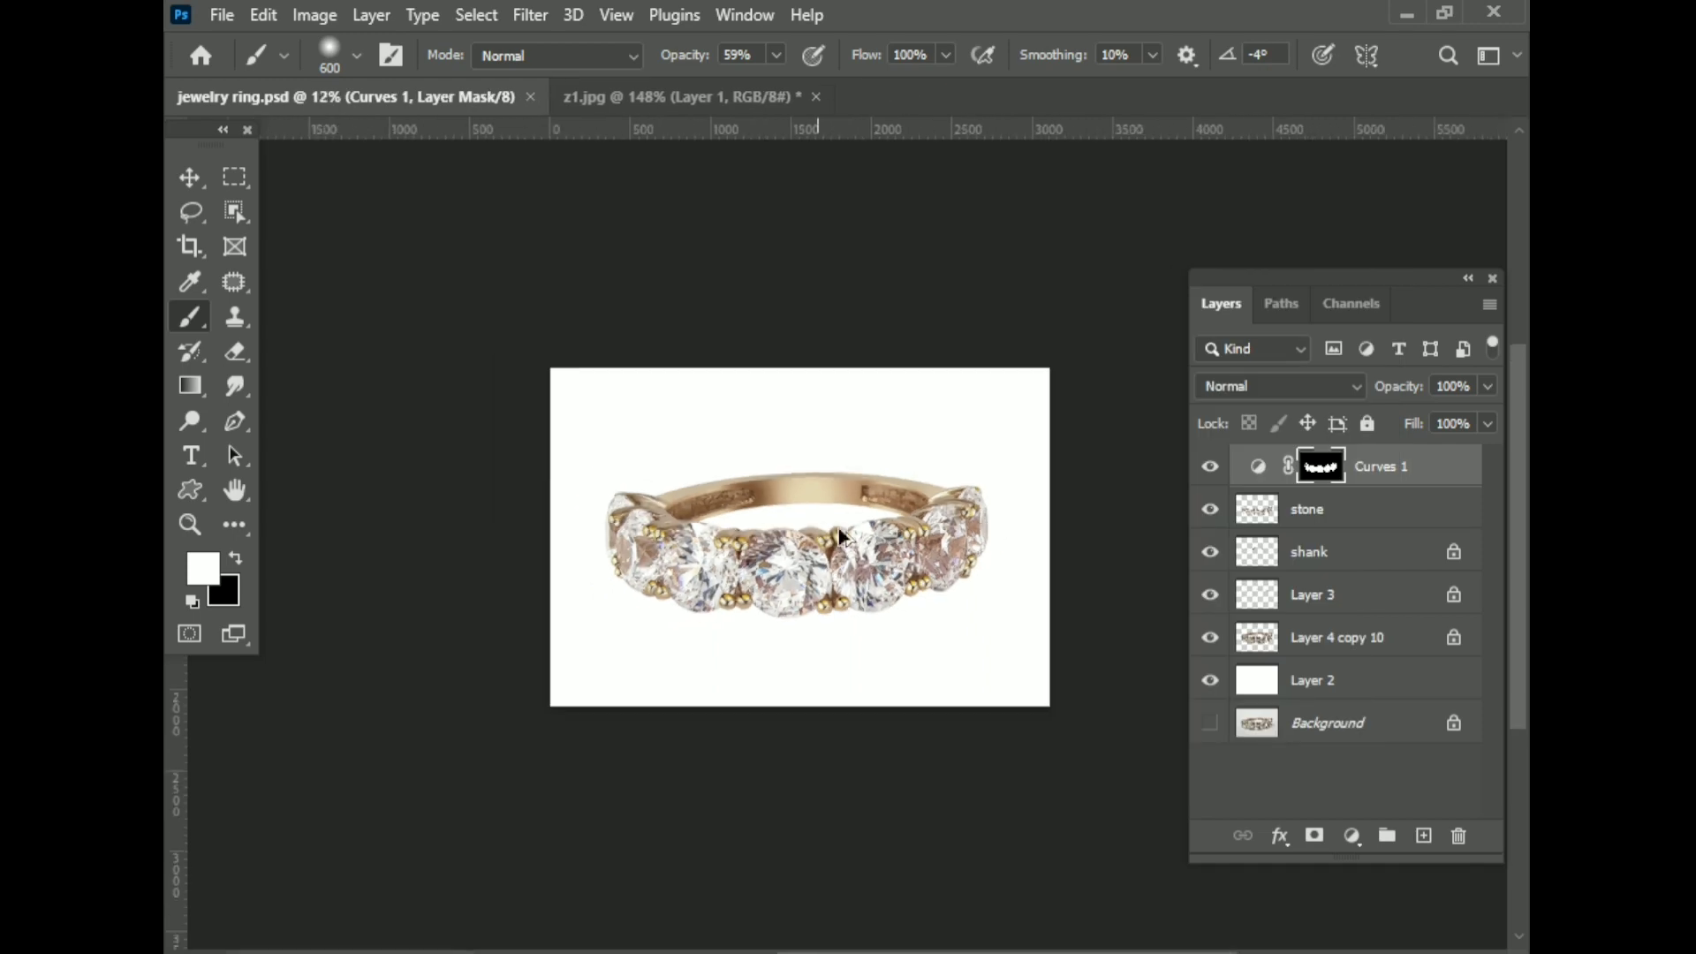
{"action": "scroll", "coordinate": [841, 536], "scroll_direction": "up", "scroll_amount": 3}
{"action": "scroll", "coordinate": [822, 485], "scroll_direction": "down", "scroll_amount": 1}
- Add a new layer above the shank and duplicate the band outline Path 3
{"action": "left_click", "coordinate": [1333, 555]}
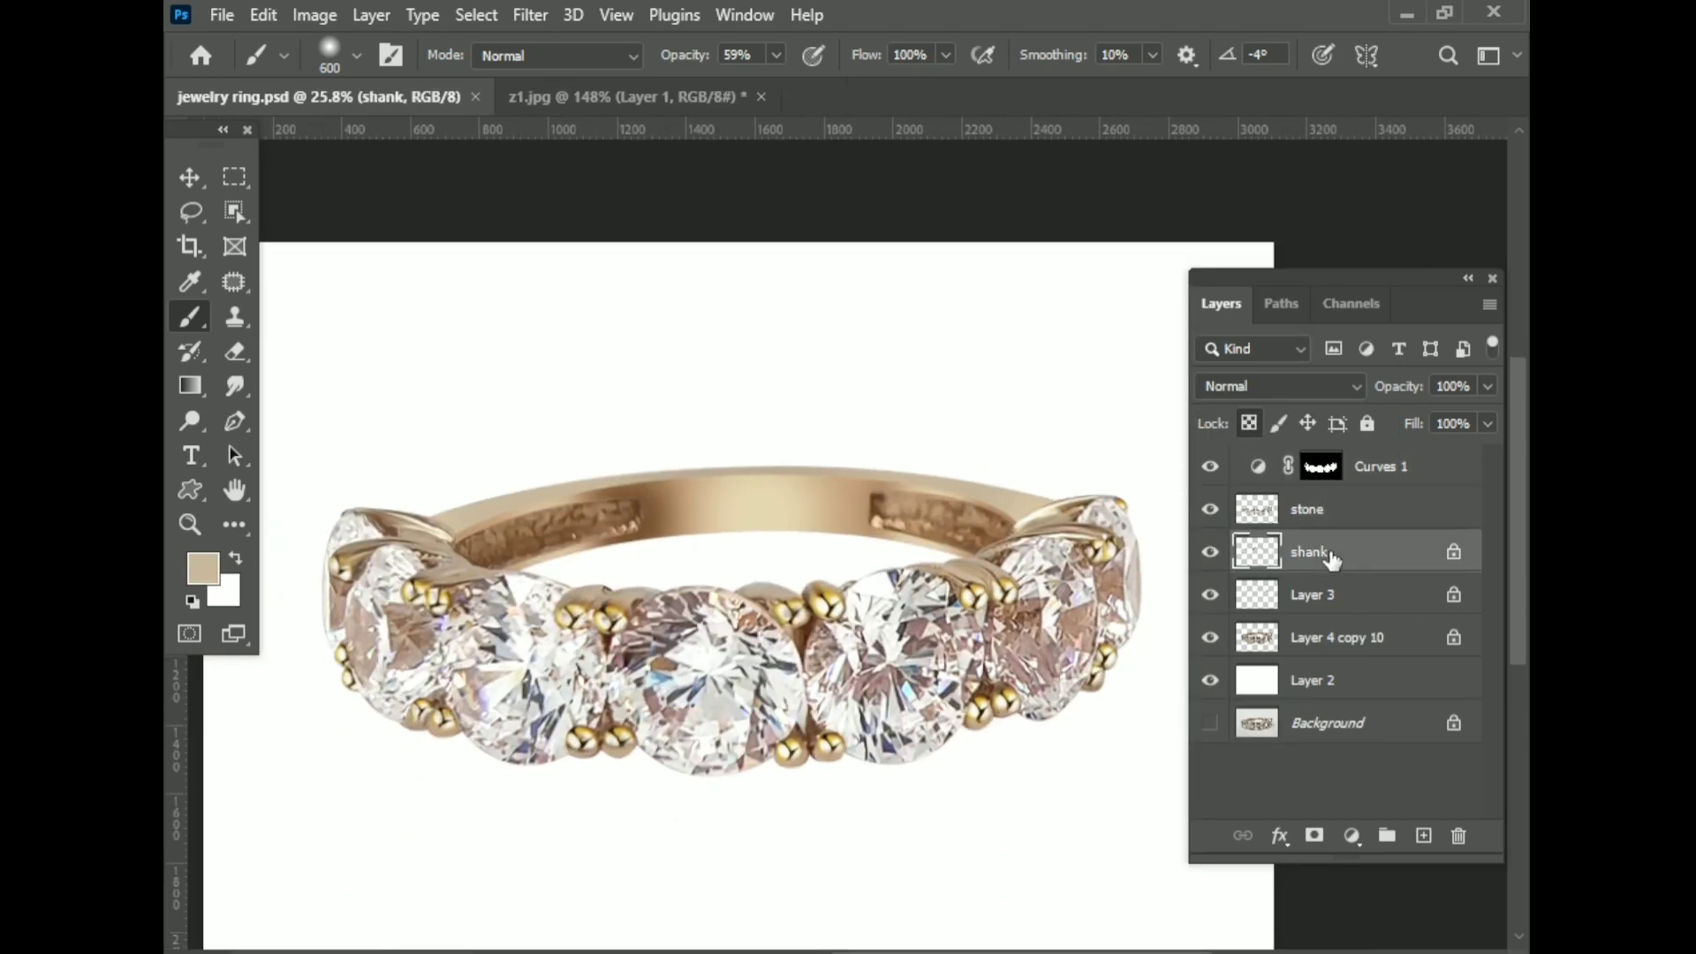
{"action": "left_click", "coordinate": [1424, 836]}
{"action": "left_click", "coordinate": [1282, 303]}
{"action": "left_click", "coordinate": [1277, 423]}
{"action": "key", "text": "v"}
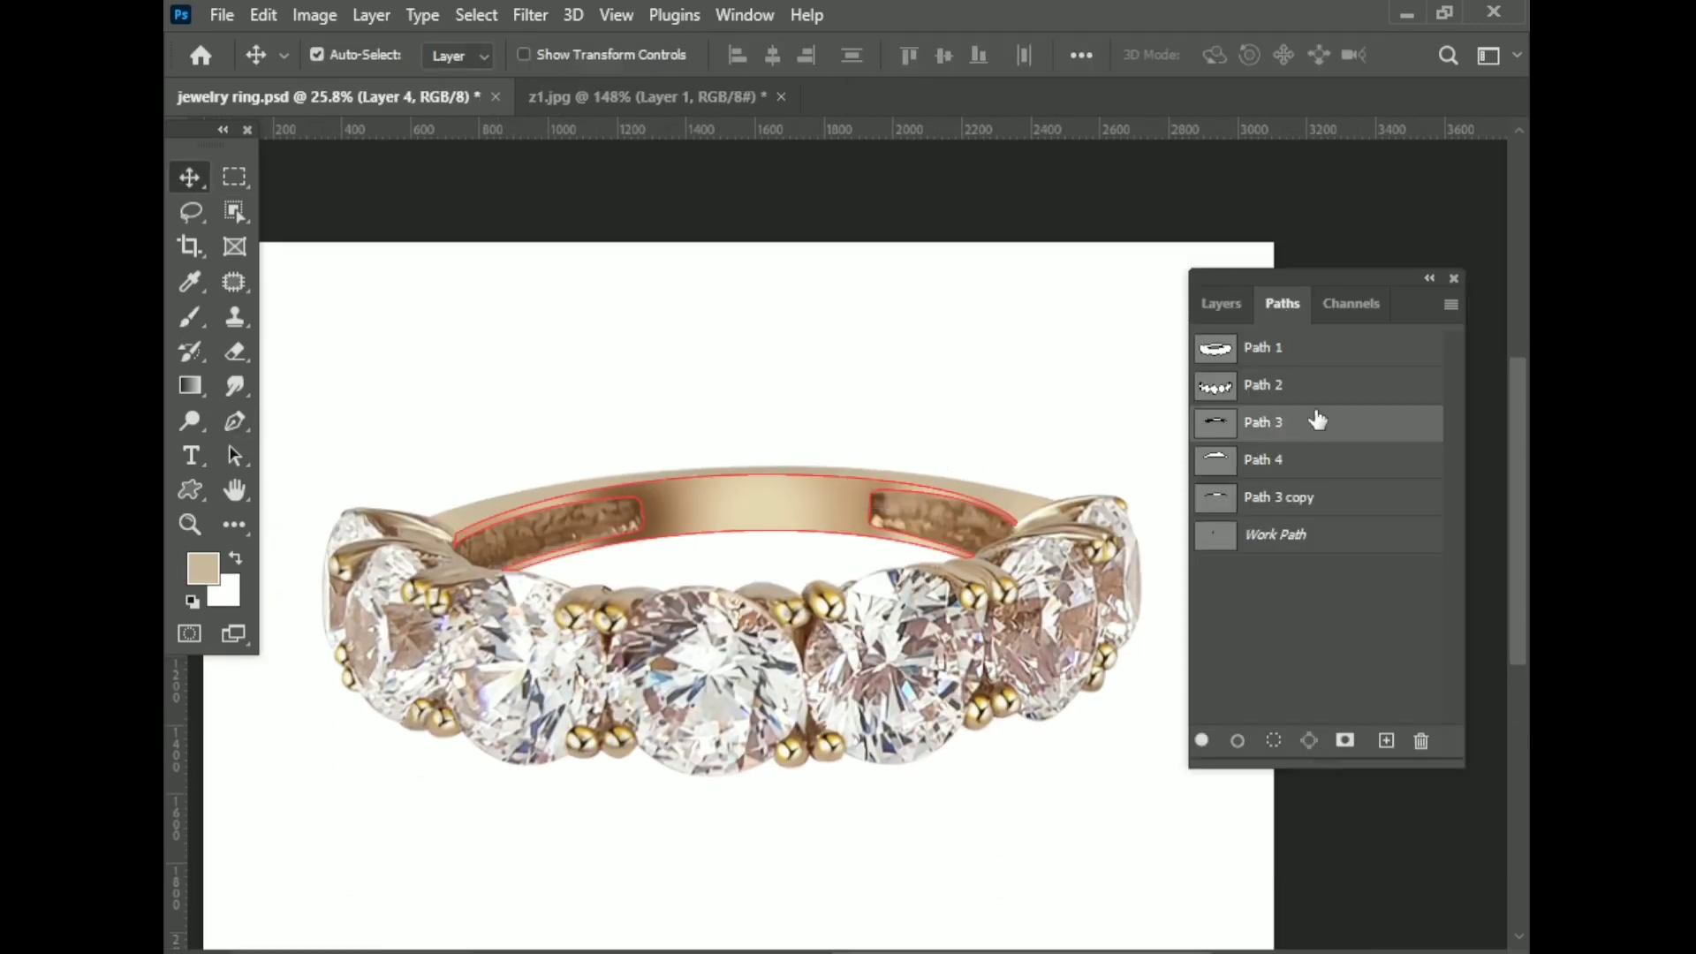
{"action": "left_click_drag", "start_coordinate": [1318, 421], "coordinate": [1387, 740]}
- Trim the path copy to the band's top edge with the Delete Anchor Point tool
{"action": "key", "text": "F7"}
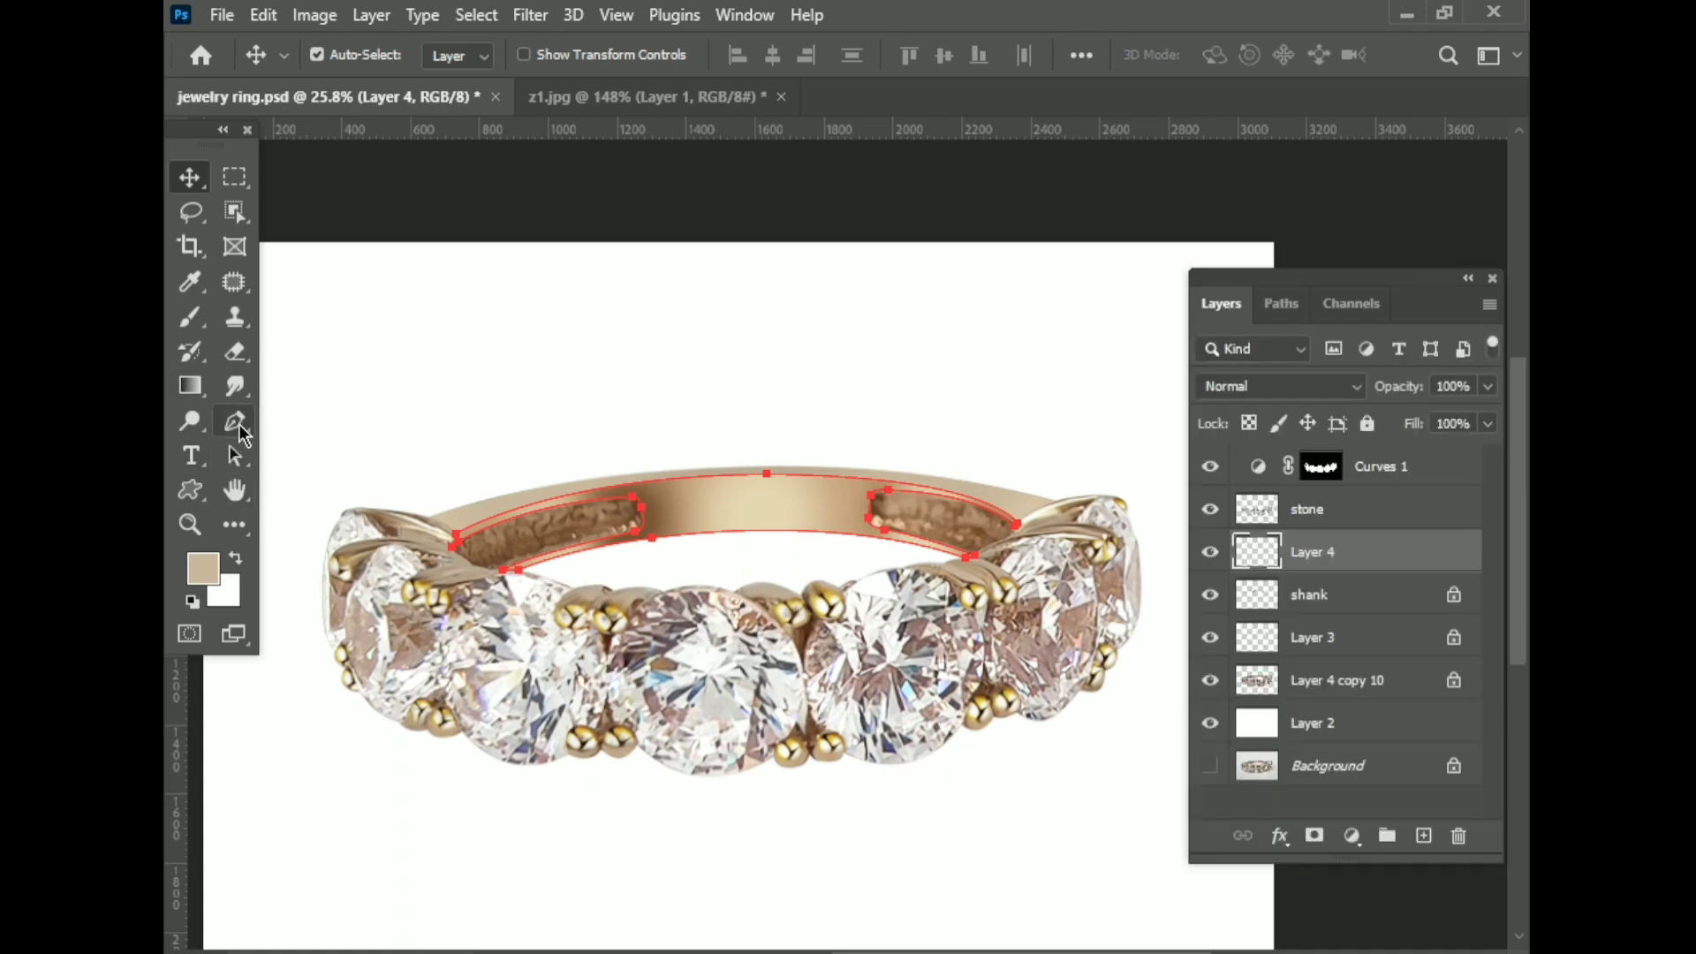
{"action": "right_click", "coordinate": [243, 432]}
{"action": "left_click", "coordinate": [318, 532]}
{"action": "scroll", "coordinate": [673, 540], "scroll_direction": "up", "scroll_amount": 5}
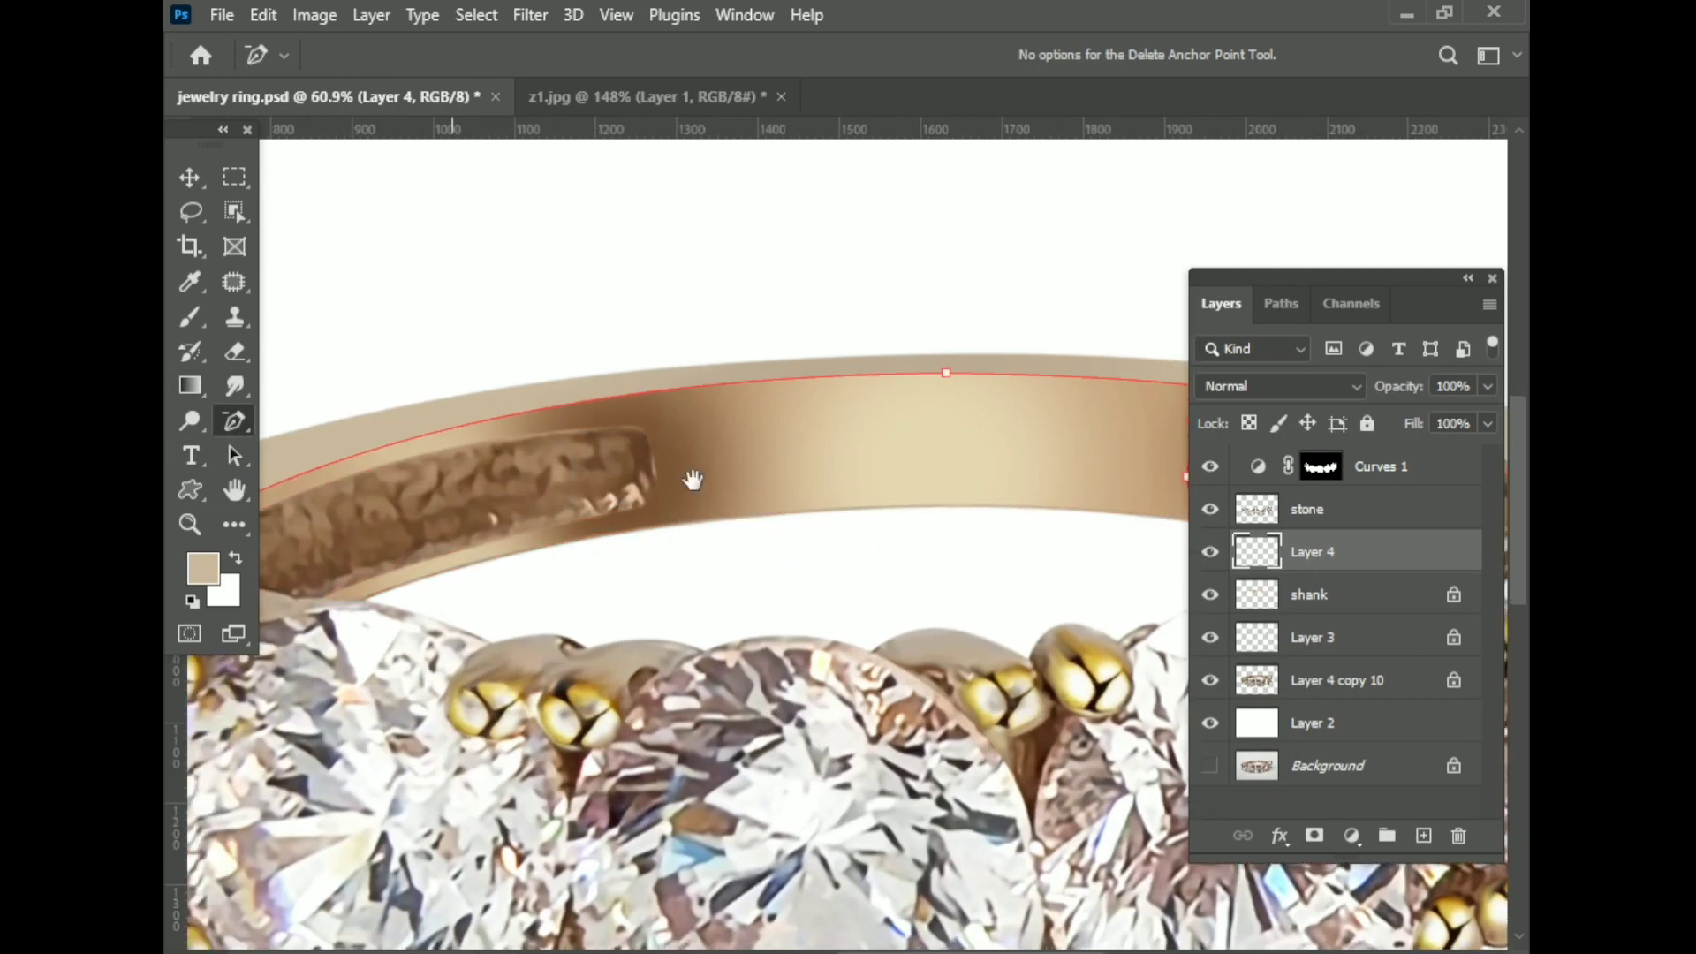
{"action": "scroll", "coordinate": [689, 481], "scroll_direction": "up", "scroll_amount": 3}
{"action": "scroll", "coordinate": [465, 493], "scroll_direction": "down", "scroll_amount": 4}
{"action": "scroll", "coordinate": [772, 383], "scroll_direction": "up", "scroll_amount": 3}
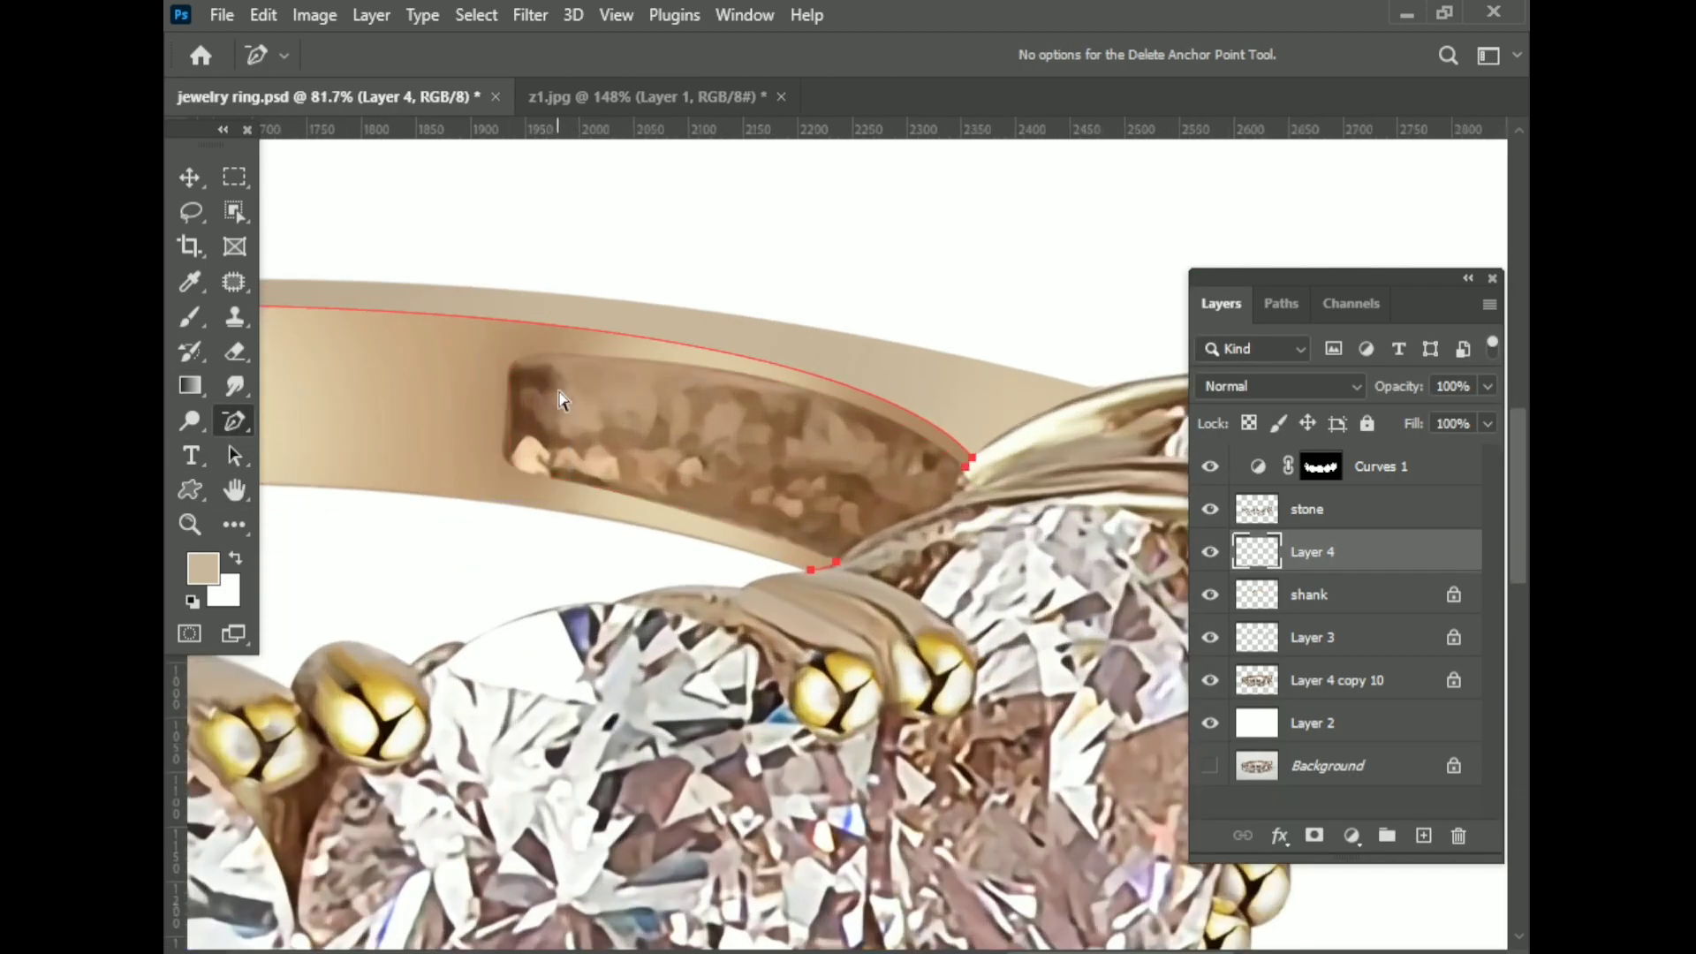
{"action": "scroll", "coordinate": [970, 482], "scroll_direction": "down", "scroll_amount": 5}
- Stroke the band's top-edge path with a brush on Layer 4
{"action": "scroll", "coordinate": [720, 497], "scroll_direction": "up", "scroll_amount": 5}
{"action": "right_click", "coordinate": [843, 341]}
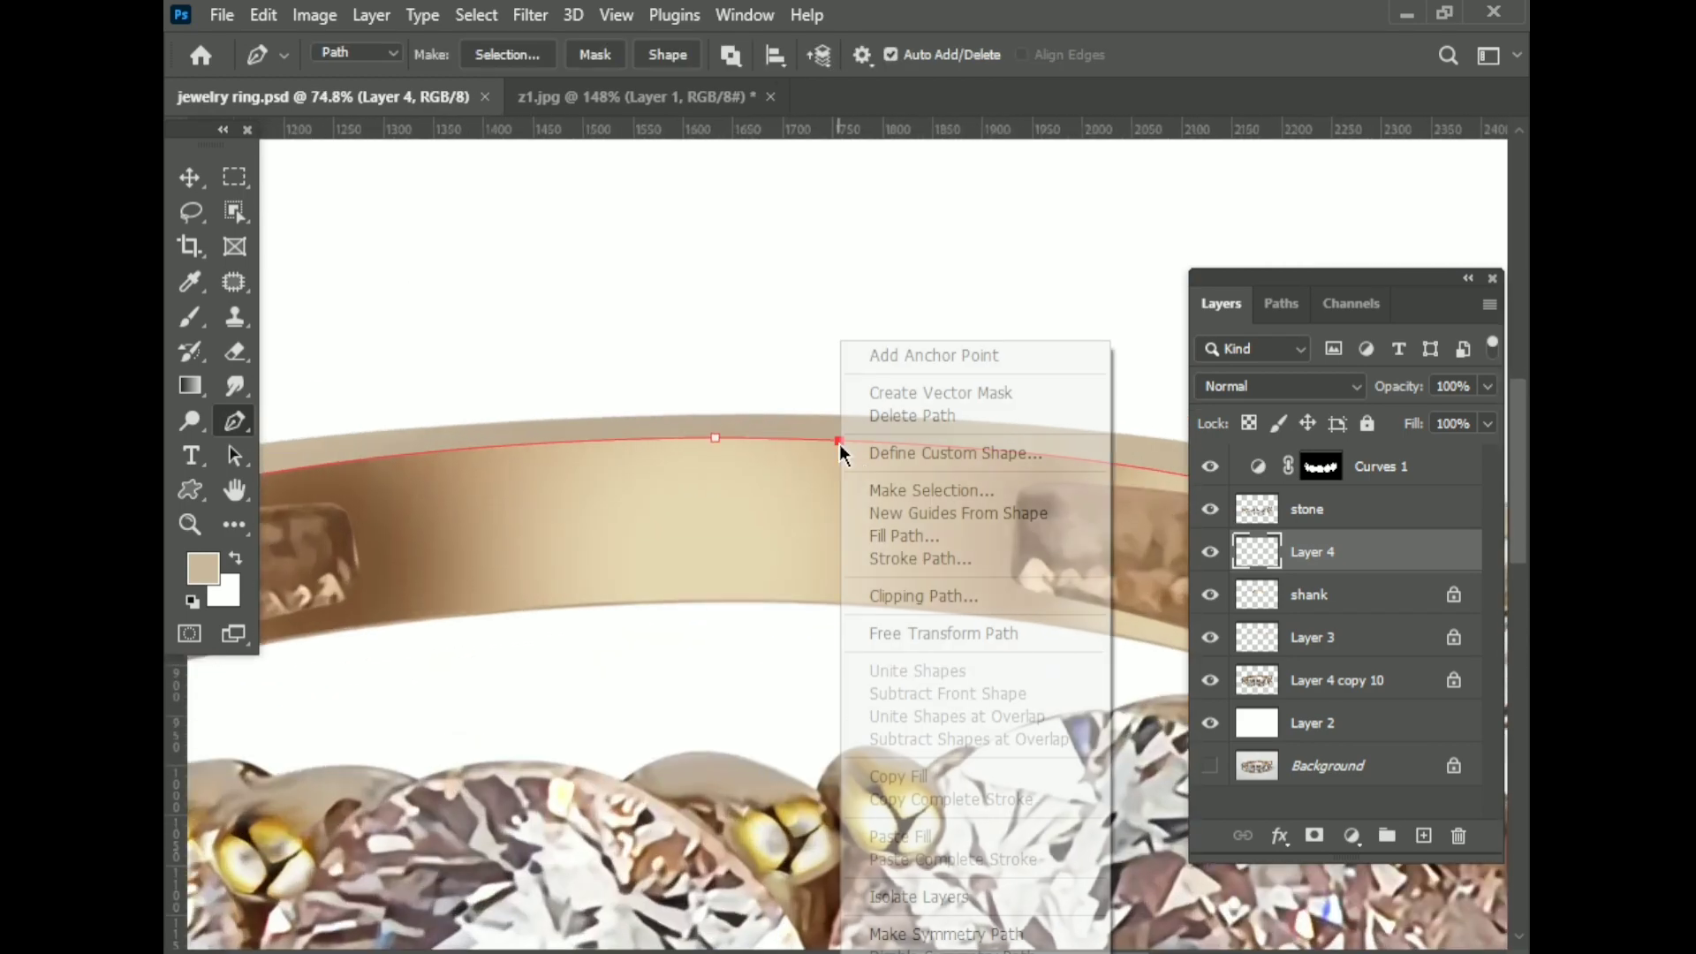
{"action": "left_click", "coordinate": [919, 556]}
{"action": "left_click", "coordinate": [1010, 301]}
{"action": "scroll", "coordinate": [825, 454], "scroll_direction": "up", "scroll_amount": 3}
- Set the seam line's stroke colour to black in the Edit stroke settings
{"action": "left_click", "coordinate": [263, 15]}
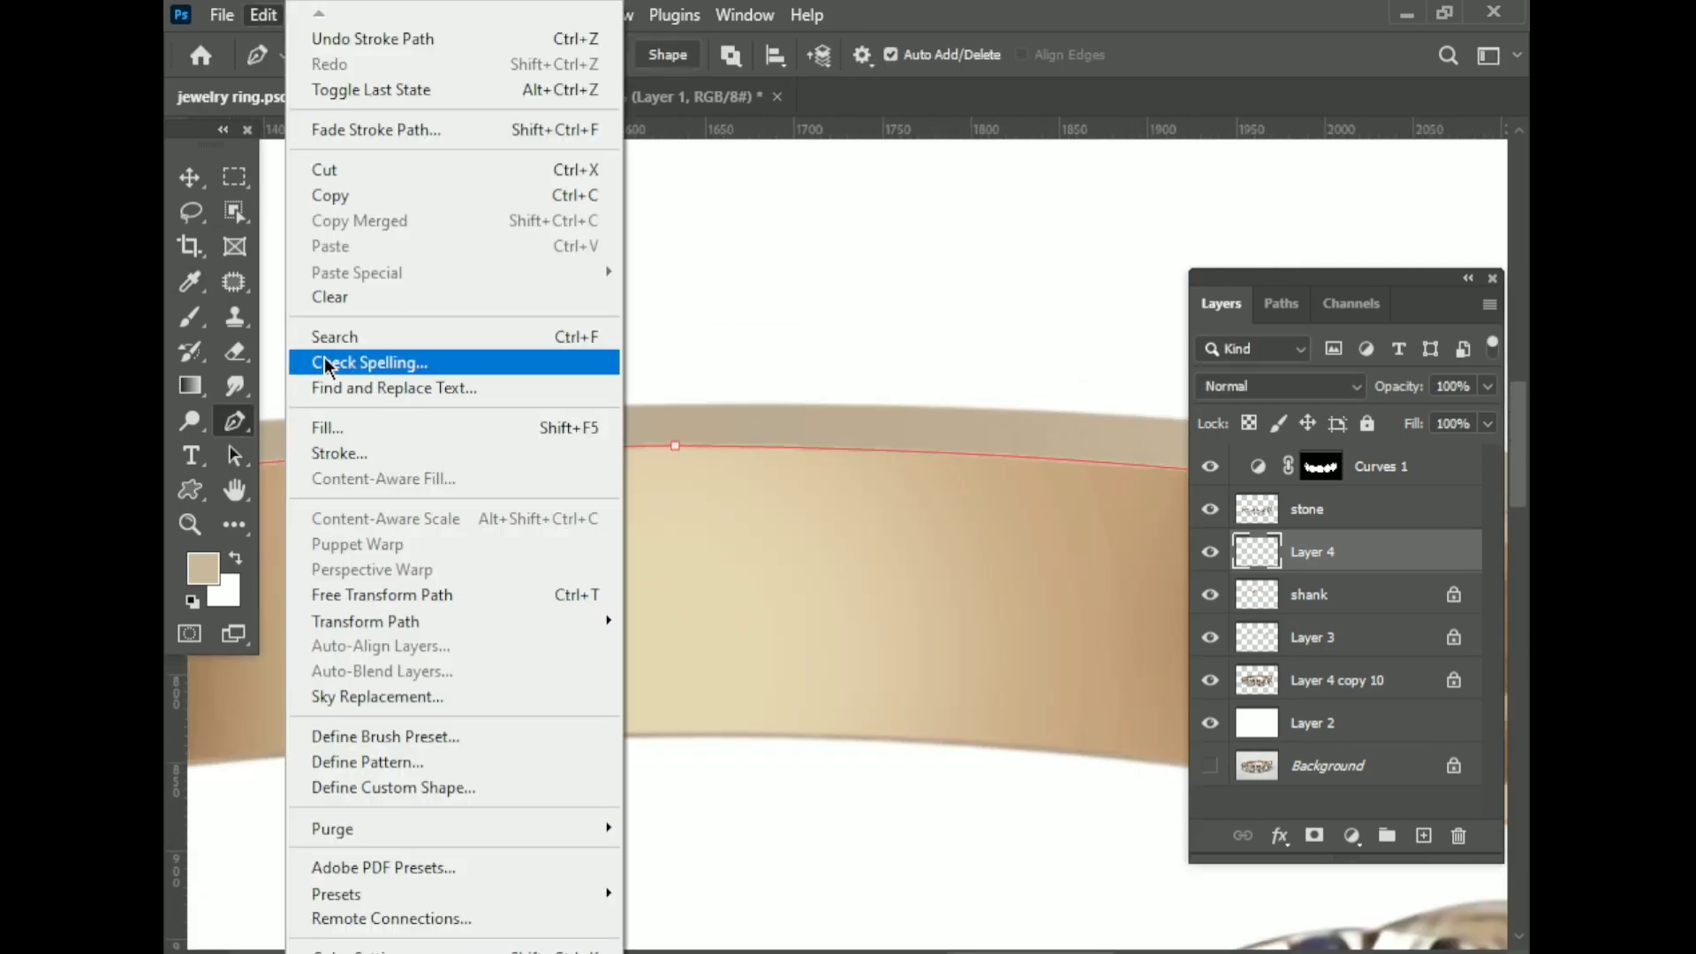
{"action": "left_click", "coordinate": [335, 557]}
{"action": "left_click", "coordinate": [1027, 334]}
{"action": "left_click", "coordinate": [1306, 495]}
{"action": "left_click", "coordinate": [1301, 257]}
{"action": "scroll", "coordinate": [825, 451], "scroll_direction": "down", "scroll_amount": 3}
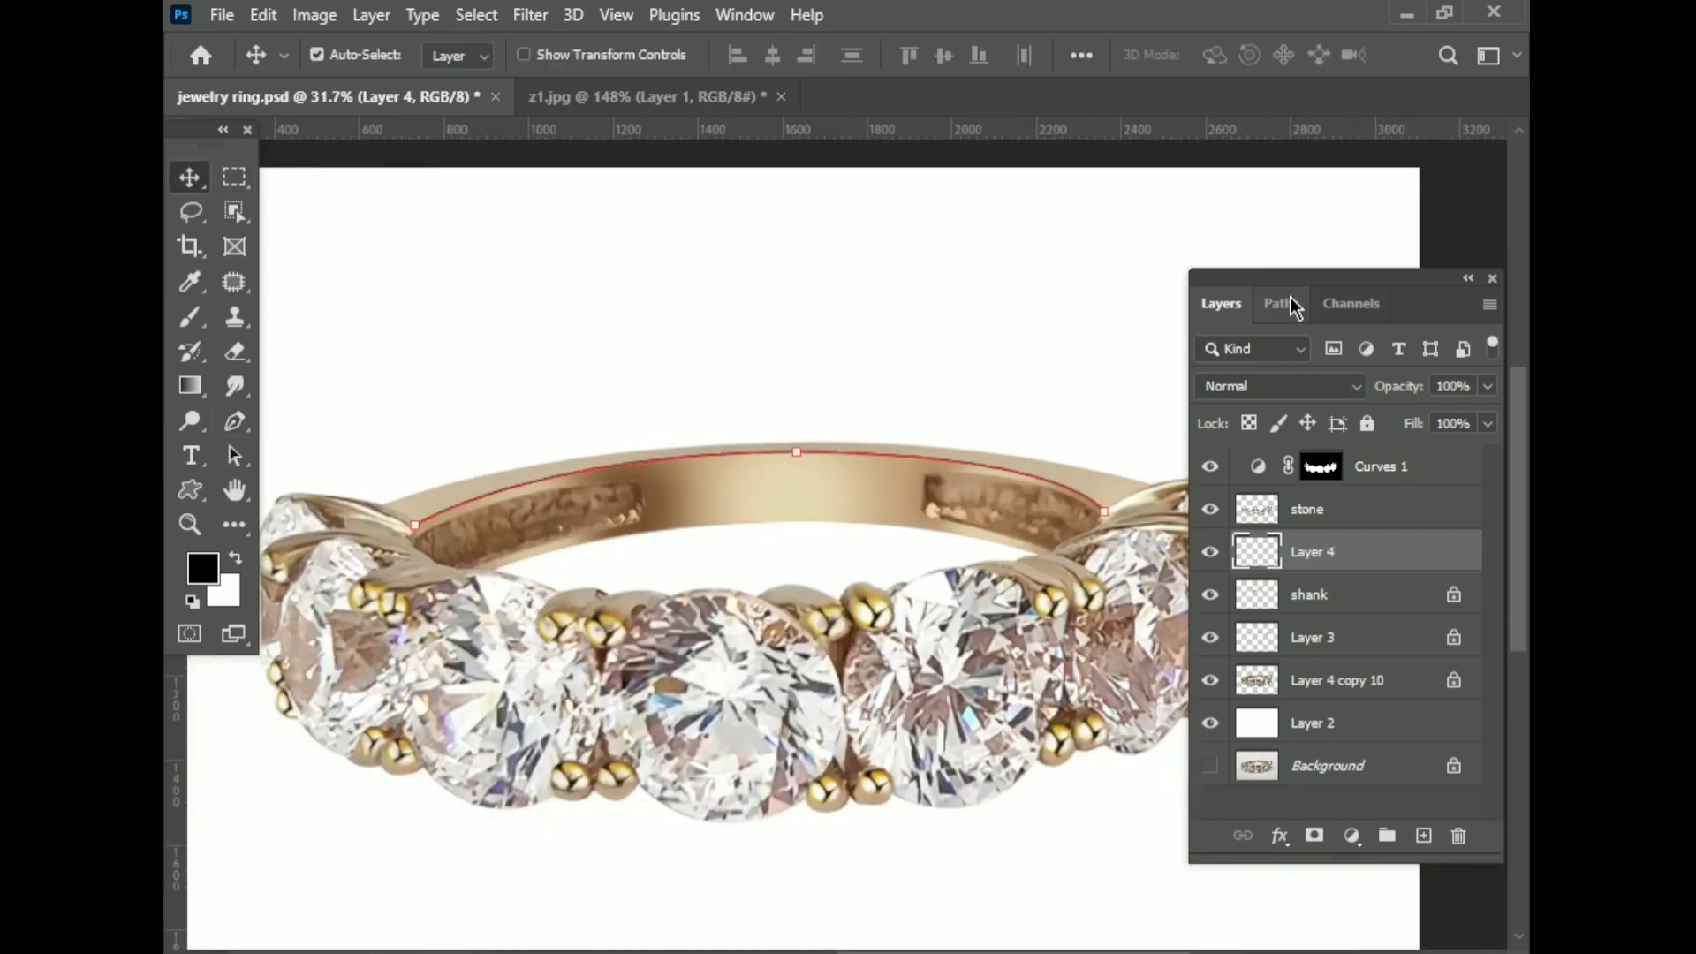
{"action": "scroll", "coordinate": [803, 458], "scroll_direction": "up", "scroll_amount": 6}
- Soften the seam line with a 0.9 px Gaussian Blur
{"action": "left_click", "coordinate": [530, 15]}
{"action": "left_click", "coordinate": [937, 449]}
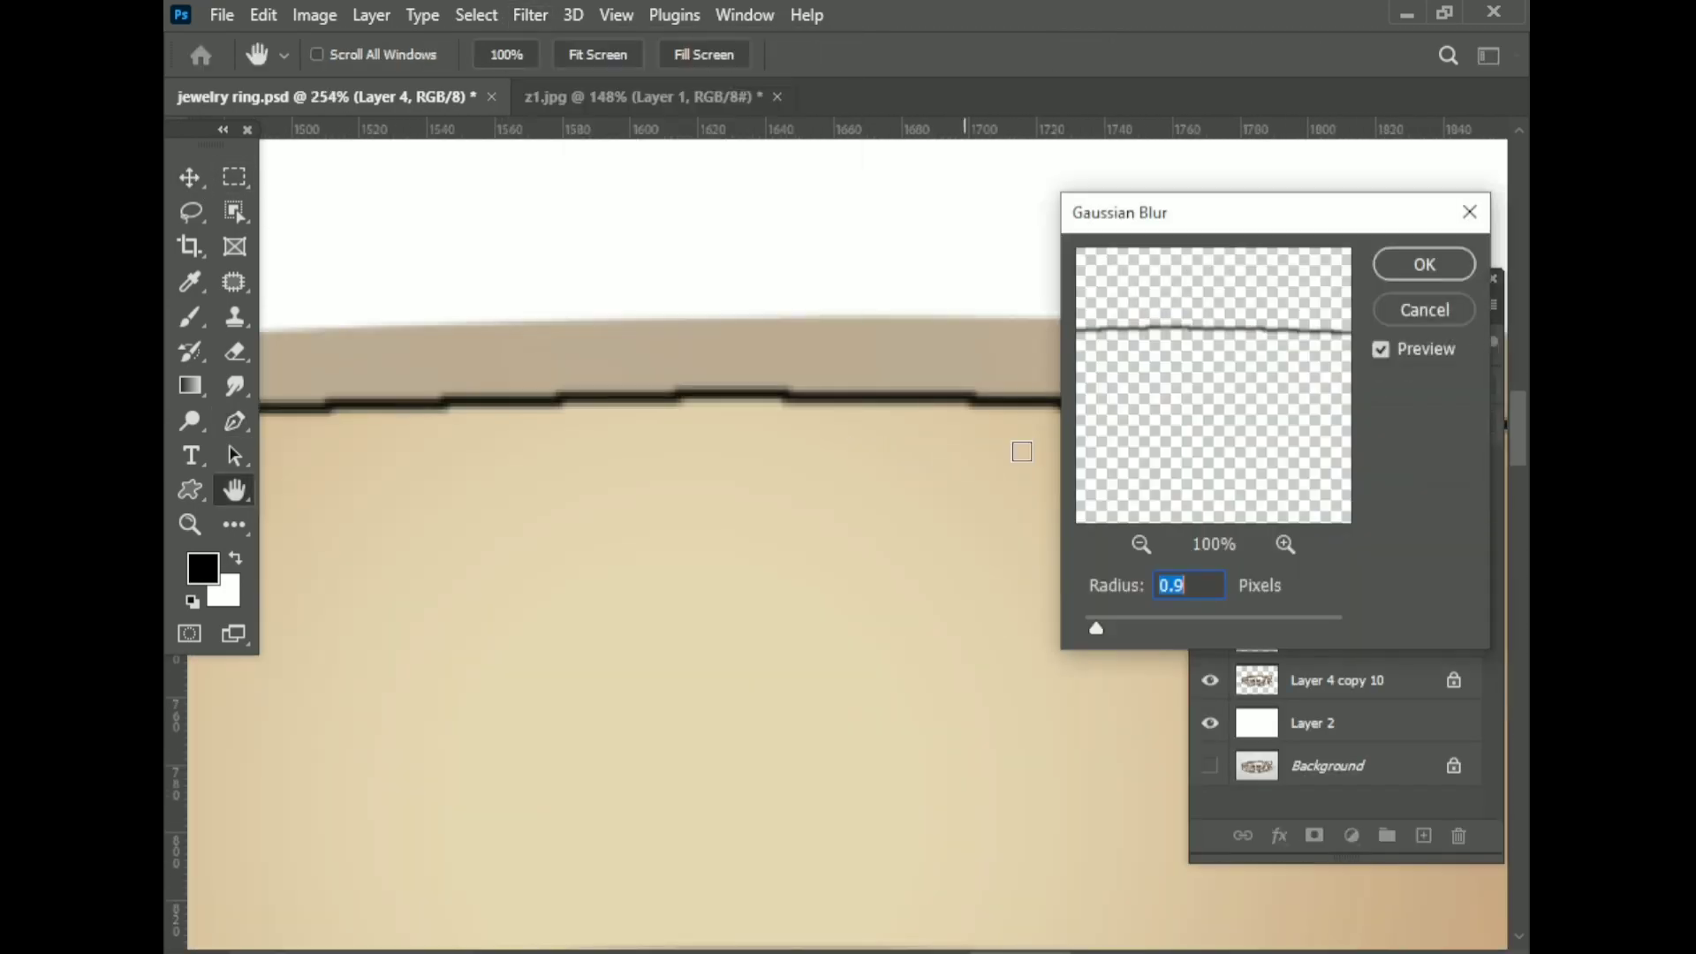
{"action": "left_click_drag", "start_coordinate": [1115, 627], "coordinate": [1106, 627]}
{"action": "key", "text": "Return"}
{"action": "key", "text": "v"}
{"action": "scroll", "coordinate": [846, 521], "scroll_direction": "down", "scroll_amount": 3}
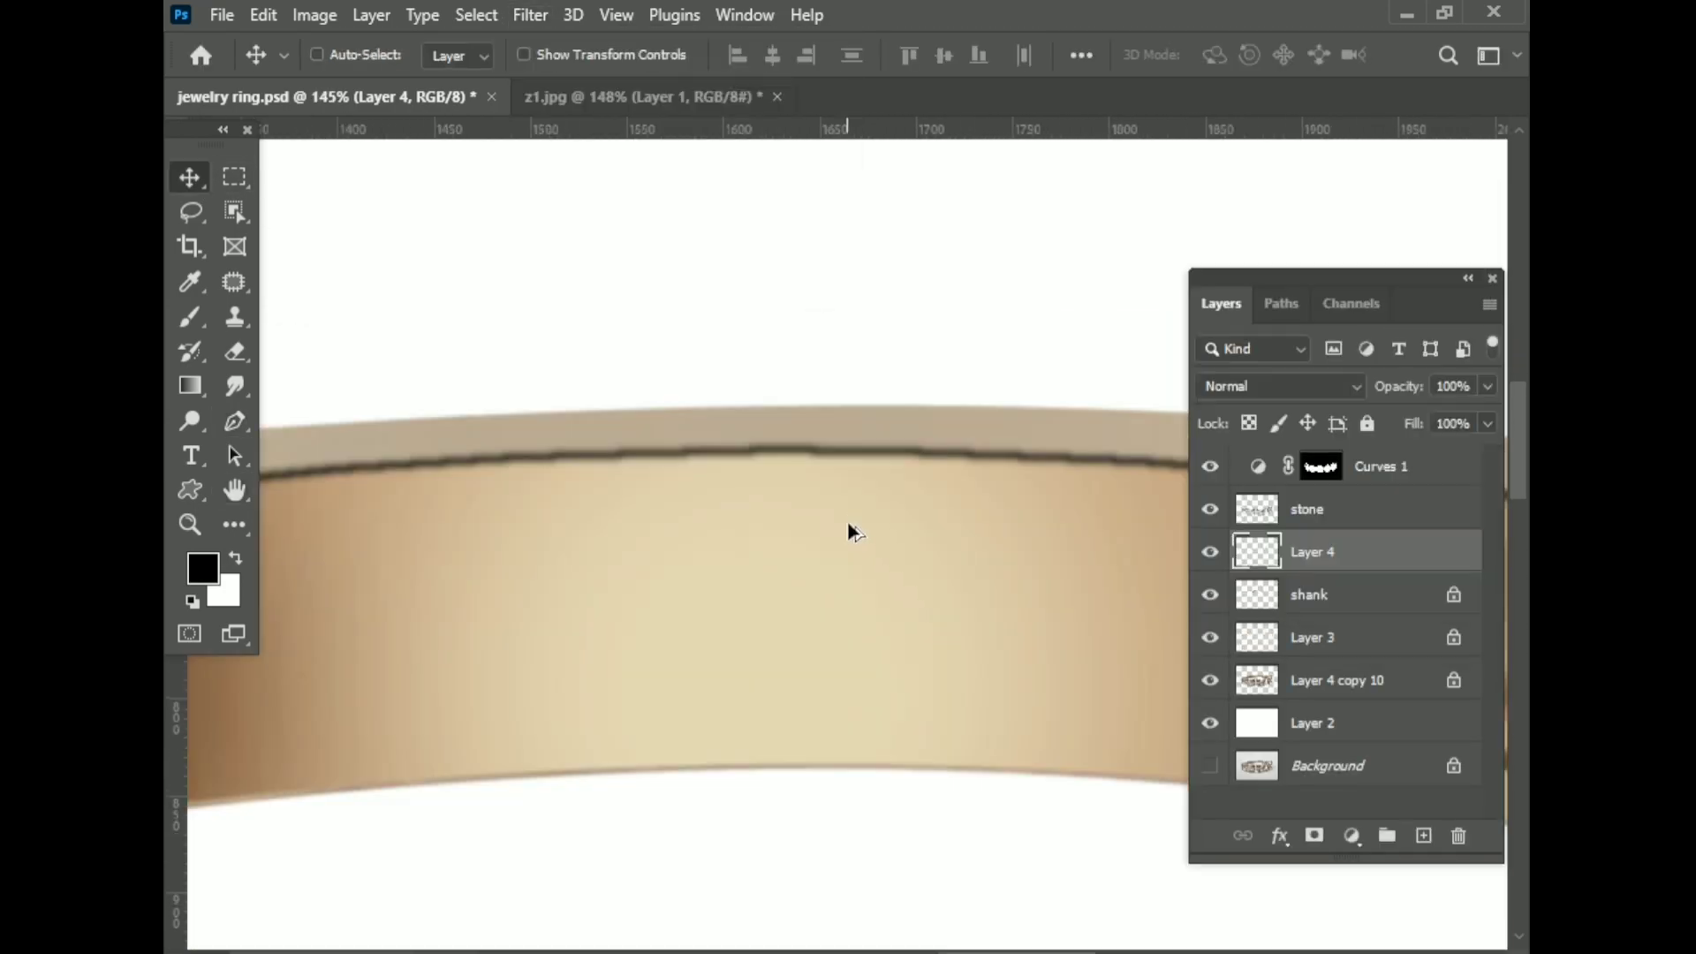
{"action": "scroll", "coordinate": [847, 522], "scroll_direction": "down", "scroll_amount": 3}
- Lock Layer 4's transparency and set the Eraser flow to 19%
{"action": "left_click", "coordinate": [237, 355]}
{"action": "key", "text": "/"}
{"action": "left_click", "coordinate": [837, 54]}
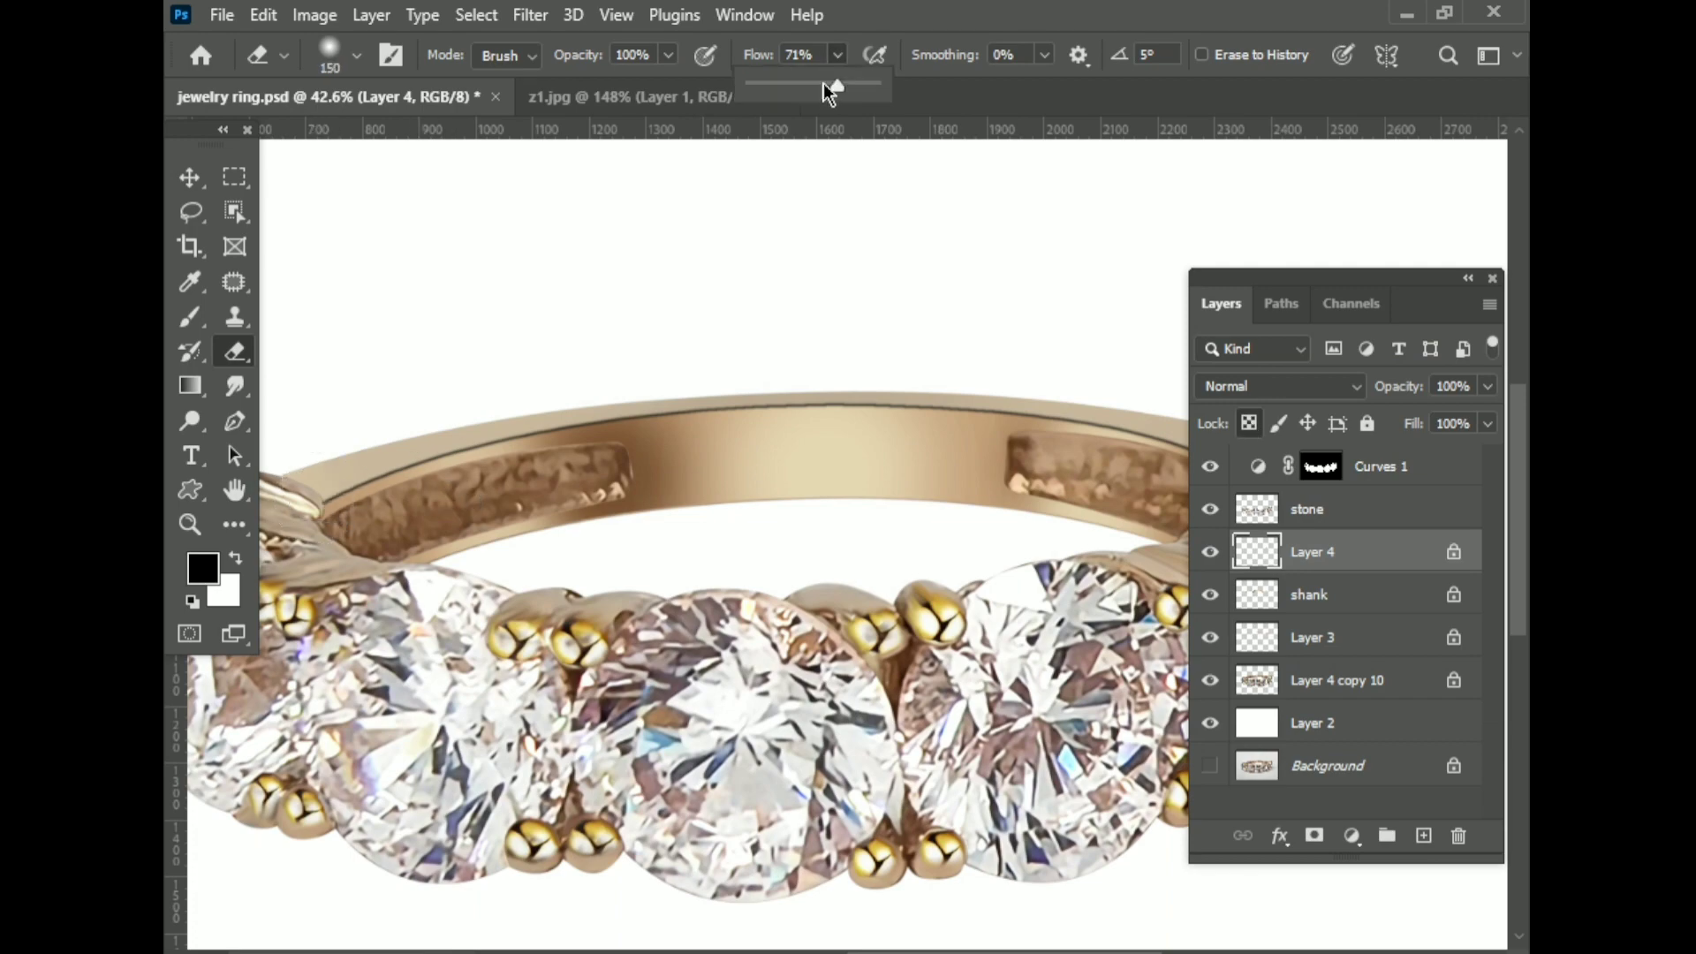
{"action": "left_click_drag", "start_coordinate": [834, 89], "coordinate": [772, 89]}
{"action": "scroll", "coordinate": [764, 409], "scroll_direction": "up", "scroll_amount": 2}
{"action": "scroll", "coordinate": [764, 409], "scroll_direction": "up", "scroll_amount": 2}
{"action": "left_click", "coordinate": [837, 55]}
{"action": "scroll", "coordinate": [788, 360], "scroll_direction": "up", "scroll_amount": 1}
{"action": "scroll", "coordinate": [525, 483], "scroll_direction": "up", "scroll_amount": 1}
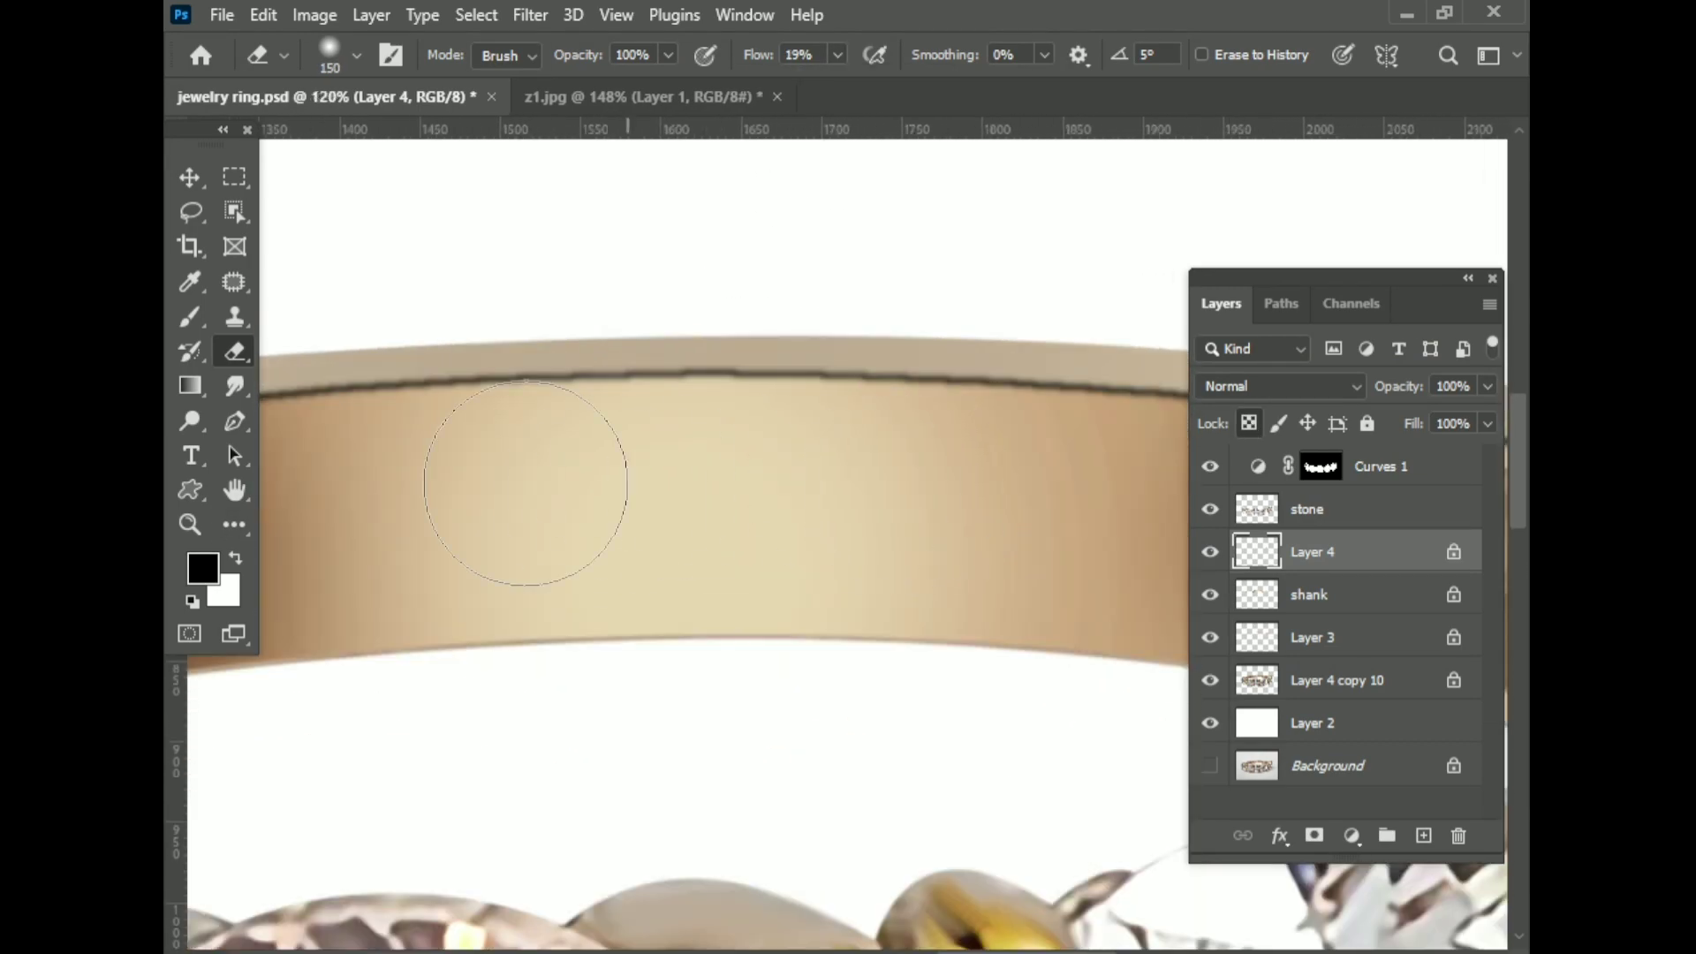
- Lightly erase along the seam line across the band, then zoom out to review
{"action": "scroll", "coordinate": [526, 484], "scroll_direction": "left", "scroll_amount": 10}
{"action": "mouse_move", "coordinate": [932, 489]}
{"action": "left_mouse_down"}
{"action": "mouse_move", "coordinate": [492, 492]}
{"action": "mouse_move", "coordinate": [624, 530]}
{"action": "mouse_move", "coordinate": [647, 496]}
{"action": "mouse_move", "coordinate": [447, 360]}
{"action": "left_mouse_up"}
{"action": "mouse_move", "coordinate": [928, 386]}
{"action": "left_mouse_down"}
{"action": "mouse_move", "coordinate": [719, 303]}
{"action": "mouse_move", "coordinate": [508, 444]}
{"action": "left_mouse_up"}
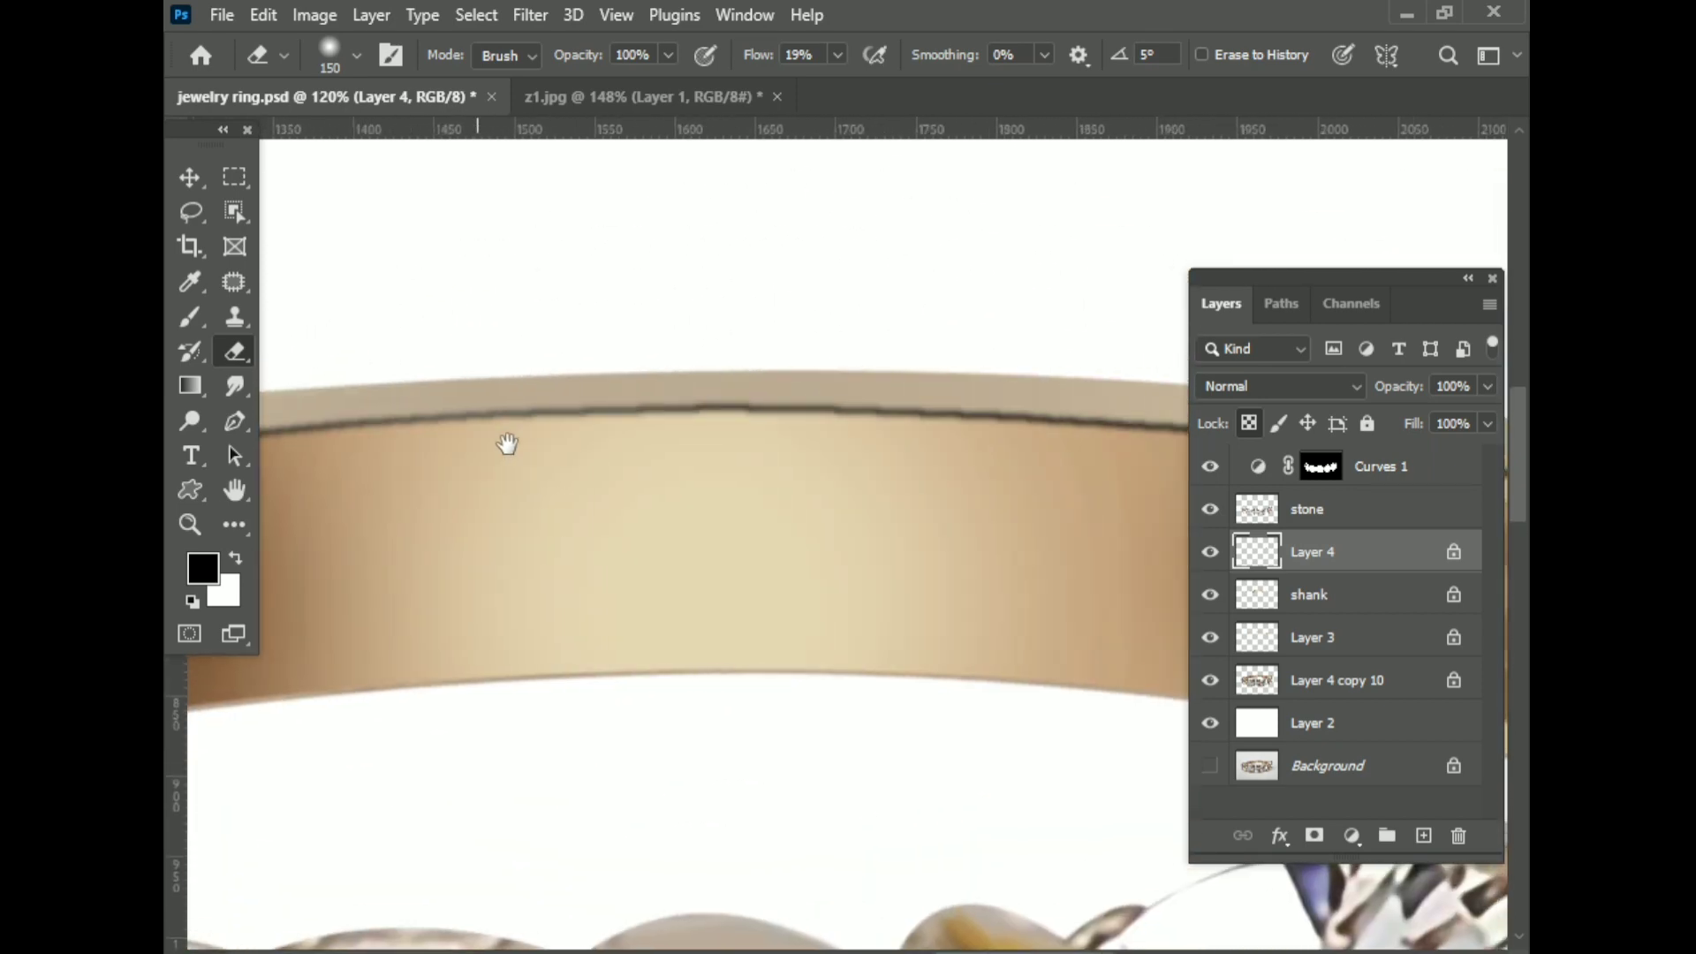
{"action": "left_click_drag", "start_coordinate": [962, 302], "coordinate": [461, 293]}
{"action": "key", "text": "ctrl+0"}
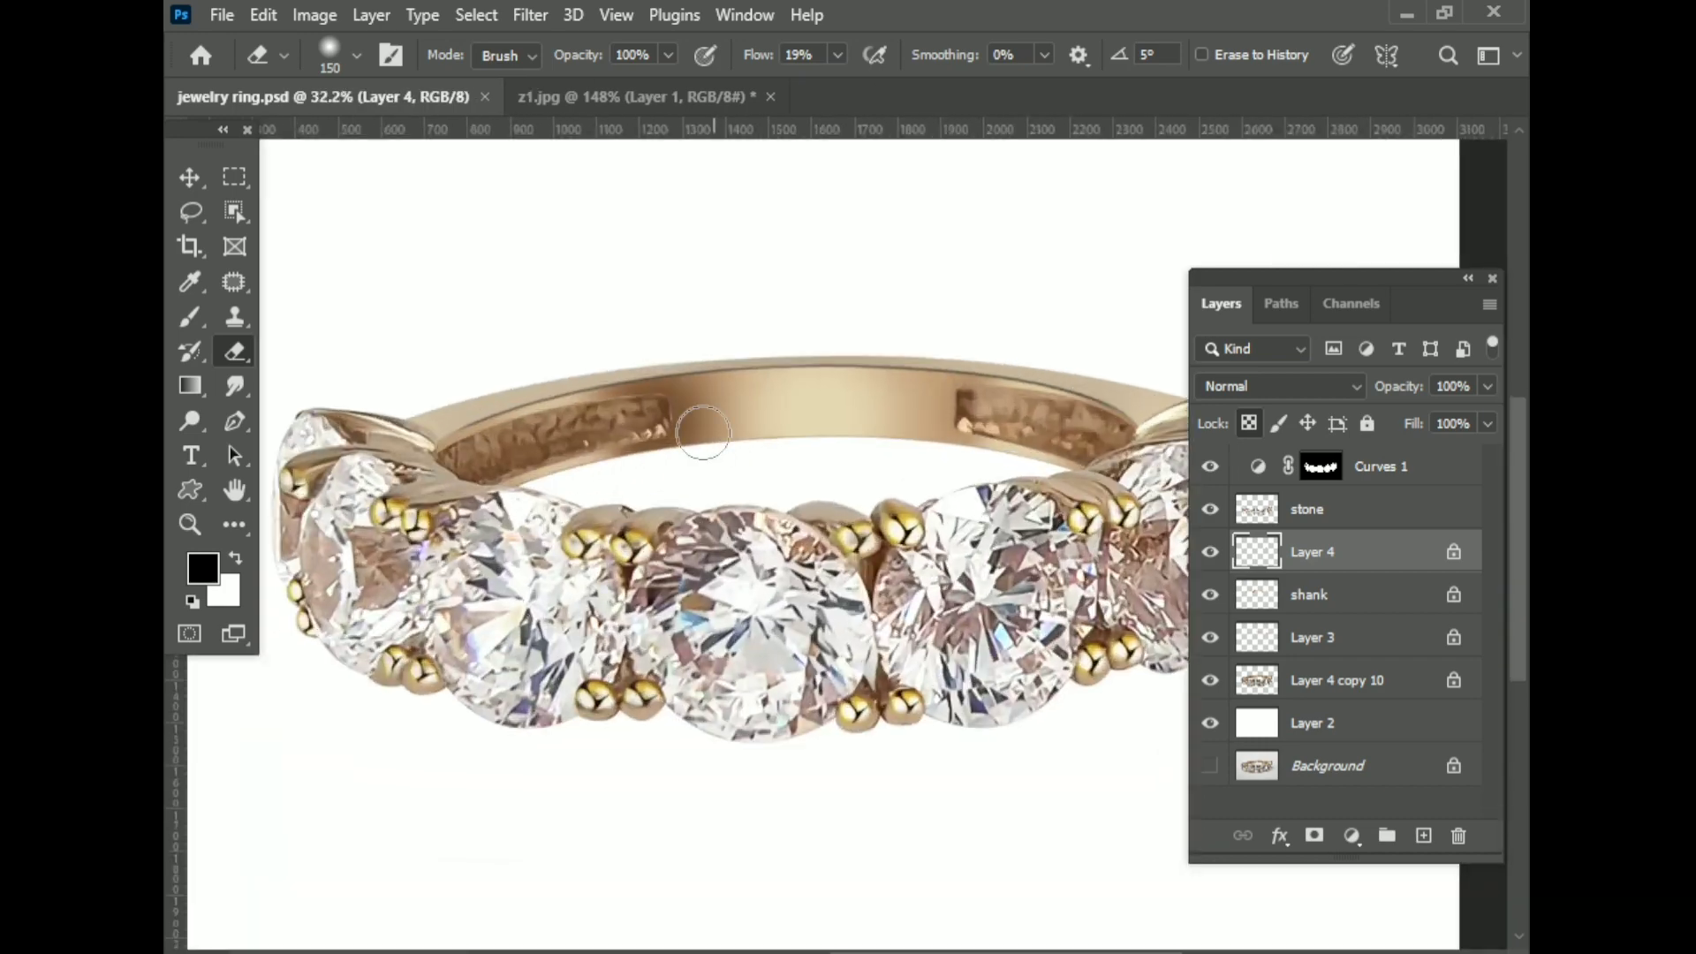
- Duplicate Layer 4 and nudge the copy slightly to offset the seam line
{"action": "key", "text": "ctrl+j"}
{"action": "key", "text": "ctrl+1"}
{"action": "key", "text": "ctrl+t"}
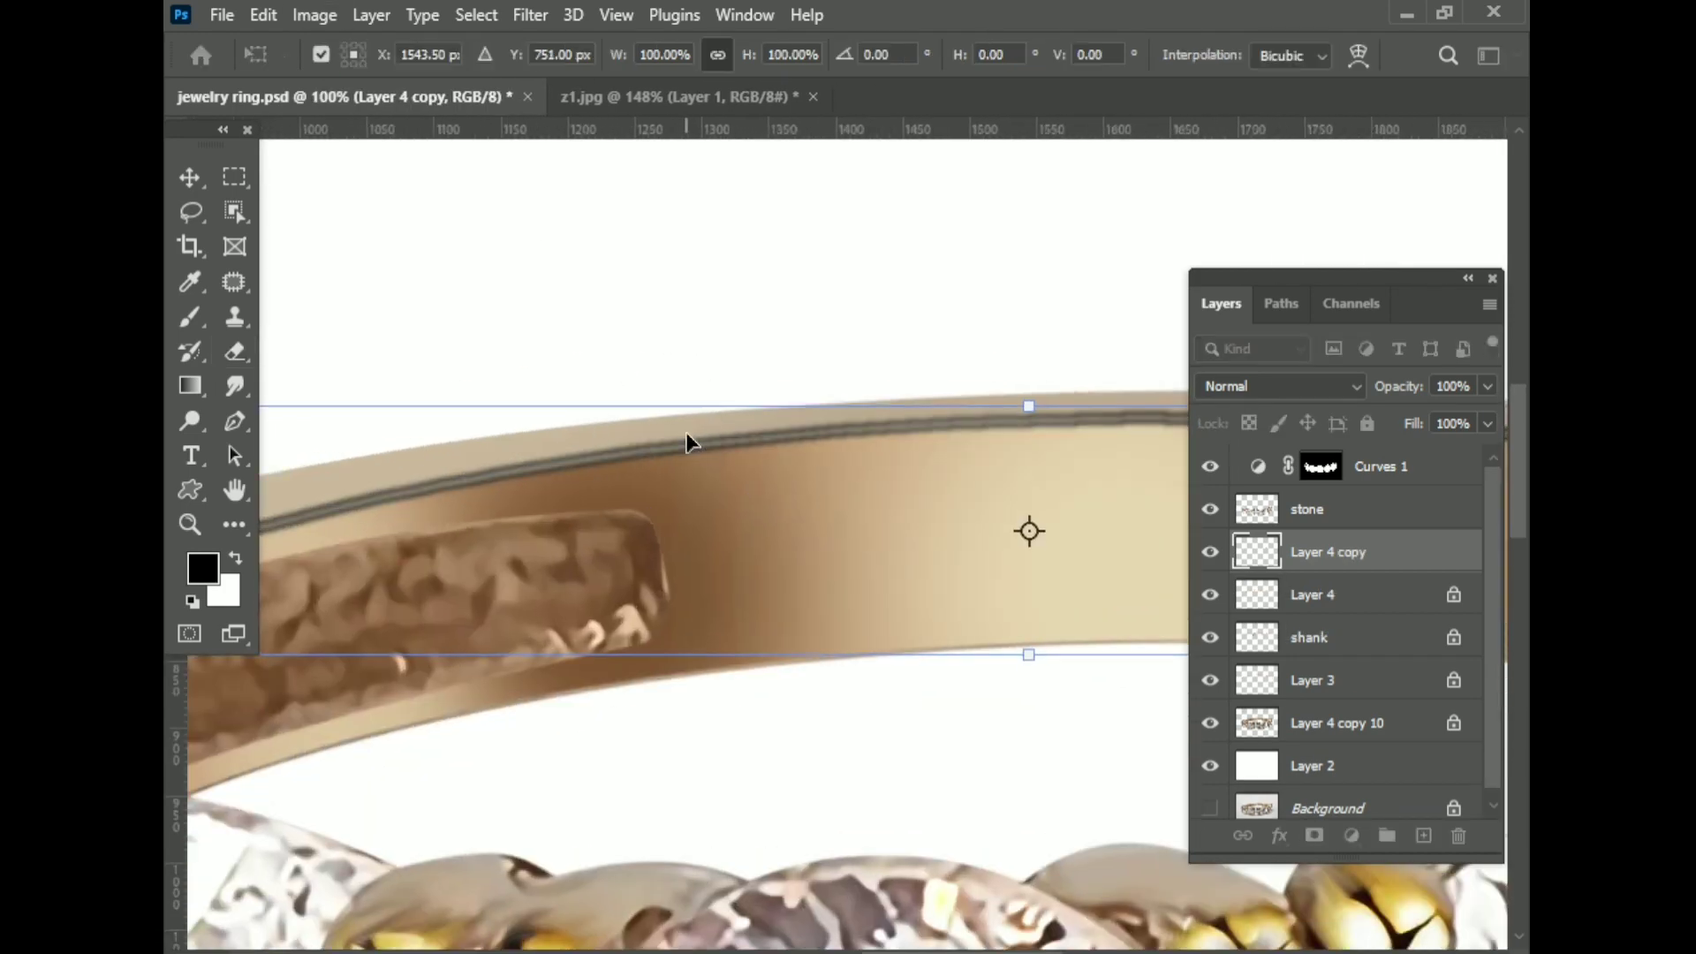
{"action": "key", "text": "Return"}
{"action": "key", "text": "e"}
{"action": "scroll", "coordinate": [686, 432], "scroll_direction": "down", "scroll_amount": 5}
{"action": "scroll", "coordinate": [599, 428], "scroll_direction": "up", "scroll_amount": 5}
{"action": "scroll", "coordinate": [599, 427], "scroll_direction": "down", "scroll_amount": 5}
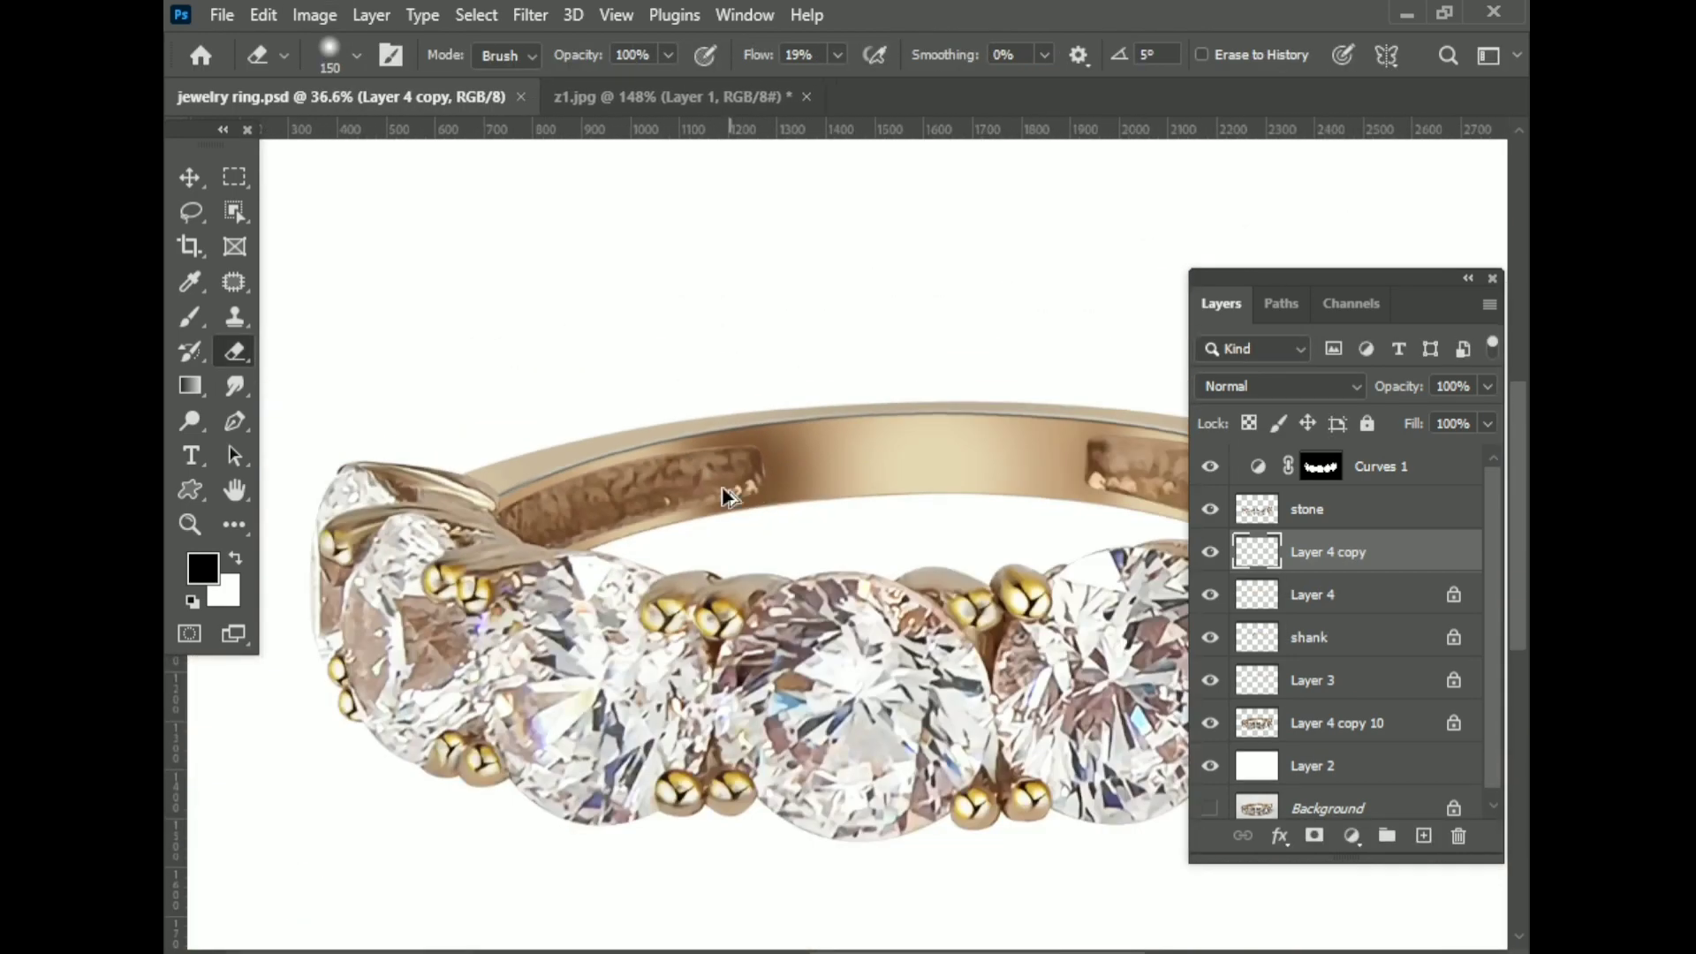
{"action": "scroll", "coordinate": [984, 419], "scroll_direction": "up", "scroll_amount": 6}
- Make a second seam-line copy, hide it, and compare against the first copy
{"action": "key", "text": "ctrl+j"}
{"action": "key", "text": "ctrl+t"}
{"action": "key", "text": "Return"}
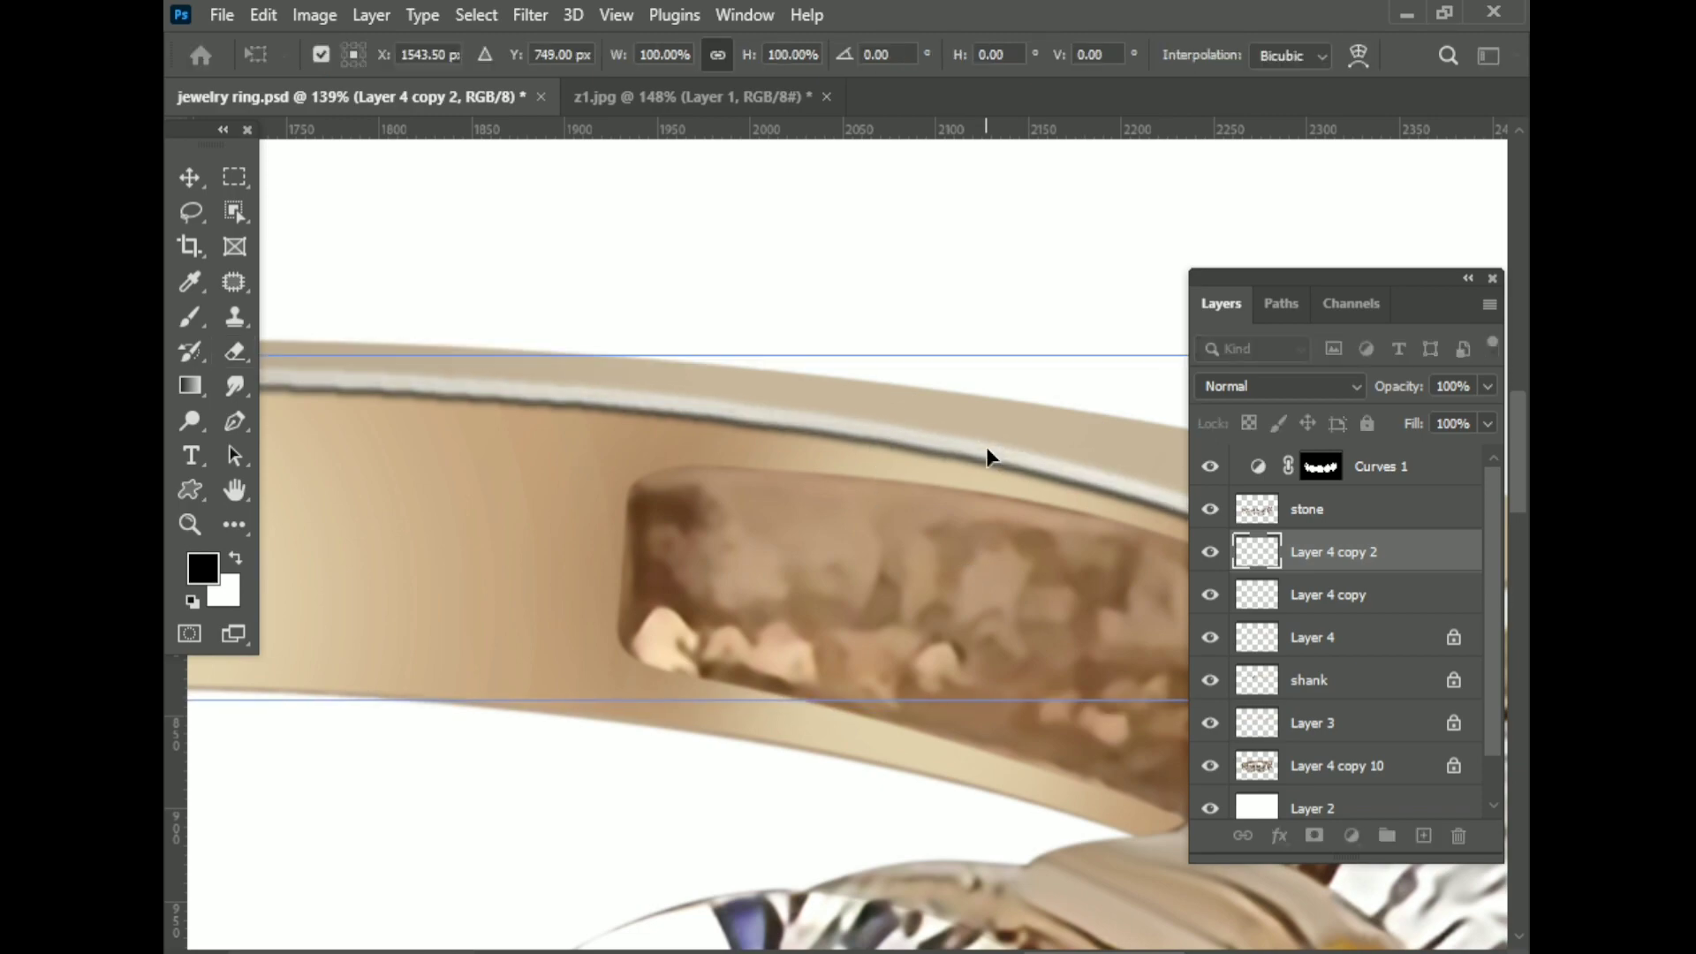
{"action": "scroll", "coordinate": [986, 447], "scroll_direction": "down", "scroll_amount": 5}
{"action": "left_click", "coordinate": [1211, 552]}
{"action": "left_click", "coordinate": [1329, 594]}
{"action": "scroll", "coordinate": [347, 326], "scroll_direction": "up", "scroll_amount": 4}
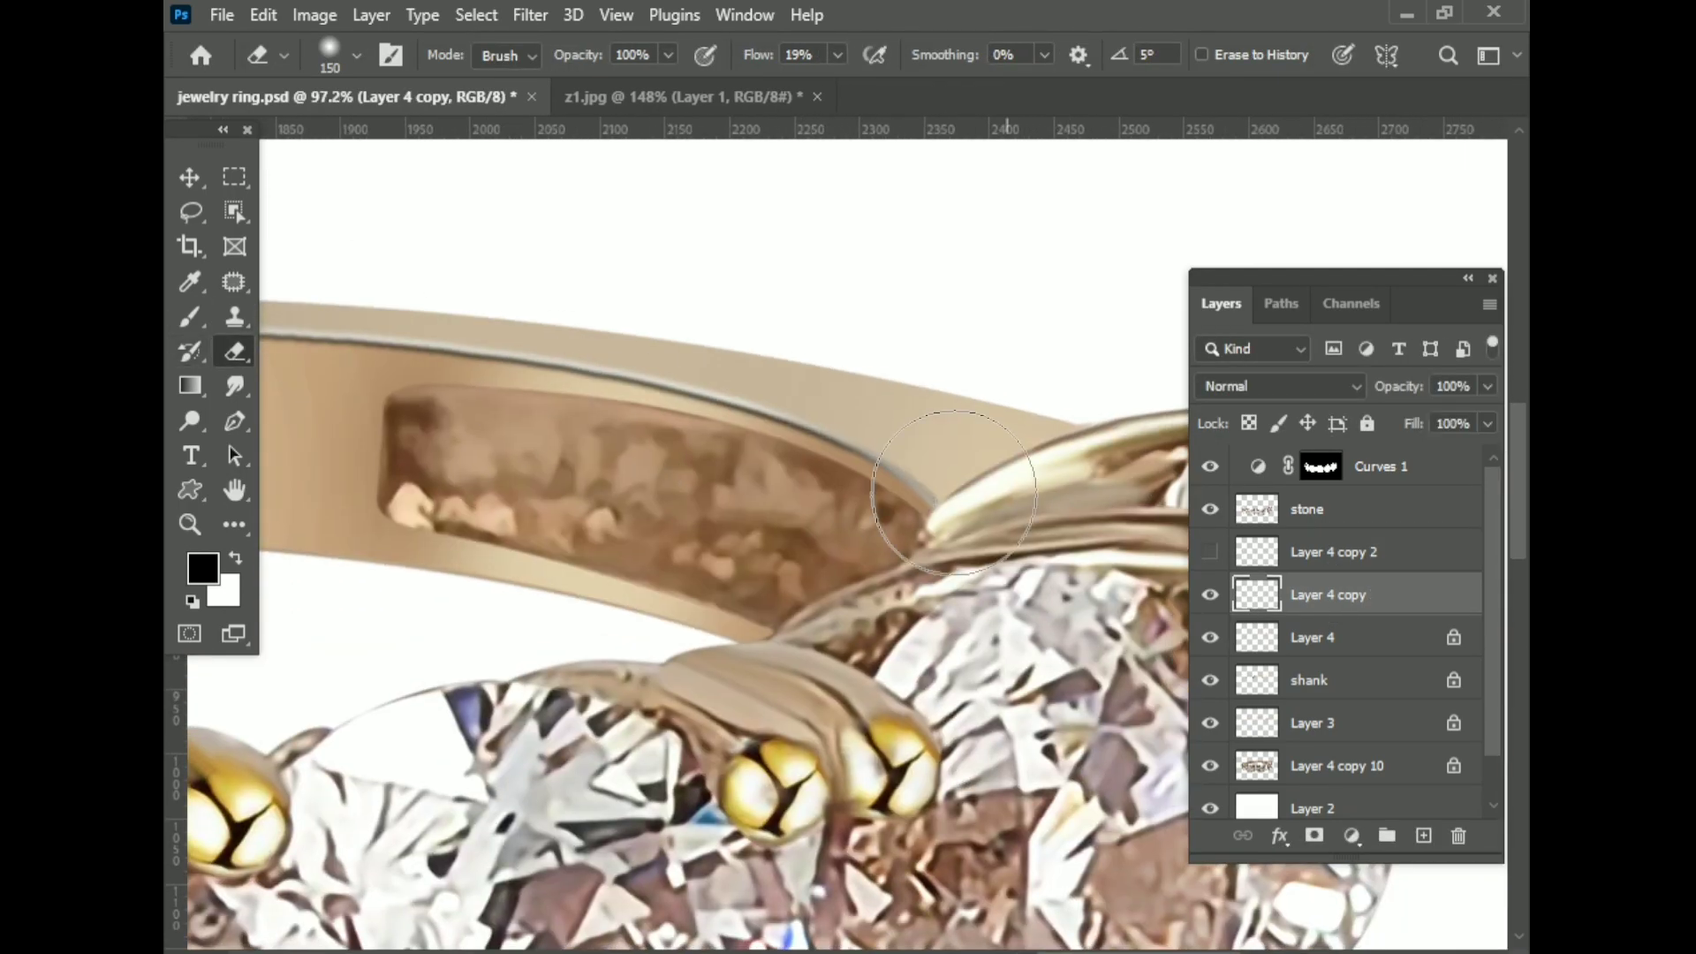
{"action": "scroll", "coordinate": [863, 468], "scroll_direction": "down", "scroll_amount": 5}
{"action": "scroll", "coordinate": [697, 371], "scroll_direction": "up", "scroll_amount": 5}
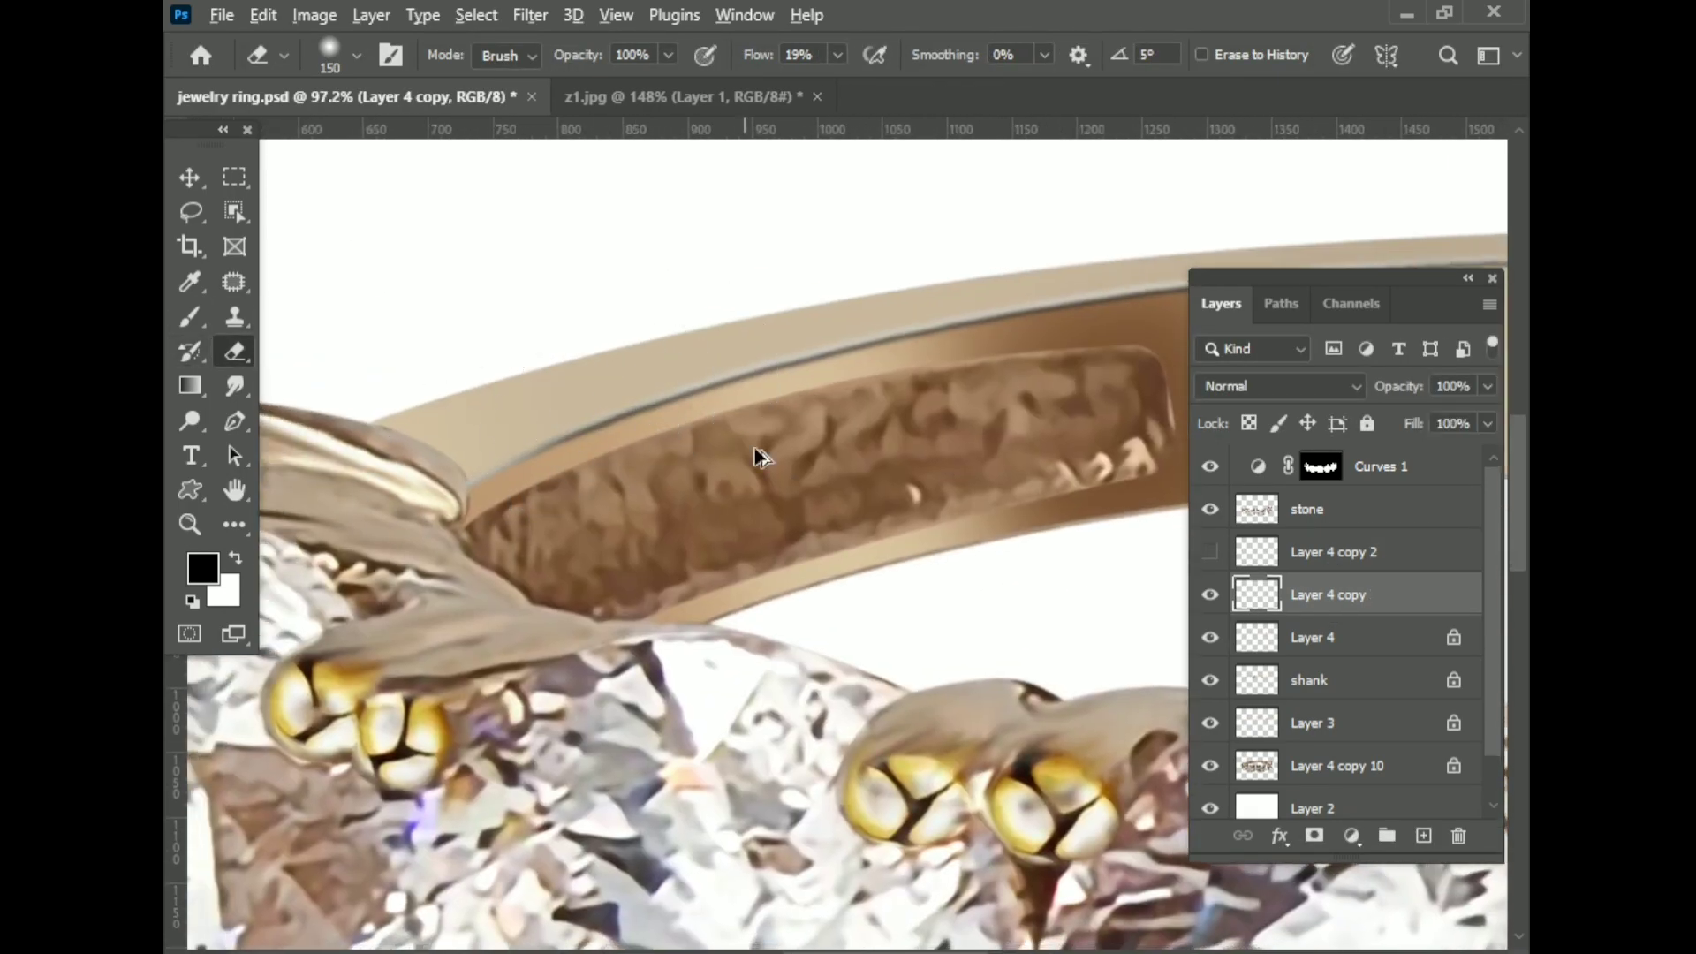
{"action": "scroll", "coordinate": [760, 456], "scroll_direction": "down", "scroll_amount": 2}
{"action": "scroll", "coordinate": [936, 470], "scroll_direction": "down", "scroll_amount": 3}
{"action": "scroll", "coordinate": [936, 470], "scroll_direction": "up", "scroll_amount": 1}
{"action": "scroll", "coordinate": [935, 470], "scroll_direction": "up", "scroll_amount": 4}
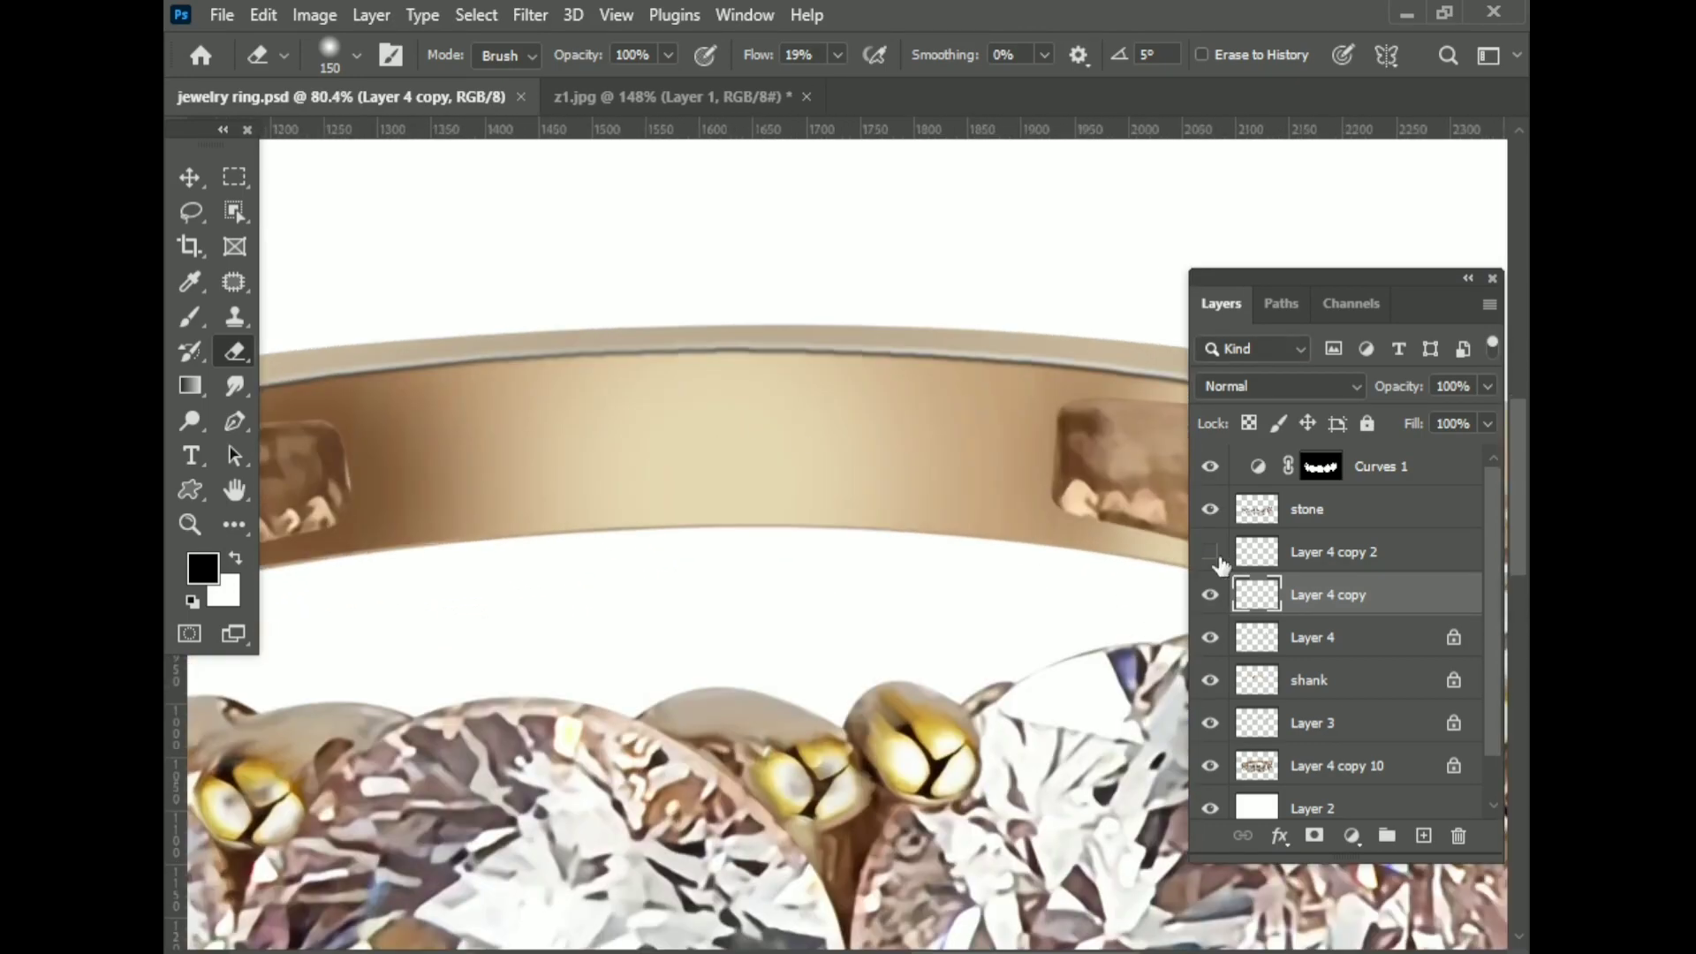
- Delete the unused Layer 4 copy 2
{"action": "left_click", "coordinate": [1334, 552]}
{"action": "scroll", "coordinate": [873, 437], "scroll_direction": "down", "scroll_amount": 2}
{"action": "scroll", "coordinate": [873, 436], "scroll_direction": "up", "scroll_amount": 4}
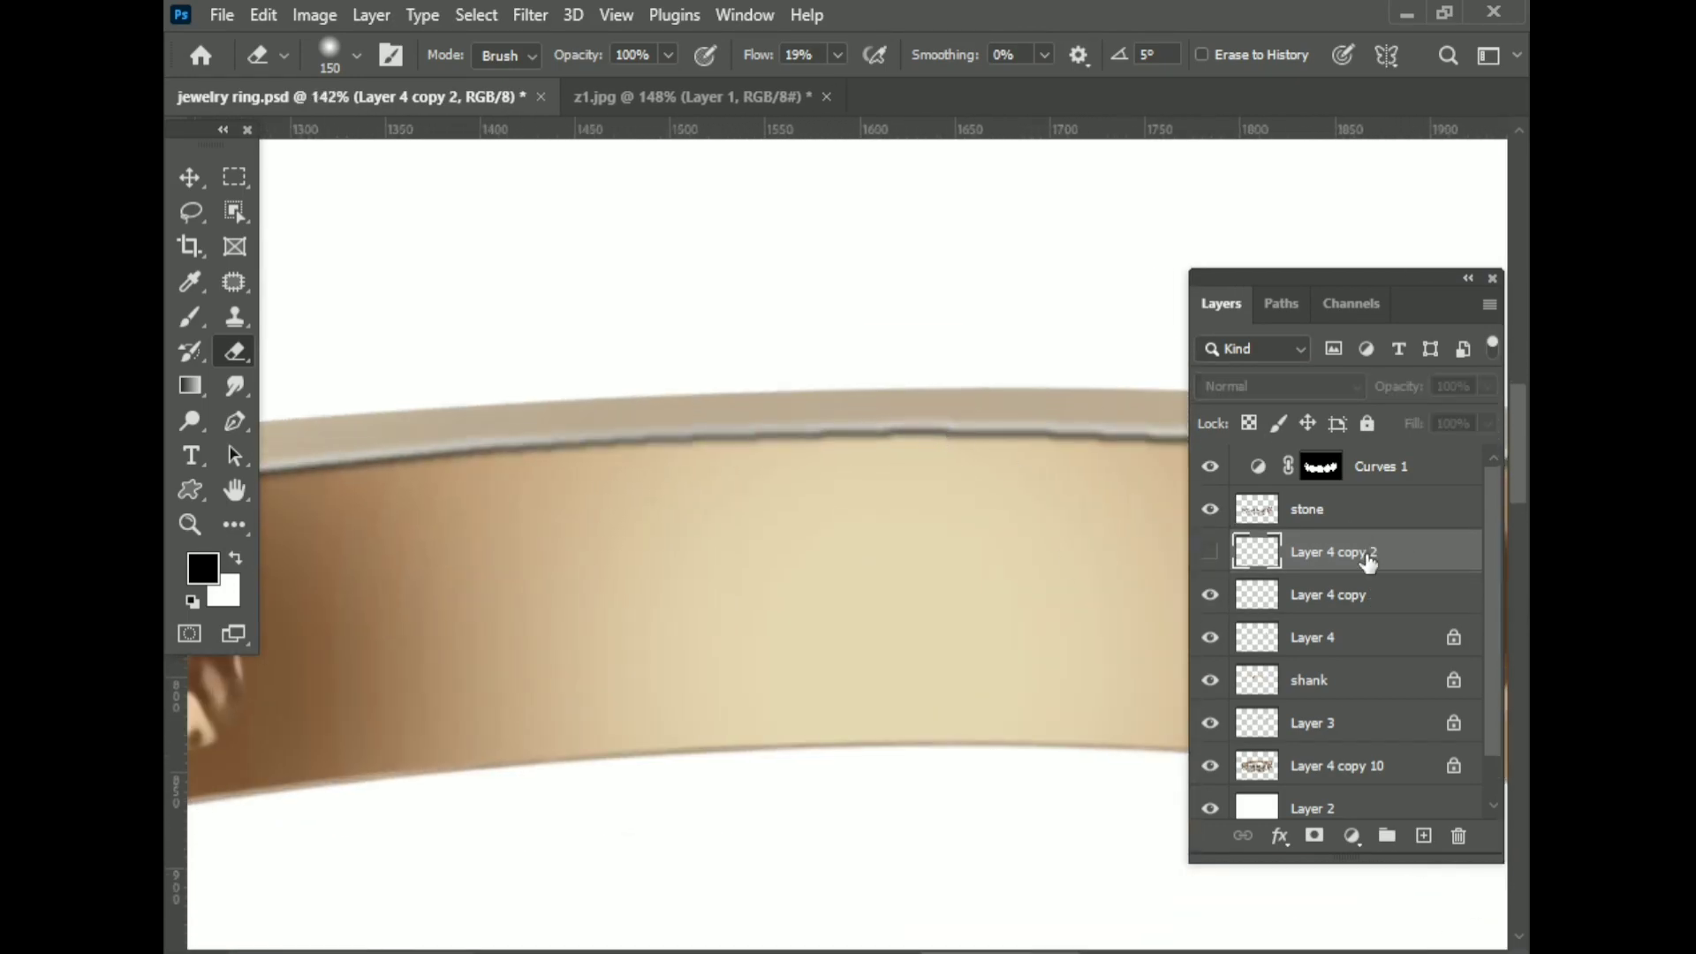
{"action": "key", "text": "Delete"}
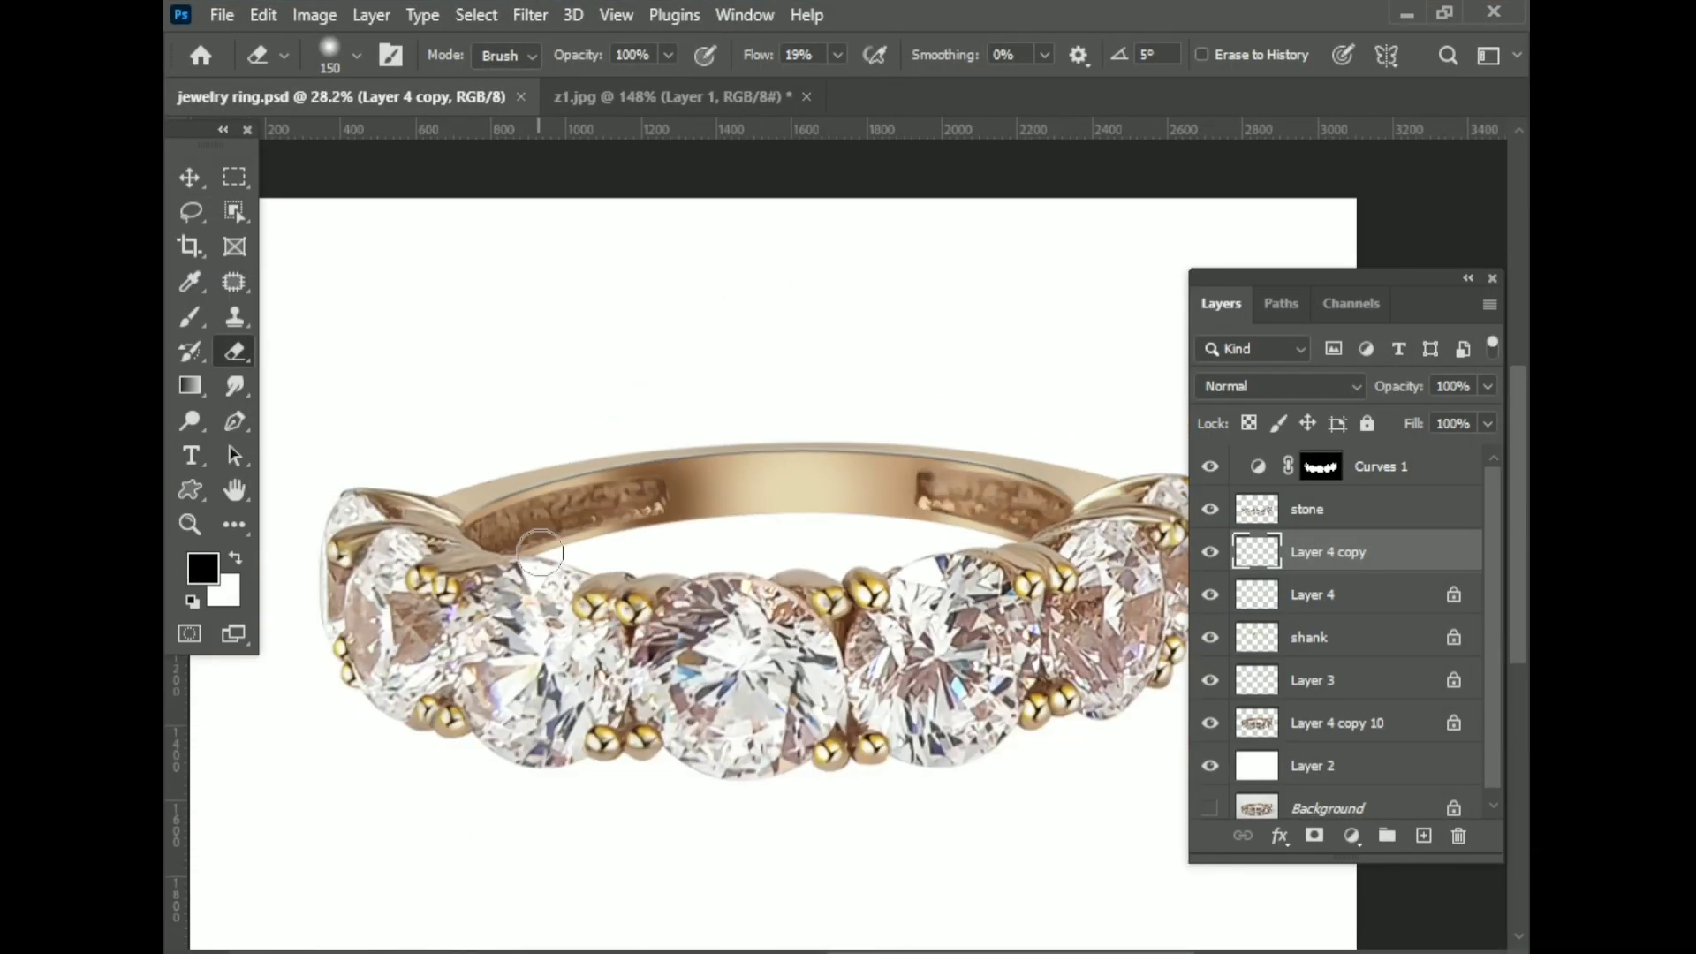
{"action": "scroll", "coordinate": [539, 552], "scroll_direction": "down", "scroll_amount": 2}
- On Layer 4 copy 10, brush-touch the band edge with a sampled grey-brown at size 90
{"action": "scroll", "coordinate": [539, 552], "scroll_direction": "up", "scroll_amount": 5}
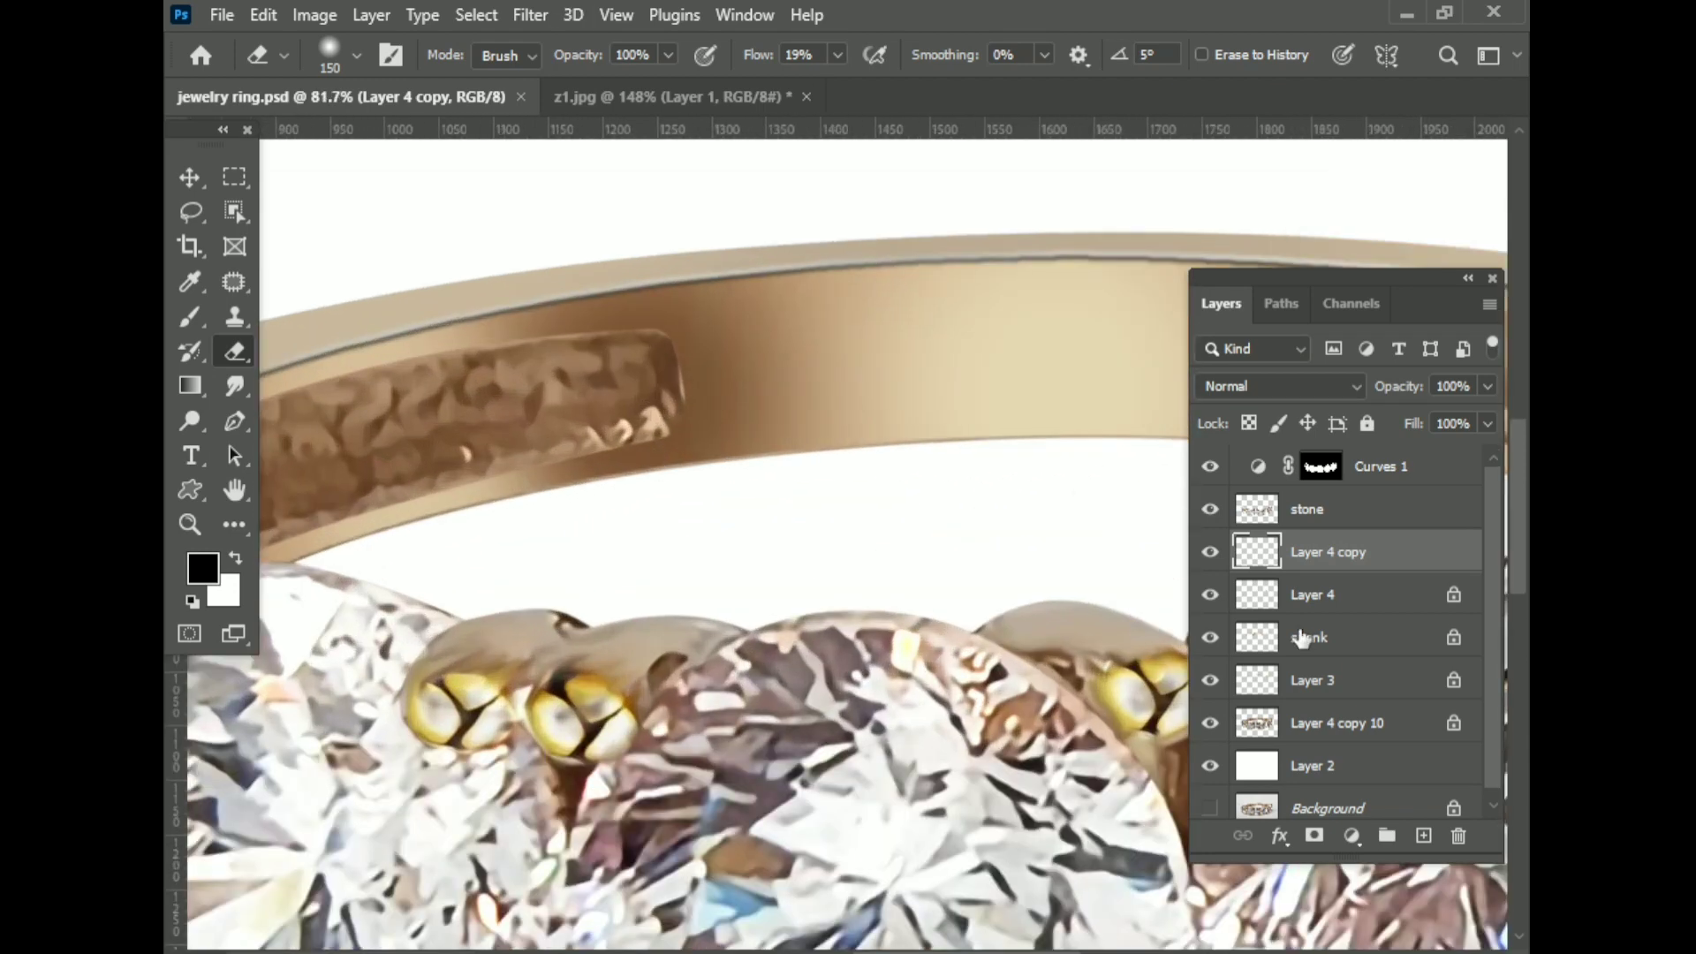
{"action": "left_click", "coordinate": [1325, 723]}
{"action": "key", "text": "b"}
{"action": "left_click", "coordinate": [310, 480], "text": "alt"}
{"action": "key", "text": "bracketleft"}
{"action": "key", "text": "bracketleft"}
{"action": "key", "text": "bracketleft"}
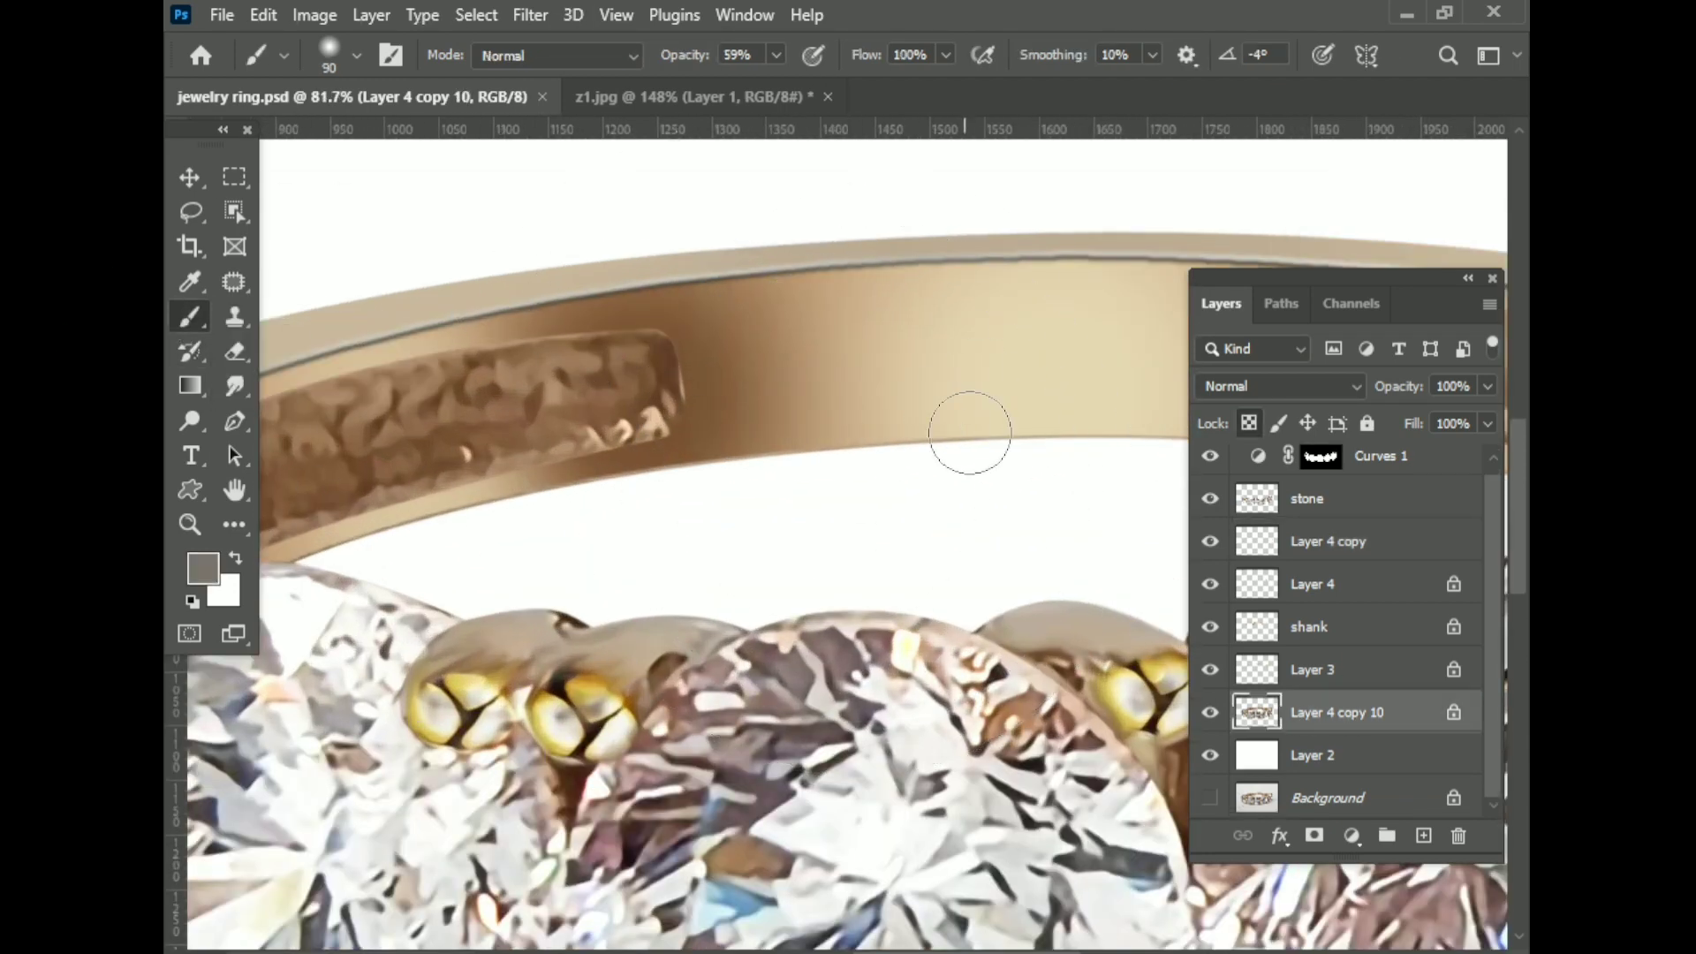
{"action": "scroll", "coordinate": [1013, 463], "scroll_direction": "right", "scroll_amount": 3}
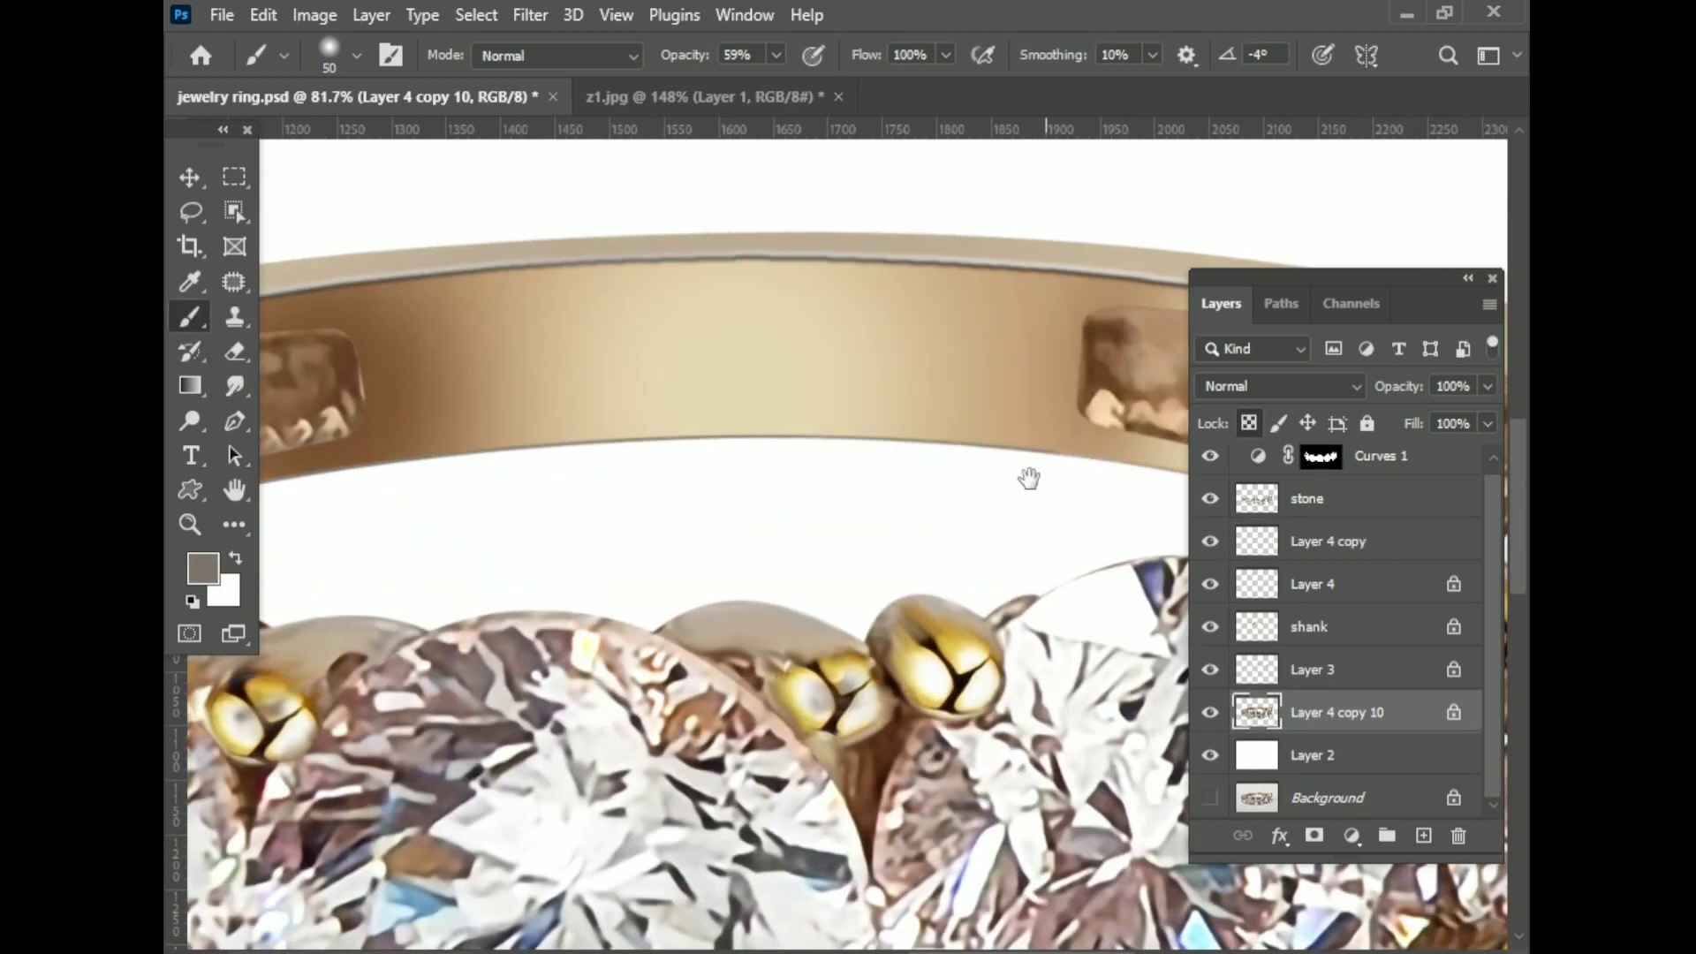
{"action": "scroll", "coordinate": [1026, 481], "scroll_direction": "right", "scroll_amount": 3}
{"action": "scroll", "coordinate": [914, 437], "scroll_direction": "up", "scroll_amount": 2}
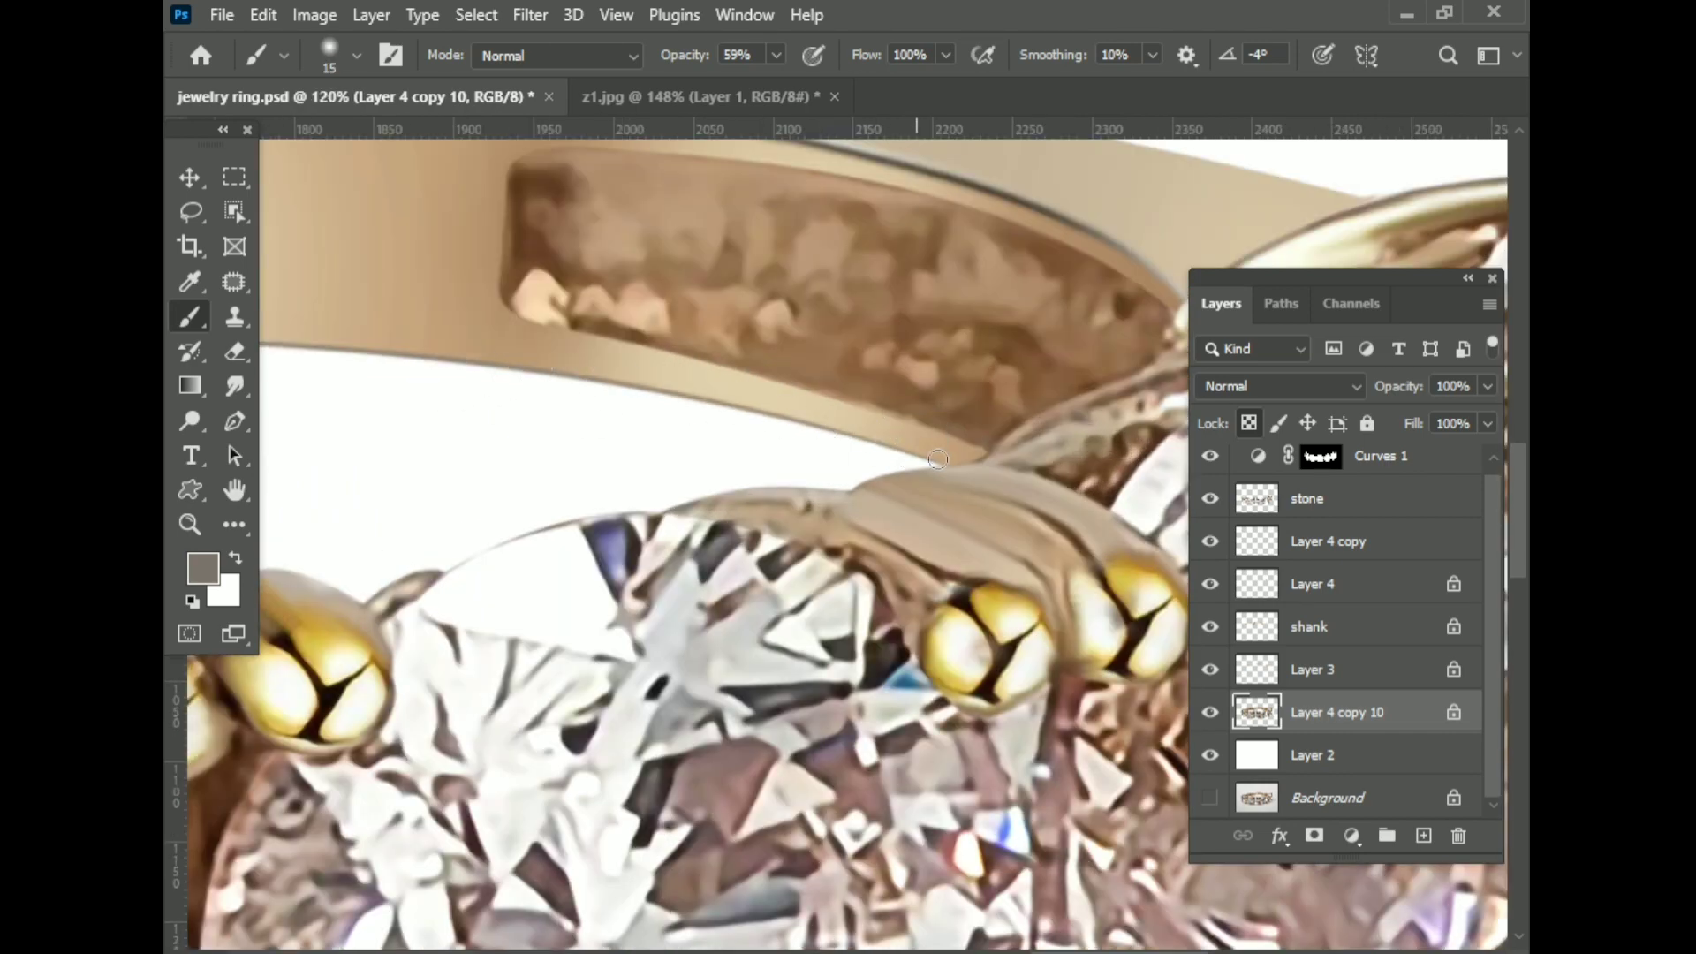
{"action": "scroll", "coordinate": [938, 459], "scroll_direction": "down", "scroll_amount": 3}
{"action": "scroll", "coordinate": [938, 459], "scroll_direction": "down", "scroll_amount": 4}
{"action": "scroll", "coordinate": [795, 486], "scroll_direction": "up", "scroll_amount": 3}
- Select the shank layer, then Layer 4, and switch to the Eraser
{"action": "left_click", "coordinate": [1325, 626]}
{"action": "left_click", "coordinate": [1315, 587]}
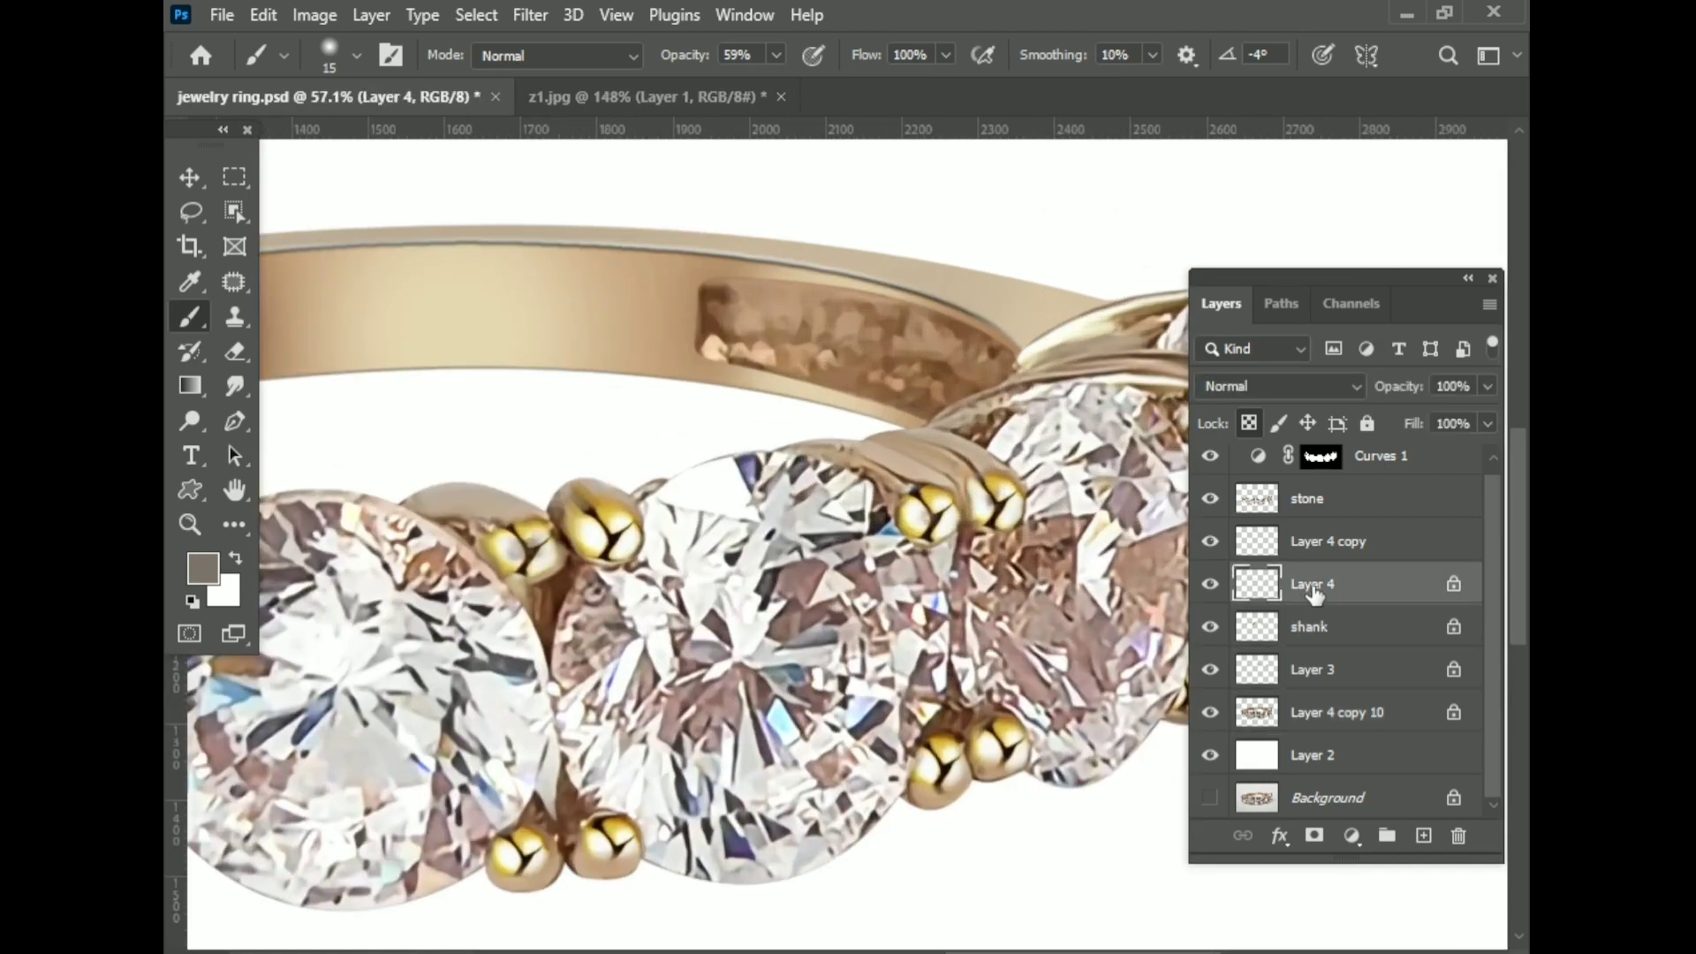
{"action": "key", "text": "e"}
{"action": "scroll", "coordinate": [780, 378], "scroll_direction": "down", "scroll_amount": 3}
{"action": "scroll", "coordinate": [603, 295], "scroll_direction": "up", "scroll_amount": 3}
{"action": "scroll", "coordinate": [724, 401], "scroll_direction": "down", "scroll_amount": 4}
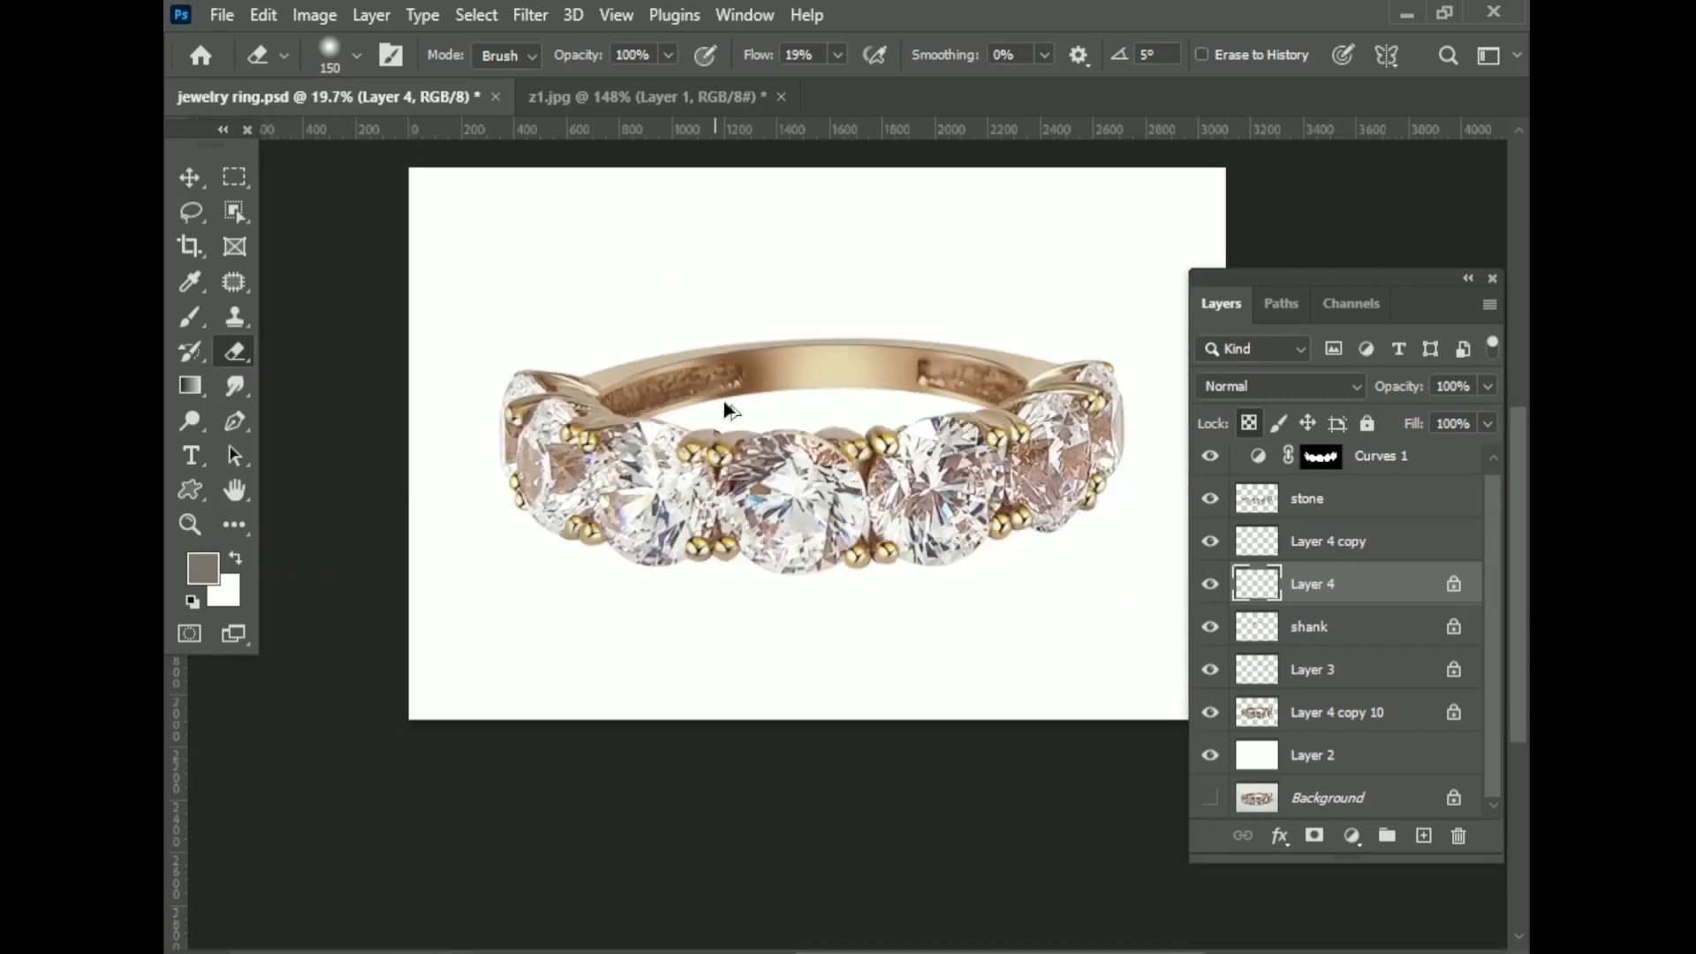
{"action": "scroll", "coordinate": [724, 401], "scroll_direction": "up", "scroll_amount": 5}
{"action": "scroll", "coordinate": [865, 410], "scroll_direction": "down", "scroll_amount": 5}
{"action": "scroll", "coordinate": [866, 410], "scroll_direction": "up", "scroll_amount": 1}
{"action": "scroll", "coordinate": [821, 349], "scroll_direction": "up", "scroll_amount": 2}
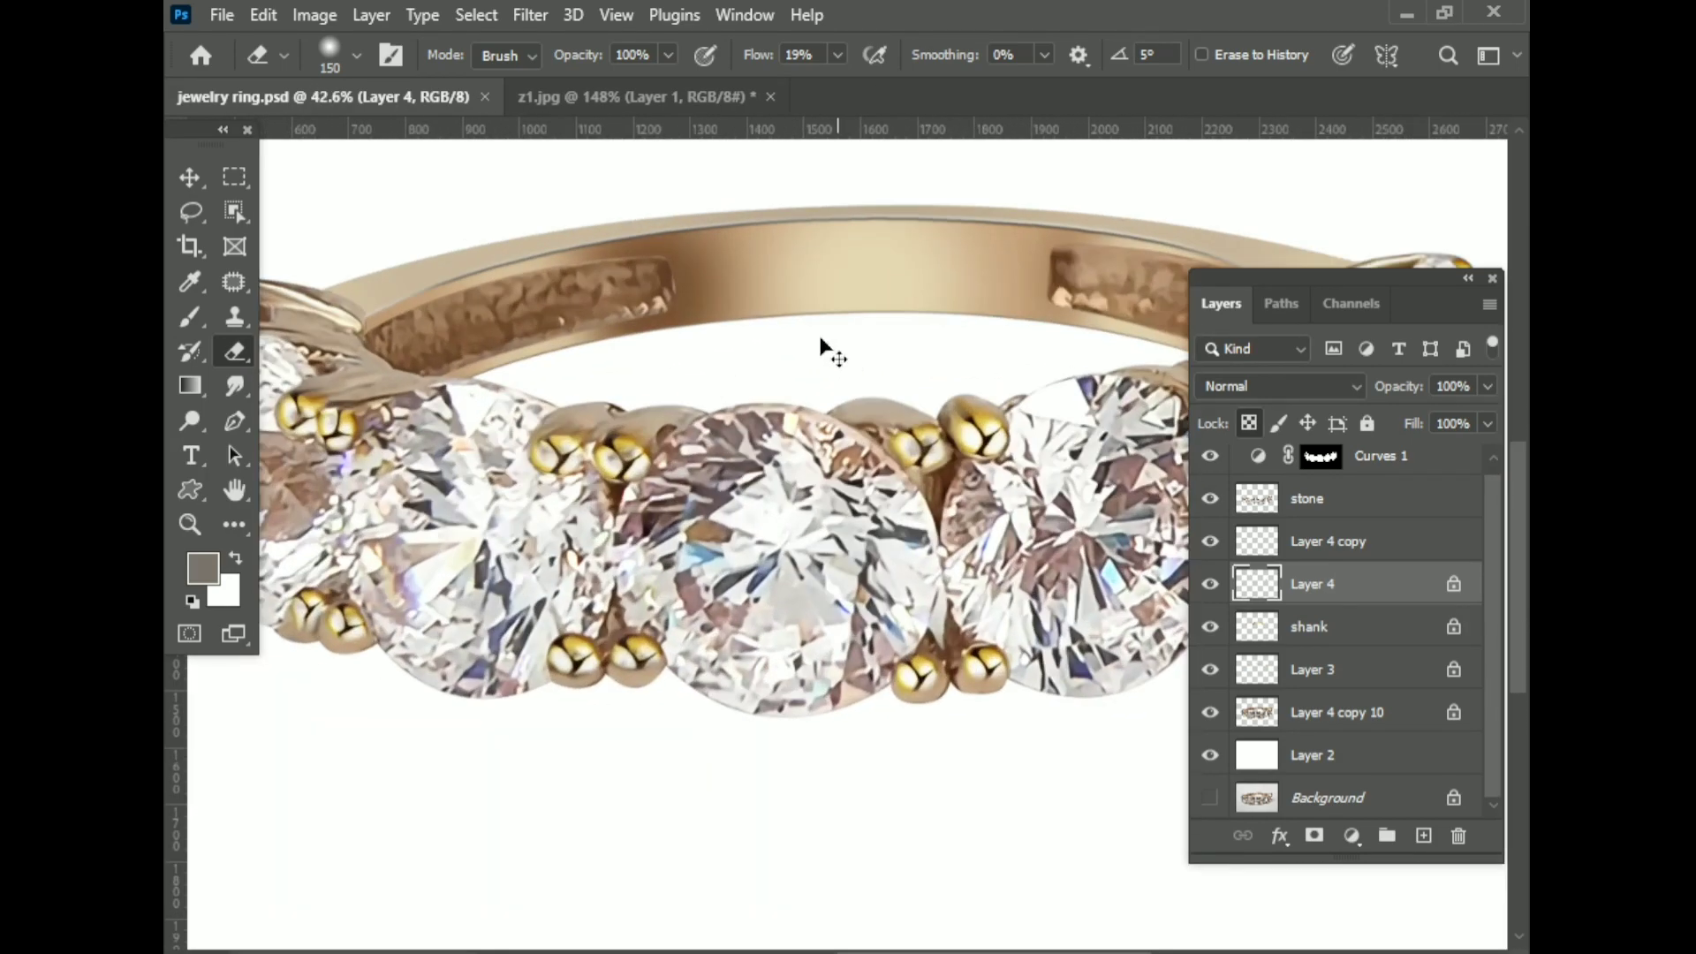
{"action": "scroll", "coordinate": [821, 349], "scroll_direction": "down", "scroll_amount": 2}
- Group the shank through Layer 4 copy 10, duplicate the group, and merge the copy
{"action": "left_click", "coordinate": [1308, 629]}
{"action": "left_click", "coordinate": [1349, 714], "text": "ctrl"}
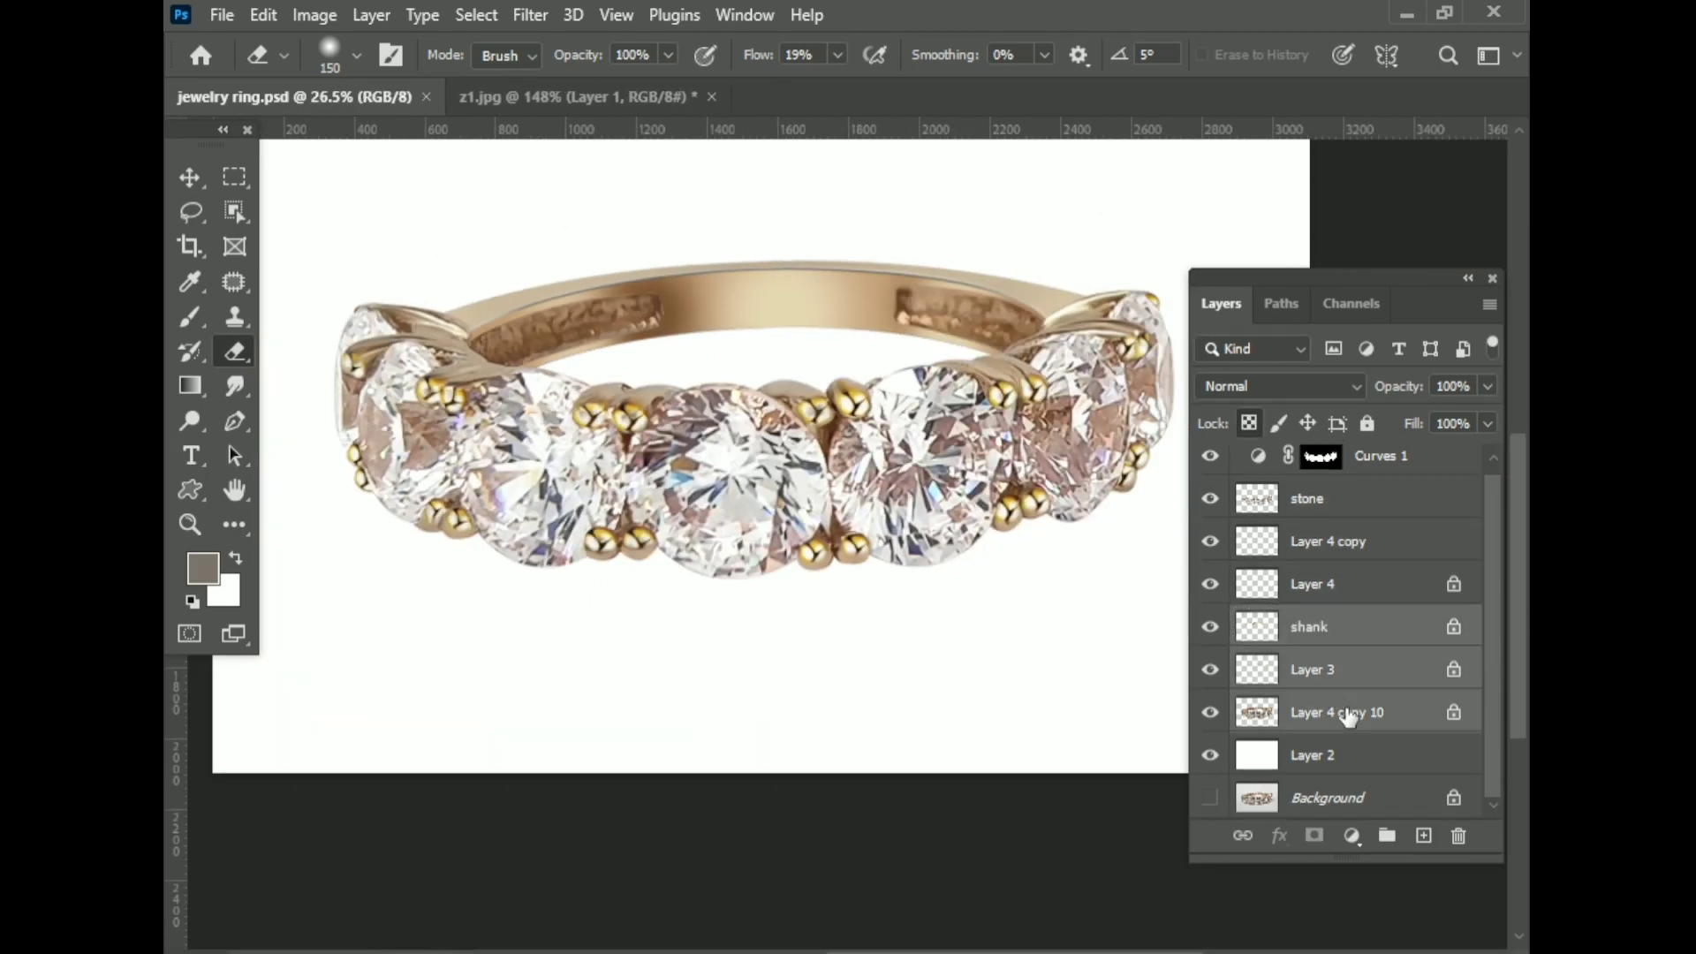
{"action": "key", "text": "ctrl+g"}
{"action": "key", "text": "ctrl+j"}
{"action": "key", "text": "ctrl+e"}
- Brighten the merged ring with a masked Curves (116→144) and save
{"action": "left_click", "coordinate": [1258, 637], "text": "ctrl"}
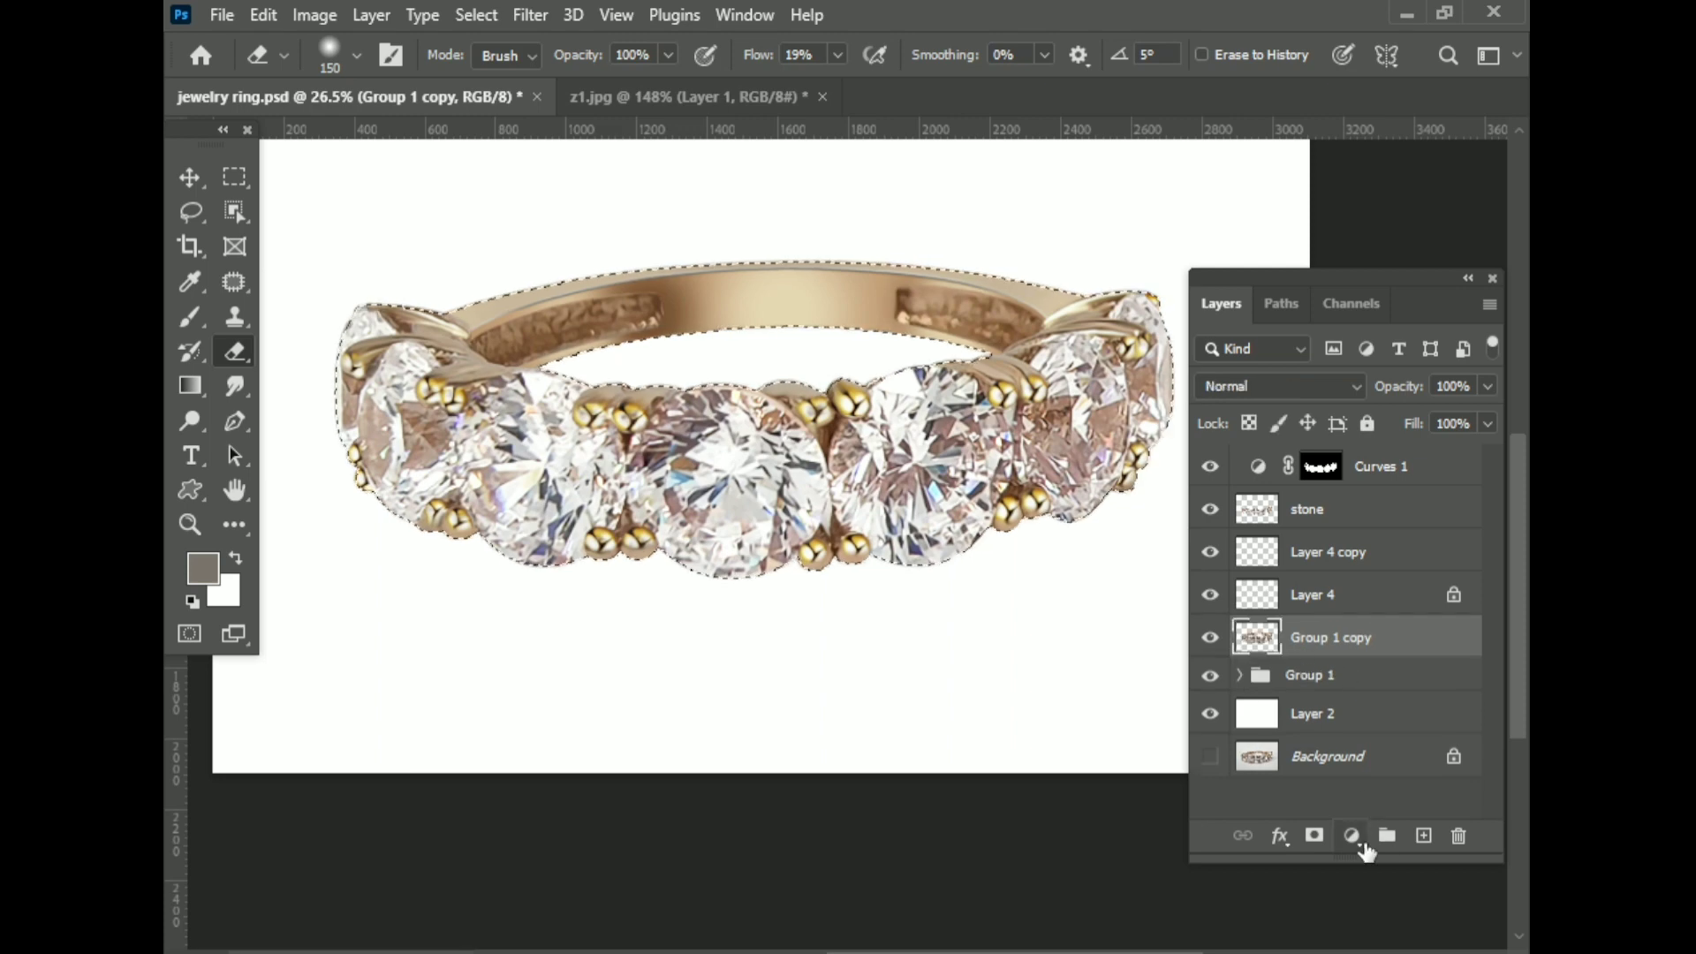
{"action": "left_click", "coordinate": [1365, 846]}
{"action": "left_click", "coordinate": [1383, 496]}
{"action": "left_click_drag", "start_coordinate": [1215, 533], "coordinate": [1215, 507]}
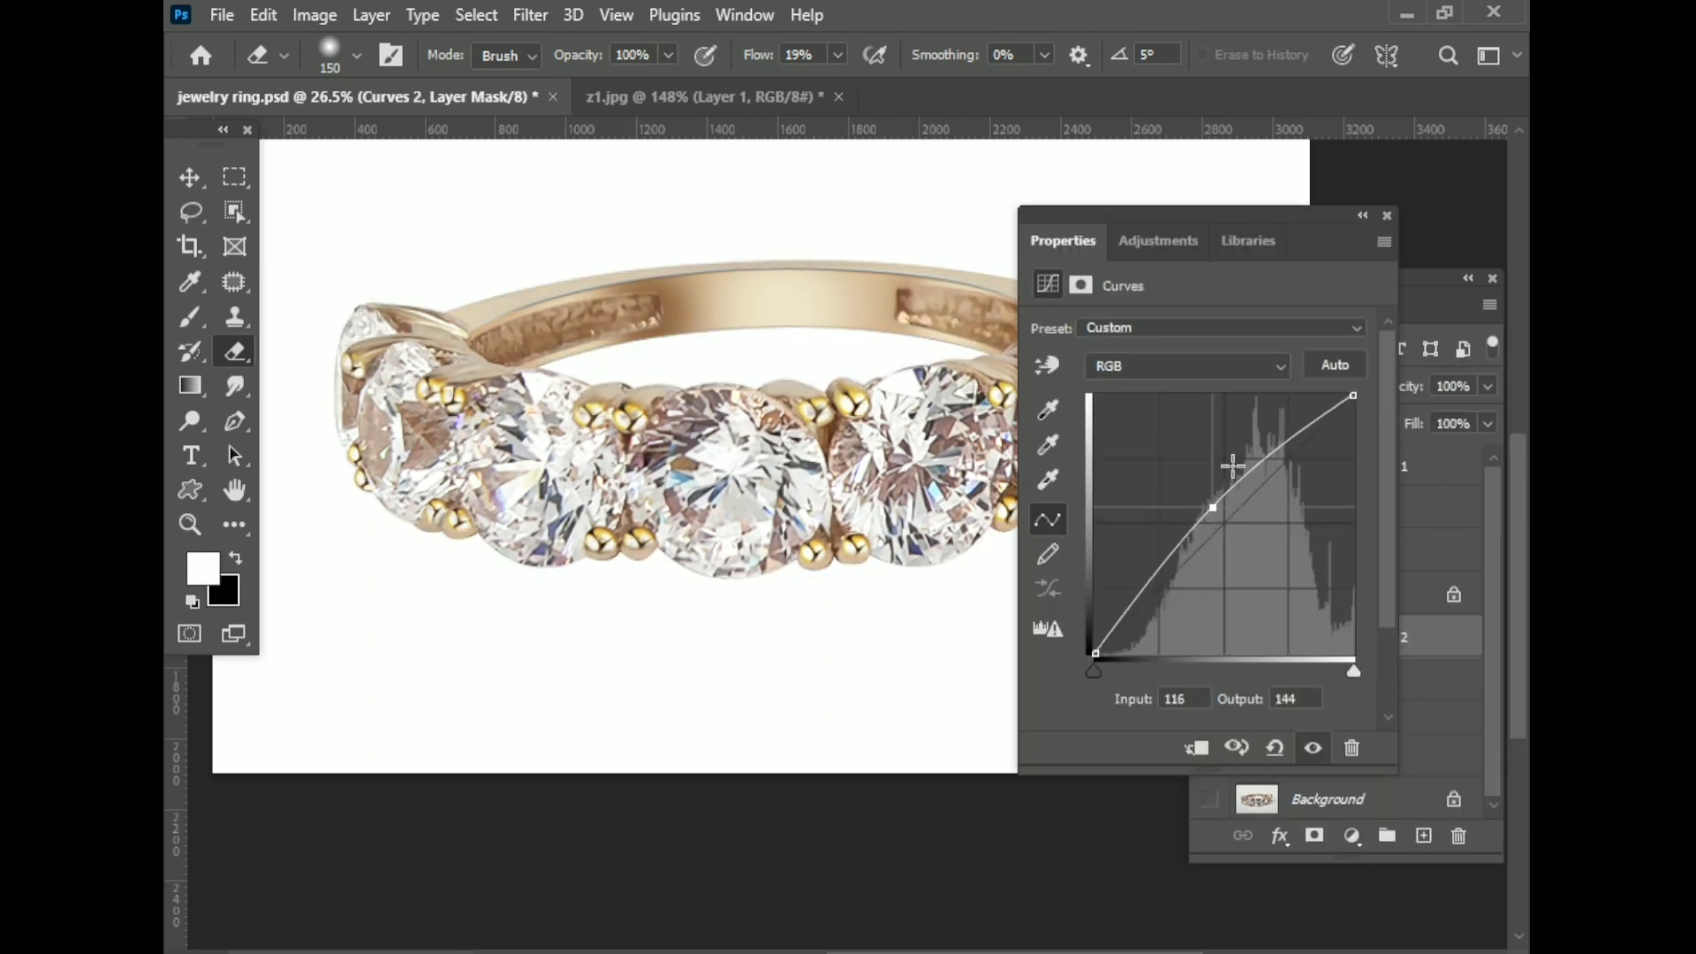
{"action": "left_click", "coordinate": [1387, 216]}
{"action": "key", "text": "ctrl+s"}
{"action": "scroll", "coordinate": [758, 367], "scroll_direction": "down", "scroll_amount": 1}
{"action": "scroll", "coordinate": [758, 368], "scroll_direction": "up", "scroll_amount": 1}
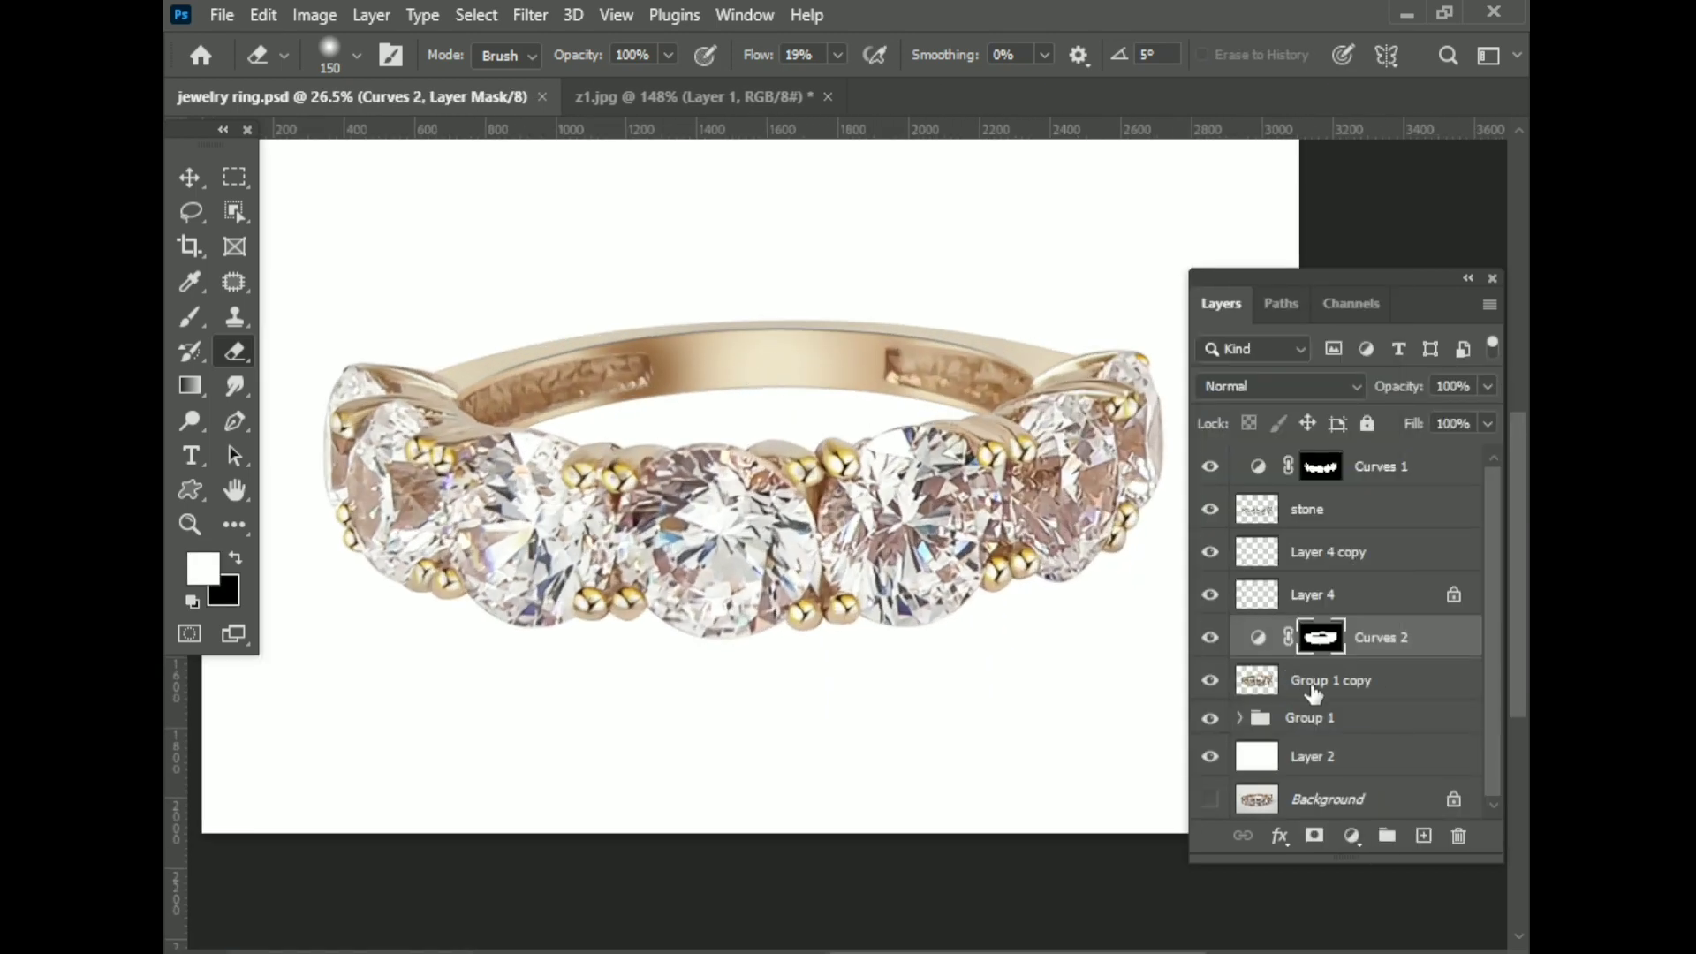
- Add Color Balance midtones +40, -20, -52 to warm the gold, then save
{"action": "left_click", "coordinate": [1314, 693]}
{"action": "left_click", "coordinate": [1351, 836]}
{"action": "left_click", "coordinate": [1401, 601]}
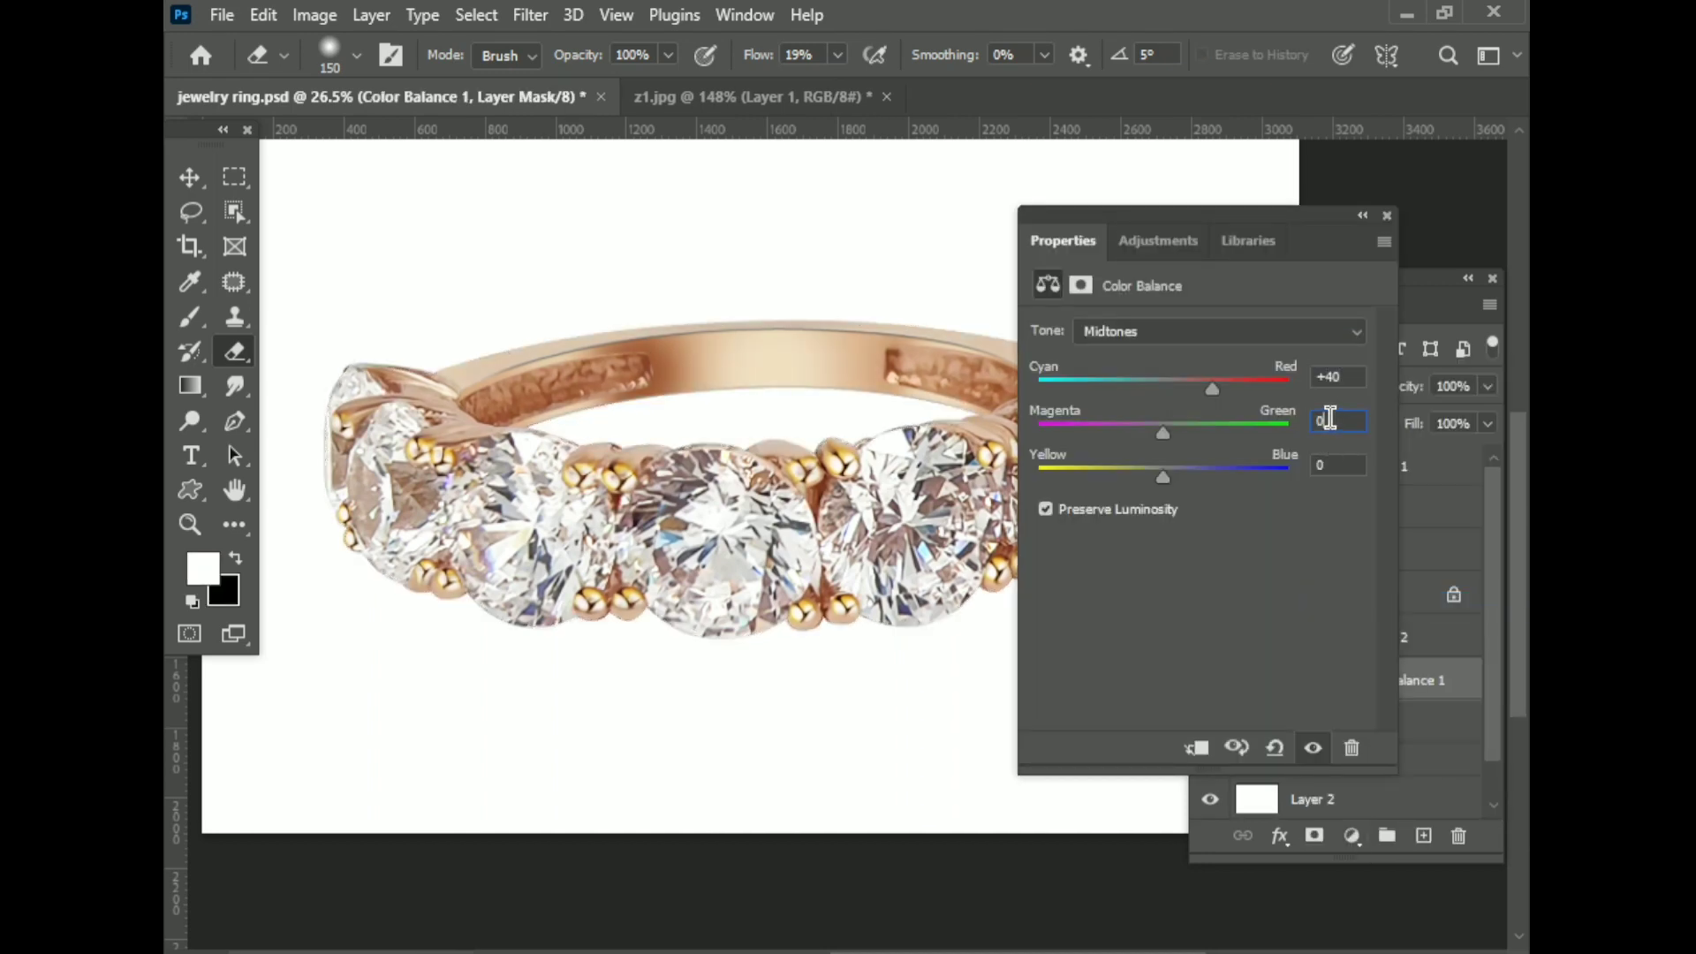
{"action": "type", "text": "-20"}
{"action": "key", "text": "Tab"}
{"action": "type", "text": "-"}
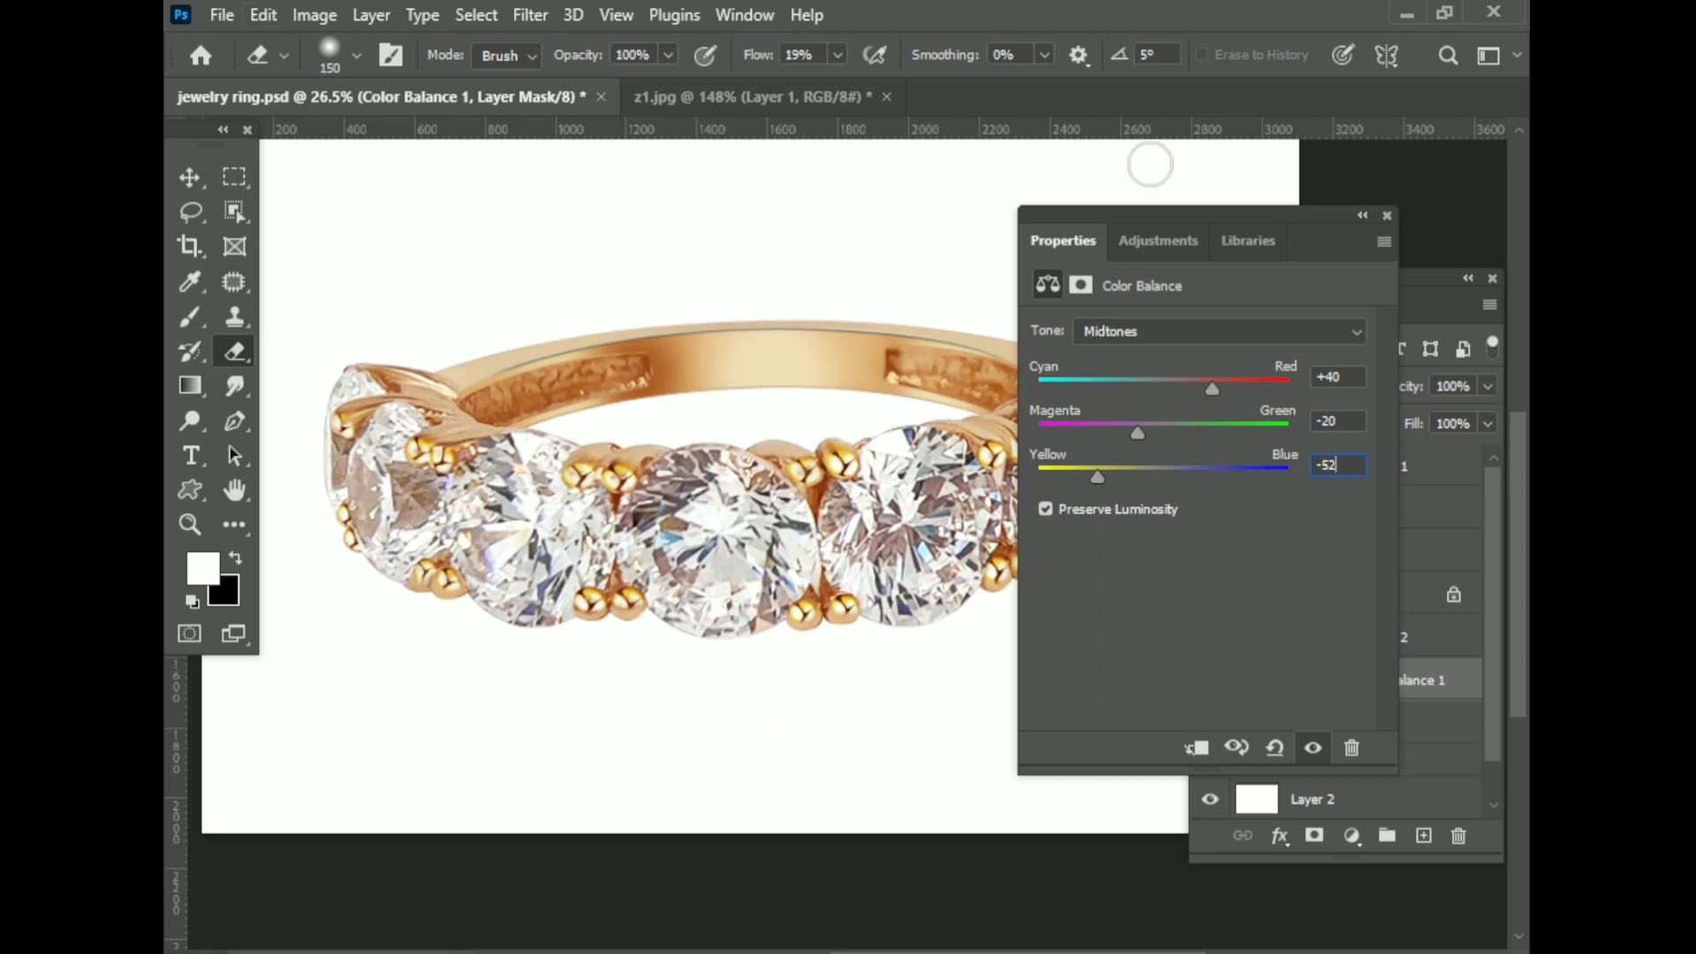
{"action": "left_click", "coordinate": [1387, 216]}
{"action": "scroll", "coordinate": [777, 548], "scroll_direction": "down", "scroll_amount": 1}
{"action": "scroll", "coordinate": [852, 517], "scroll_direction": "up", "scroll_amount": 1}
{"action": "key", "text": "ctrl+s"}
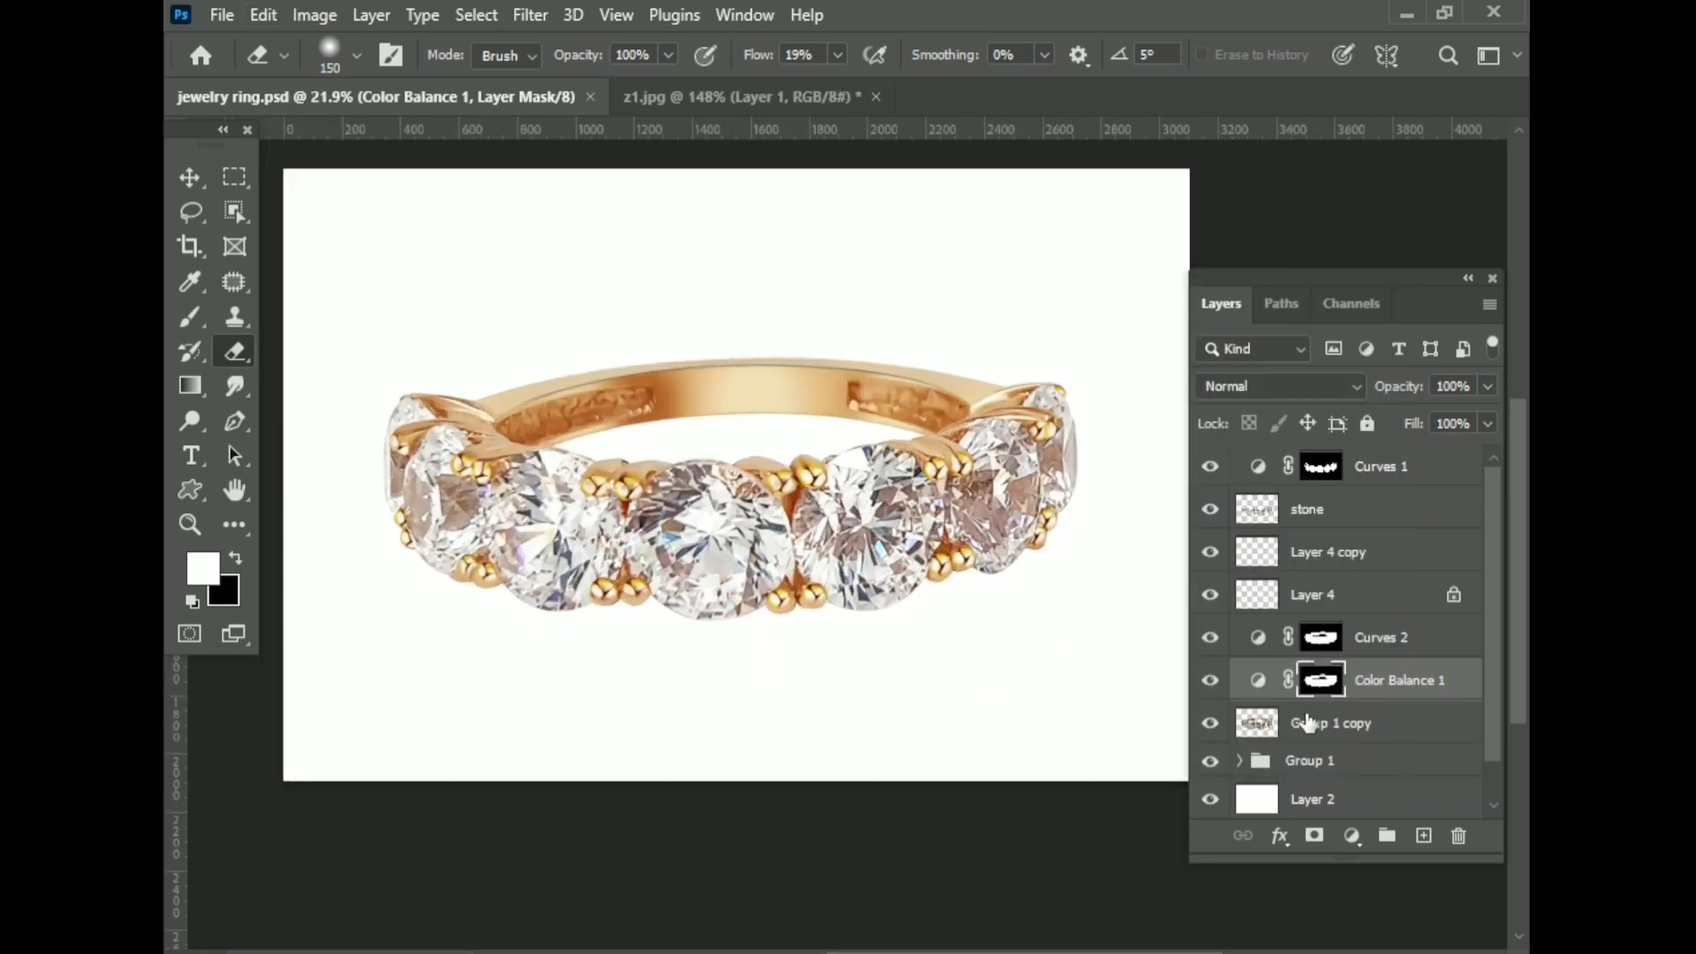
- Lower the Color Balance 1 adjustment's opacity to 88%
{"action": "left_click_drag", "start_coordinate": [1471, 415], "coordinate": [1474, 415]}
{"action": "scroll", "coordinate": [818, 496], "scroll_direction": "up", "scroll_amount": 1}
{"action": "scroll", "coordinate": [733, 460], "scroll_direction": "up", "scroll_amount": 1}
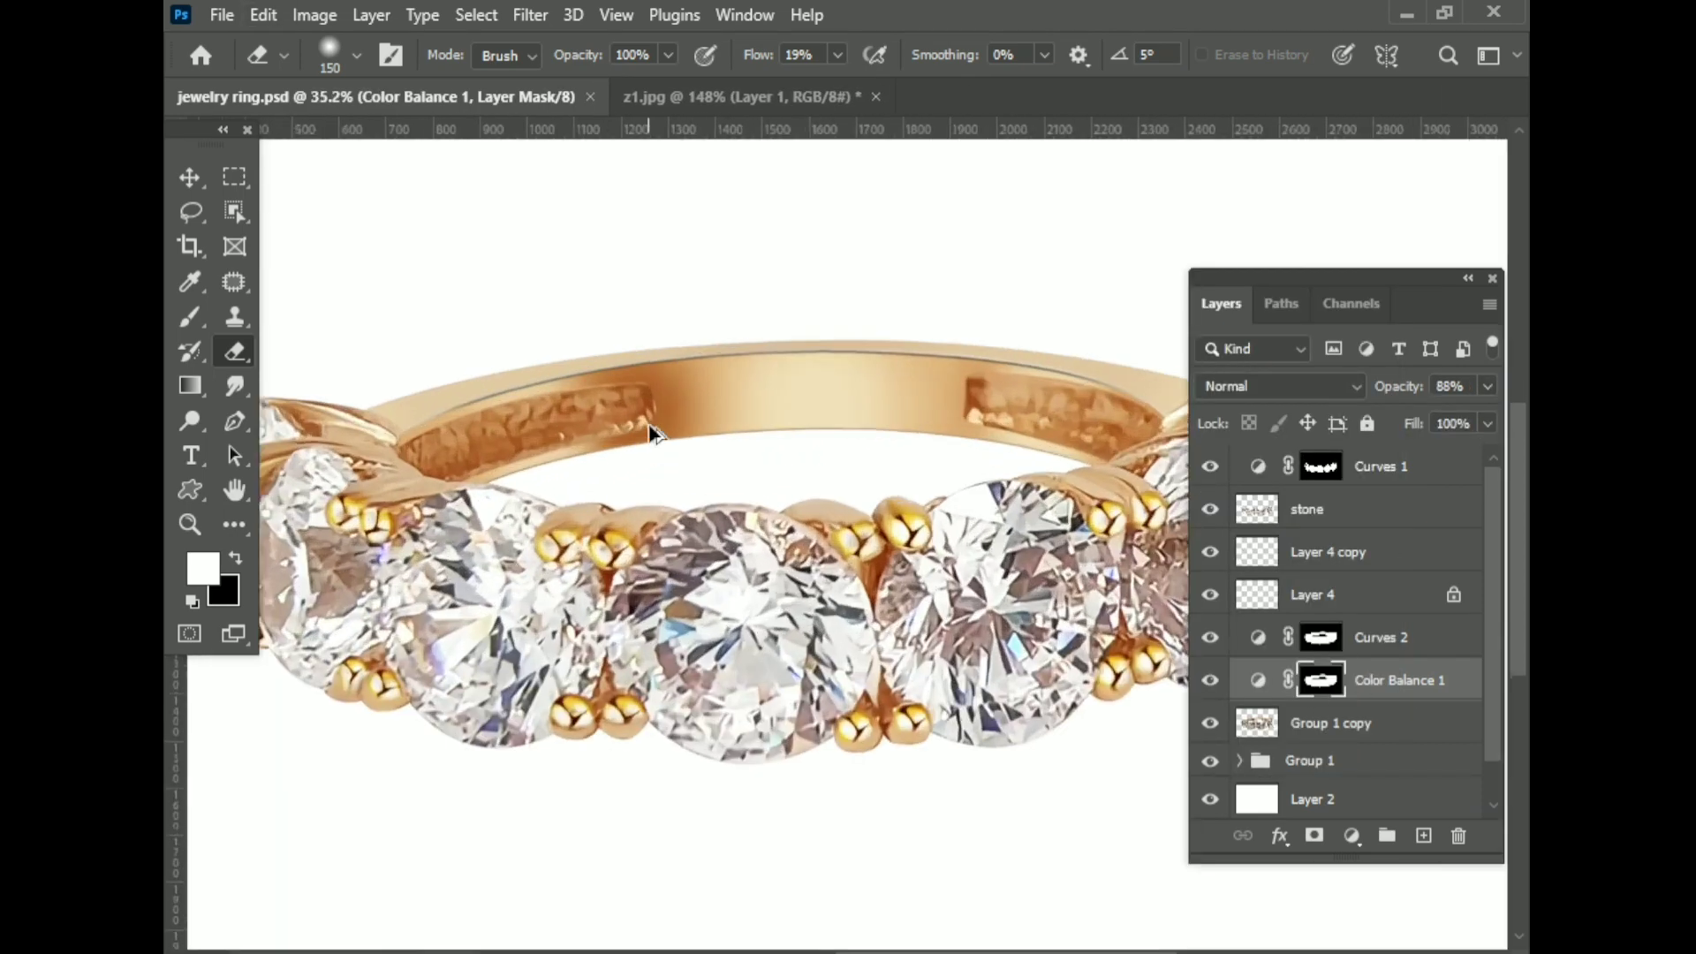
{"action": "scroll", "coordinate": [651, 423], "scroll_direction": "up", "scroll_amount": 1}
{"action": "scroll", "coordinate": [650, 422], "scroll_direction": "down", "scroll_amount": 2}
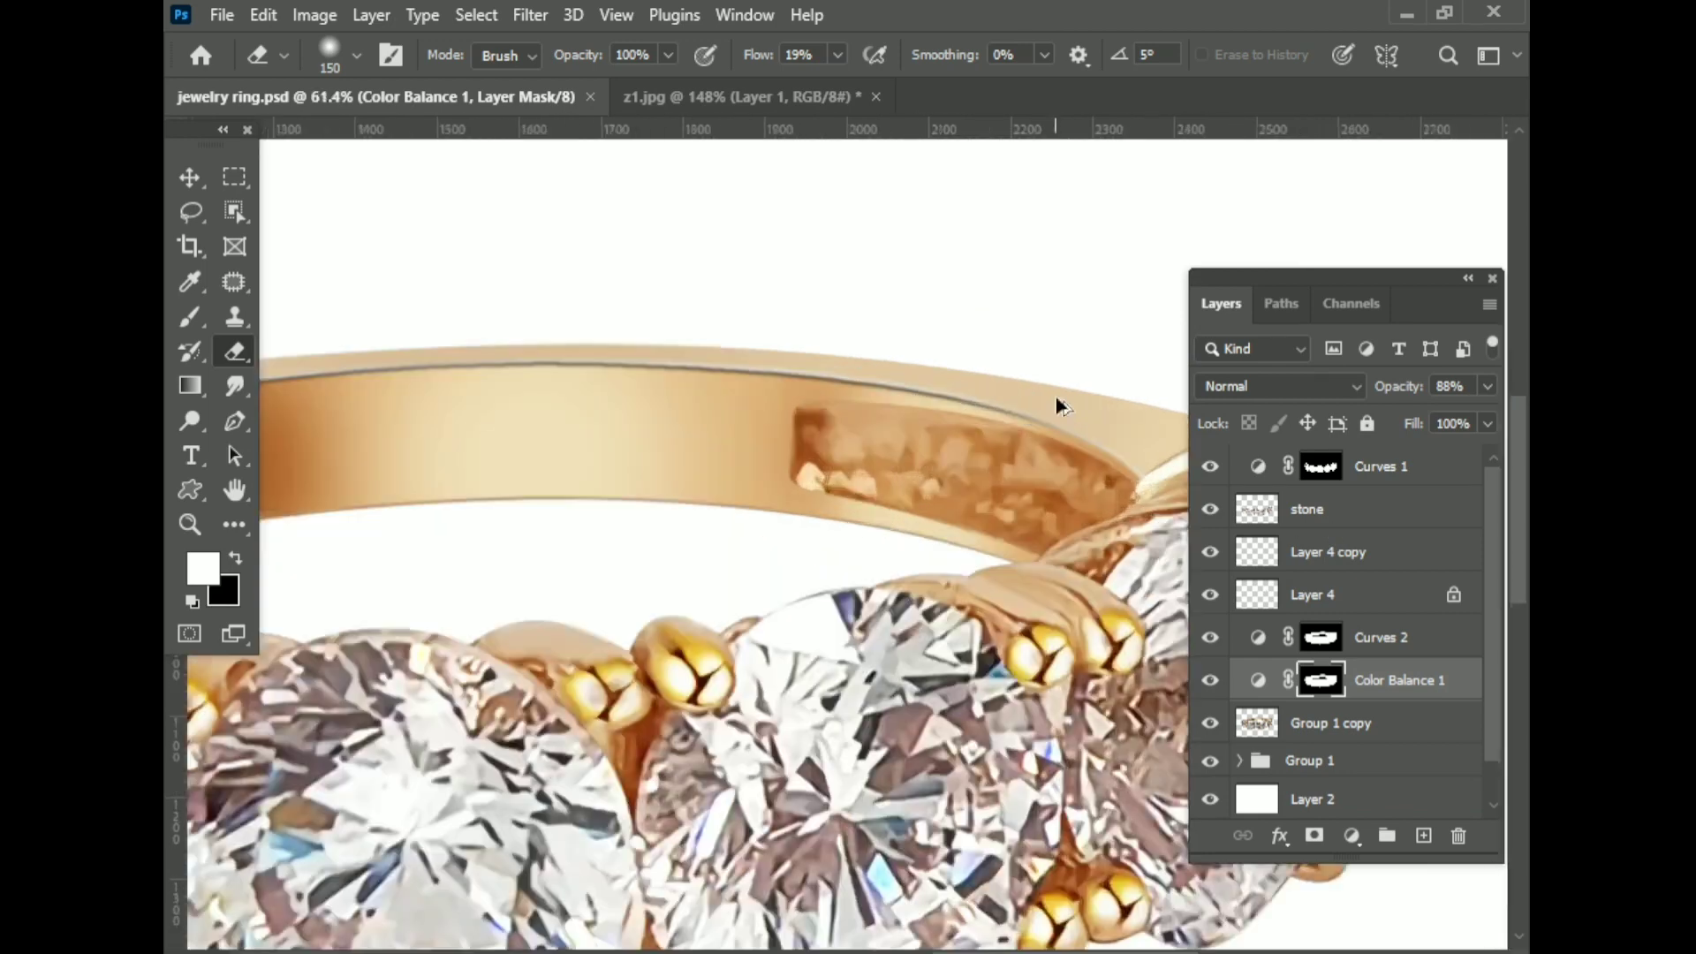
{"action": "scroll", "coordinate": [1056, 395], "scroll_direction": "up", "scroll_amount": 2}
{"action": "scroll", "coordinate": [1019, 426], "scroll_direction": "up", "scroll_amount": 2}
{"action": "scroll", "coordinate": [1020, 427], "scroll_direction": "down", "scroll_amount": 5}
- Smooth the gold band's rough edges on Group 1 copy with Mixer Brush blending strokes
{"action": "left_click", "coordinate": [1333, 723]}
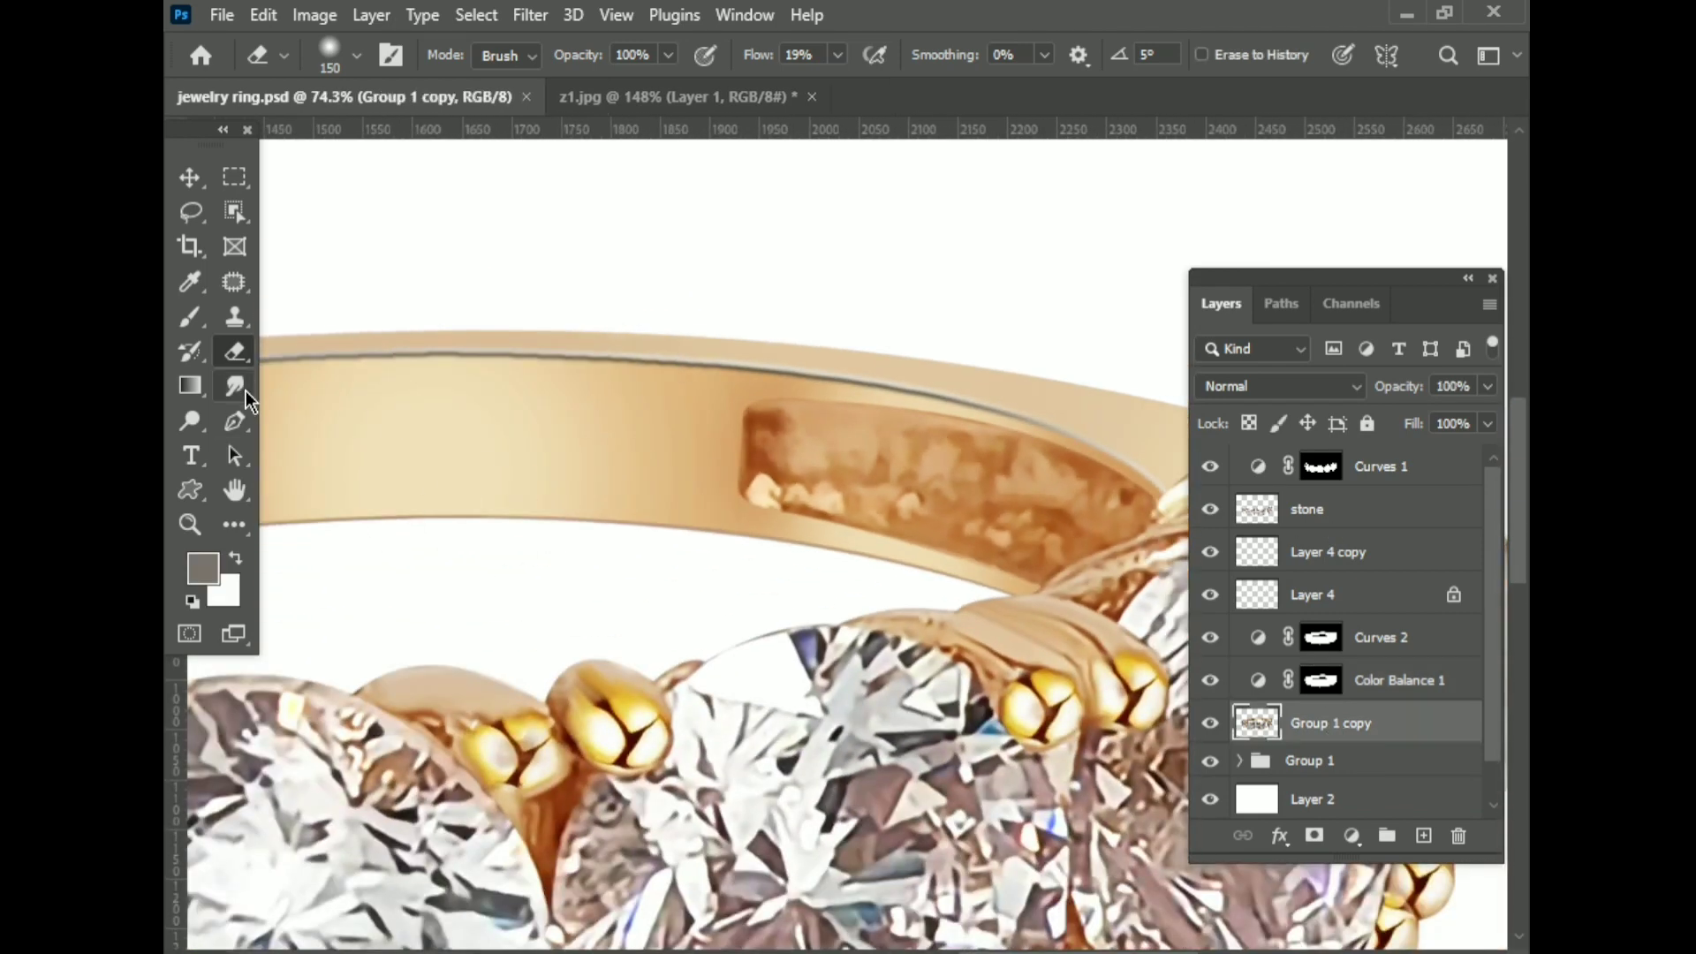
{"action": "left_click", "coordinate": [191, 316]}
{"action": "scroll", "coordinate": [1049, 581], "scroll_direction": "up", "scroll_amount": 5}
{"action": "left_click_drag", "start_coordinate": [1048, 599], "coordinate": [1049, 612]}
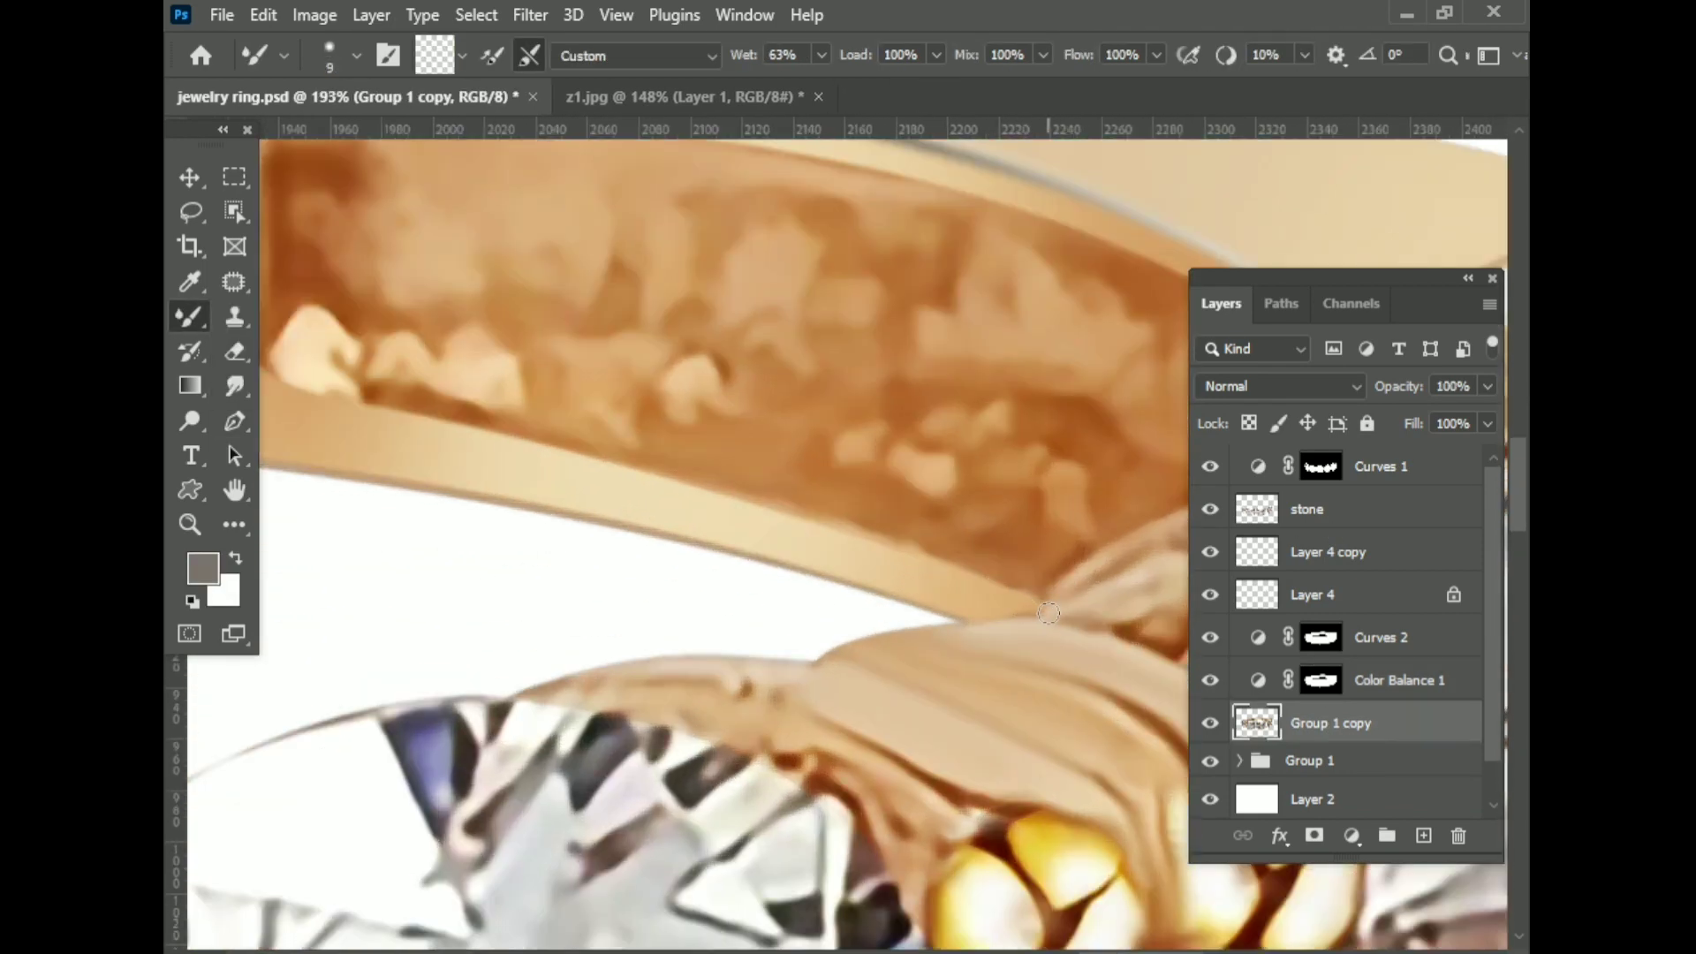
{"action": "scroll", "coordinate": [1022, 608], "scroll_direction": "up", "scroll_amount": 1}
{"action": "scroll", "coordinate": [599, 404], "scroll_direction": "down", "scroll_amount": 3}
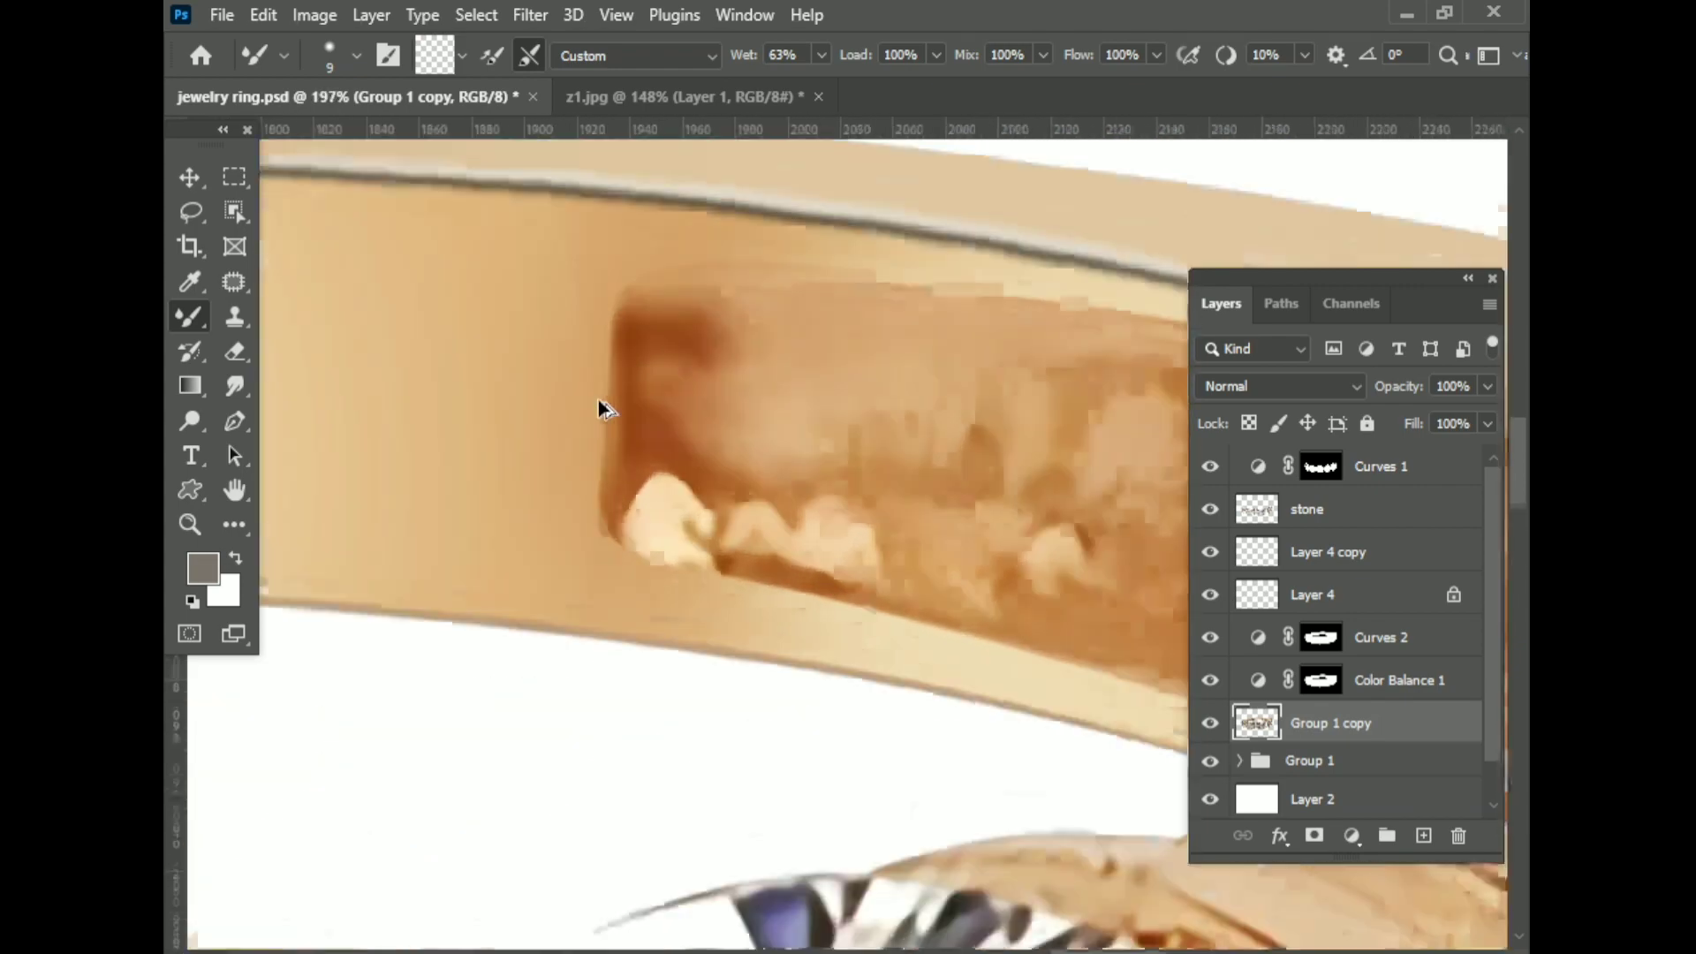
{"action": "scroll", "coordinate": [946, 537], "scroll_direction": "down", "scroll_amount": 1}
{"action": "scroll", "coordinate": [945, 537], "scroll_direction": "up", "scroll_amount": 5}
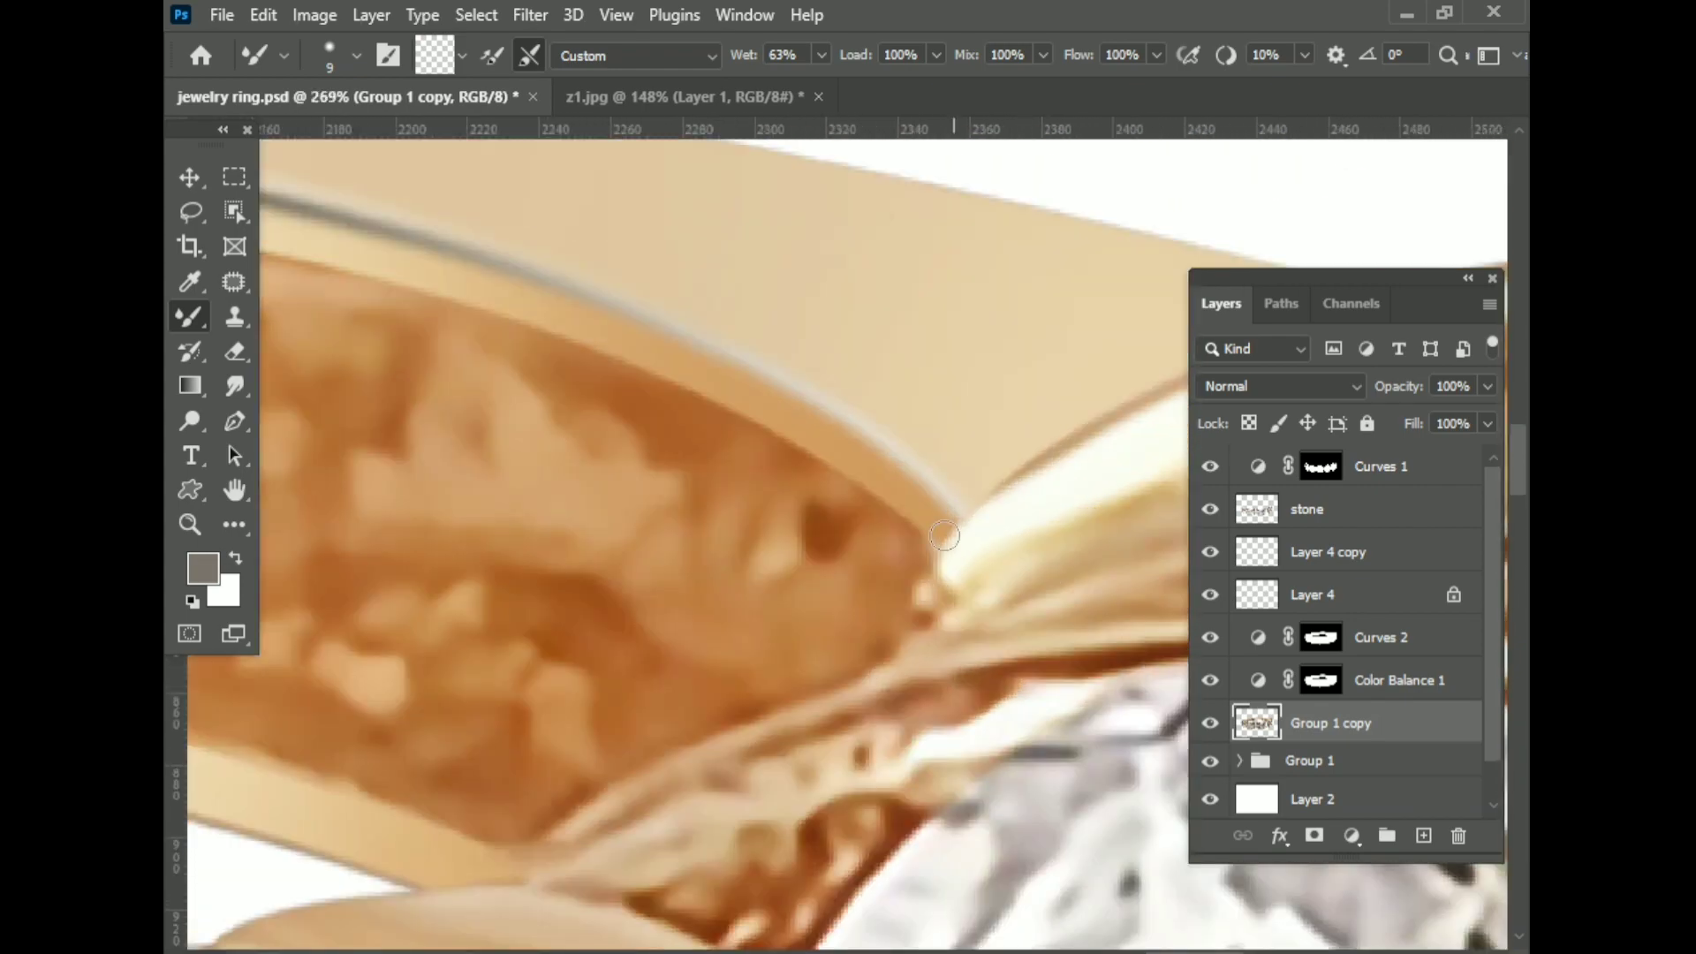
{"action": "scroll", "coordinate": [708, 706], "scroll_direction": "down", "scroll_amount": 5}
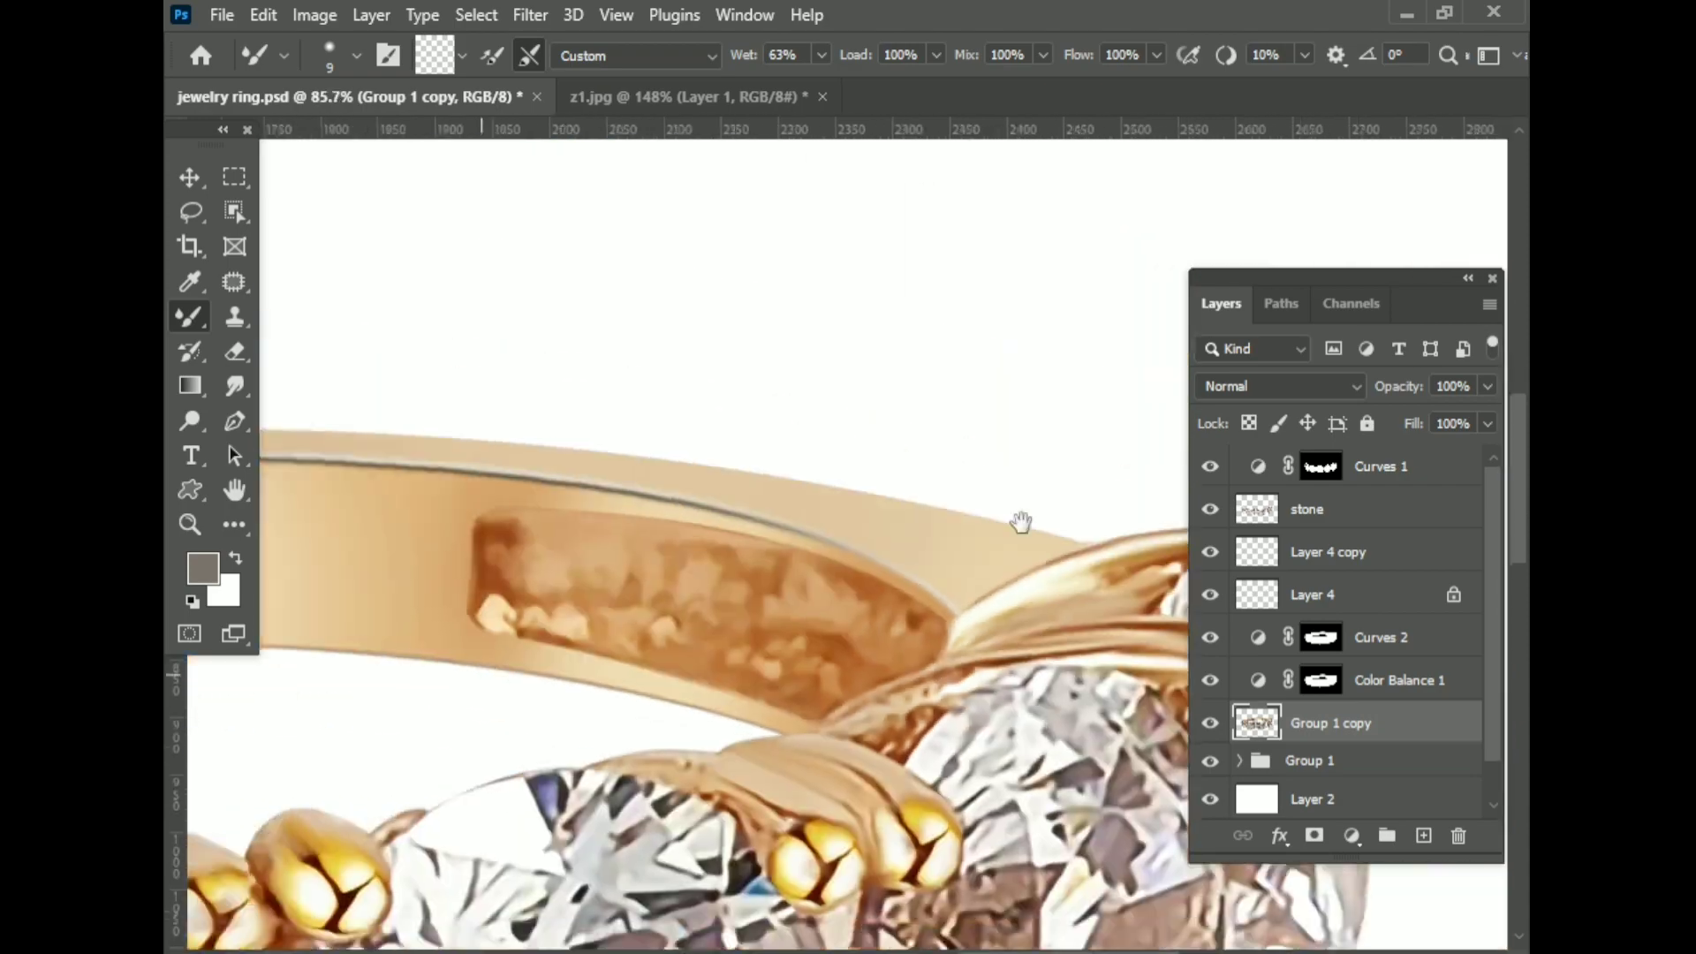
{"action": "scroll", "coordinate": [578, 436], "scroll_direction": "up", "scroll_amount": 3}
{"action": "scroll", "coordinate": [578, 435], "scroll_direction": "up", "scroll_amount": 2}
{"action": "scroll", "coordinate": [575, 497], "scroll_direction": "down", "scroll_amount": 2}
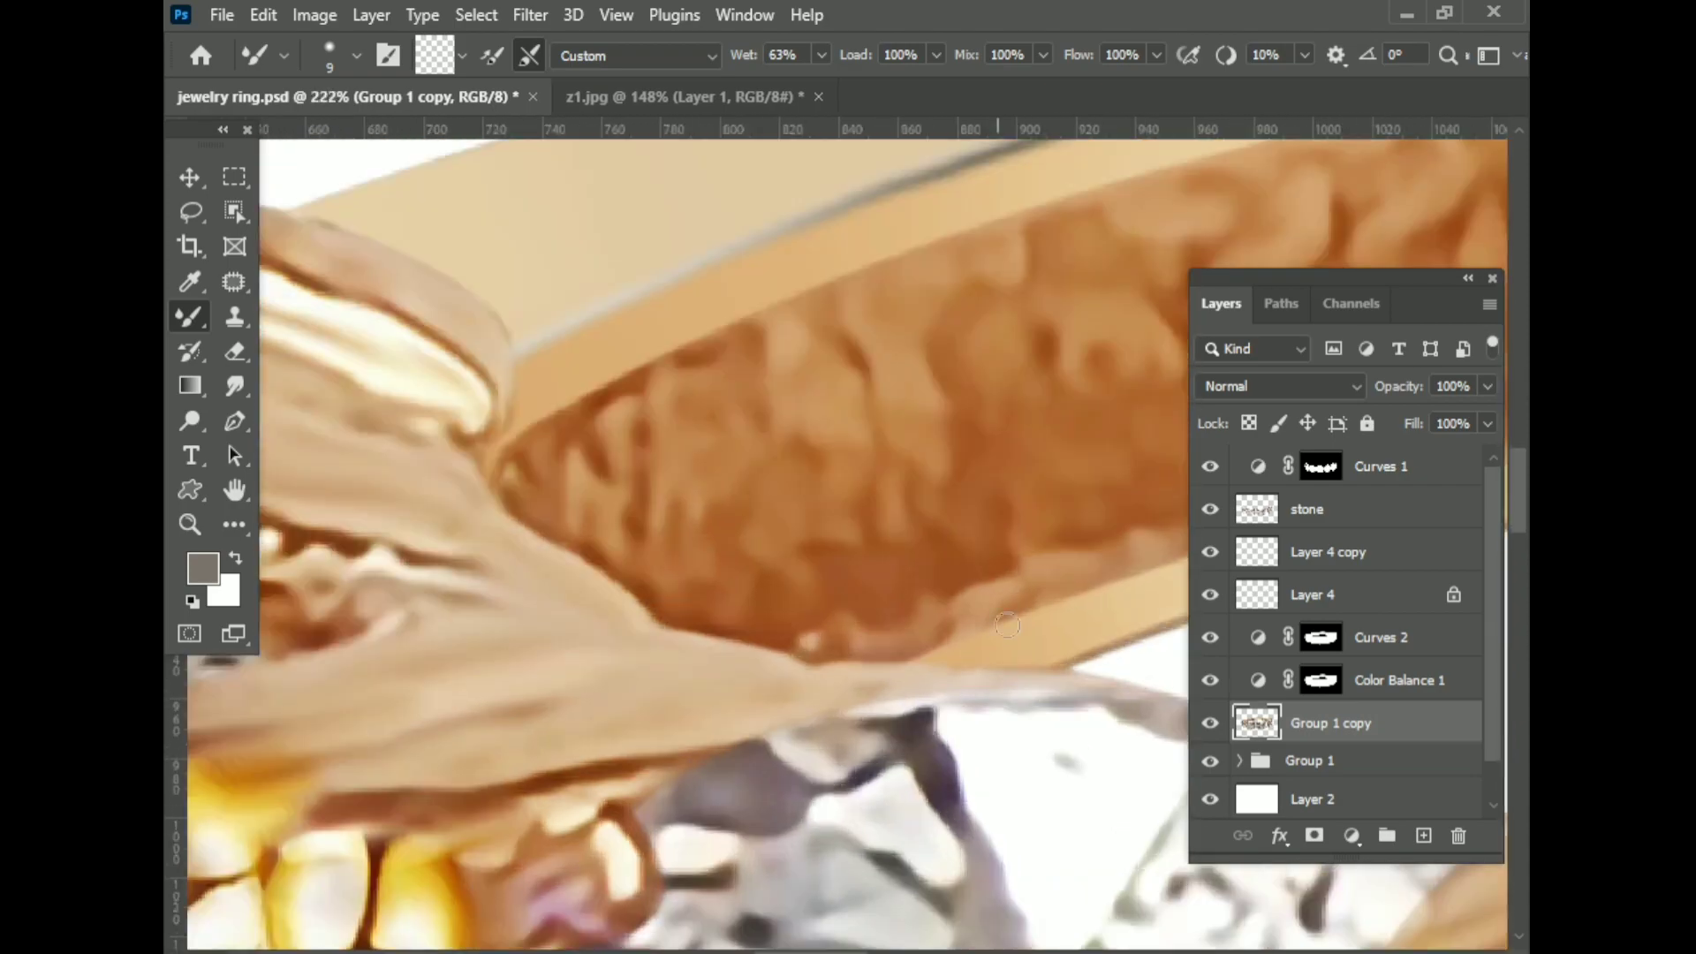
{"action": "scroll", "coordinate": [871, 652], "scroll_direction": "down", "scroll_amount": 2}
{"action": "scroll", "coordinate": [871, 652], "scroll_direction": "down", "scroll_amount": 5}
{"action": "scroll", "coordinate": [1050, 810], "scroll_direction": "up", "scroll_amount": 2}
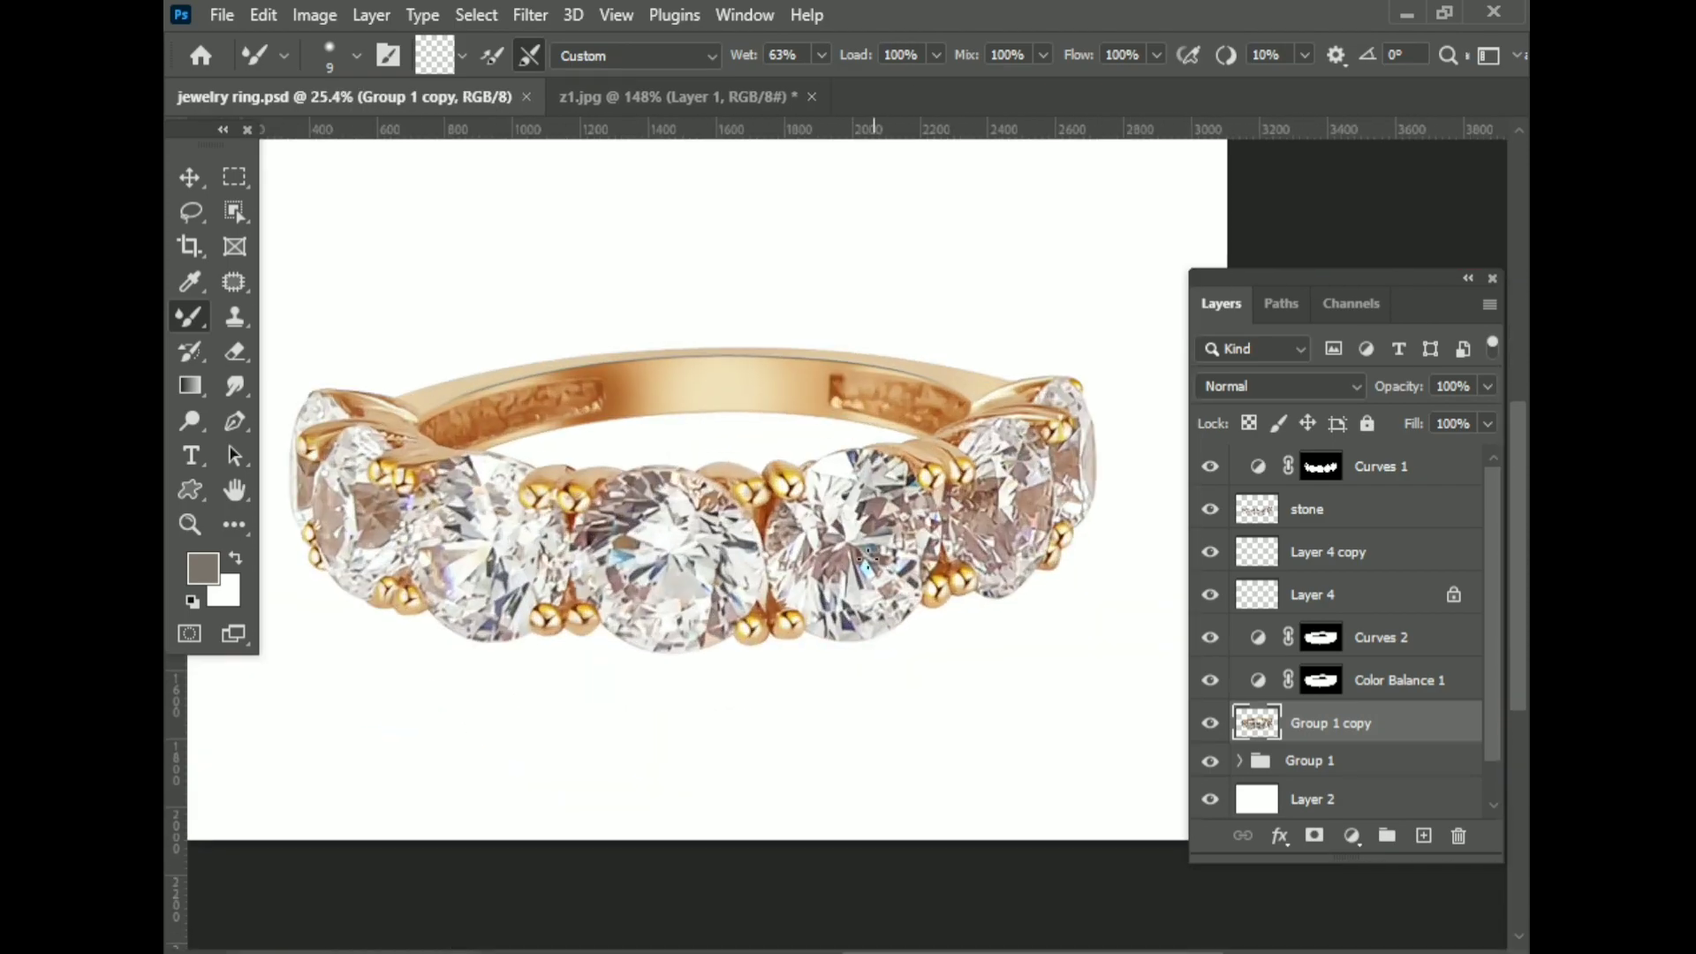
- Add a new layer above Layer 4 copy and place a seam work path across the band
{"action": "scroll", "coordinate": [632, 379], "scroll_direction": "up", "scroll_amount": 3}
{"action": "left_click", "coordinate": [1342, 552]}
{"action": "left_click", "coordinate": [1423, 836]}
{"action": "left_click", "coordinate": [1281, 303]}
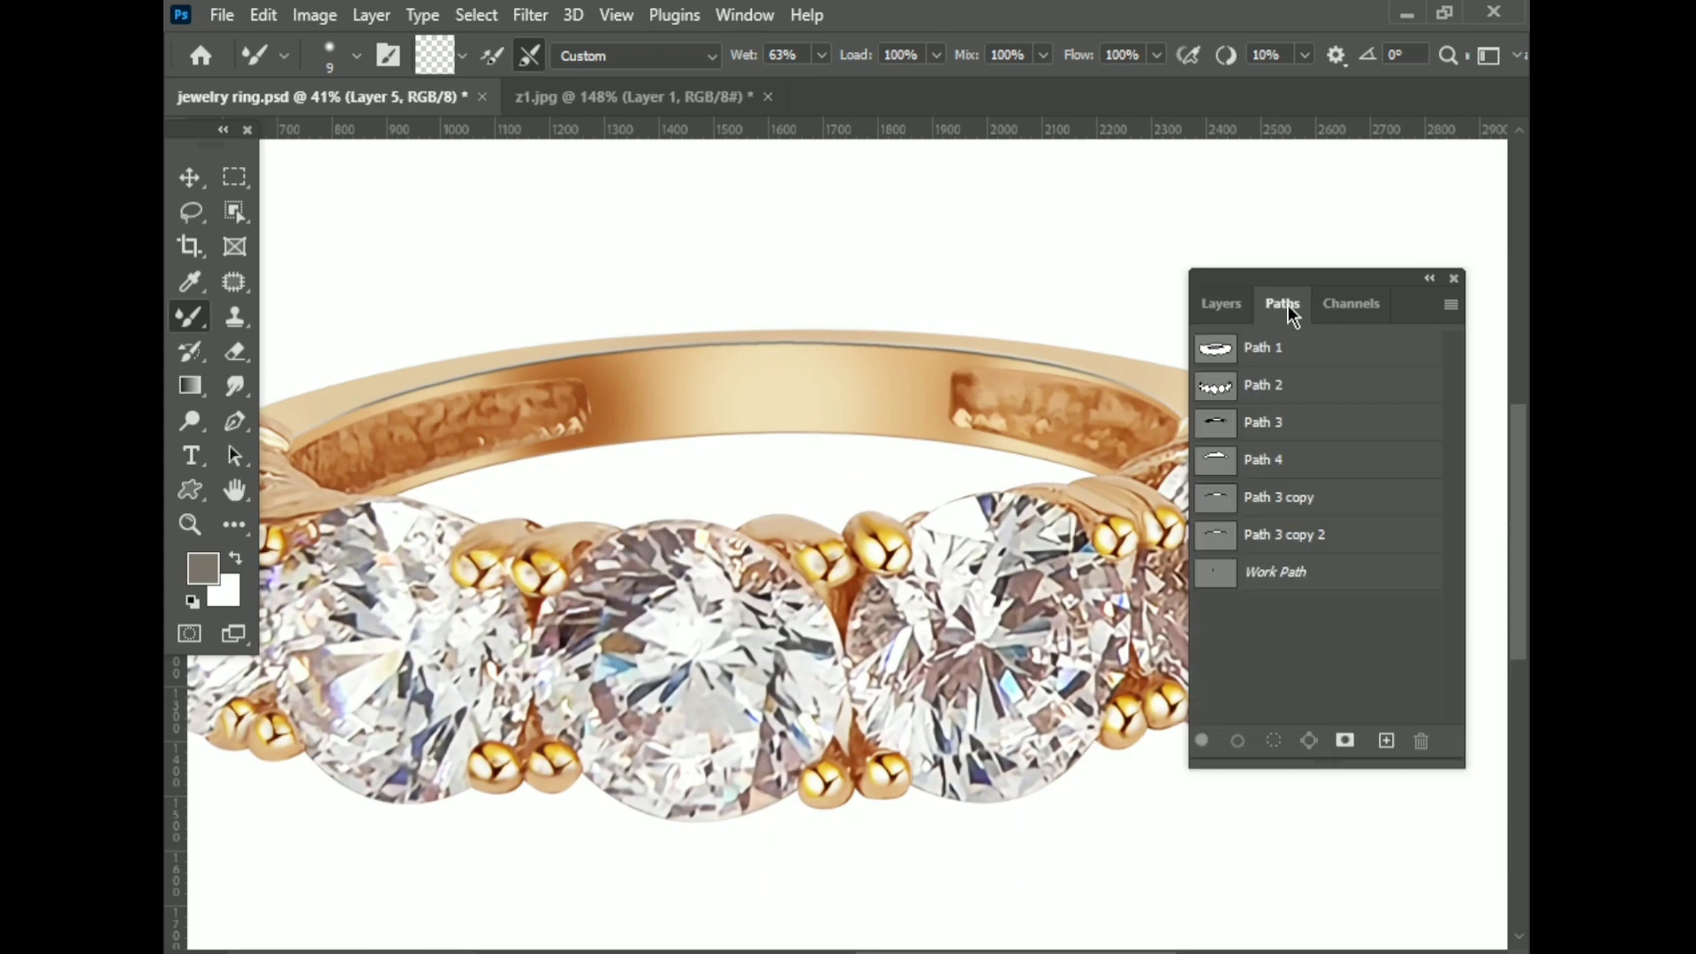
{"action": "left_click", "coordinate": [1299, 572]}
{"action": "scroll", "coordinate": [623, 371], "scroll_direction": "up", "scroll_amount": 5}
{"action": "left_click", "coordinate": [189, 178]}
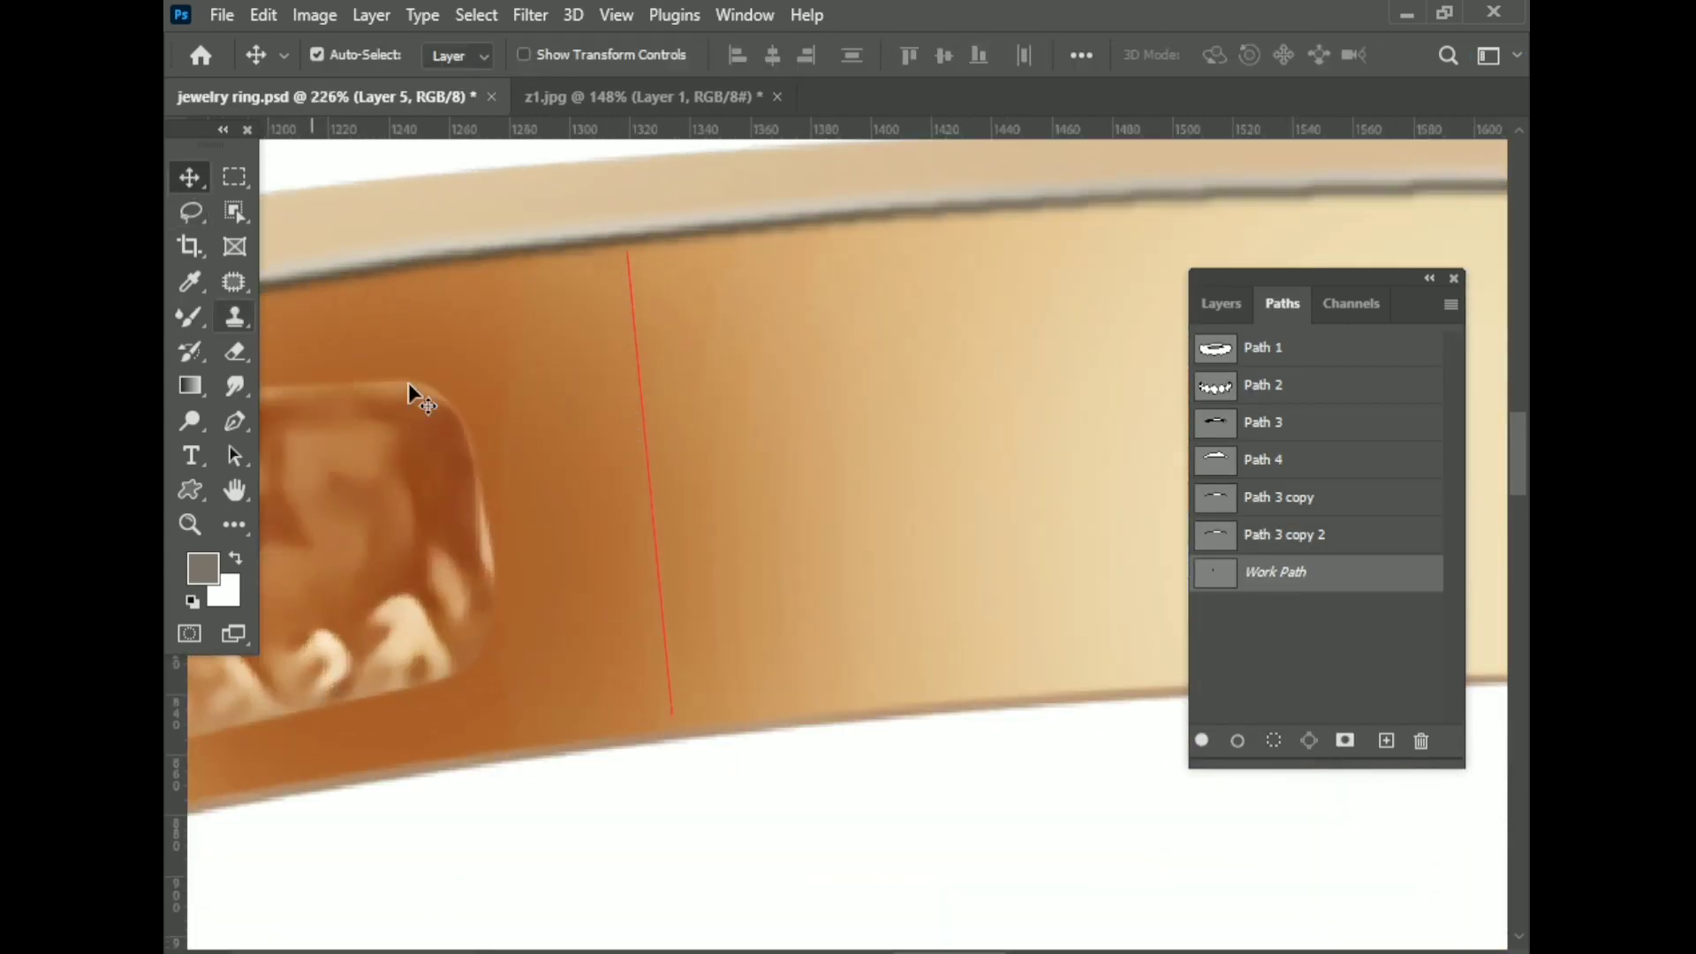
{"action": "key", "text": "p"}
- Stroke the seam path with the Pencil and apply a 3 px black Edit > Stroke
{"action": "right_click", "coordinate": [661, 590]}
{"action": "left_click", "coordinate": [742, 555]}
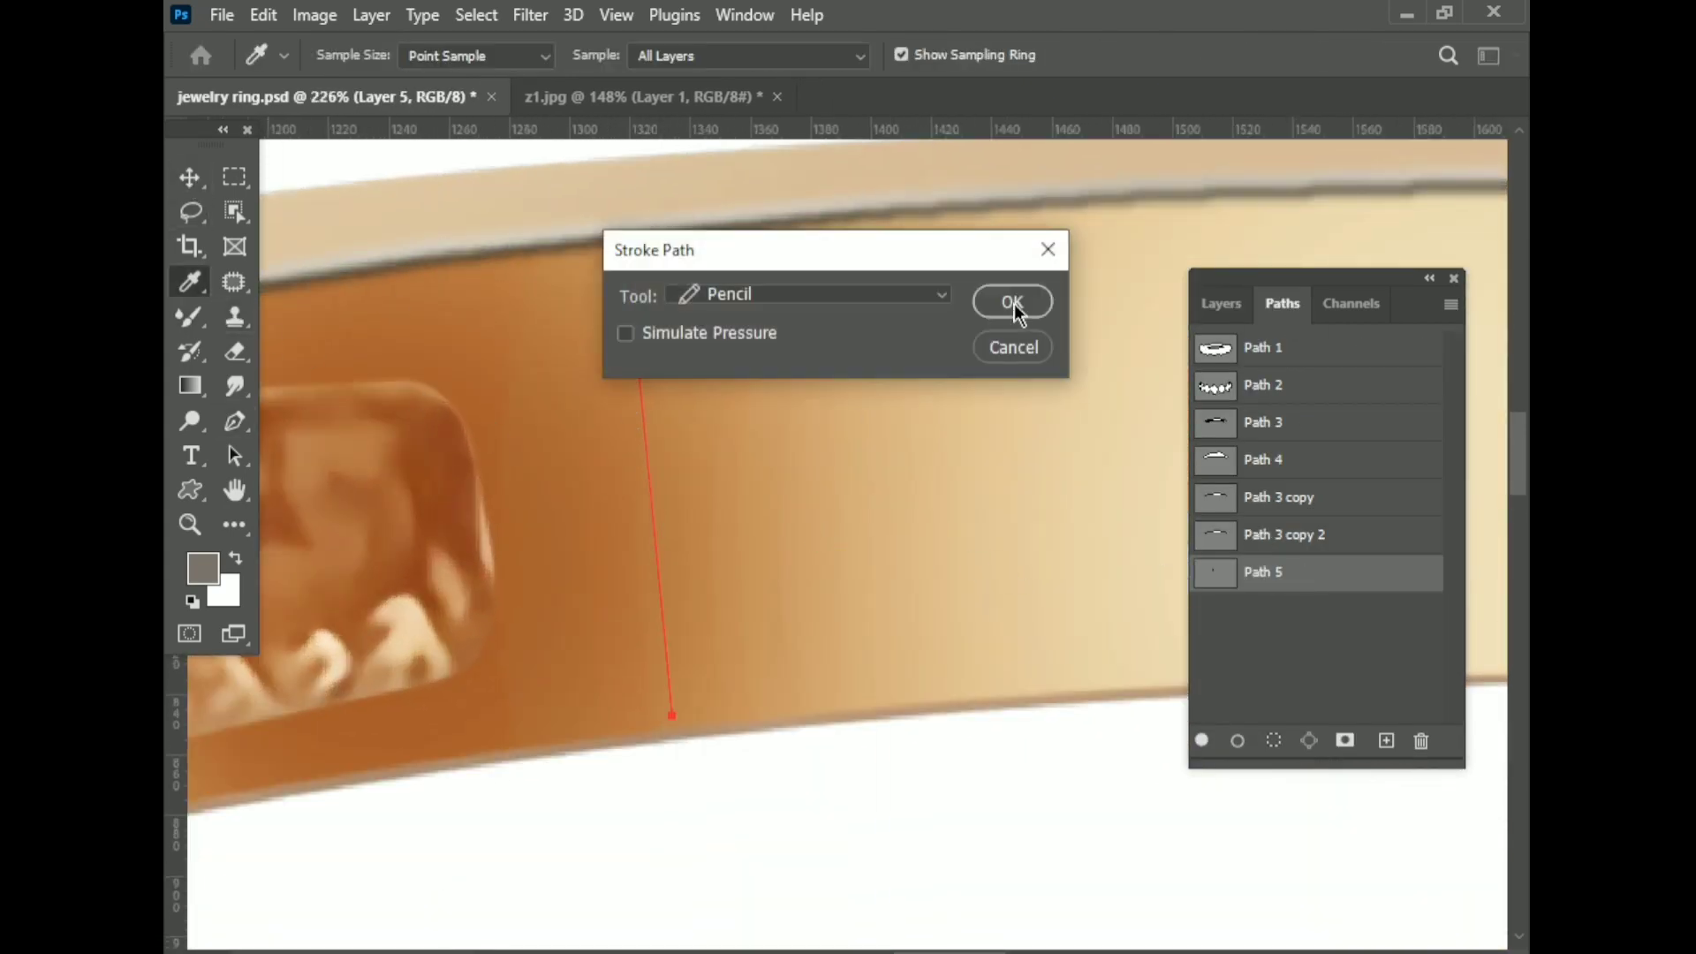
{"action": "left_click", "coordinate": [1012, 301]}
{"action": "left_click", "coordinate": [263, 15]}
{"action": "left_click", "coordinate": [314, 451]}
{"action": "left_click", "coordinate": [1030, 323]}
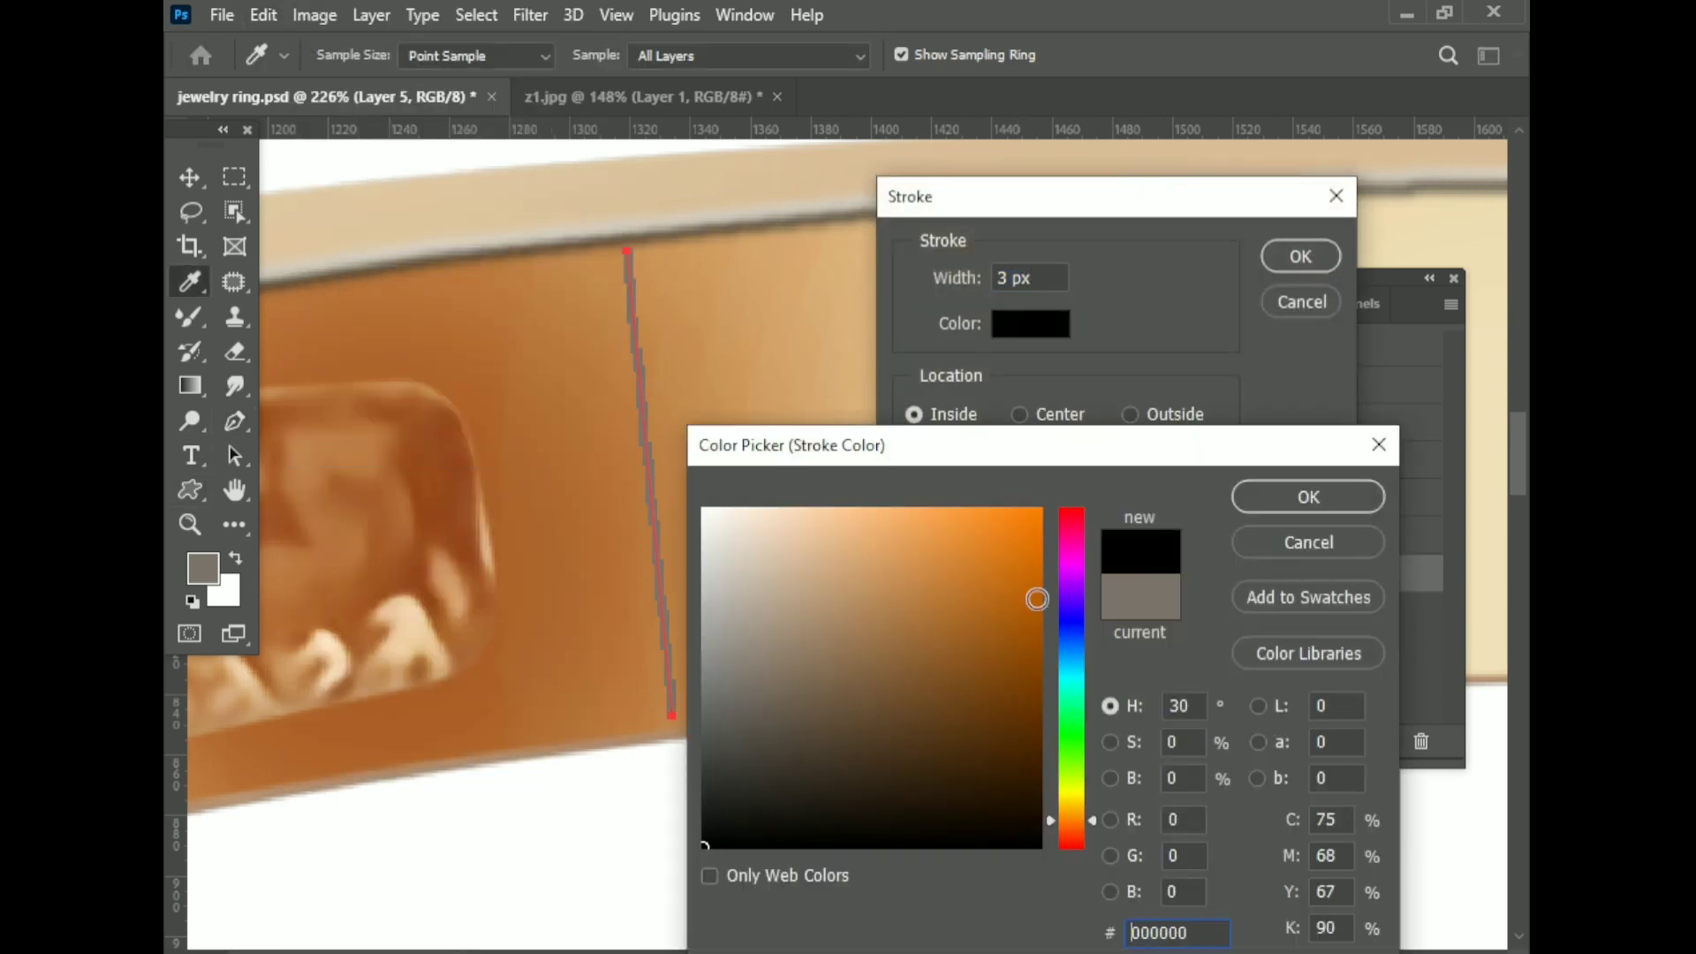
{"action": "left_click", "coordinate": [1309, 497]}
{"action": "left_click", "coordinate": [1301, 257]}
- Compare the seam by toggling its layer, then soften it with a 2.5-pixel Gaussian Blur
{"action": "key", "text": "v"}
{"action": "left_click", "coordinate": [1221, 304]}
{"action": "left_click", "coordinate": [1211, 553]}
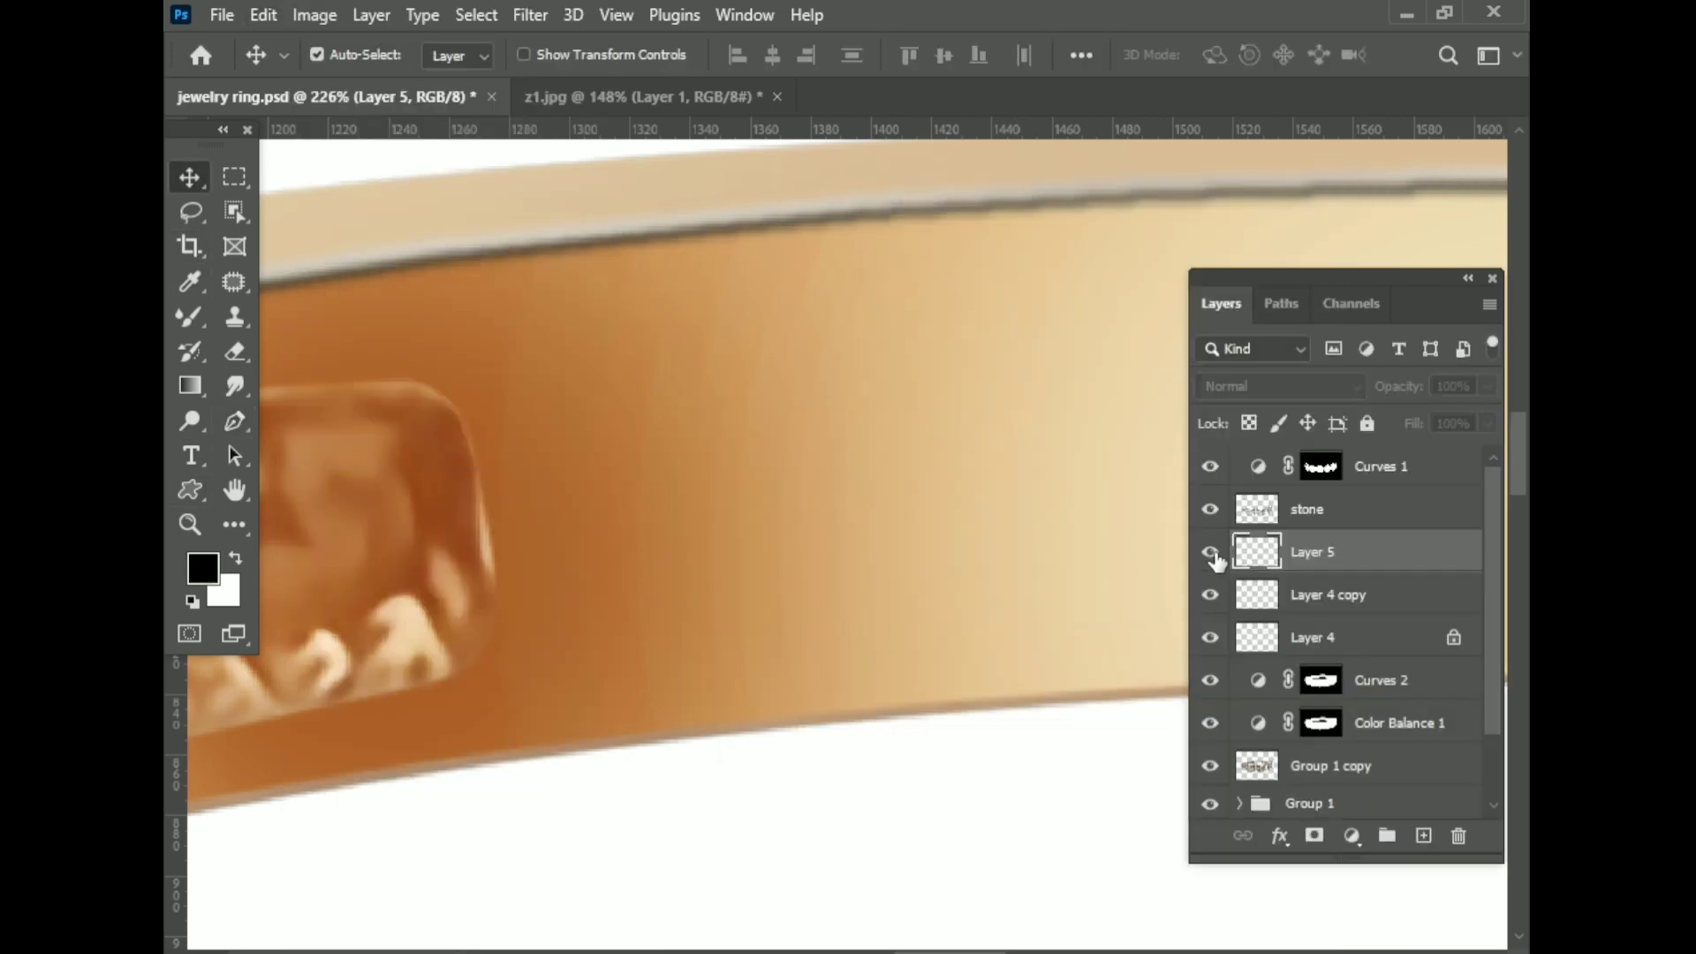
{"action": "left_click", "coordinate": [531, 15]}
{"action": "left_click", "coordinate": [925, 459]}
{"action": "left_click_drag", "start_coordinate": [1125, 628], "coordinate": [1120, 628]}
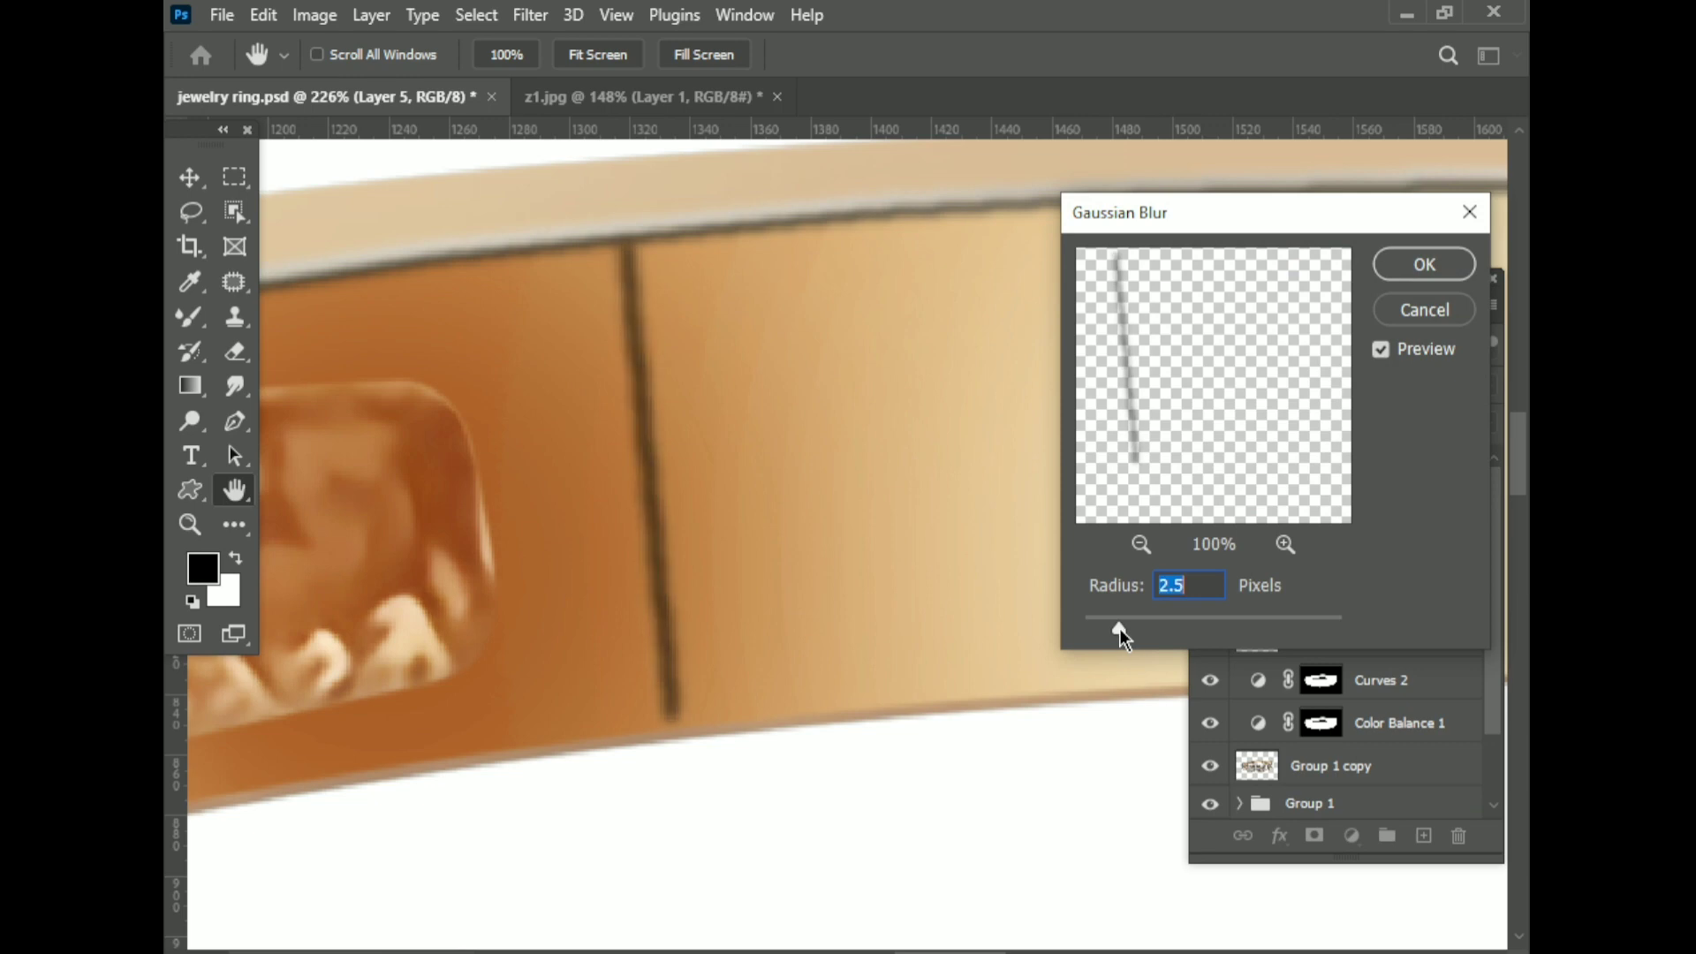
{"action": "left_click", "coordinate": [1424, 264]}
{"action": "key", "text": "ctrl+0"}
{"action": "scroll", "coordinate": [915, 385], "scroll_direction": "up", "scroll_amount": 5}
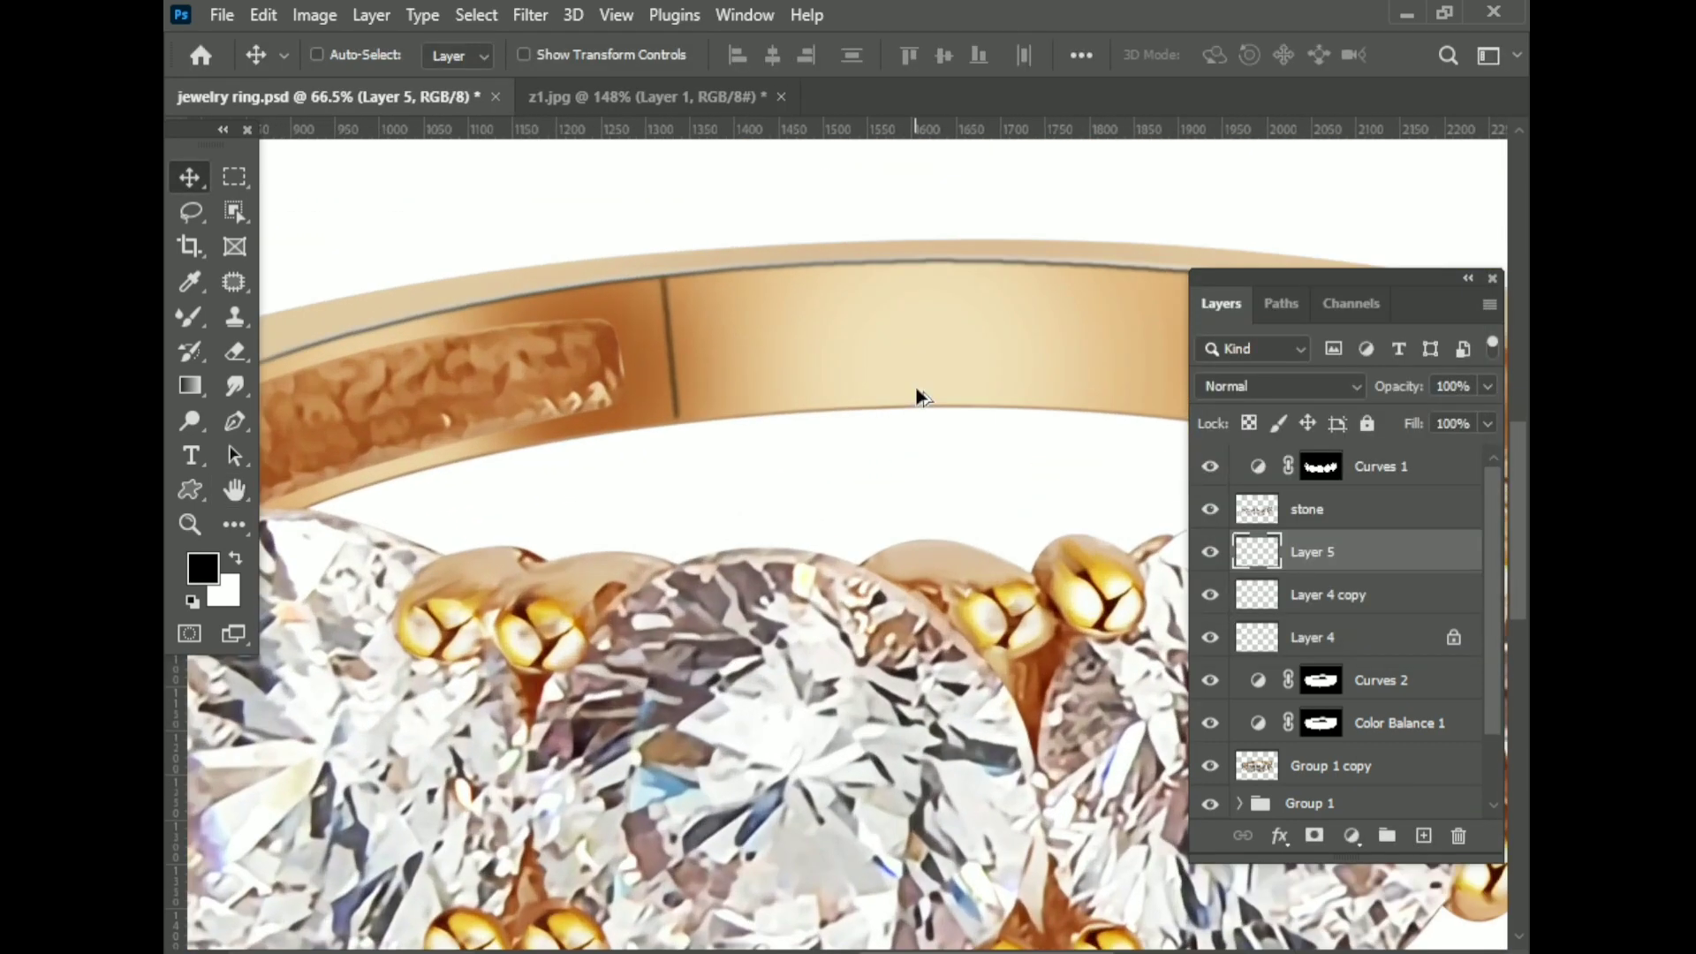
{"action": "left_click", "coordinate": [235, 352]}
{"action": "scroll", "coordinate": [724, 451], "scroll_direction": "up", "scroll_amount": 3}
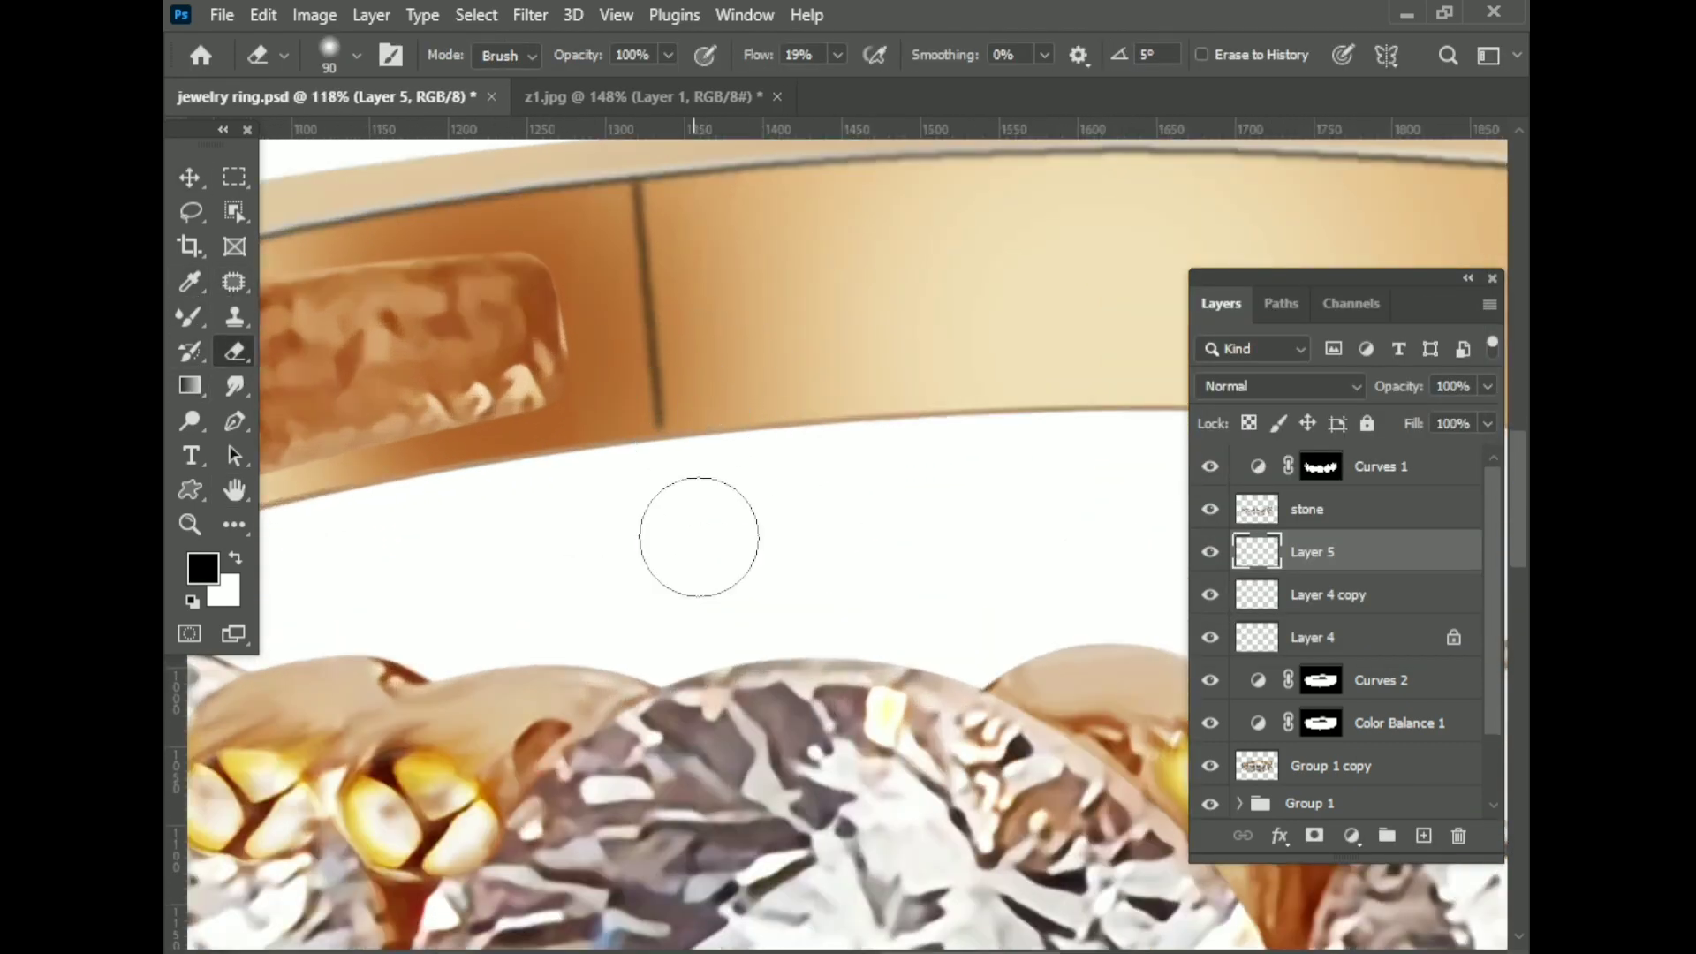
{"action": "scroll", "coordinate": [670, 450], "scroll_direction": "up", "scroll_amount": 3}
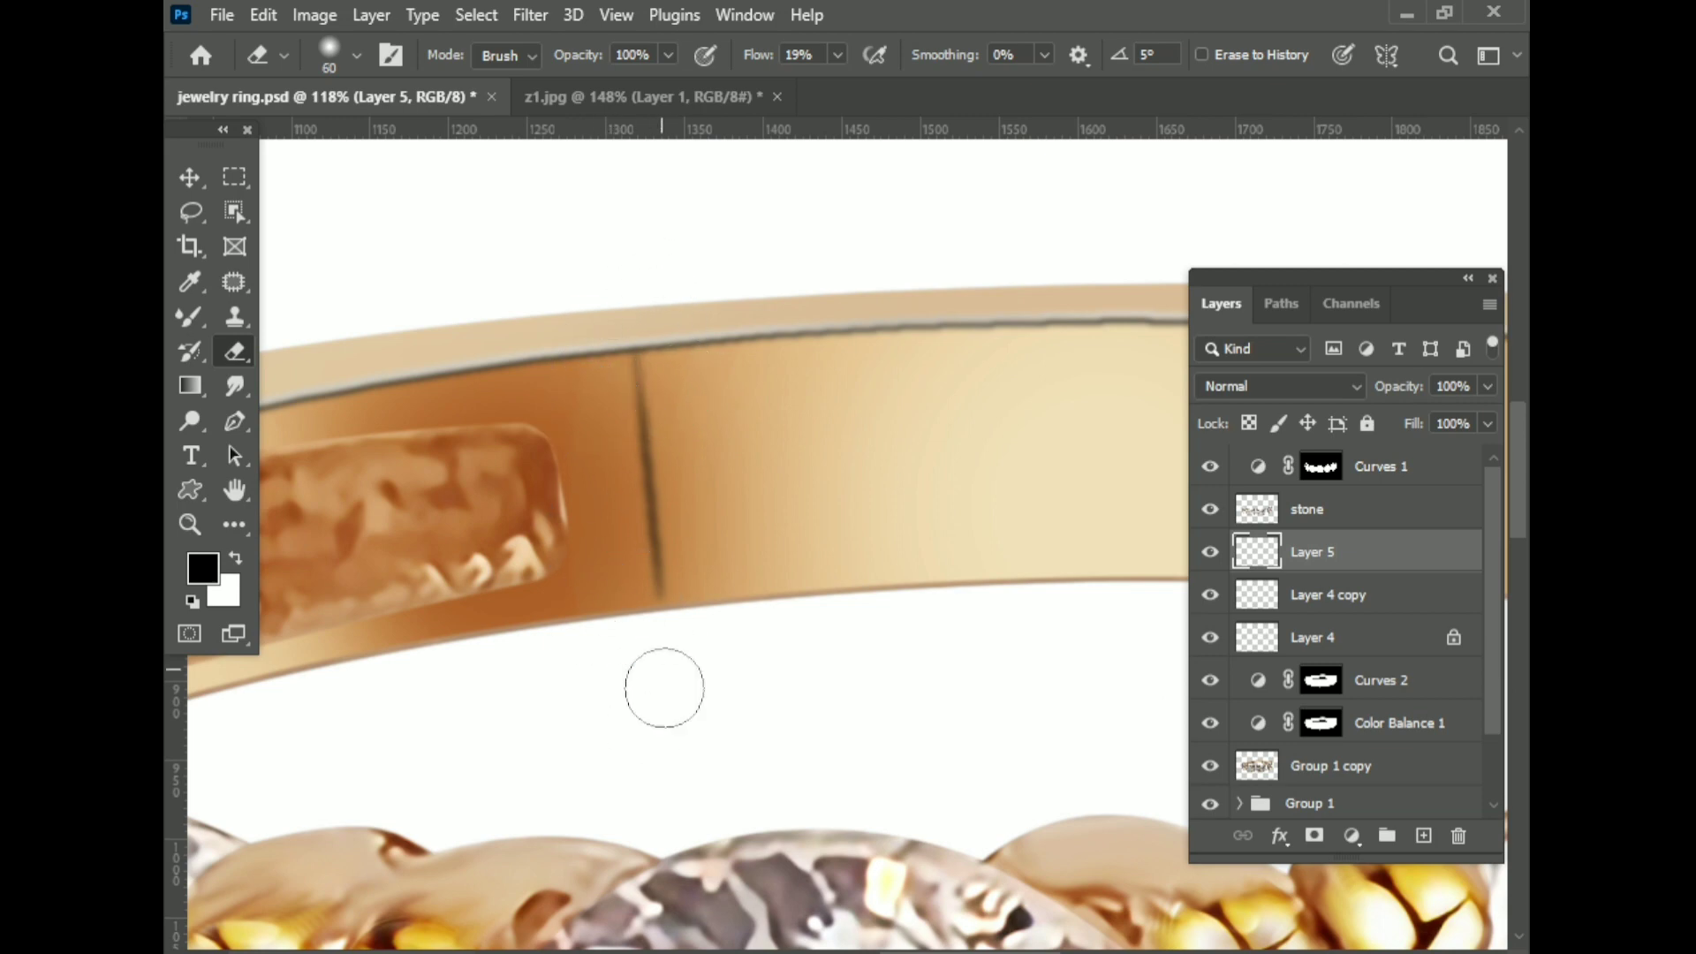
{"action": "left_click_drag", "start_coordinate": [1466, 415], "coordinate": [1456, 415]}
{"action": "scroll", "coordinate": [738, 481], "scroll_direction": "down", "scroll_amount": 3}
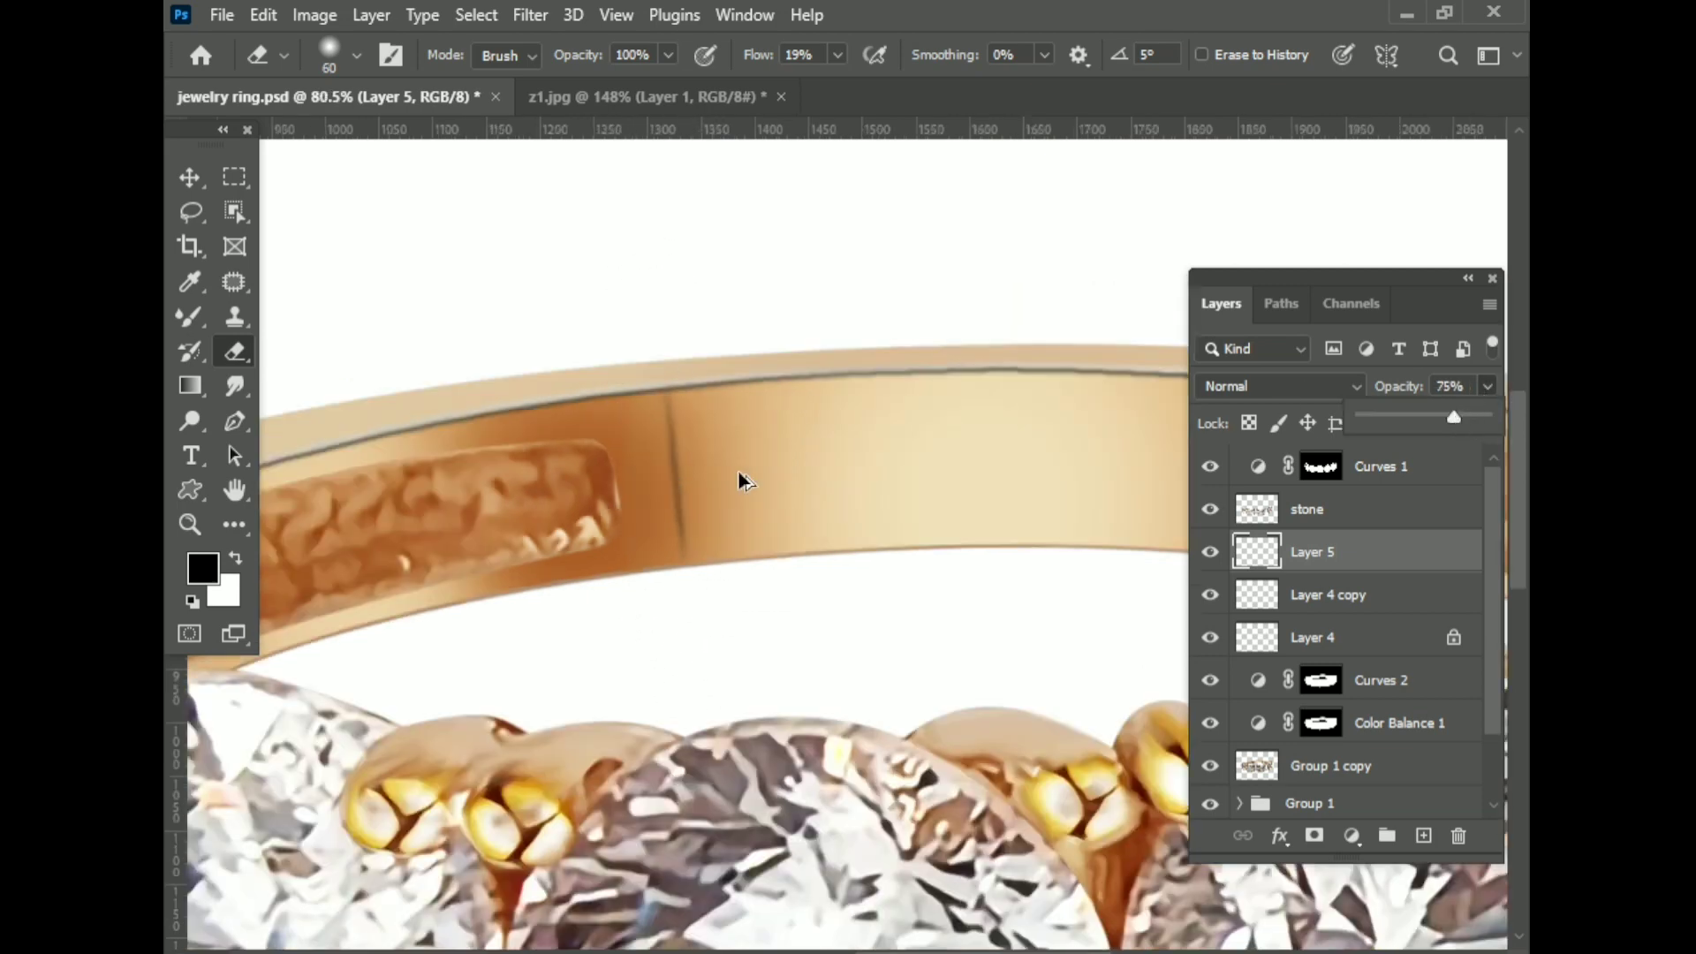
{"action": "scroll", "coordinate": [804, 555], "scroll_direction": "down", "scroll_amount": 3}
{"action": "key", "text": "ctrl+s"}
{"action": "scroll", "coordinate": [804, 555], "scroll_direction": "down", "scroll_amount": 1}
{"action": "scroll", "coordinate": [640, 409], "scroll_direction": "up", "scroll_amount": 3}
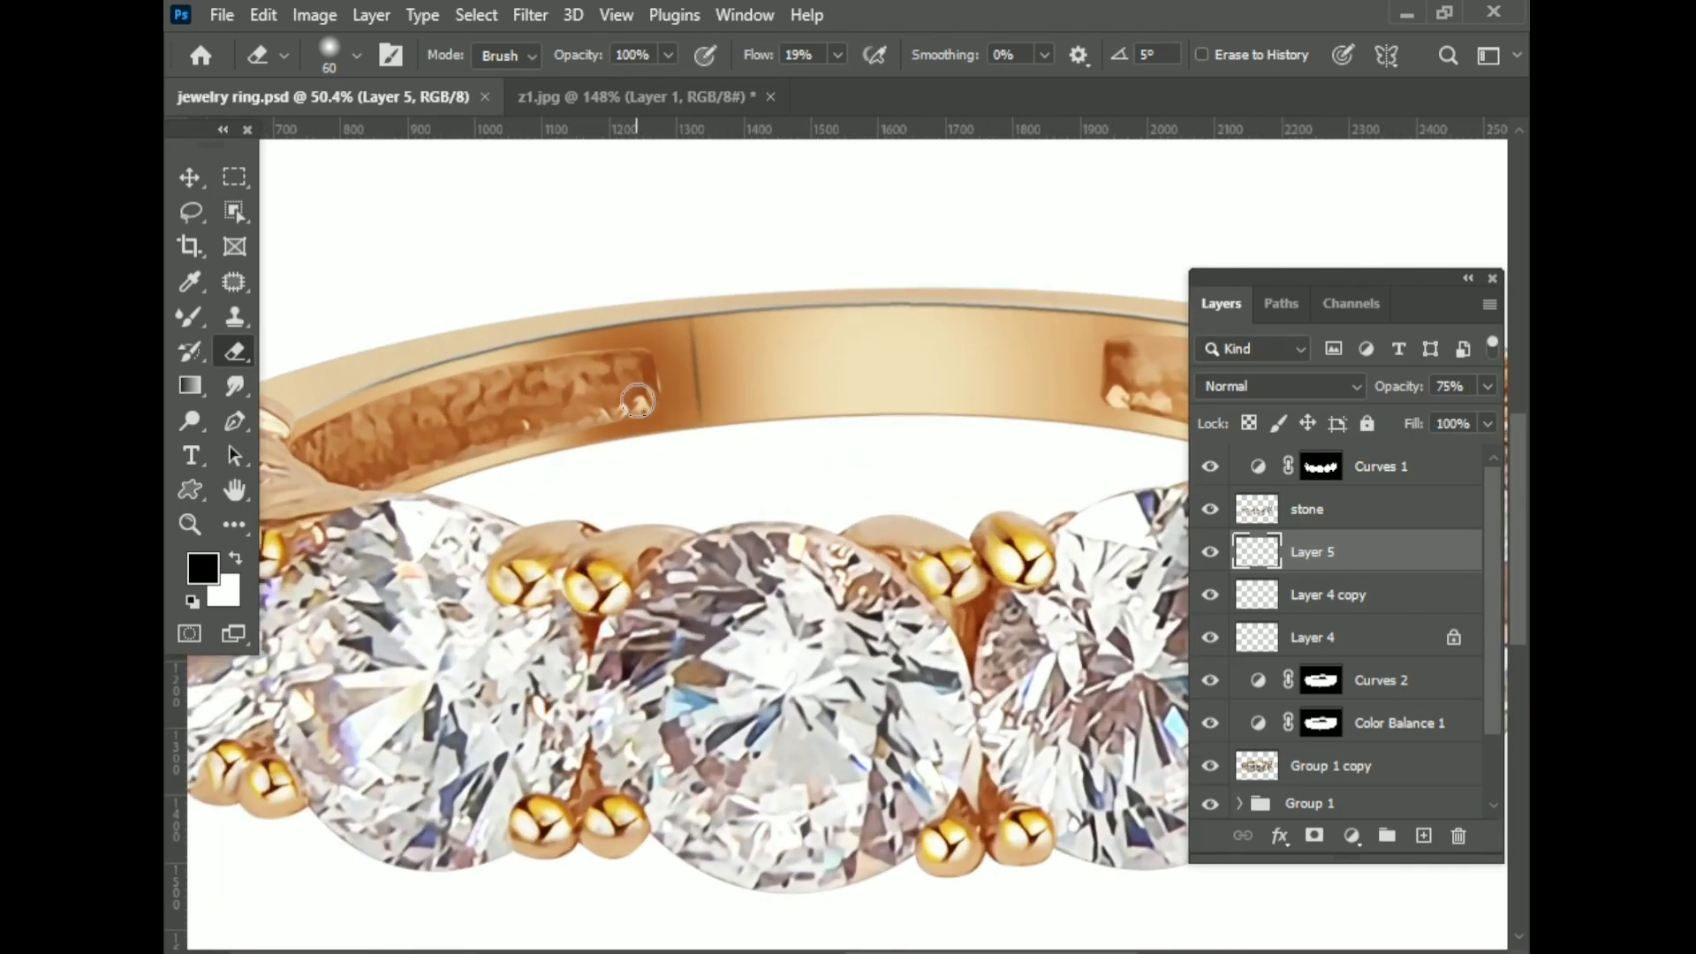
{"action": "scroll", "coordinate": [1078, 400], "scroll_direction": "down", "scroll_amount": 1}
{"action": "scroll", "coordinate": [1080, 398], "scroll_direction": "up", "scroll_amount": 5}
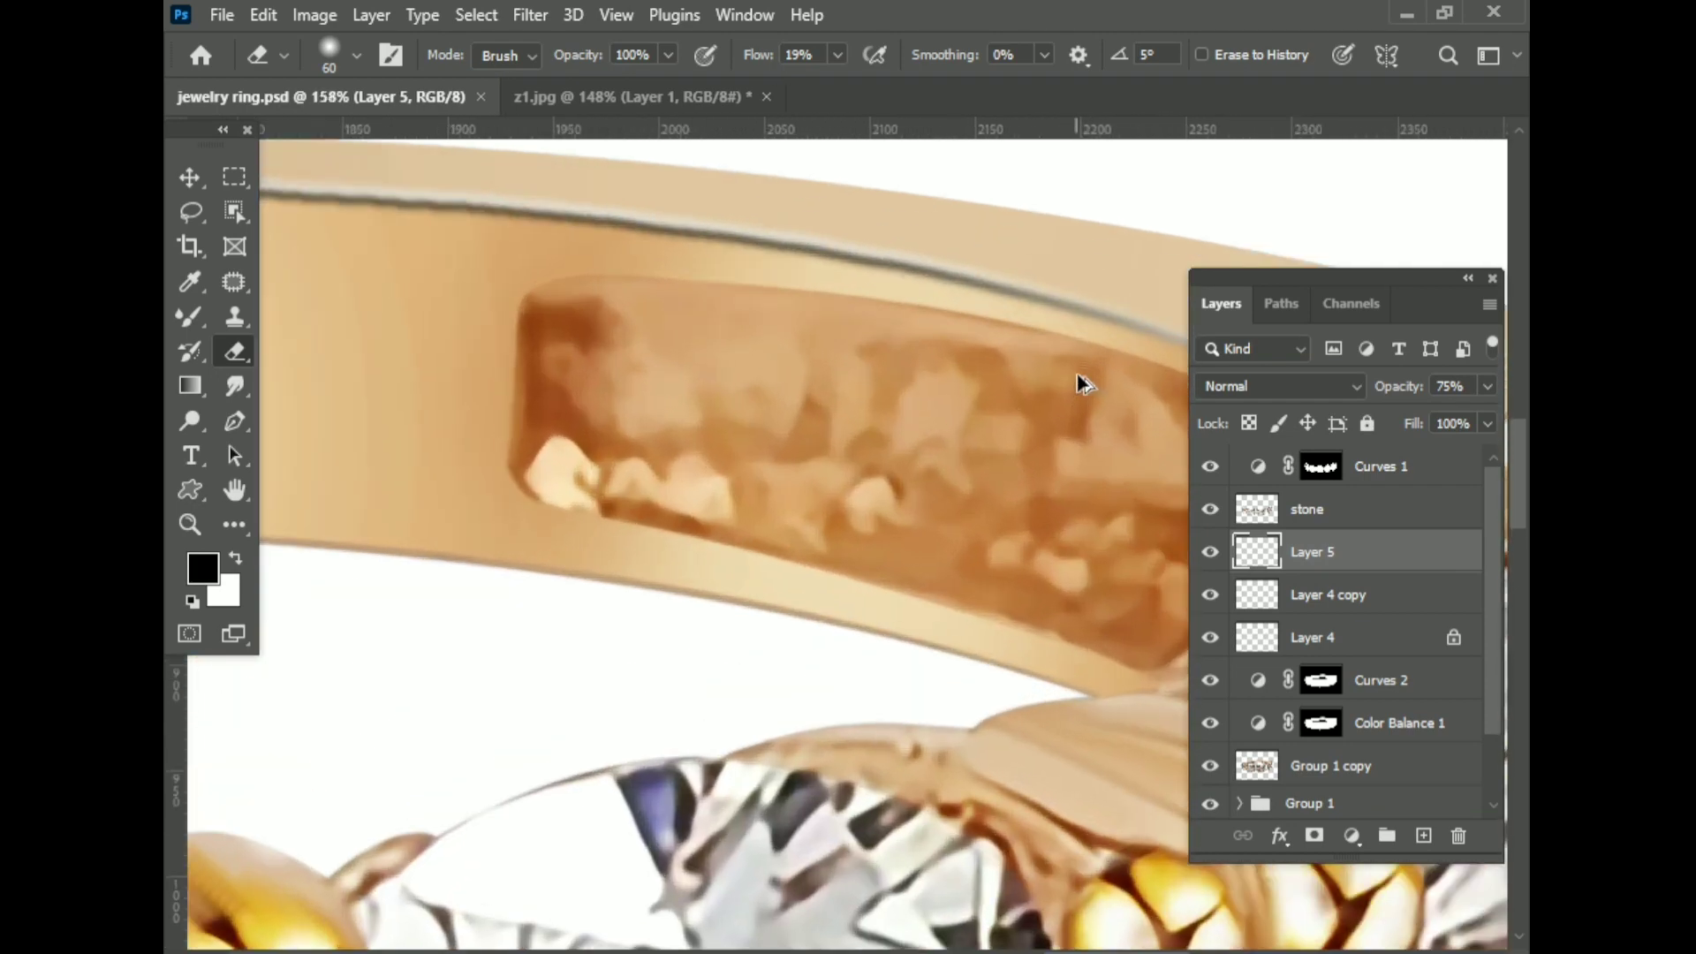
{"action": "scroll", "coordinate": [601, 459], "scroll_direction": "down", "scroll_amount": 5}
{"action": "scroll", "coordinate": [600, 451], "scroll_direction": "down", "scroll_amount": 1}
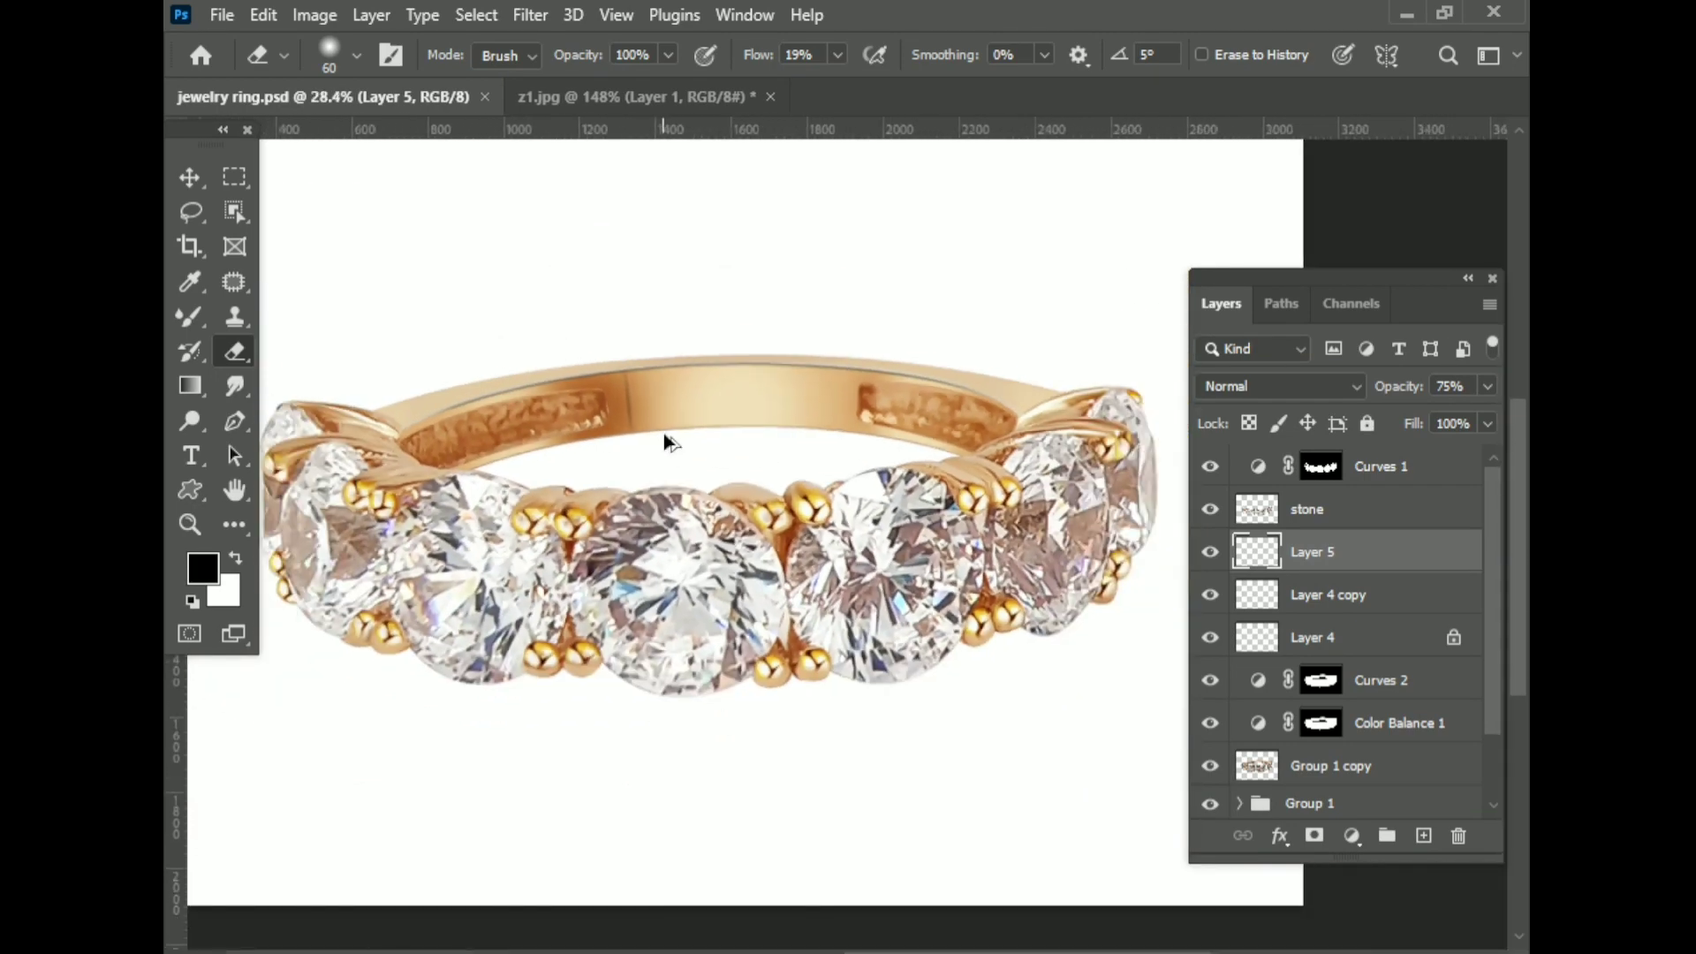
{"action": "scroll", "coordinate": [664, 433], "scroll_direction": "down", "scroll_amount": 1}
{"action": "scroll", "coordinate": [666, 433], "scroll_direction": "up", "scroll_amount": 2}
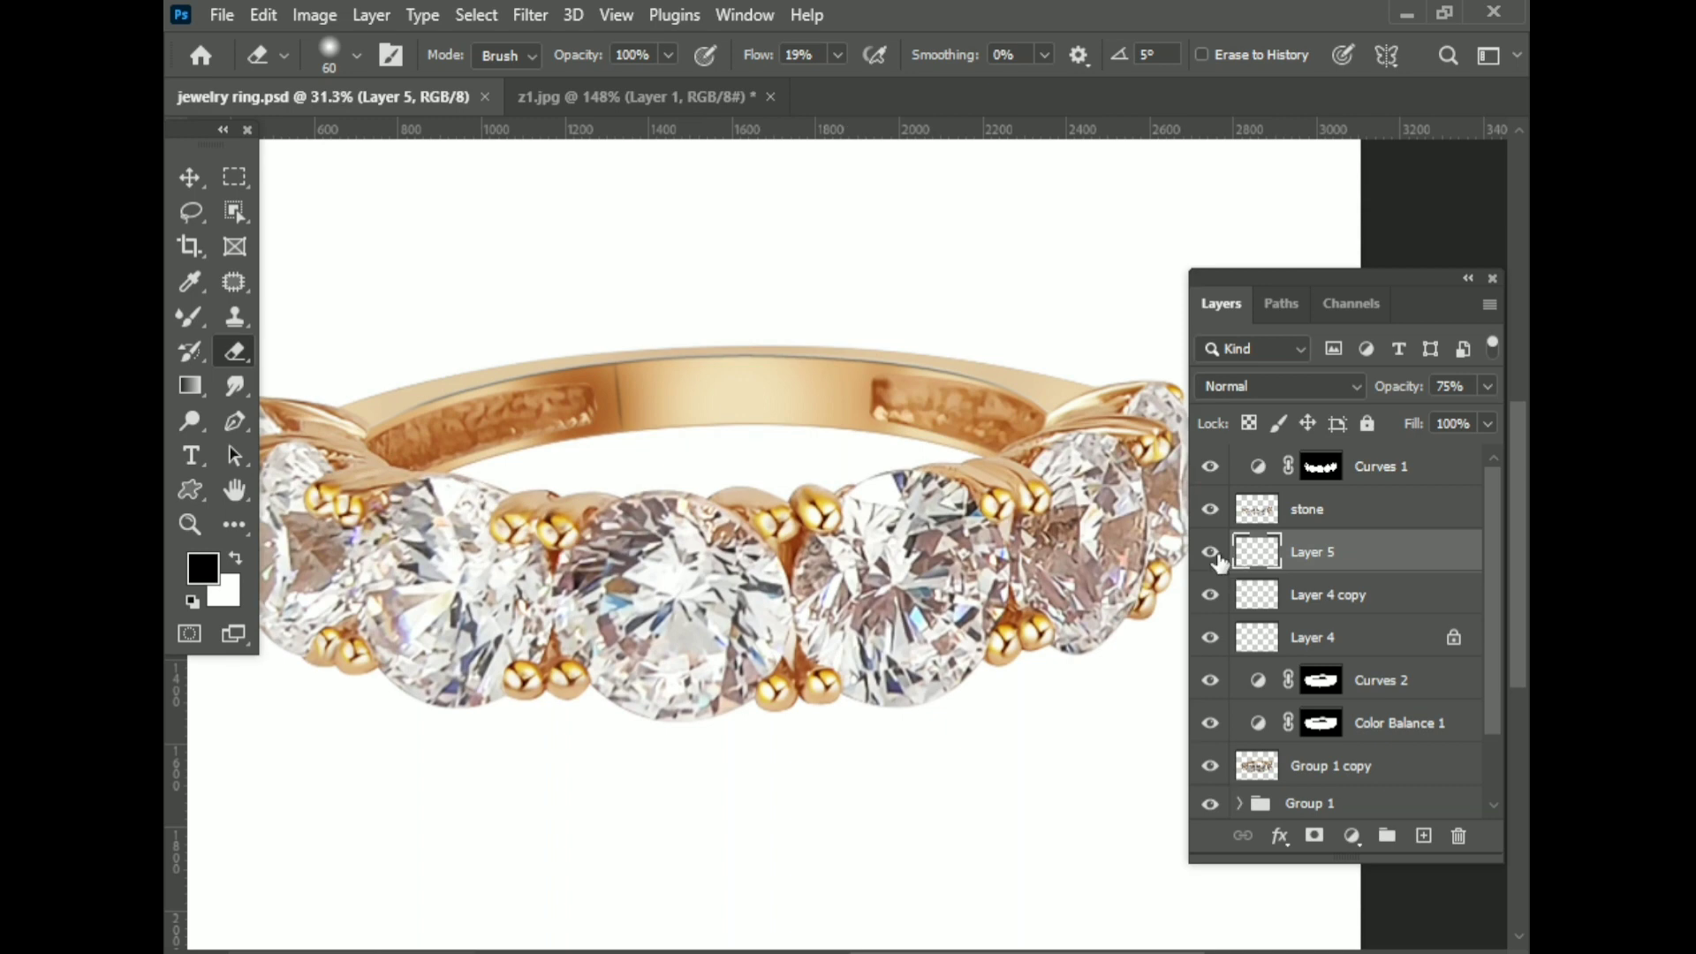
{"action": "left_click", "coordinate": [1259, 557], "text": "ctrl"}
{"action": "left_click", "coordinate": [840, 387]}
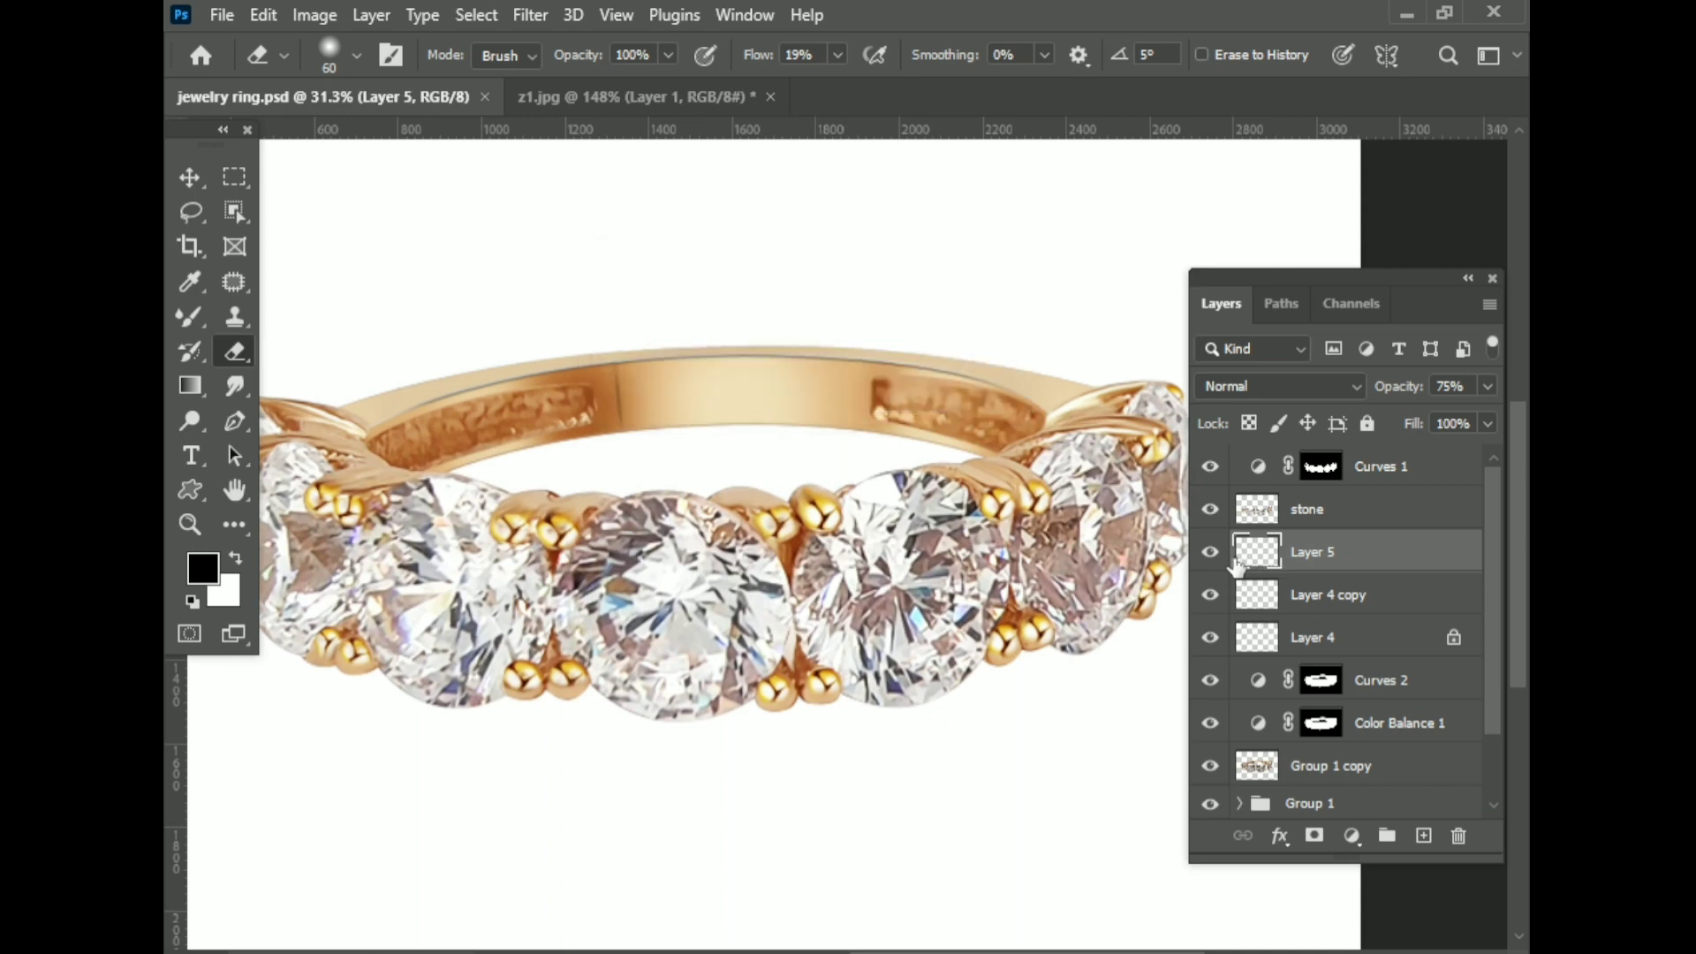
{"action": "left_click", "coordinate": [1329, 600]}
{"action": "scroll", "coordinate": [1226, 670], "scroll_direction": "down", "scroll_amount": 2}
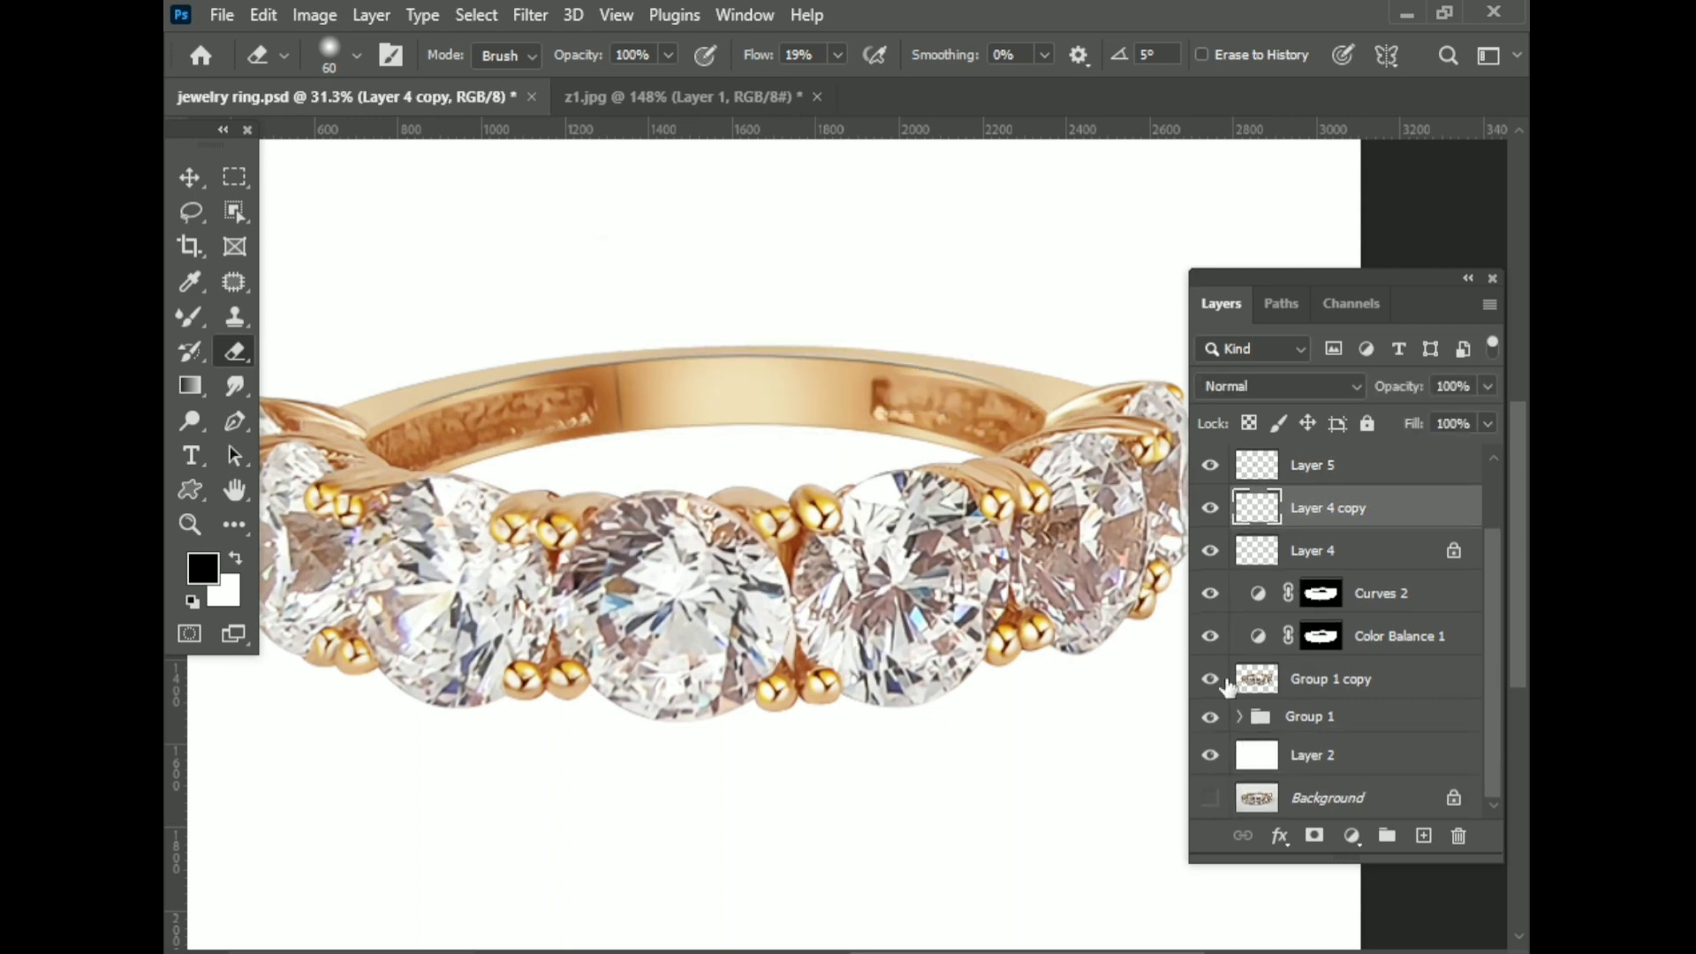
{"action": "left_click", "coordinate": [1247, 681]}
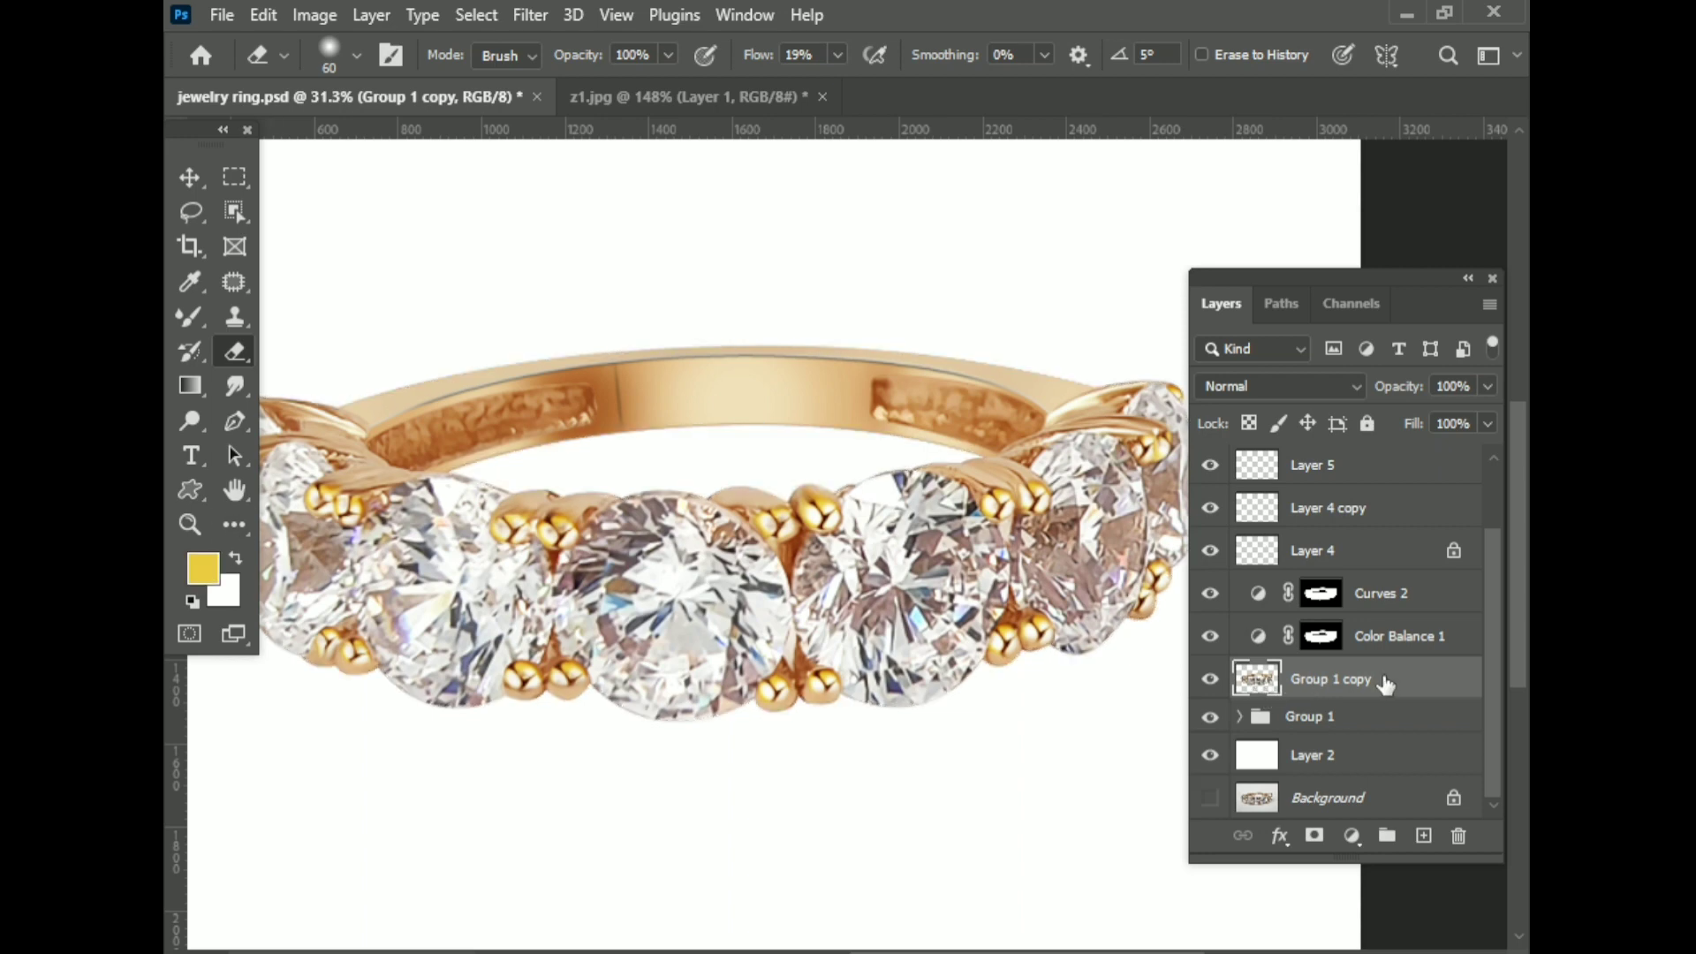
{"action": "scroll", "coordinate": [707, 495], "scroll_direction": "down", "scroll_amount": 5}
{"action": "key", "text": "v"}
{"action": "scroll", "coordinate": [644, 454], "scroll_direction": "up", "scroll_amount": 2}
{"action": "scroll", "coordinate": [795, 486], "scroll_direction": "up", "scroll_amount": 2}
{"action": "scroll", "coordinate": [882, 517], "scroll_direction": "up", "scroll_amount": 2}
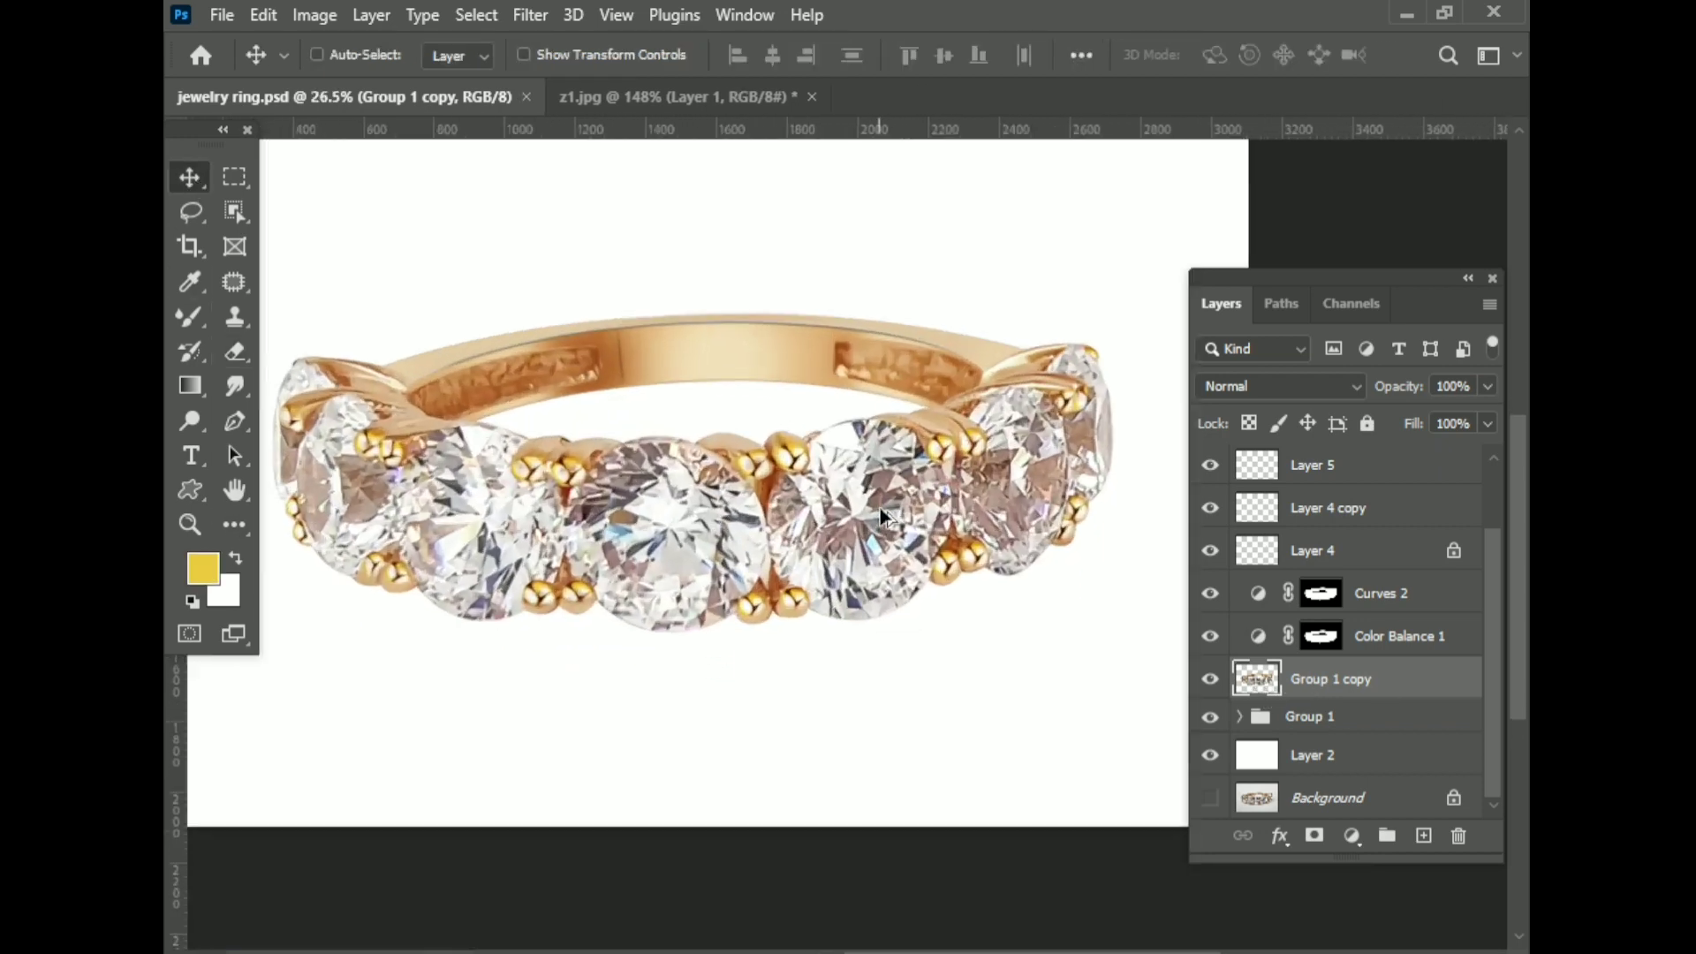
{"action": "scroll", "coordinate": [882, 517], "scroll_direction": "down", "scroll_amount": 1}
{"action": "left_click", "coordinate": [1259, 798]}
{"action": "scroll", "coordinate": [1255, 619], "scroll_direction": "up", "scroll_amount": 2}
- Hide the upper layers and duplicate the Blue channel
{"action": "left_click_drag", "start_coordinate": [1211, 465], "coordinate": [1211, 757]}
{"action": "left_click", "coordinate": [1352, 303]}
{"action": "left_click", "coordinate": [1288, 460]}
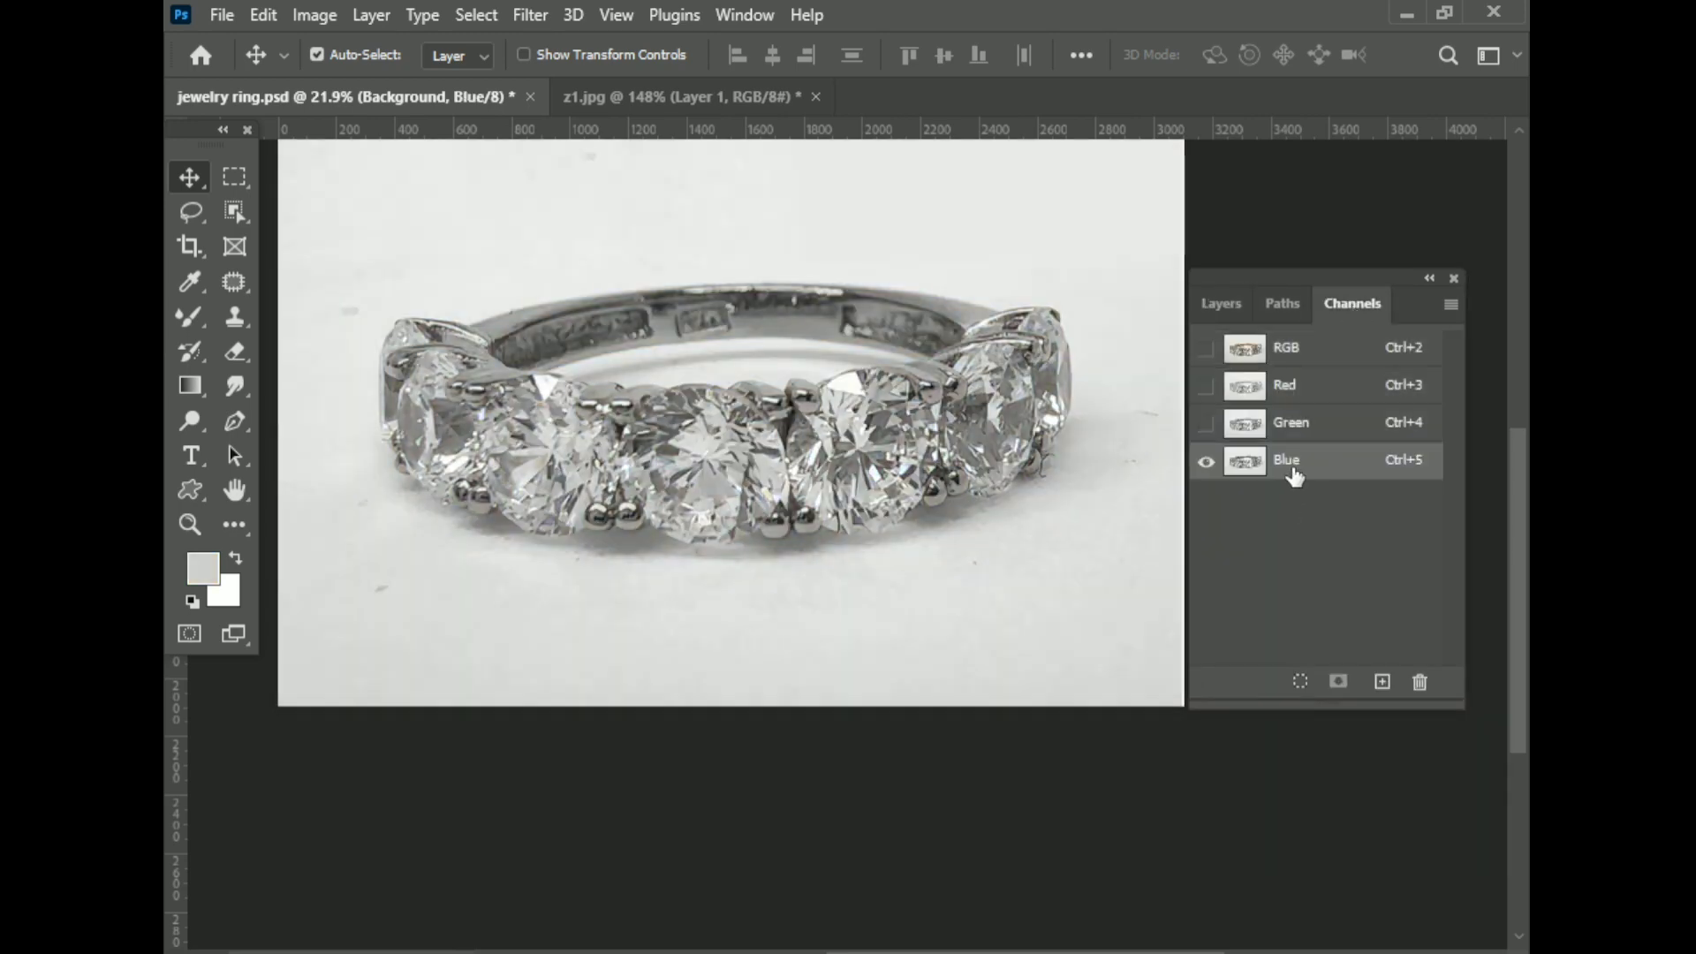
{"action": "left_click_drag", "start_coordinate": [1295, 477], "coordinate": [1383, 681]}
- Boost the Blue copy channel with Levels at 34, 0.61 and 186
{"action": "key", "text": "ctrl+l"}
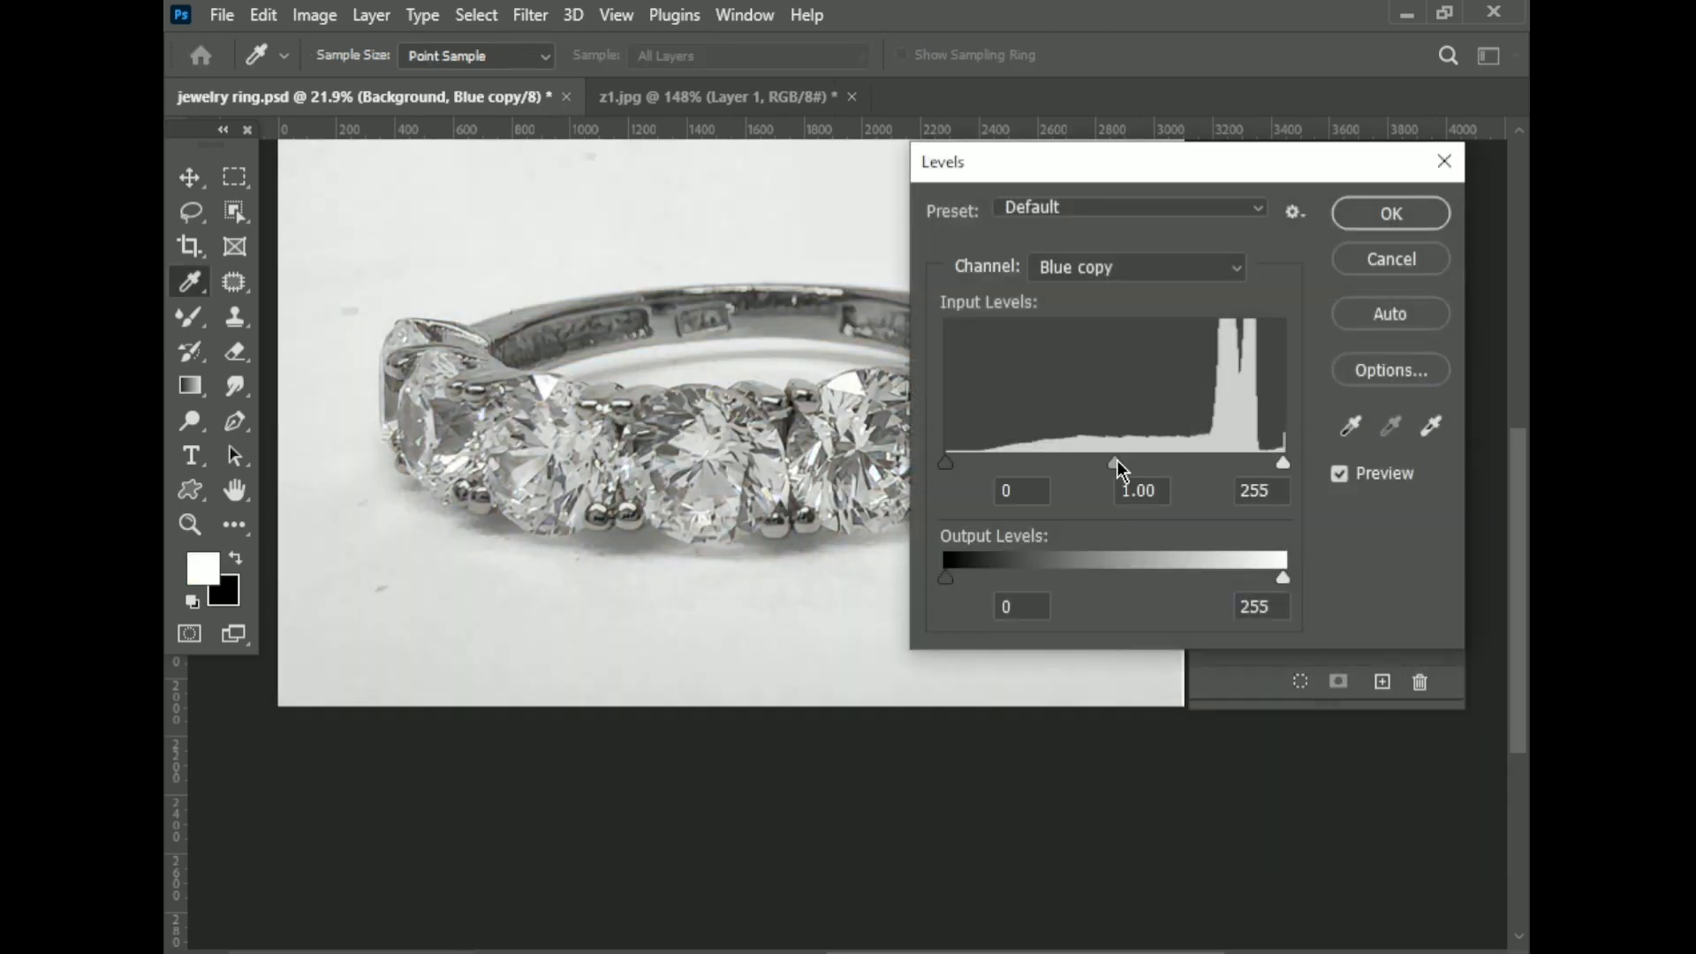
{"action": "left_click_drag", "start_coordinate": [1116, 461], "coordinate": [1168, 461]}
{"action": "left_click_drag", "start_coordinate": [945, 461], "coordinate": [991, 462]}
{"action": "mouse_move", "coordinate": [1284, 461]}
{"action": "left_mouse_down"}
{"action": "mouse_move", "coordinate": [1193, 464]}
{"action": "mouse_move", "coordinate": [1223, 461]}
{"action": "left_mouse_up"}
{"action": "key", "text": "Return"}
- Copy the Blue copy selection into Layer 6 and place it below Group 1 copy
{"action": "left_click", "coordinate": [1247, 504], "text": "ctrl"}
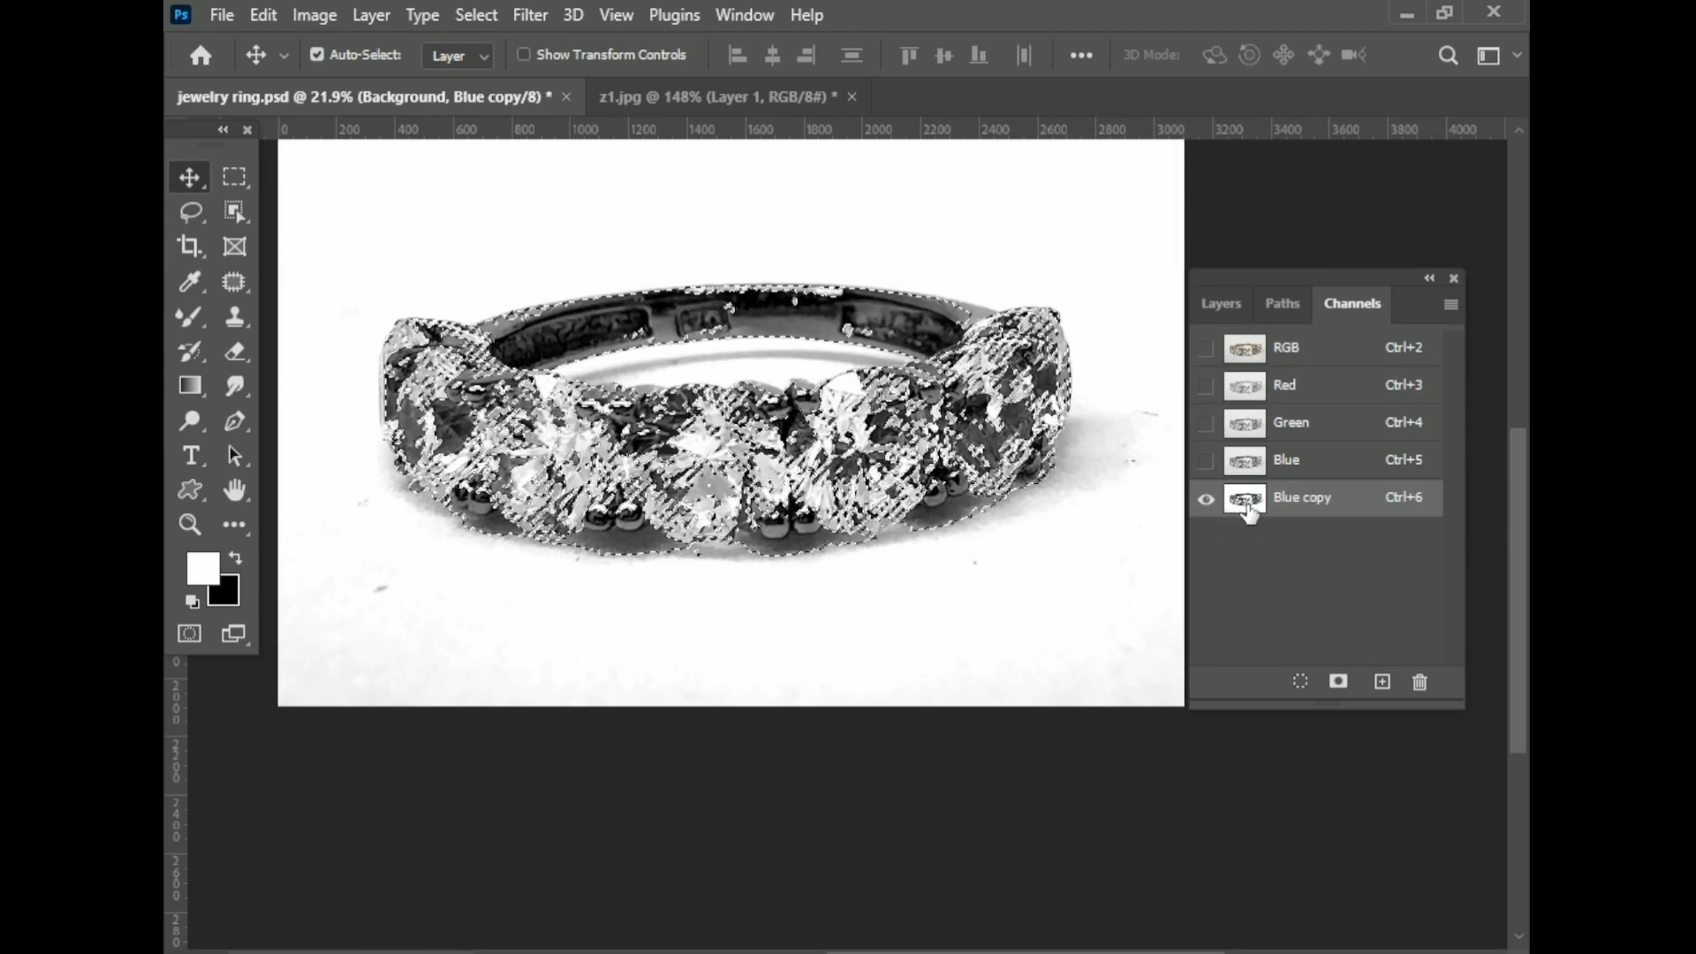
{"action": "key", "text": "ctrl+2"}
{"action": "left_click", "coordinate": [1221, 303]}
{"action": "key", "text": "ctrl+j"}
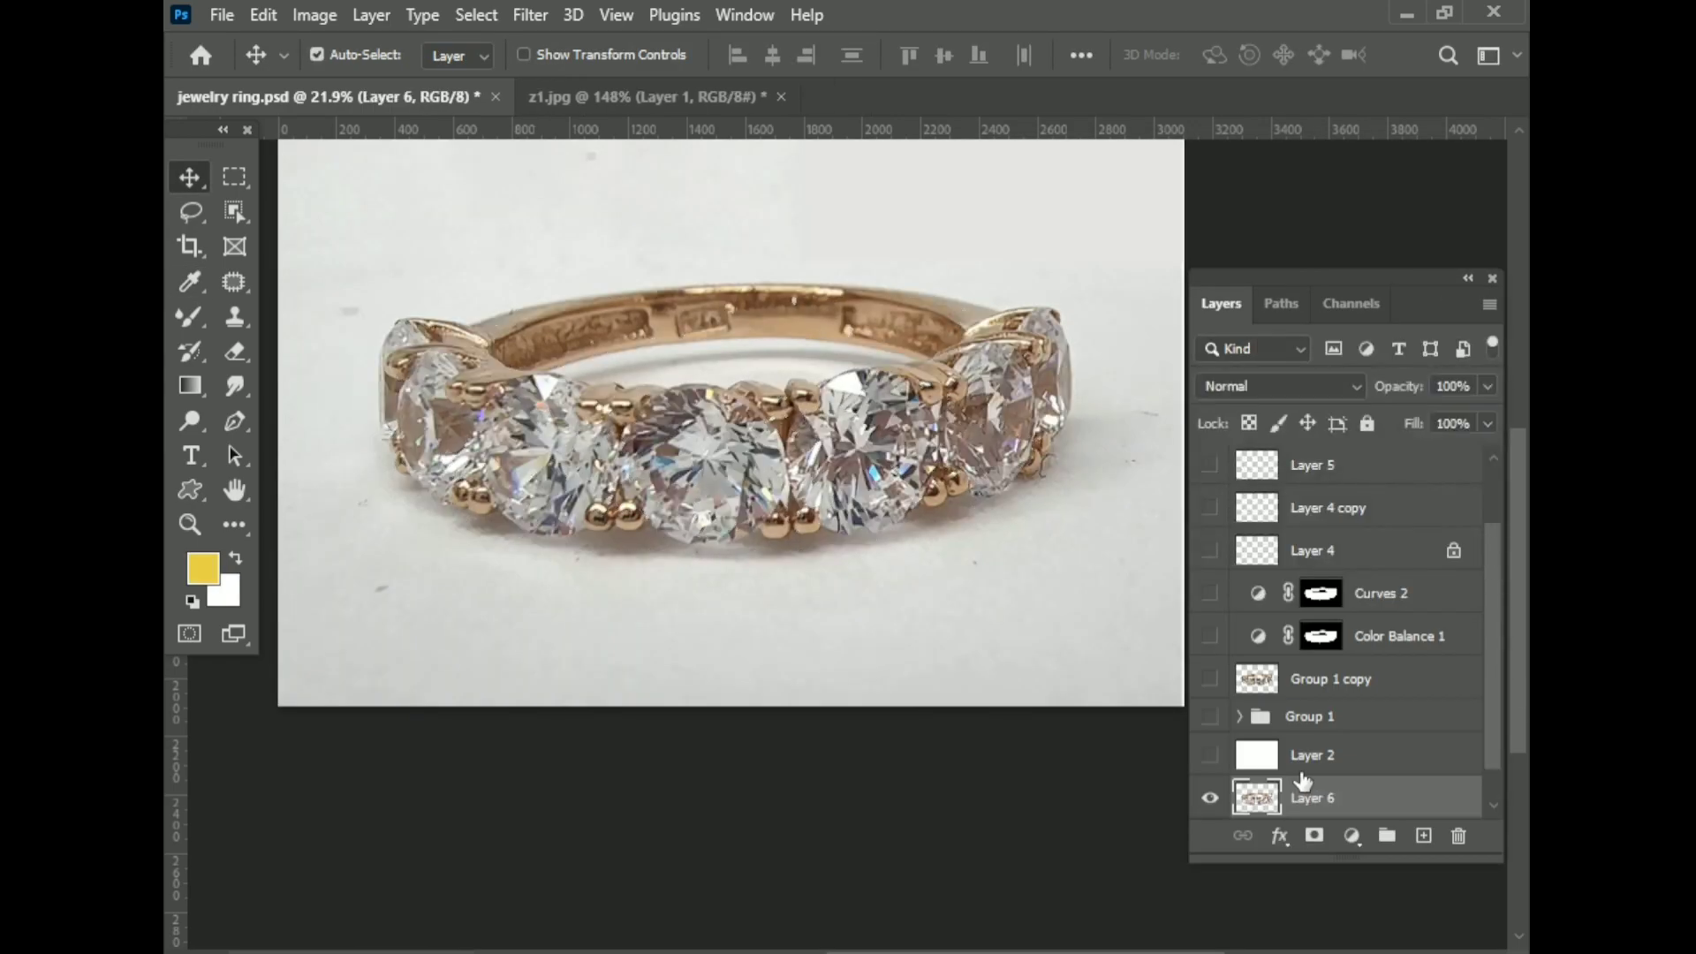
{"action": "left_click_drag", "start_coordinate": [1326, 798], "coordinate": [1212, 717]}
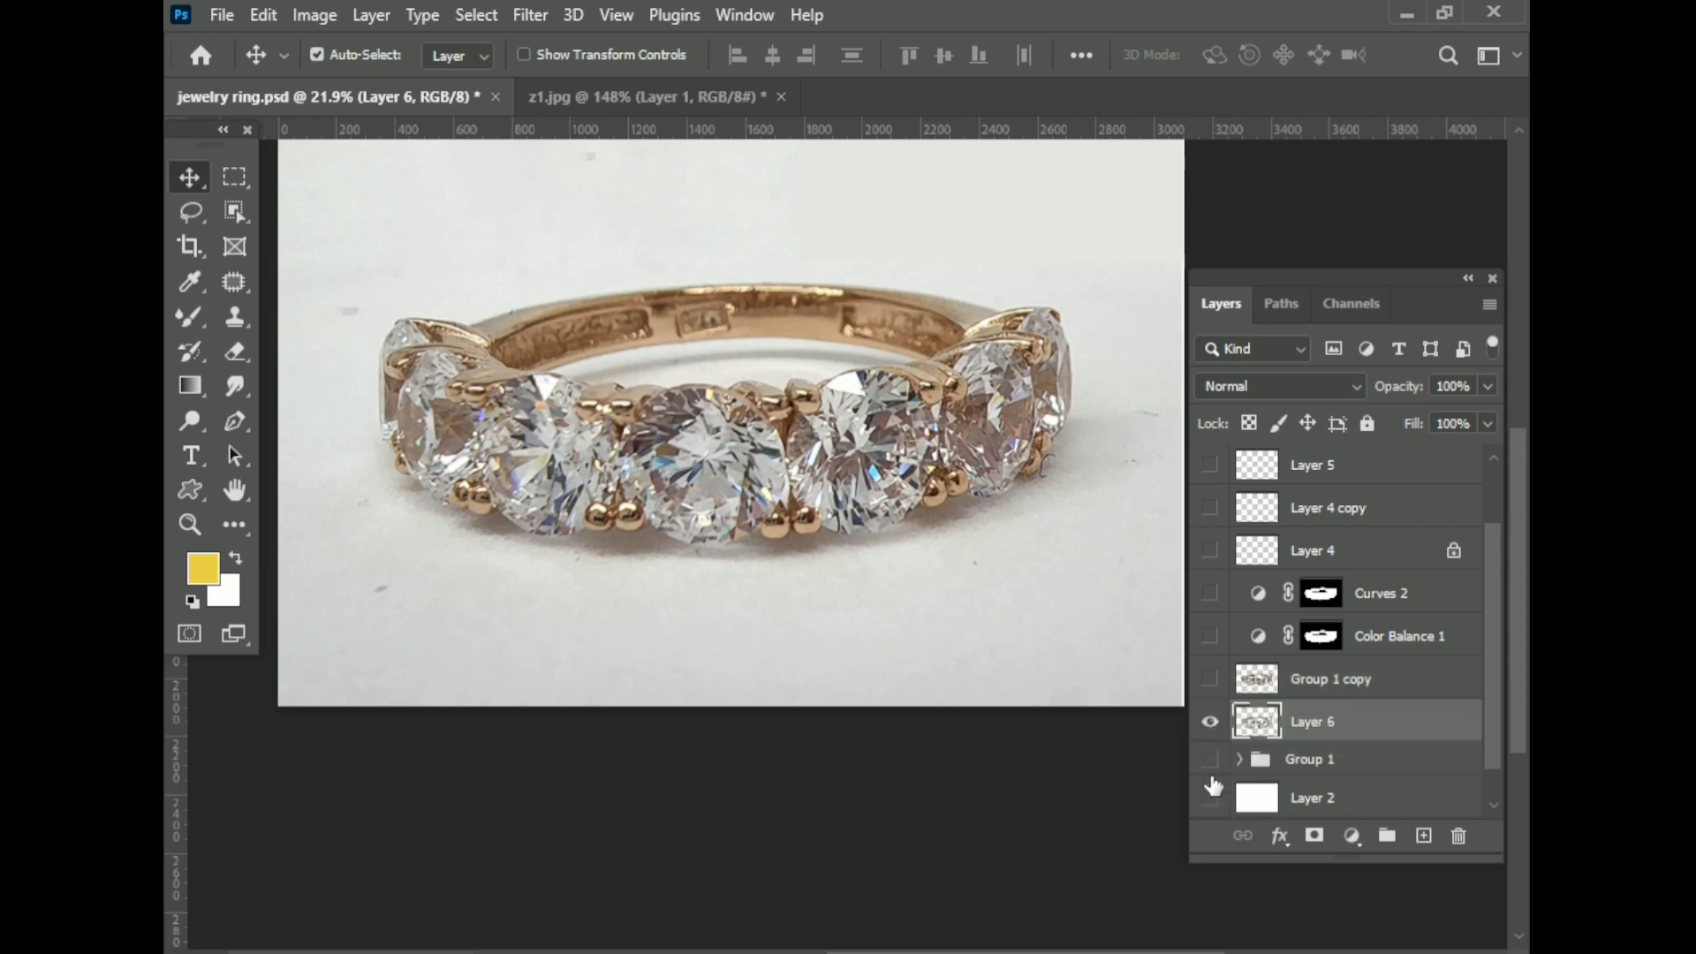
- Re-show Layer 2, Group 1 copy, Curves 2, Layer 4, the stone layer and Curves 1
{"action": "left_click", "coordinate": [1211, 791]}
{"action": "left_click", "coordinate": [1210, 680]}
{"action": "left_click", "coordinate": [1211, 593]}
{"action": "left_click", "coordinate": [1211, 551]}
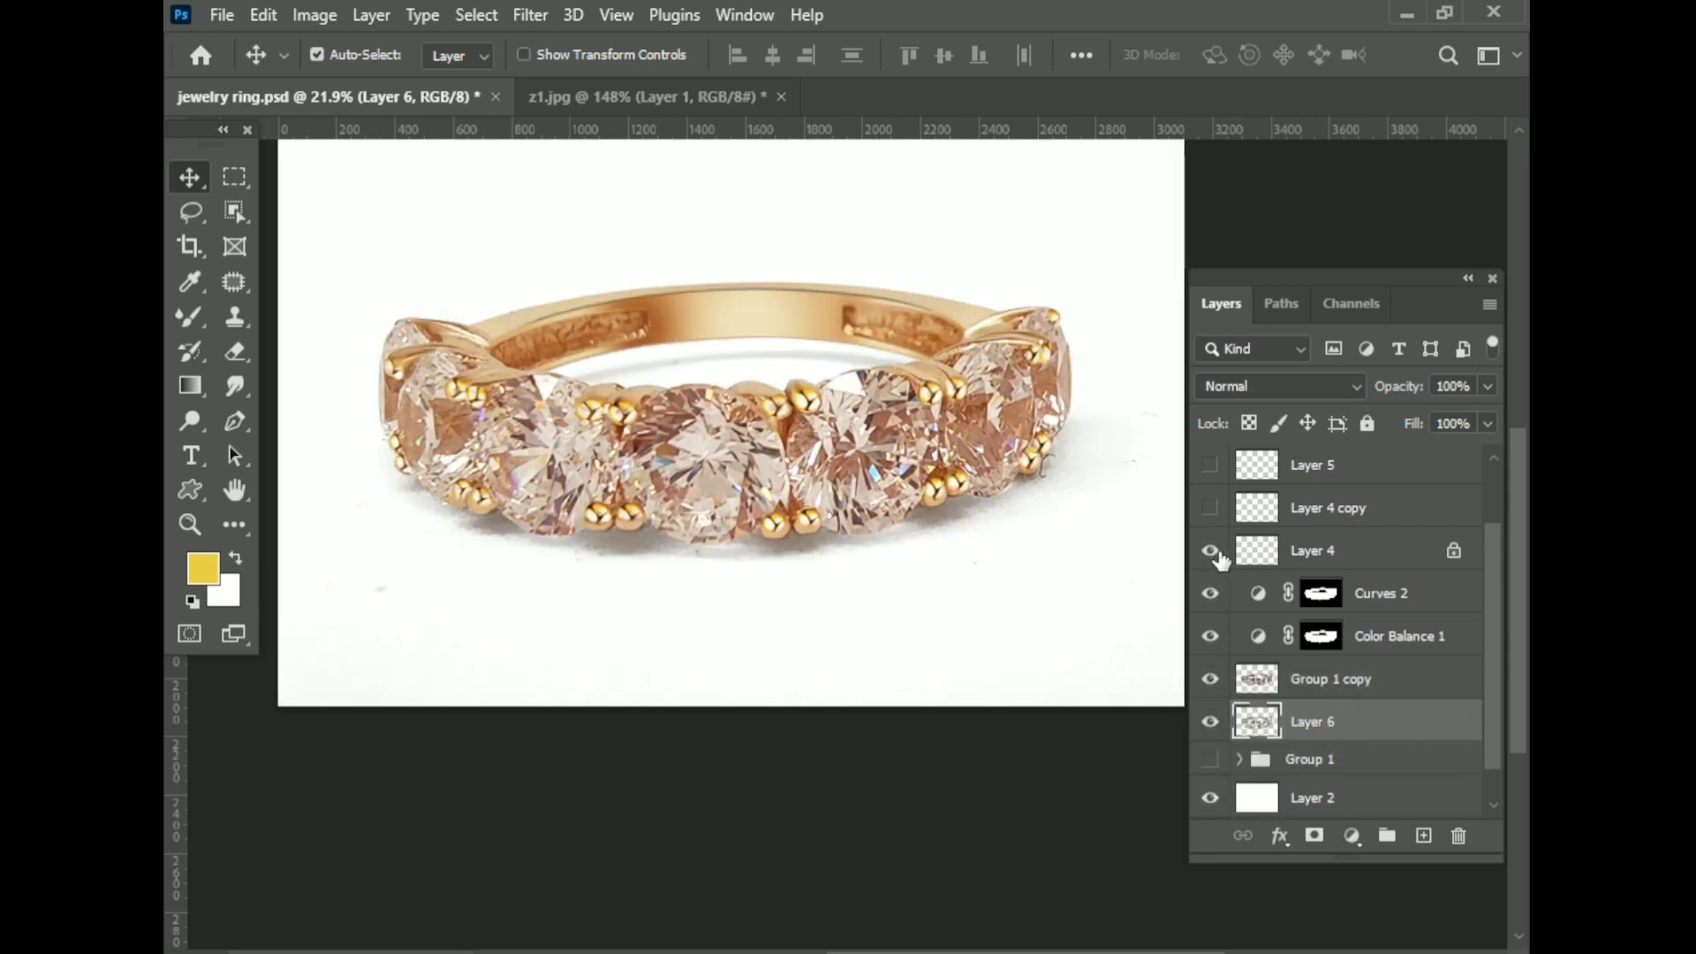
{"action": "scroll", "coordinate": [1219, 574], "scroll_direction": "up", "scroll_amount": 2}
{"action": "left_click", "coordinate": [1210, 510]}
{"action": "left_click", "coordinate": [1210, 466]}
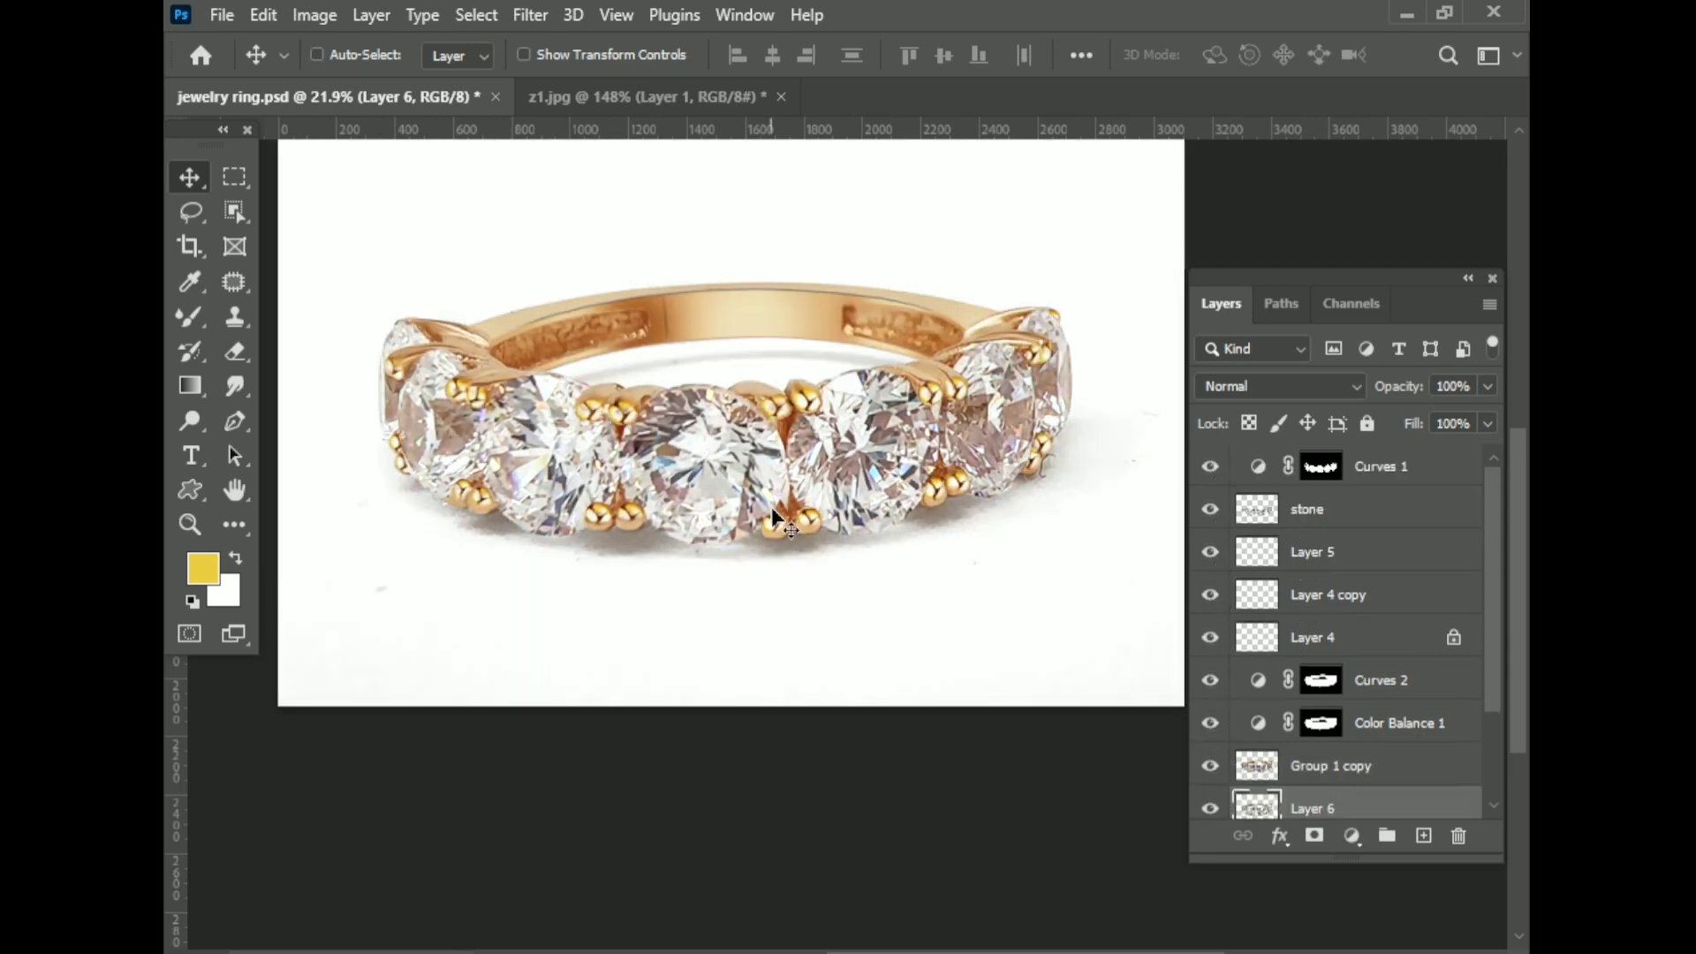
{"action": "key", "text": "ctrl+minus"}
- Save the document and select the Layer 6 shadow layer
{"action": "key", "text": "ctrl+s"}
{"action": "scroll", "coordinate": [834, 561], "scroll_direction": "up", "scroll_amount": 2}
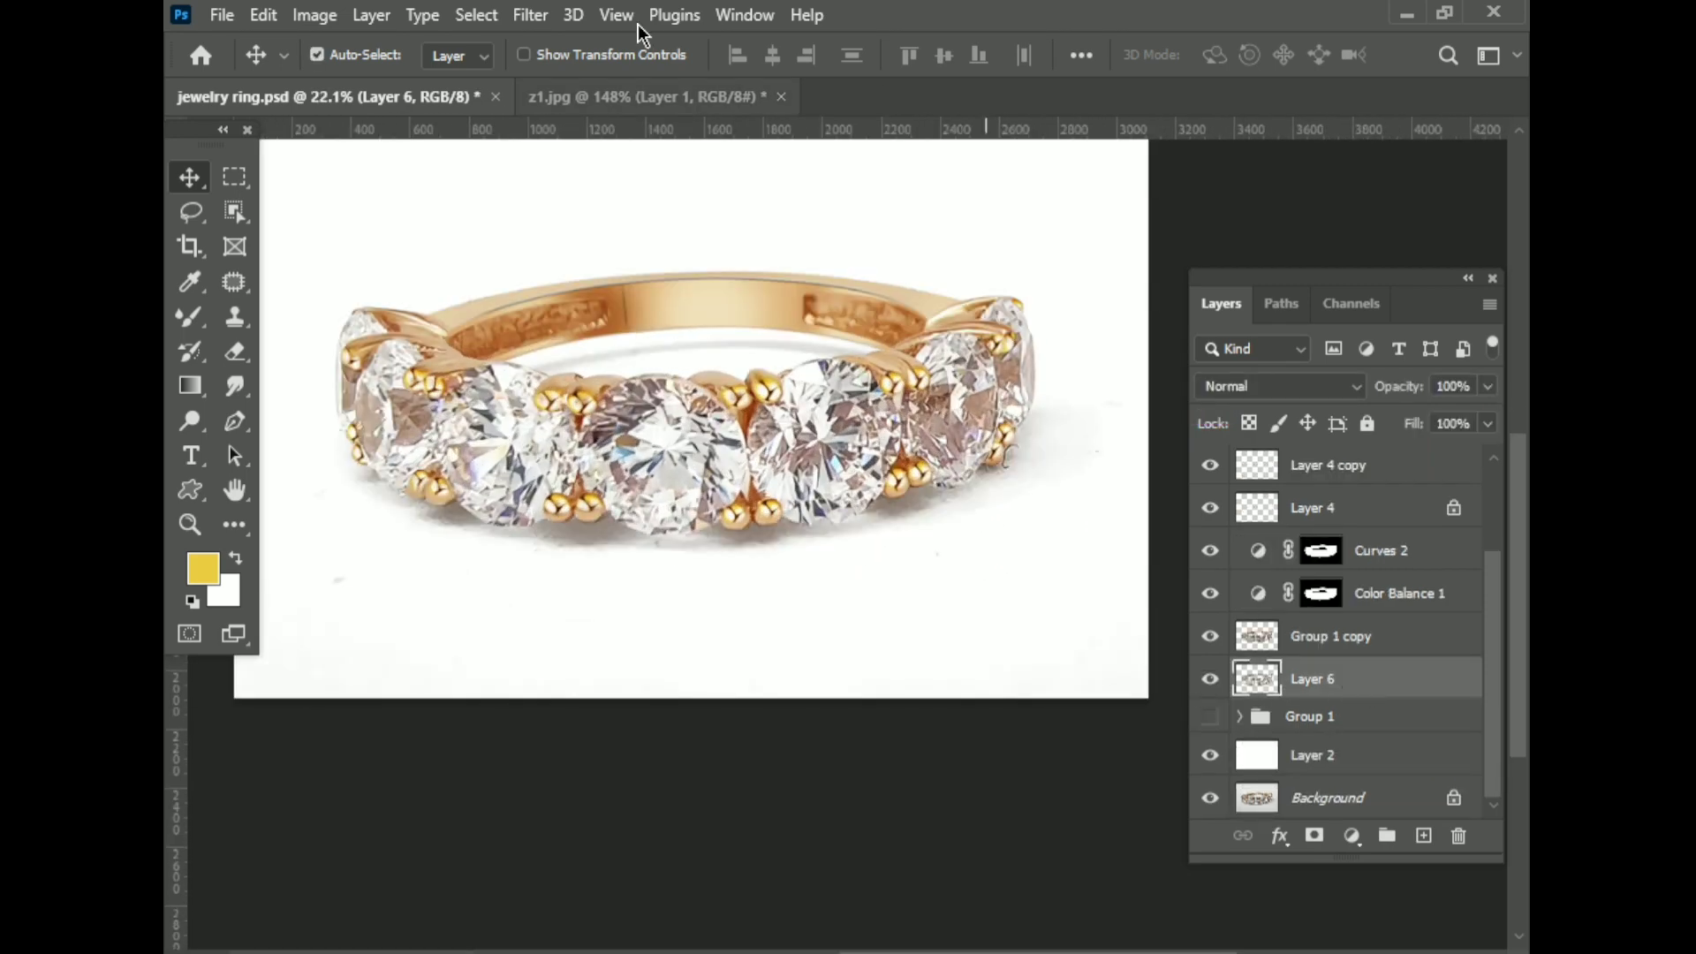
{"action": "left_click", "coordinate": [530, 15]}
{"action": "left_click", "coordinate": [919, 499]}
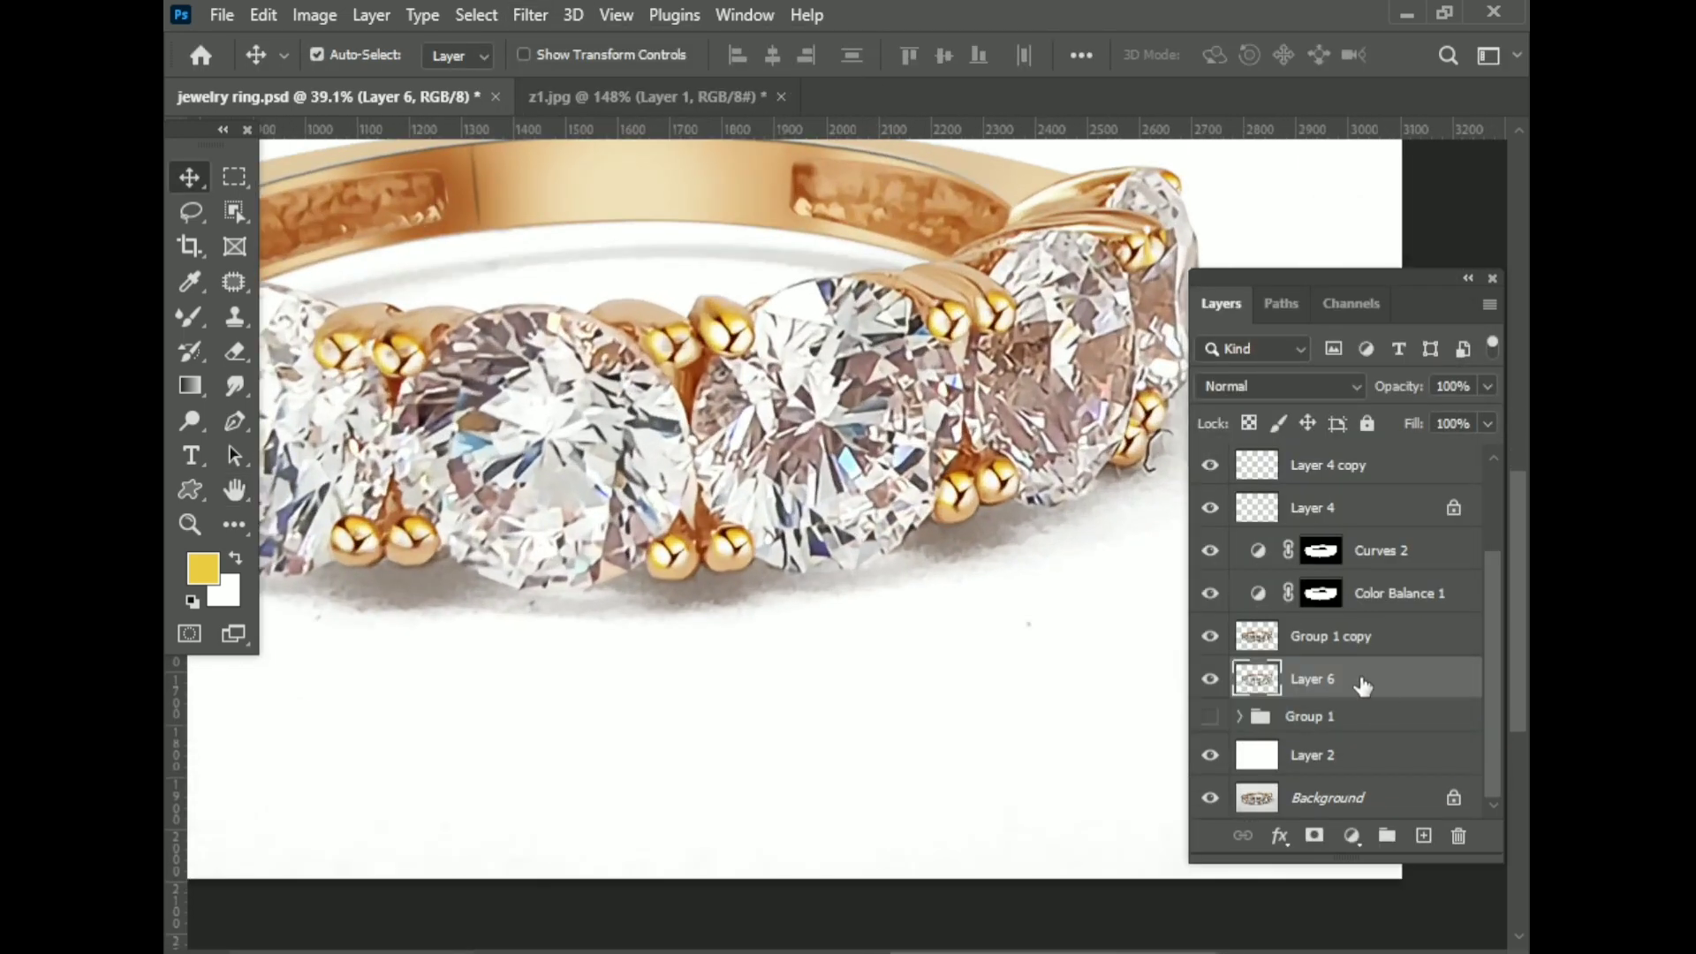
{"action": "left_click", "coordinate": [1309, 690]}
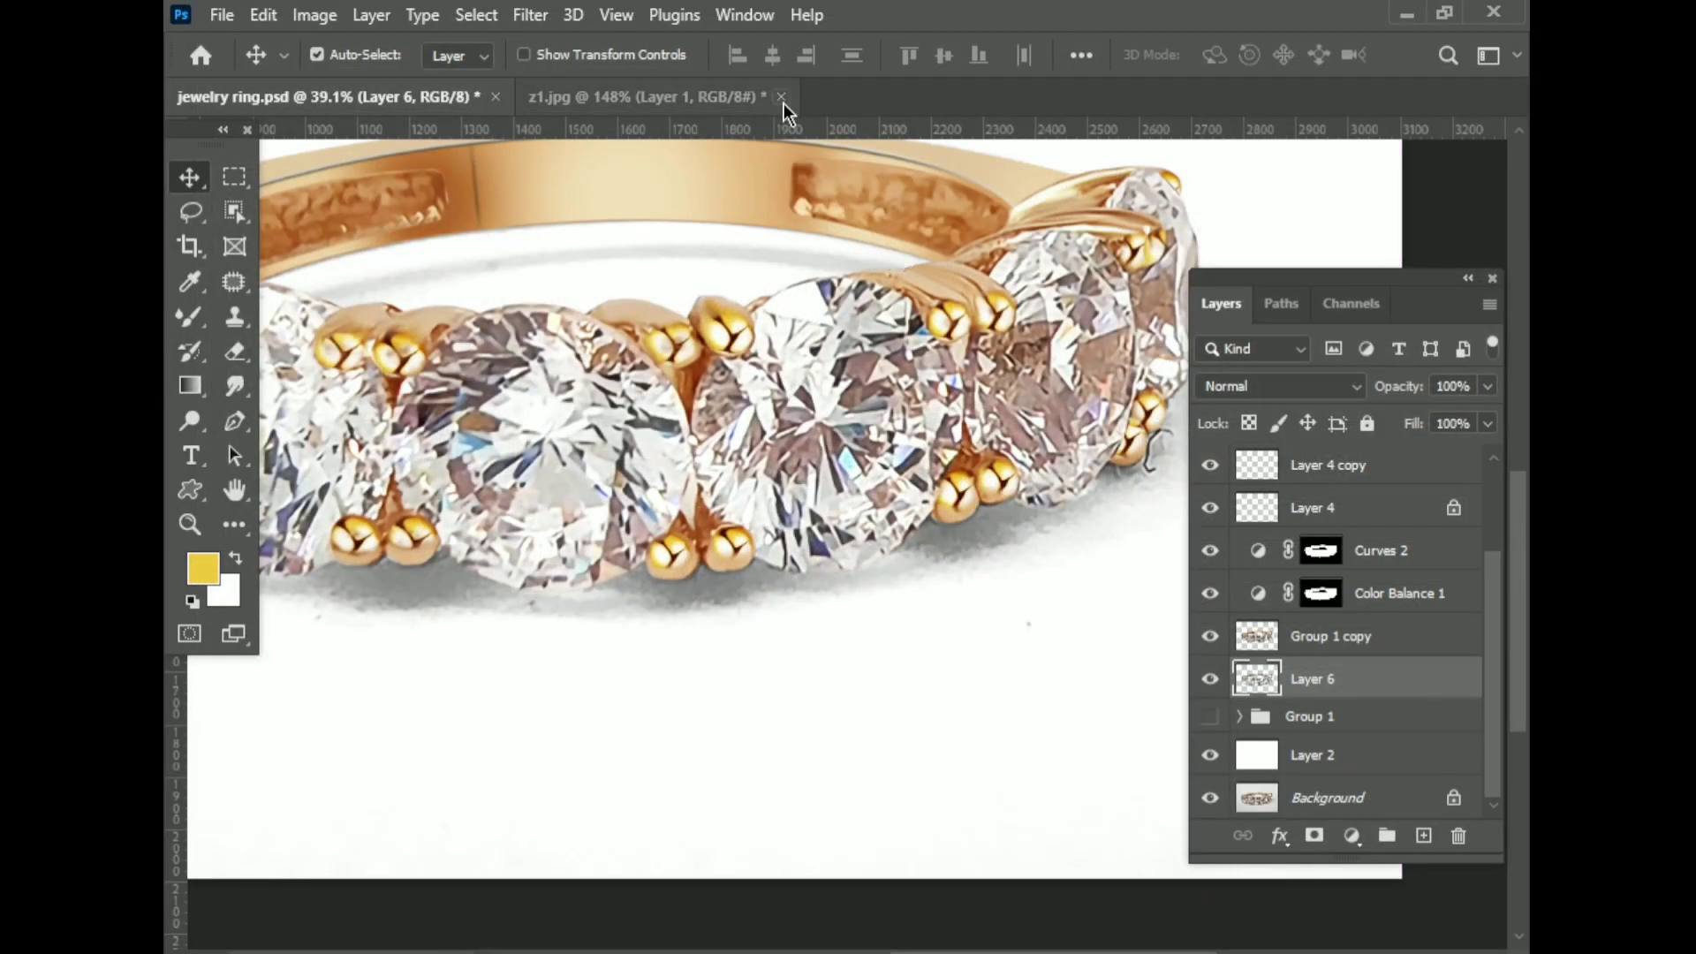
- Apply a 117-pixel Motion Blur to the Layer 6 shadow
{"action": "left_click", "coordinate": [530, 15]}
{"action": "left_click", "coordinate": [928, 509]}
{"action": "left_click_drag", "start_coordinate": [1094, 723], "coordinate": [1154, 724]}
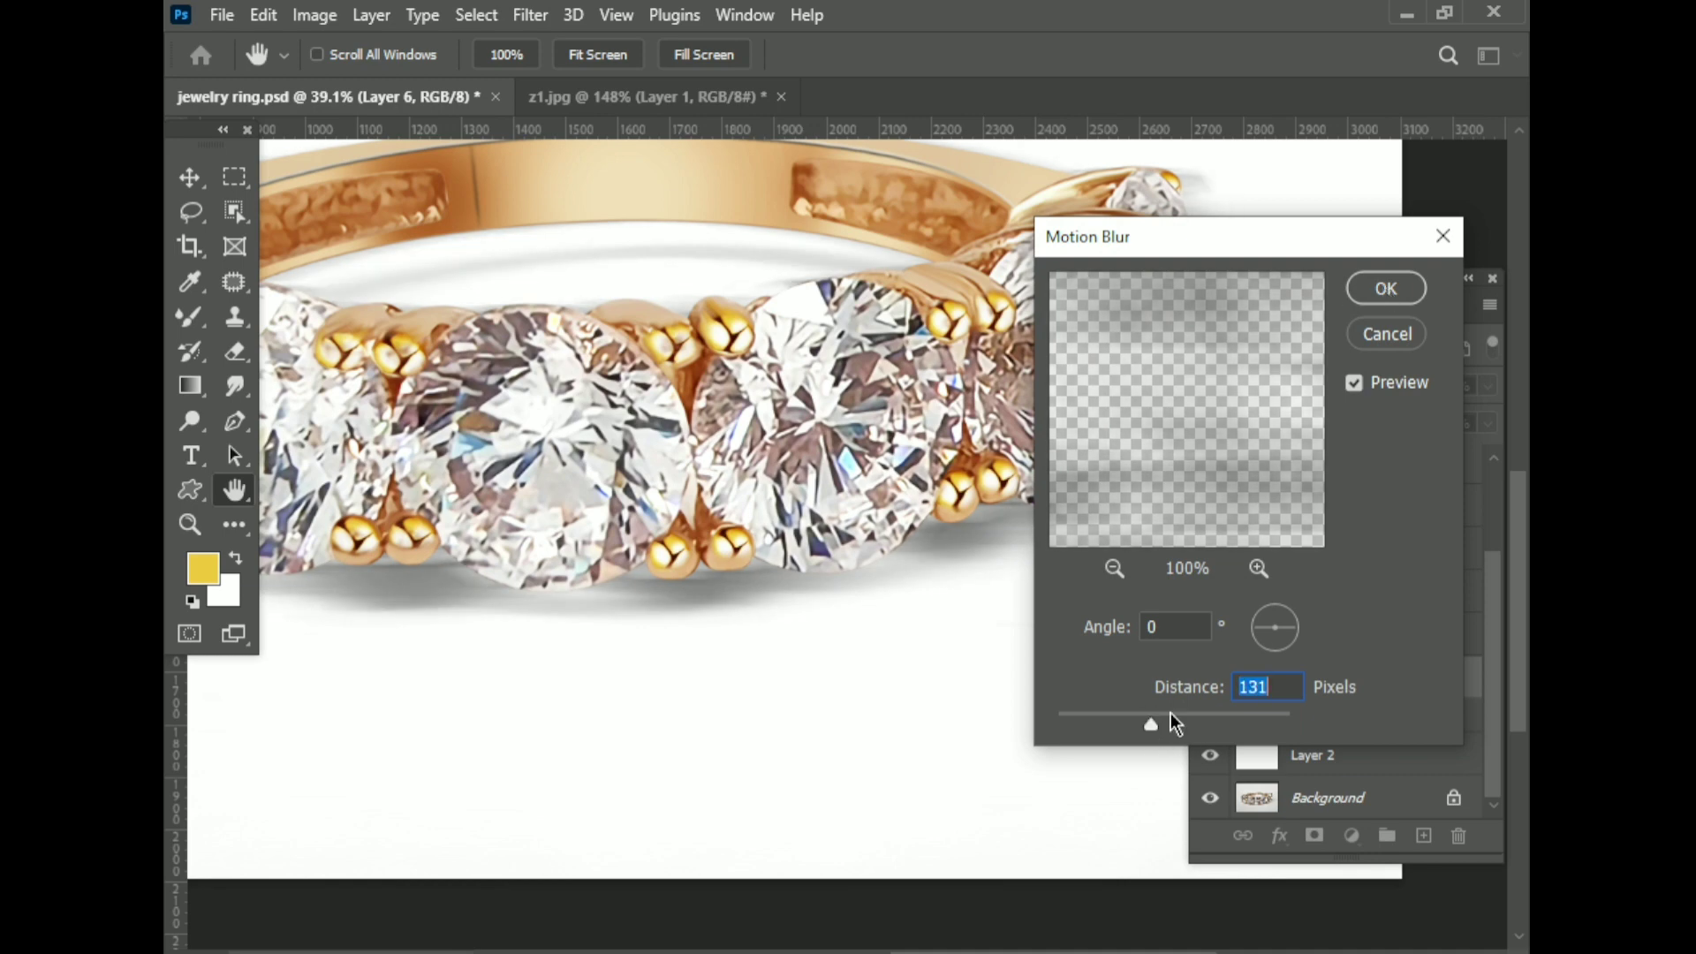
{"action": "left_click_drag", "start_coordinate": [1175, 722], "coordinate": [1143, 727]}
{"action": "key", "text": "Return"}
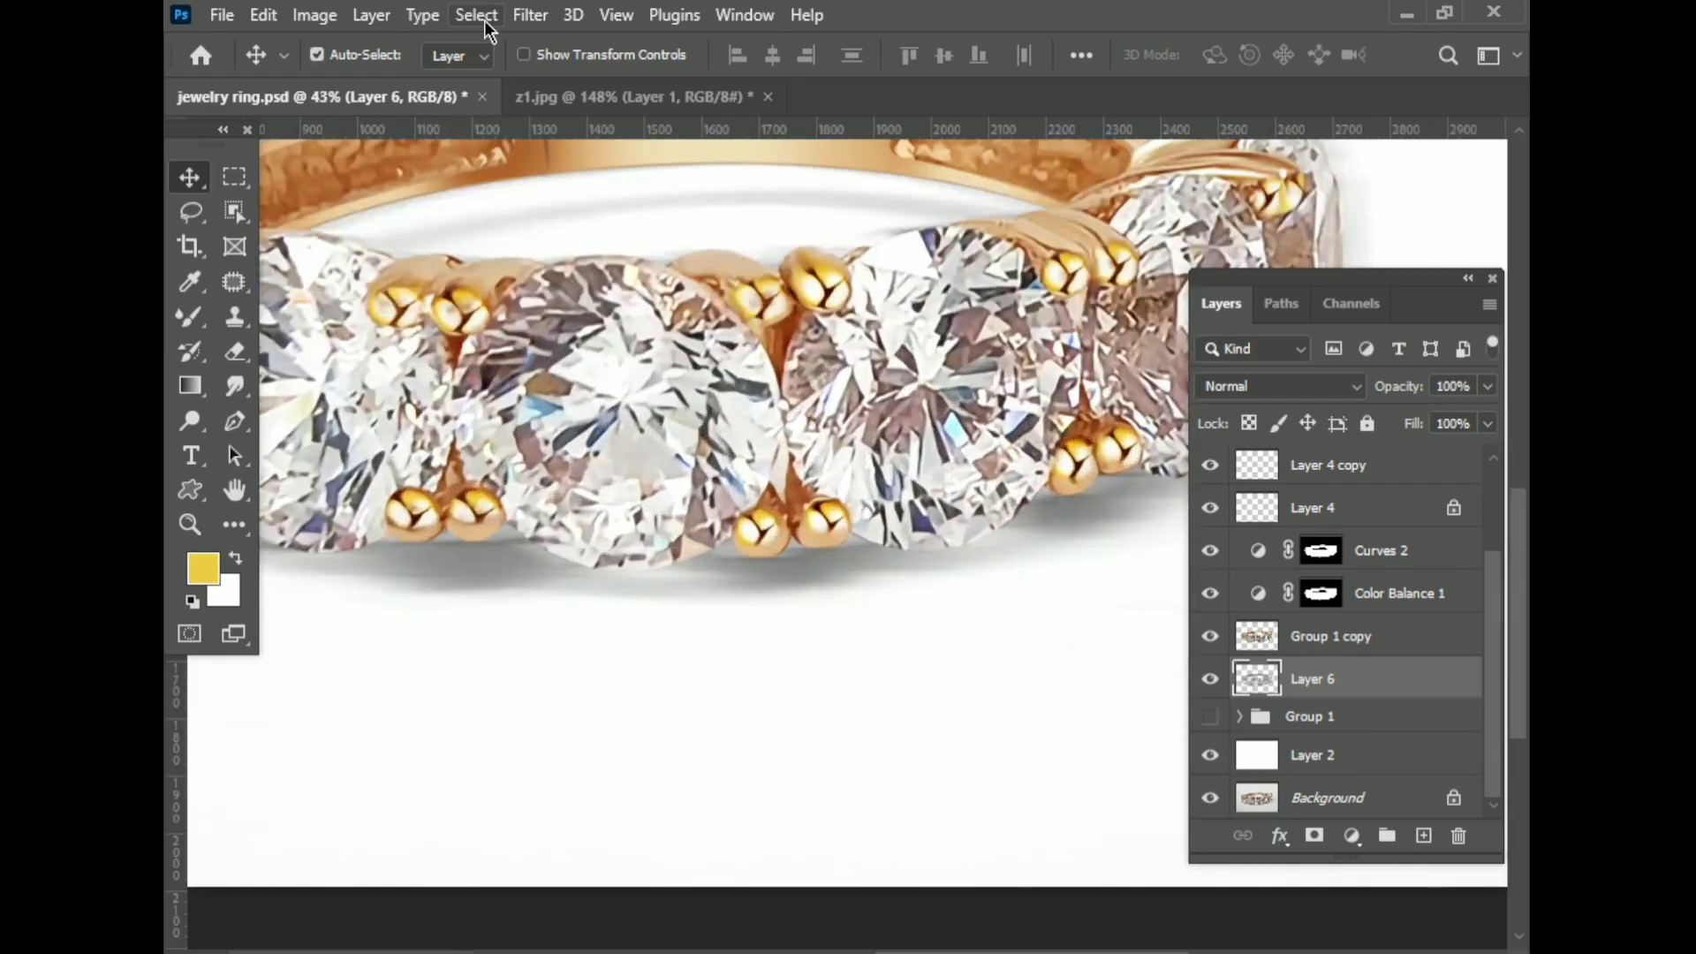
- Add a Gaussian Blur with radius 4.2 to the shadow
{"action": "left_click", "coordinate": [531, 15]}
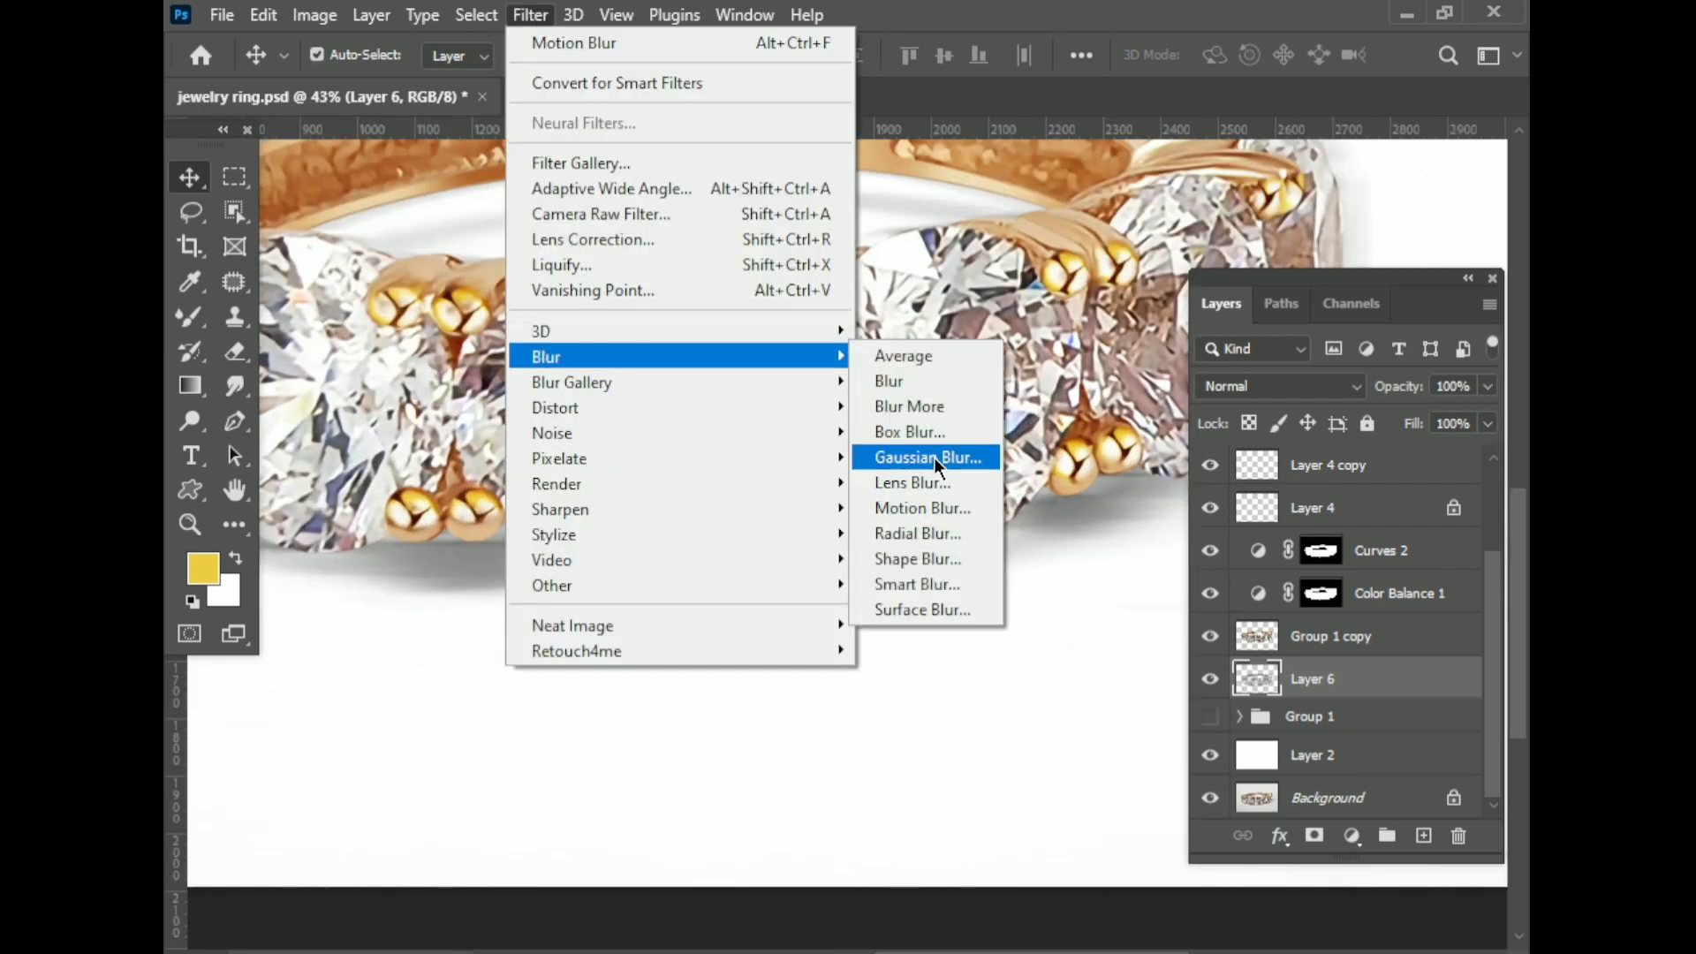
{"action": "left_click", "coordinate": [934, 458]}
{"action": "left_click_drag", "start_coordinate": [1126, 628], "coordinate": [1144, 627]}
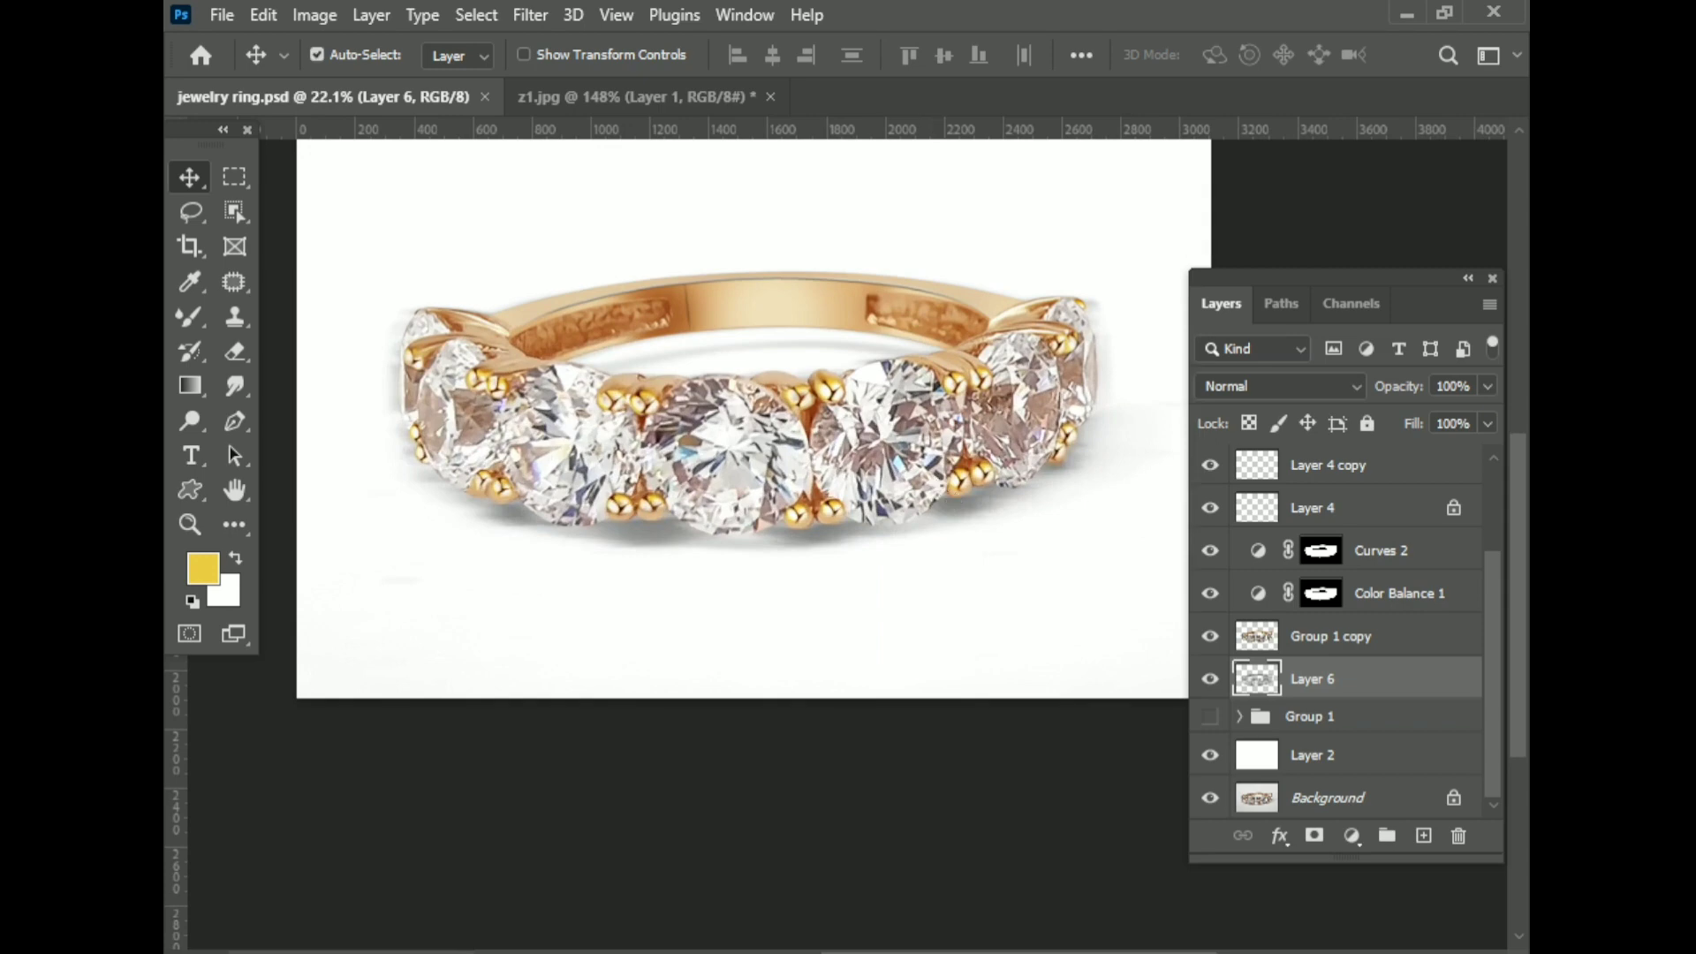
- Give Layer 6 a black layer mask and set up a large soft brush at 62% opacity
{"action": "left_click", "coordinate": [1315, 835], "text": "alt"}
{"action": "left_click", "coordinate": [190, 316]}
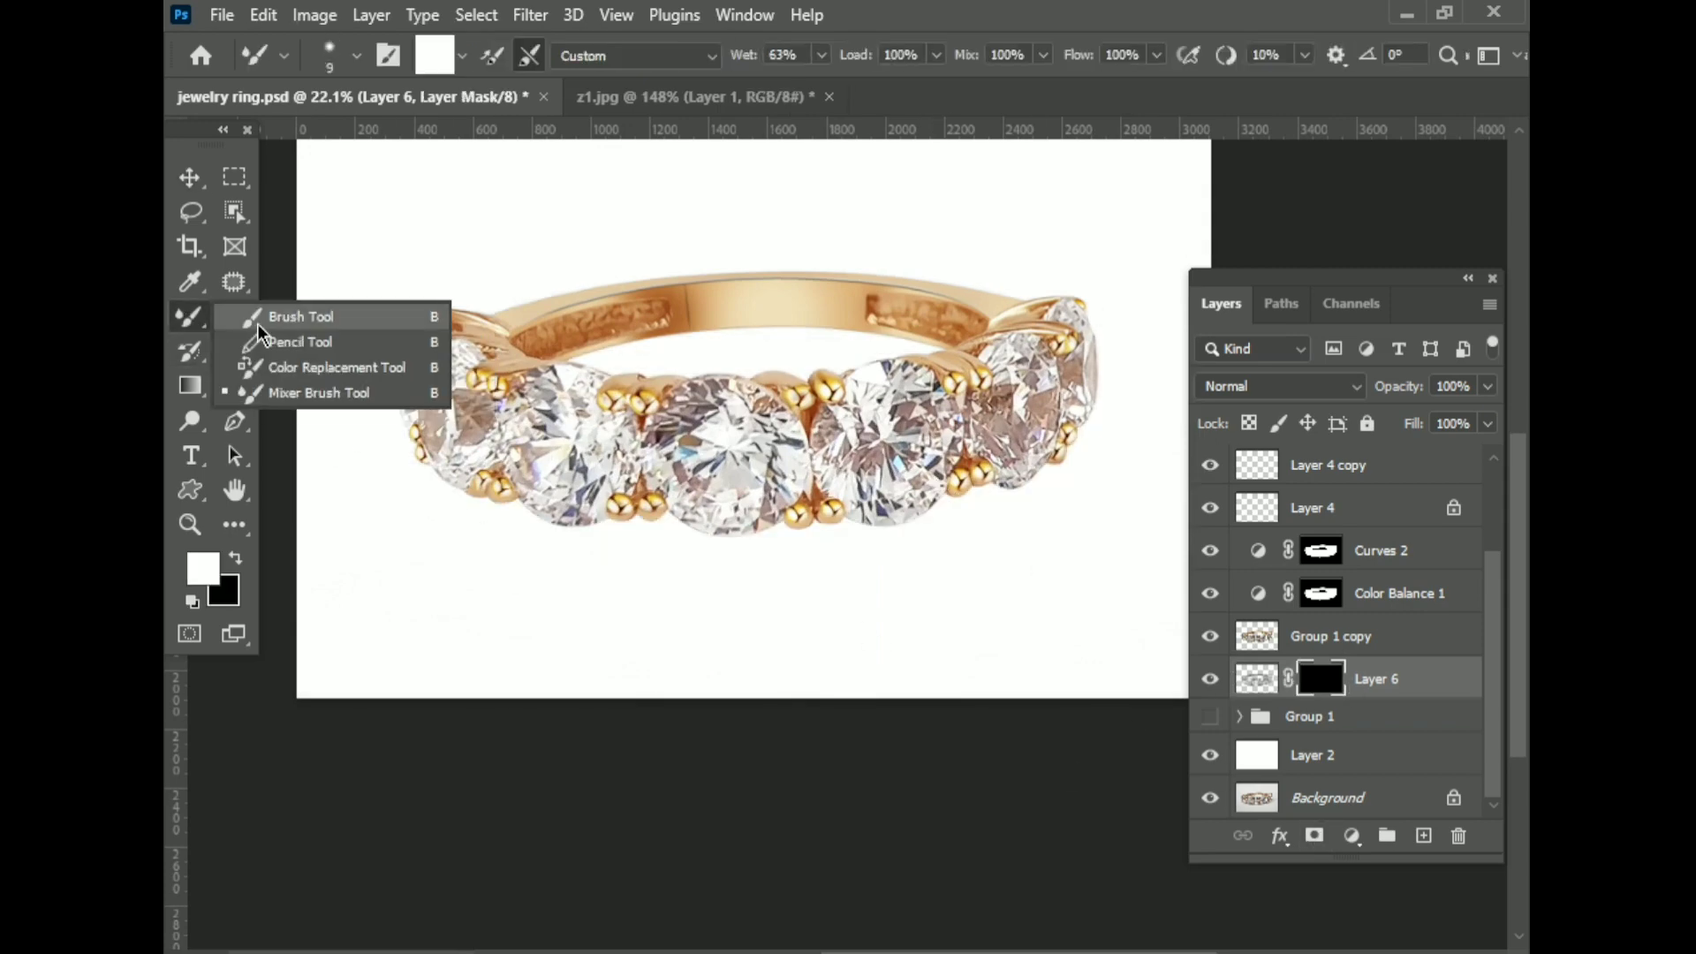
{"action": "scroll", "coordinate": [596, 347], "scroll_direction": "up", "scroll_amount": 2}
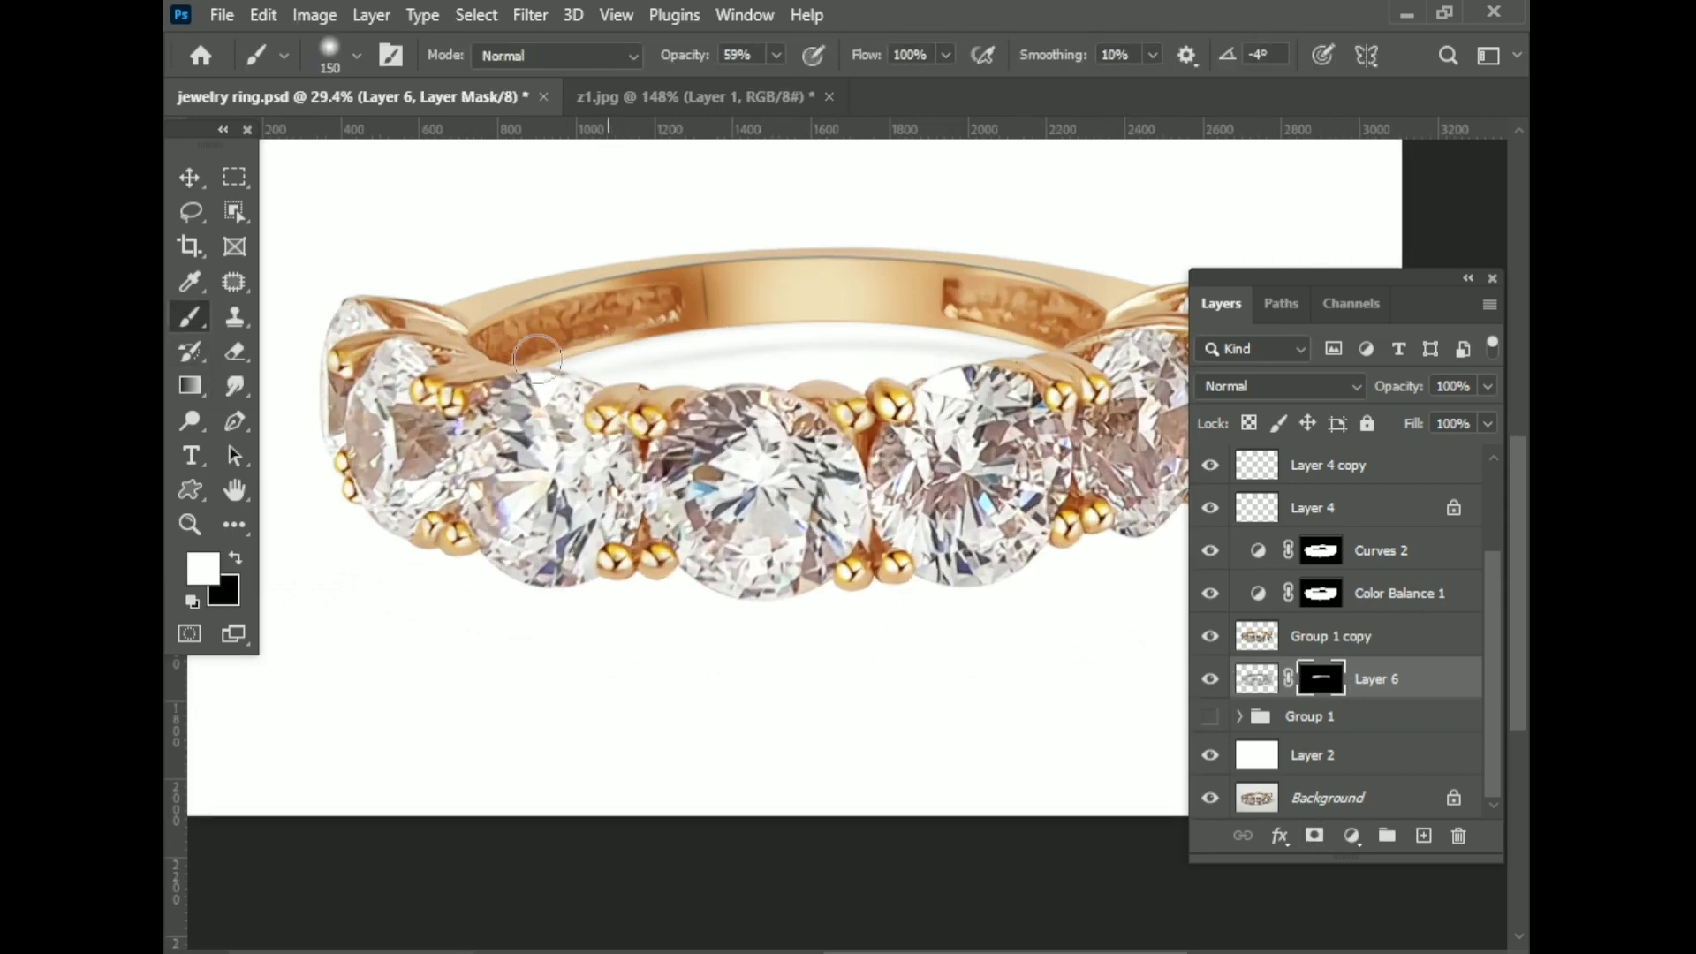
{"action": "left_click_drag", "start_coordinate": [778, 67], "coordinate": [839, 87]}
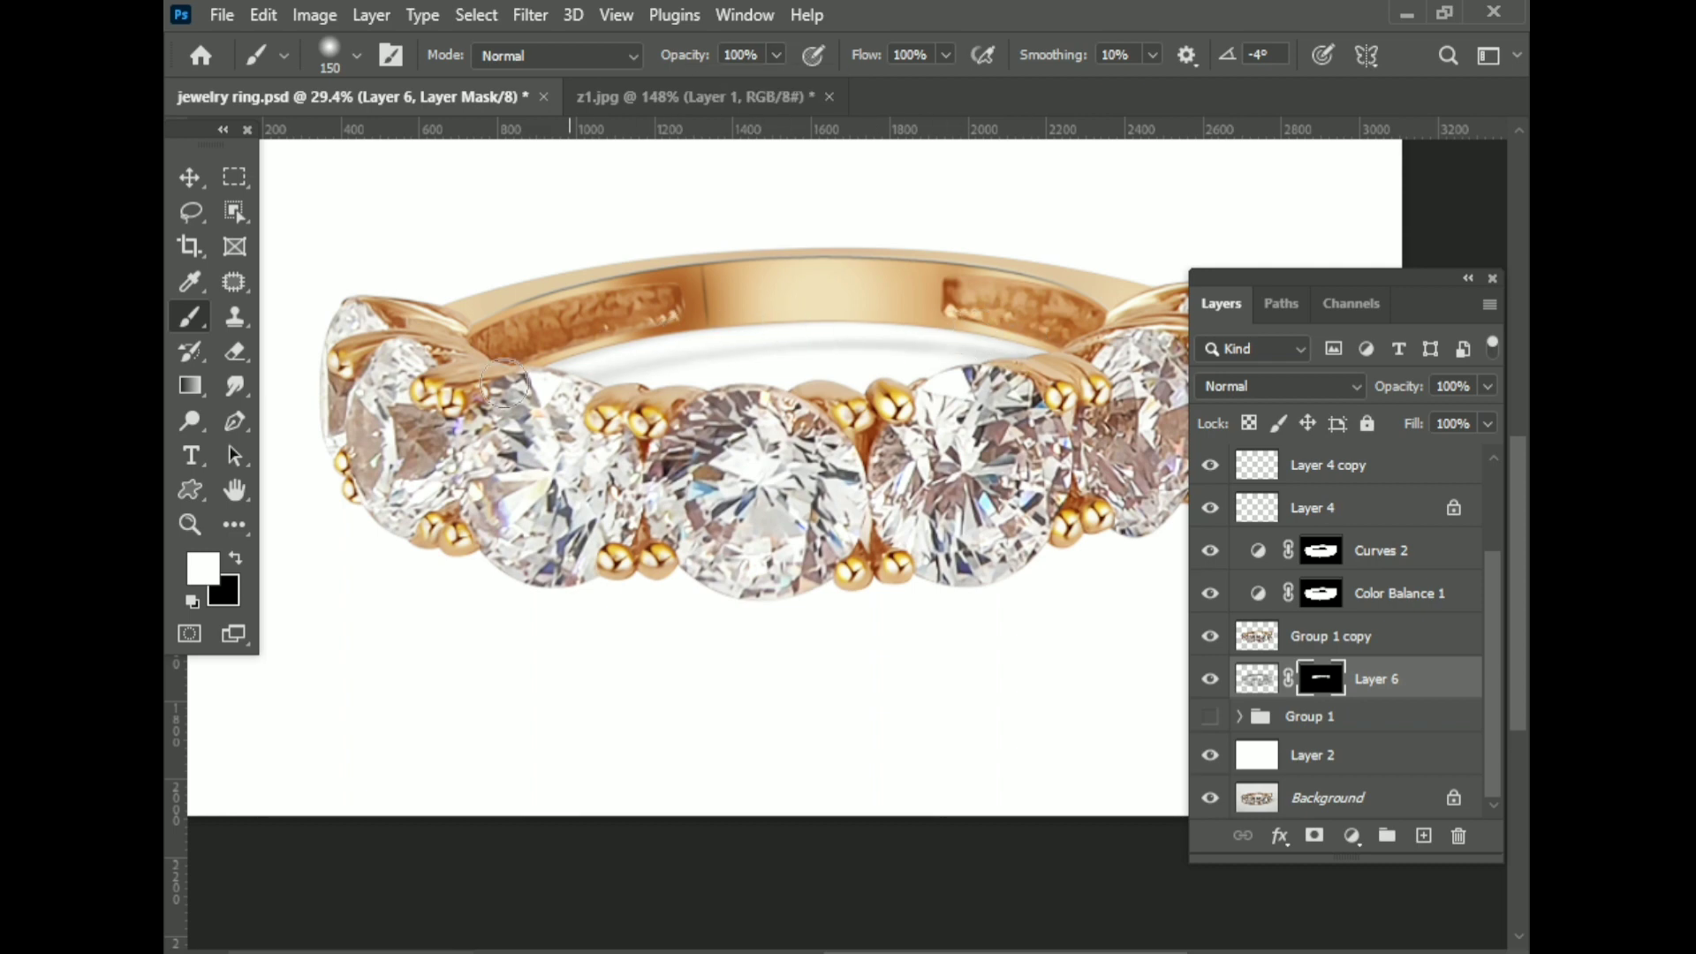
{"action": "scroll", "coordinate": [505, 385], "scroll_direction": "down", "scroll_amount": 2}
{"action": "key", "text": "bracketright"}
{"action": "key", "text": "bracketright"}
{"action": "key", "text": "bracketright"}
{"action": "key", "text": "6"}
{"action": "key", "text": "2"}
- Paint the mask to reveal a soft shadow under the ring, then adjust the Eraser's opacity
{"action": "left_click_drag", "start_coordinate": [454, 480], "coordinate": [1140, 464]}
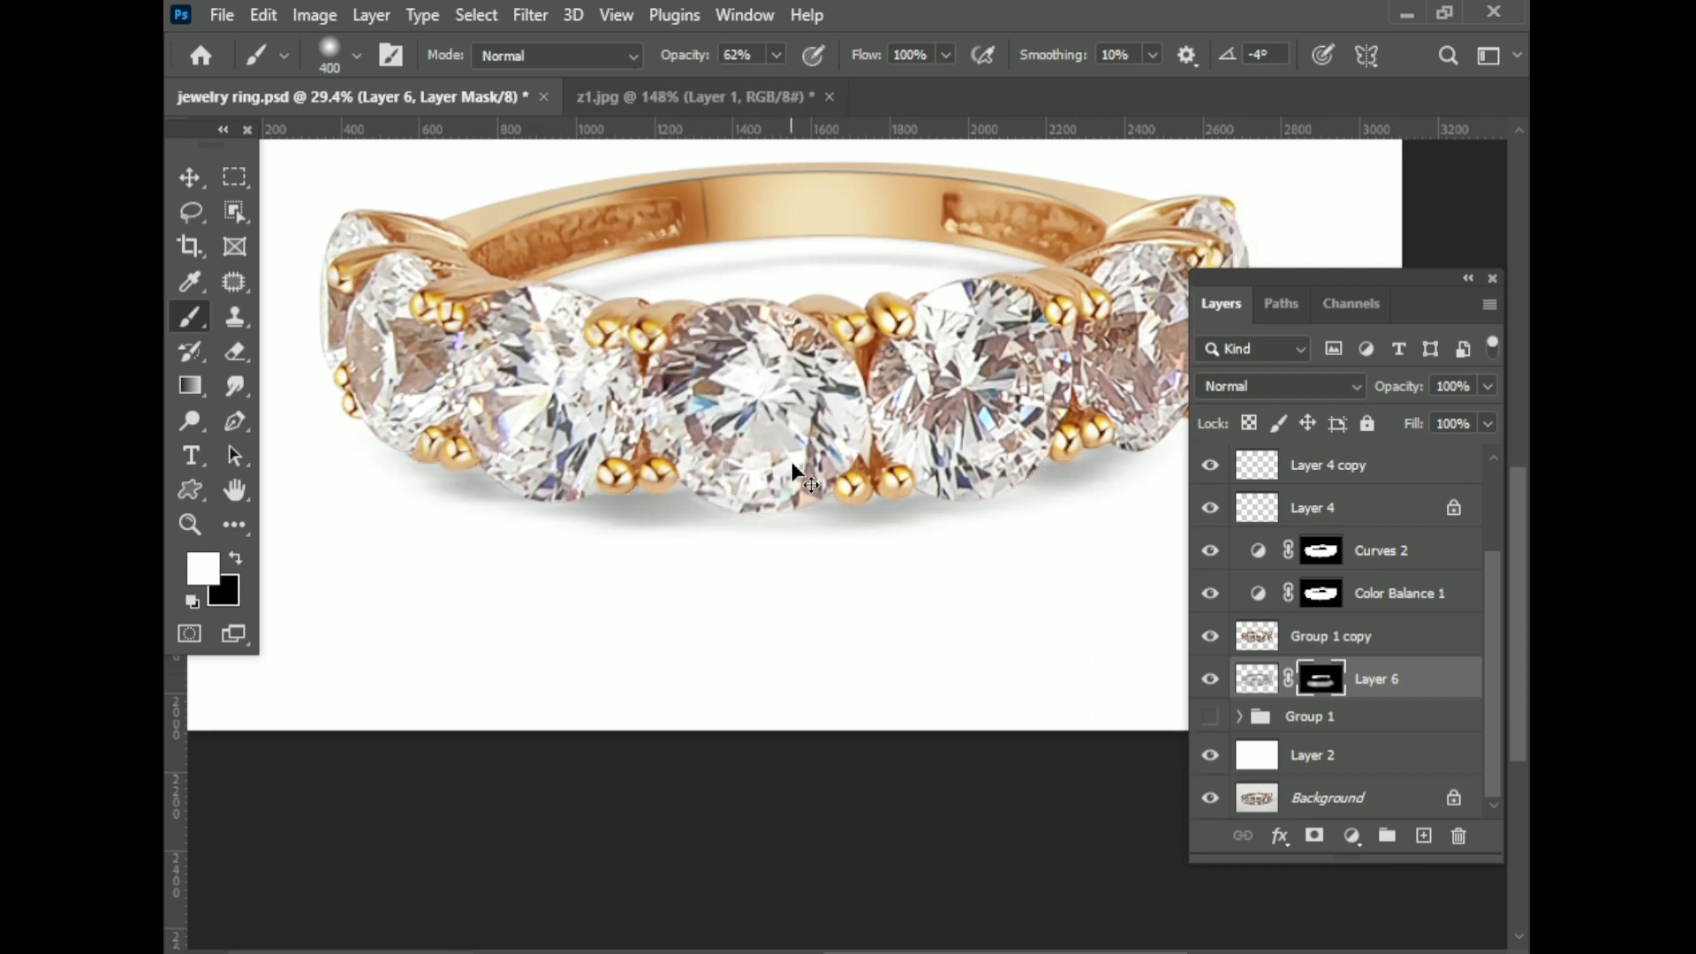
{"action": "scroll", "coordinate": [793, 468], "scroll_direction": "down", "scroll_amount": 2}
{"action": "key", "text": "ctrl+z"}
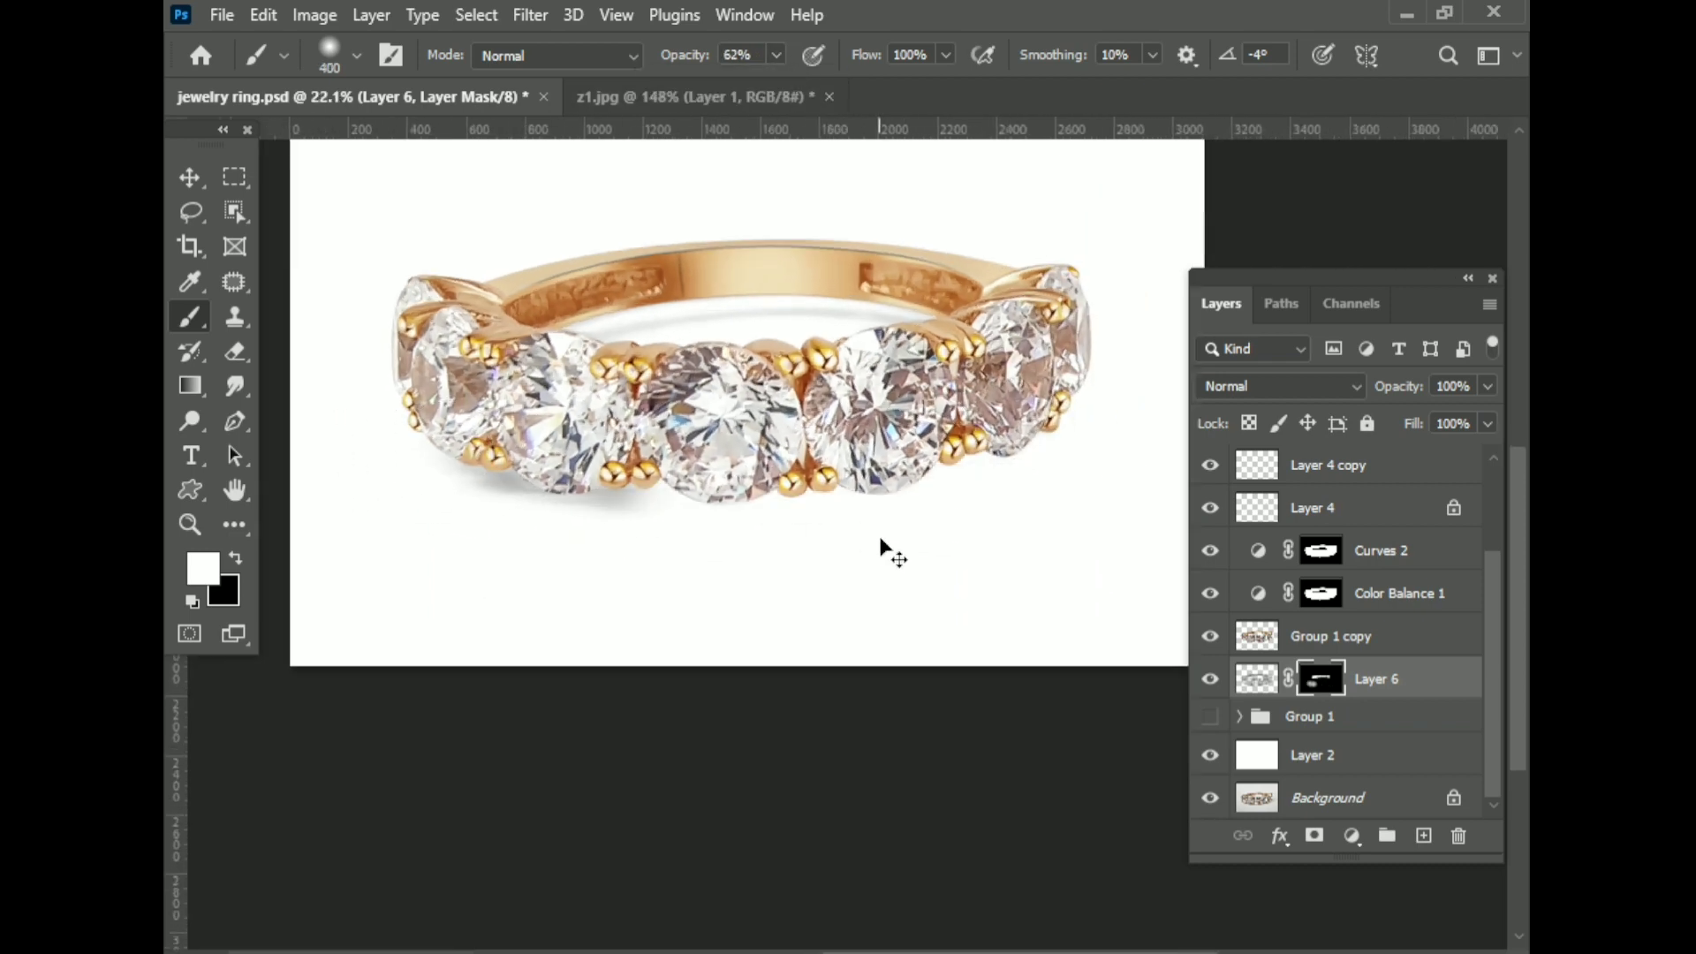
{"action": "key", "text": "ctrl+z"}
{"action": "mouse_move", "coordinate": [468, 499]}
{"action": "left_mouse_down"}
{"action": "mouse_move", "coordinate": [908, 492]}
{"action": "mouse_move", "coordinate": [620, 491]}
{"action": "left_mouse_up"}
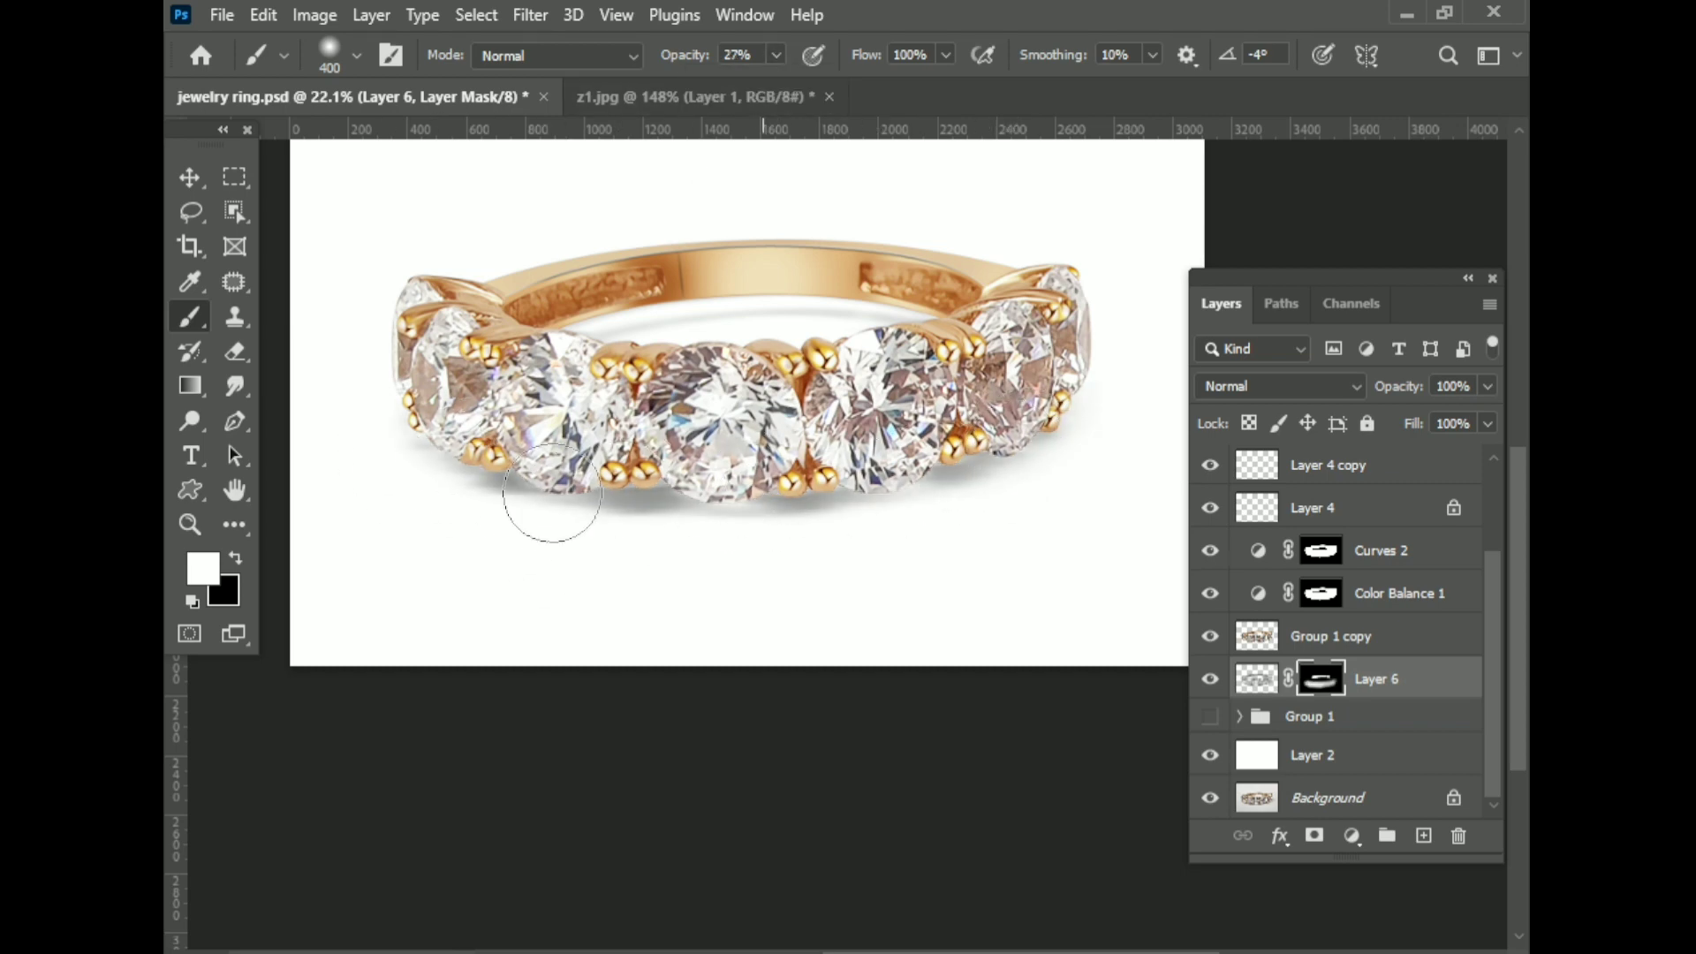
{"action": "scroll", "coordinate": [769, 507], "scroll_direction": "down", "scroll_amount": 2}
{"action": "scroll", "coordinate": [739, 586], "scroll_direction": "up", "scroll_amount": 2}
{"action": "scroll", "coordinate": [738, 587], "scroll_direction": "up", "scroll_amount": 1}
{"action": "key", "text": "e"}
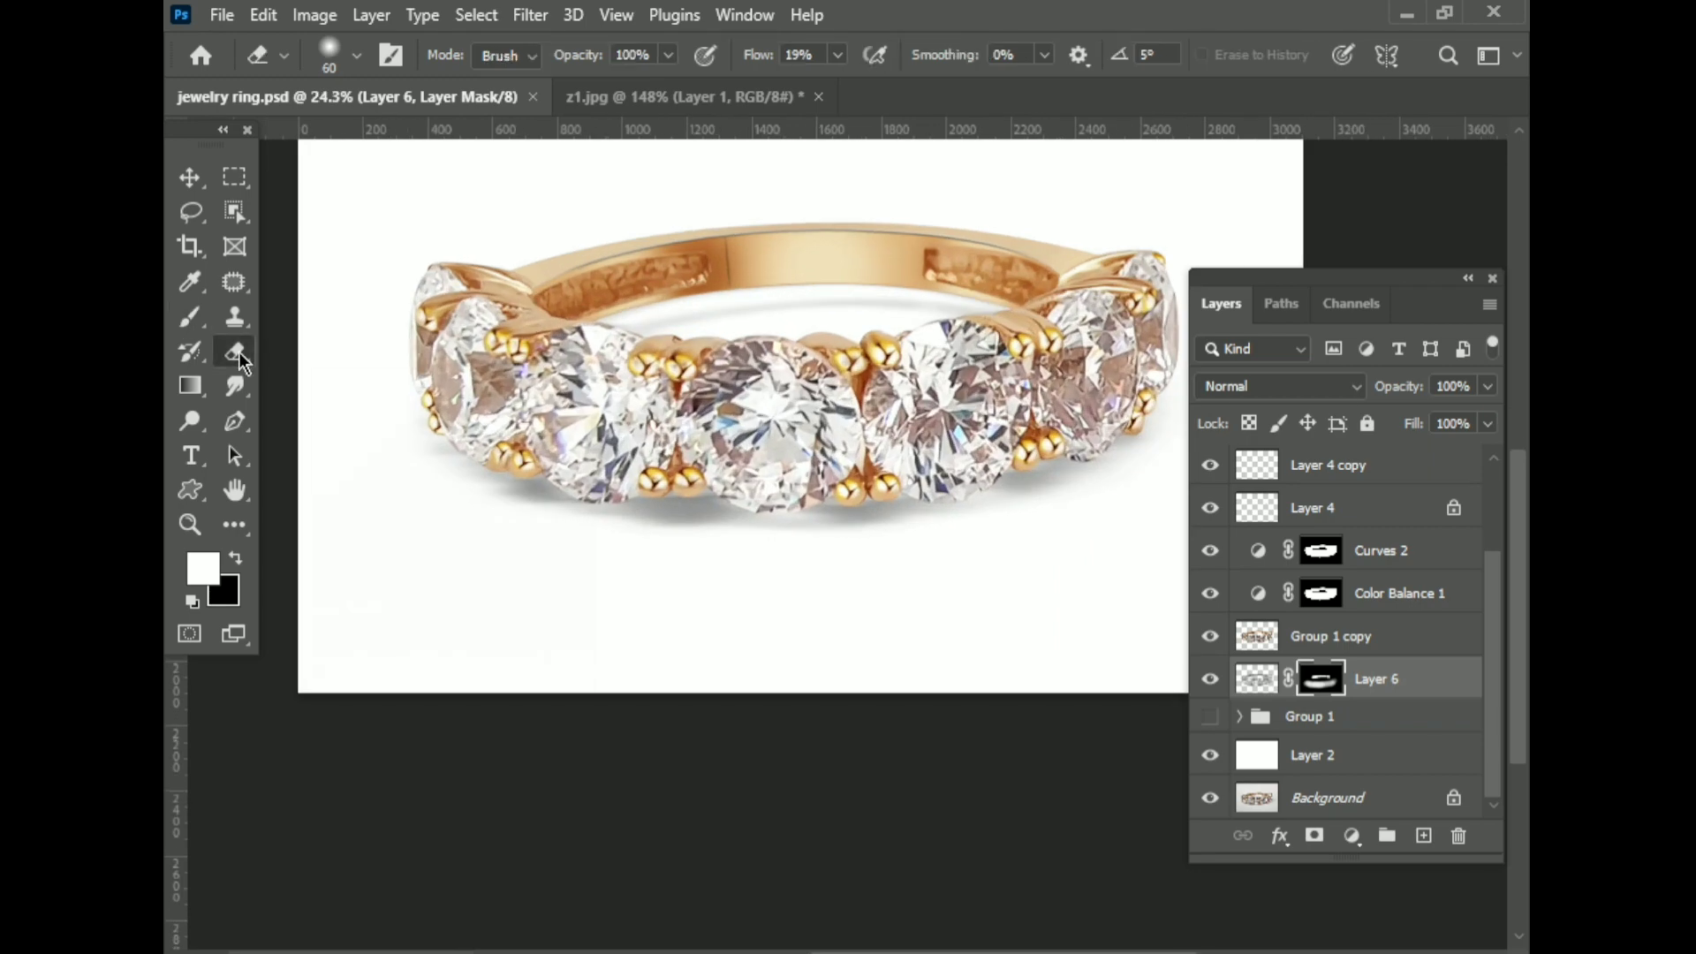
{"action": "left_click", "coordinate": [669, 55]}
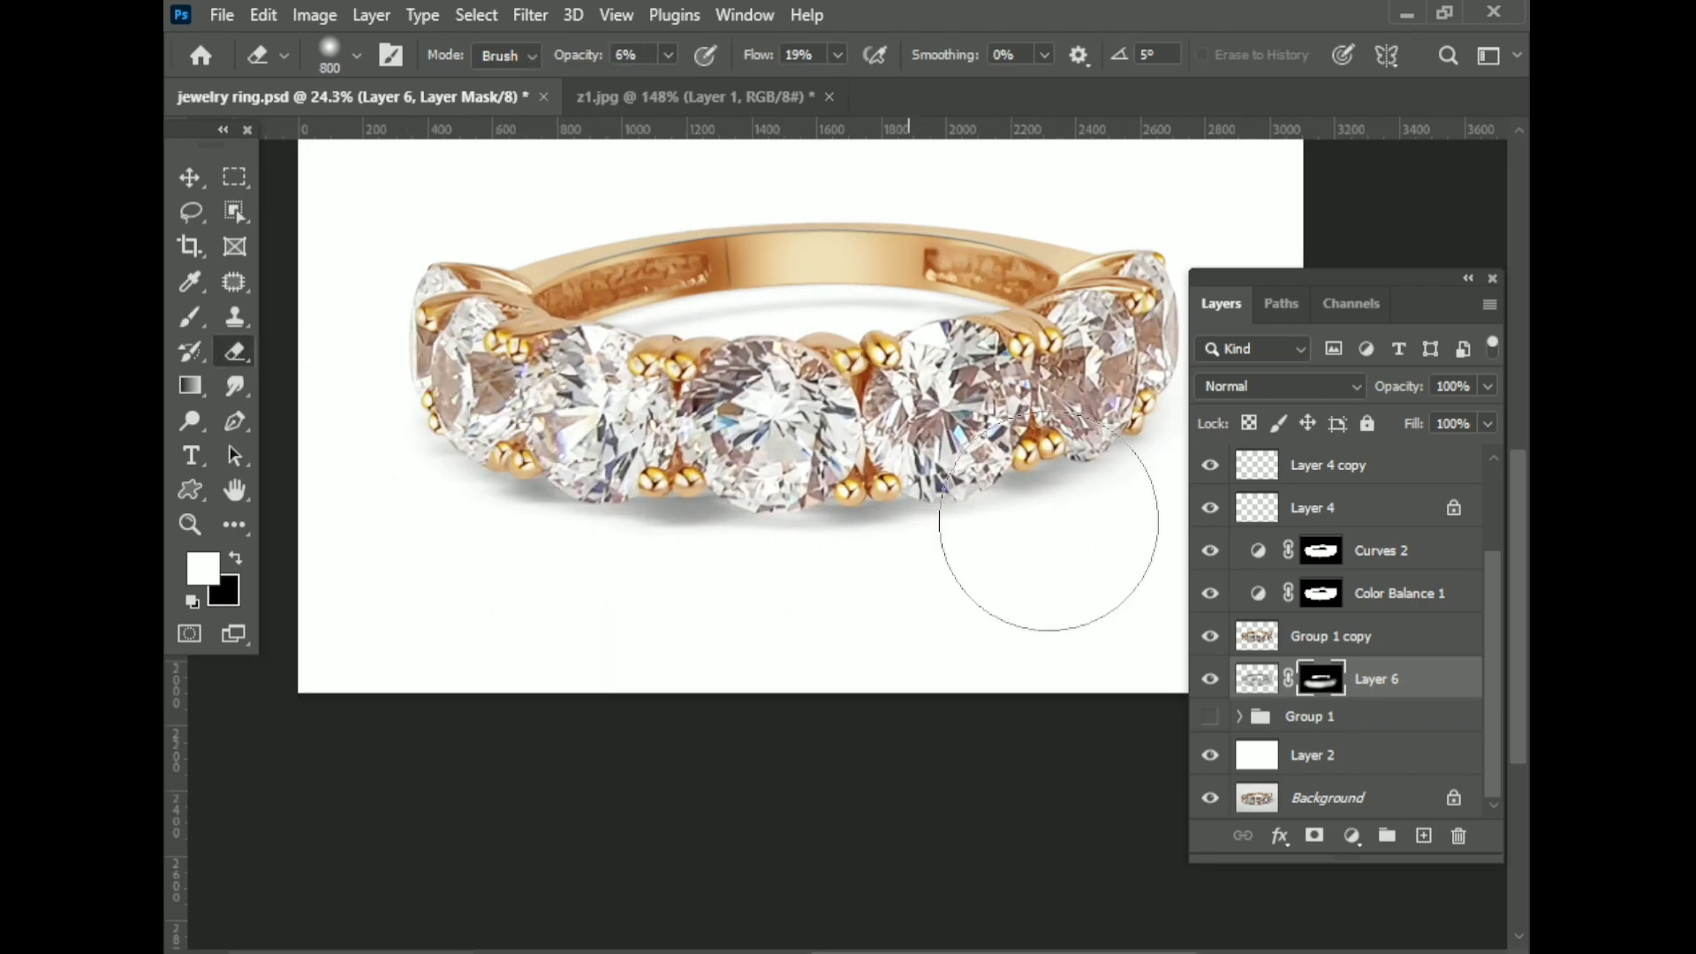